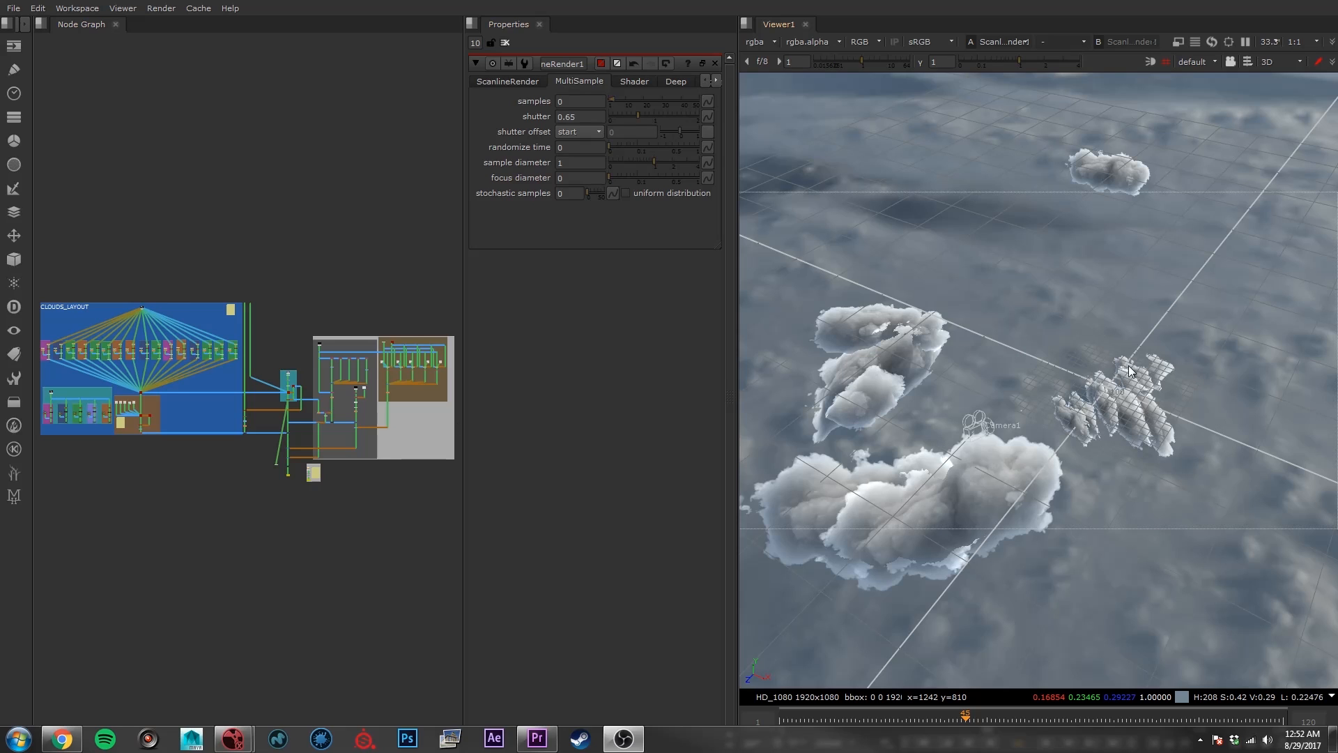
Inspect the 3D cloud layout and scrub through the jet composite at Merge11 across the timeline.
click(1081, 439)
ctrl+drag(1080, 439, 1134, 454)
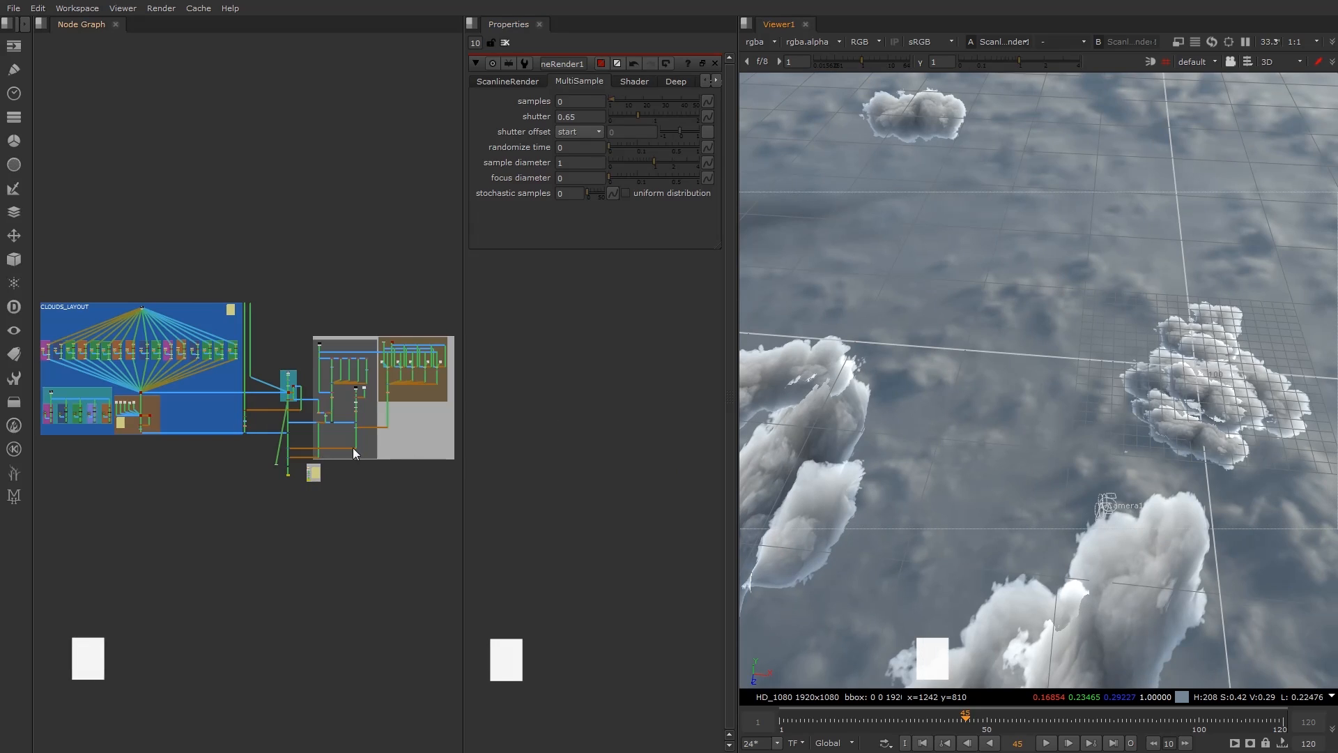
scroll(328, 445, up, 5)
drag(209, 425, 172, 458)
key(1)
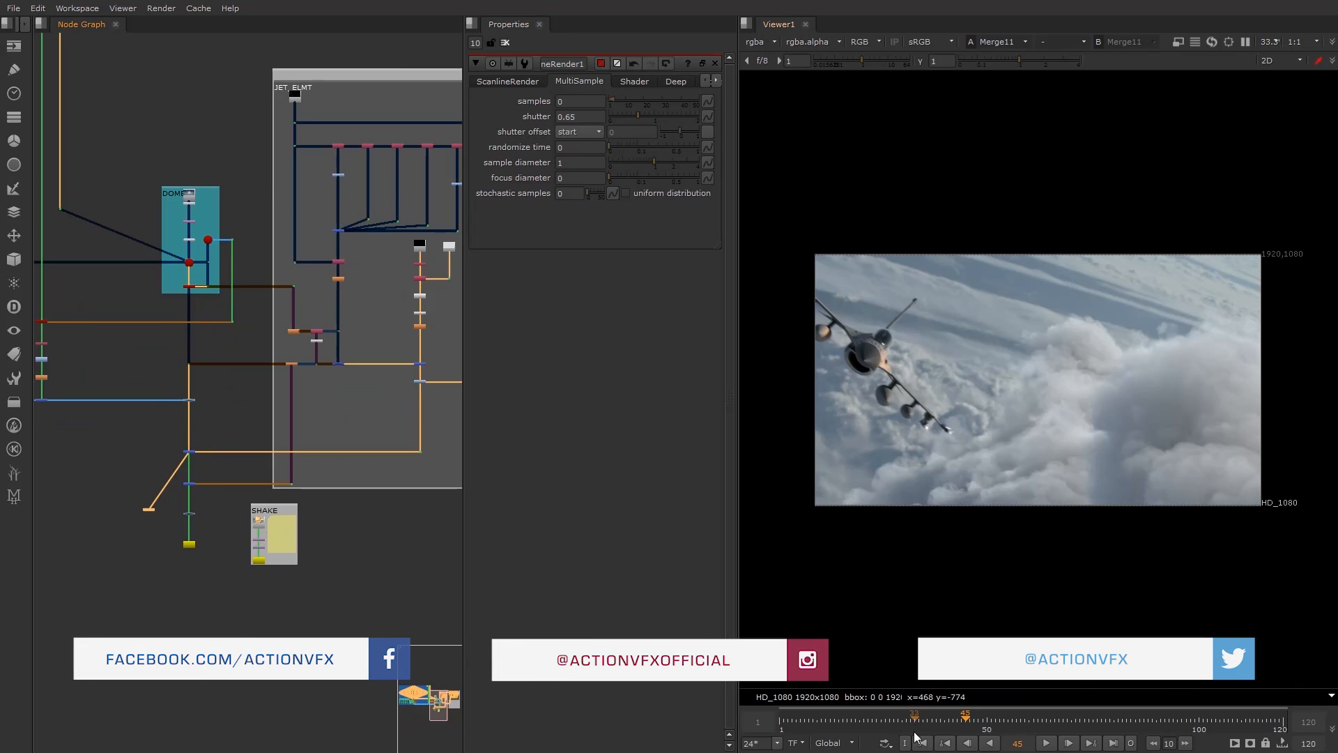
click(833, 721)
key(l)
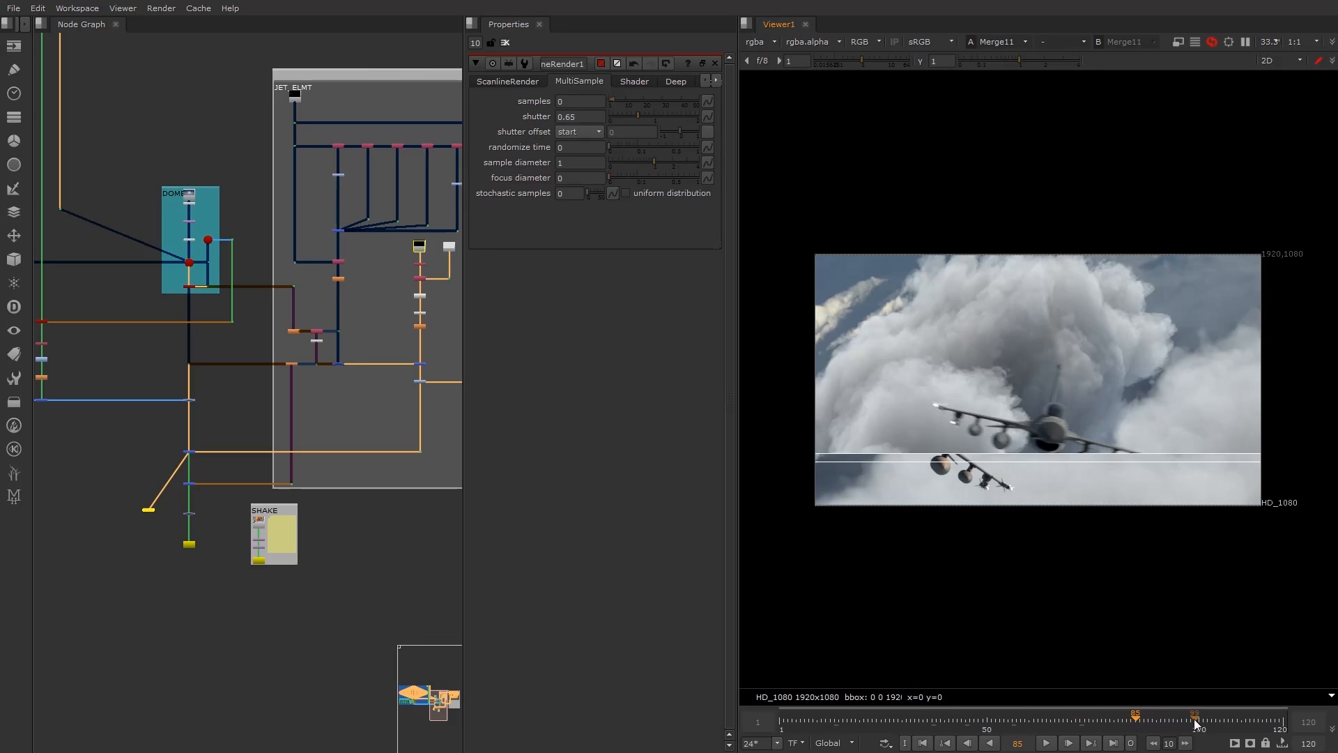
click(400, 471)
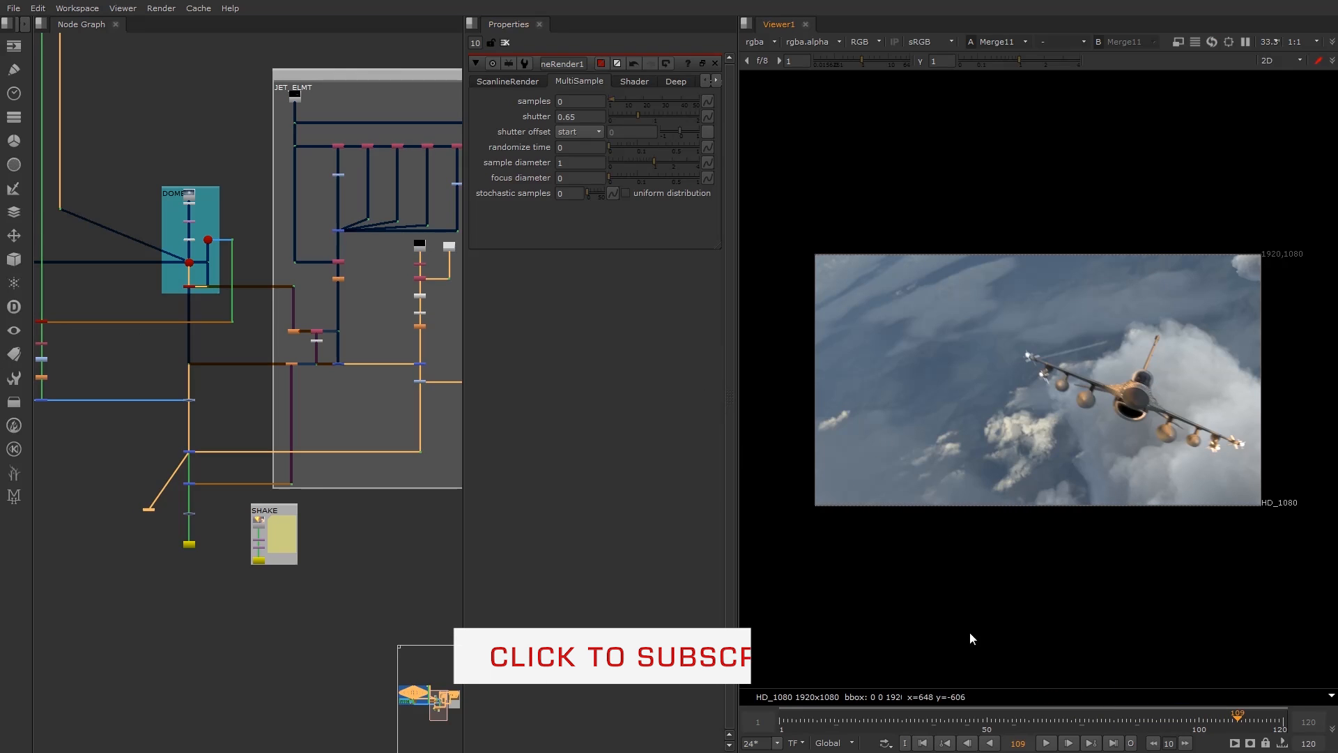
click(784, 719)
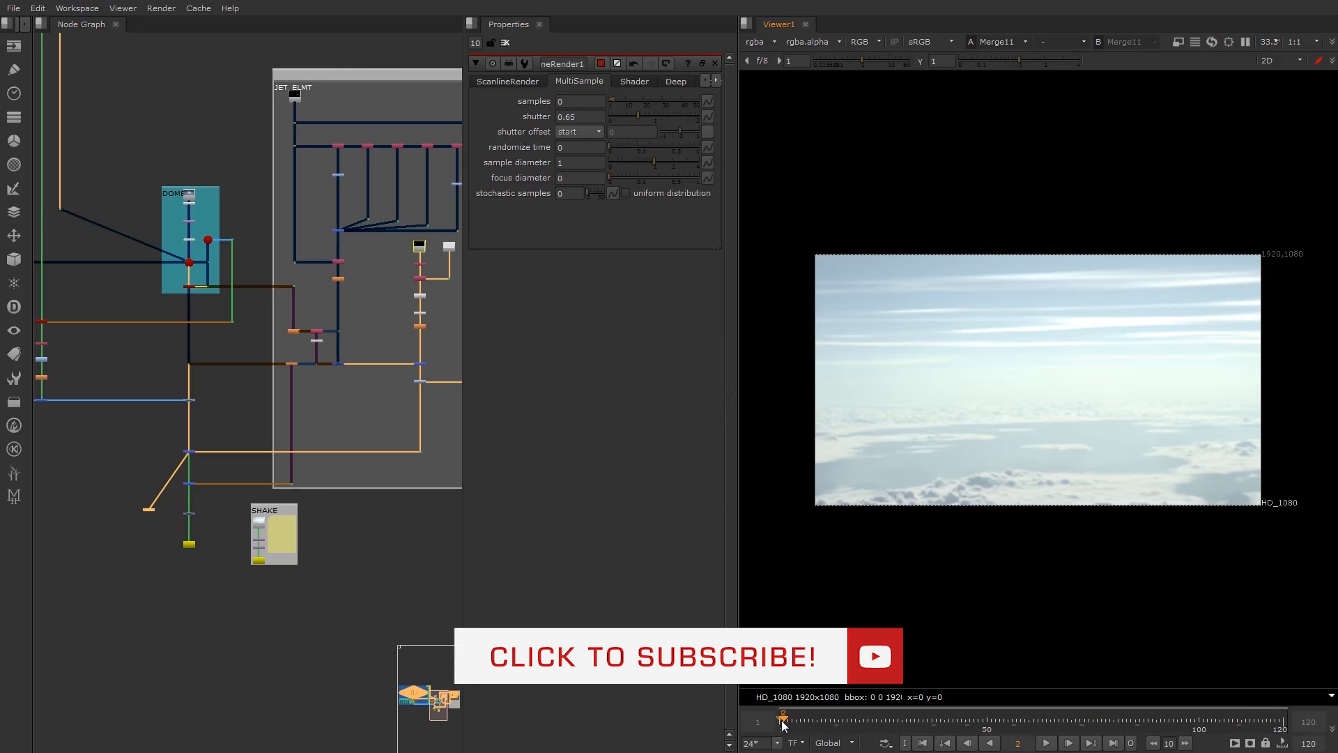
Read in the Aerial_Explosion_1_2K_####.exr sequence, frames 1001-1210, from the Aerial_Explosion_1_0779_2K folder in an empty area above the node tree.
scroll(107, 219, down, 5)
middle_drag(125, 171, 259, 346)
scroll(213, 306, up, 3)
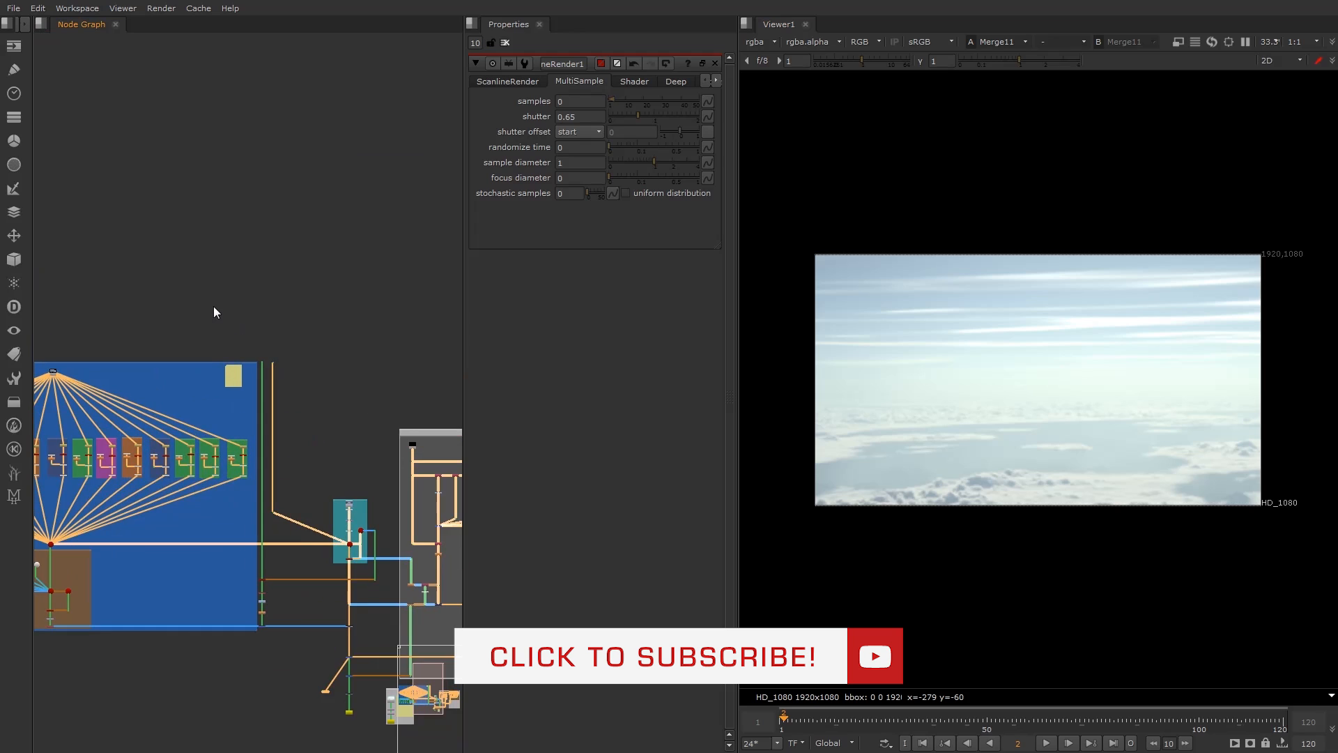
middle_drag(237, 273, 274, 322)
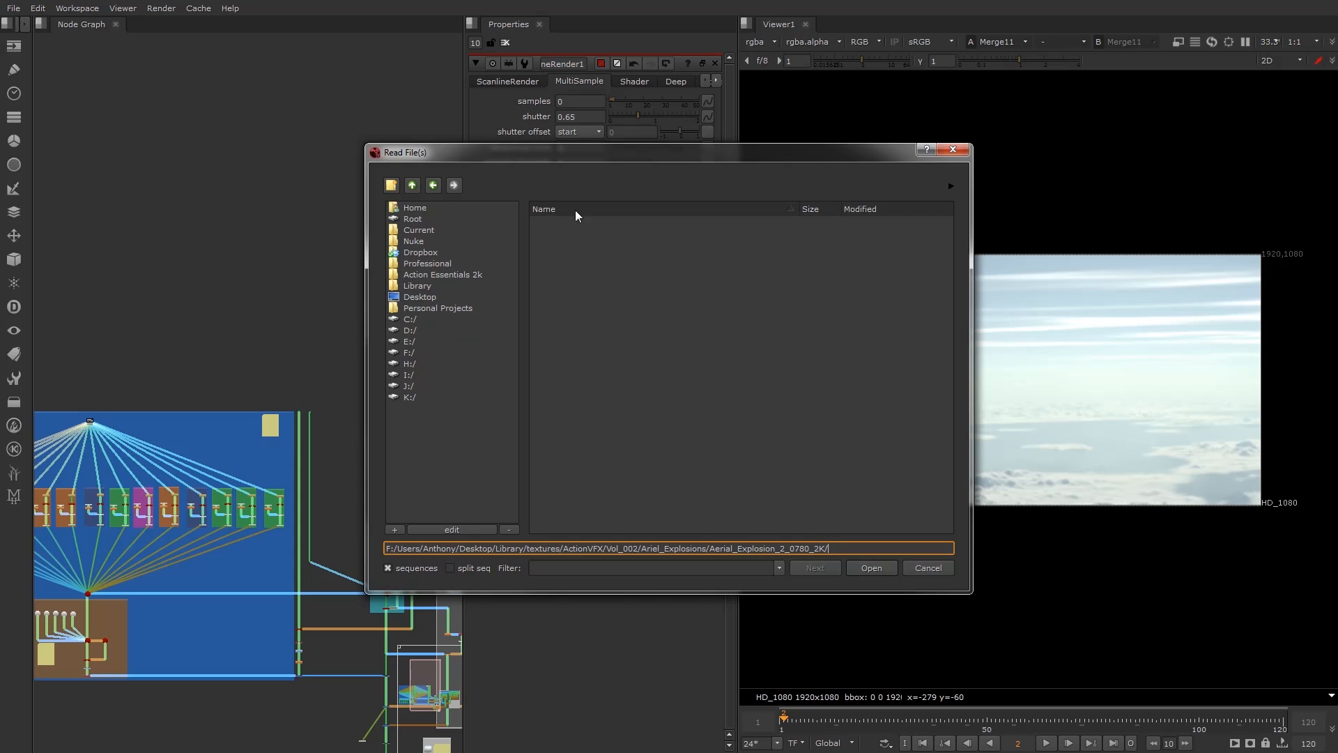
click(410, 185)
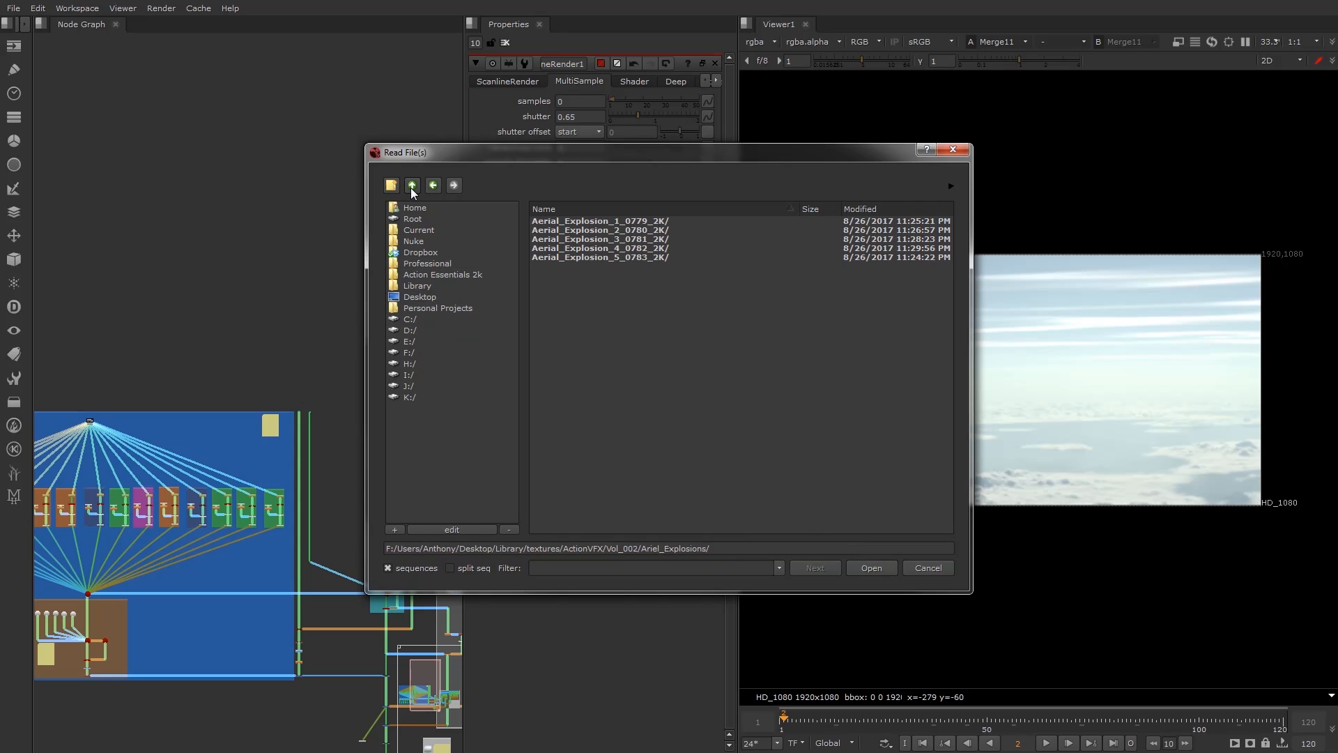
double_click(596, 220)
click(602, 220)
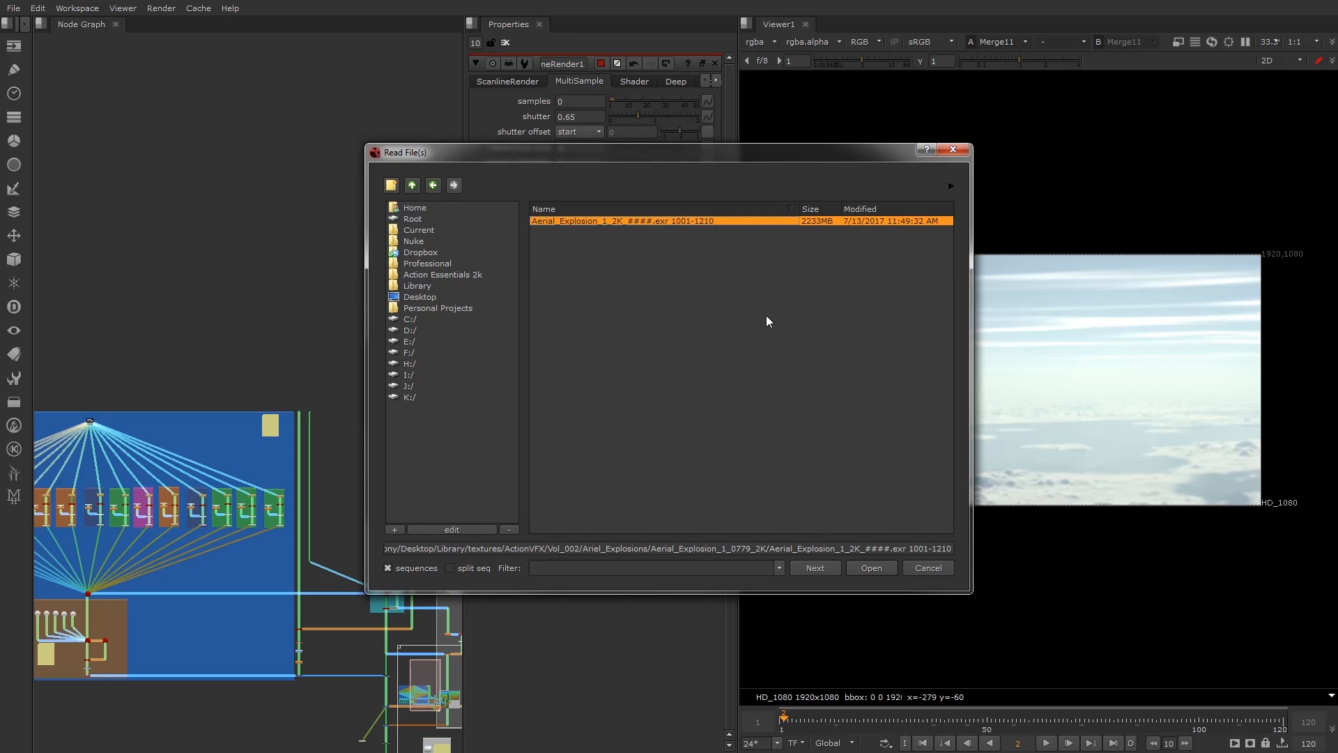
click(871, 568)
key(f)
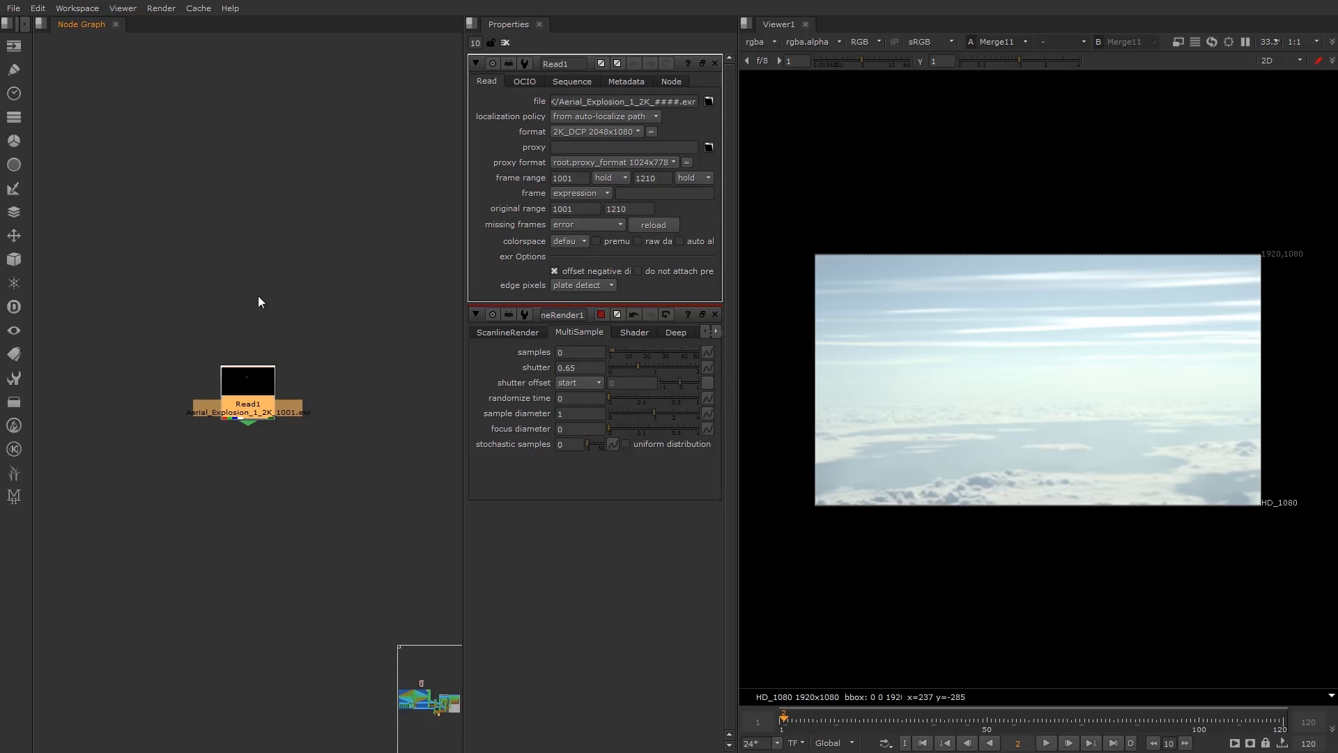
Add a TimeOffset node to the explosion Read node and place it a little way below.
middle_drag(325, 434, 236, 258)
click(310, 332)
scroll(276, 314, up, 1)
click(225, 285)
scroll(244, 308, down, 3)
key(Tab)
text(timef)
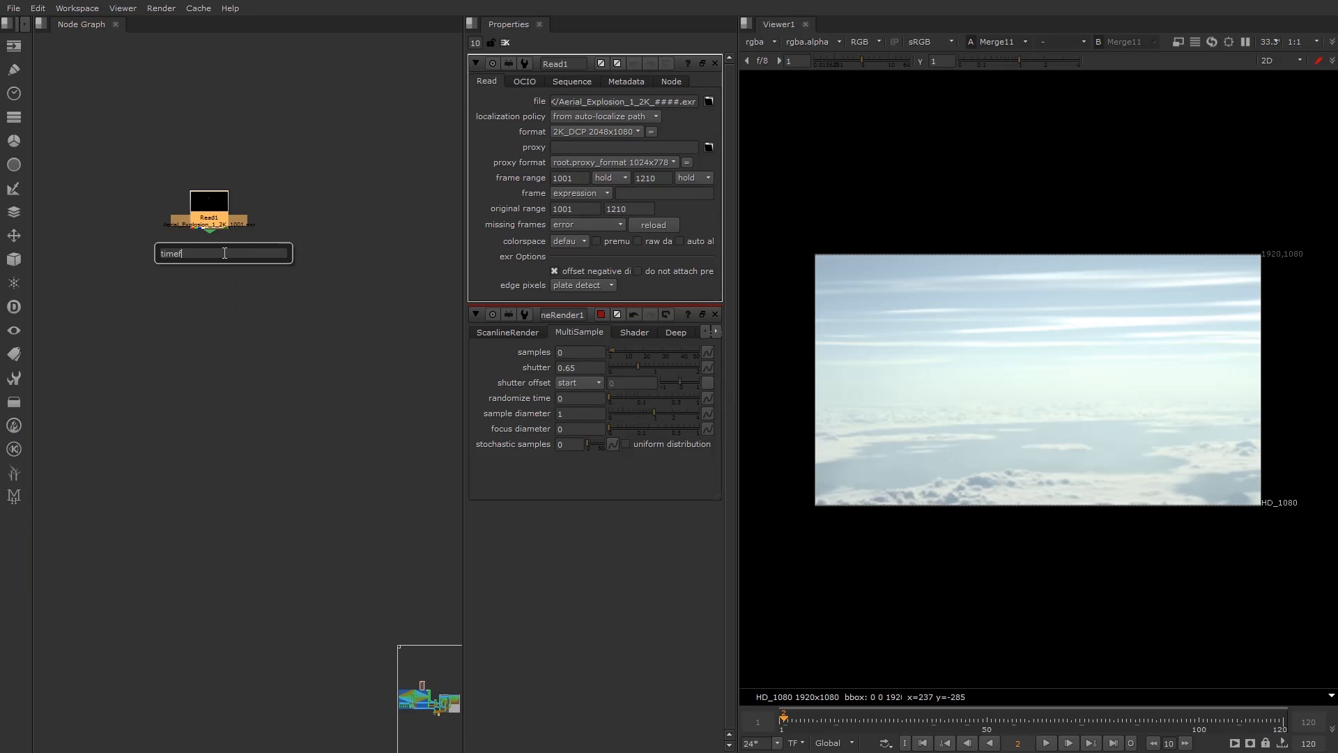
key(BackSpace)
text(o)
key(Return)
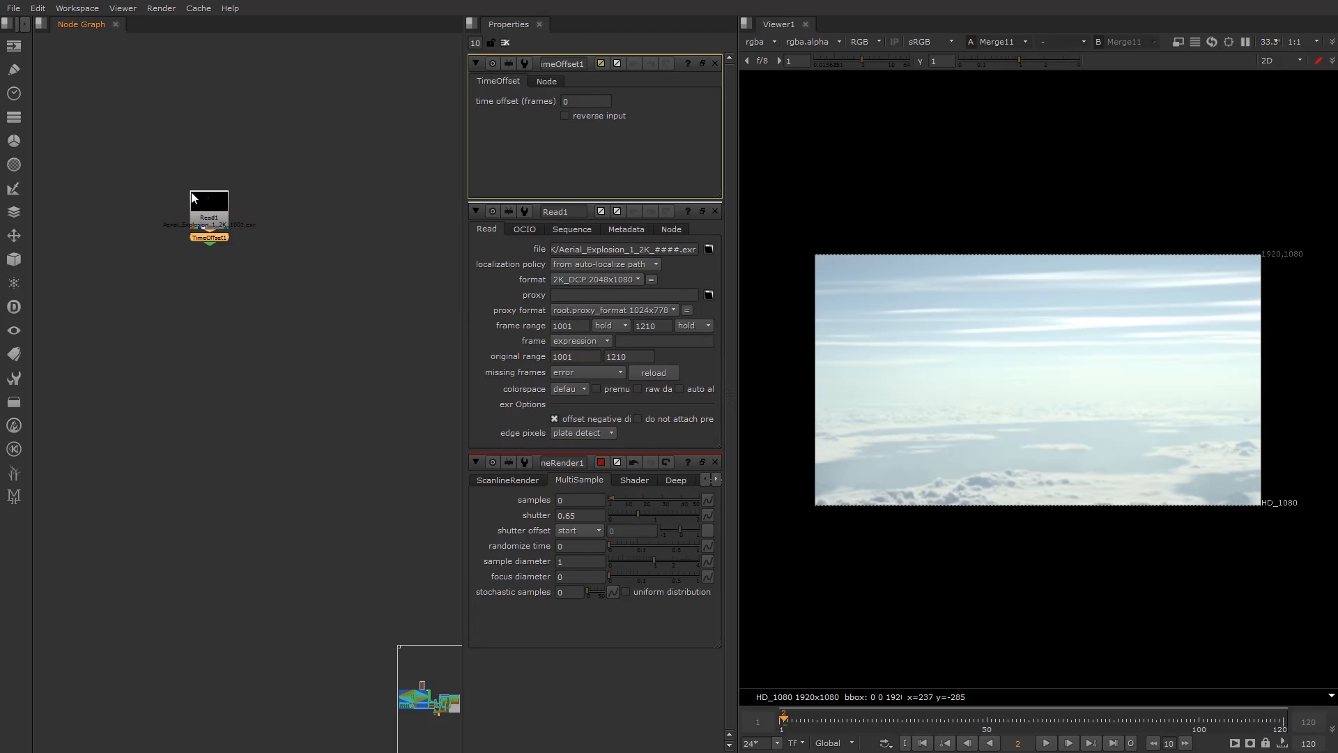
drag(219, 290, 214, 308)
View the TimeOffset node's output, set its time offset to -1000 frames, and return to frame 1.
click(209, 224)
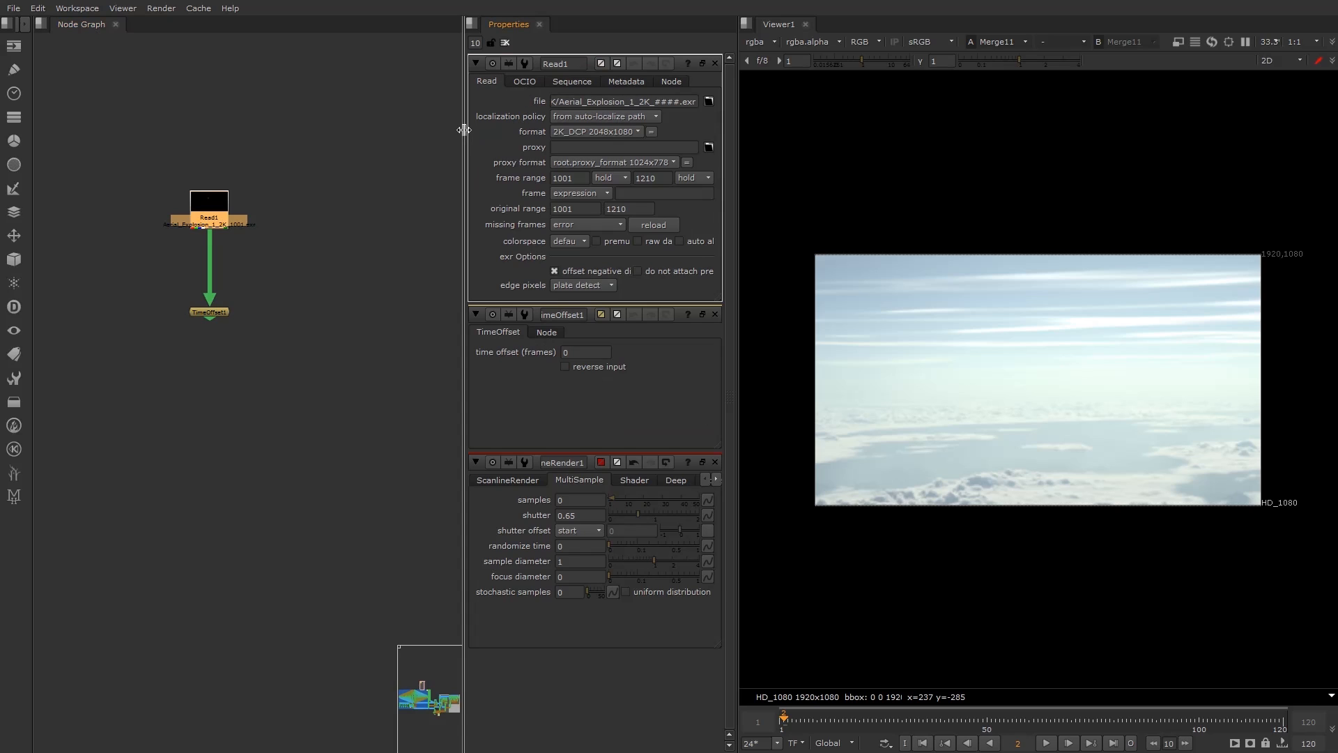
drag(464, 181, 433, 184)
drag(554, 181, 517, 181)
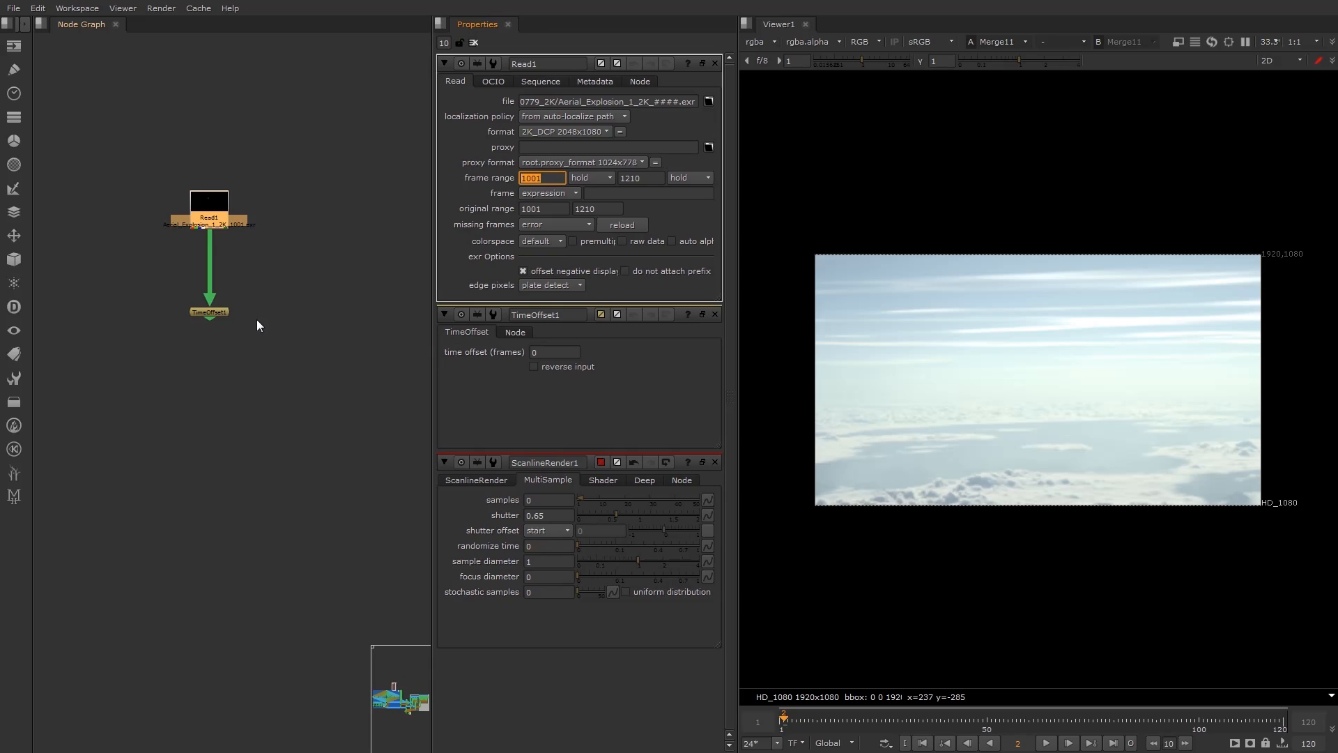
click(209, 312)
key(1)
click(550, 101)
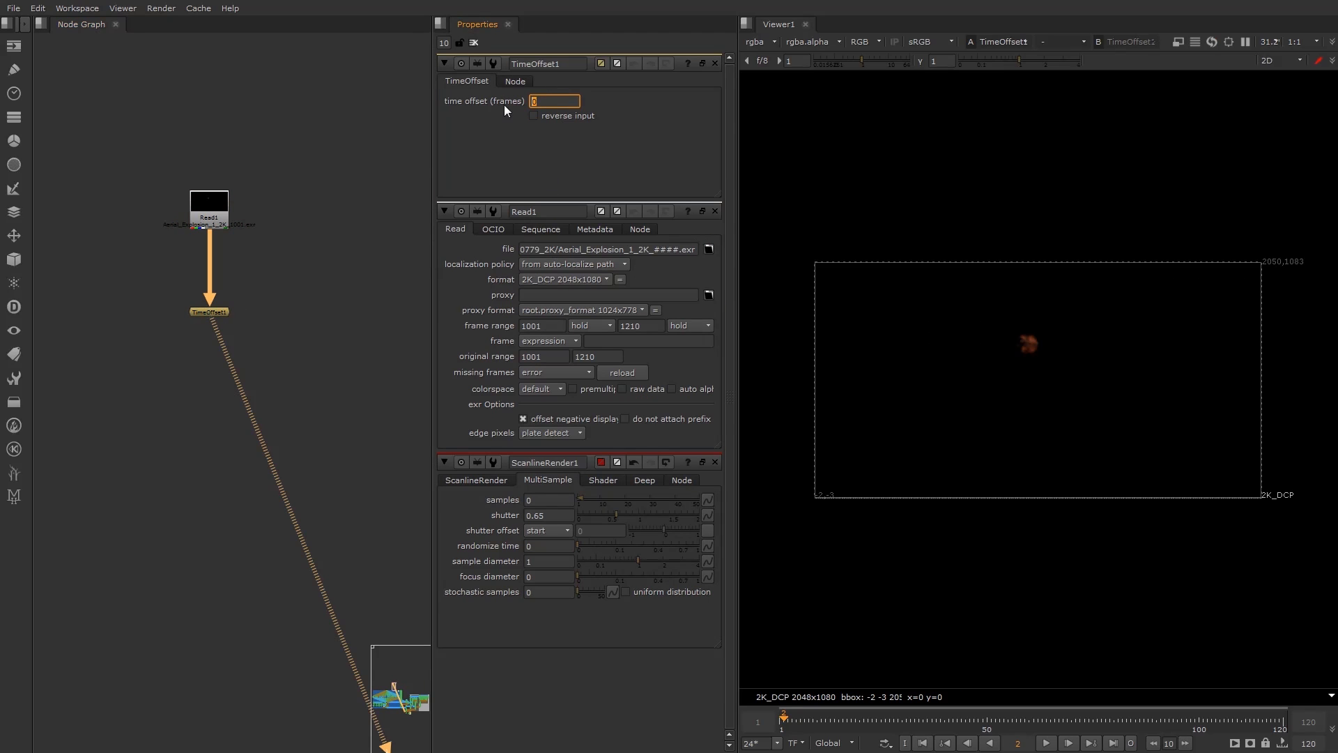
text(-1000)
key(Return)
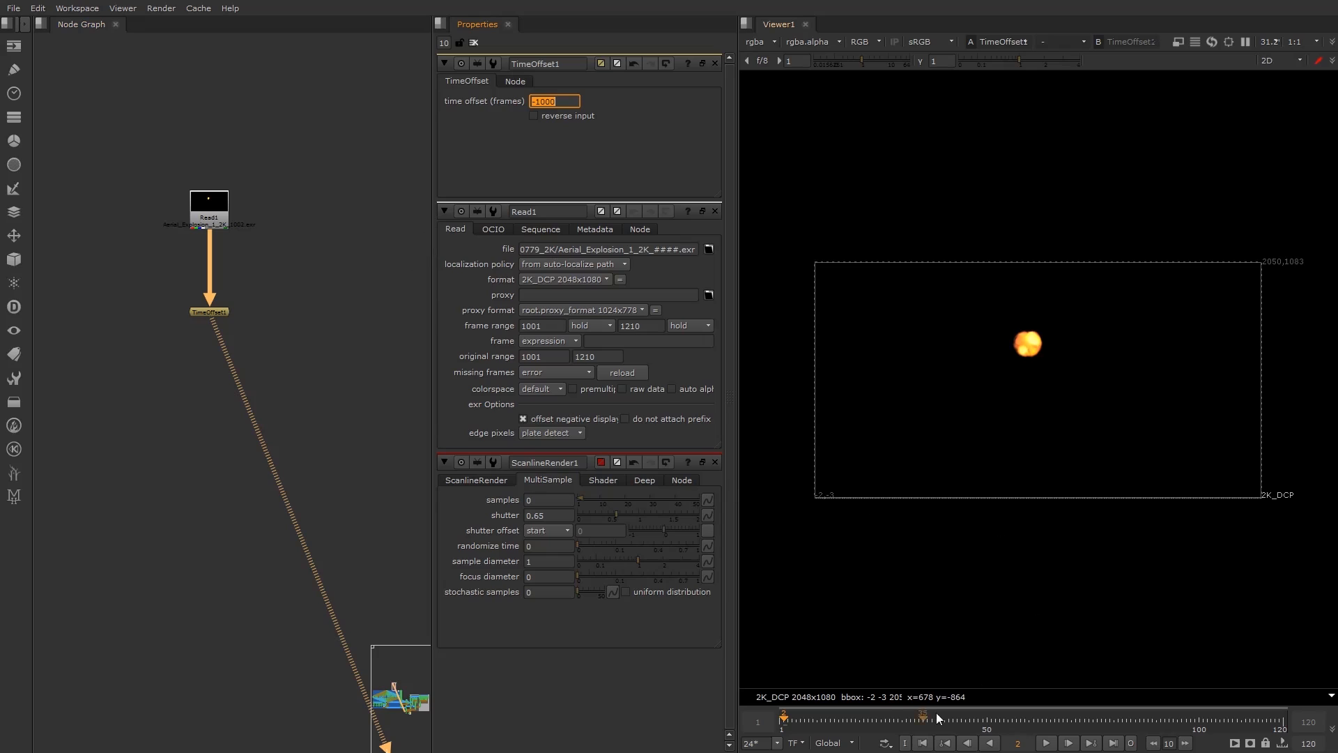
click(922, 743)
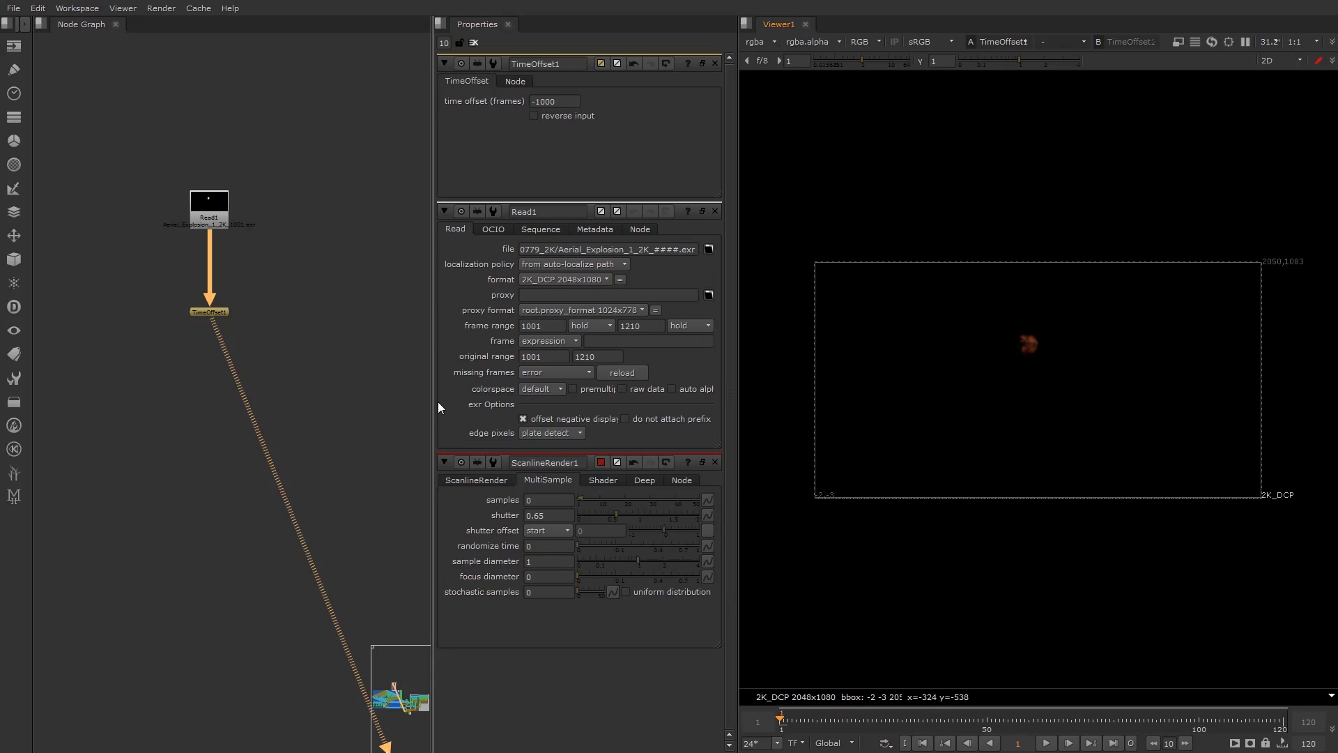
Add a LayerContactSheet node, connect its input to the TimeOffset node, and line it up to the left of that node.
drag(216, 308, 211, 315)
click(294, 232)
key(Tab)
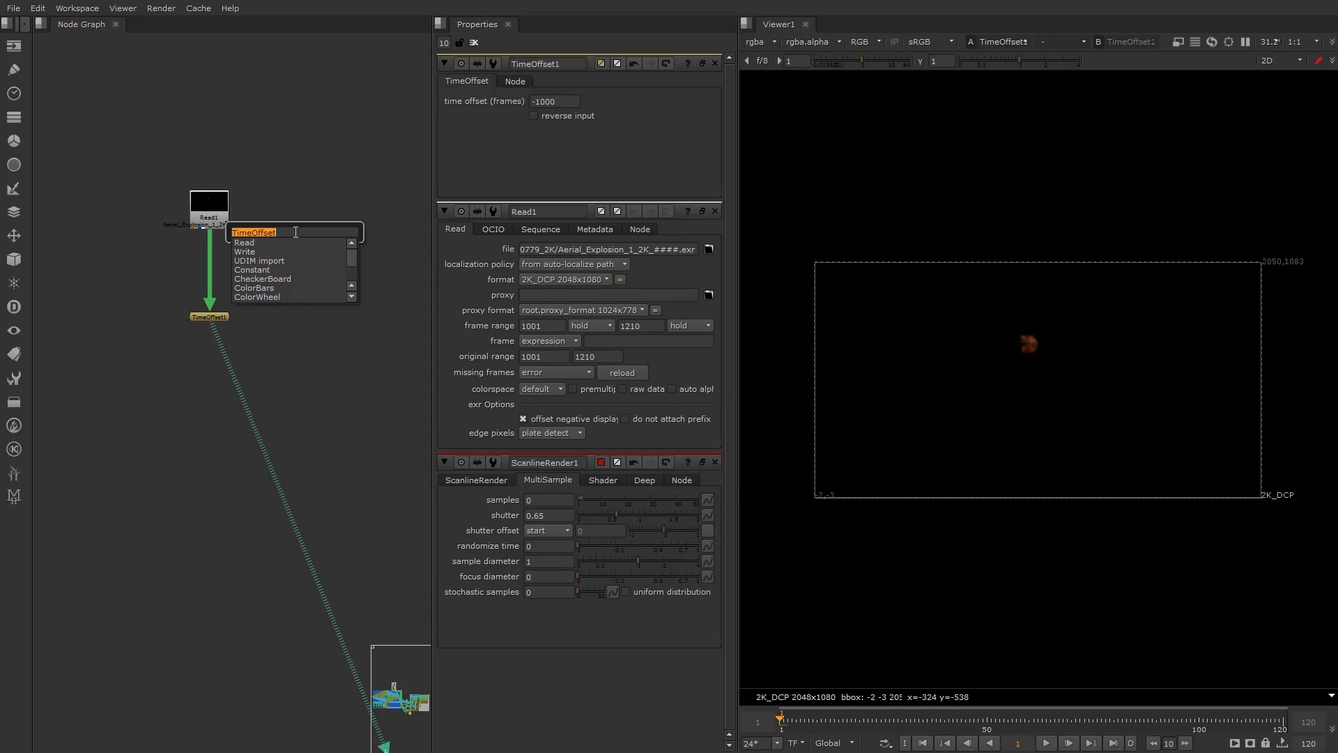
text(LayerContactSheet)
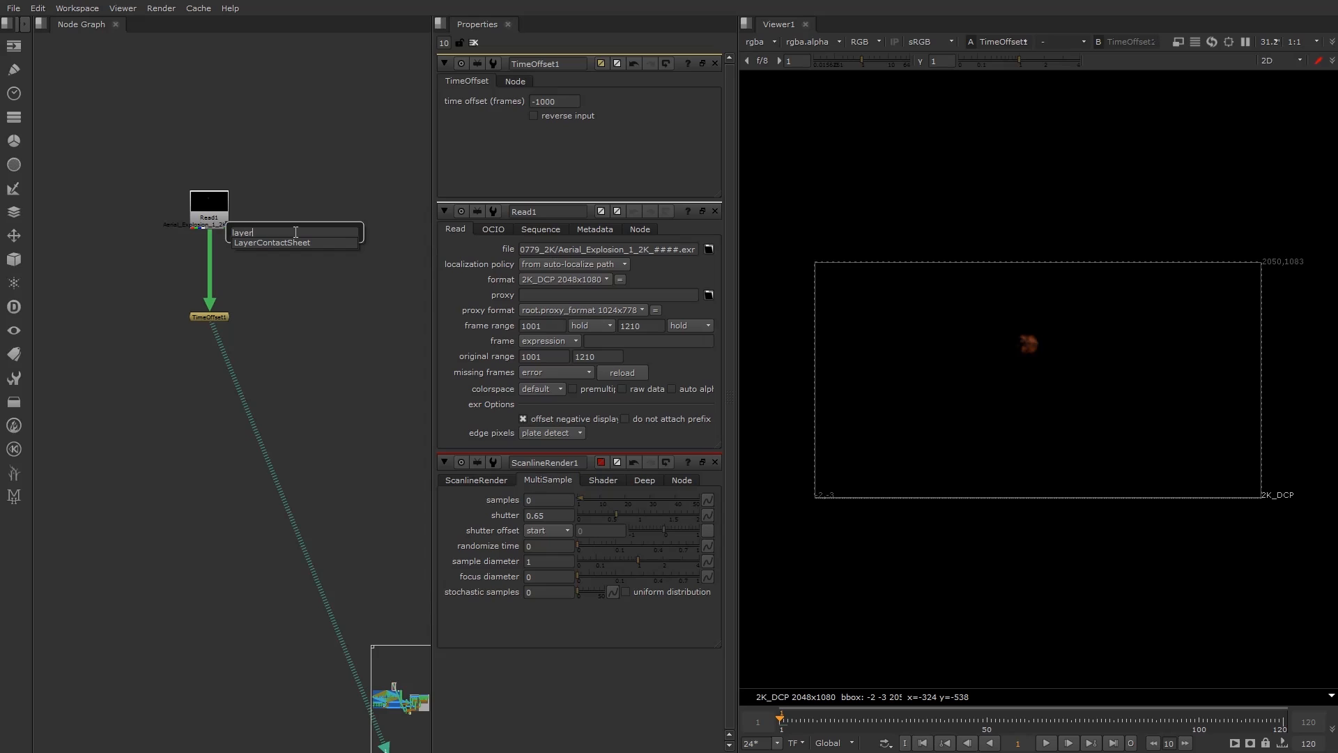
key(Return)
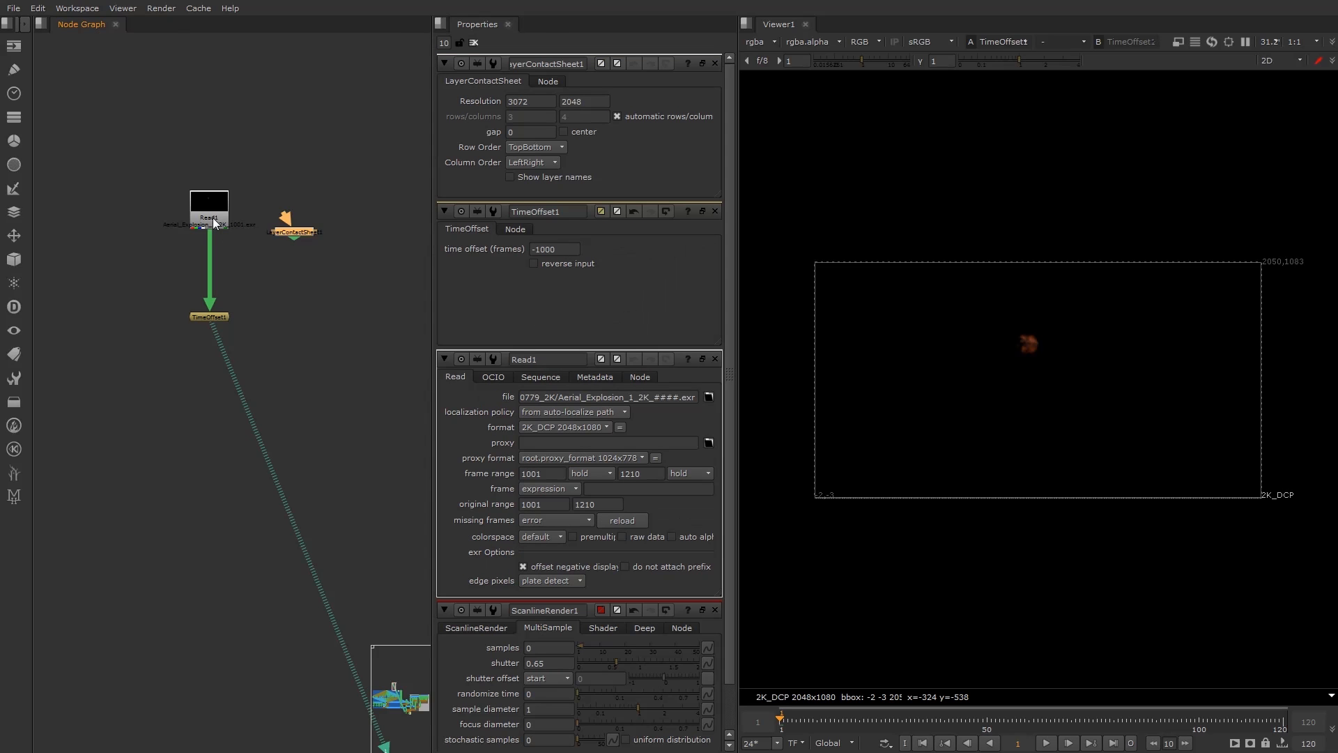
click(300, 304)
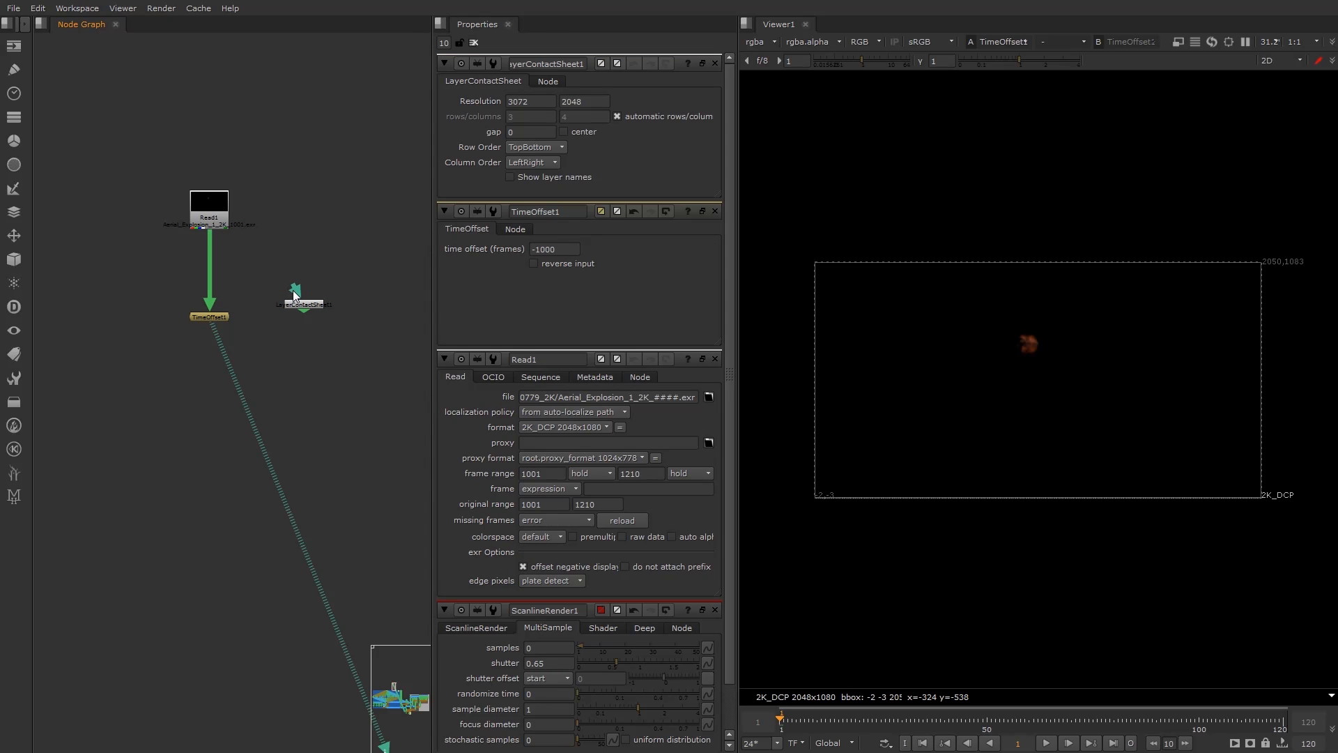
drag(295, 289, 239, 328)
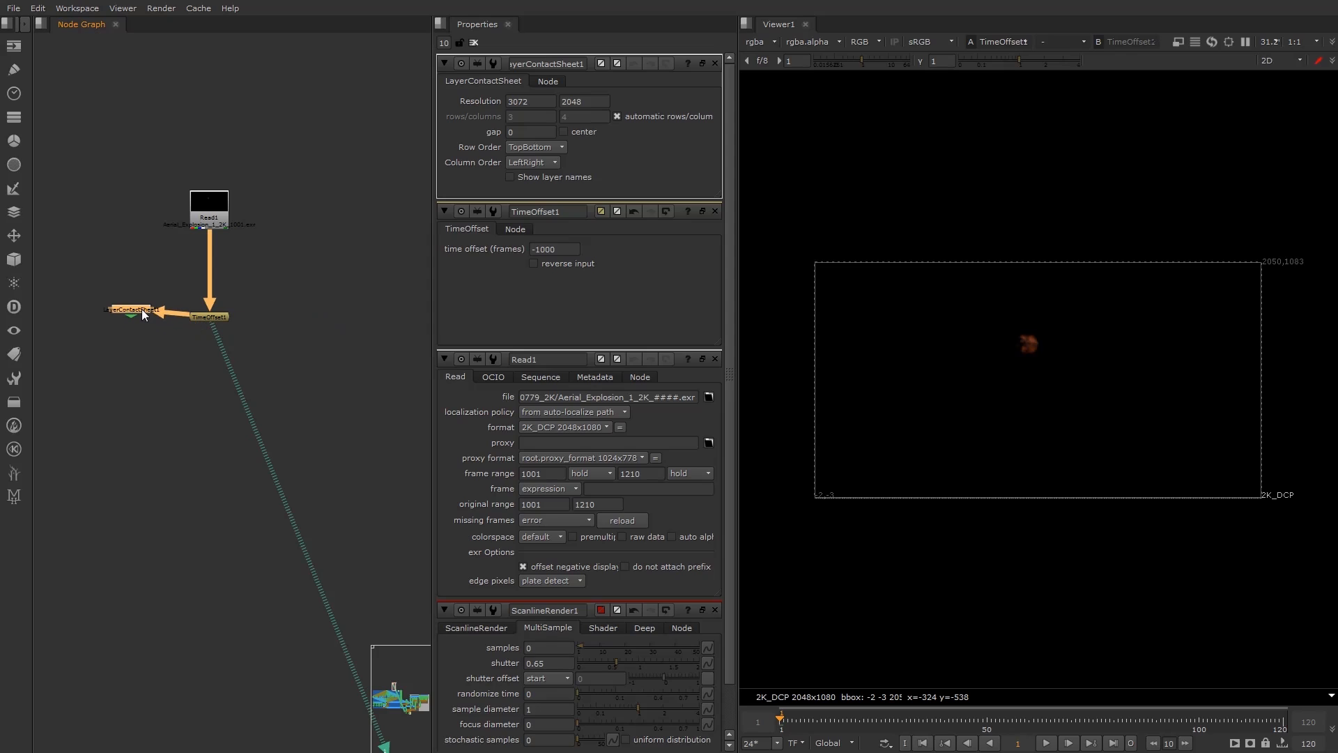
drag(142, 311, 118, 314)
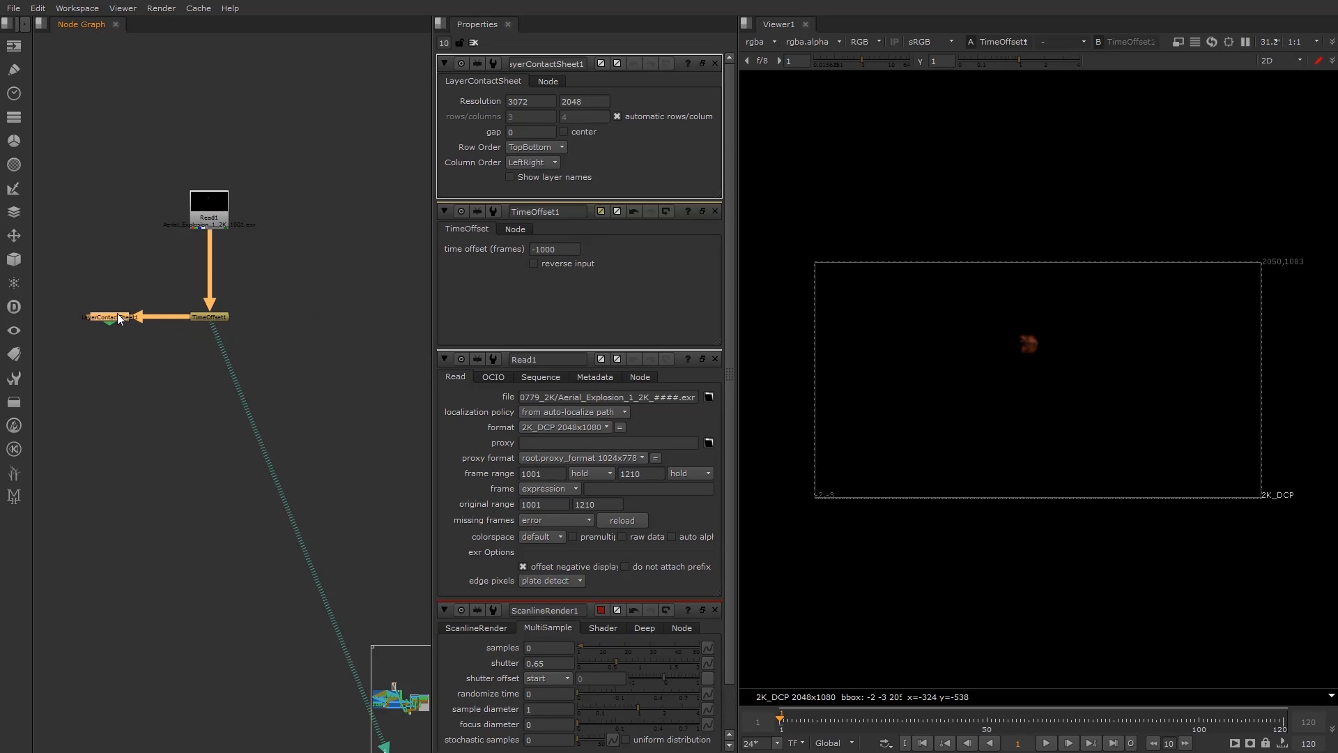
Display the LayerContactSheet in the viewer at frame 28 and bring up the Read node's properties.
key(1)
click(195, 253)
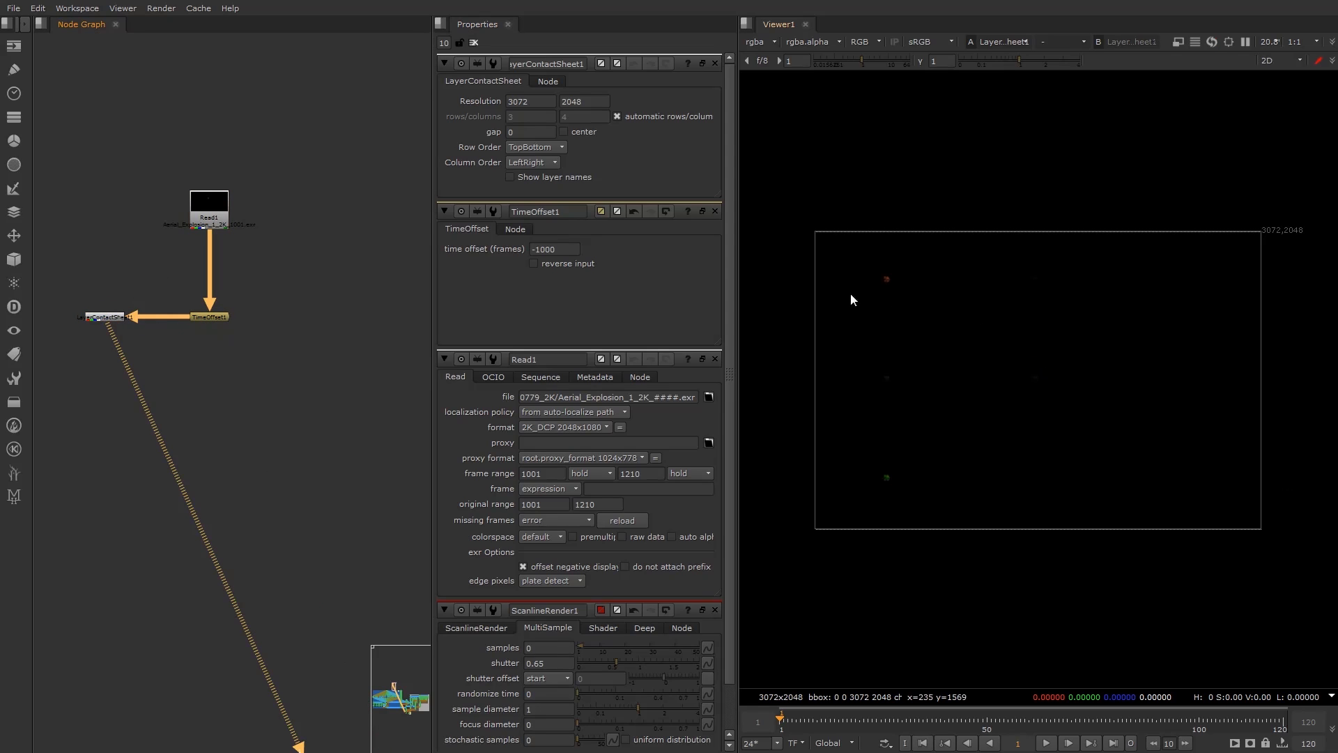
click(894, 722)
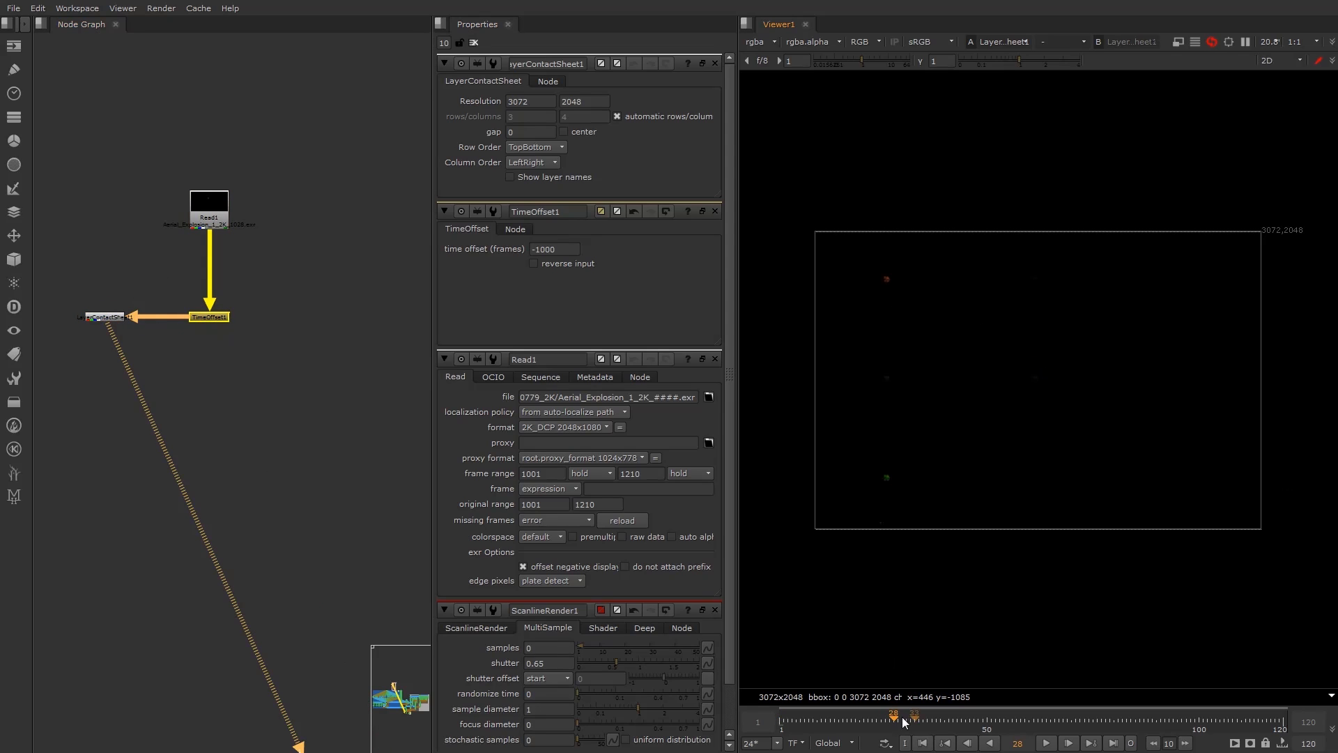
click(206, 218)
double_click(211, 217)
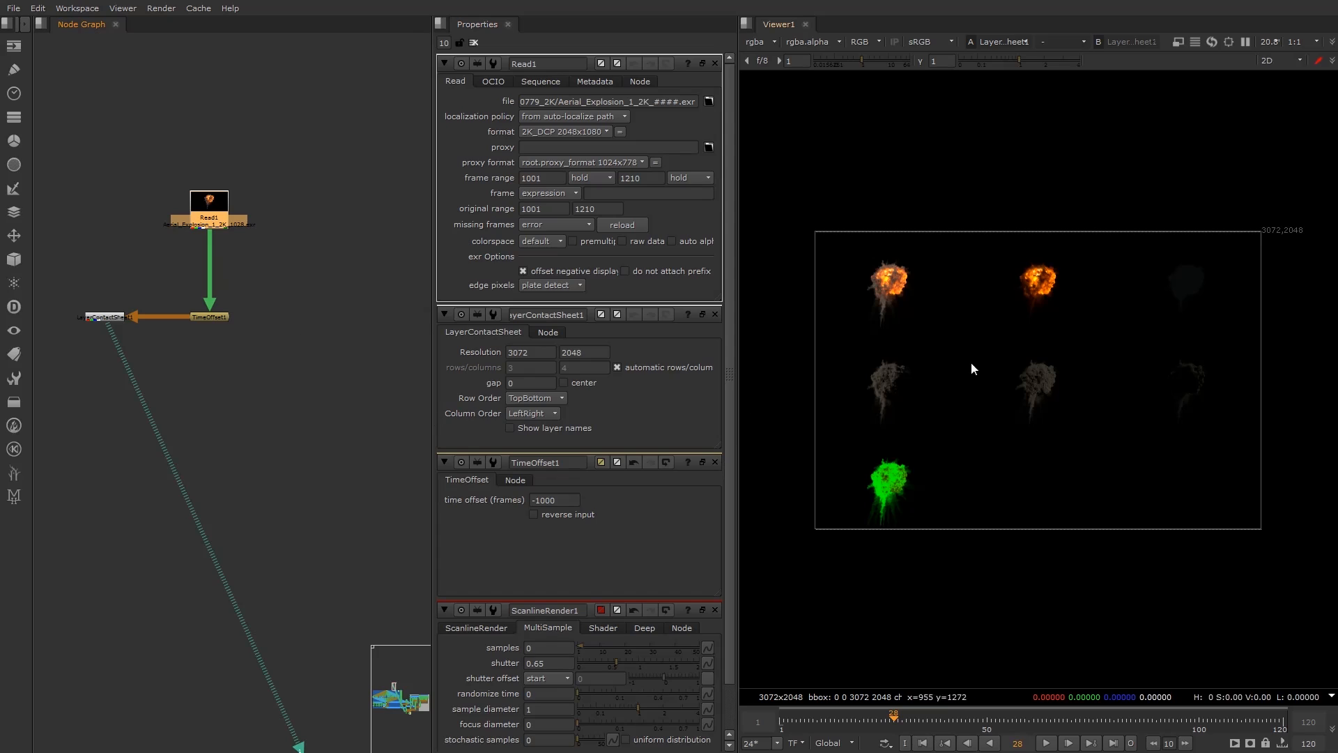
Turn on Show layer names for the LayerContactSheet and examine the labelled explosion layers.
double_click(117, 318)
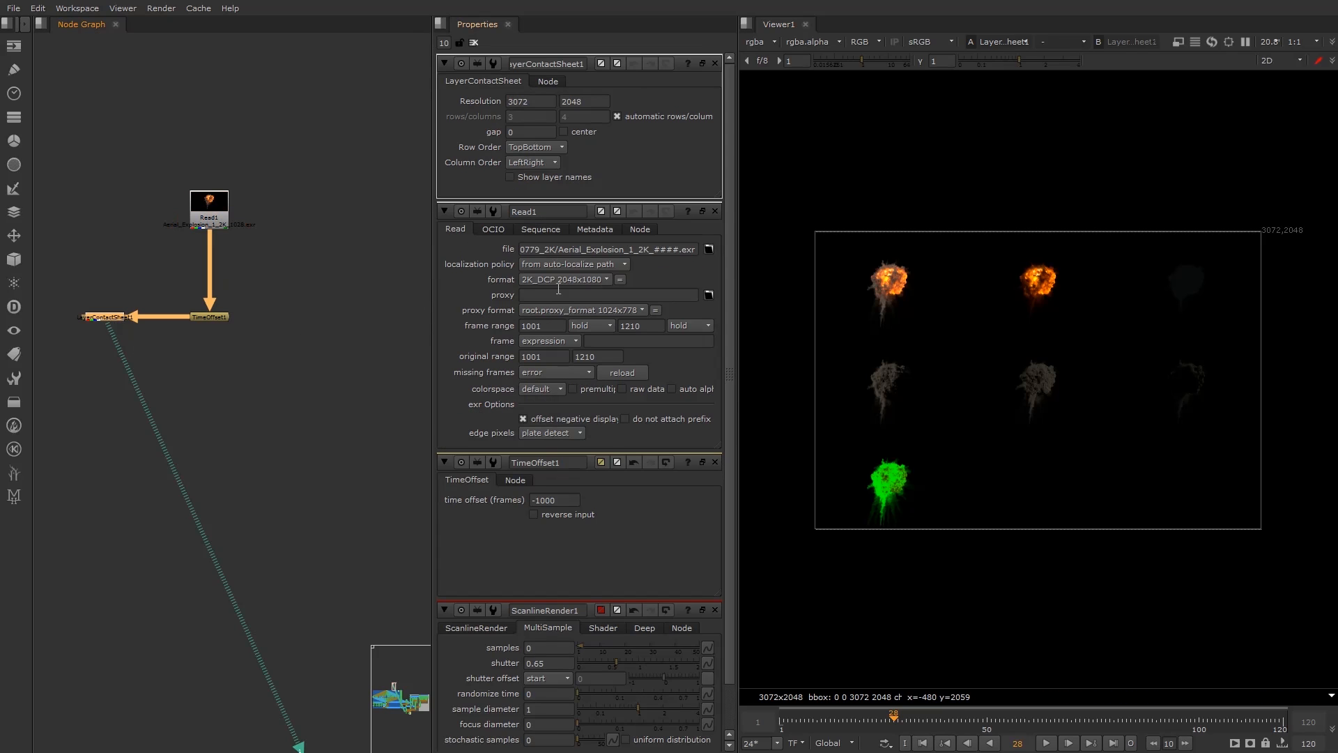
click(509, 177)
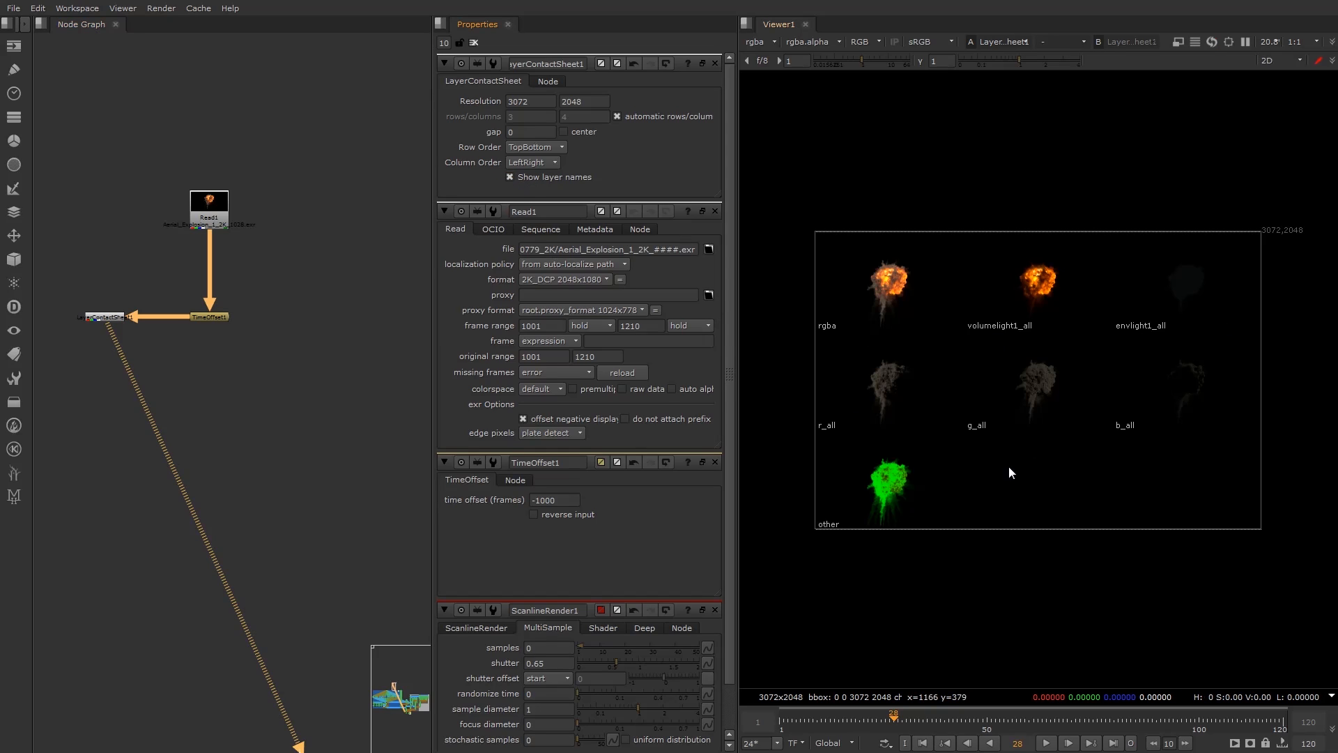
scroll(885, 336, up, 3)
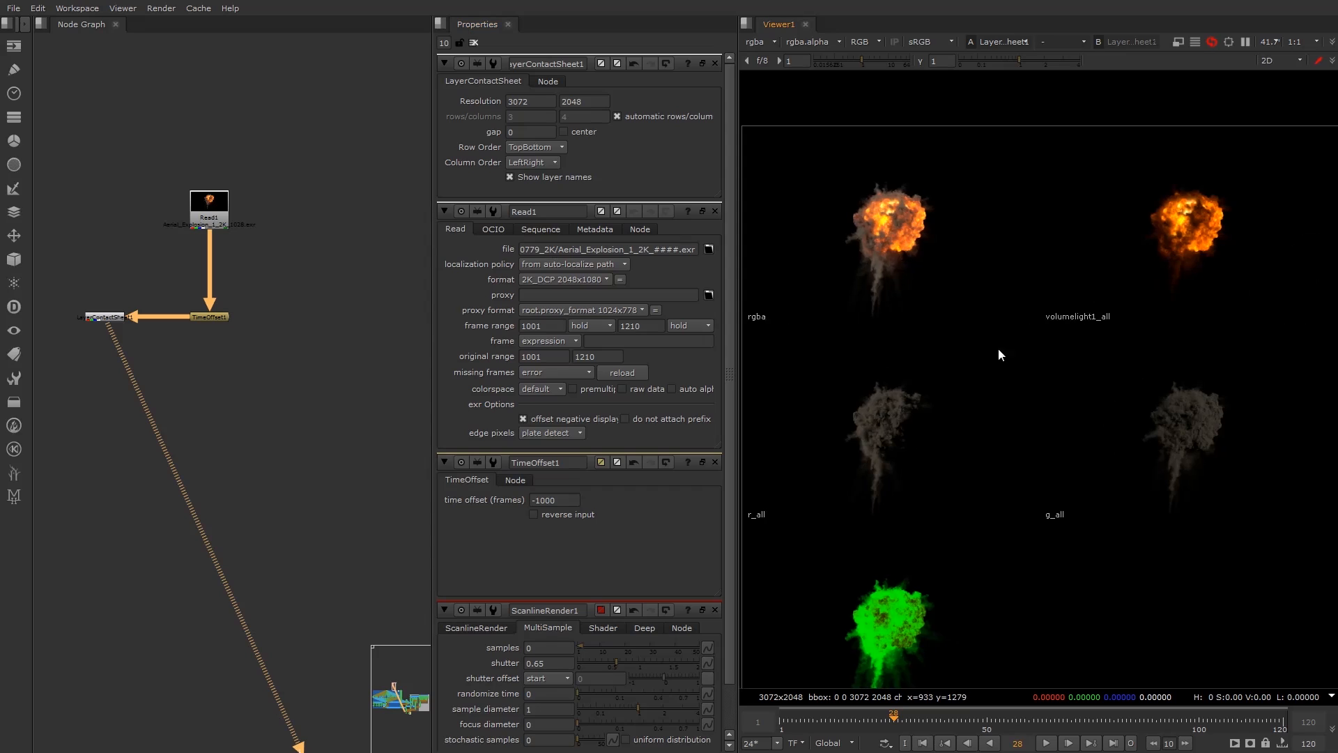
scroll(1115, 368, down, 2)
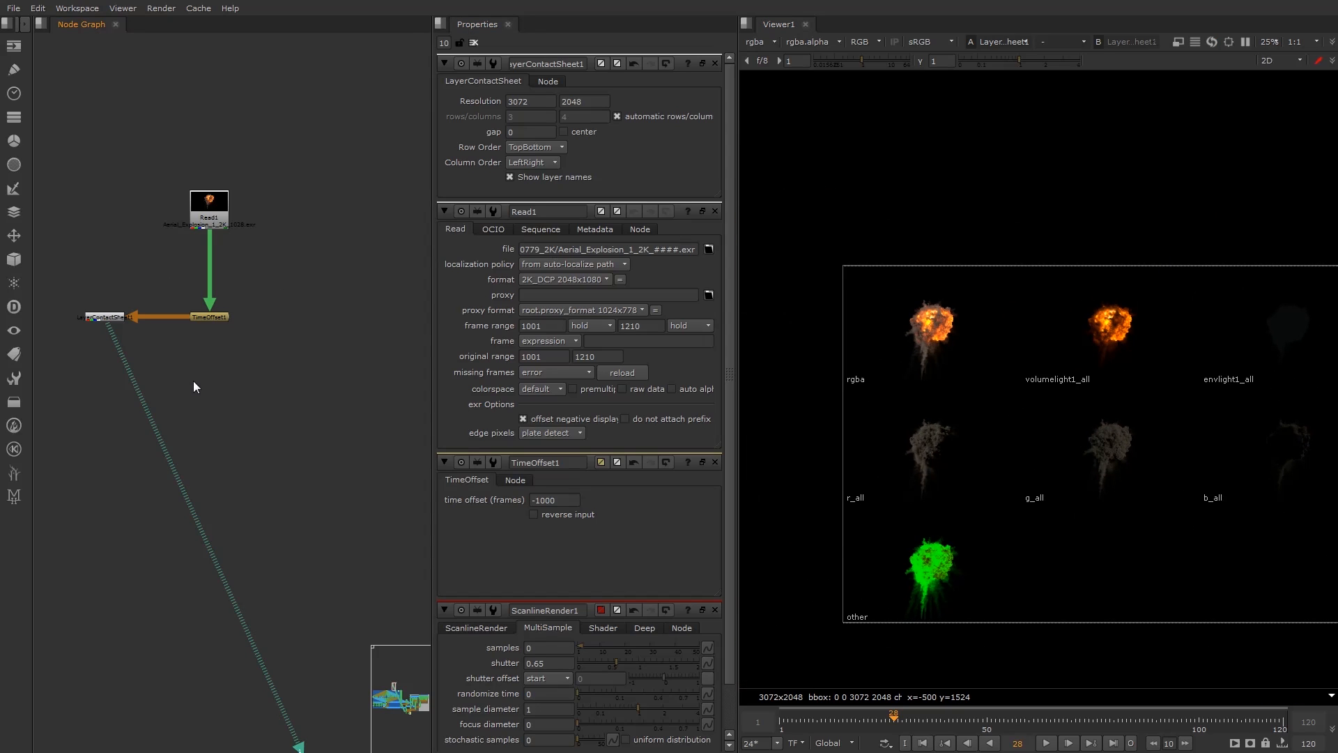
key(Tab)
text(shuffle)
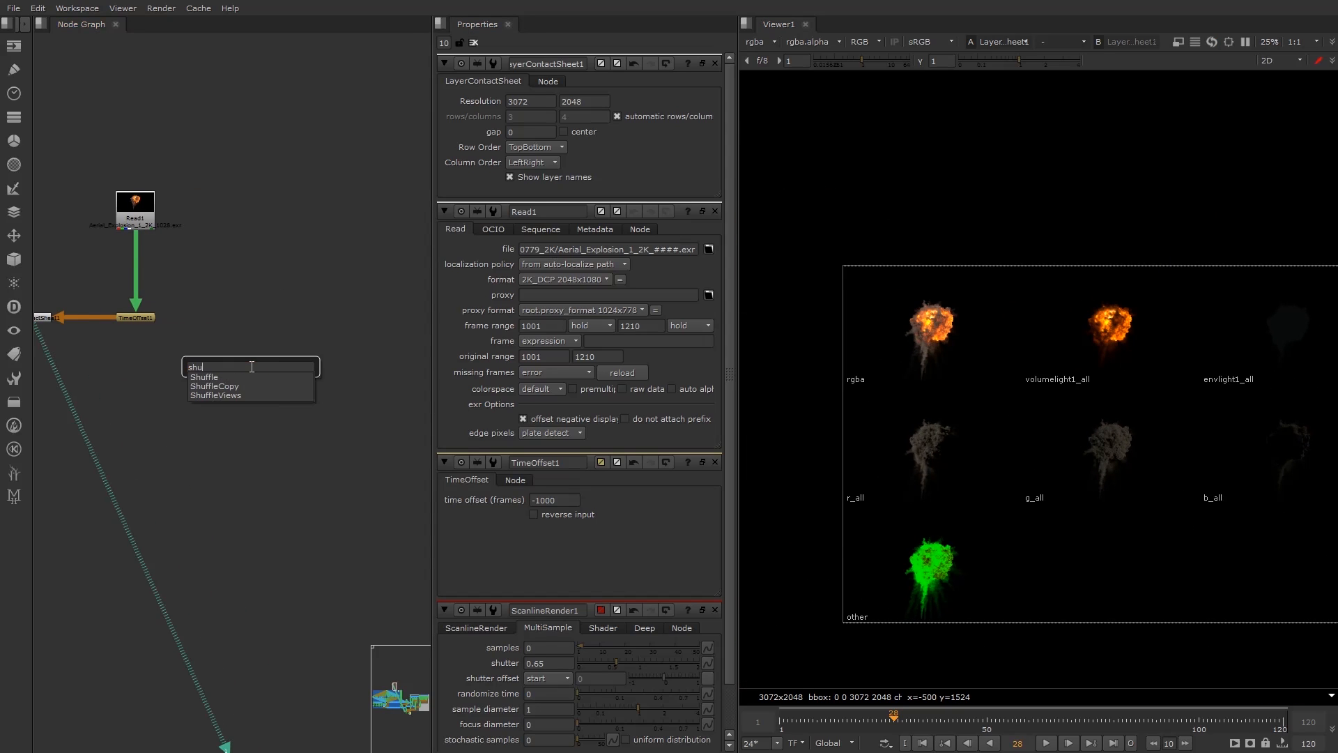
key(Return)
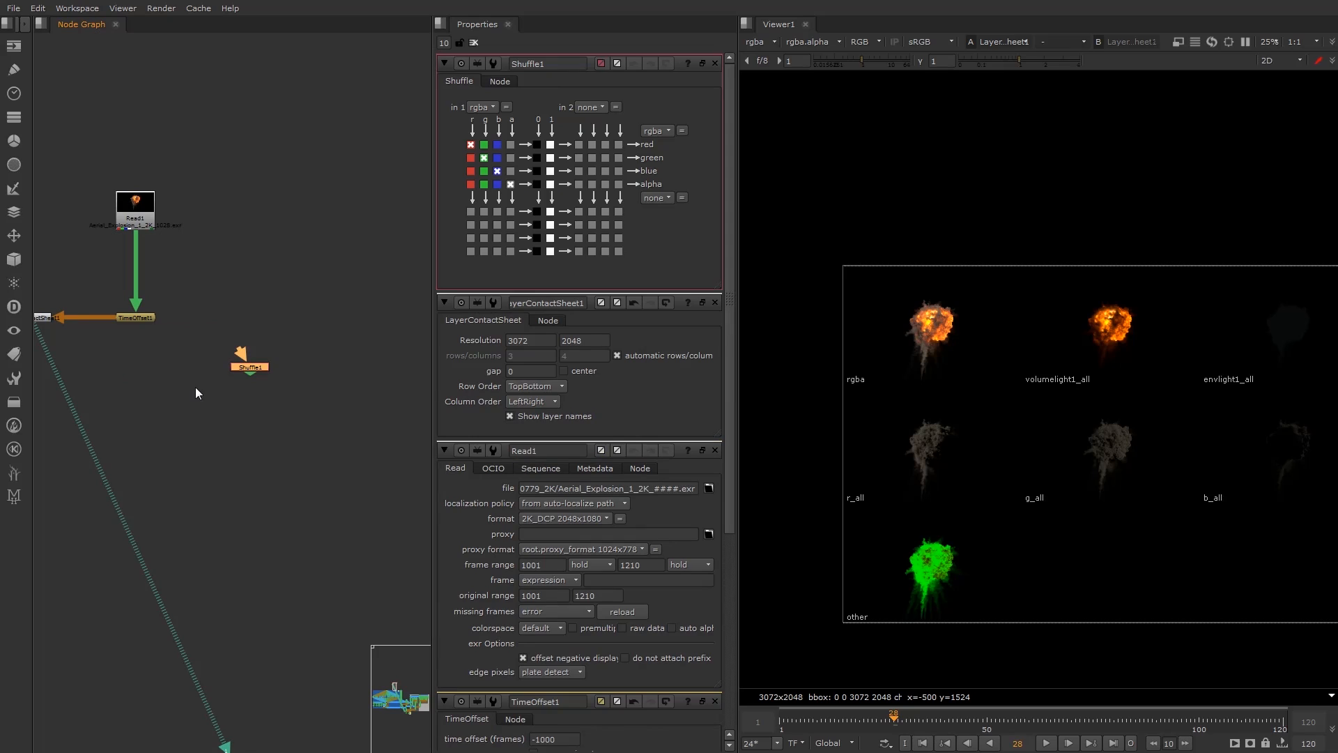
key(Delete)
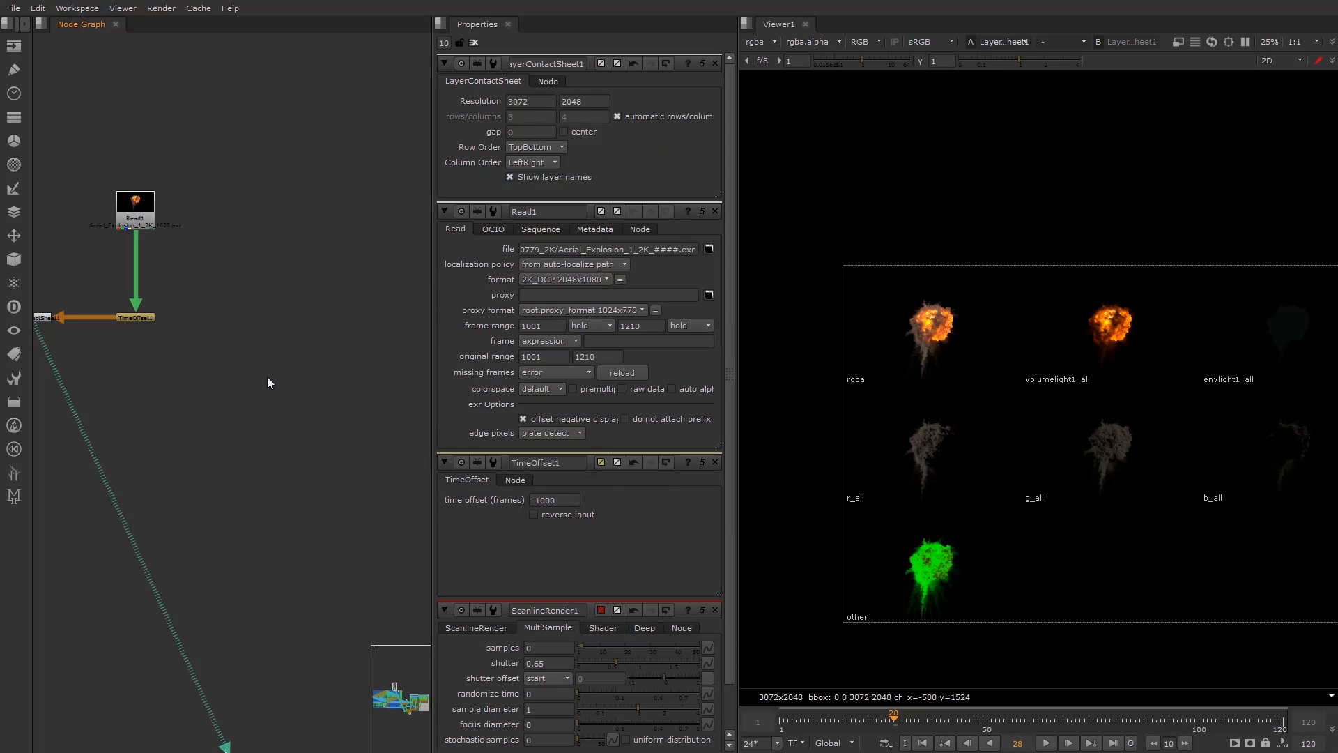
Add an unconnected Shuffle node below and to the right of the TimeOffset node.
key(Tab)
text(shuff)
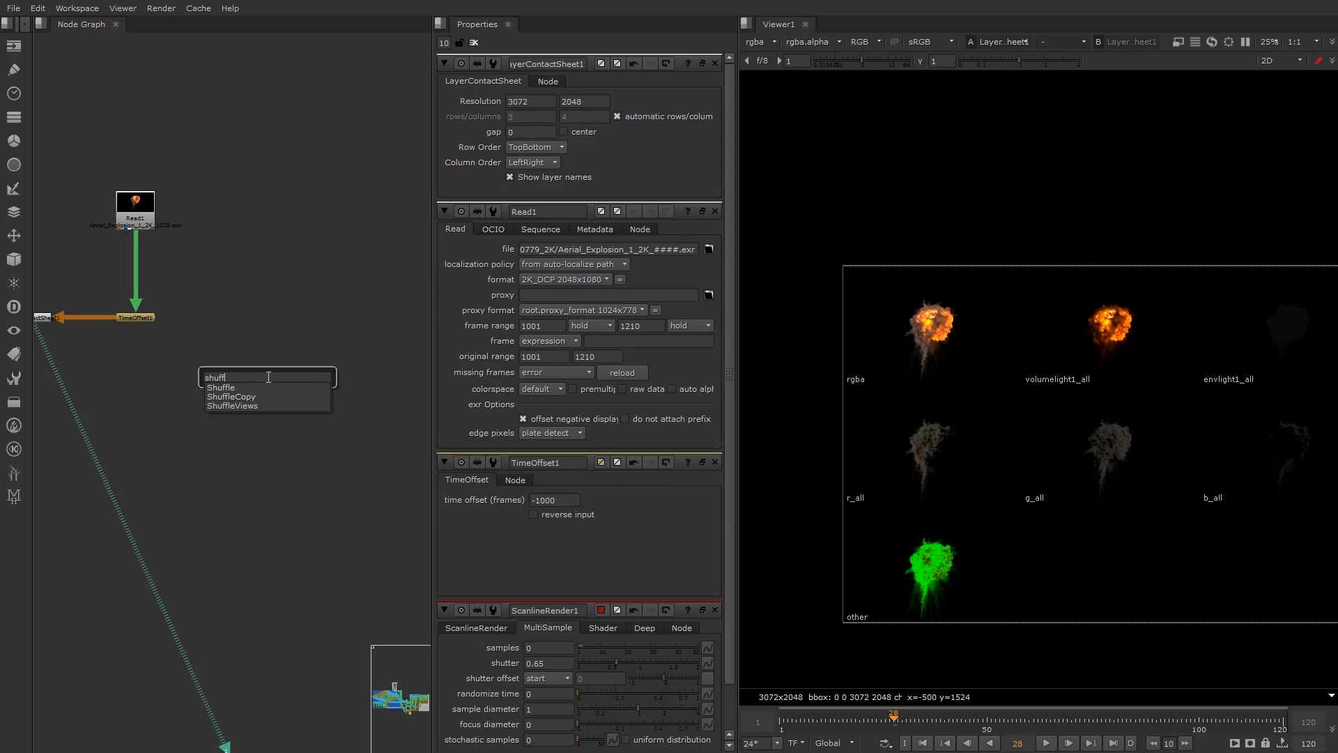
key(Return)
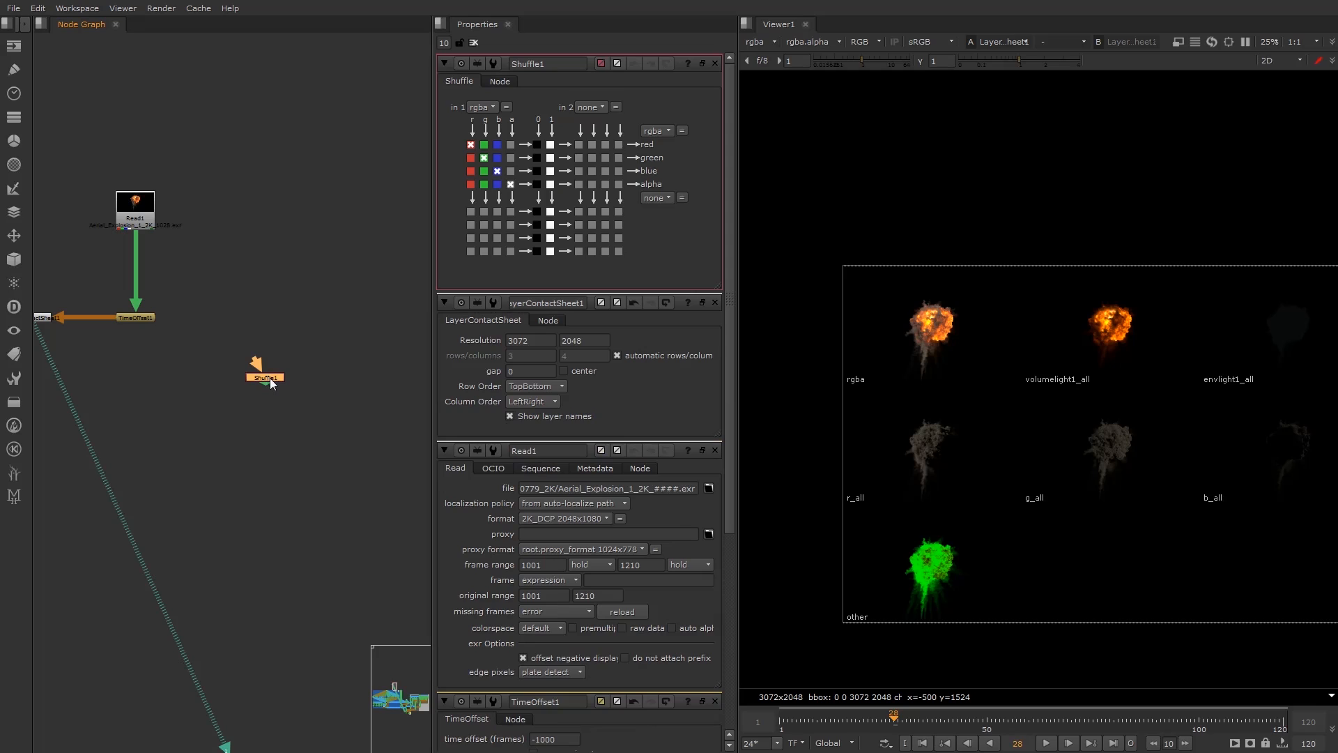
Replace the unconnected Shuffle node with a new Shuffle fed by the TimeOffset node, placed below and to its right.
key(Delete)
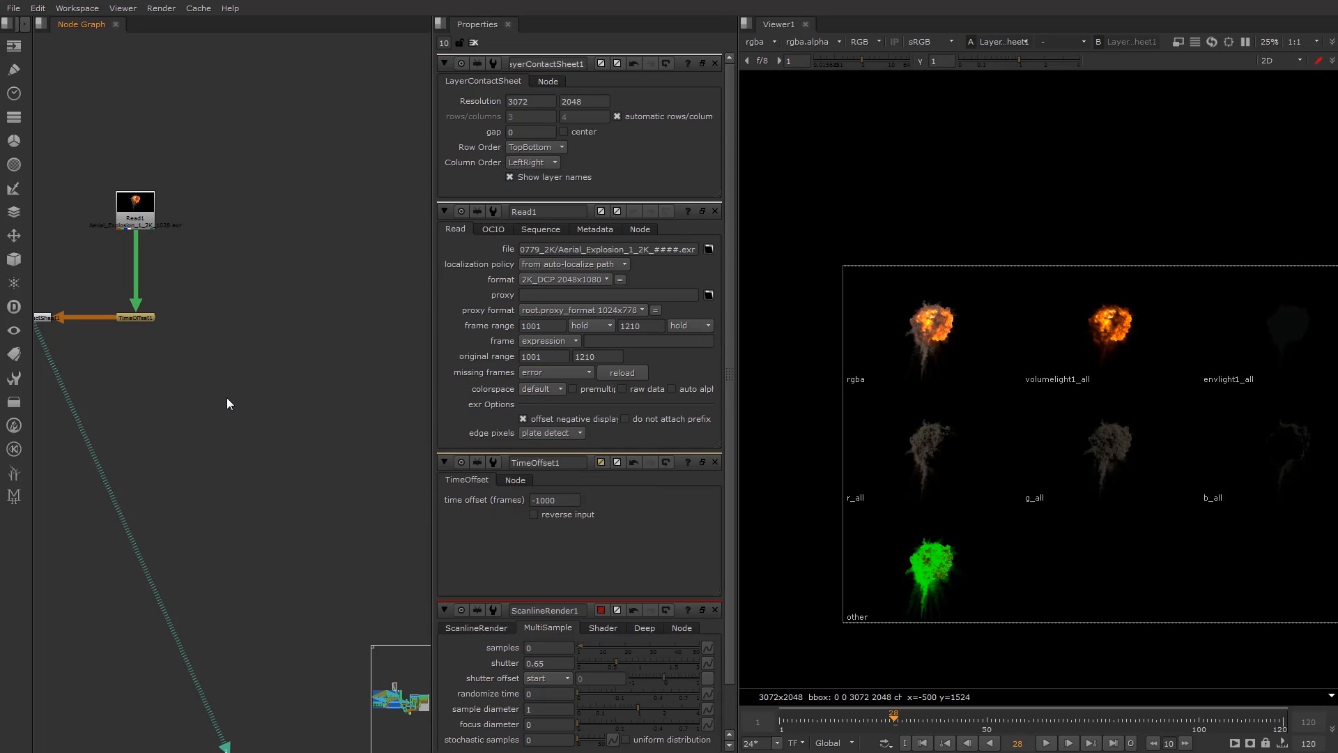
click(148, 320)
key(Tab)
text(shuff)
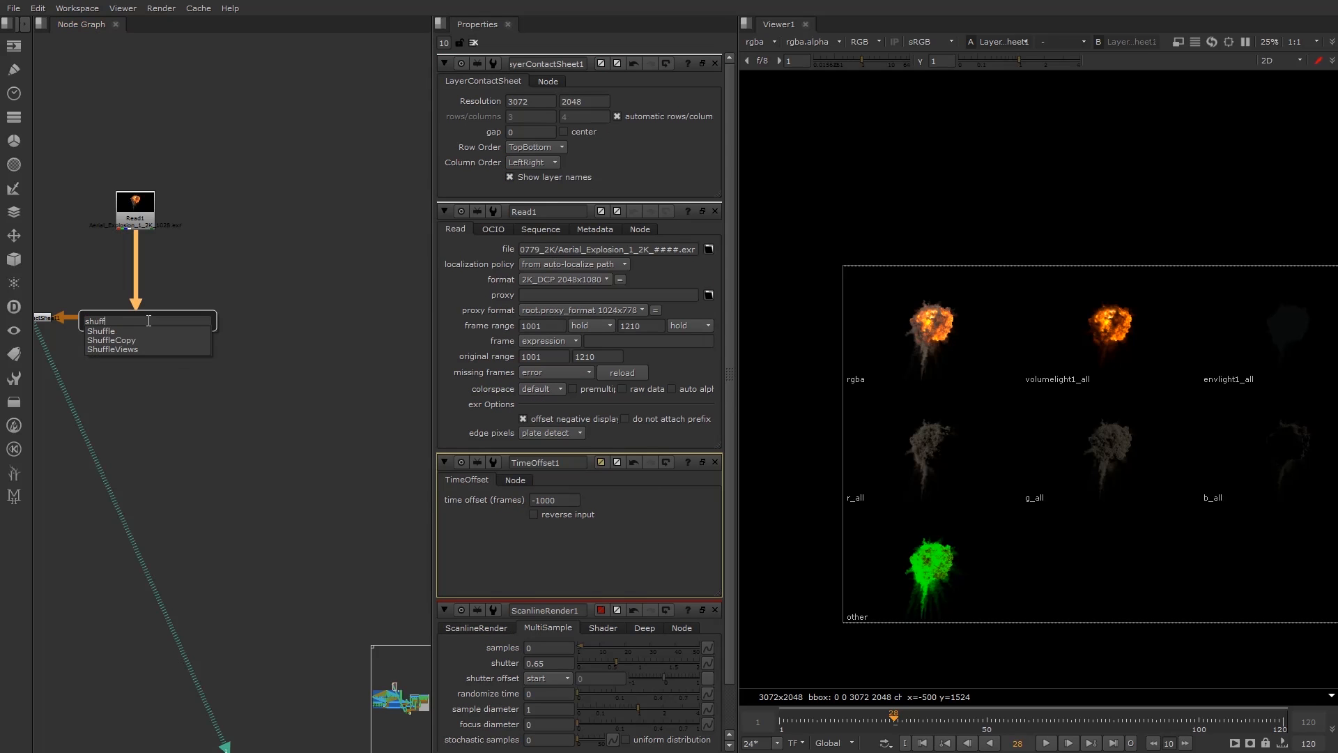
key(Return)
drag(111, 328, 263, 390)
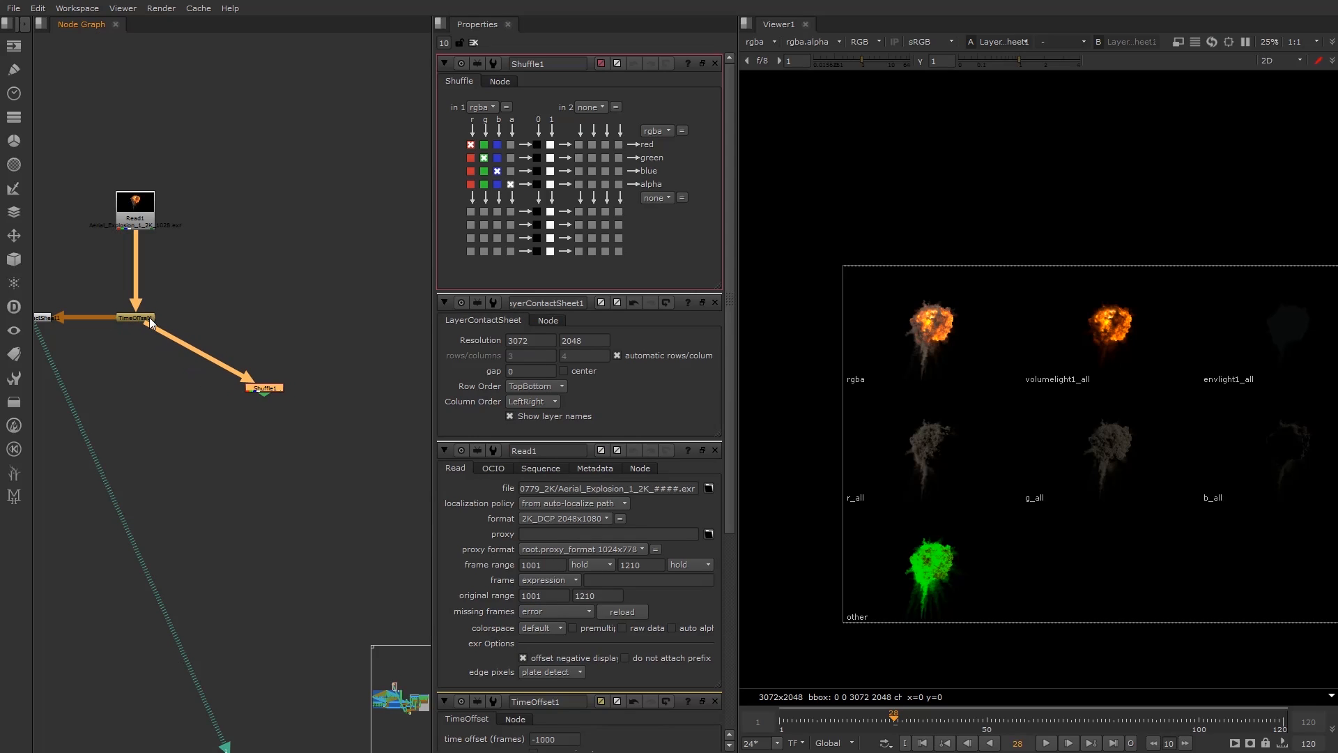
drag(256, 388, 301, 395)
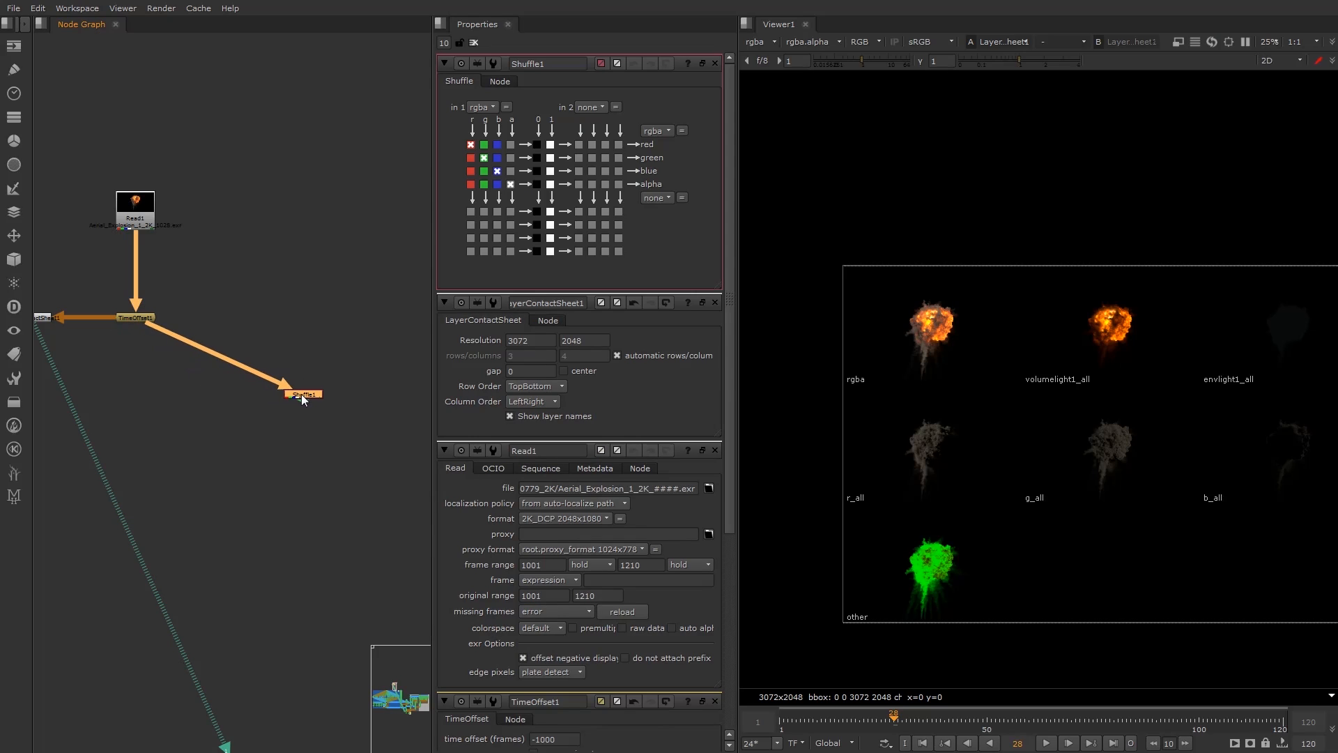
Insert a Dot directly below the TimeOffset node so its connection to the Shuffle bends at a right angle.
ctrl+drag(224, 354, 134, 395)
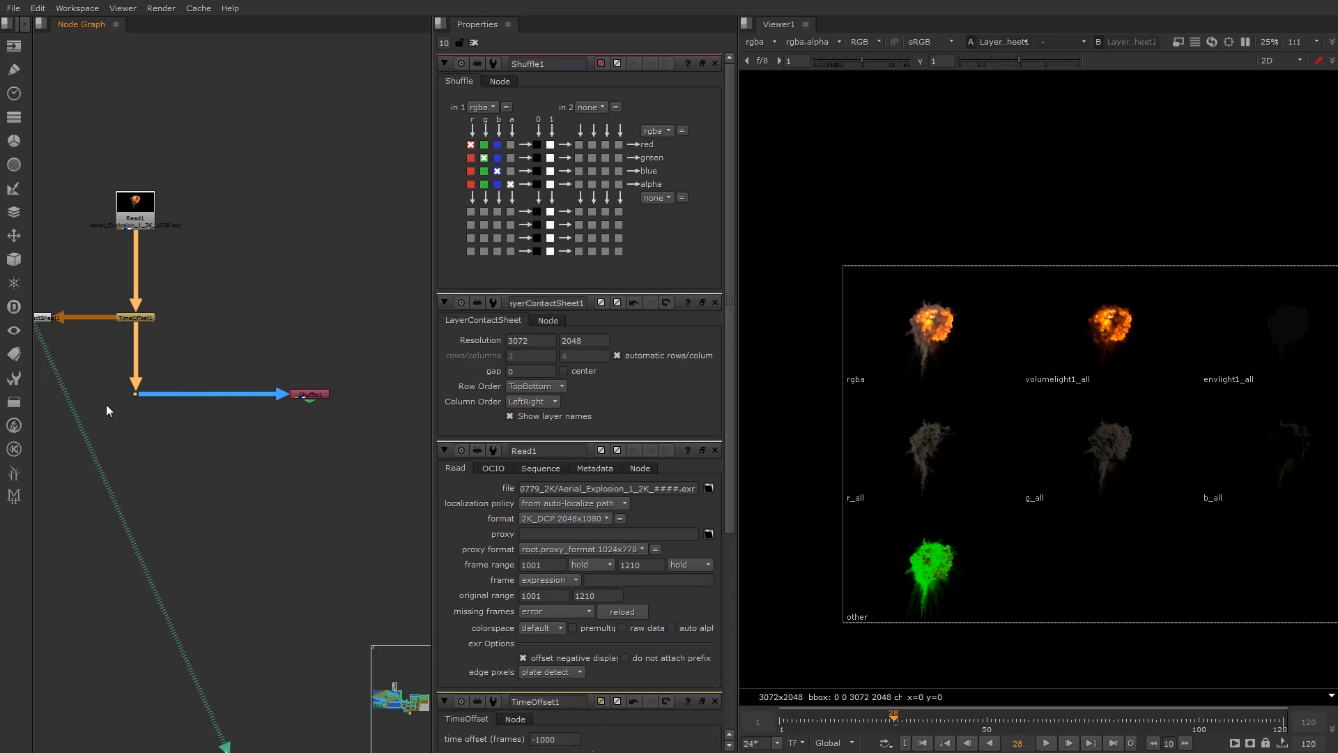
key(Delete)
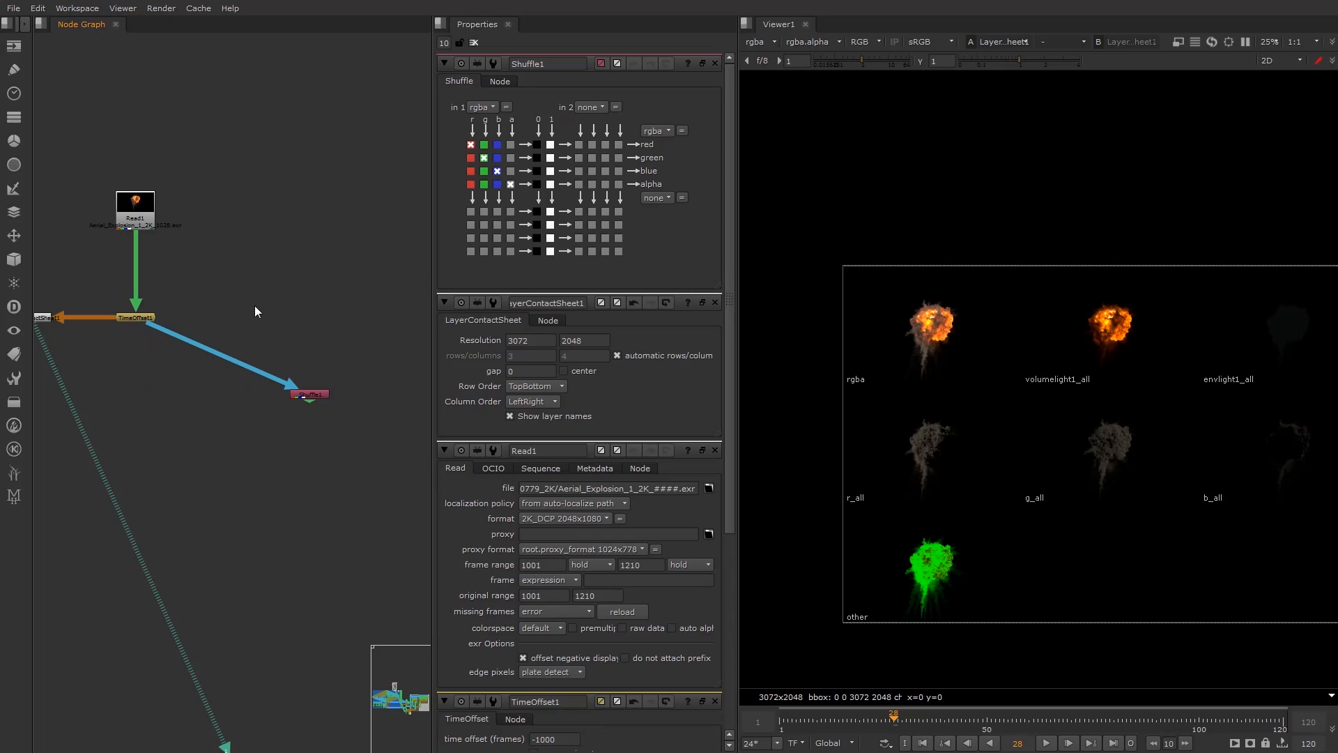
ctrl+click(223, 356)
drag(222, 356, 136, 395)
click(207, 367)
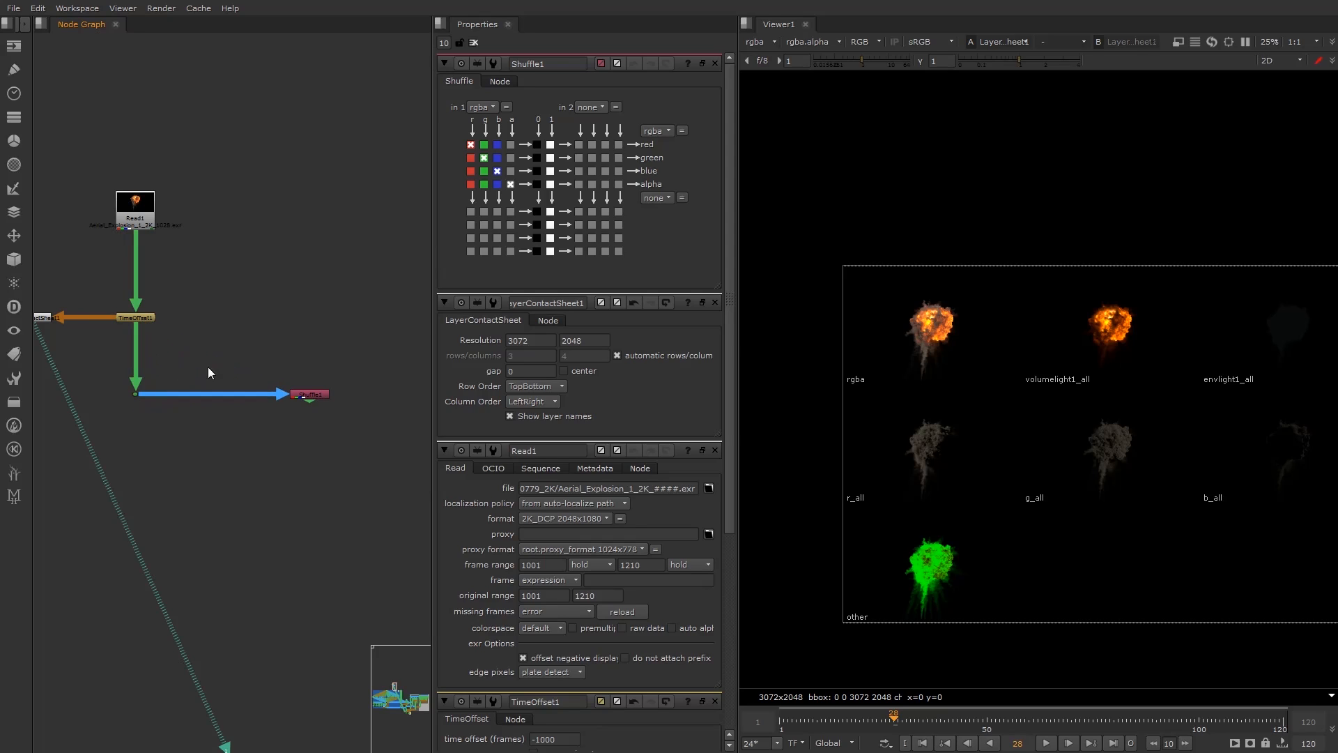
drag(308, 395, 319, 396)
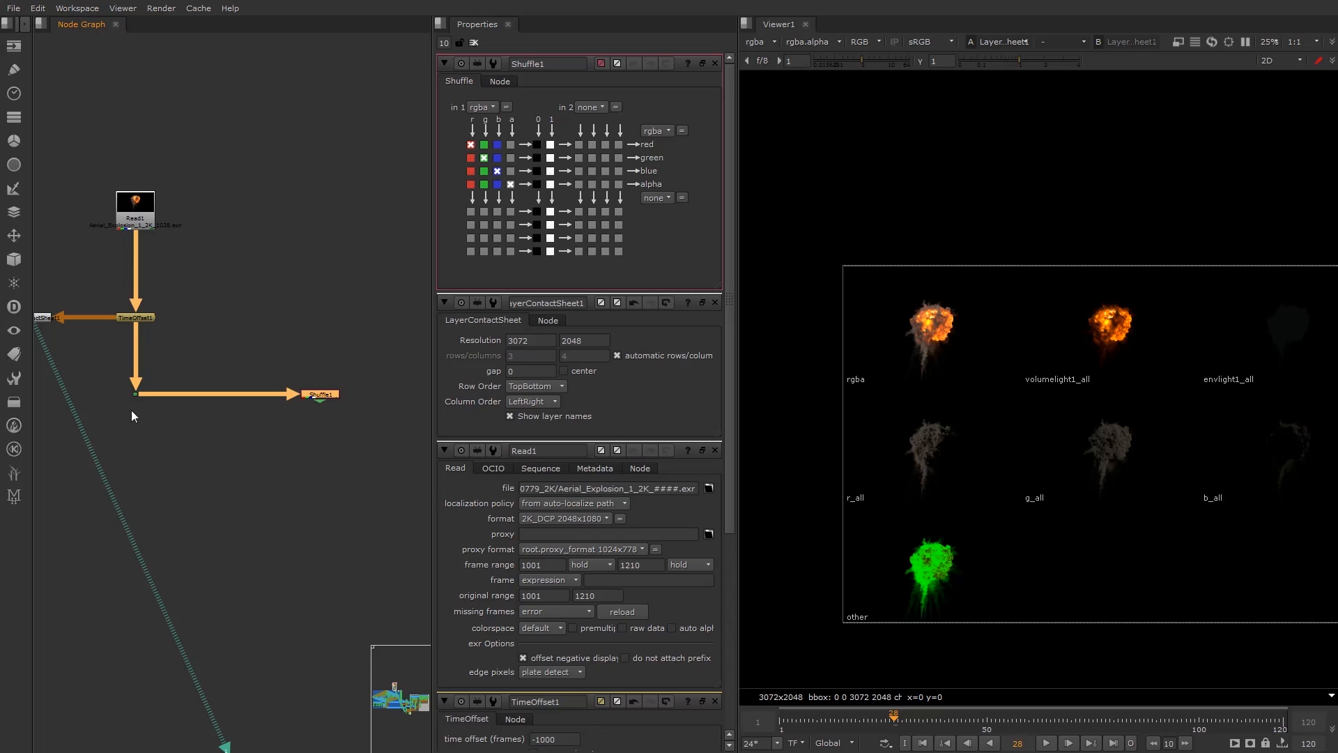
Set the first Shuffle node's in 1 layer to r_all.
middle_drag(347, 405, 256, 396)
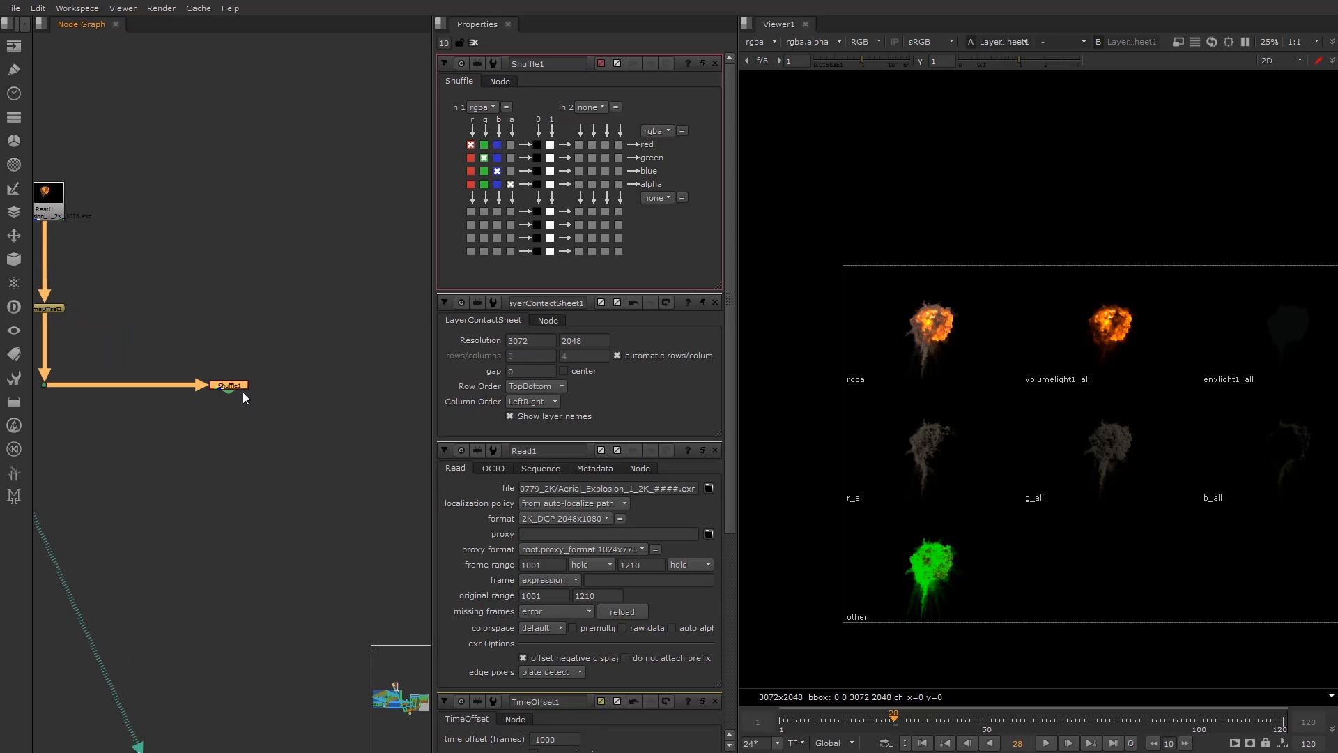
click(481, 108)
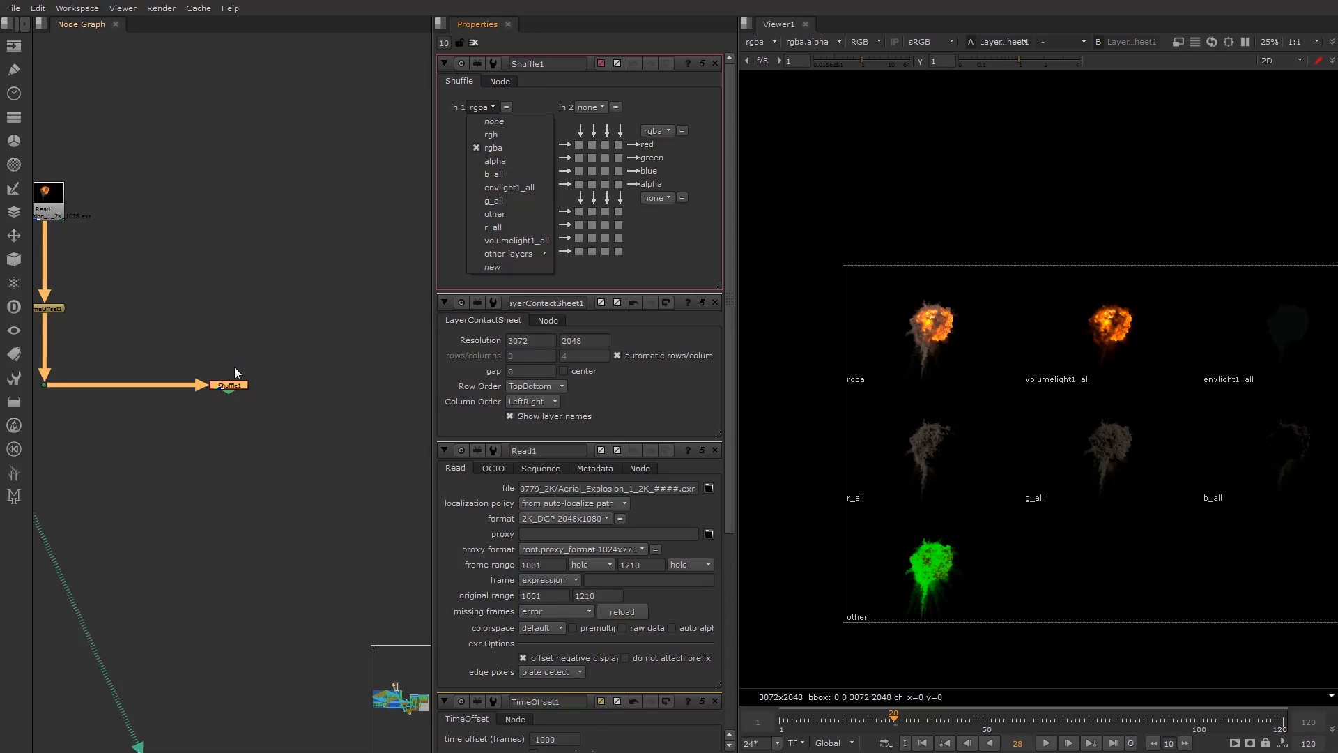
click(229, 385)
click(474, 108)
click(499, 226)
Duplicate the r_all Shuffle, line the copy up to its right, and set its in 1 layer to g_all.
key(ctrl+c)
key(ctrl+v)
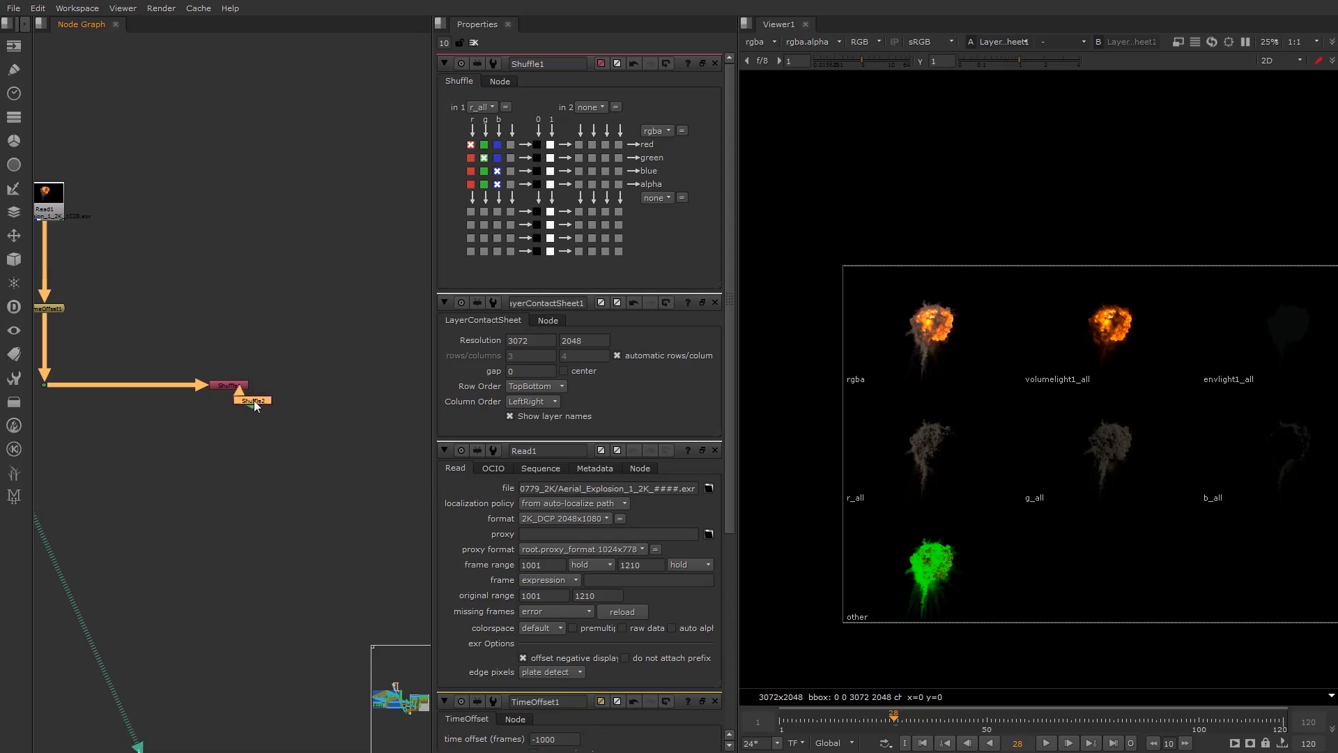
double_click(289, 387)
click(483, 108)
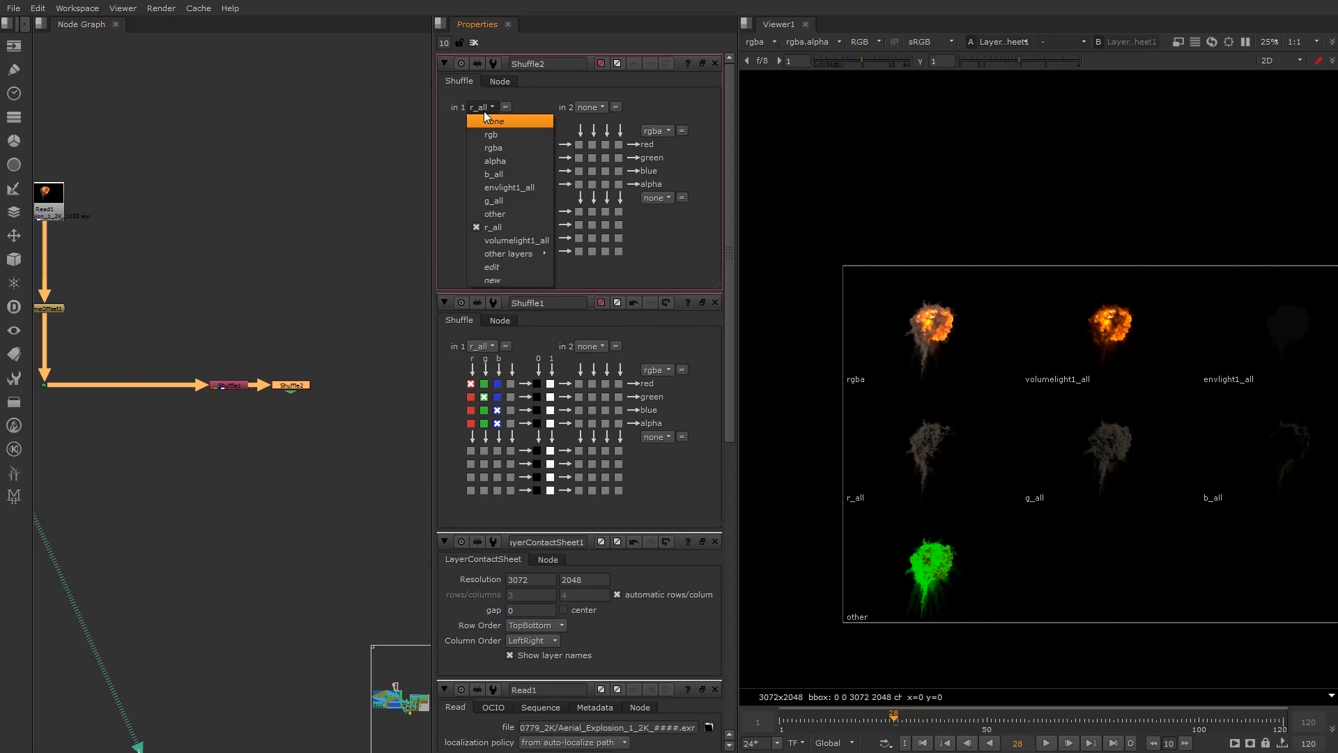
click(495, 201)
Paste a third Shuffle at the end of the row and set its in 1 layer to b_all.
key(ctrl+v)
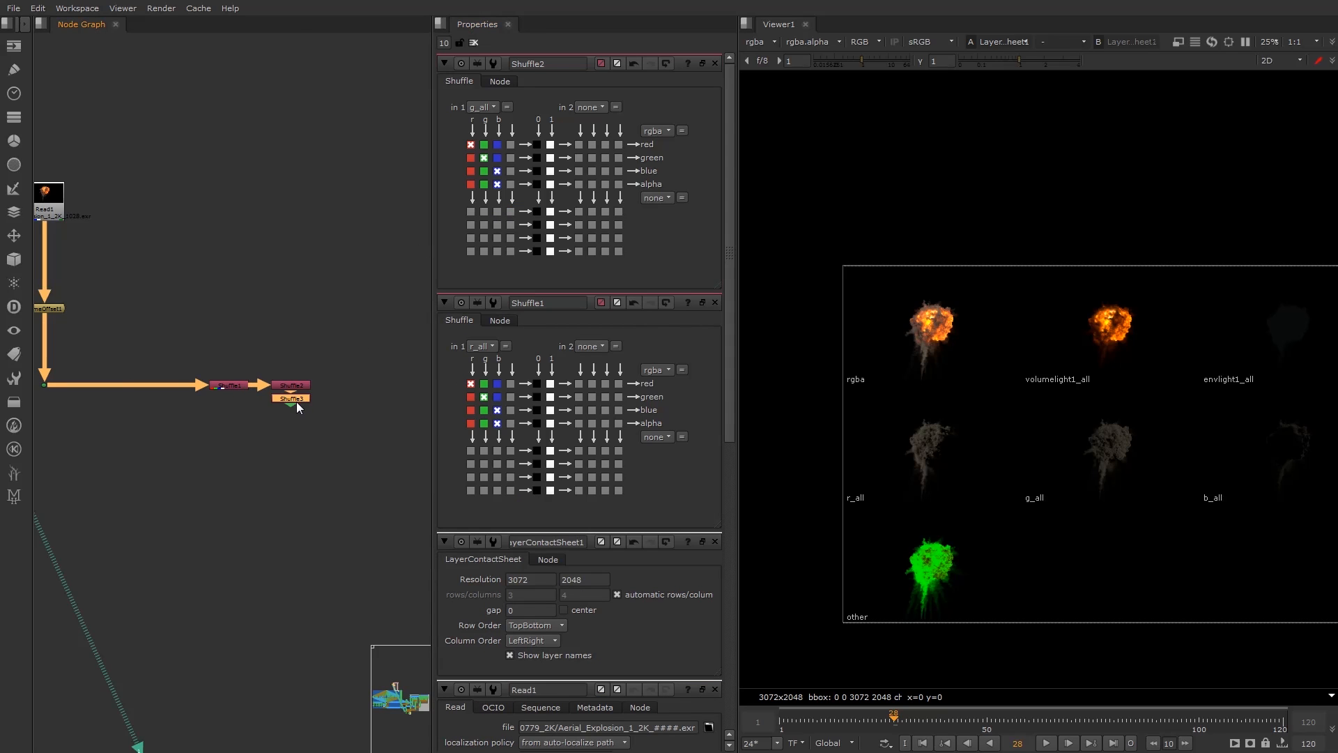
mouse_move(344, 387)
mouse_down()
mouse_move(283, 383)
mouse_move(329, 384)
mouse_up()
double_click(353, 386)
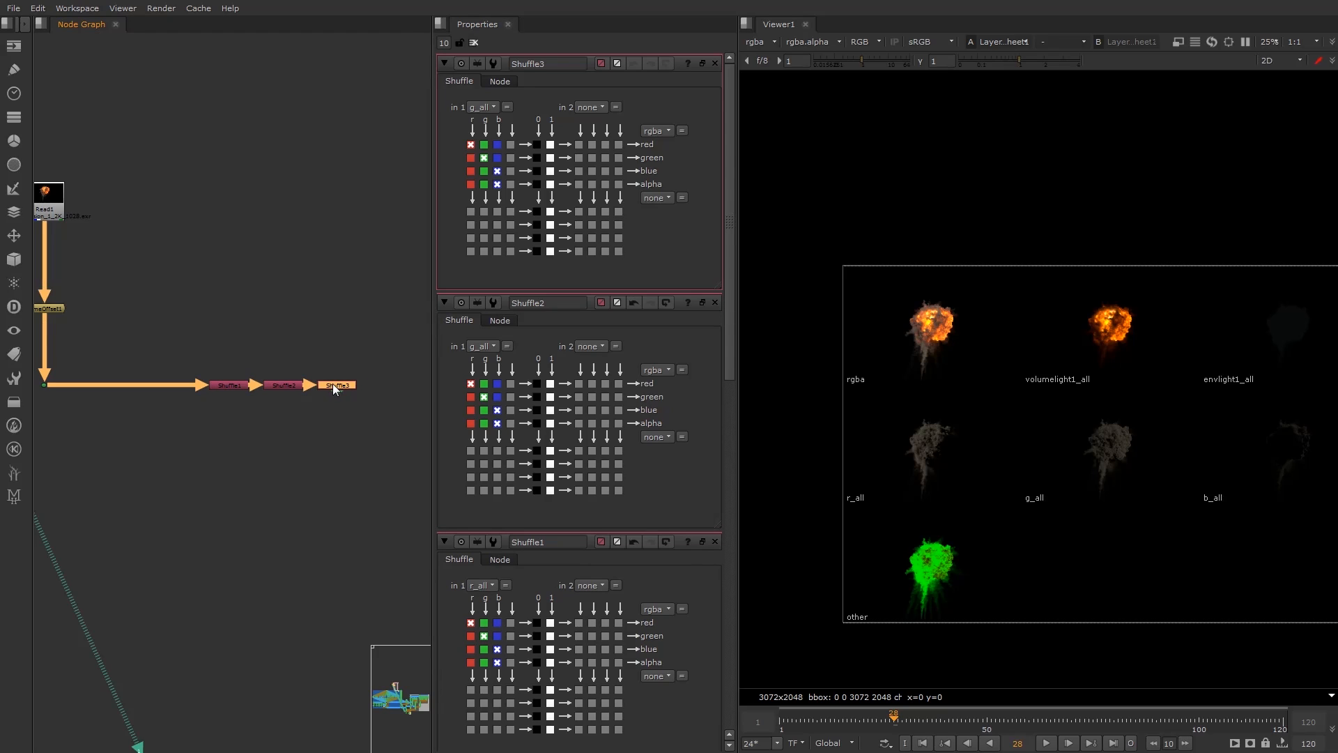
click(483, 107)
click(498, 174)
Duplicate the b_all Shuffle to the end of the row and set the copy's in 1 layer to envlight1_all.
key(ctrl+c)
key(ctrl+v)
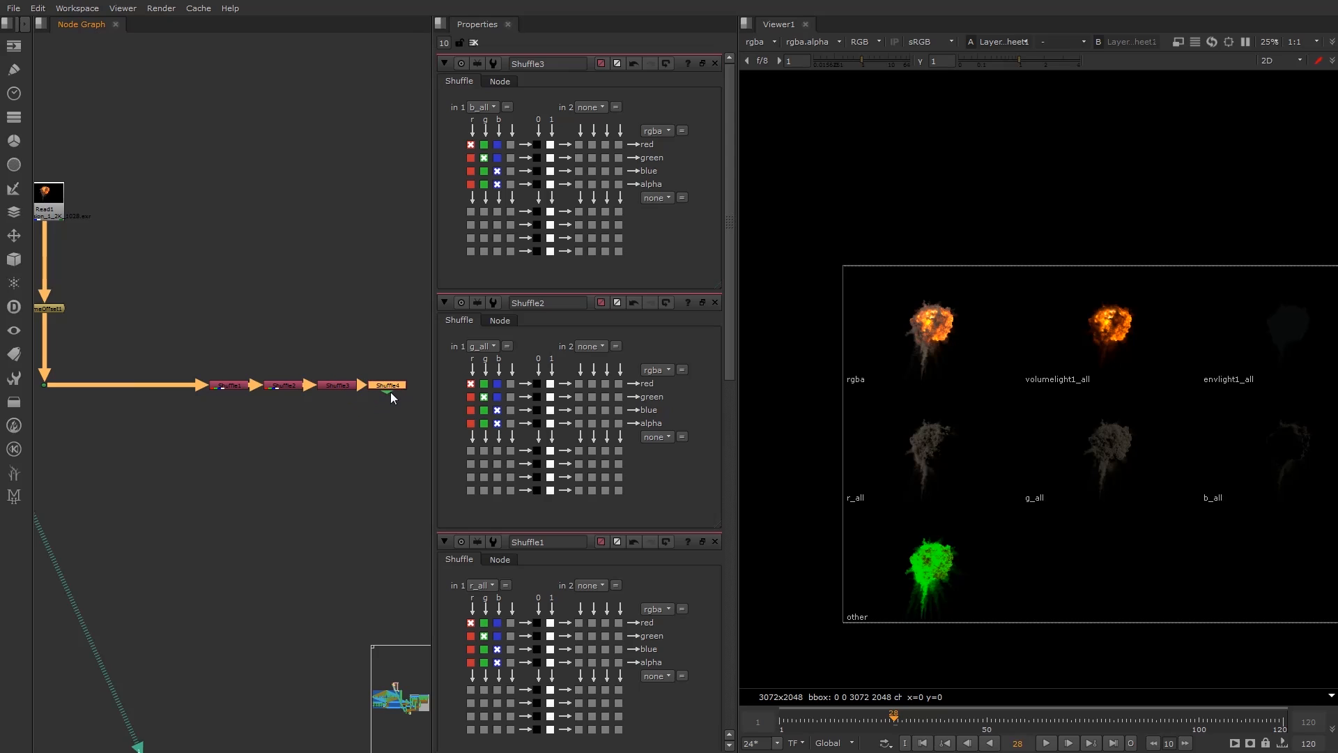
double_click(393, 386)
click(481, 108)
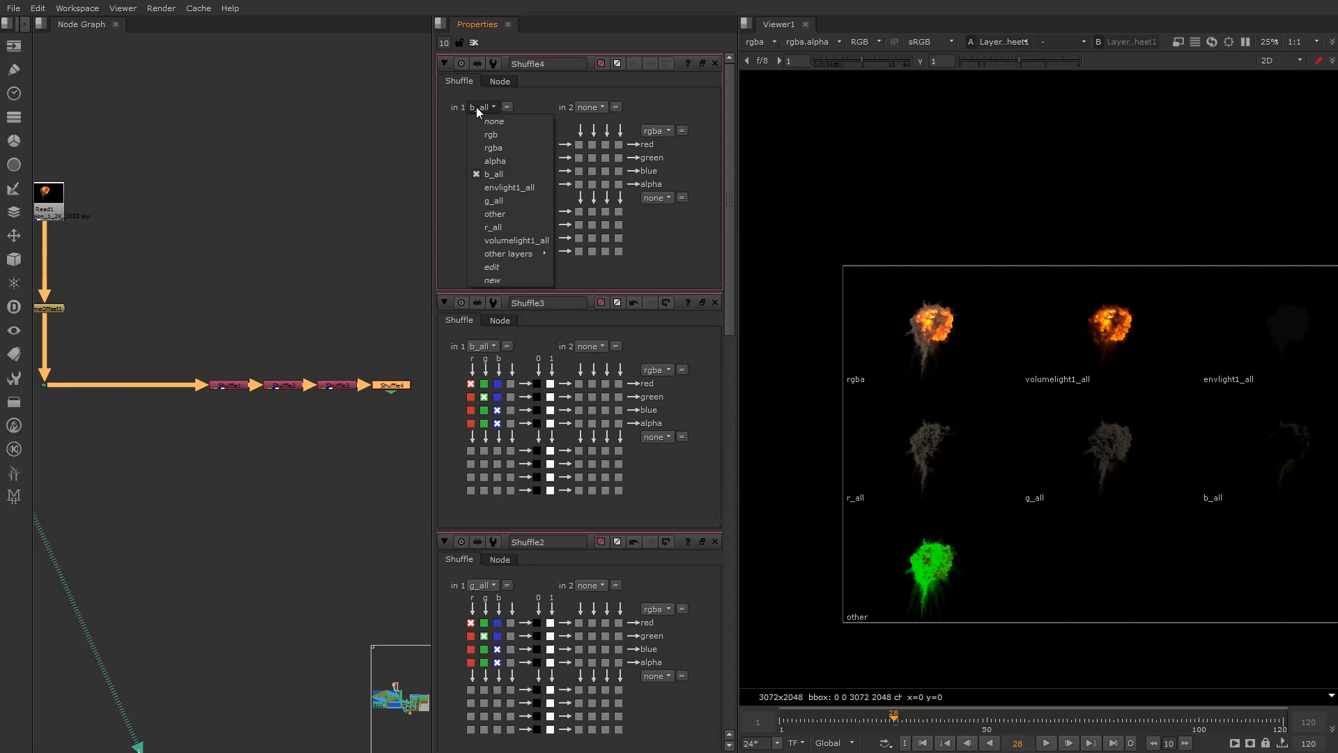
click(500, 192)
Duplicate the envlight1_all Shuffle to the end of the row and set the copy's in 1 layer to volumelight1_all.
click(400, 383)
key(ctrl+c)
key(ctrl+v)
middle_drag(385, 369, 277, 340)
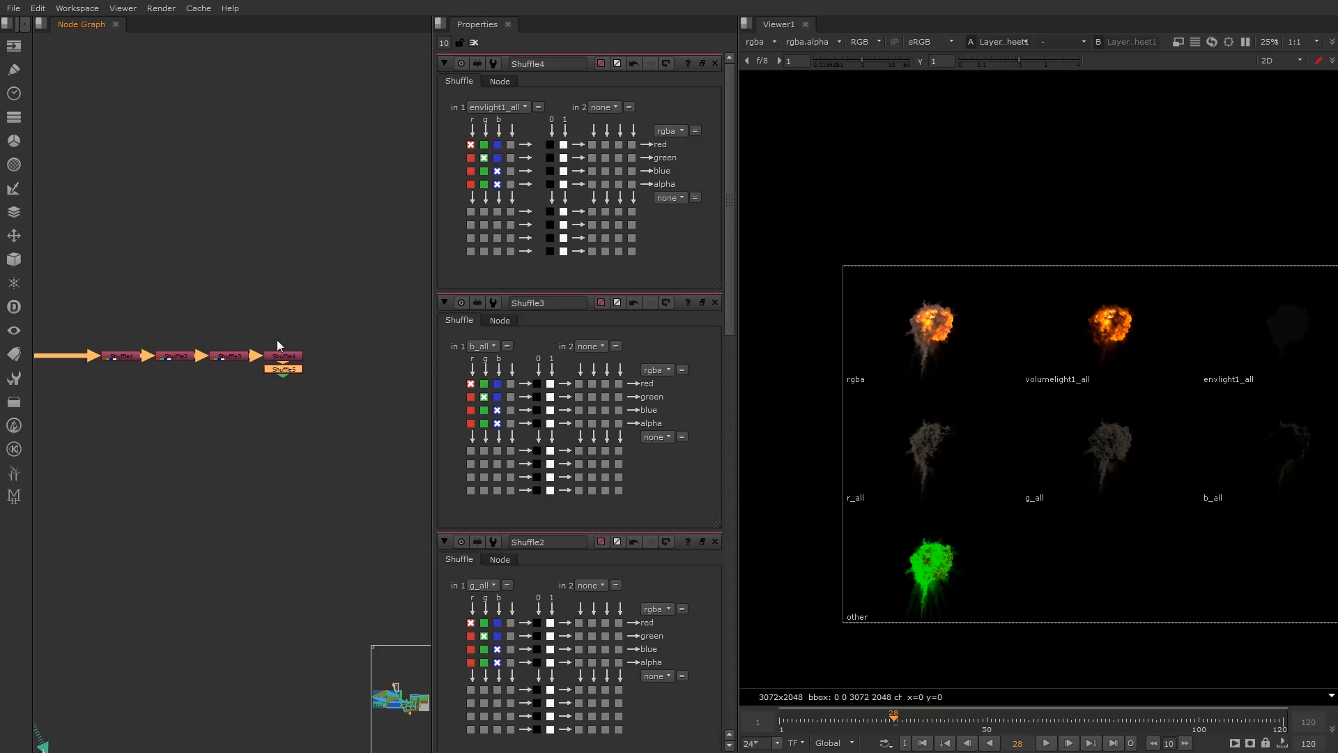
double_click(333, 359)
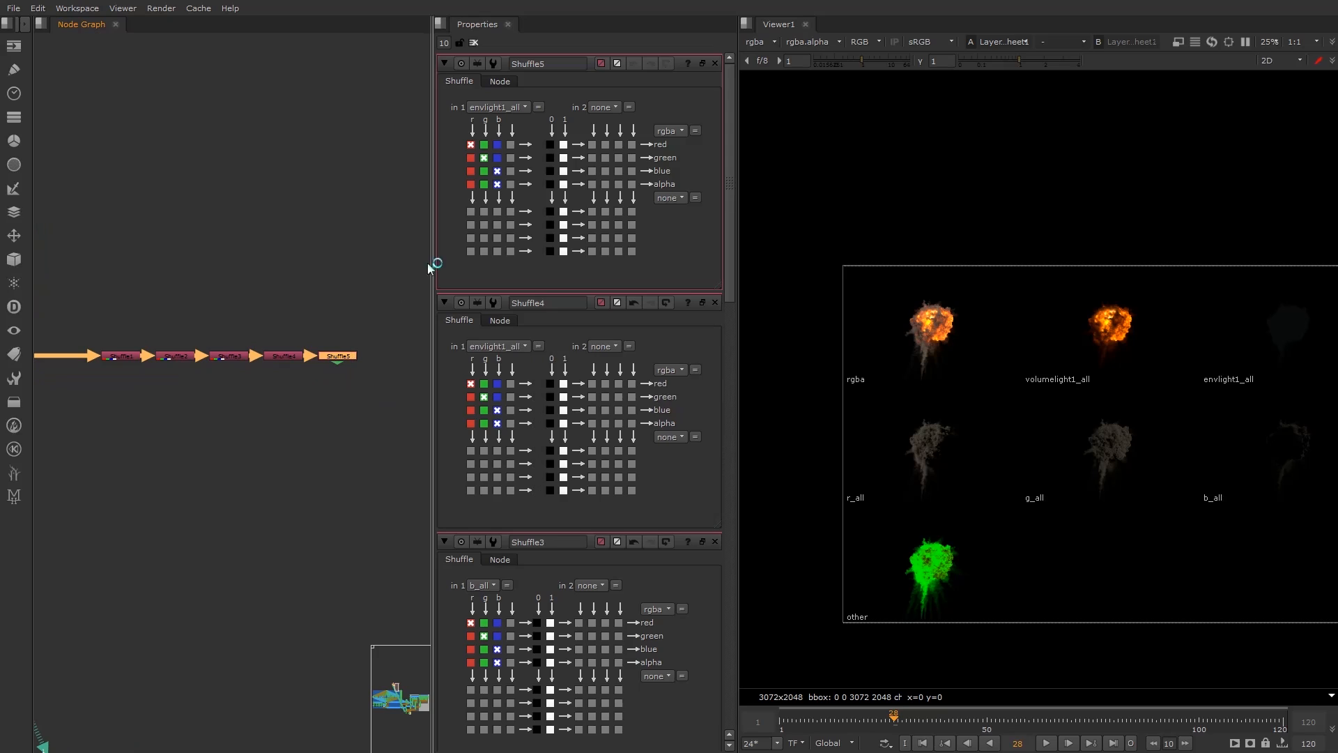
click(479, 107)
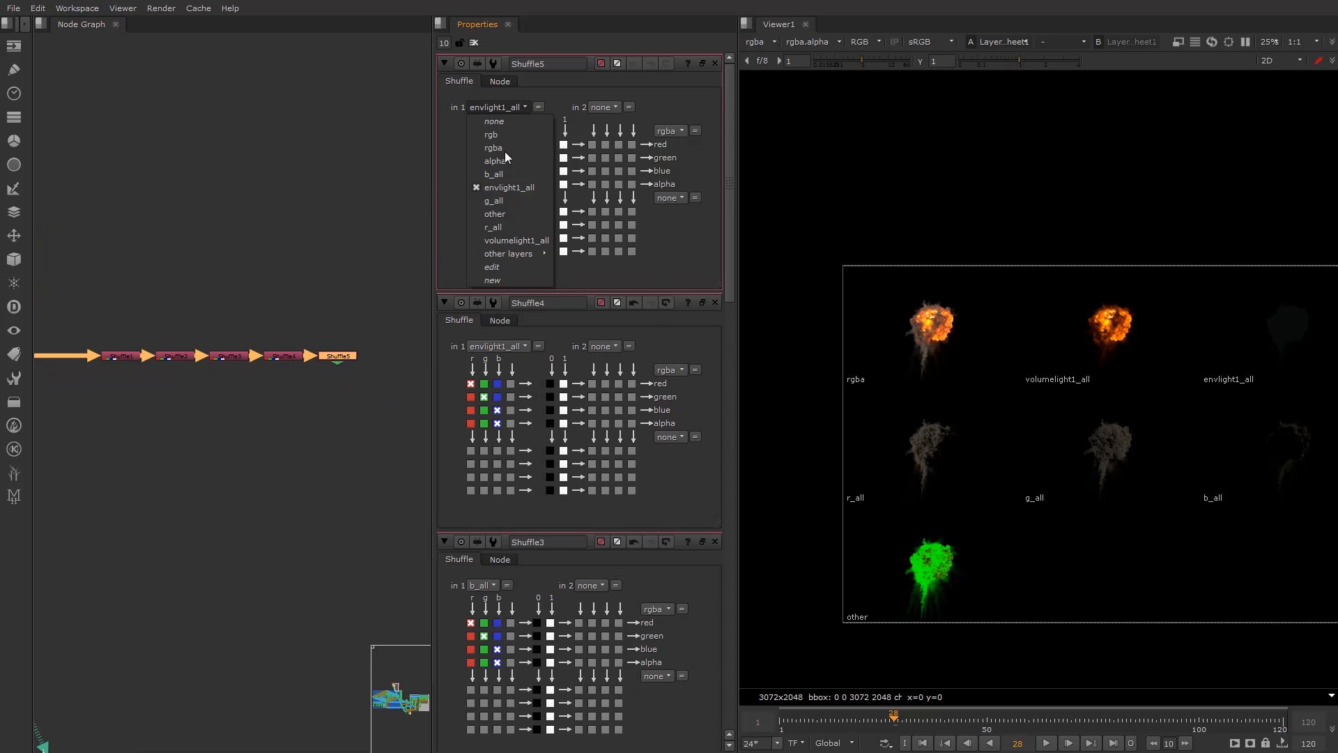
click(512, 241)
click(188, 438)
Move the whole explosion node tree farther up, away from the blue lighting backdrop.
middle_drag(189, 437, 272, 361)
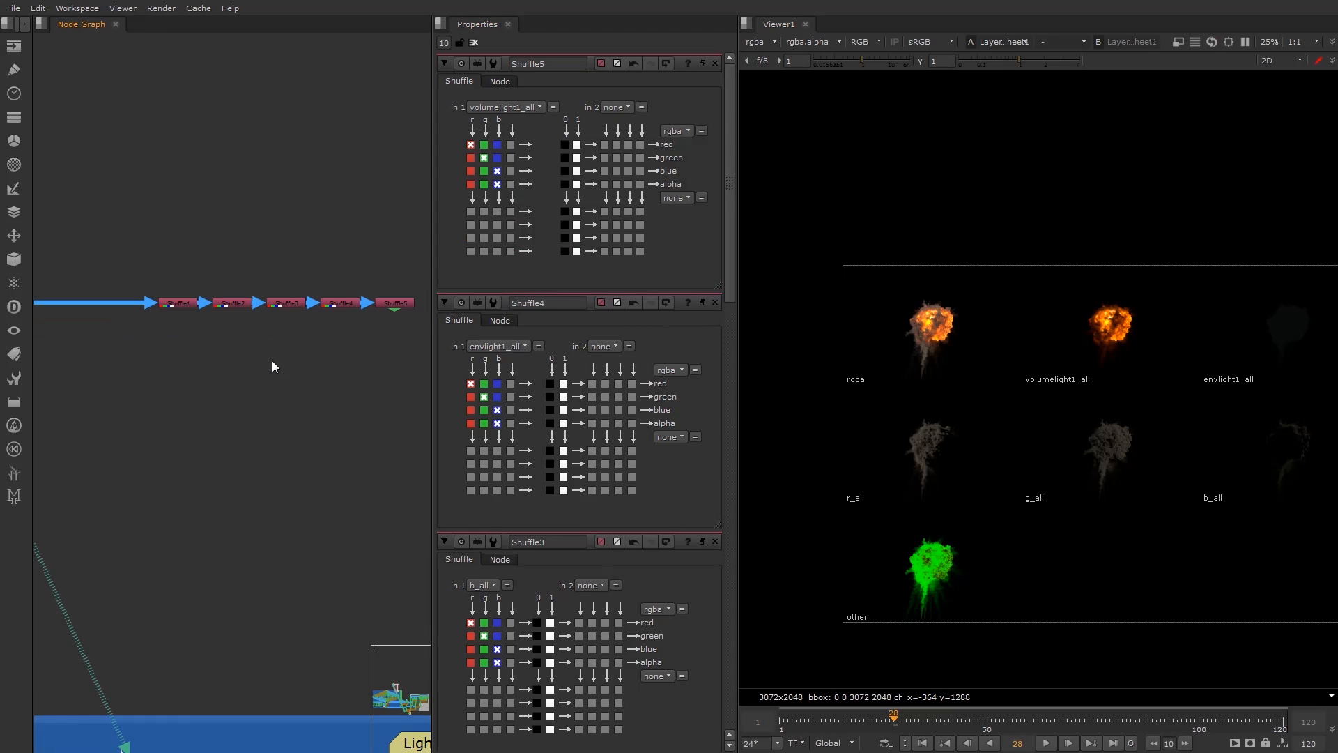
scroll(231, 420, down, 4)
scroll(341, 226, up, 2)
drag(317, 257, 48, 405)
scroll(111, 405, down, 3)
scroll(84, 352, up, 3)
scroll(155, 354, down, 3)
middle_drag(155, 354, 226, 339)
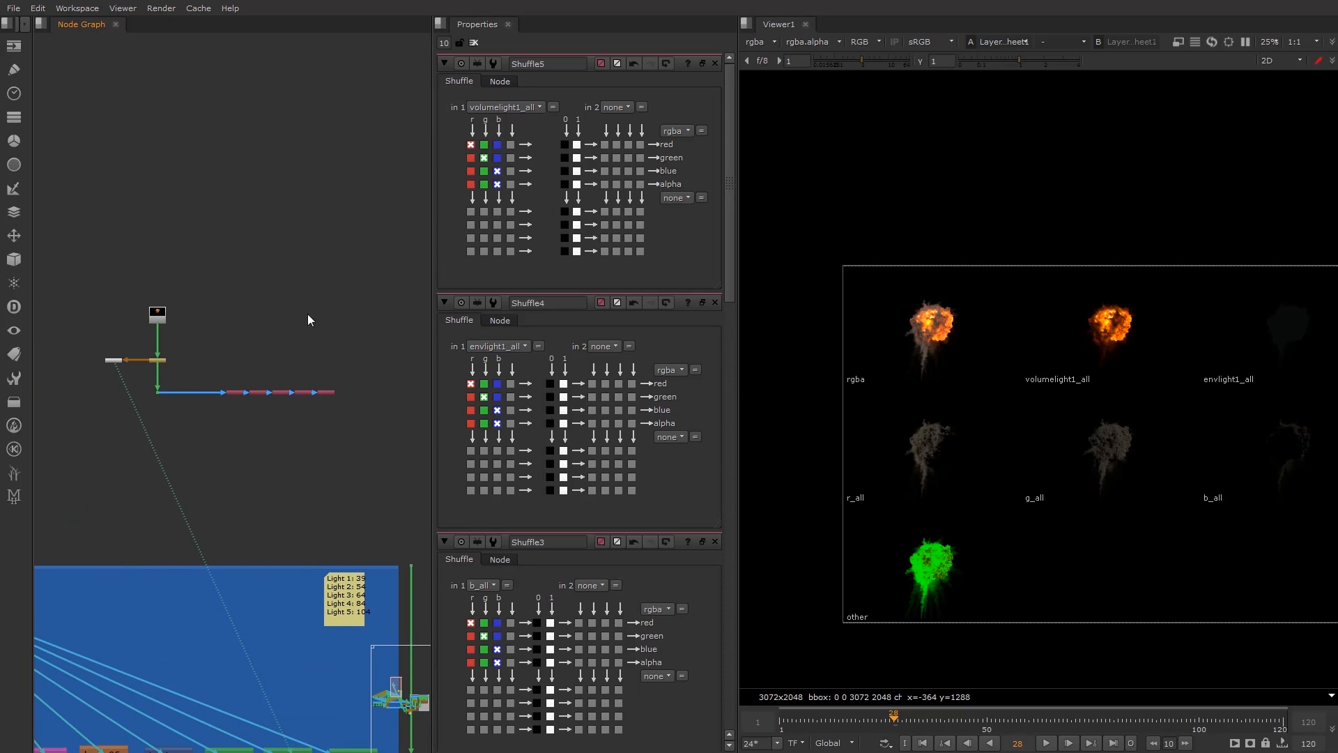
drag(375, 273, 88, 472)
mouse_move(157, 328)
mouse_down()
mouse_move(168, 163)
mouse_move(157, 312)
mouse_up()
drag(158, 313, 152, 32)
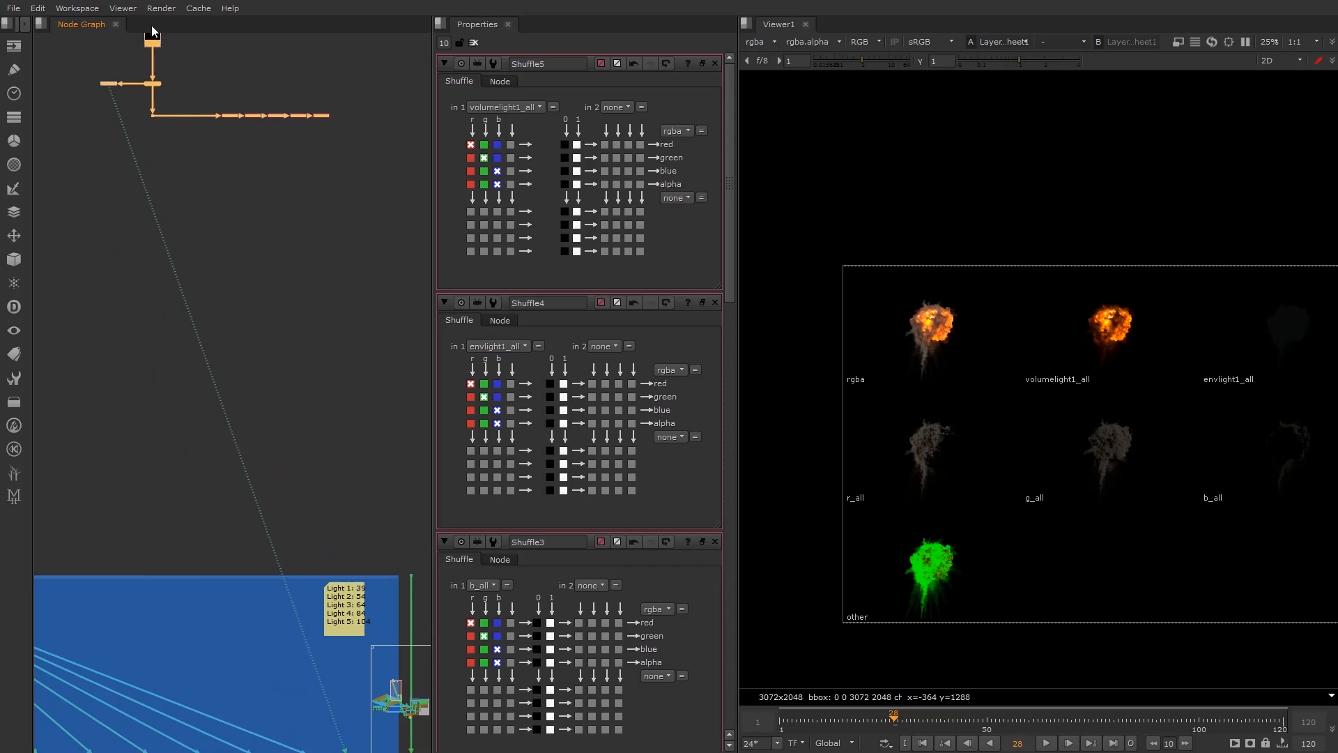
key(f)
middle_drag(310, 407, 237, 335)
scroll(282, 332, down, 3)
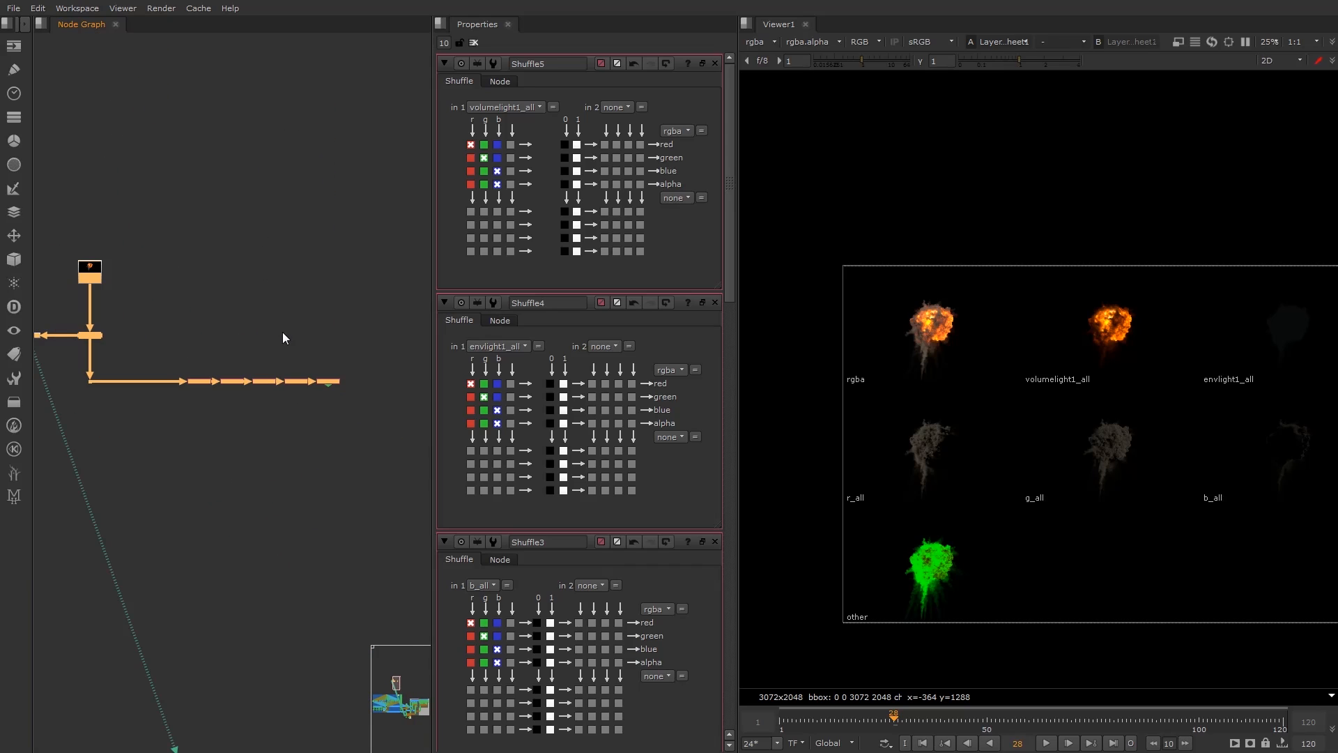
click(357, 329)
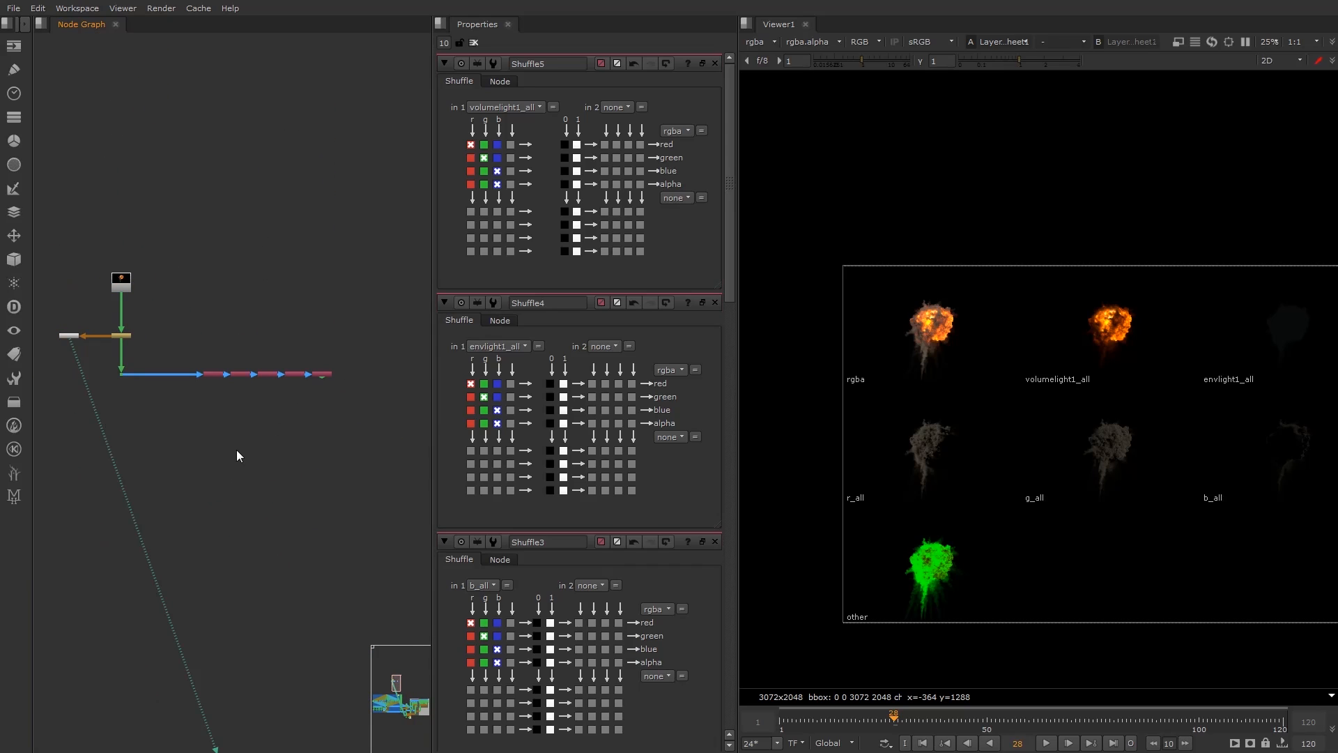
Add a Merge node directly below the r_all Shuffle and connect it to that Shuffle's output.
key(m)
scroll(225, 443, up, 3)
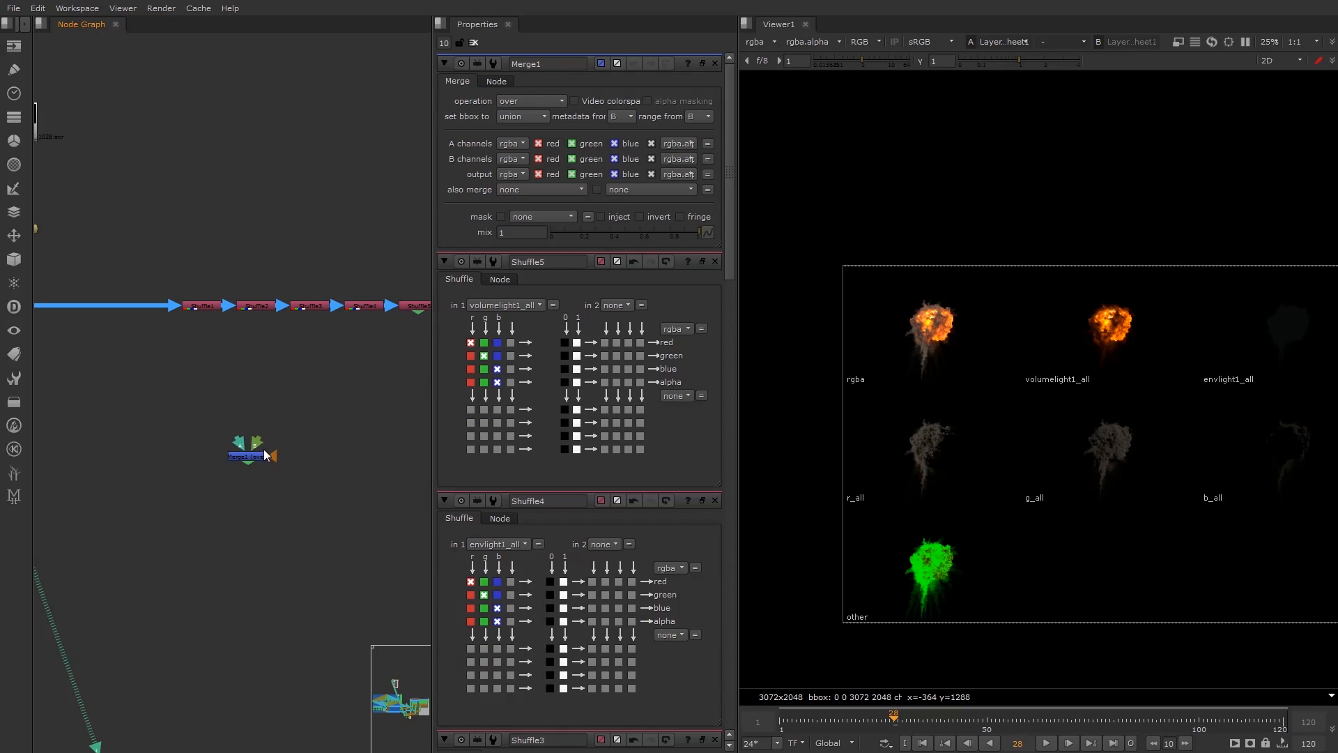
drag(266, 455, 174, 409)
drag(207, 461, 204, 307)
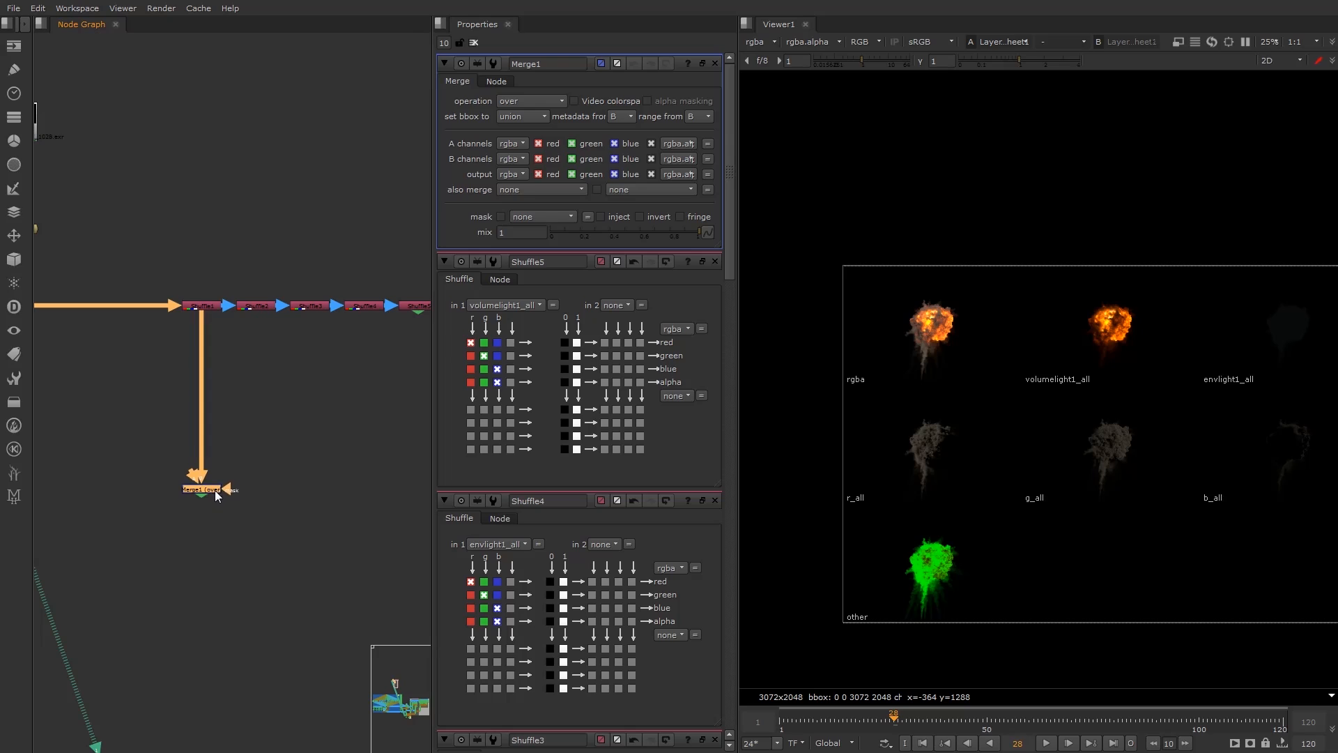
click(227, 481)
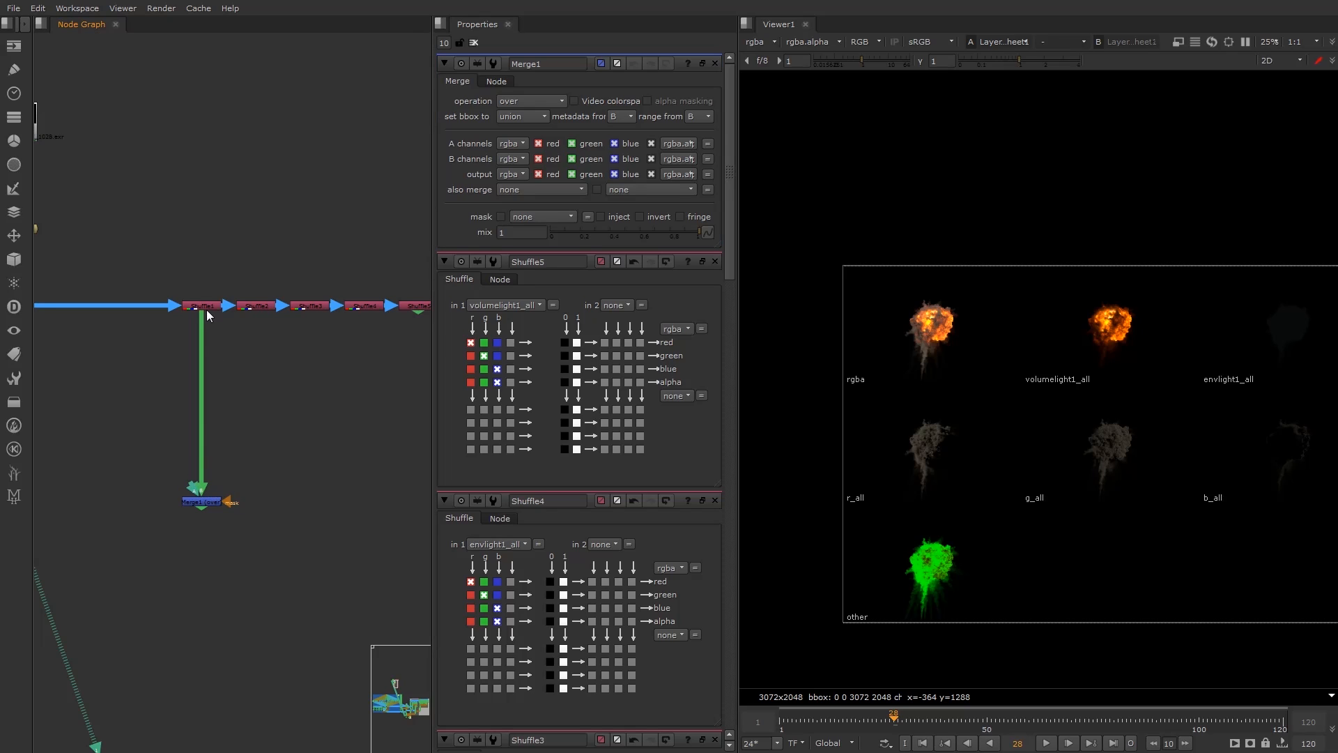
Display the r_all Shuffle in the viewer and bring up its properties.
click(207, 306)
key(1)
double_click(207, 308)
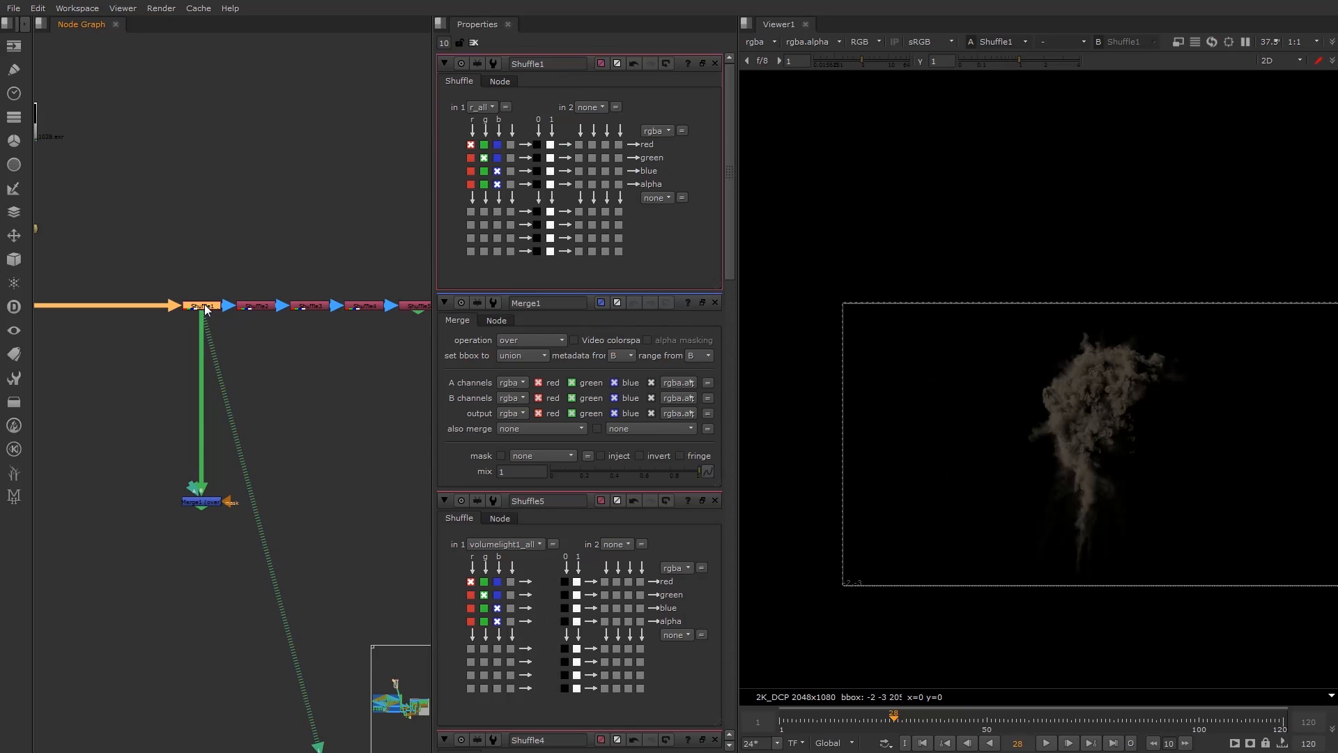
Connect the g_all, b_all, envlight1_all and volumelight1_all Shuffles as additional inputs of the Merge node.
click(219, 442)
click(203, 504)
scroll(270, 503, down, 1)
scroll(298, 478, down, 1)
middle_drag(301, 476, 196, 458)
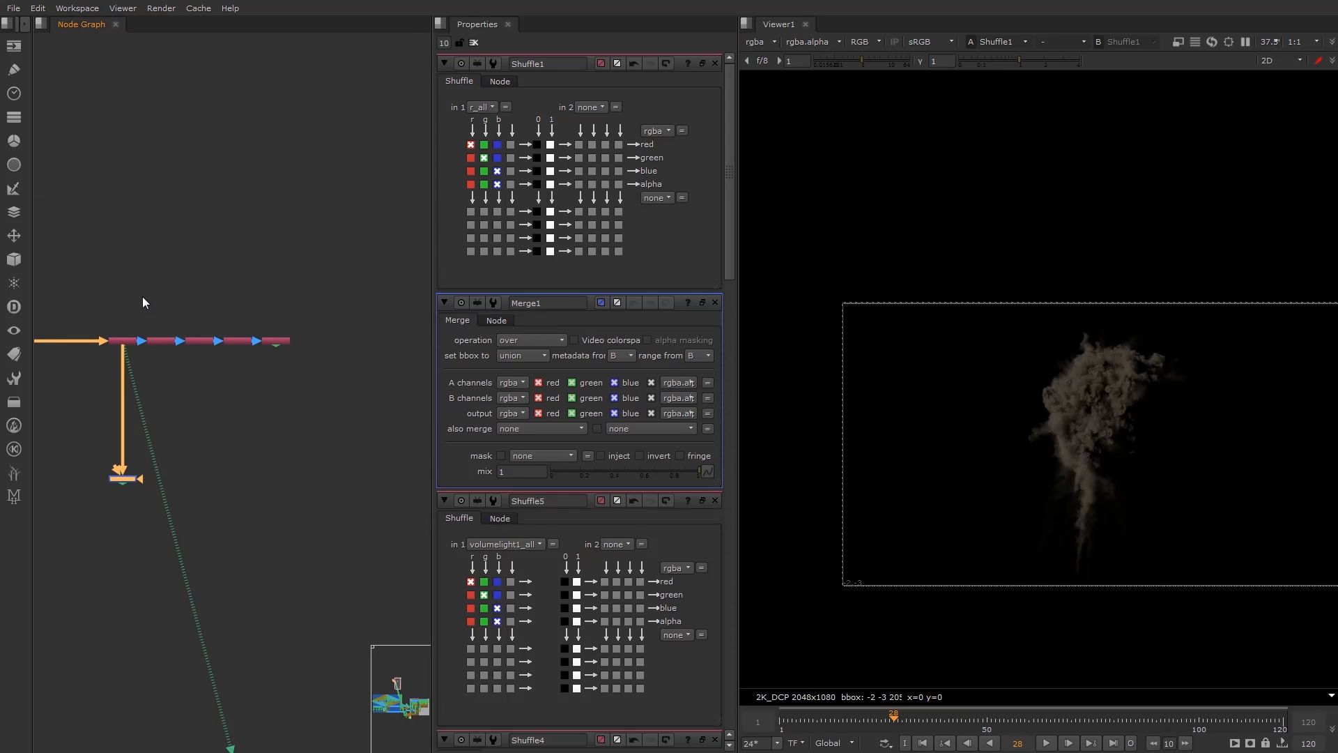
drag(142, 296, 388, 390)
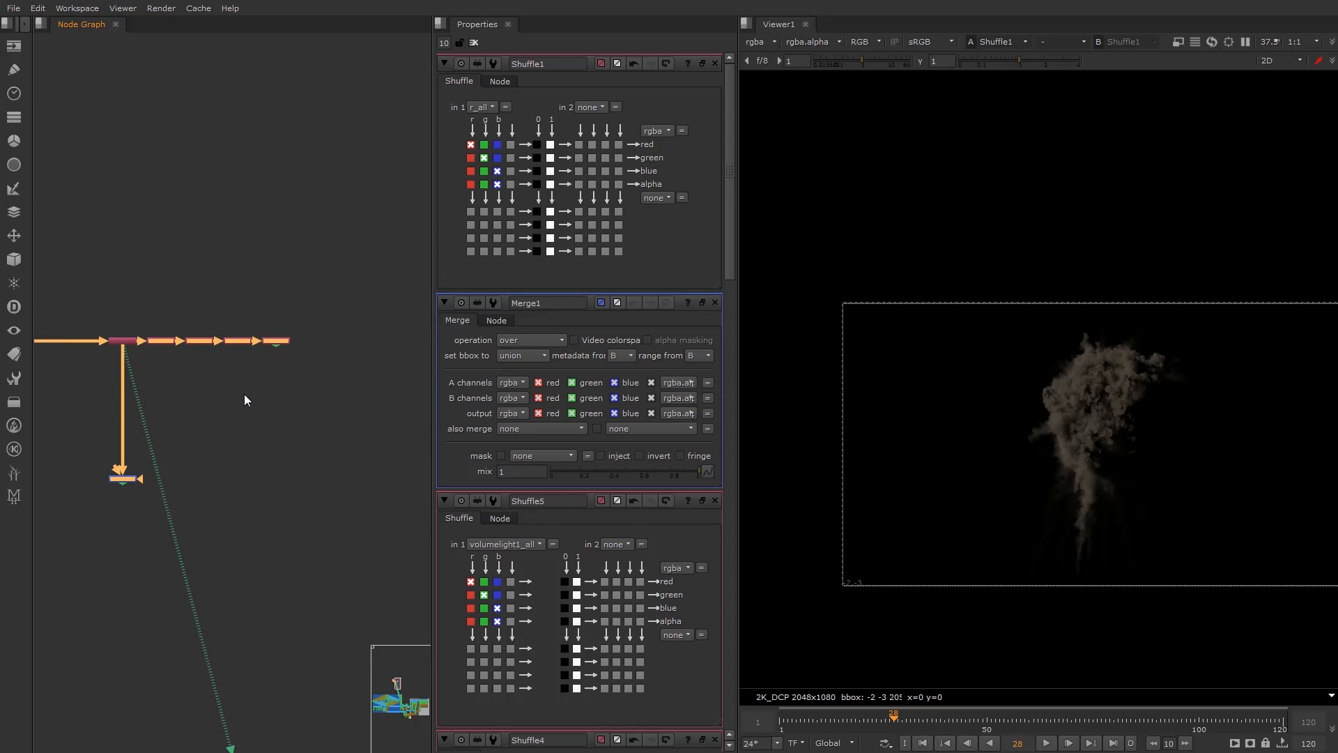
key(y)
click(240, 447)
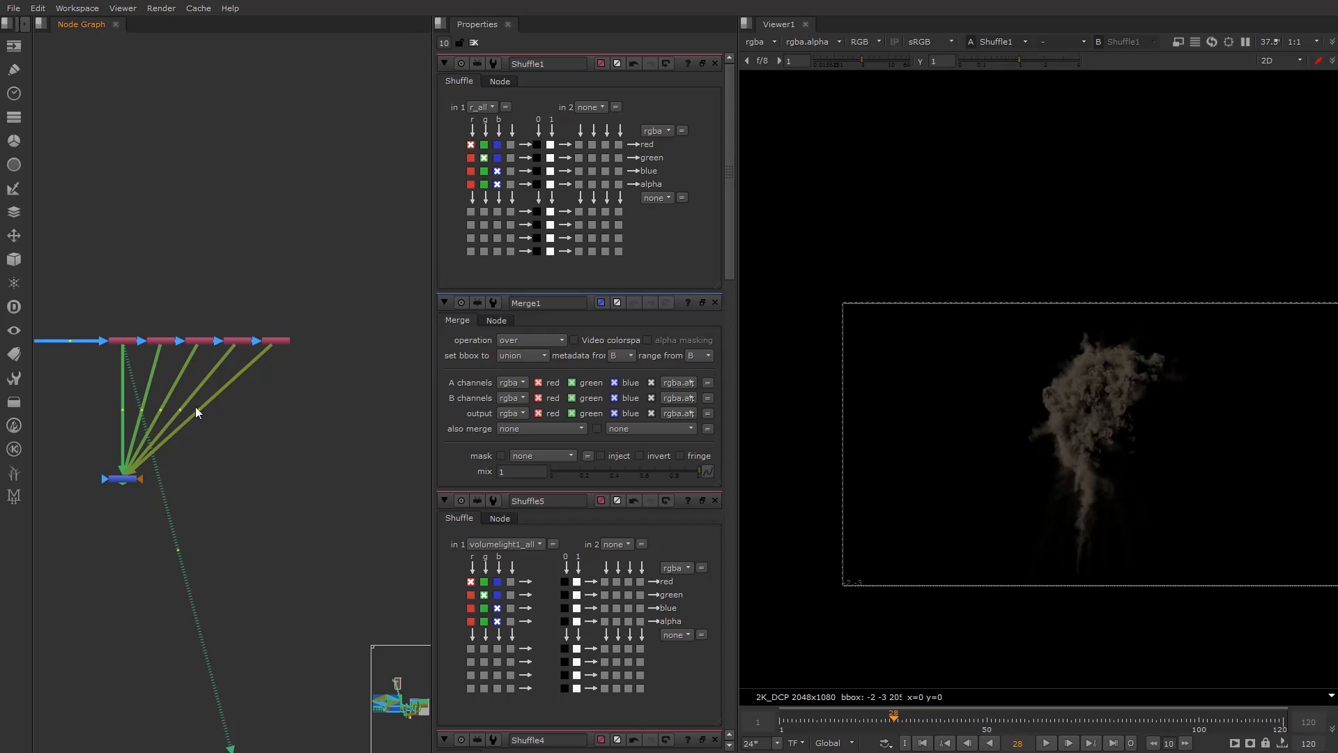
Insert Dots below the last four Shuffles at staggered heights so their connections drop vertically before reaching the Merge node.
ctrl+drag(196, 409, 278, 480)
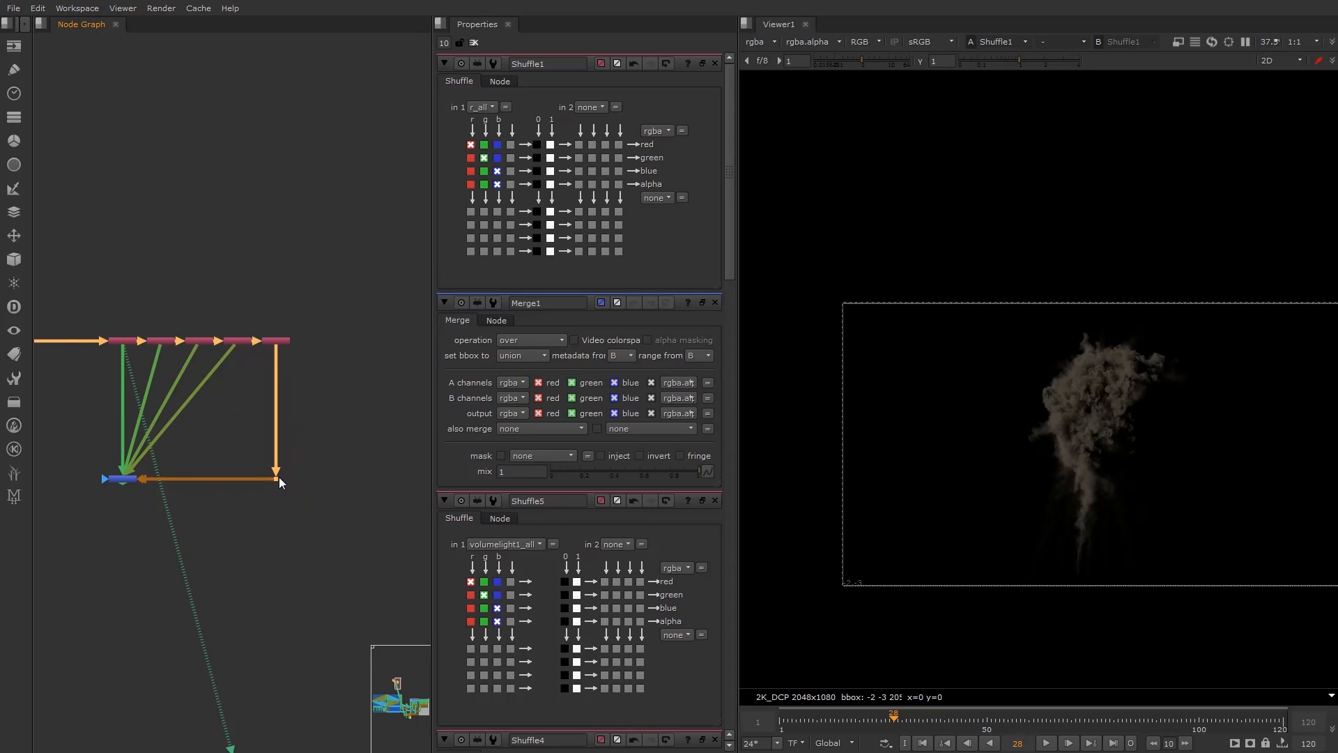
click(185, 420)
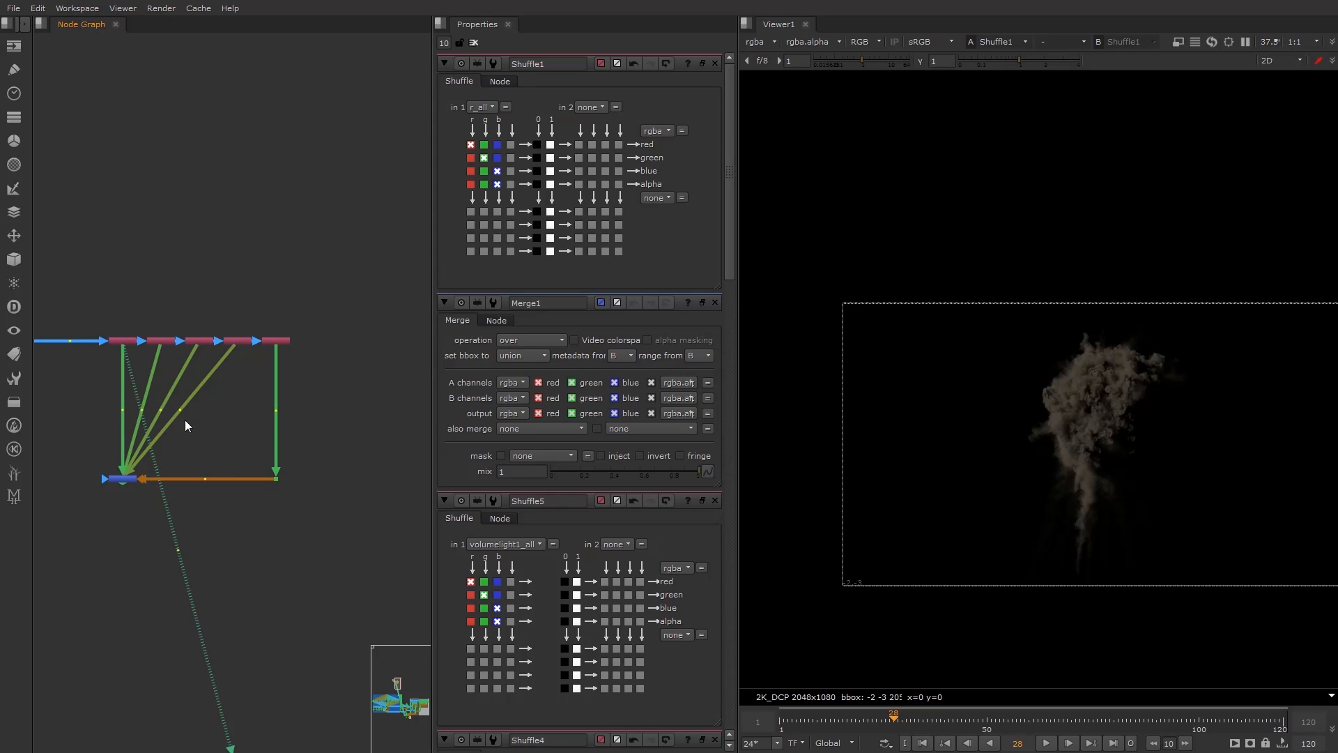
ctrl+drag(185, 420, 239, 458)
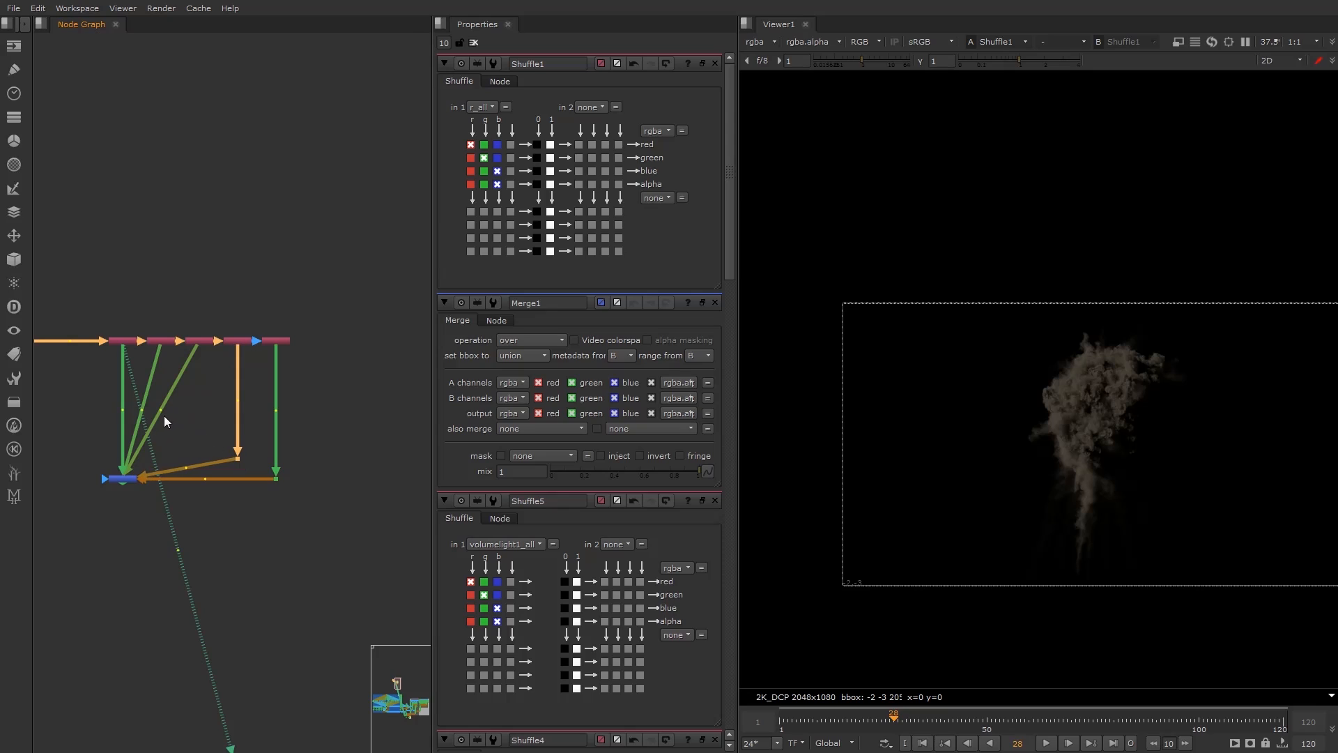
mouse_move(164, 415)
ctrl+mouse_down()
mouse_move(196, 443)
mouse_move(152, 416)
mouse_move(162, 432)
ctrl+mouse_up()
click(207, 429)
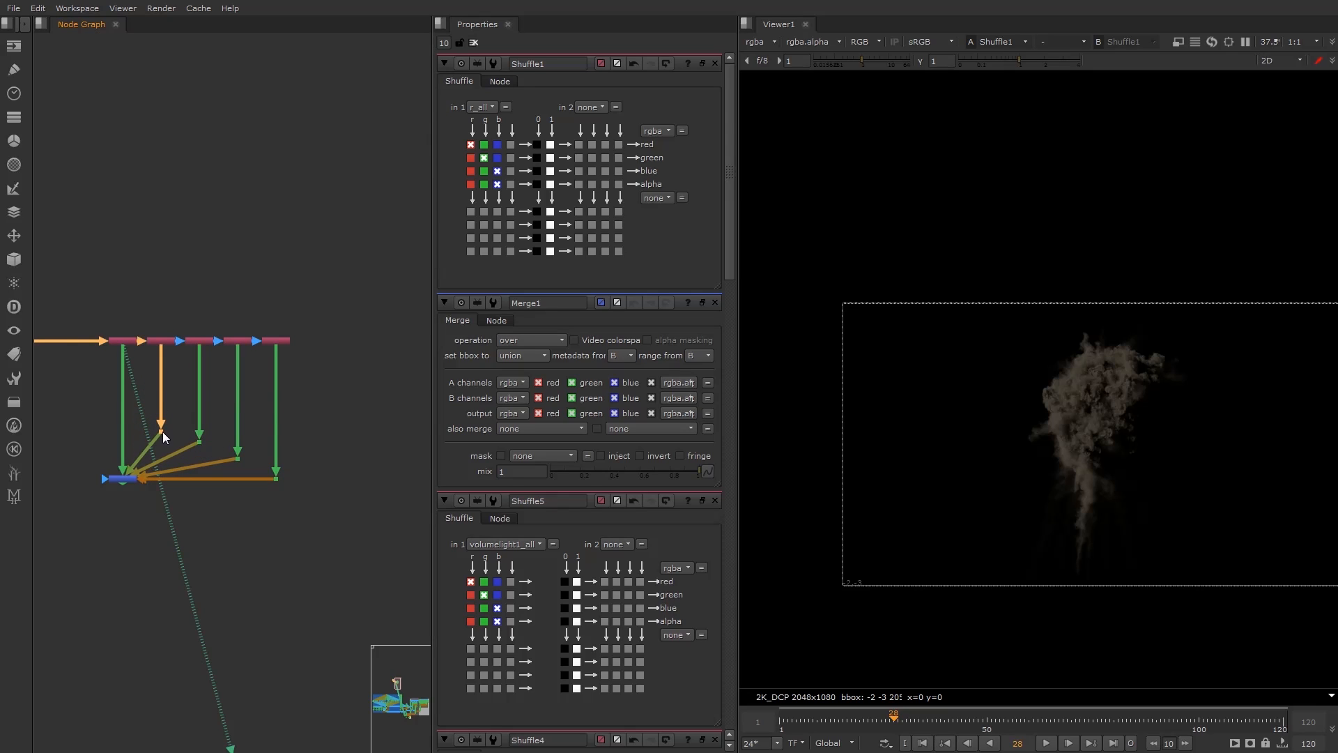
Move the Merge node and its connected Dots farther down below the row of Shuffles.
click(55, 401)
drag(55, 401, 267, 507)
drag(112, 477, 115, 510)
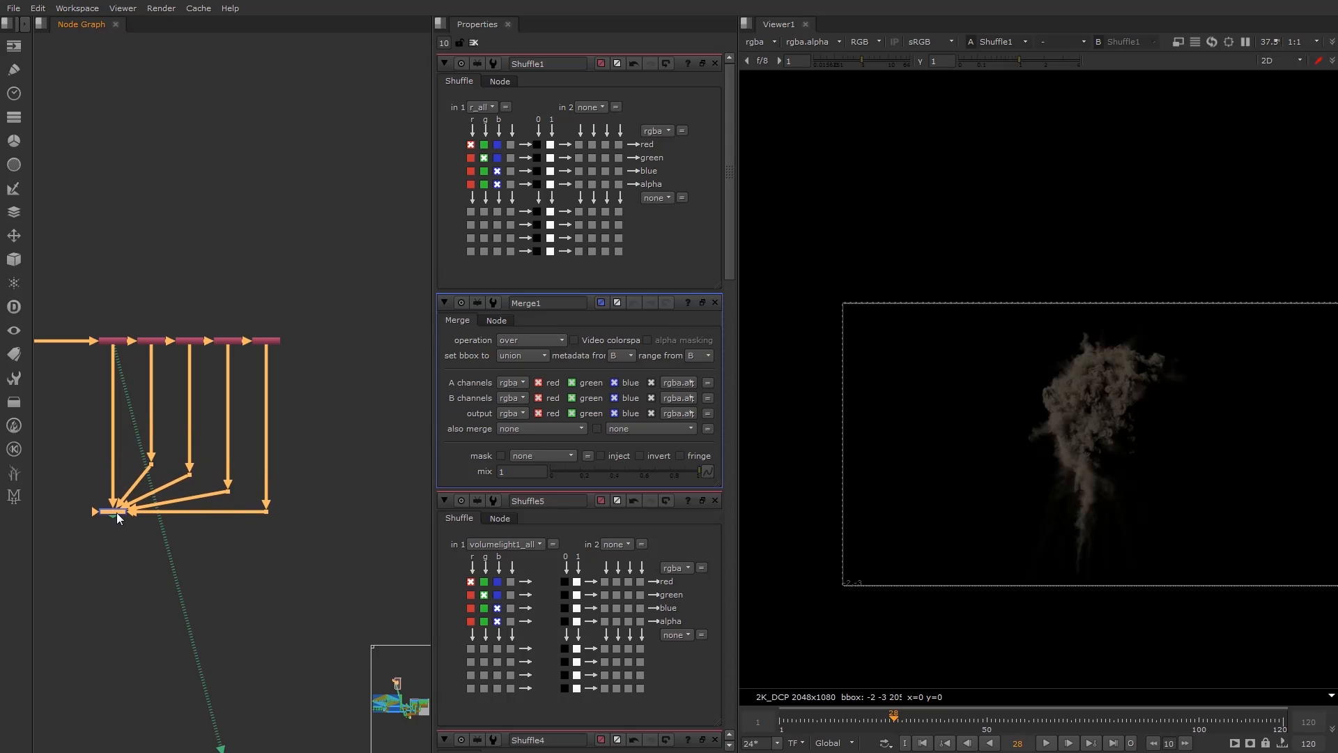
Spread the Shuffles, Dots and Merge node farther apart with W_scaleTree and straighten the Shuffle row's input connection.
click(79, 336)
drag(89, 269, 368, 575)
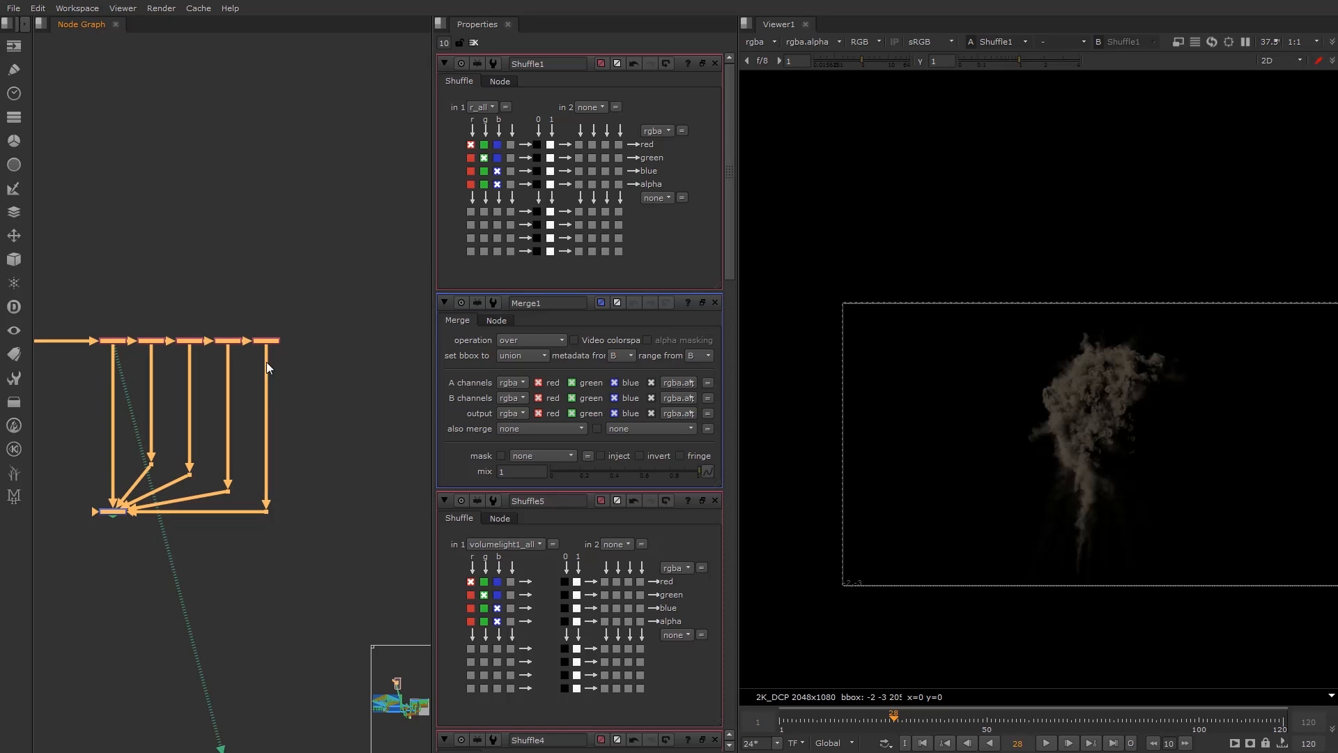
key(alt+grave)
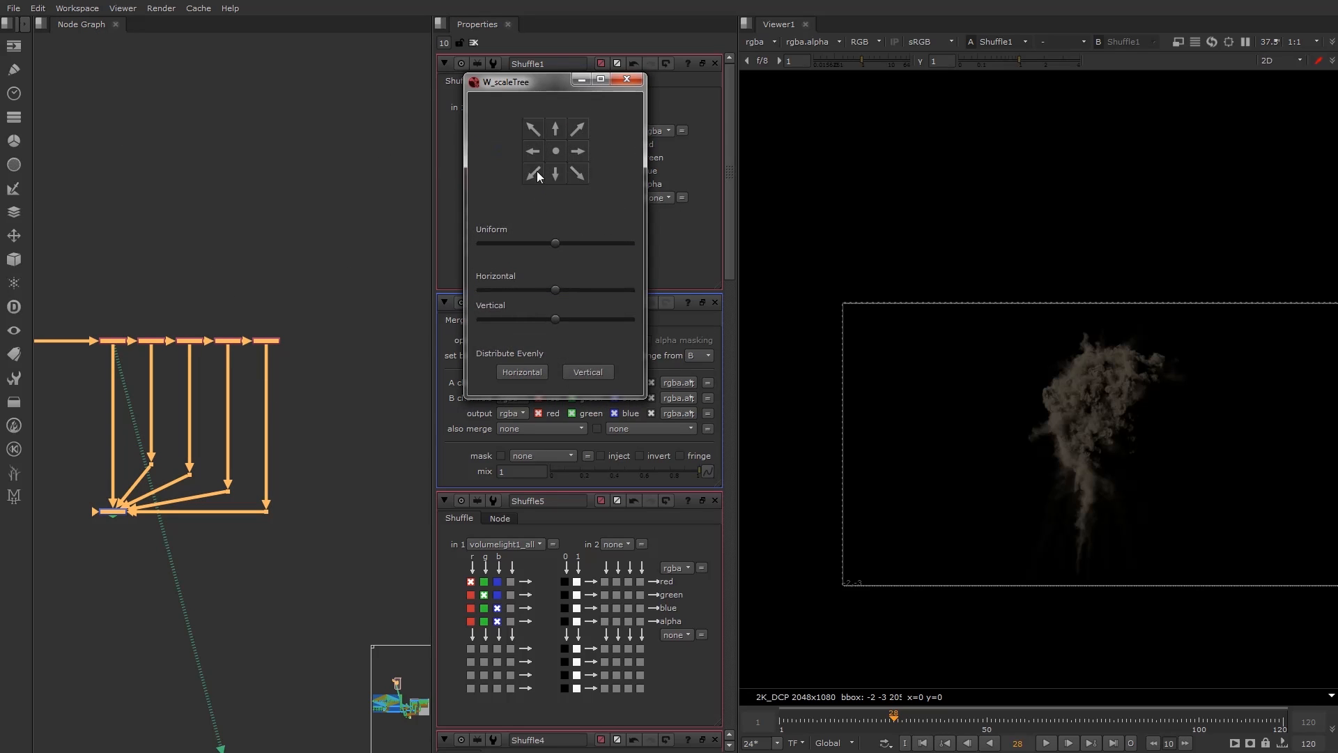
drag(555, 319, 585, 296)
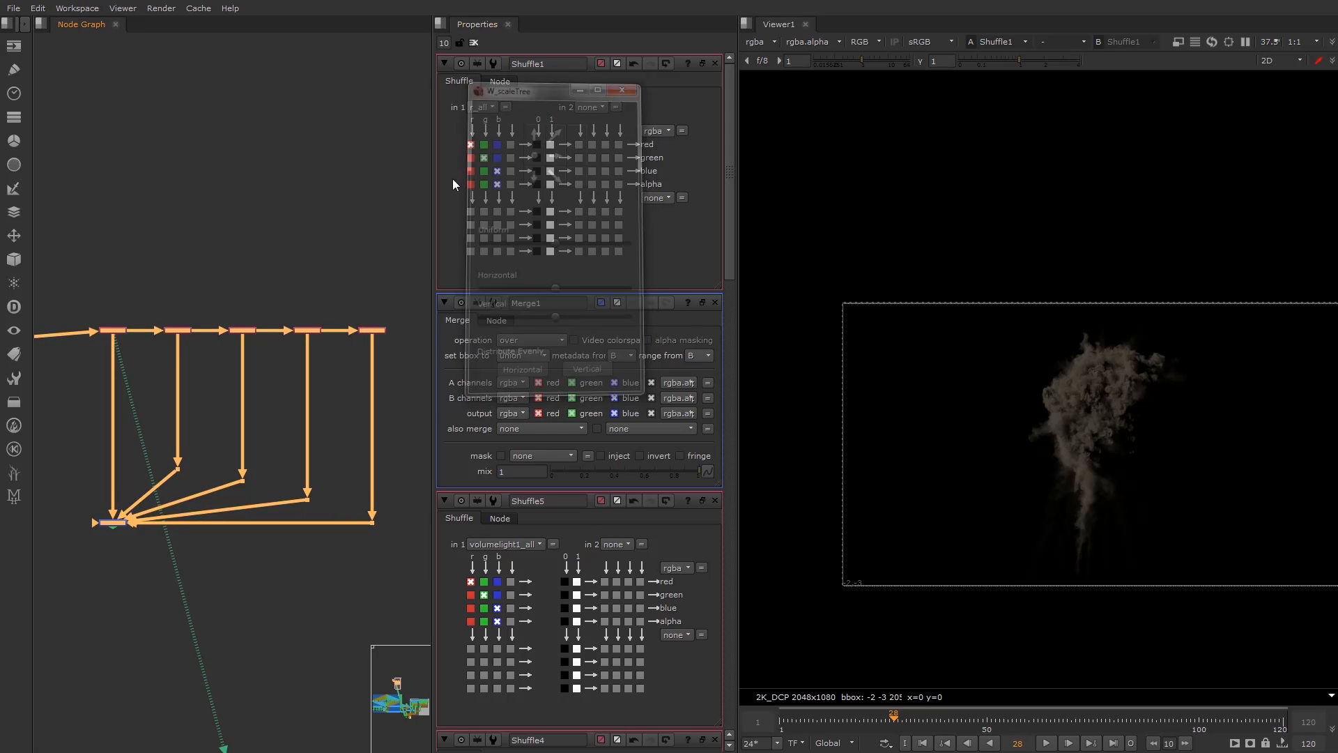
drag(111, 331, 110, 341)
click(182, 325)
Display the Merge node's combined explosion in the viewer.
scroll(164, 489, down, 1)
middle_drag(164, 489, 234, 357)
click(194, 393)
click(193, 463)
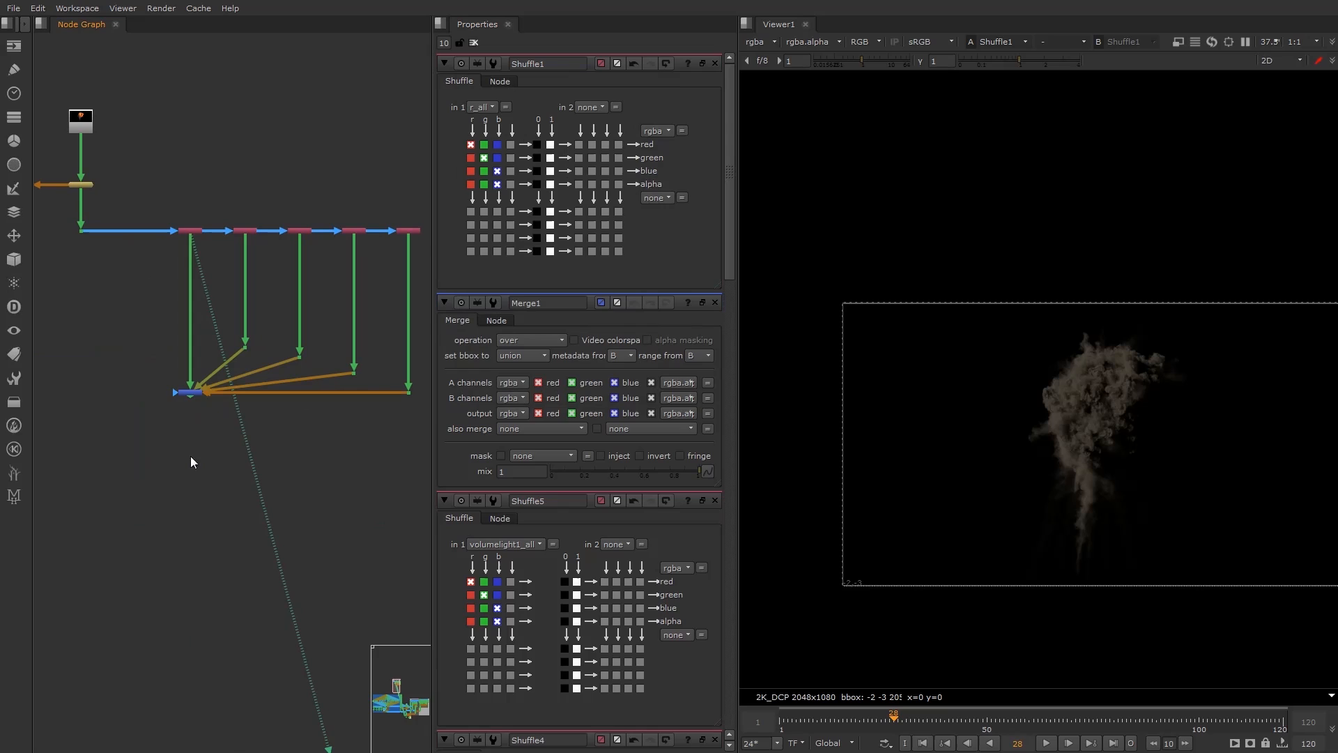
click(183, 392)
key(1)
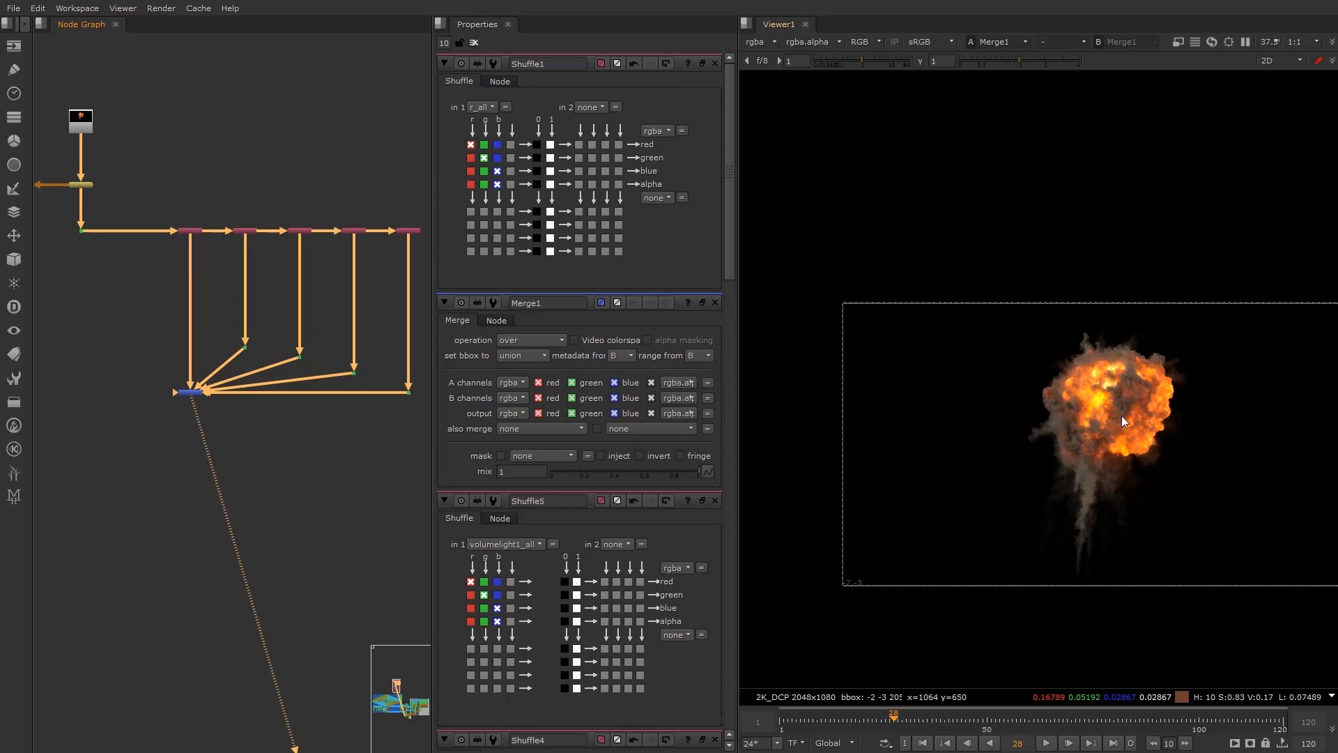
click(133, 215)
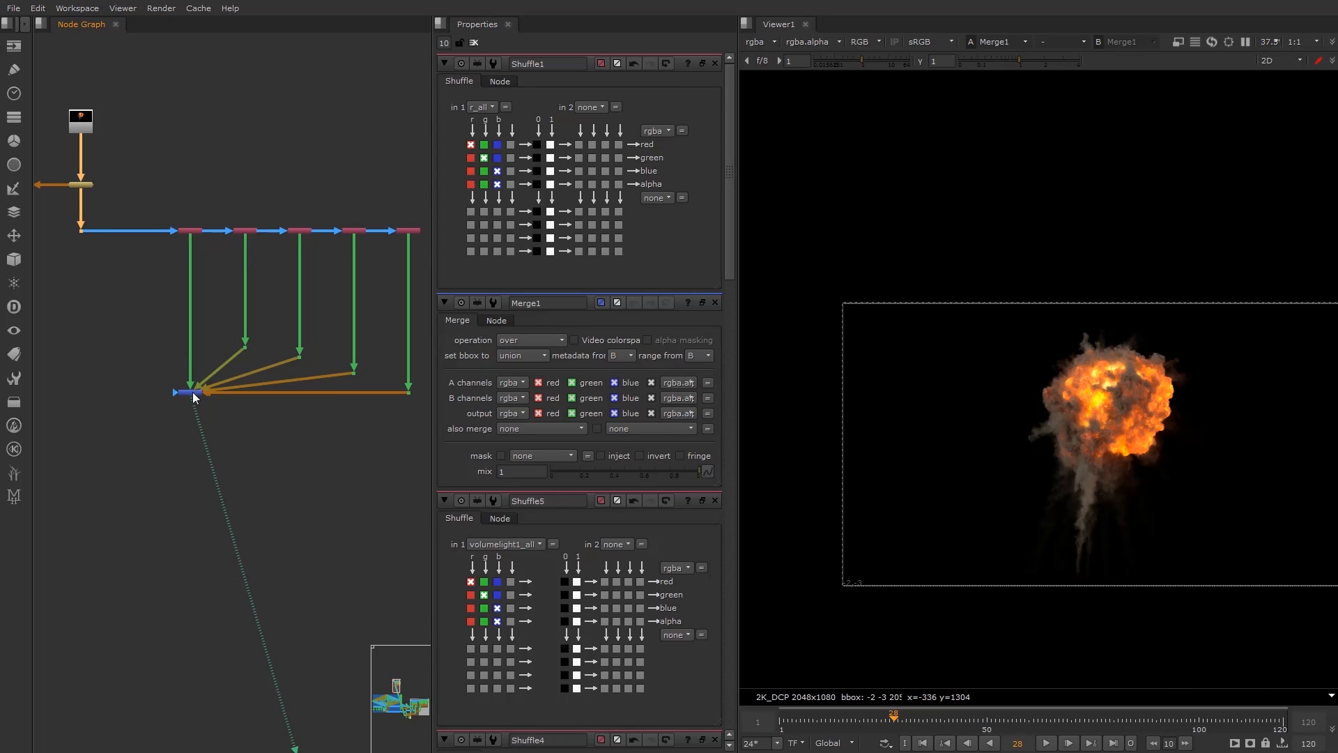
click(189, 393)
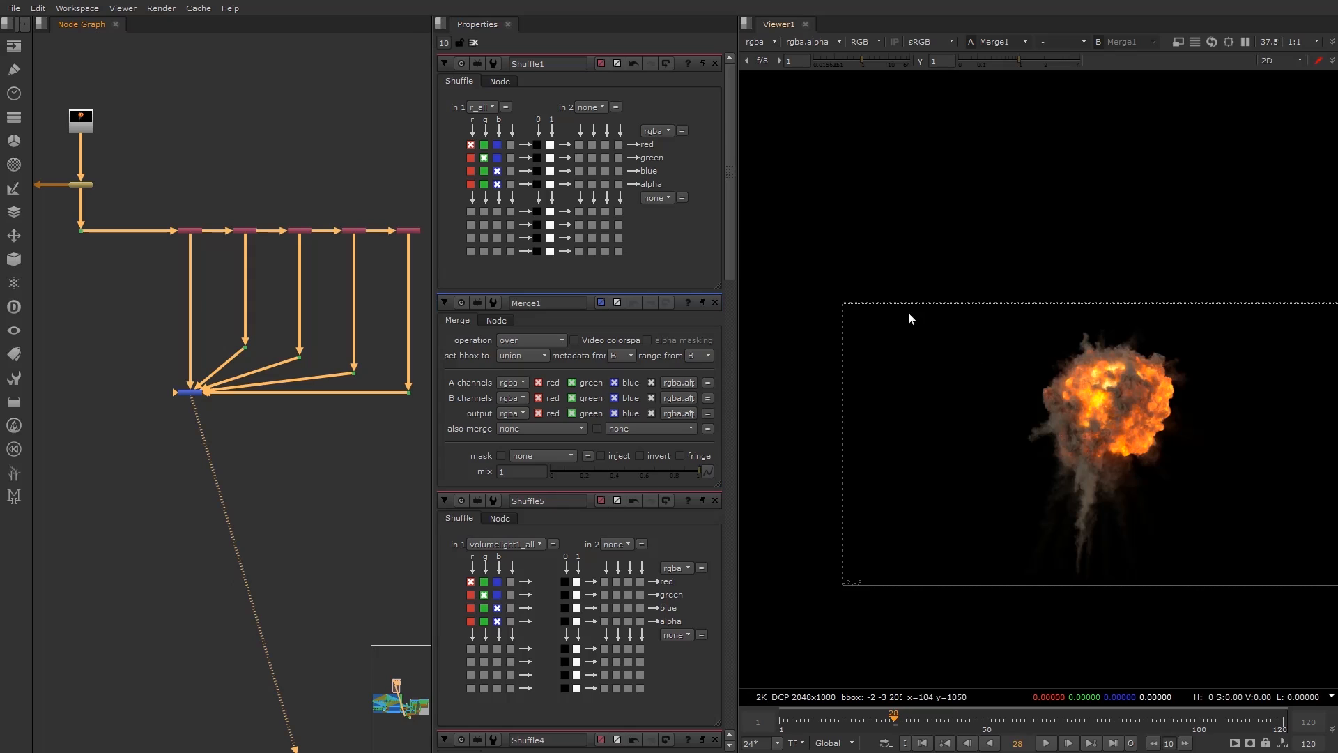
Fit the image in the viewer and compare the merged explosion with the source Dot feeding the Shuffles.
key(f)
click(94, 241)
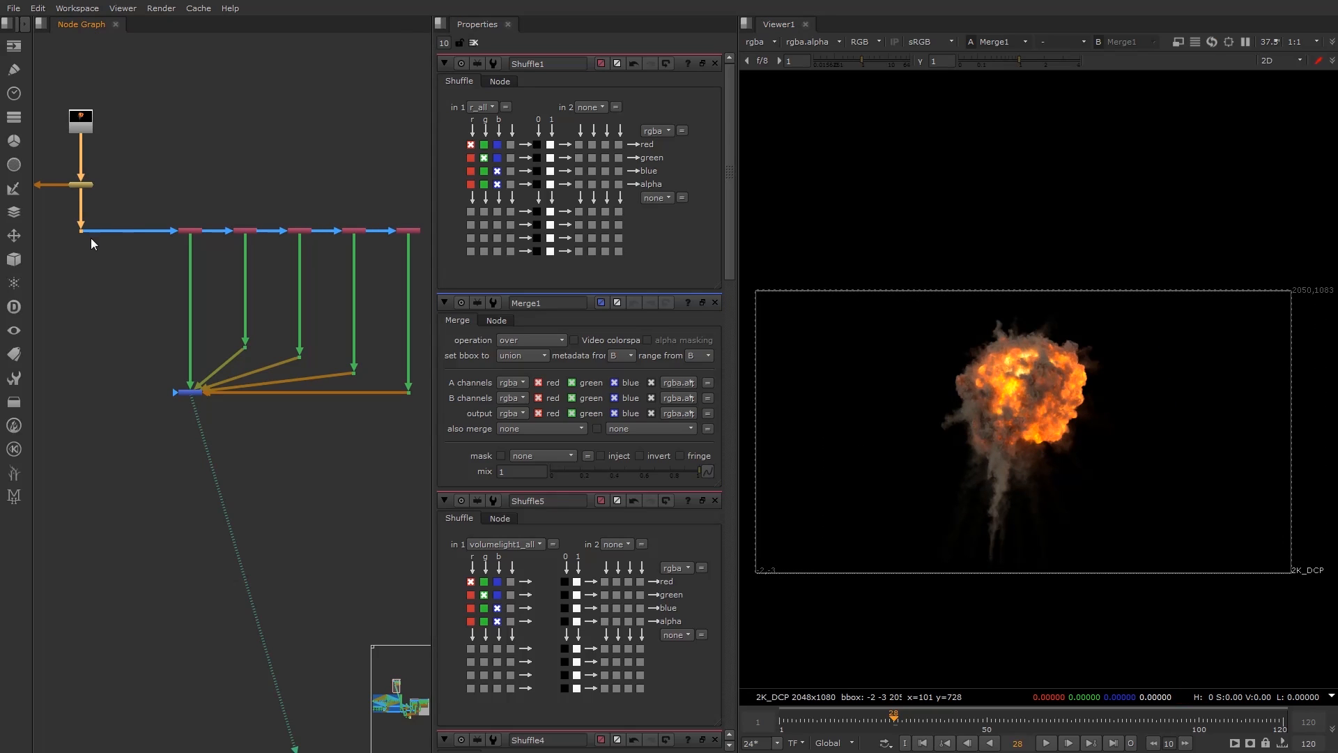
key(1)
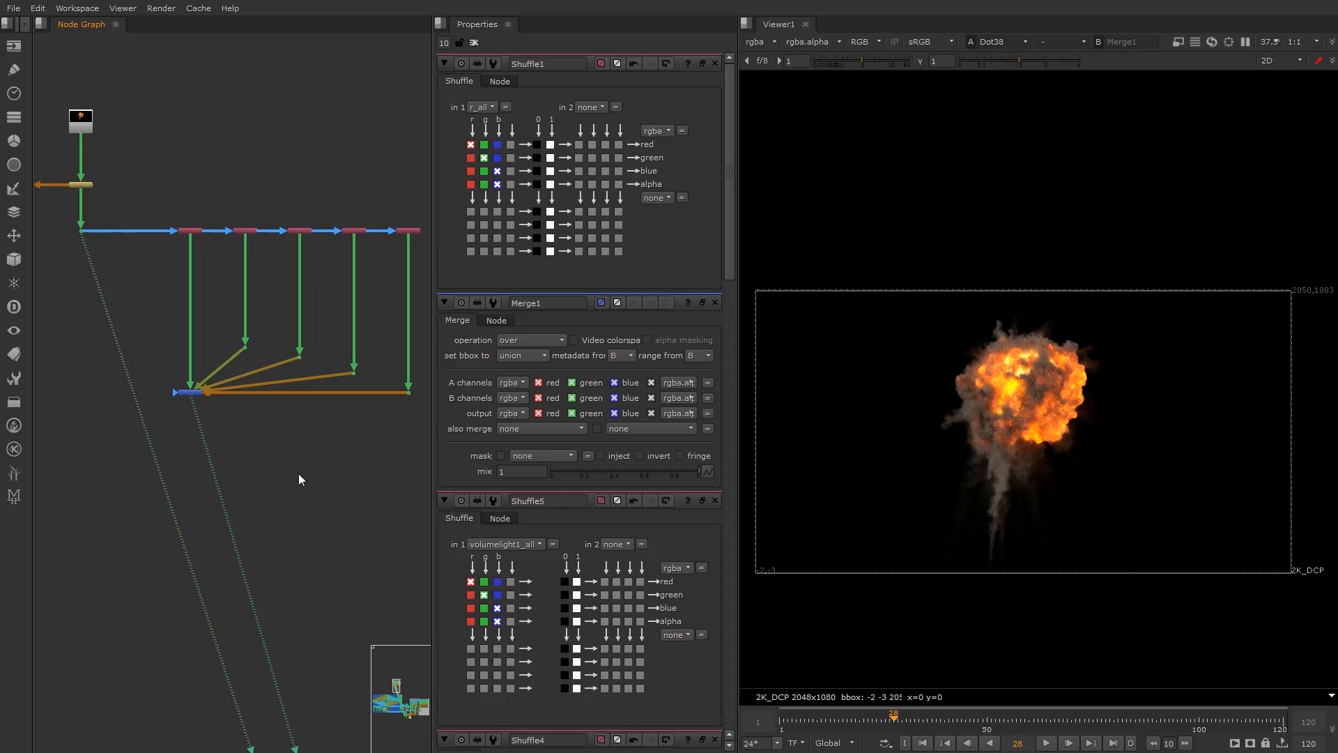
key(2)
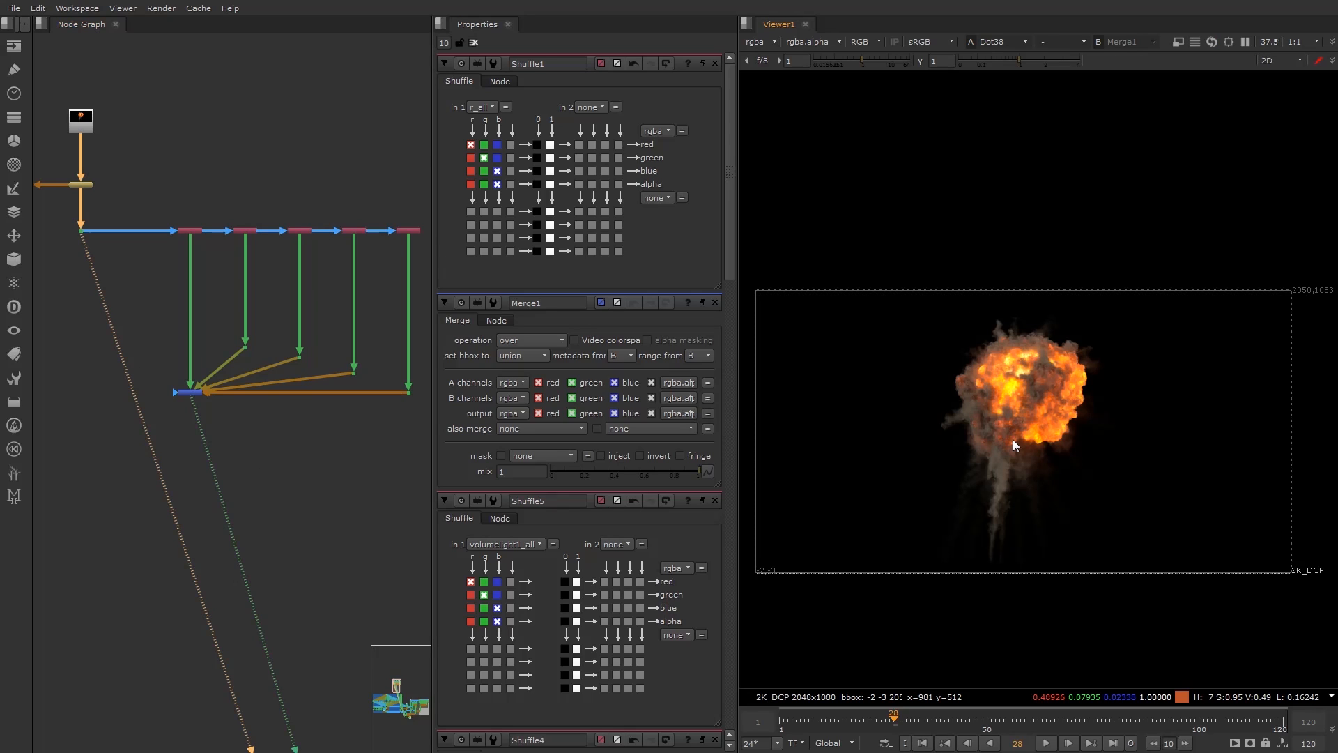
key(1)
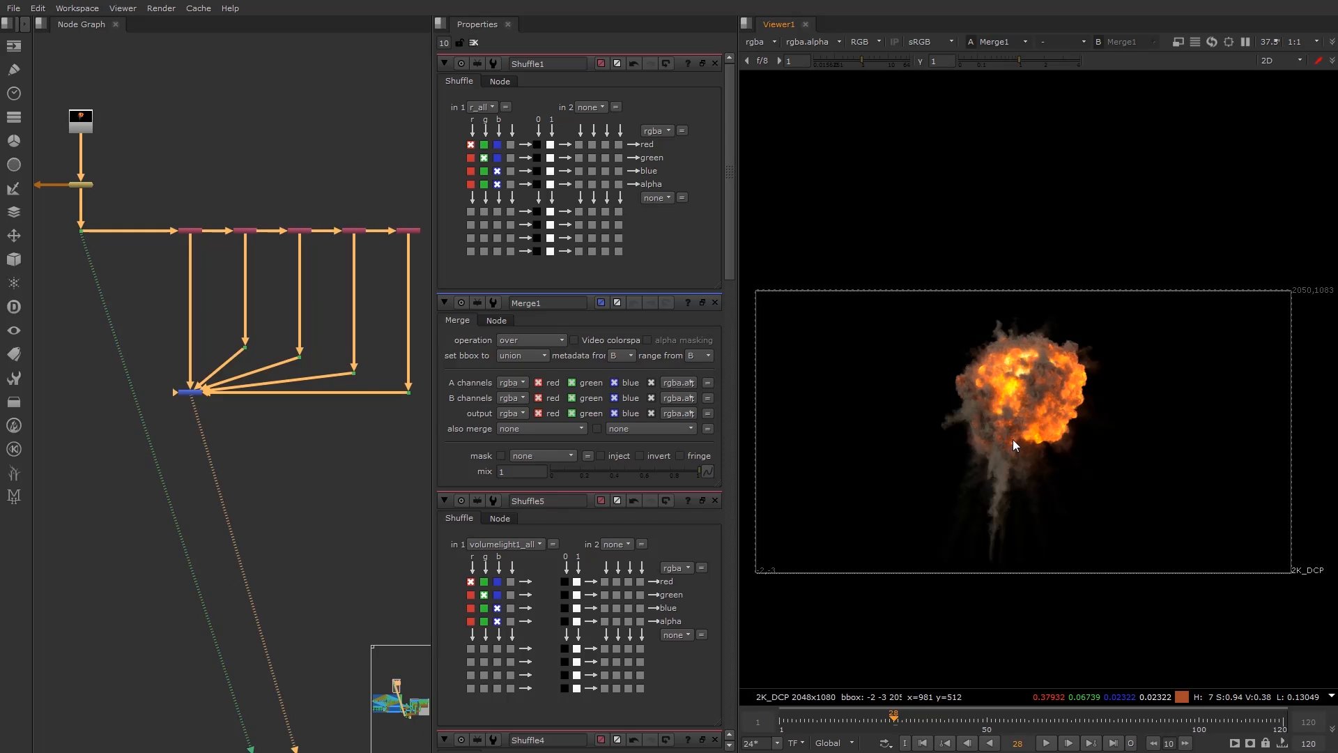
key(2)
Display the ScanlineRender of the DOME group in the viewer to examine the sky and clouds background.
scroll(307, 483, down, 3)
middle_drag(306, 483, 388, 283)
middle_drag(307, 571, 216, 366)
click(274, 316)
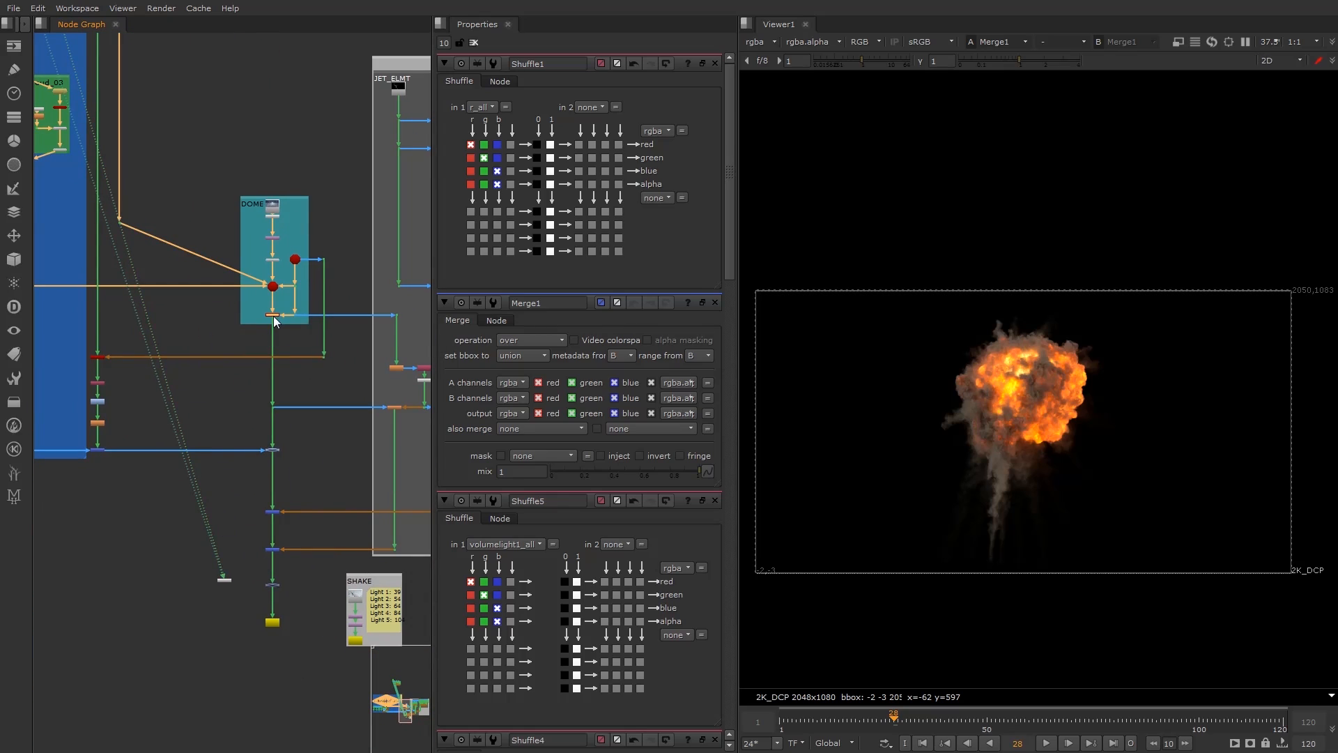
key(1)
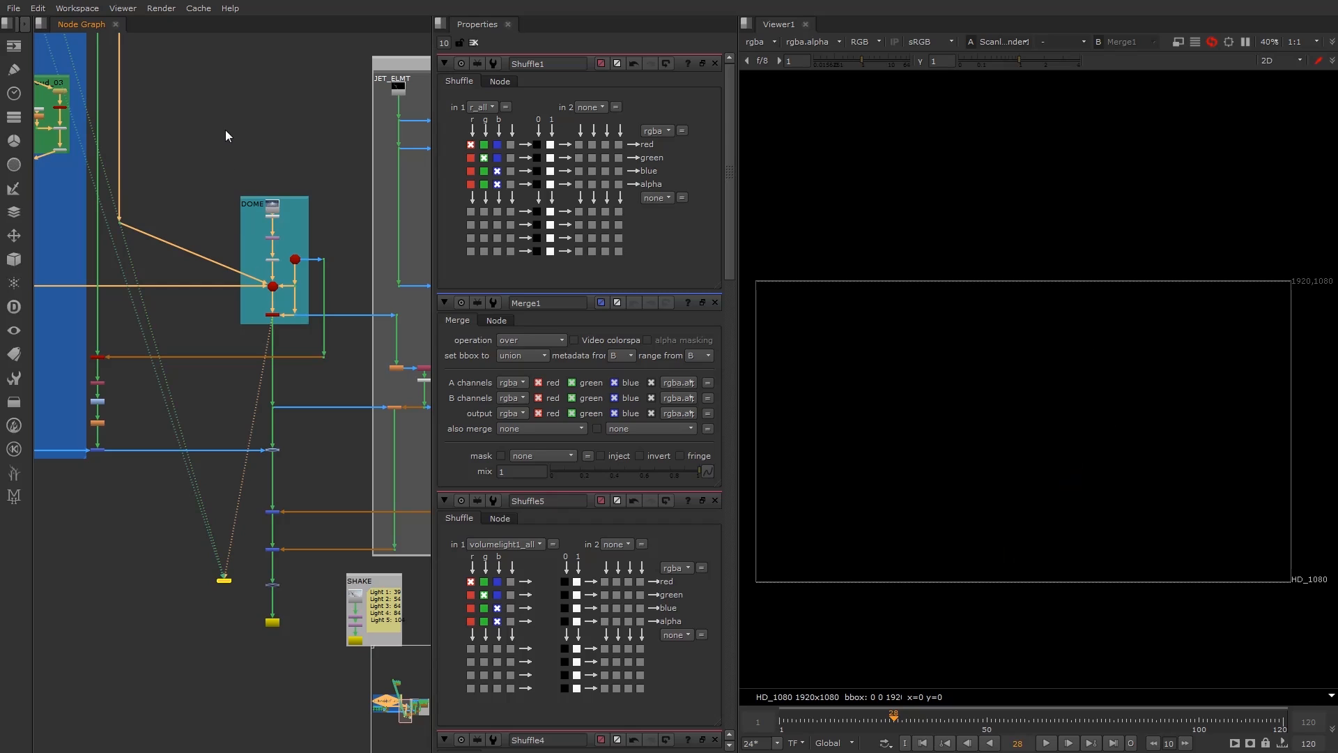
click(207, 536)
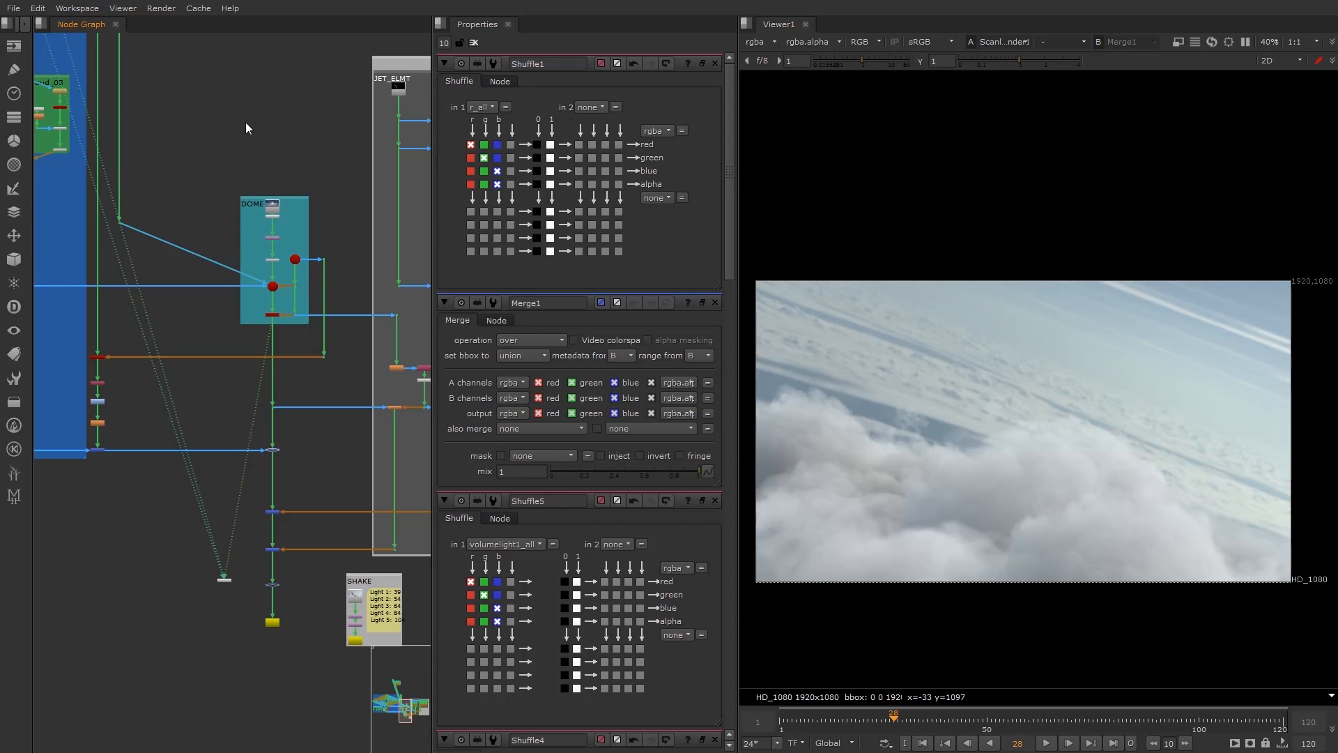
key(2)
key(1)
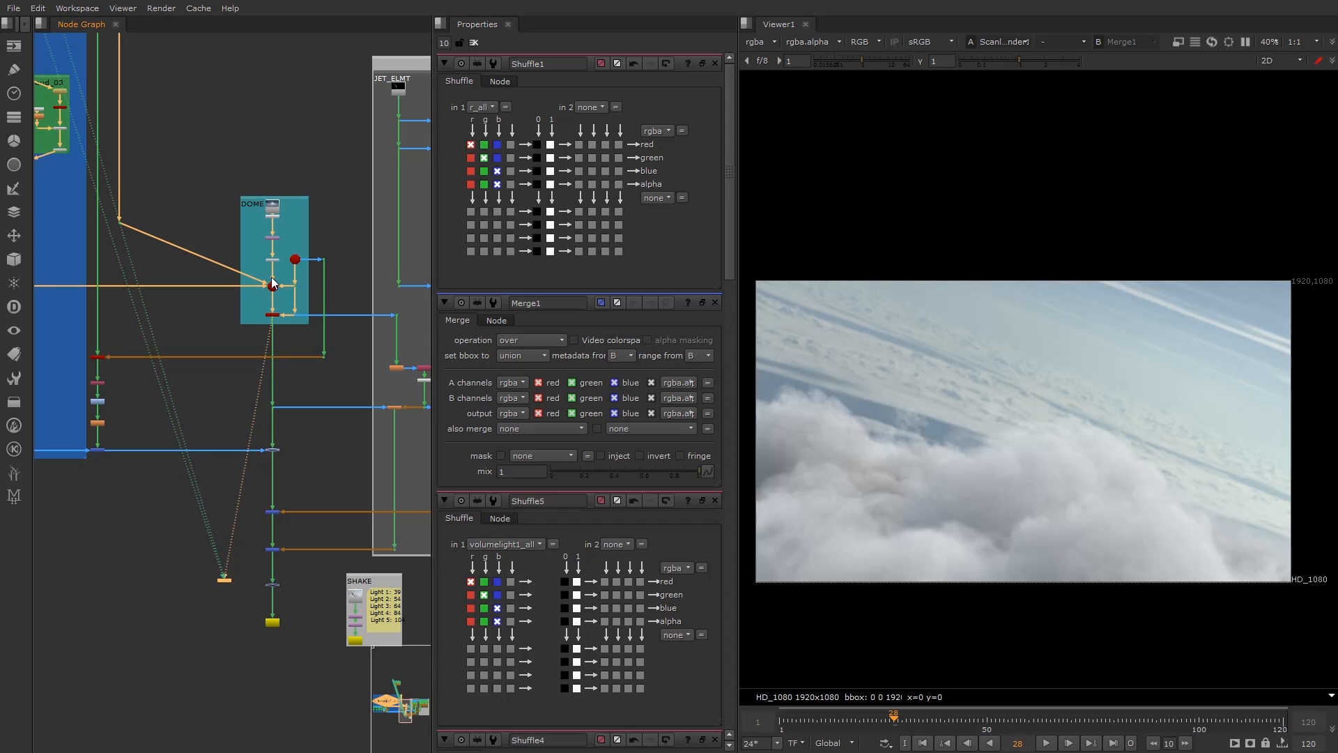
drag(267, 329, 202, 278)
Return to the explosion node tree and display its Merge node in the viewer.
middle_drag(106, 51, 328, 726)
middle_drag(151, 321, 193, 383)
scroll(194, 382, up, 3)
key(Tab)
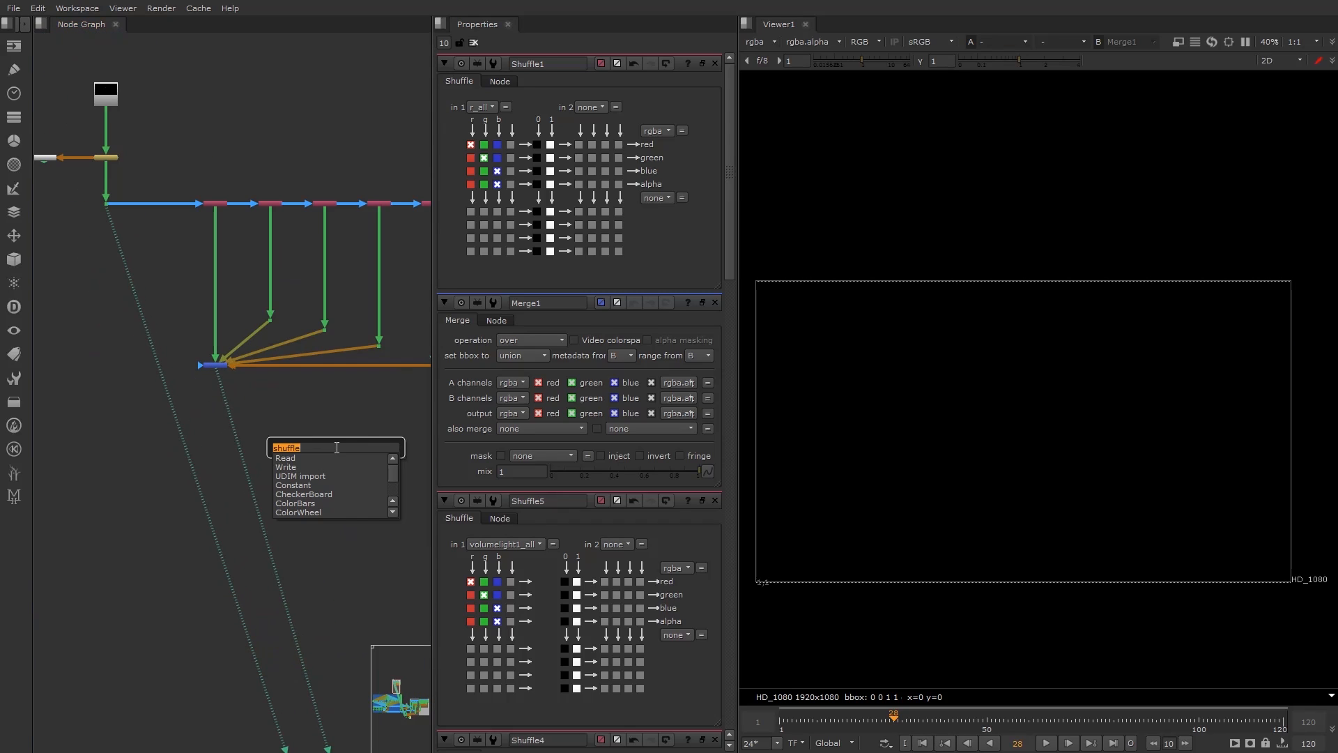
key(Escape)
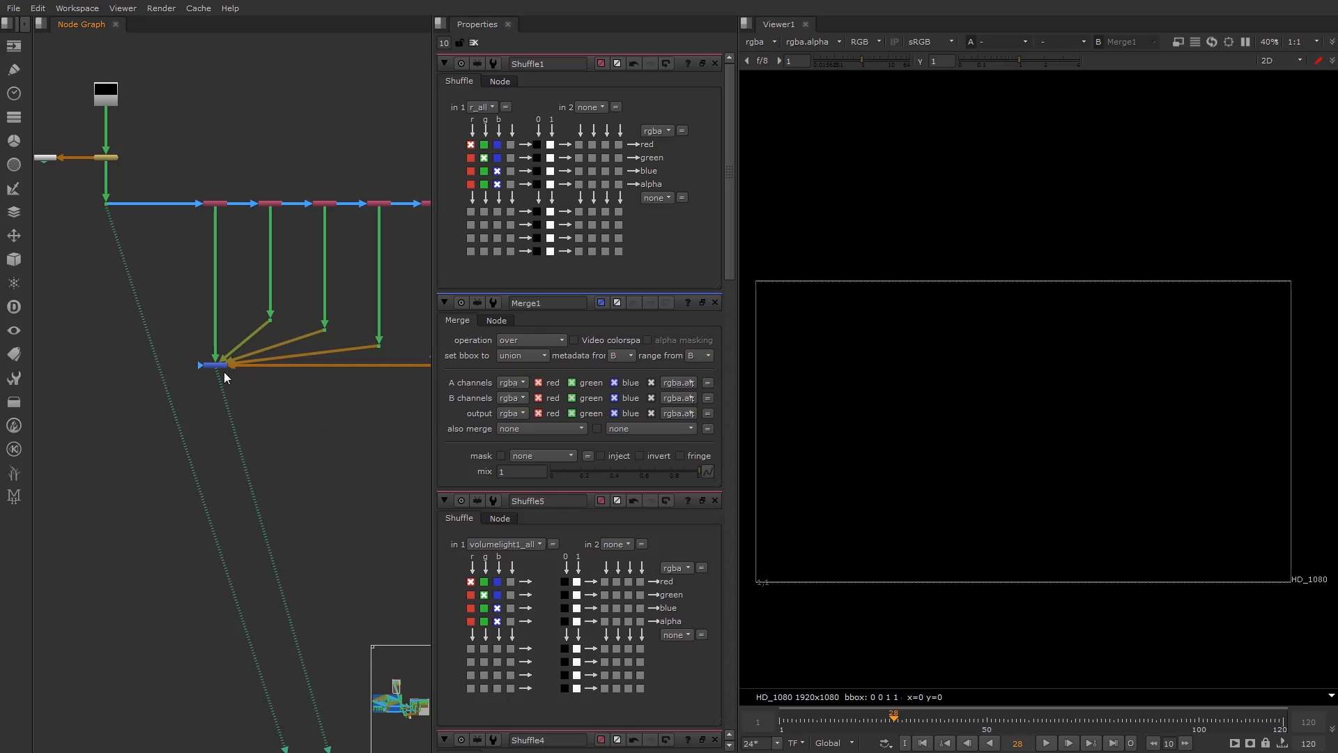
mouse_move(223, 371)
mouse_down()
mouse_move(119, 241)
mouse_move(217, 370)
mouse_up()
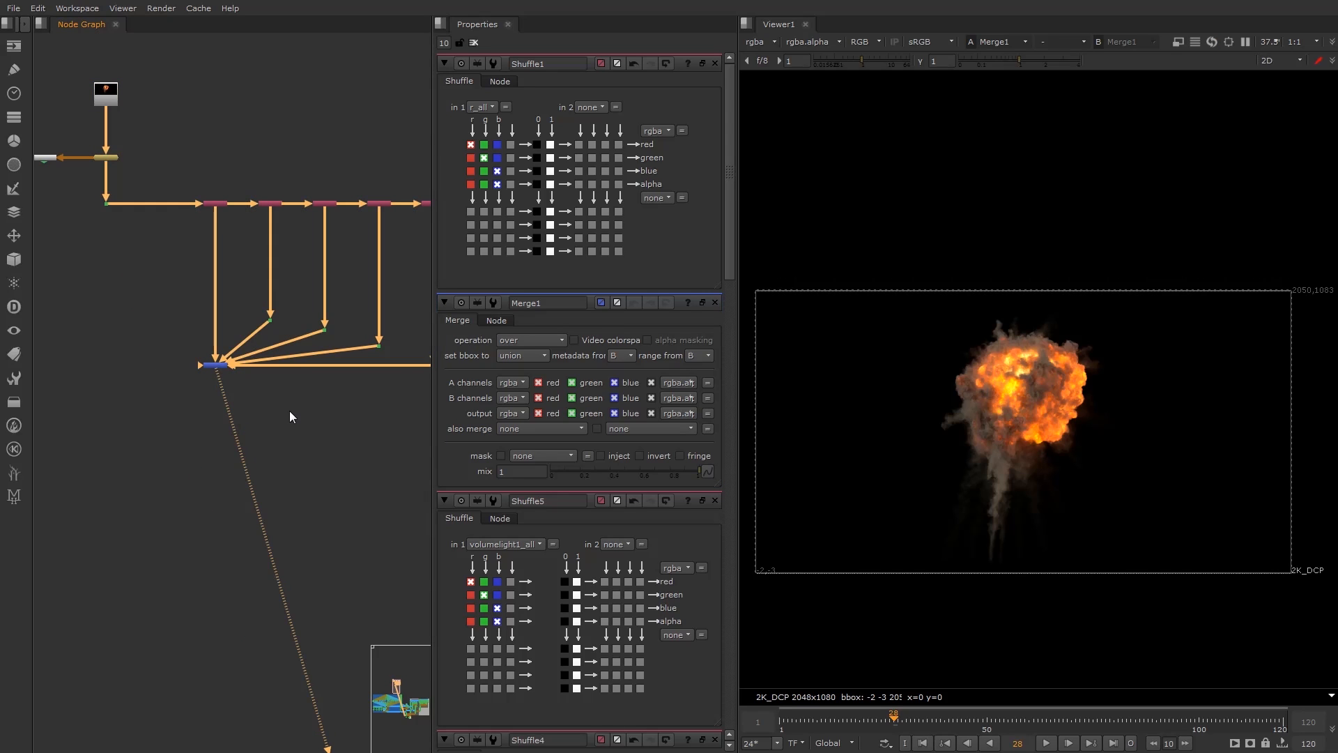
View the alpha channel of the Merge node up close and compare it with the source Dot's alpha.
key(a)
scroll(1022, 381, up, 5)
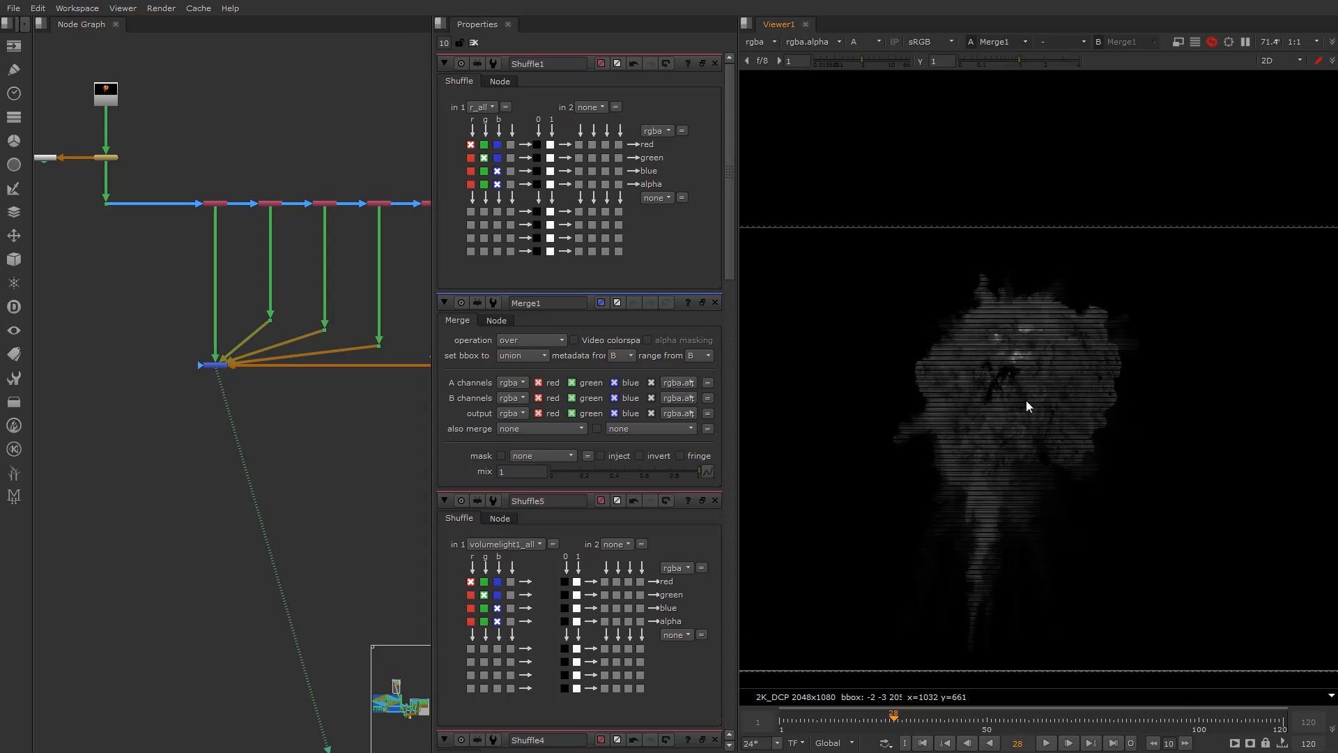
drag(143, 176, 72, 233)
key(1)
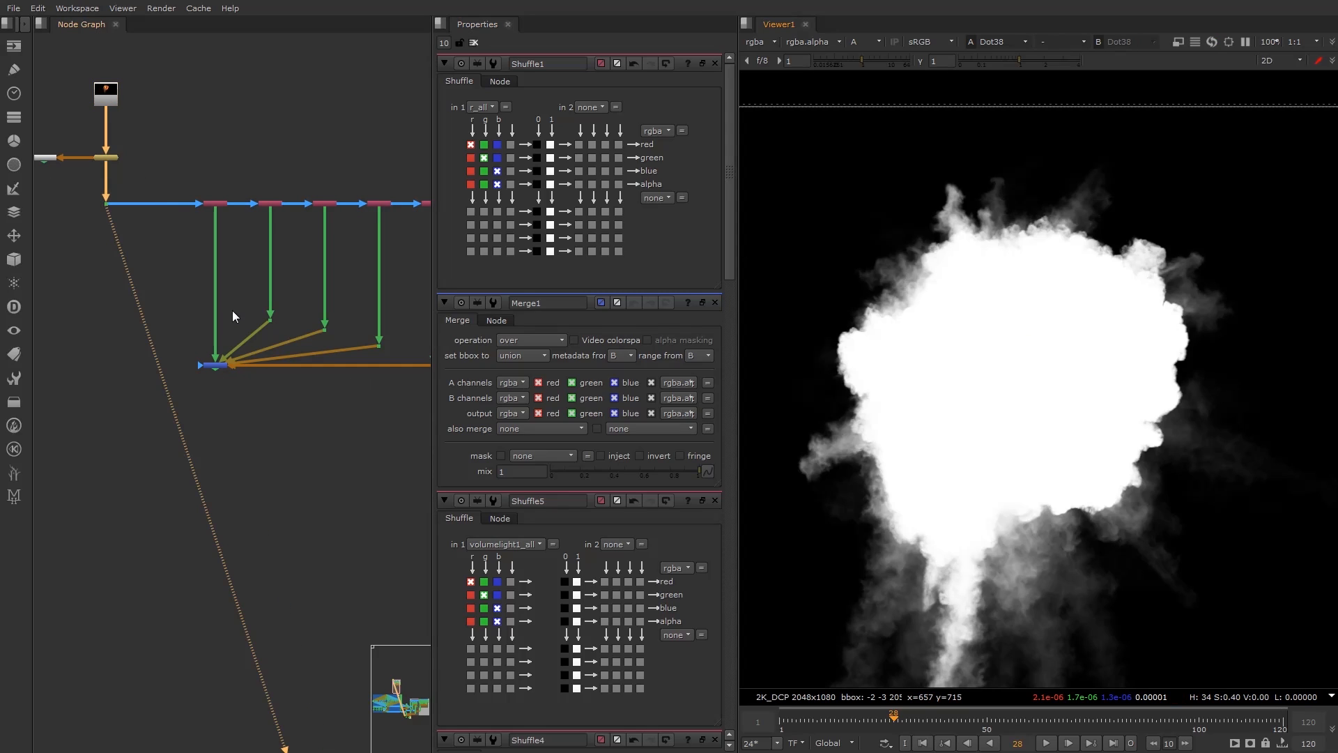
Inspect the alpha channels of the r_all and g_all Shuffles in the viewer.
scroll(287, 366, down, 2)
middle_drag(335, 373, 212, 340)
scroll(212, 340, up, 2)
middle_drag(174, 270, 213, 276)
middle_drag(128, 211, 215, 233)
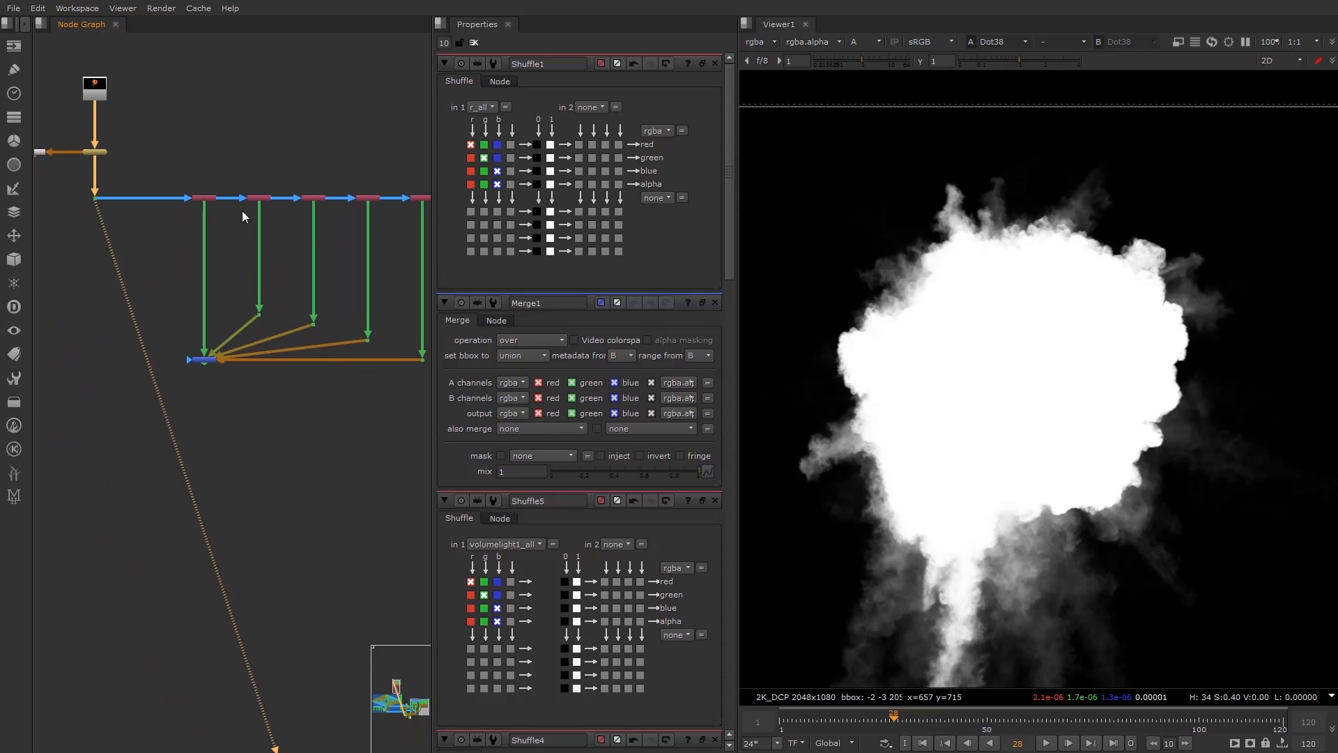
middle_drag(388, 250, 354, 246)
click(168, 195)
key(1)
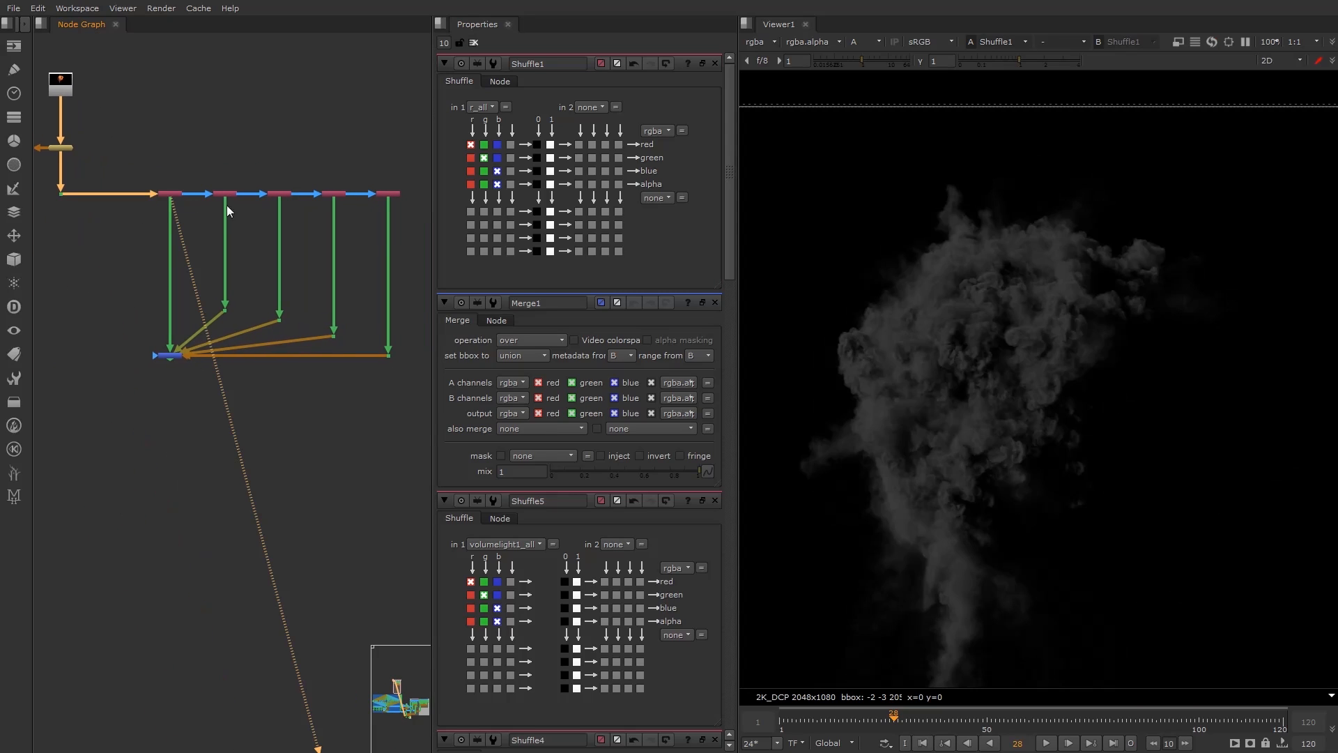
key(a)
key(a)
click(234, 194)
key(1)
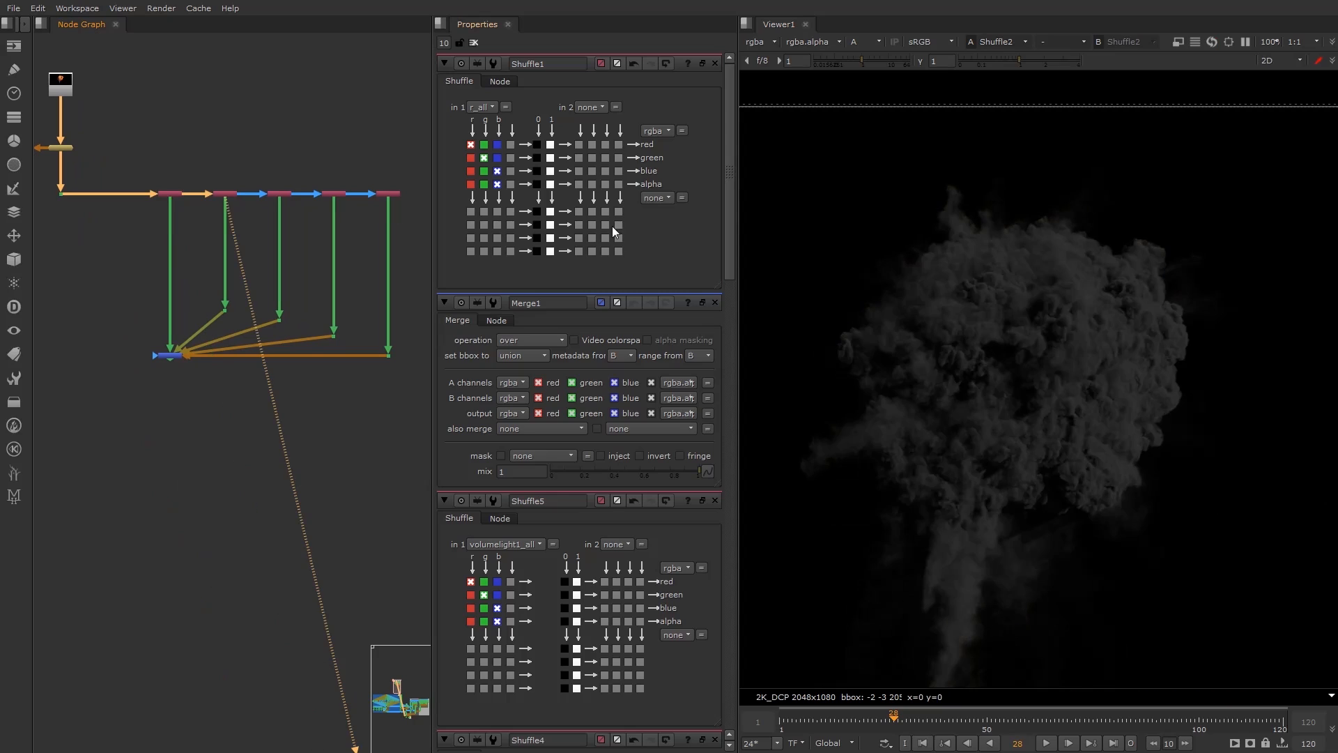
Inspect the alpha channels of the b_all, envlight1_all and volumelight1_all Shuffles one after another.
click(276, 195)
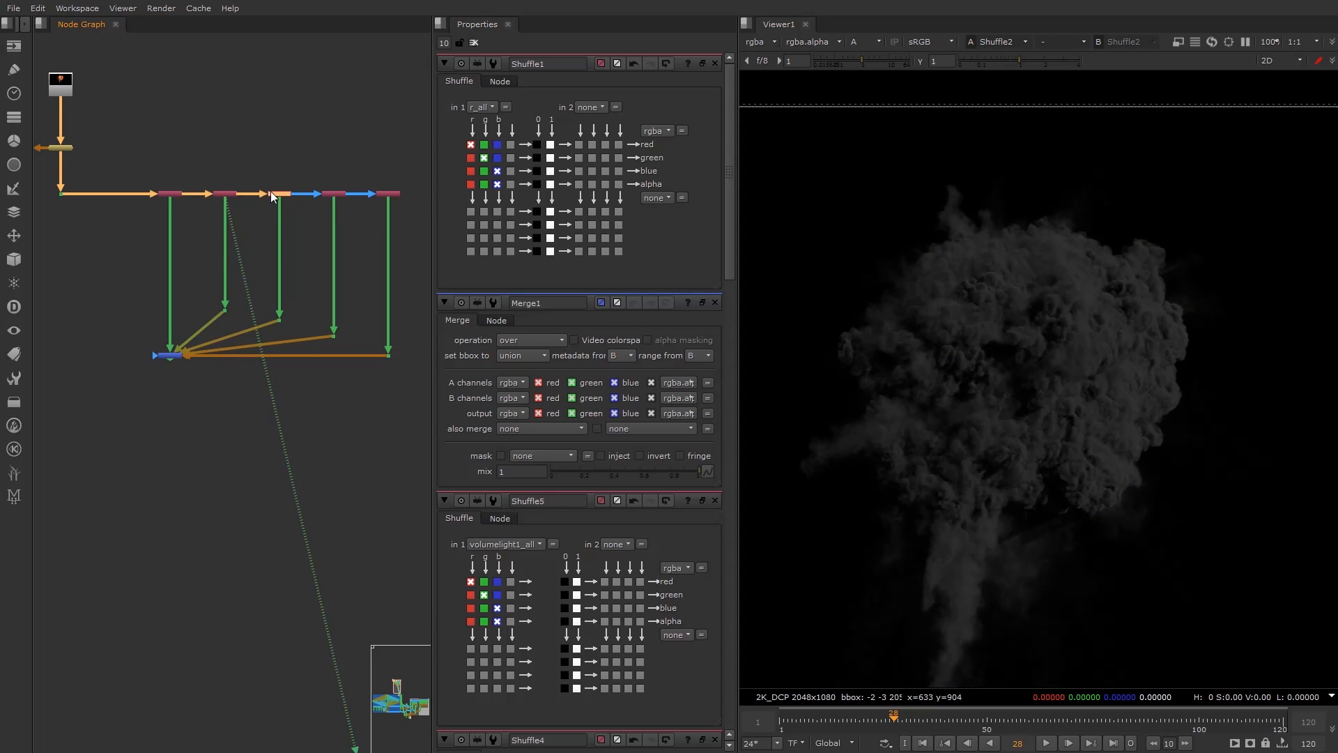
key(1)
key(a)
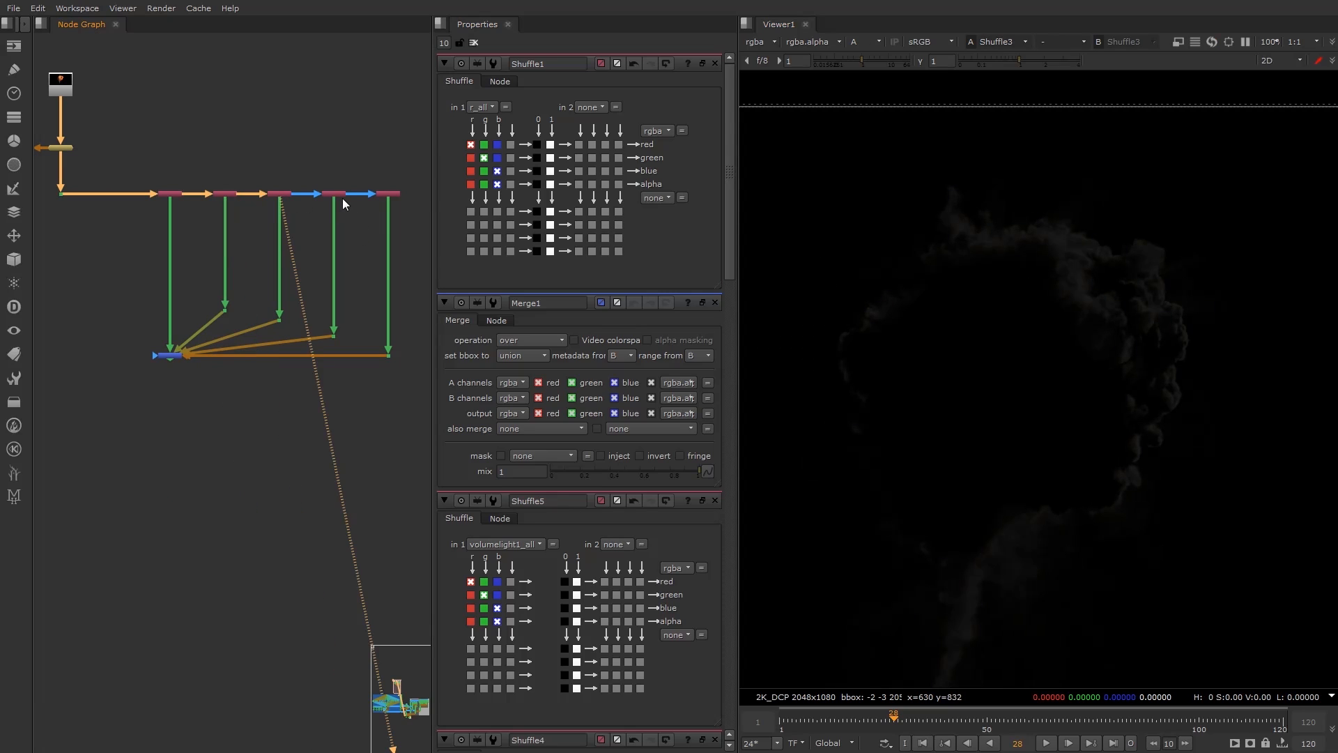
click(340, 195)
key(1)
key(a)
key(a)
click(381, 194)
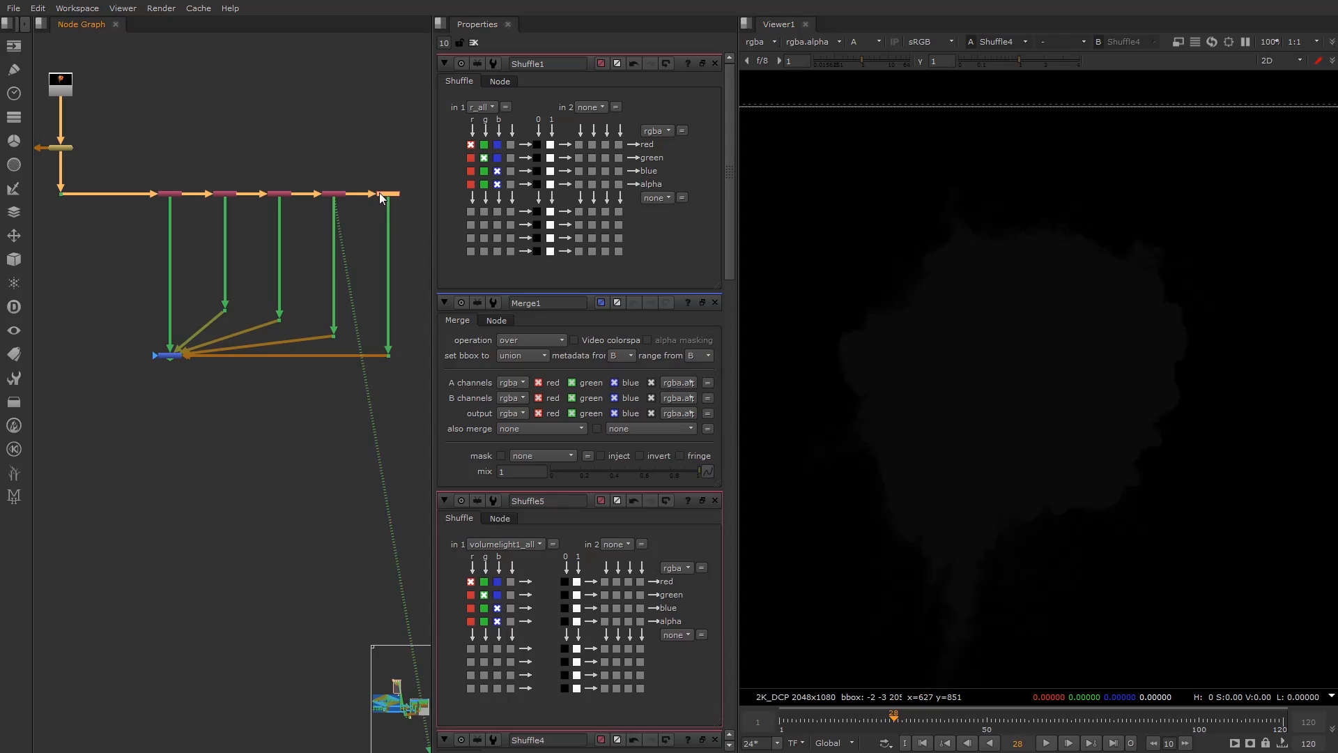
key(1)
key(a)
key(a)
key(a)
key(a)
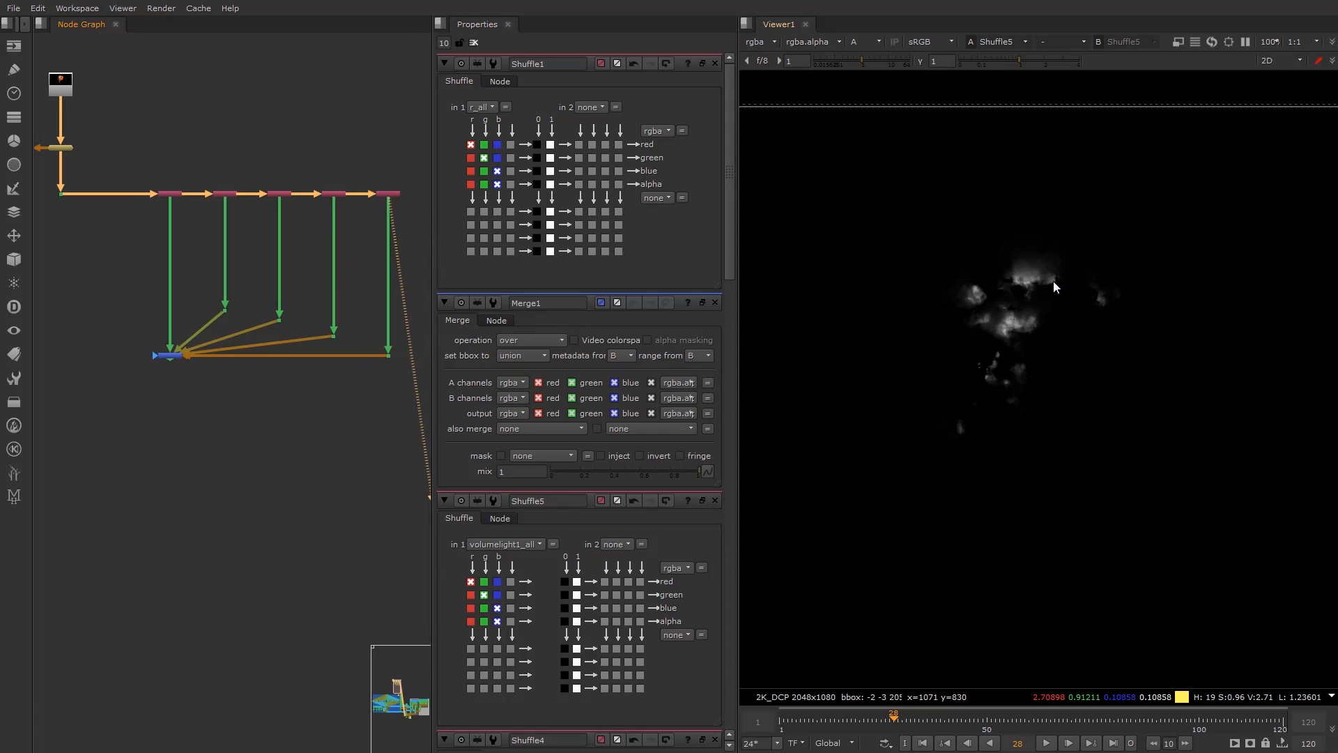
Compare the Merge node's alpha with the source Dot's alpha again and switch the viewer back to colour.
key(2)
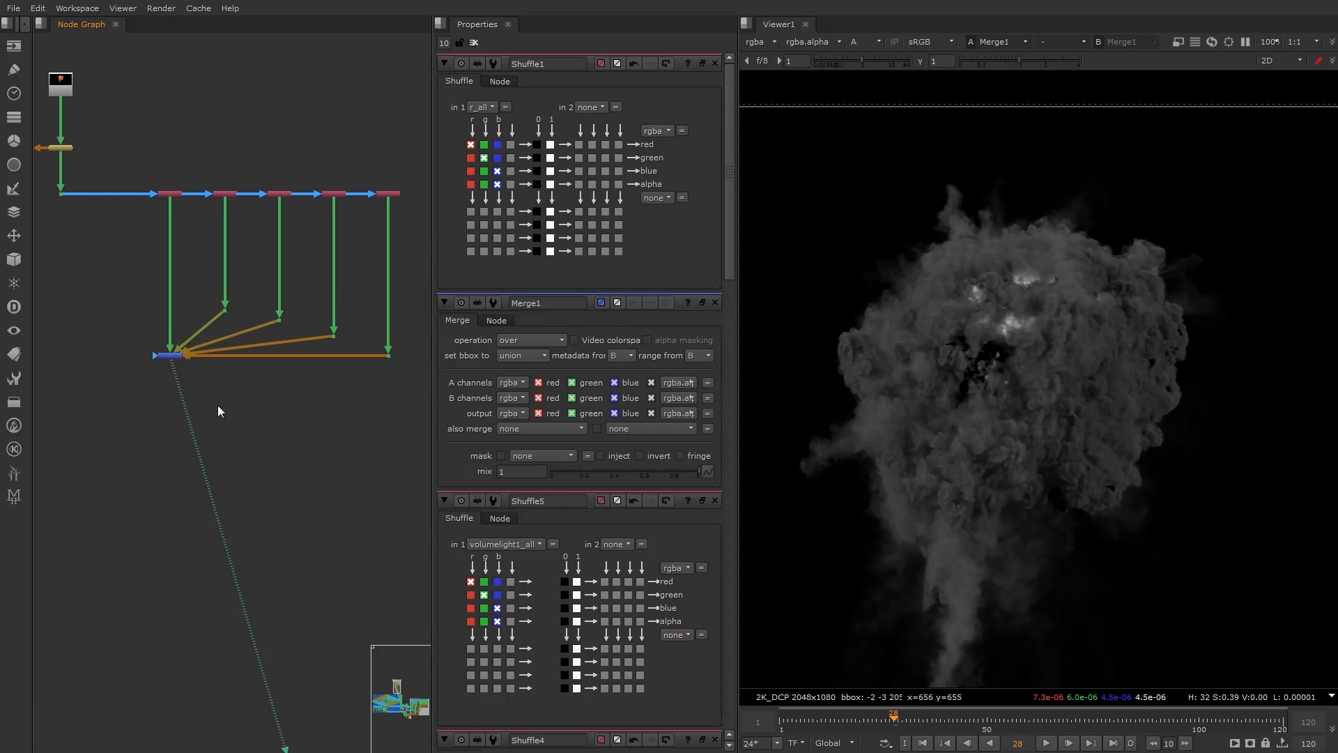
middle_drag(218, 410, 305, 375)
click(160, 187)
key(2)
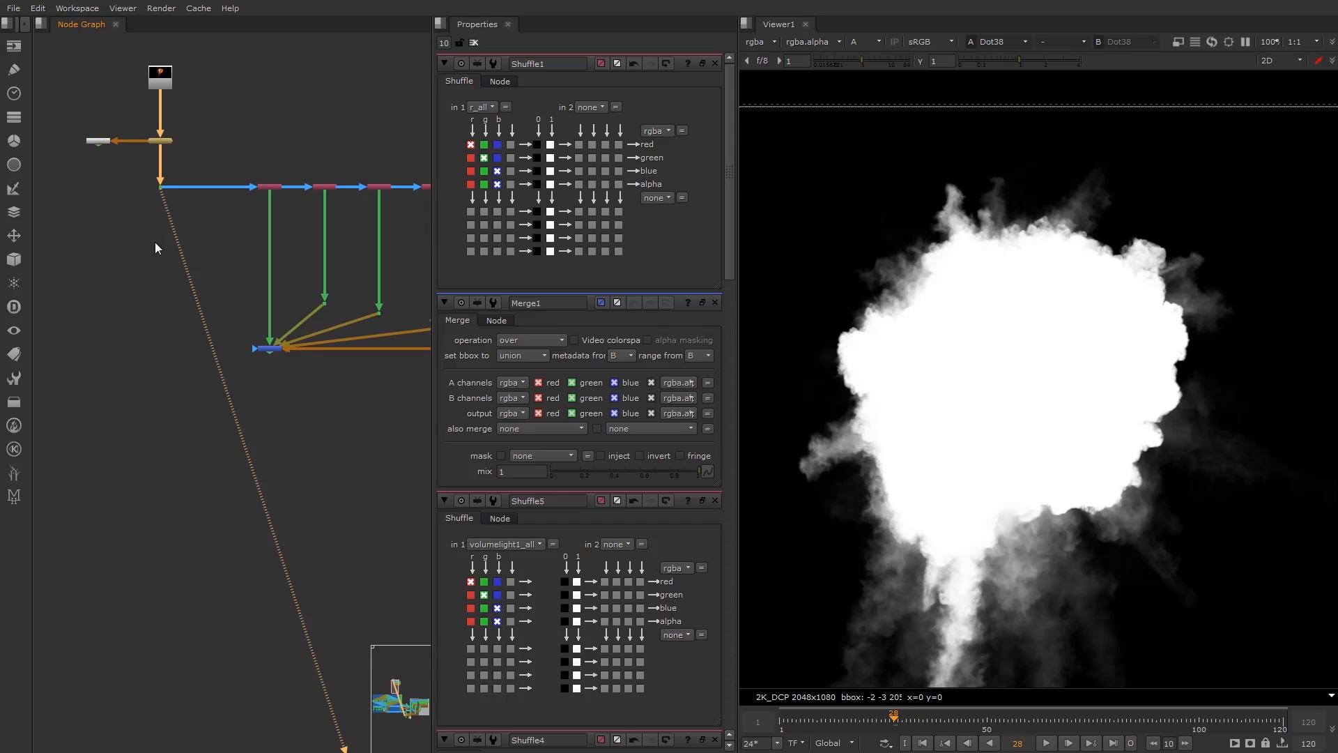
click(269, 348)
key(2)
click(206, 499)
middle_drag(132, 526, 138, 424)
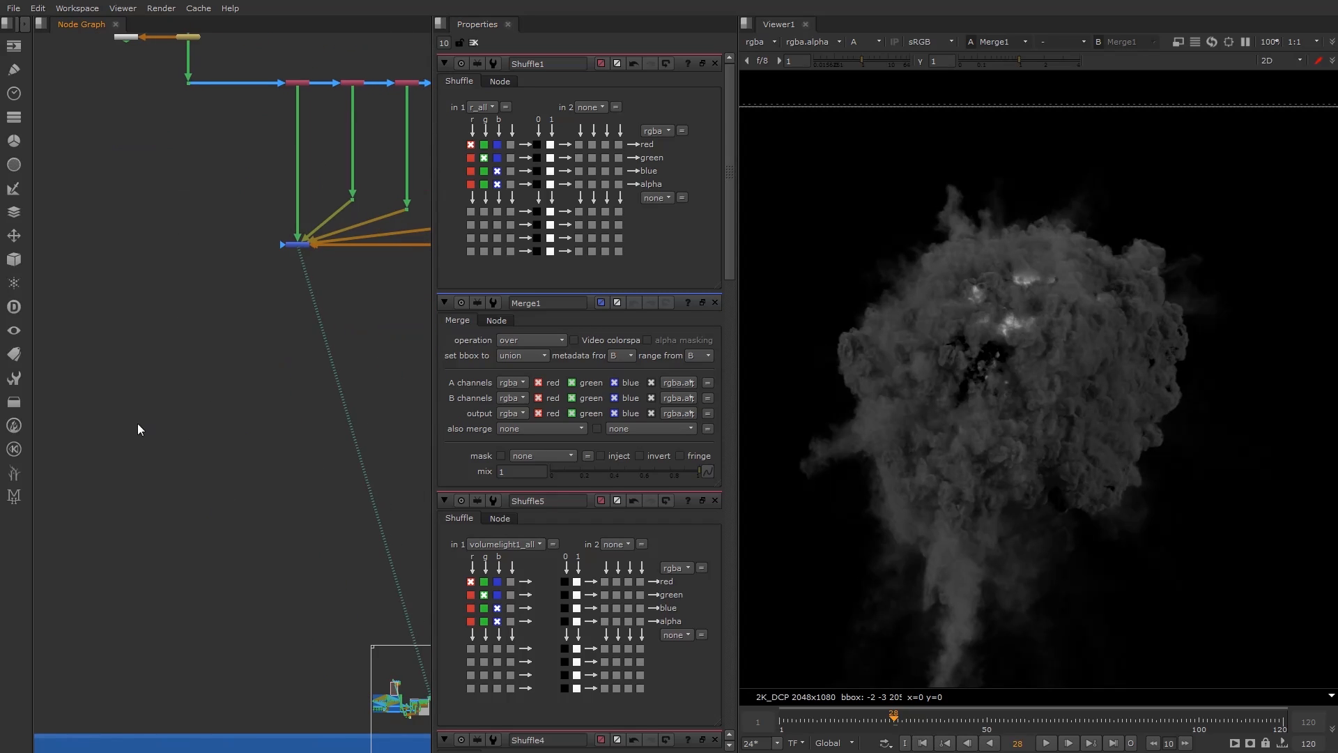
key(a)
Add a CheckerBoard node to the left of the explosion's Merge node and display it in the viewer.
key(Tab)
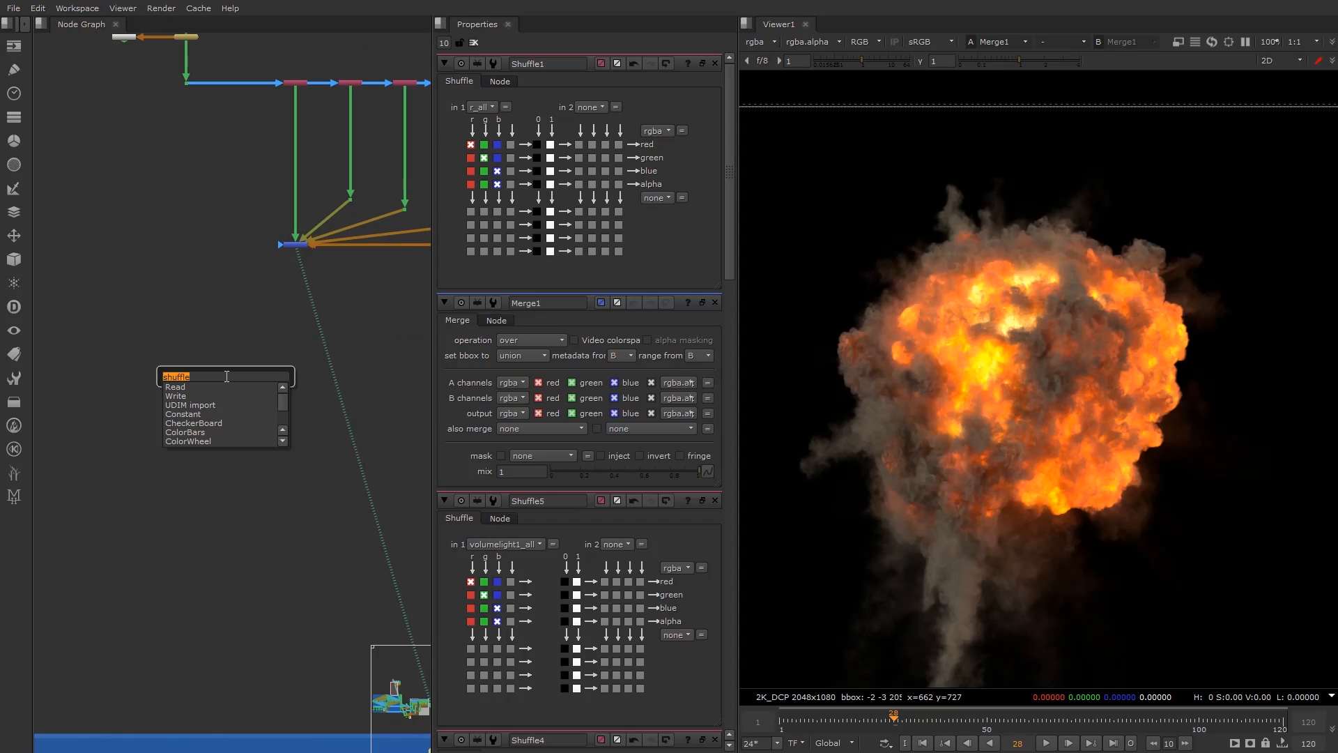
text(ched)
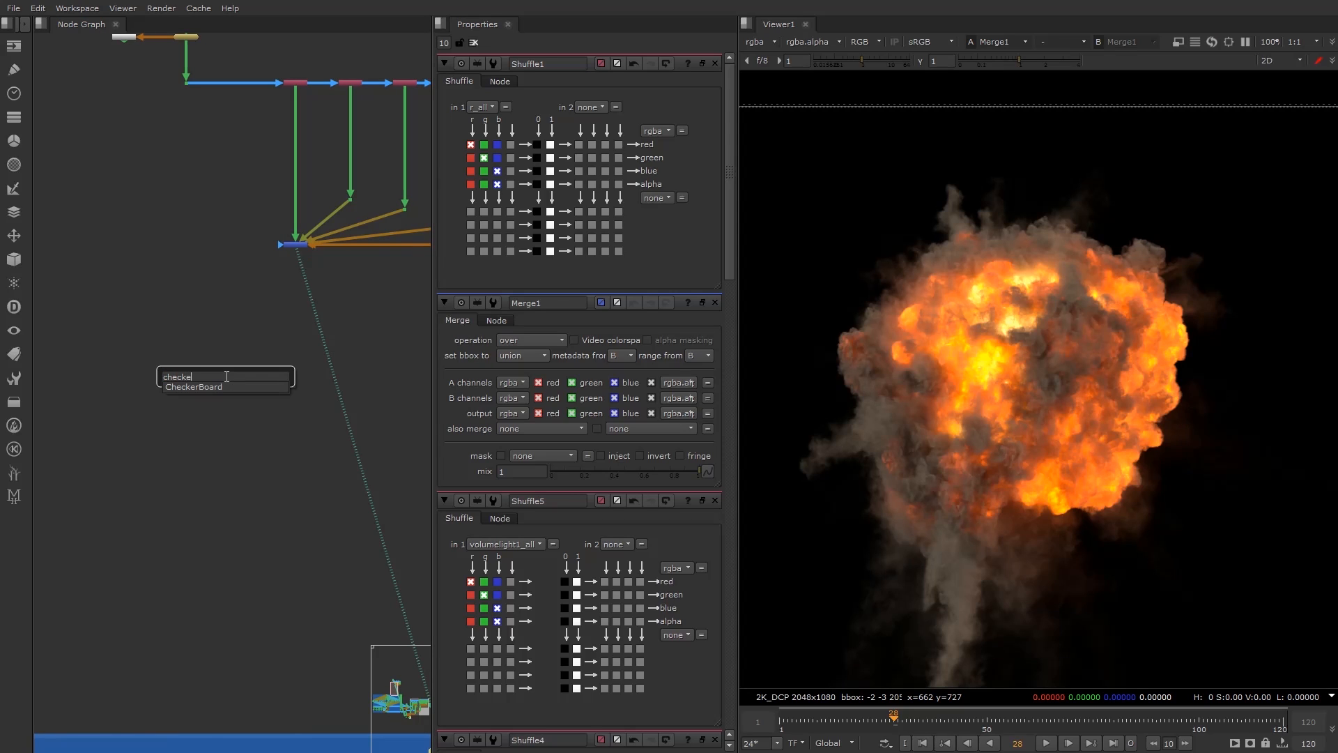
key(Return)
drag(226, 377, 106, 233)
click(258, 395)
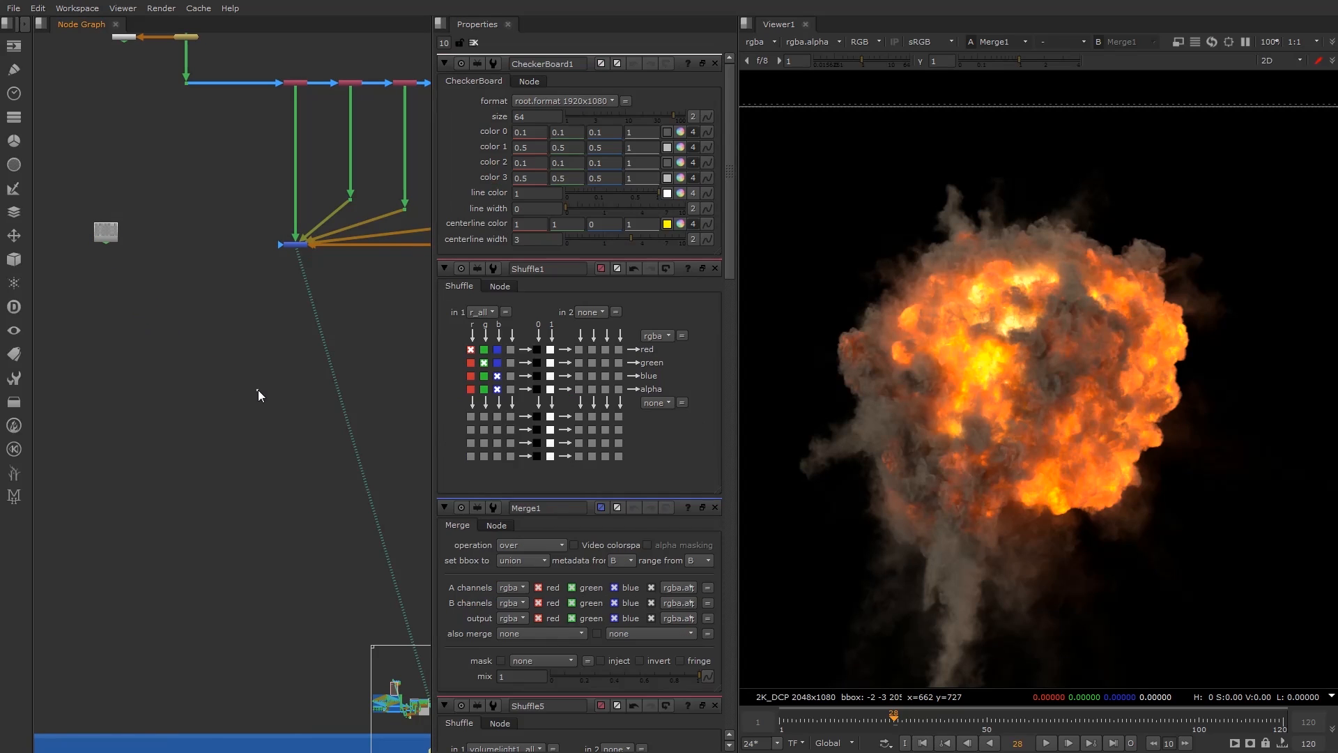
click(106, 232)
key(1)
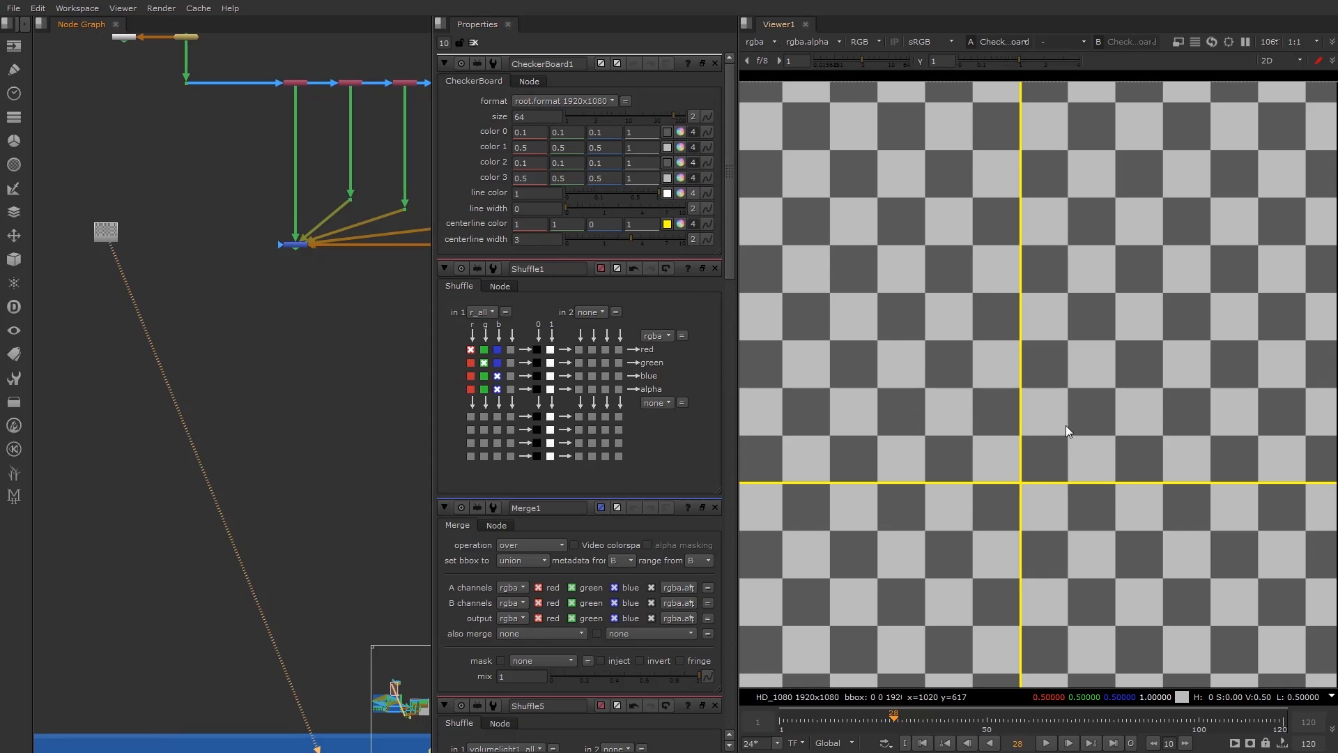
Composite the explosion's Merge result over the CheckerBoard with a new Merge node and display it in the viewer.
key(f)
middle_drag(1066, 427, 1068, 370)
scroll(1068, 371, up, 2)
scroll(1052, 390, down, 1)
click(334, 305)
key(m)
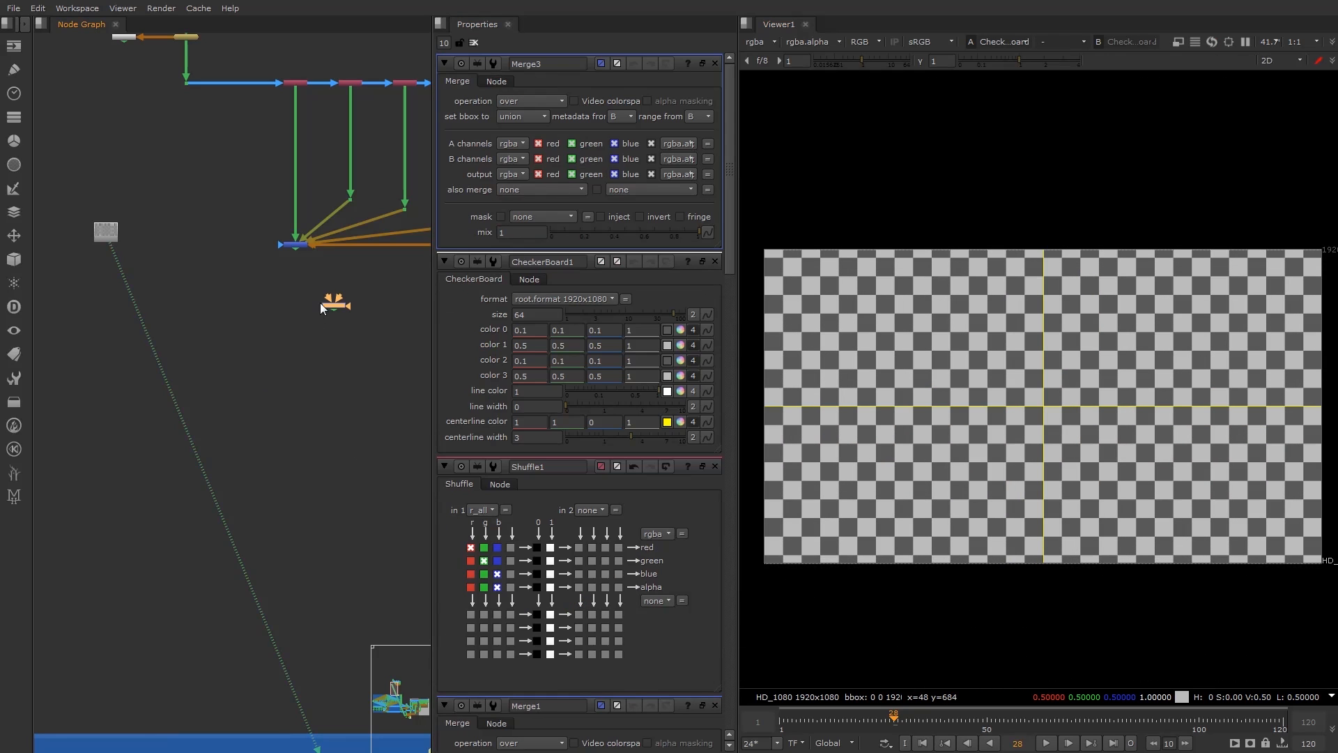
drag(334, 304, 105, 236)
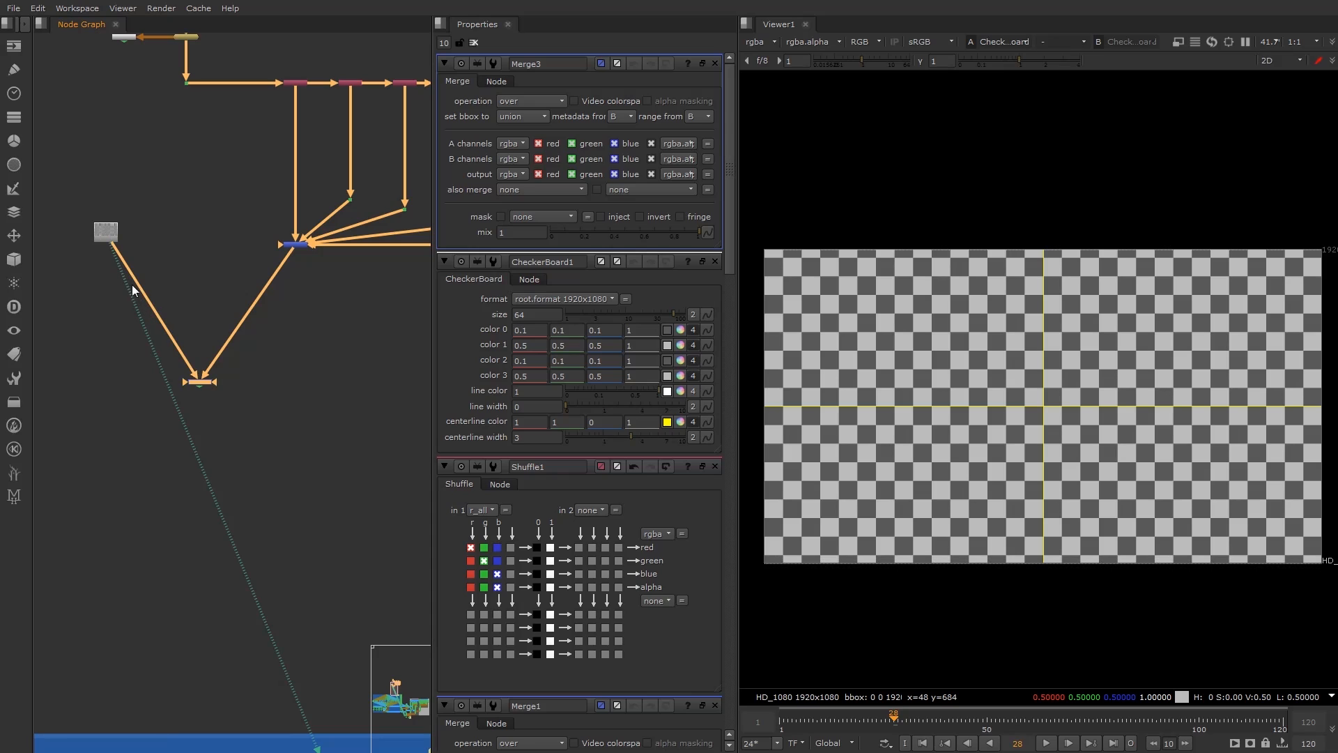
drag(201, 382, 188, 383)
key(1)
click(380, 424)
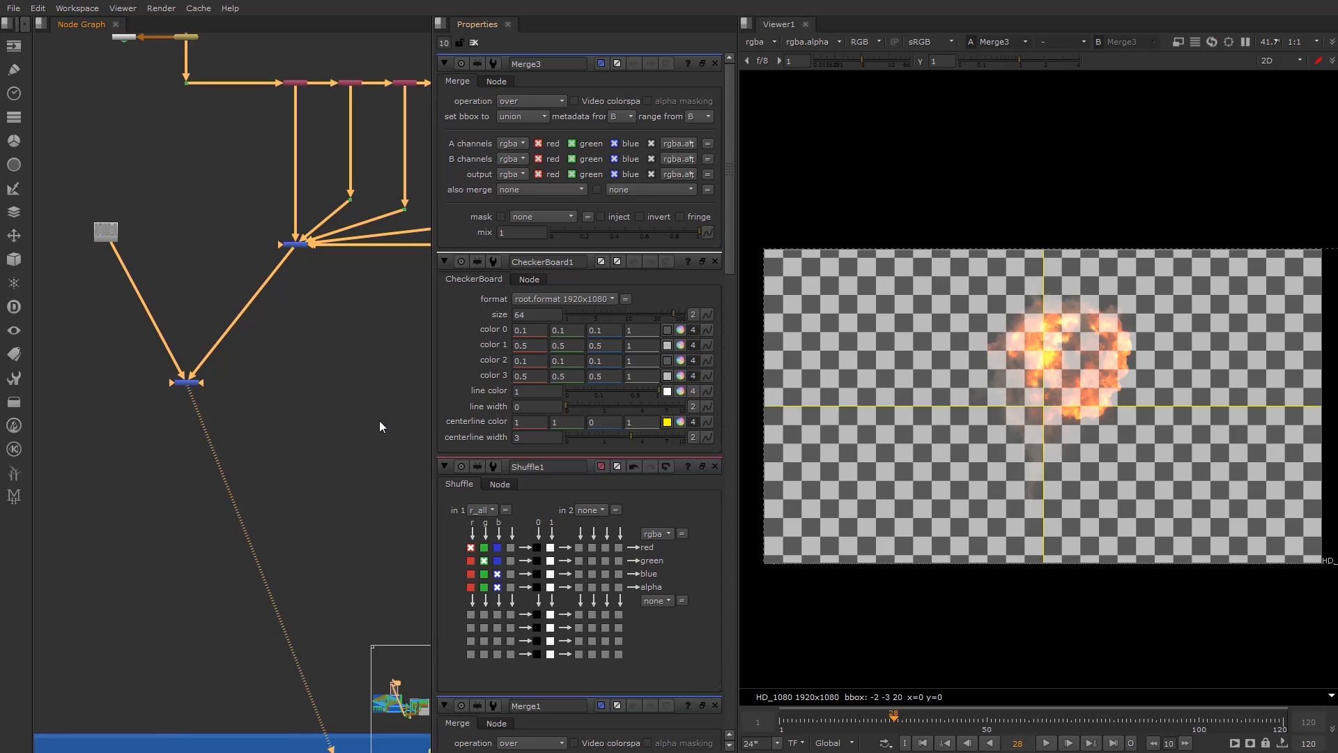
Examine the explosion's transparency up close against the checkerboard and delete the test Merge node.
scroll(1055, 351, up, 1)
scroll(1056, 356, up, 3)
scroll(1055, 422, down, 2)
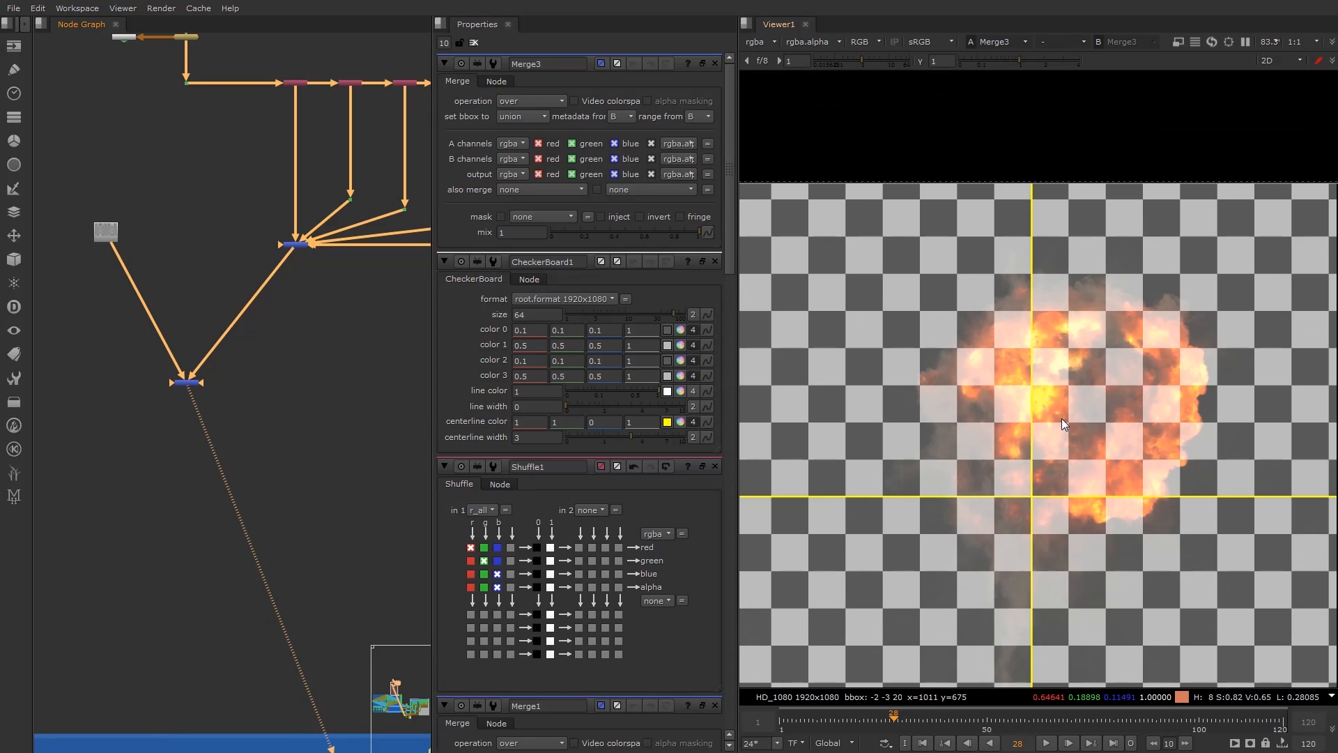
scroll(1049, 415, up, 2)
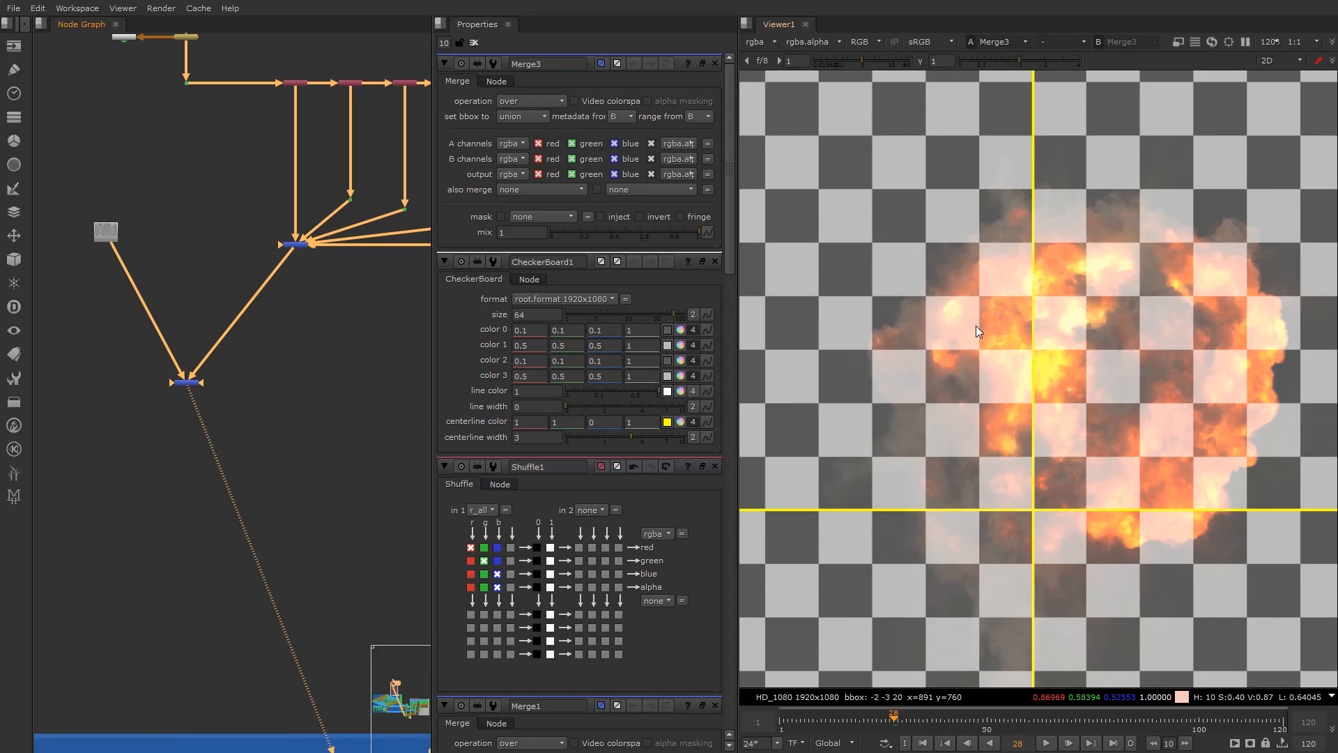
click(186, 383)
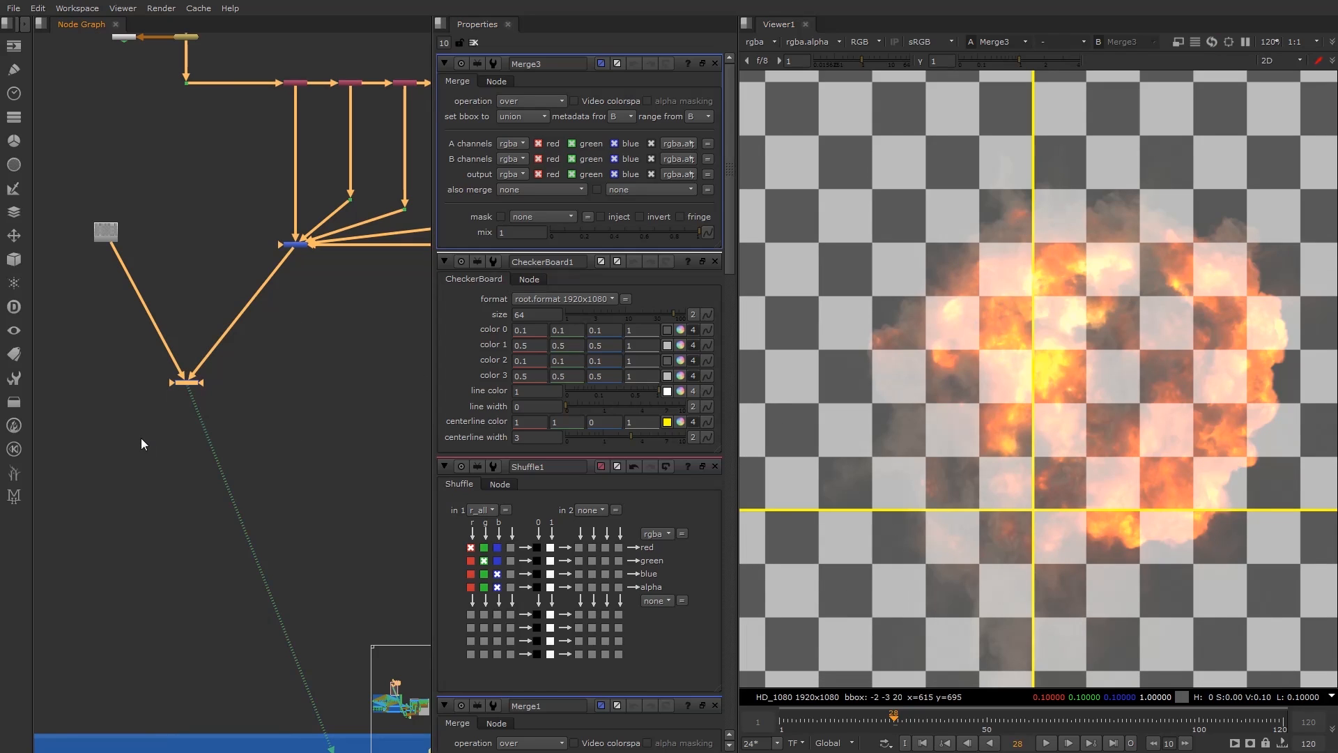
key(Delete)
Add a Copy node below the explosion's Merge node.
middle_drag(278, 339, 252, 377)
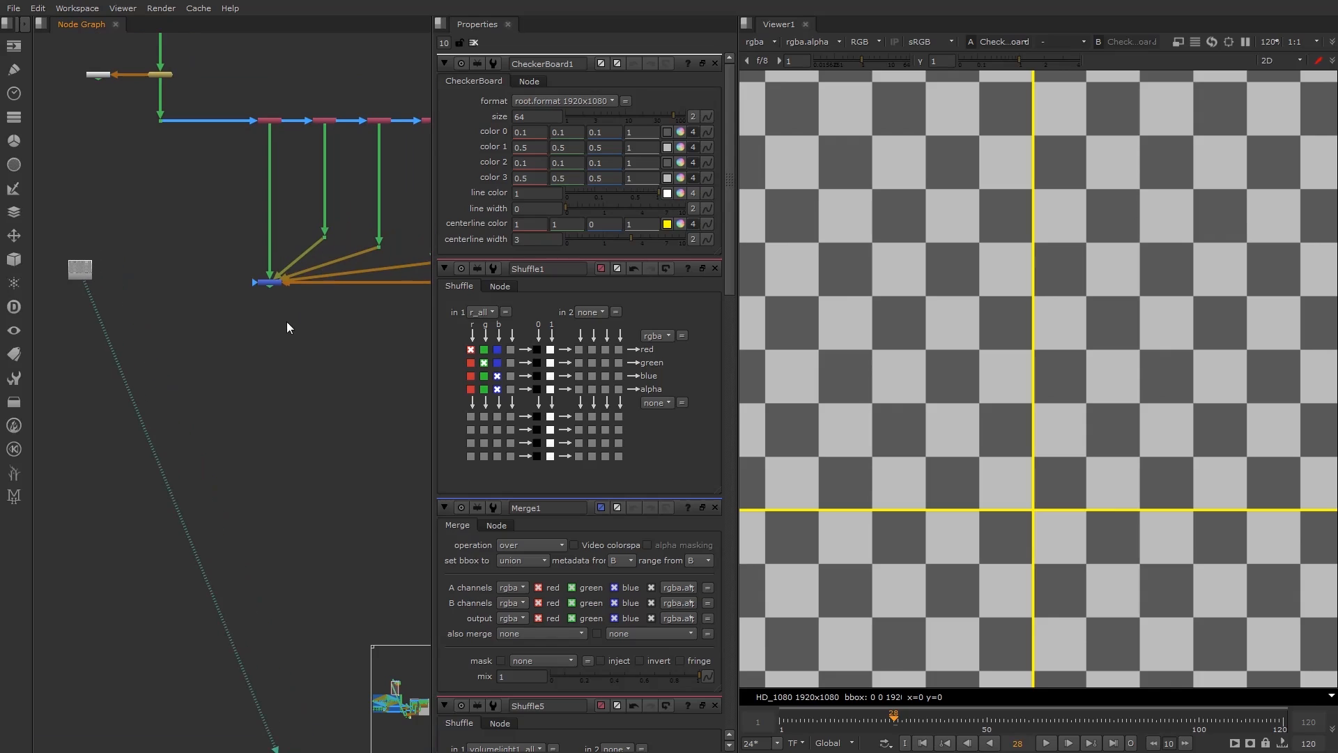
key(Tab)
text(cho)
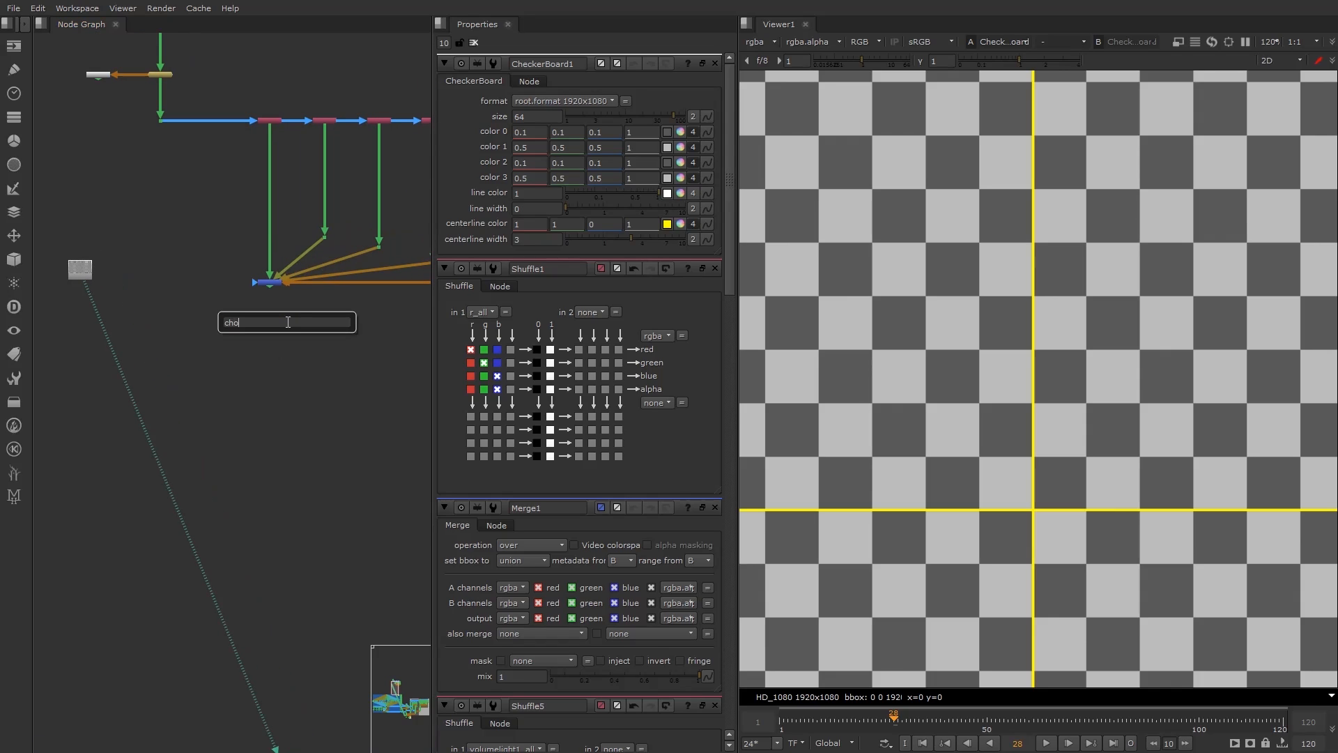
text(py)
key(BackSpace)
key(BackSpace)
key(BackSpace)
key(BackSpace)
text(opy)
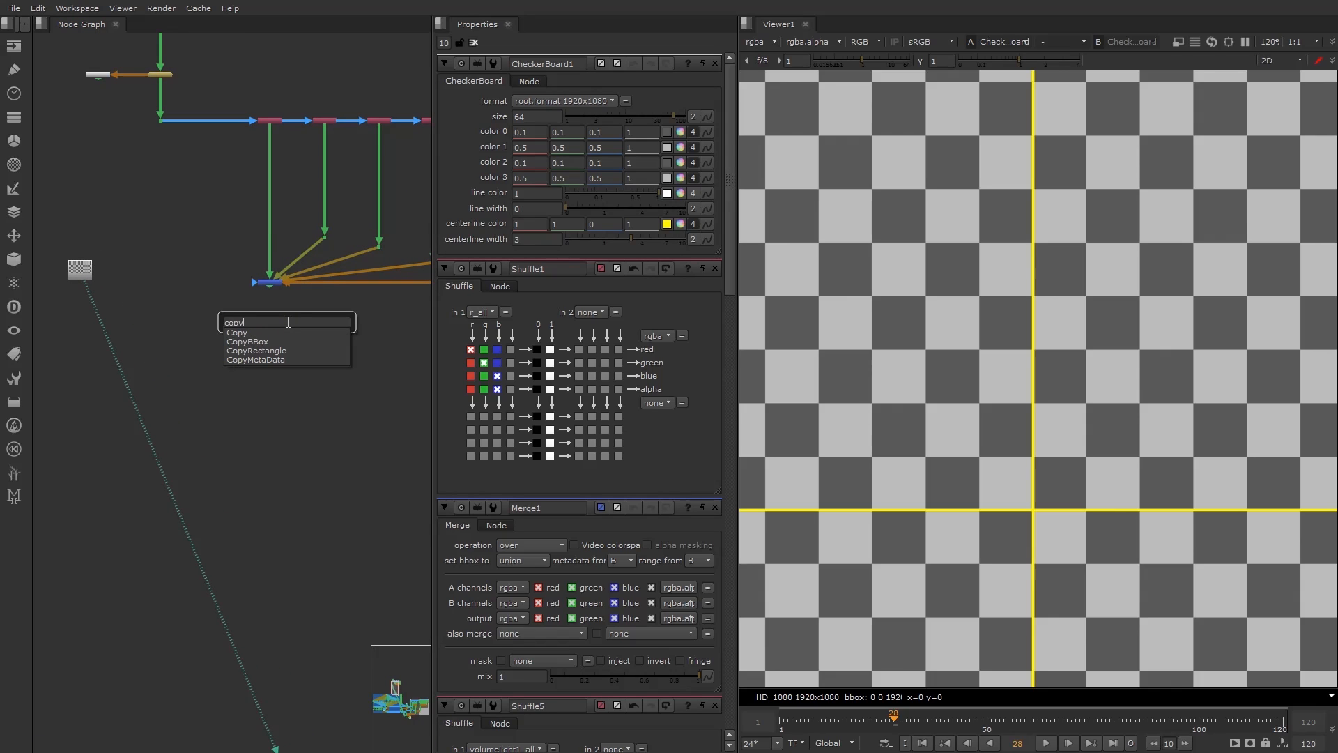
key(Return)
drag(287, 322, 239, 357)
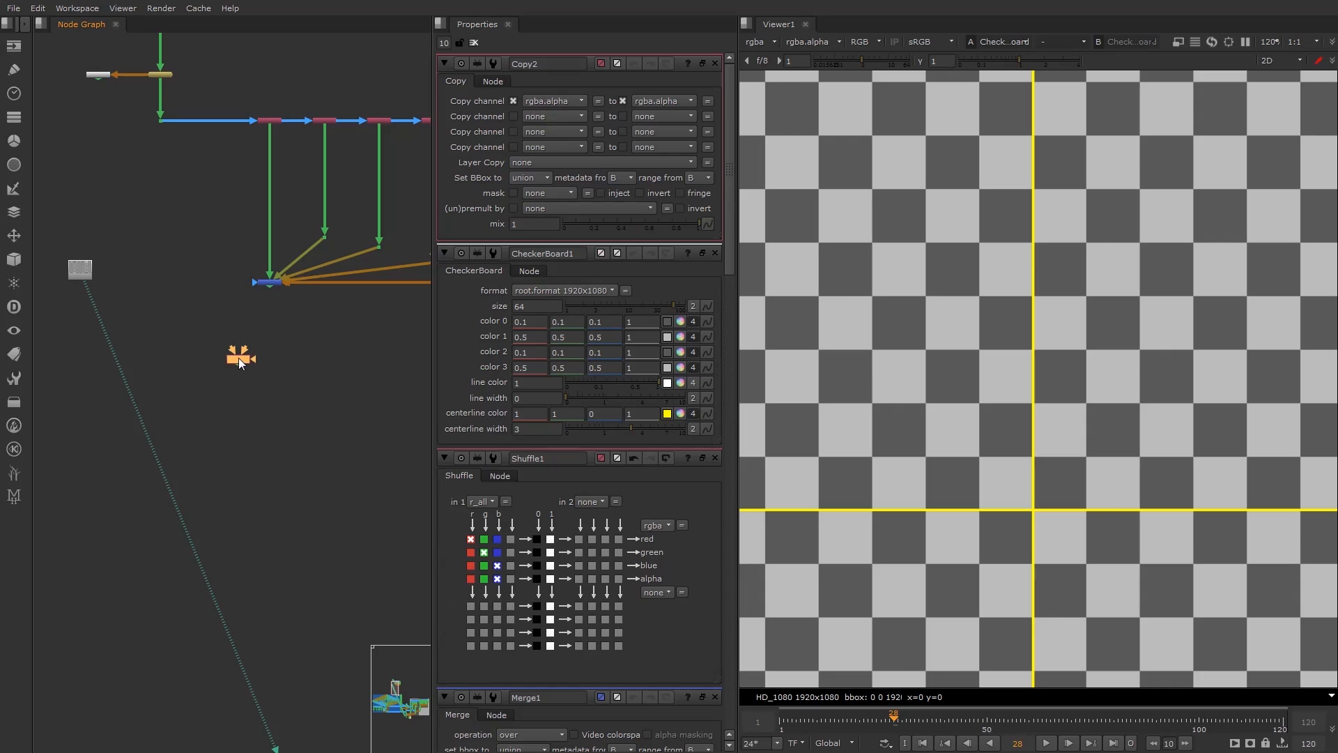
Connect the Copy node's A input to the source Dot through a new elbow Dot, and its B input to the explosion's Merge.
scroll(265, 354, up, 4)
click(265, 354)
scroll(268, 330, down, 3)
middle_drag(268, 331, 250, 441)
scroll(250, 446, up, 2)
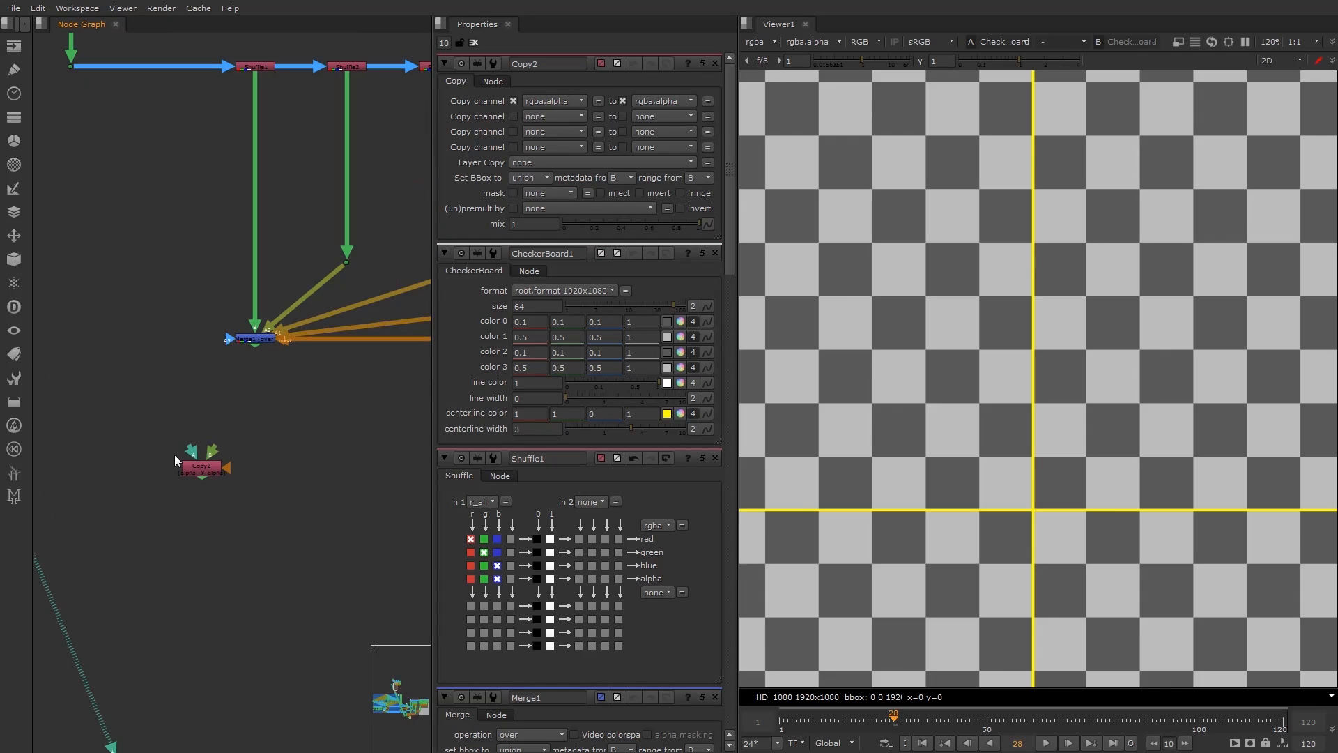
drag(194, 455, 107, 80)
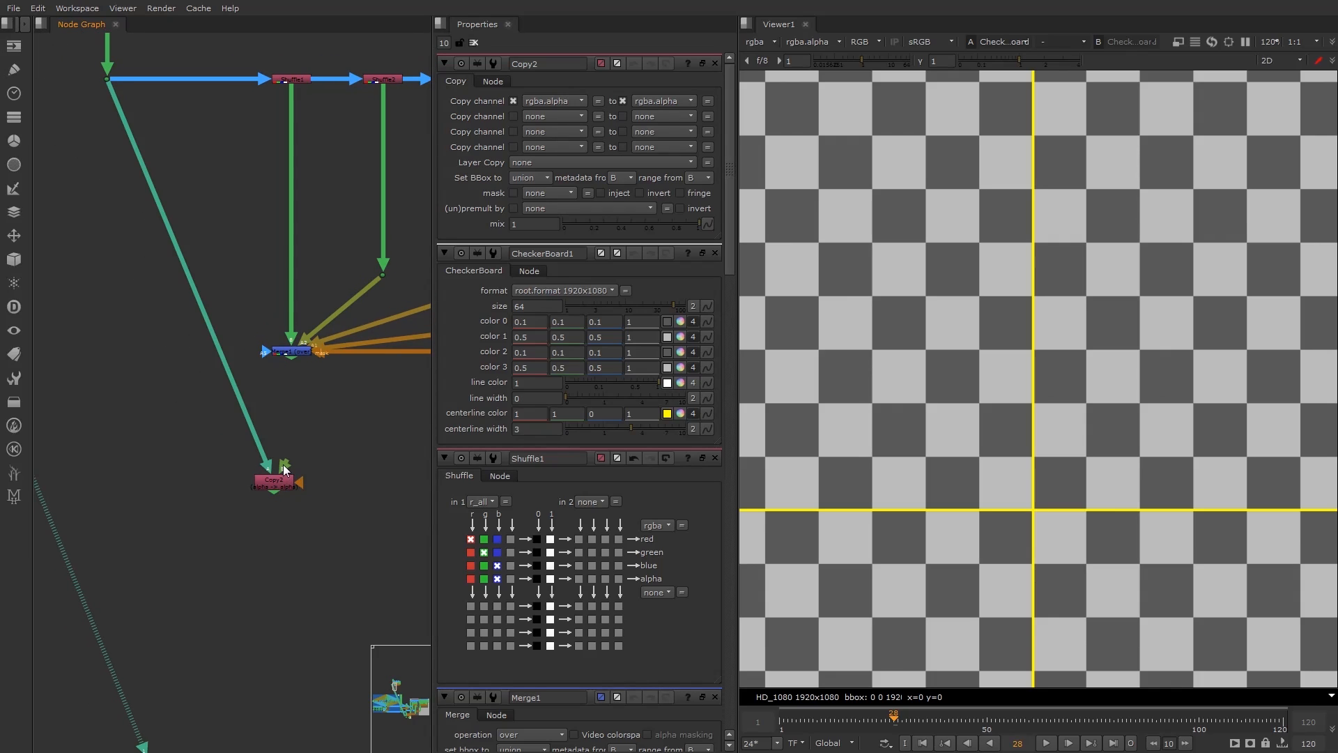
drag(285, 468, 291, 358)
drag(284, 484, 303, 489)
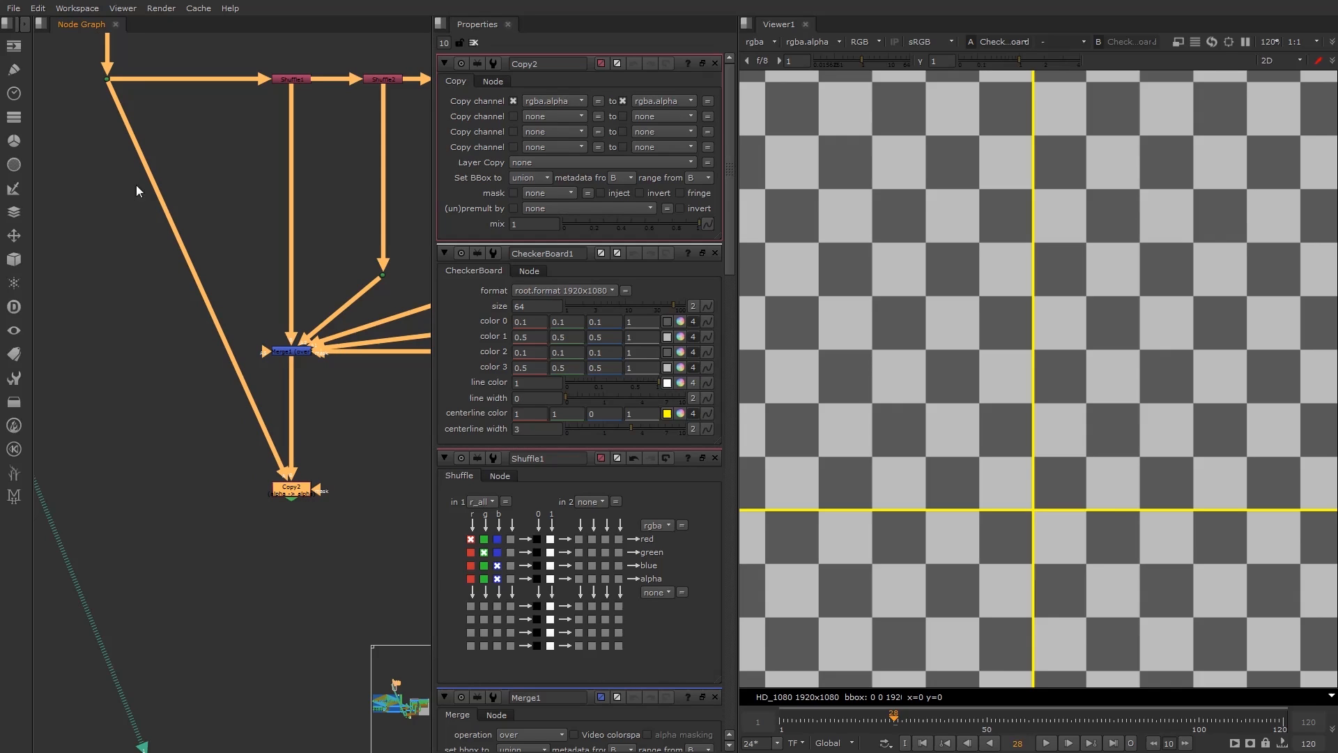
click(308, 431)
ctrl+drag(198, 279, 107, 486)
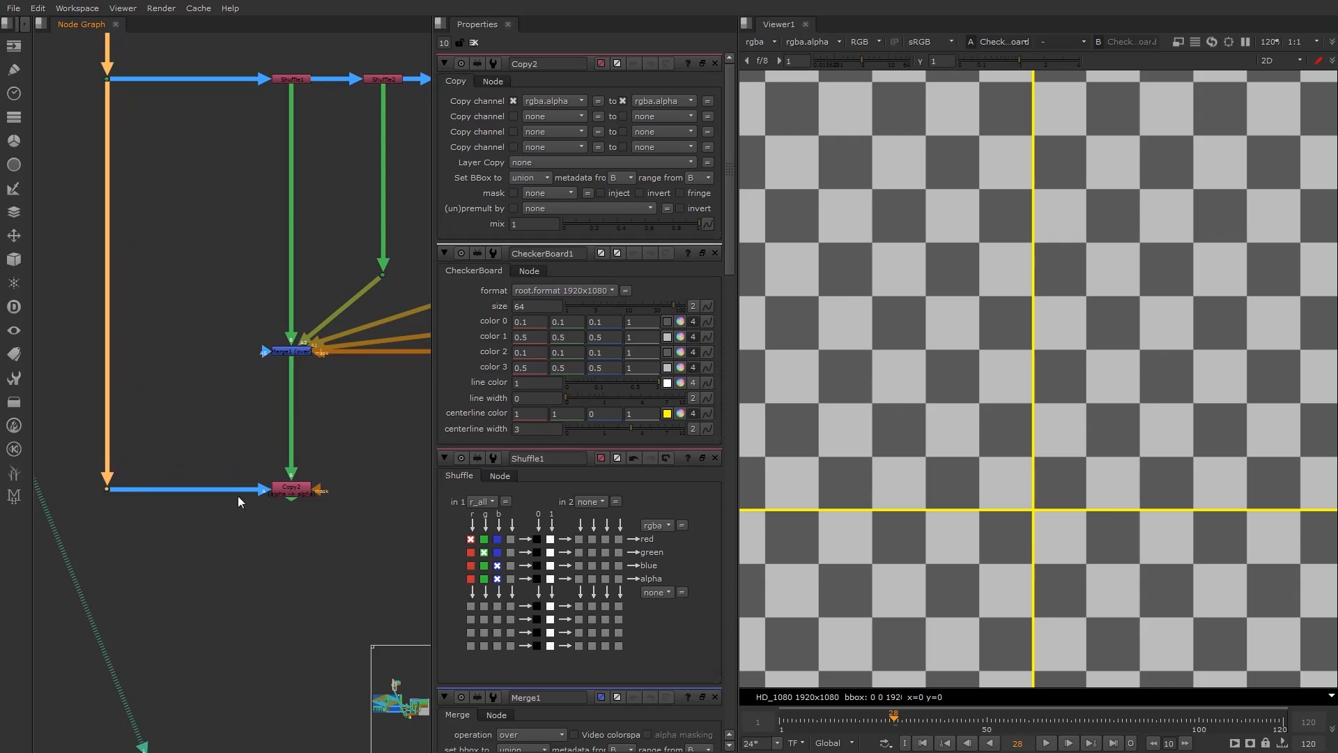
View the Copy node, inspect its alpha channel and switch the viewer back to colour.
click(286, 489)
key(1)
key(a)
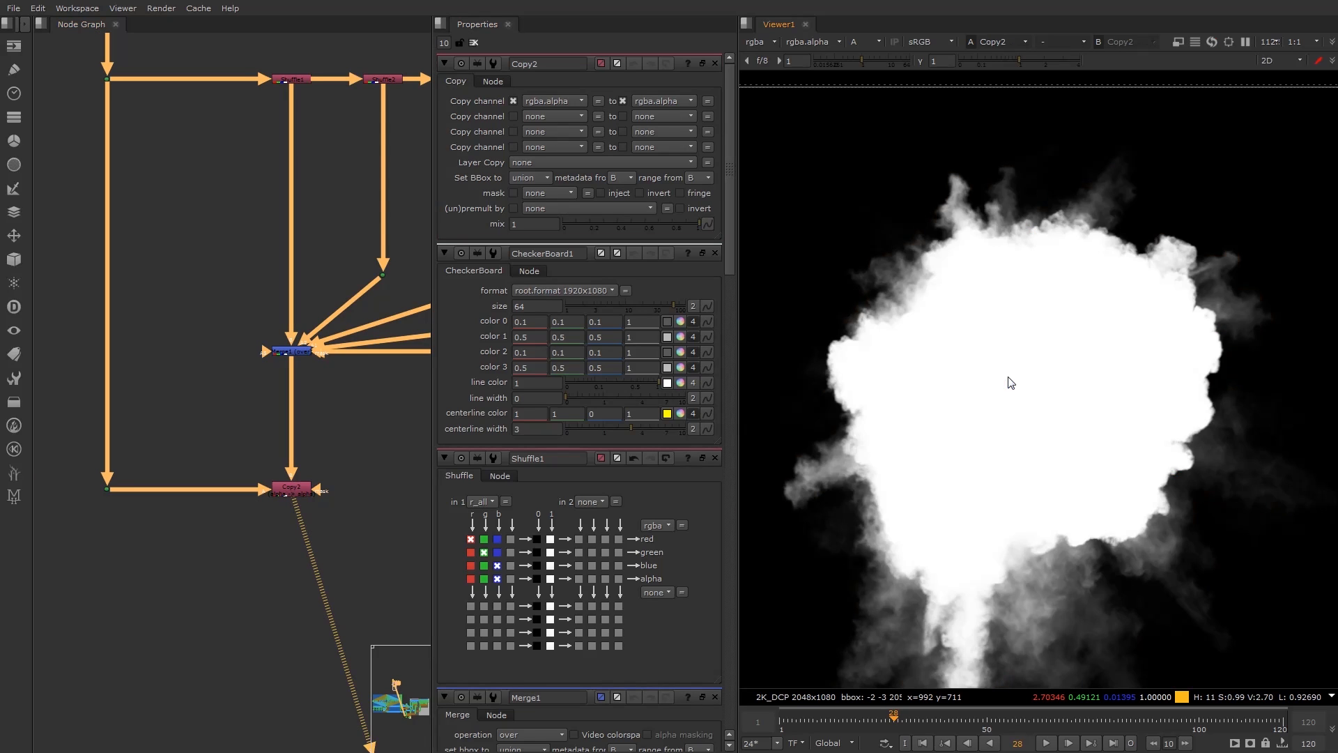
key(a)
key(a)
key(a)
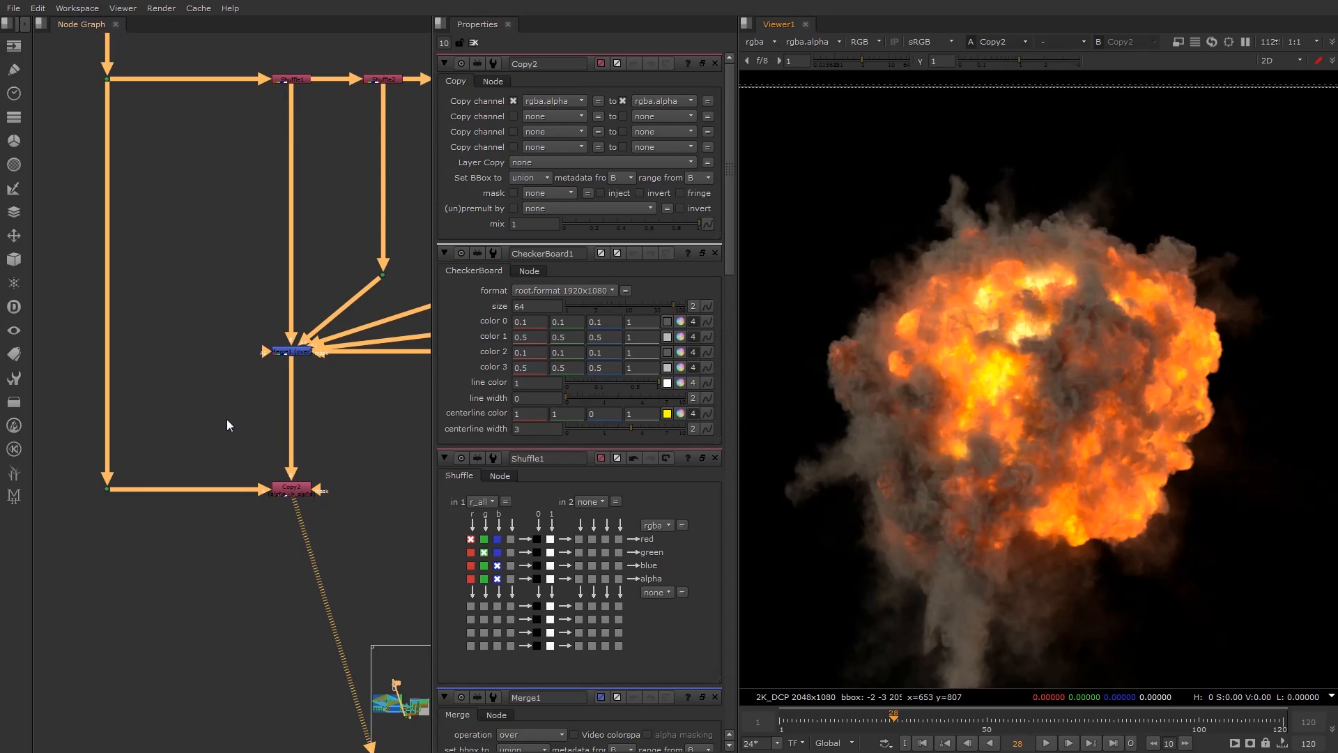
Add a Merge node that places the Copy result over the CheckerBoard and view the composite.
scroll(184, 598, down, 3)
middle_drag(184, 597, 255, 418)
click(294, 429)
key(m)
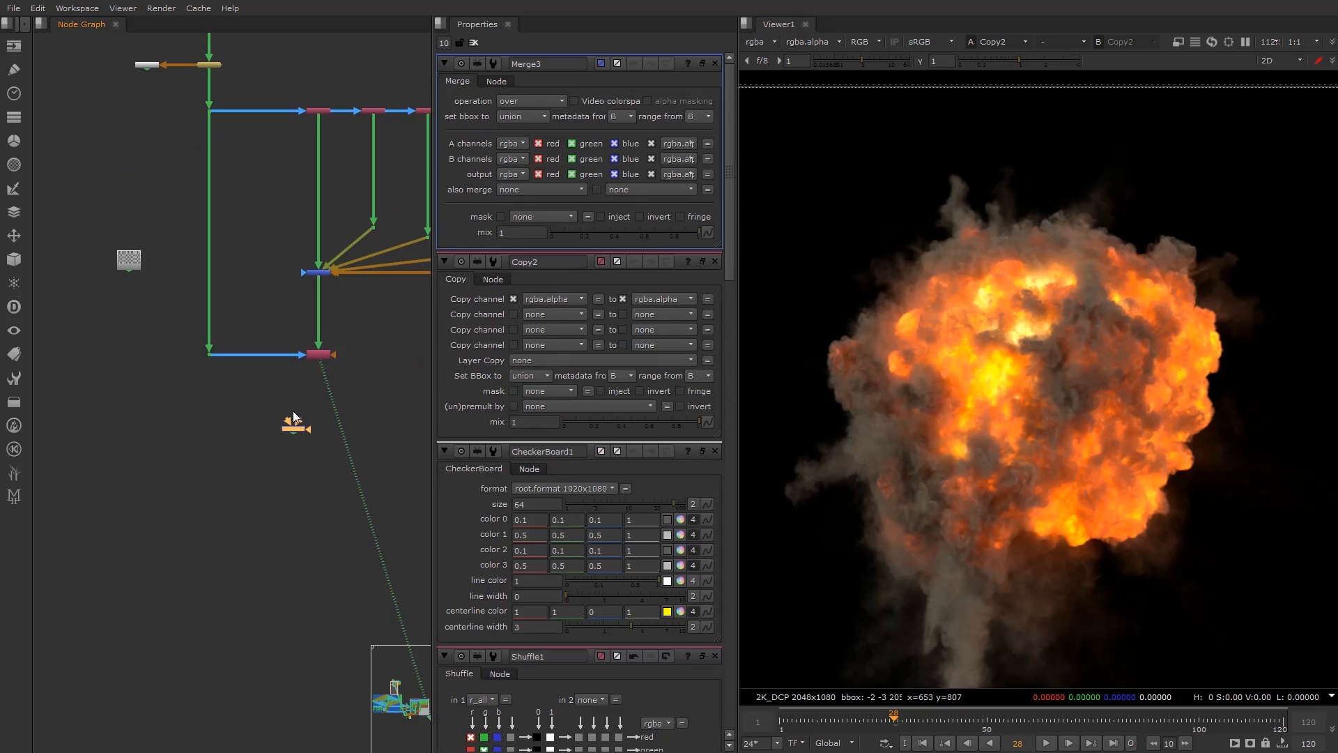
drag(303, 392, 318, 356)
drag(304, 428, 149, 262)
click(141, 439)
key(1)
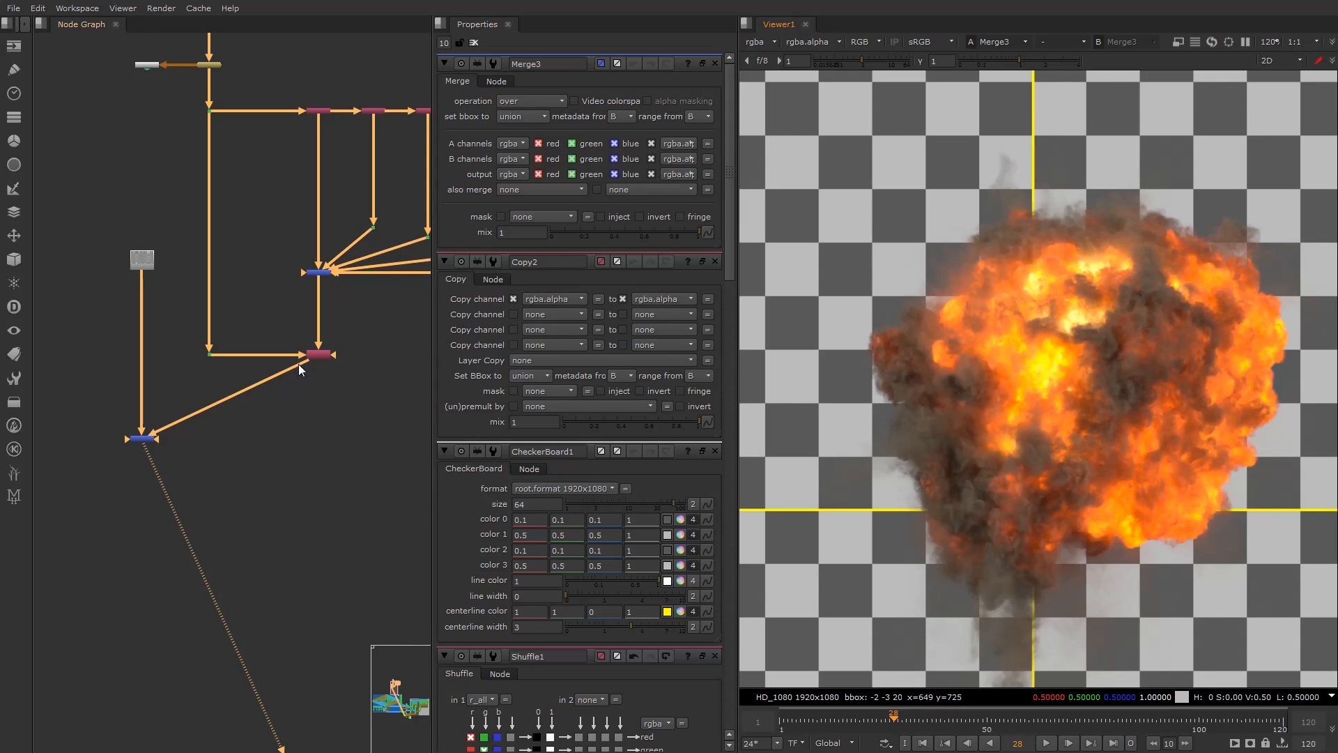
Delete the test Merge node and the CheckerBoard.
mouse_move(301, 368)
mouse_down()
mouse_move(317, 274)
mouse_move(319, 354)
mouse_up()
click(294, 492)
drag(84, 388, 184, 478)
key(Delete)
key(Delete)
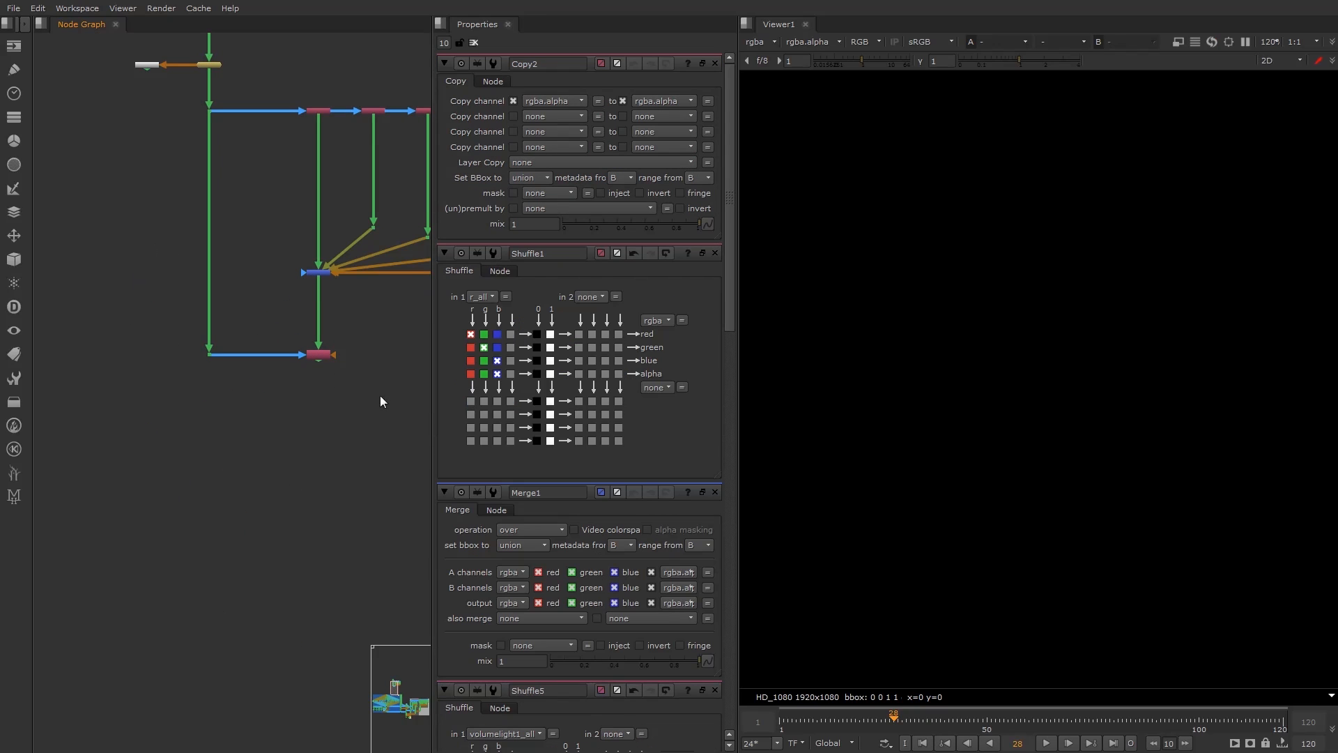
Move the explosion's source Read column with its attached nodes and Dots closer to the Shuffle nodes.
scroll(354, 377, down, 2)
middle_drag(354, 352, 280, 383)
drag(67, 72, 230, 446)
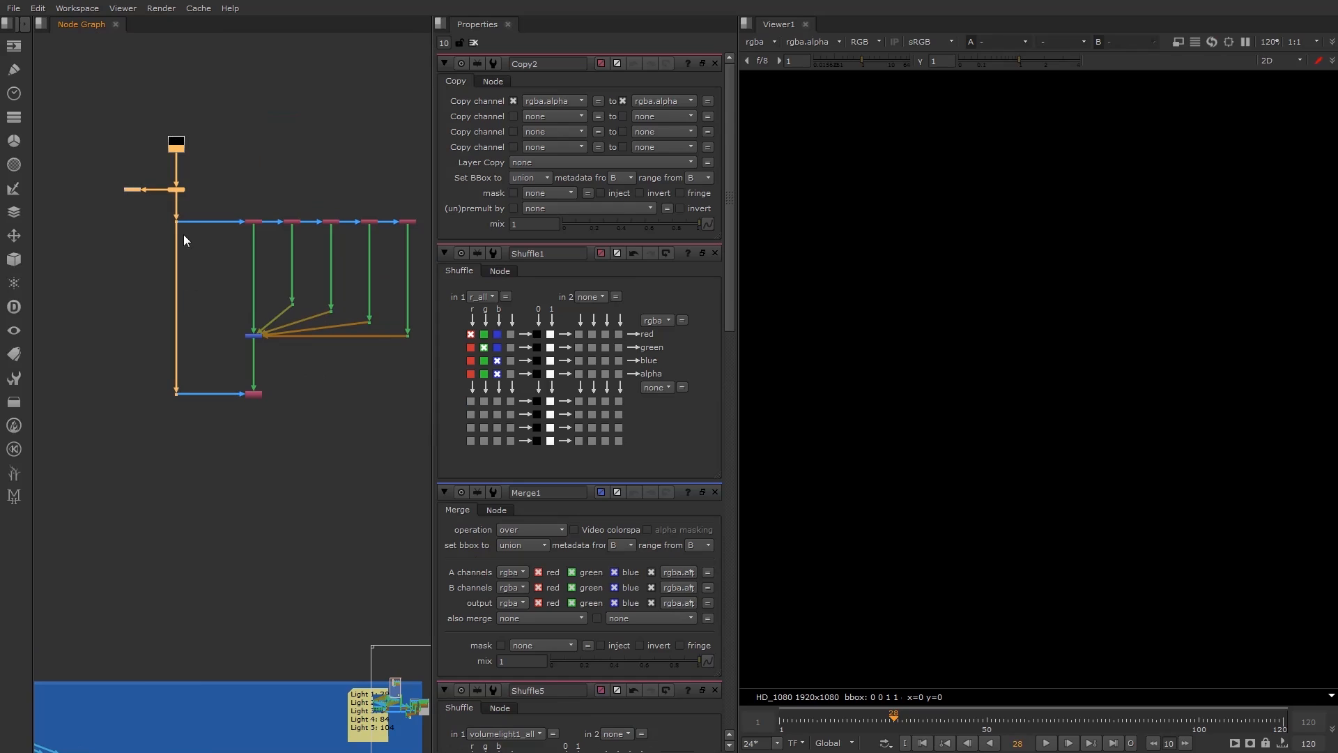
drag(177, 191, 193, 191)
click(337, 308)
middle_drag(340, 316, 246, 286)
scroll(245, 287, down, 1)
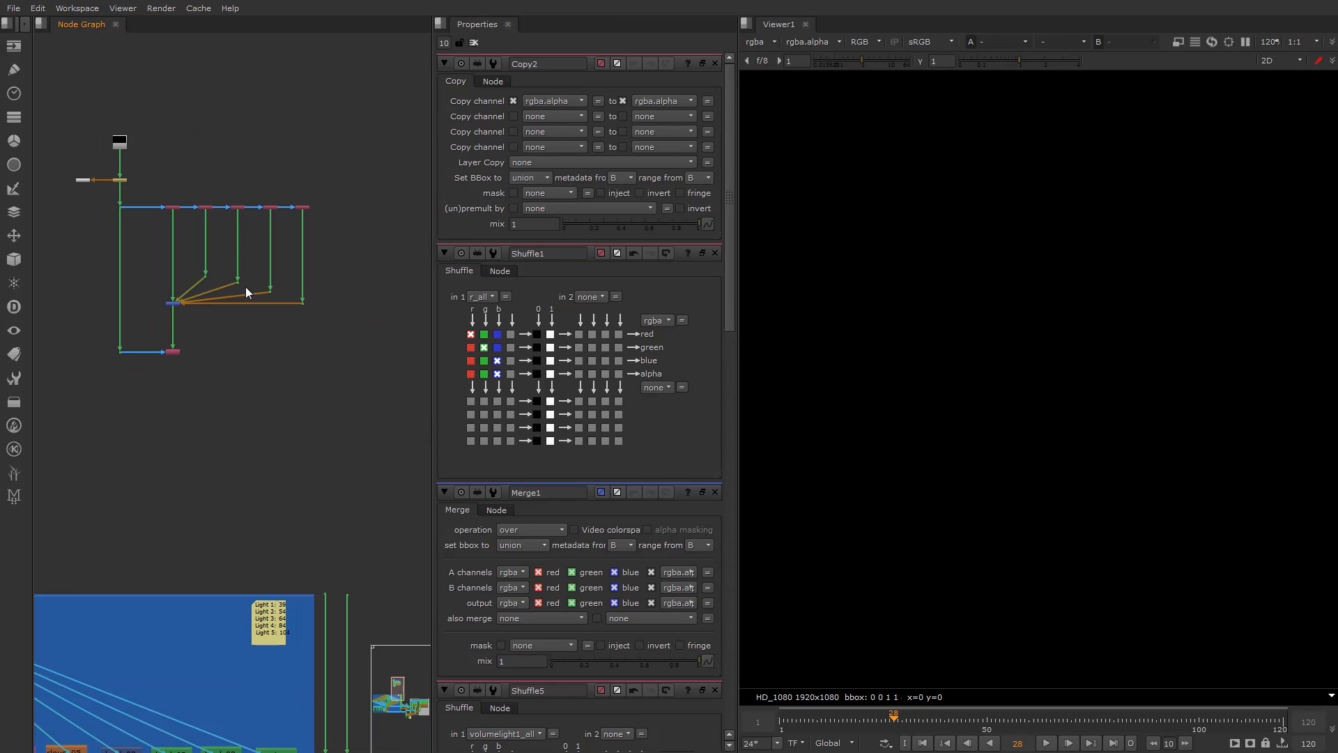
Display the Copy node in the viewer with the whole explosion in frame.
middle_drag(215, 347, 232, 346)
click(193, 347)
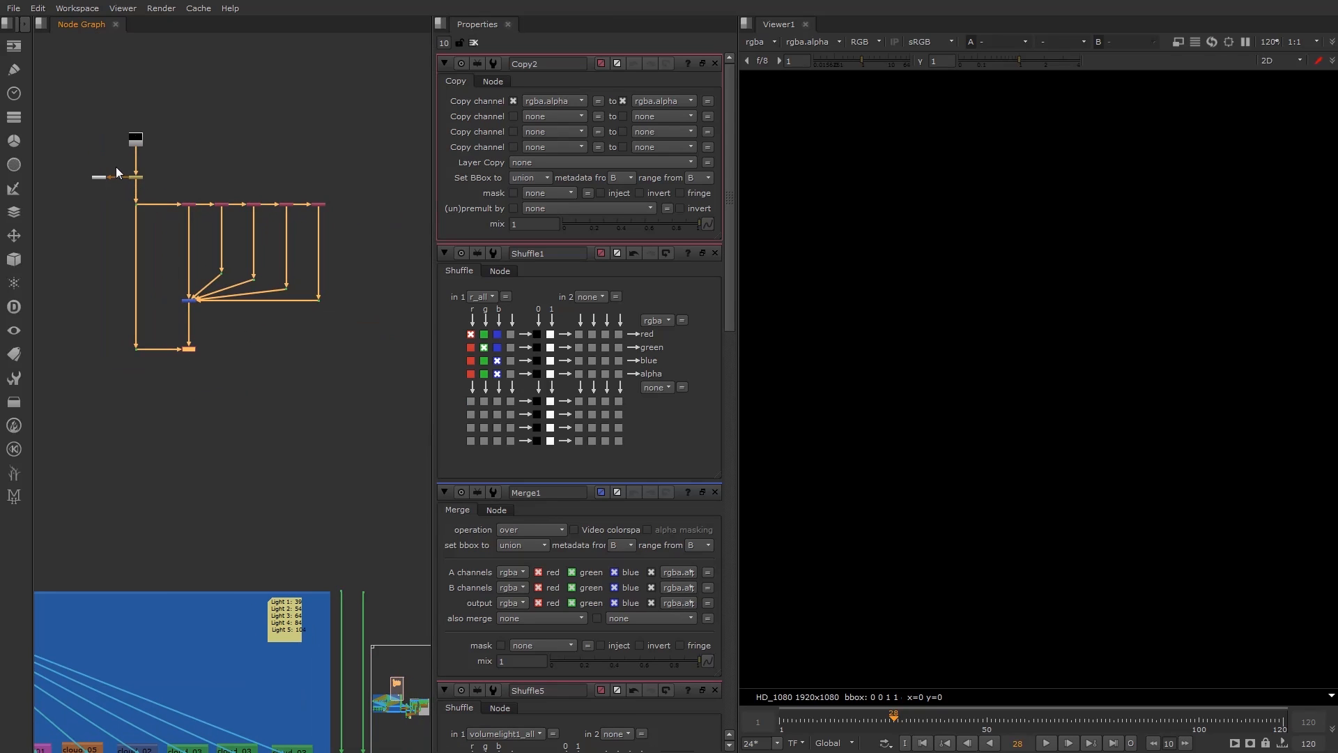
scroll(198, 386, up, 3)
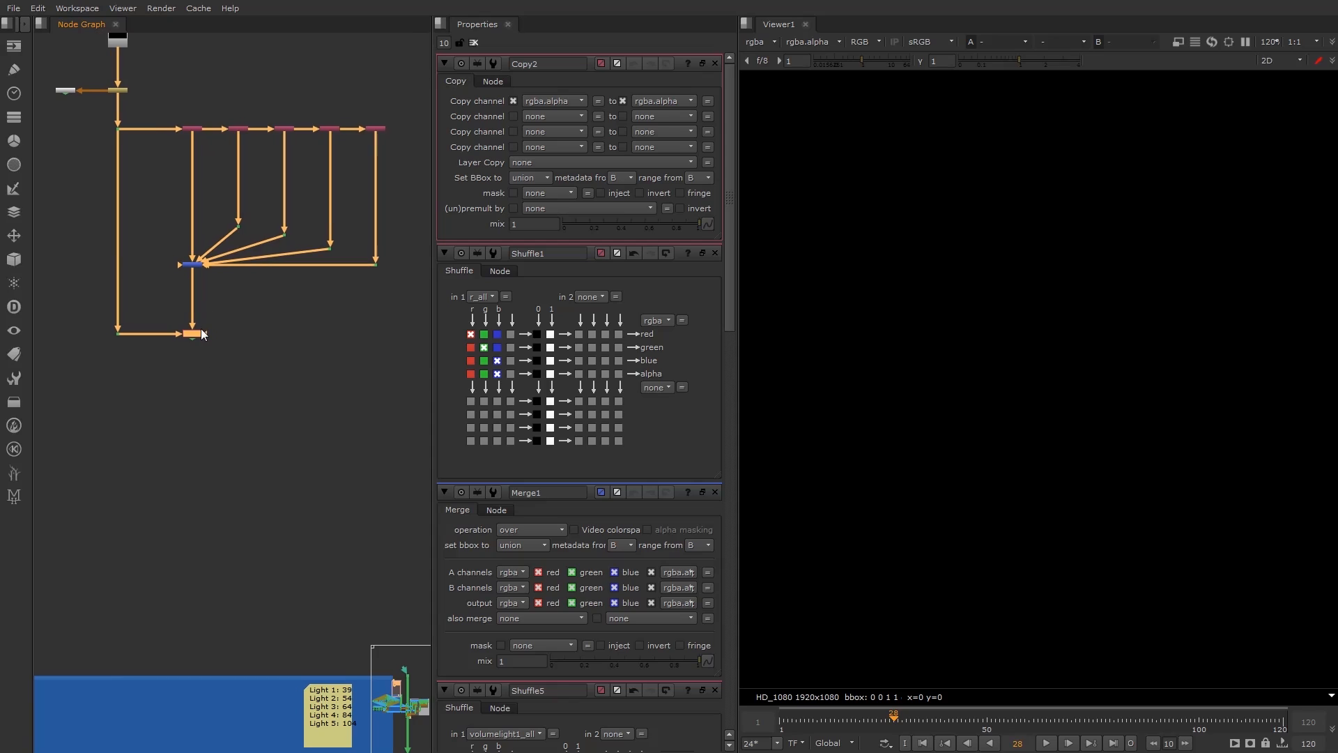
key(1)
scroll(1115, 392, down, 5)
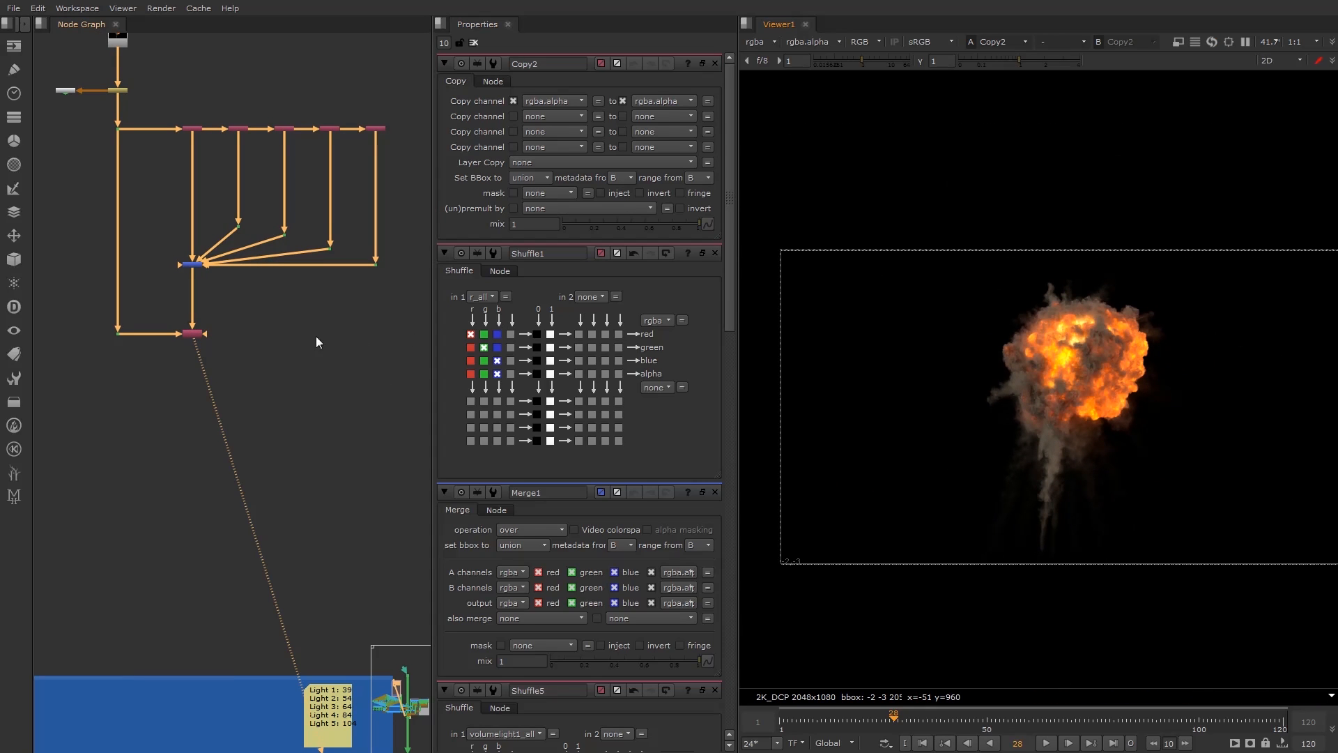
click(223, 348)
key(Tab)
text(crop)
key(Return)
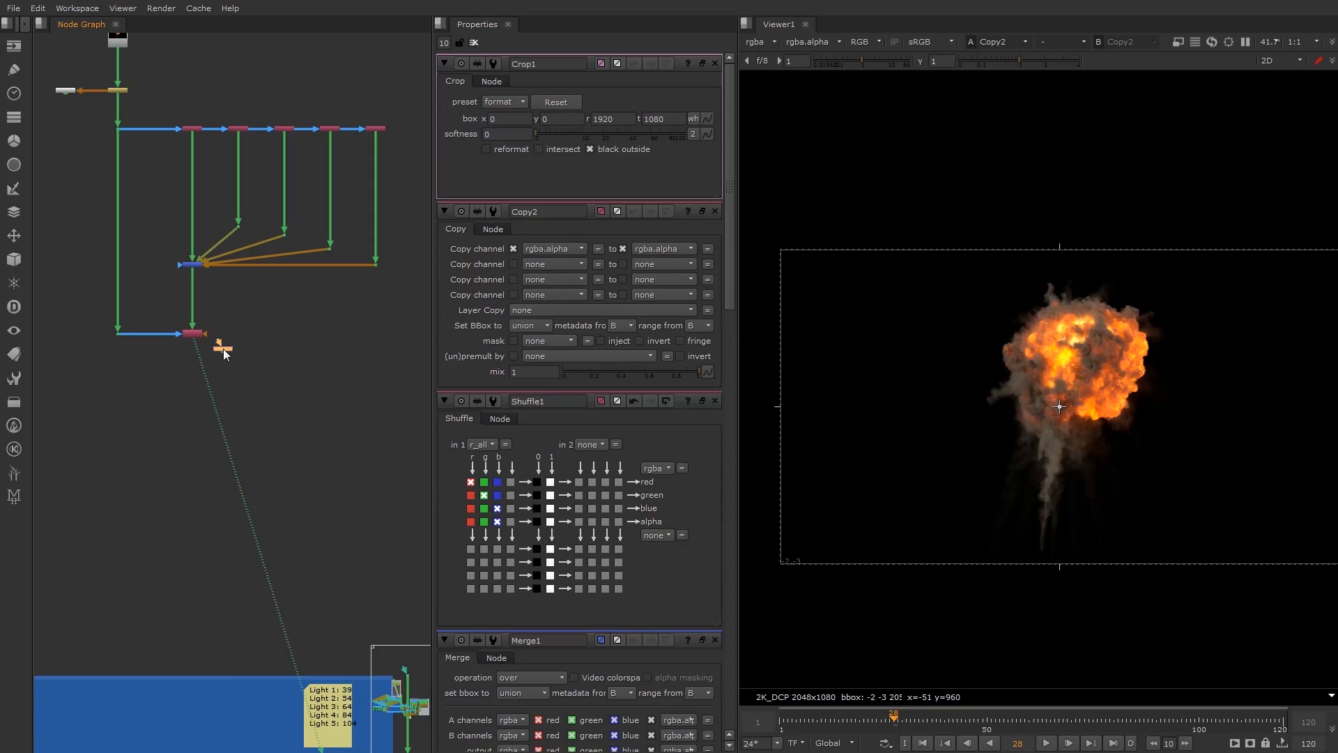
click(203, 363)
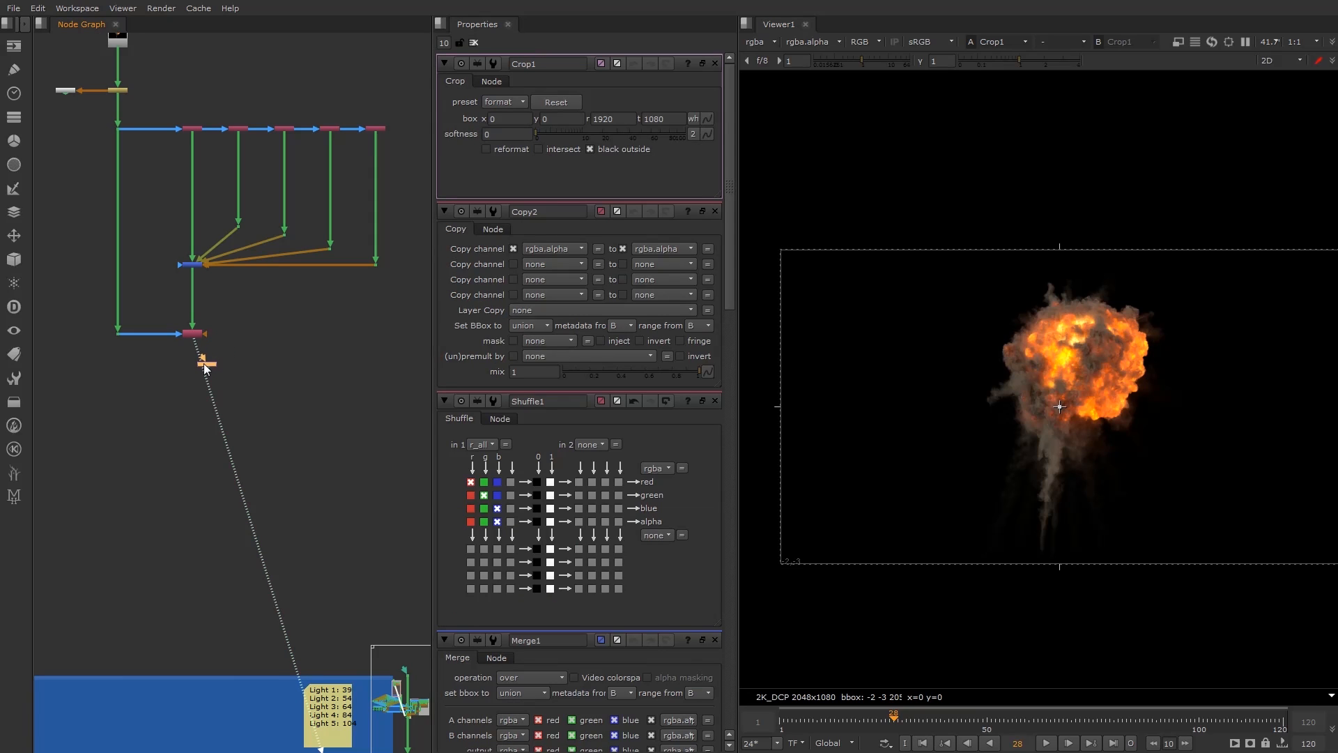
click(274, 315)
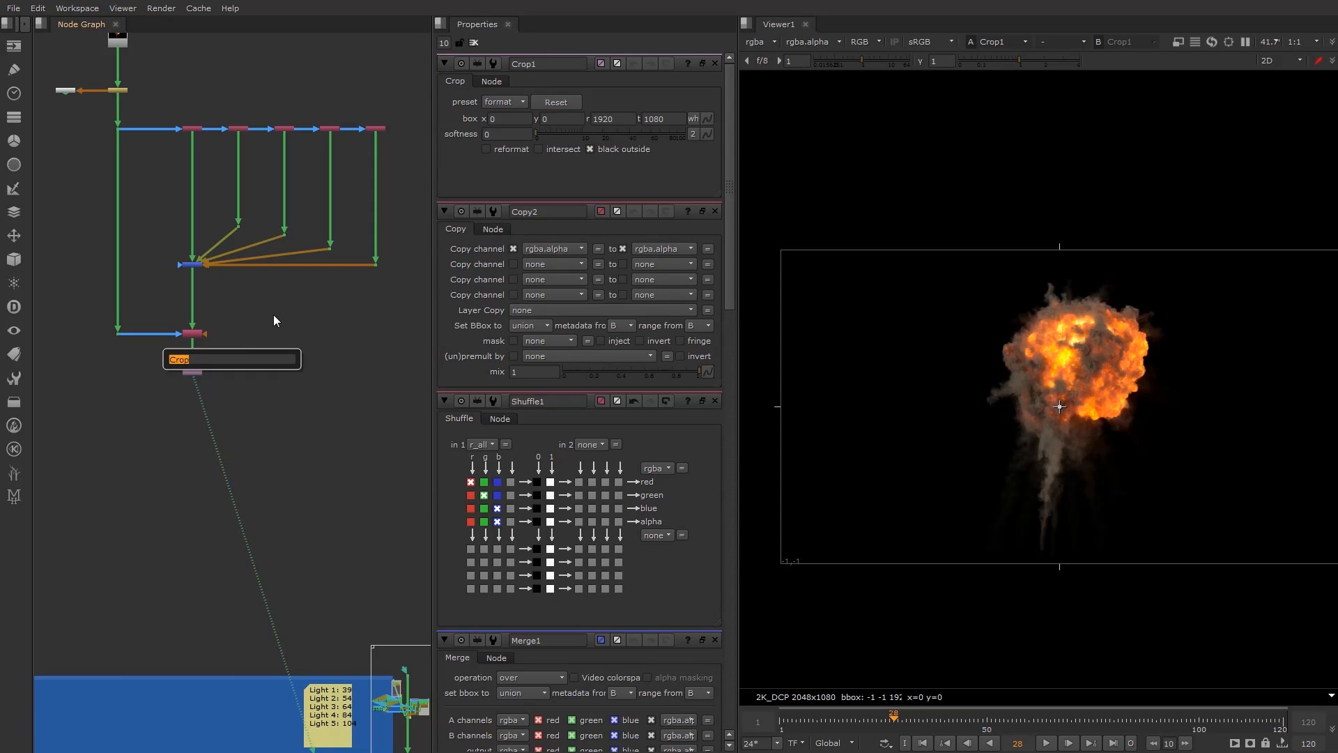
click(274, 315)
ctrl+click(193, 371)
Add a Crop node and insert it directly below the Copy node.
key(Tab)
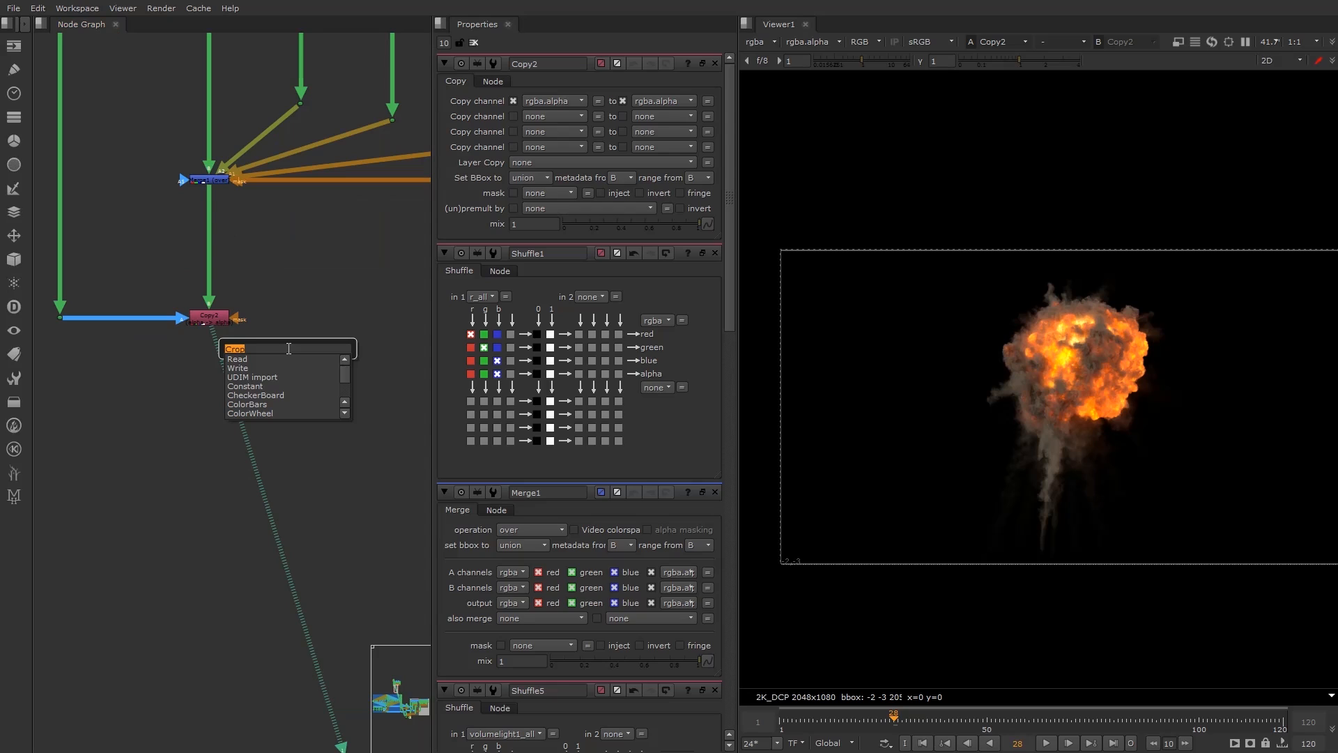
text(crop)
key(Return)
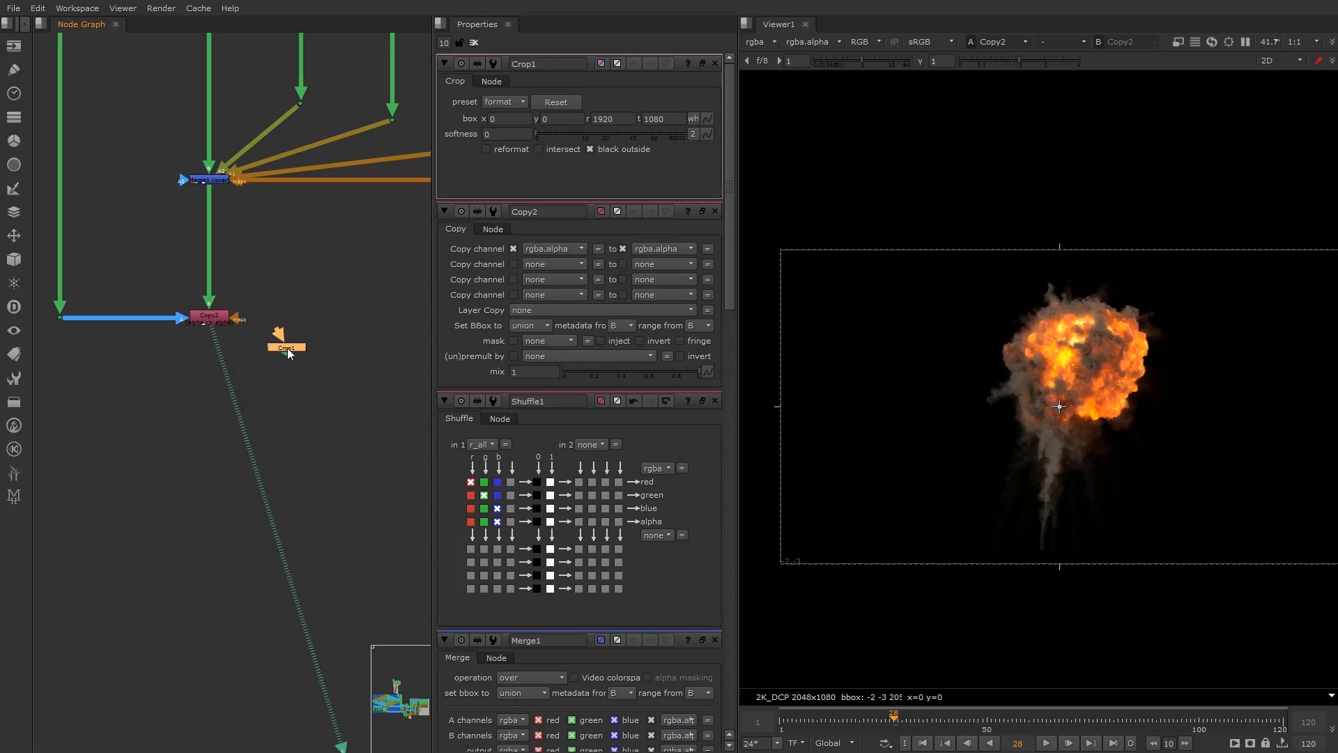
drag(290, 354, 208, 429)
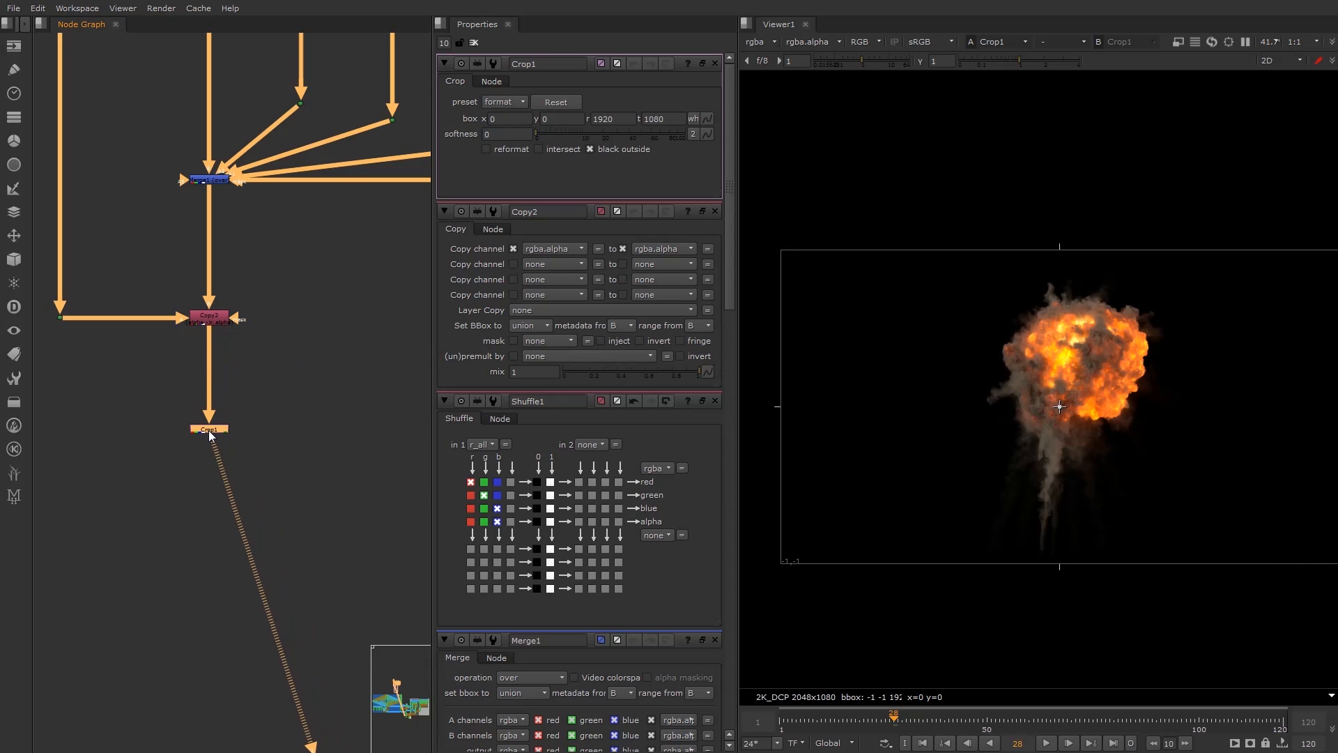
Narrow the Crop box around the explosion to about x 484 and r 1496, checking the fit at frame 40.
drag(780, 407, 934, 406)
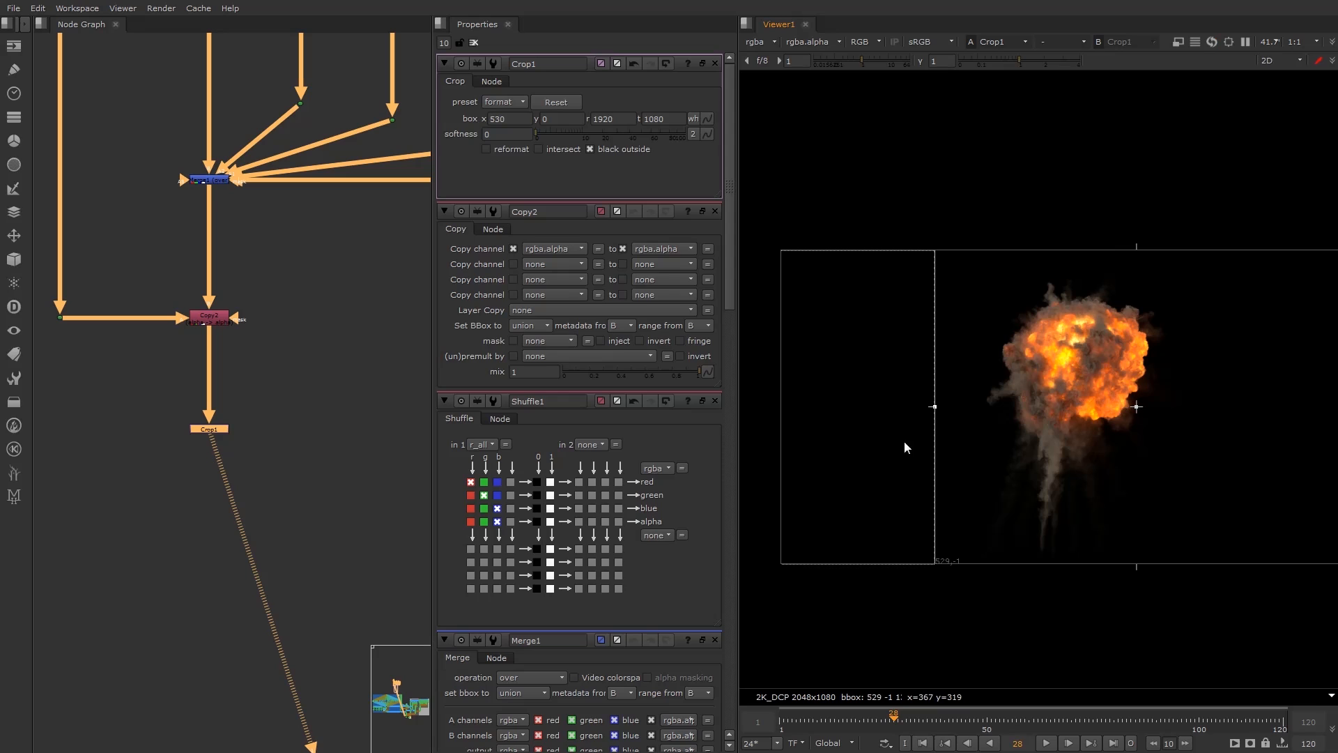
drag(898, 725, 943, 710)
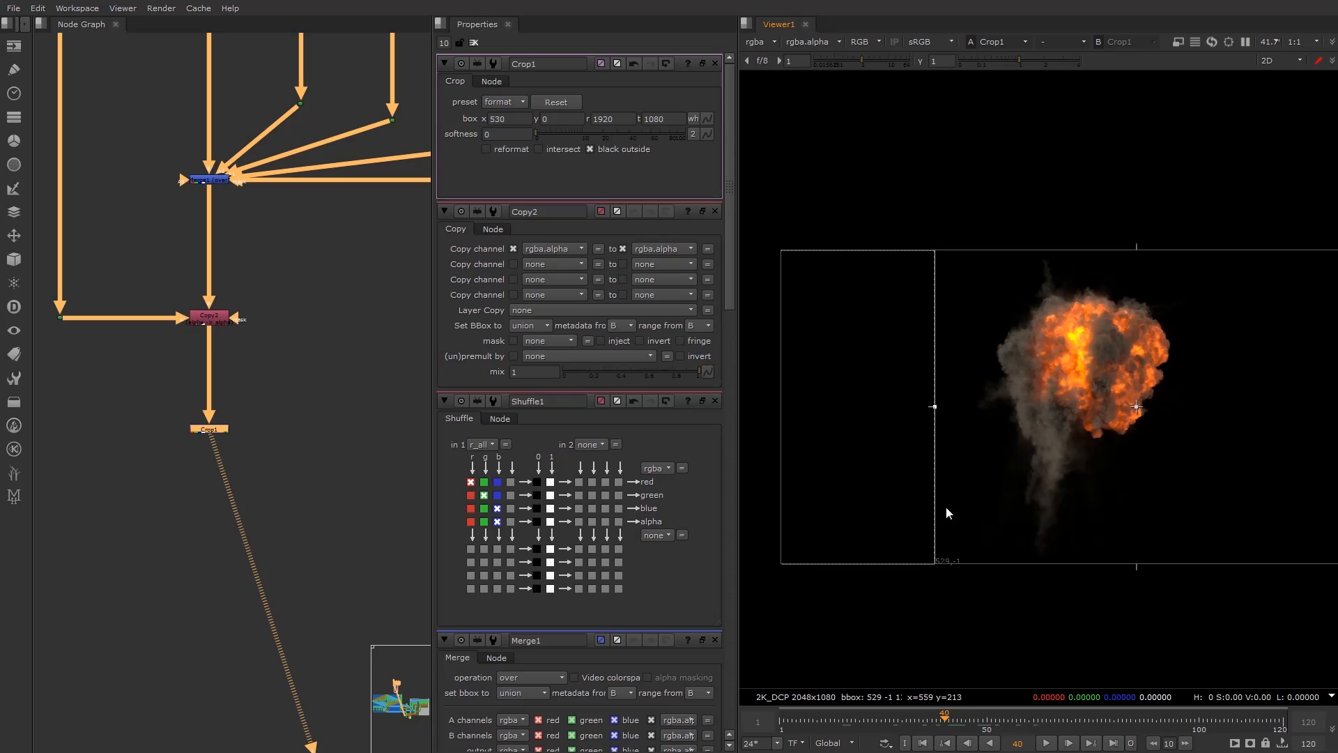
mouse_move(937, 406)
mouse_down()
mouse_move(905, 407)
mouse_move(919, 409)
mouse_up()
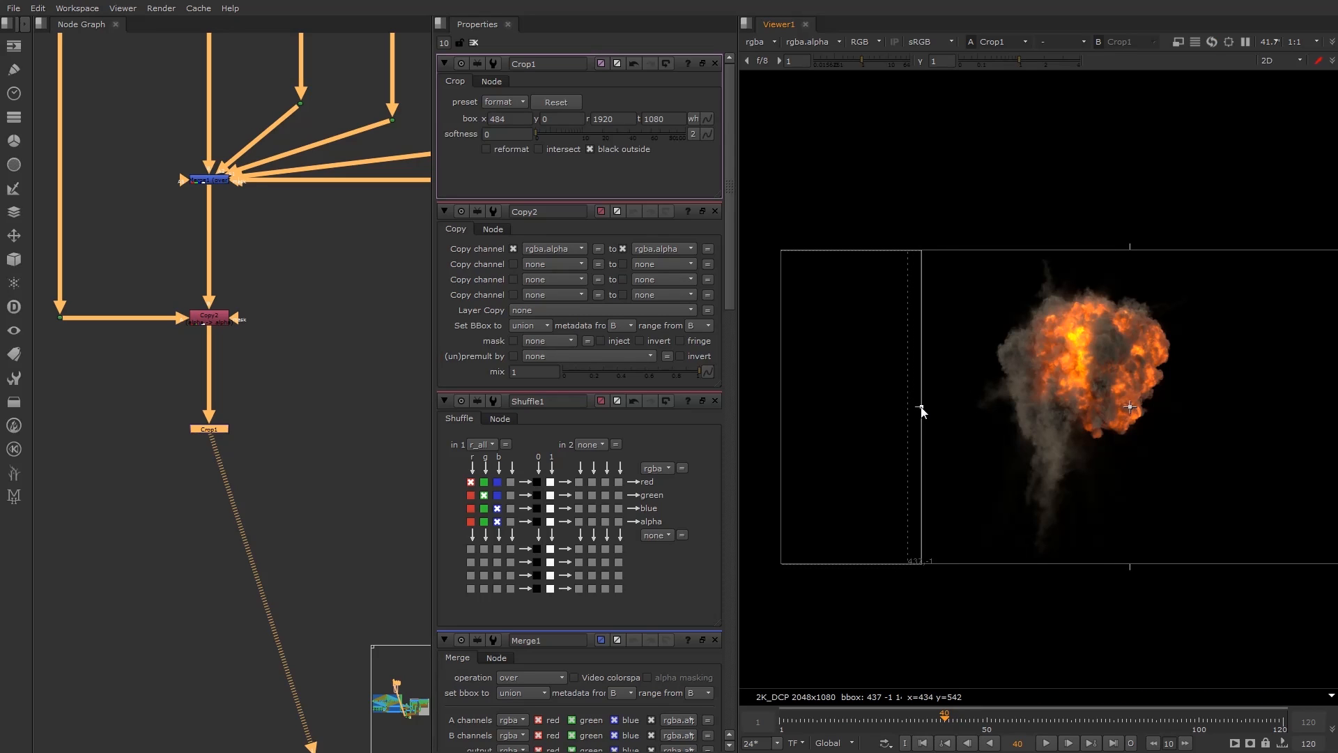
middle_drag(1180, 442, 1046, 457)
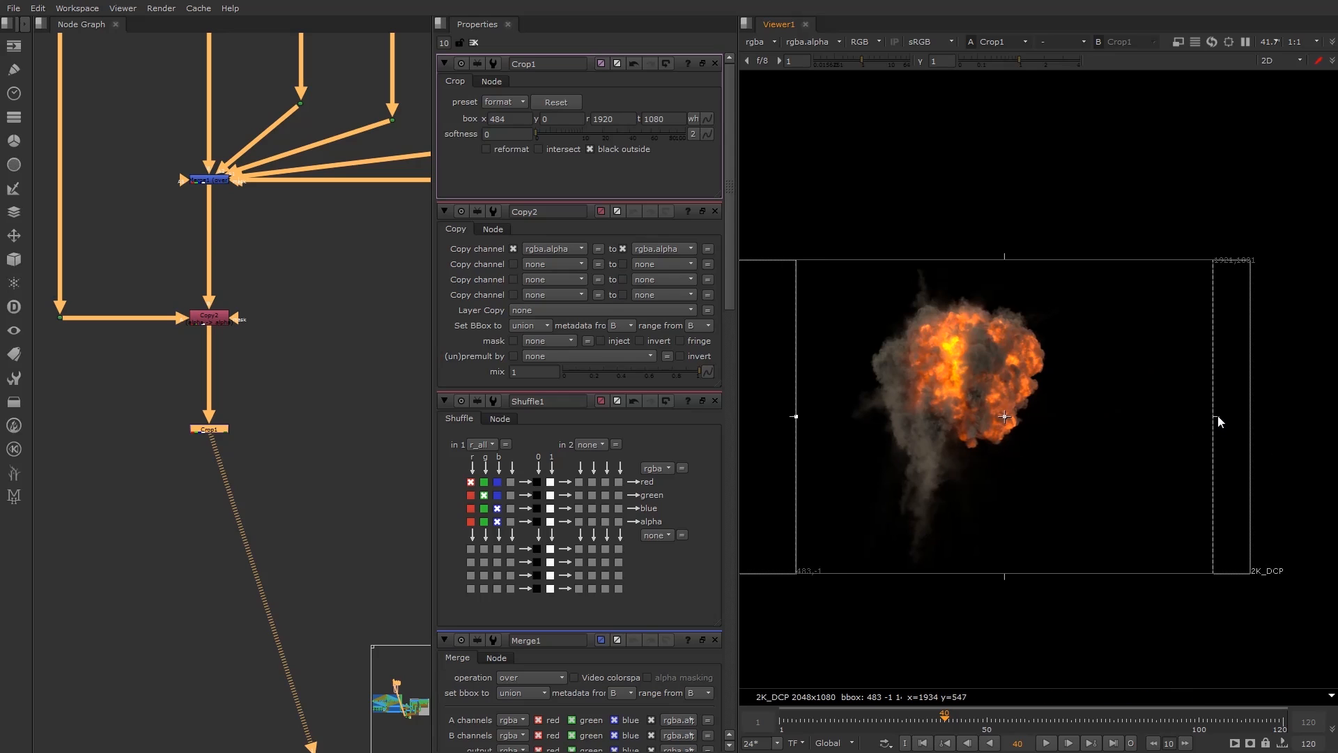
drag(1215, 417, 1096, 426)
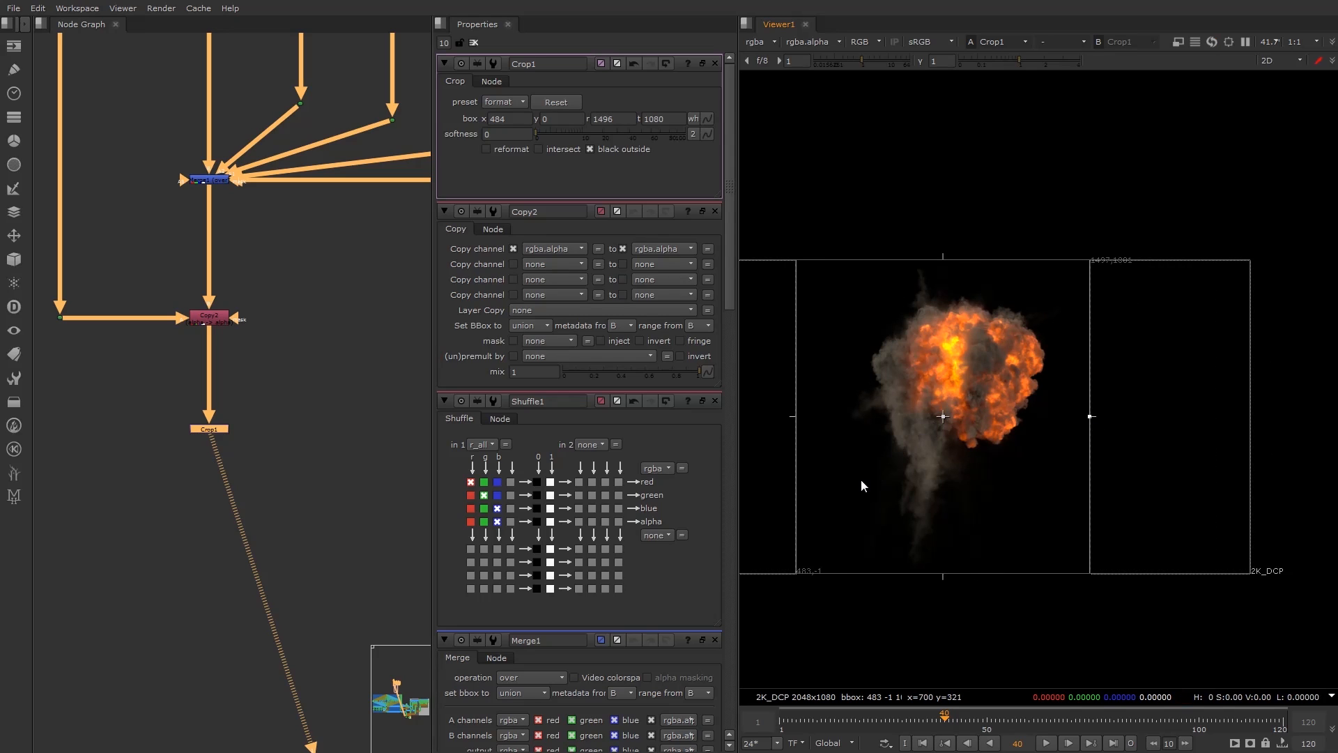
Clear the open property panels and add a Retime node directly below the Crop node.
key(Tab)
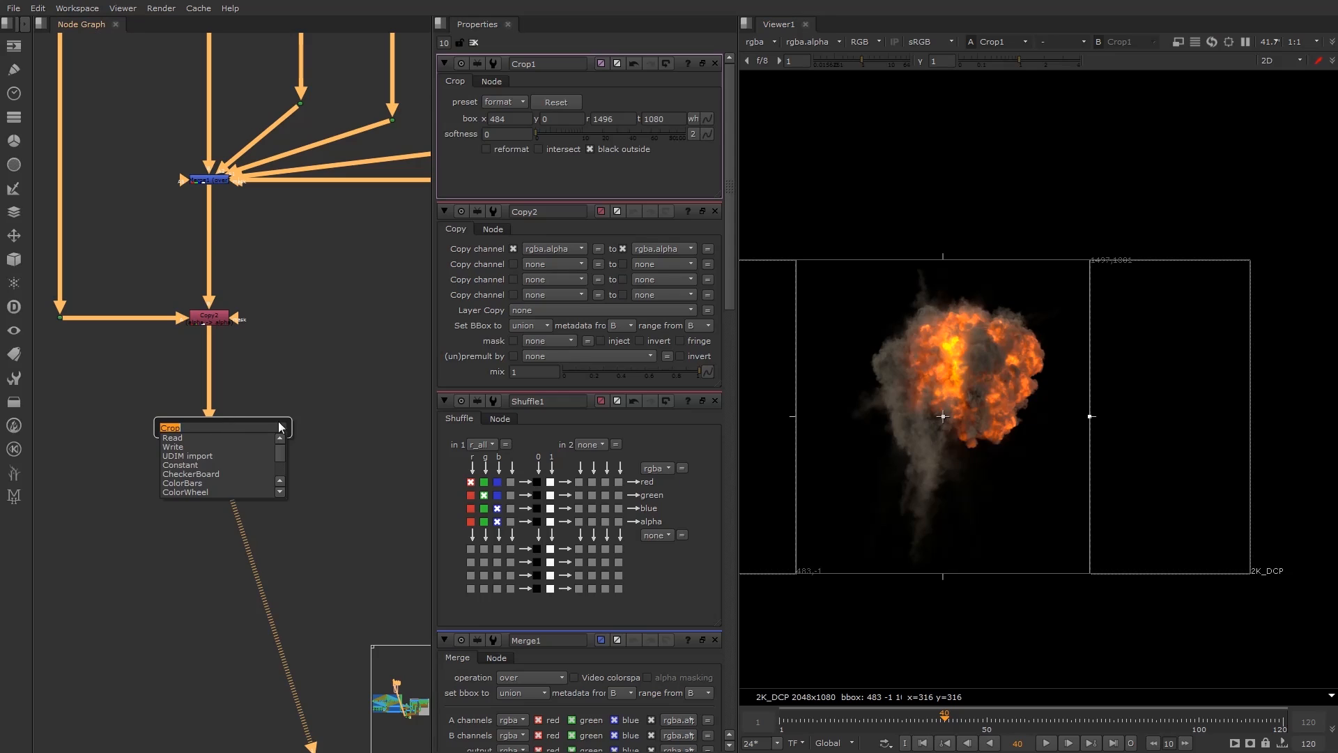
key(Escape)
click(473, 42)
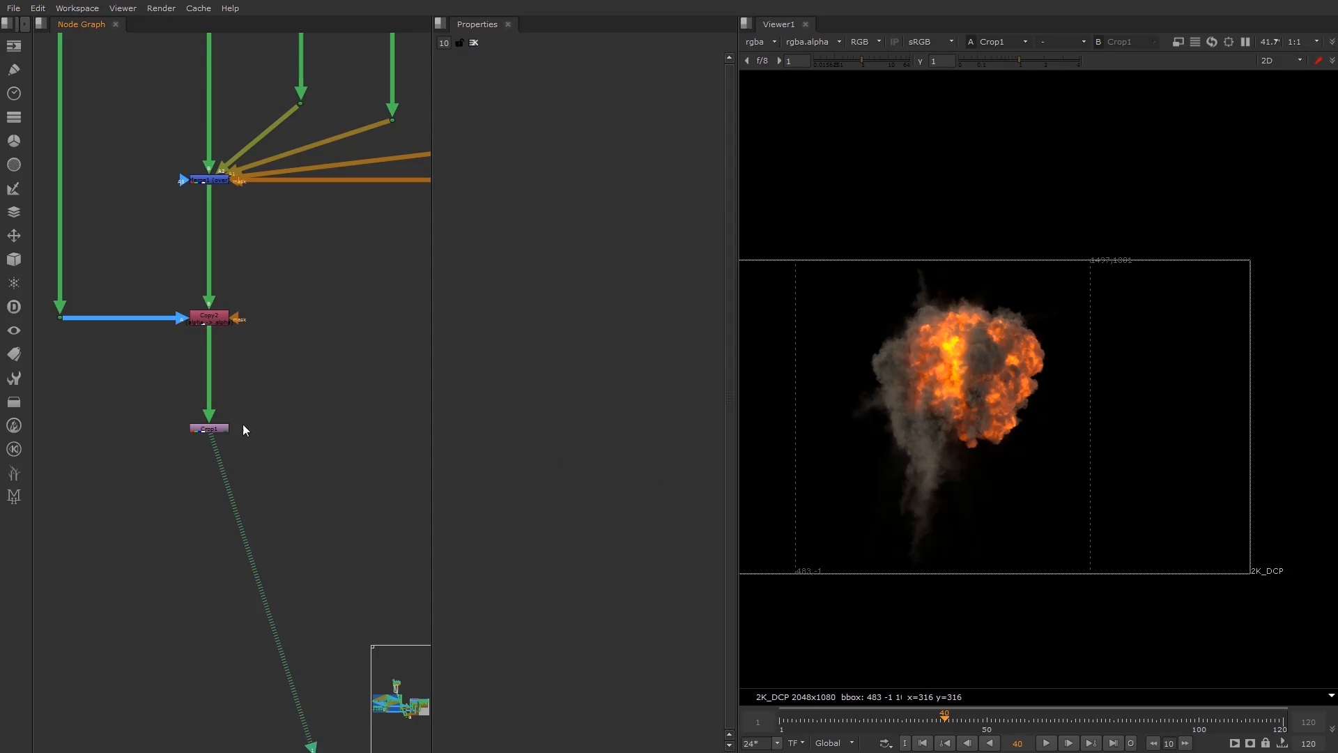
key(Tab)
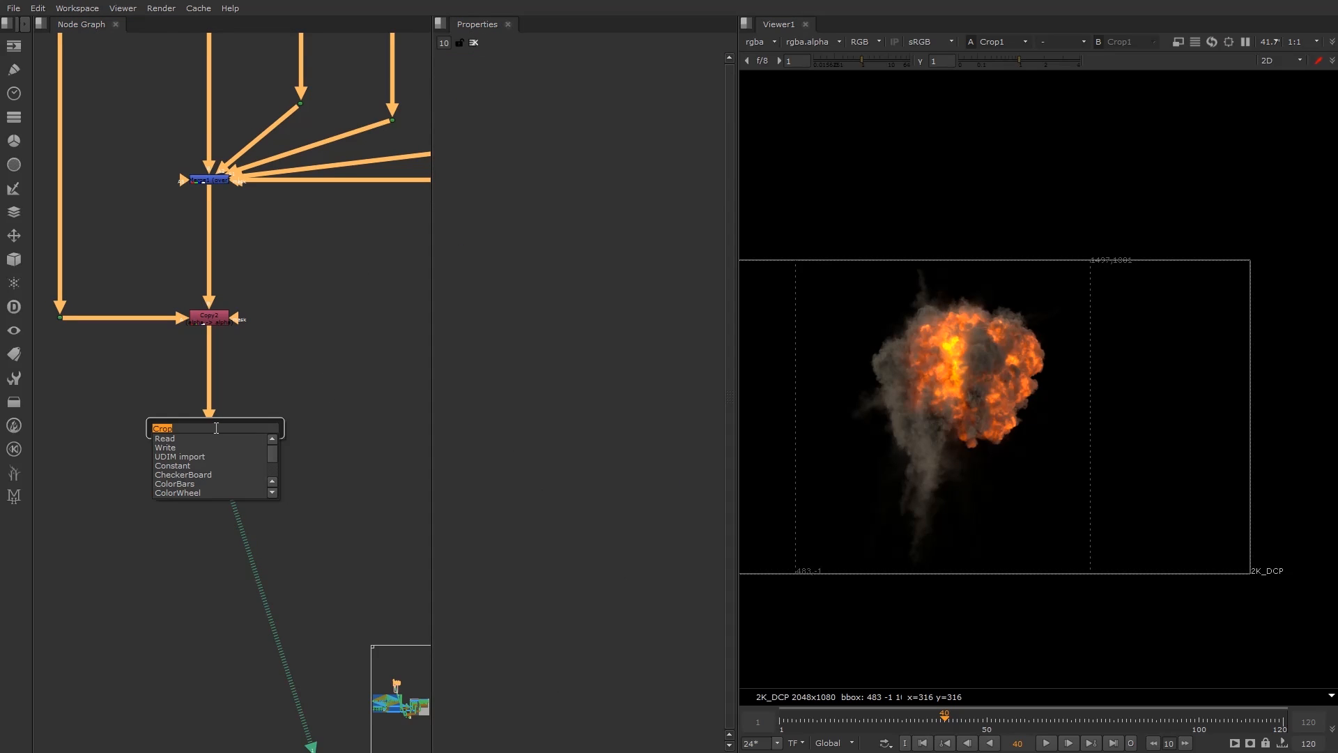
text(ret)
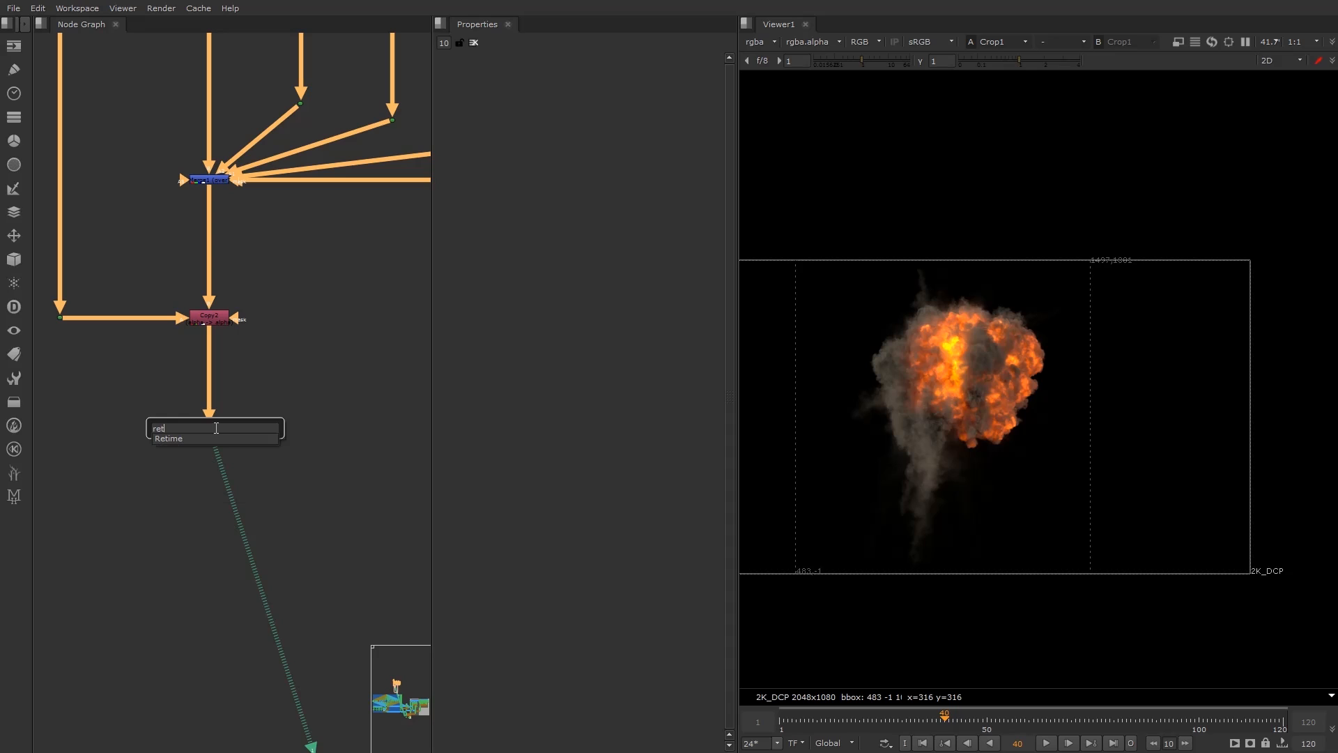
text(im)
key(Return)
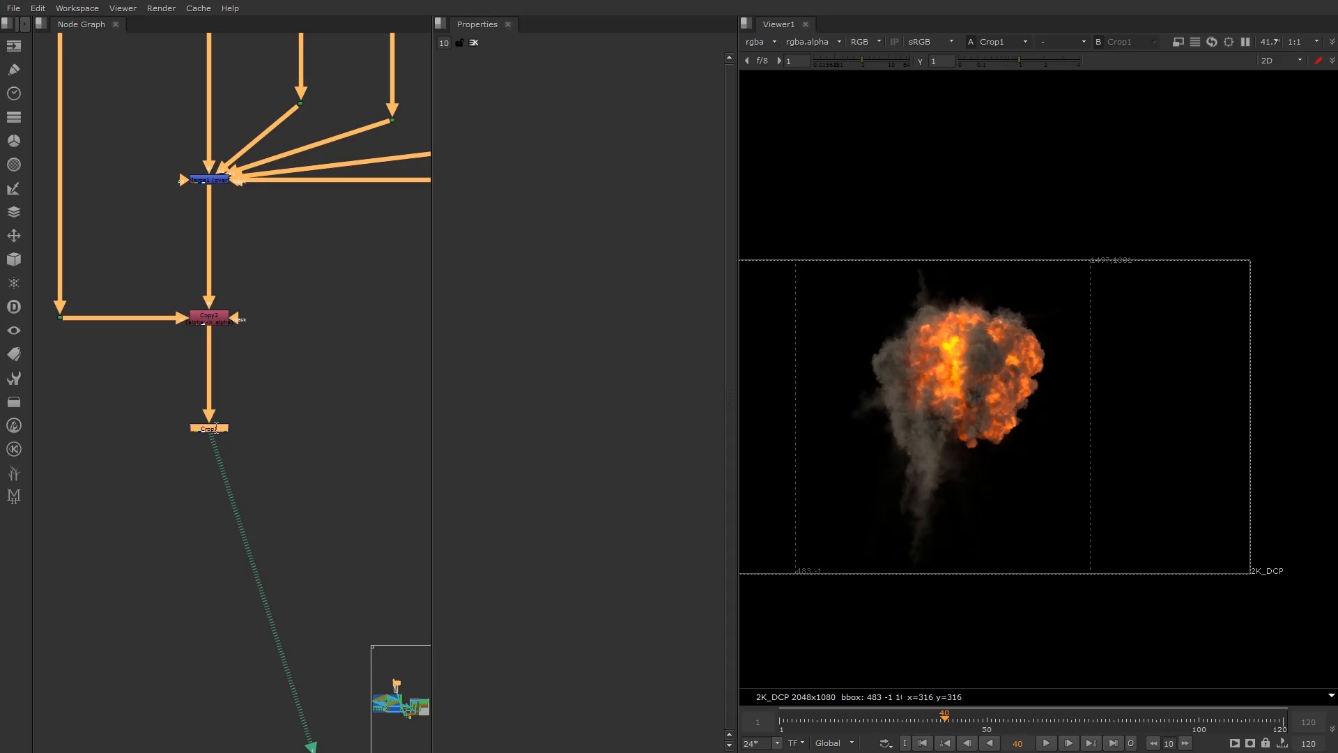
drag(216, 444, 217, 527)
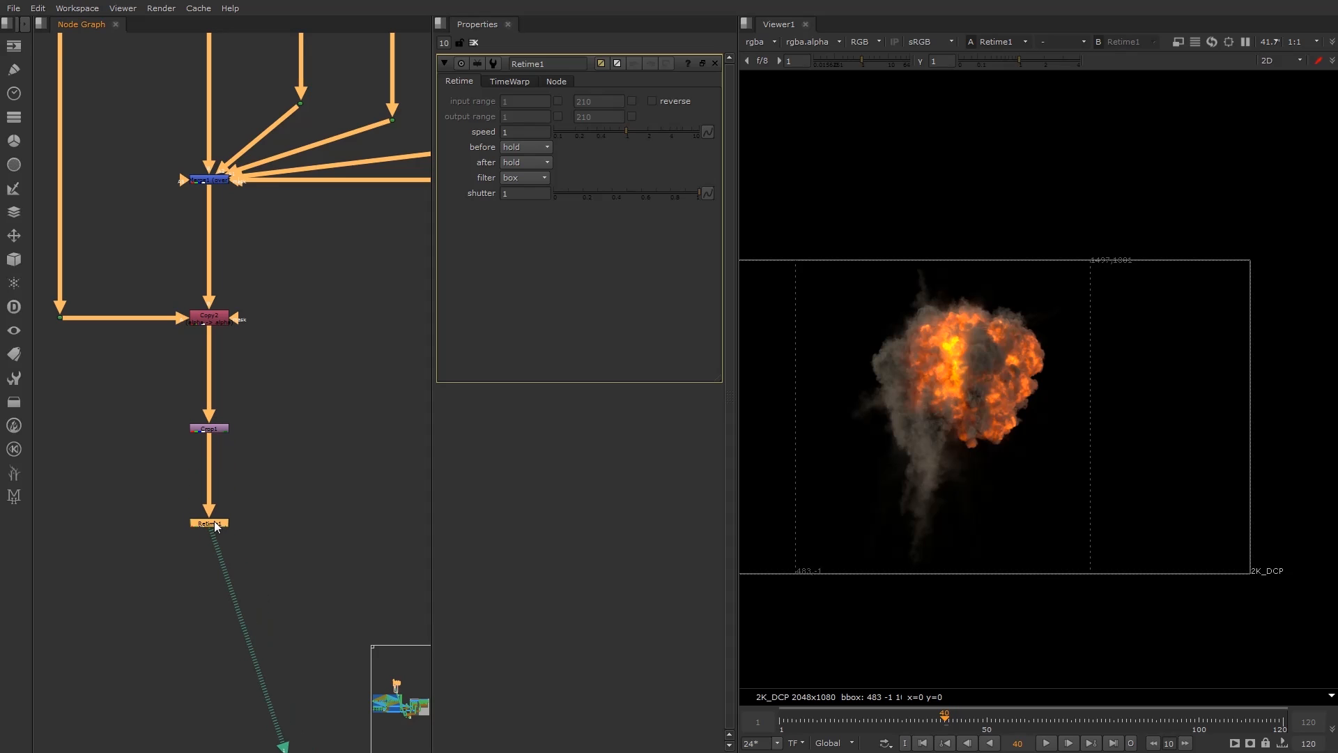
Set the Retime node's speed to 2.
double_click(504, 132)
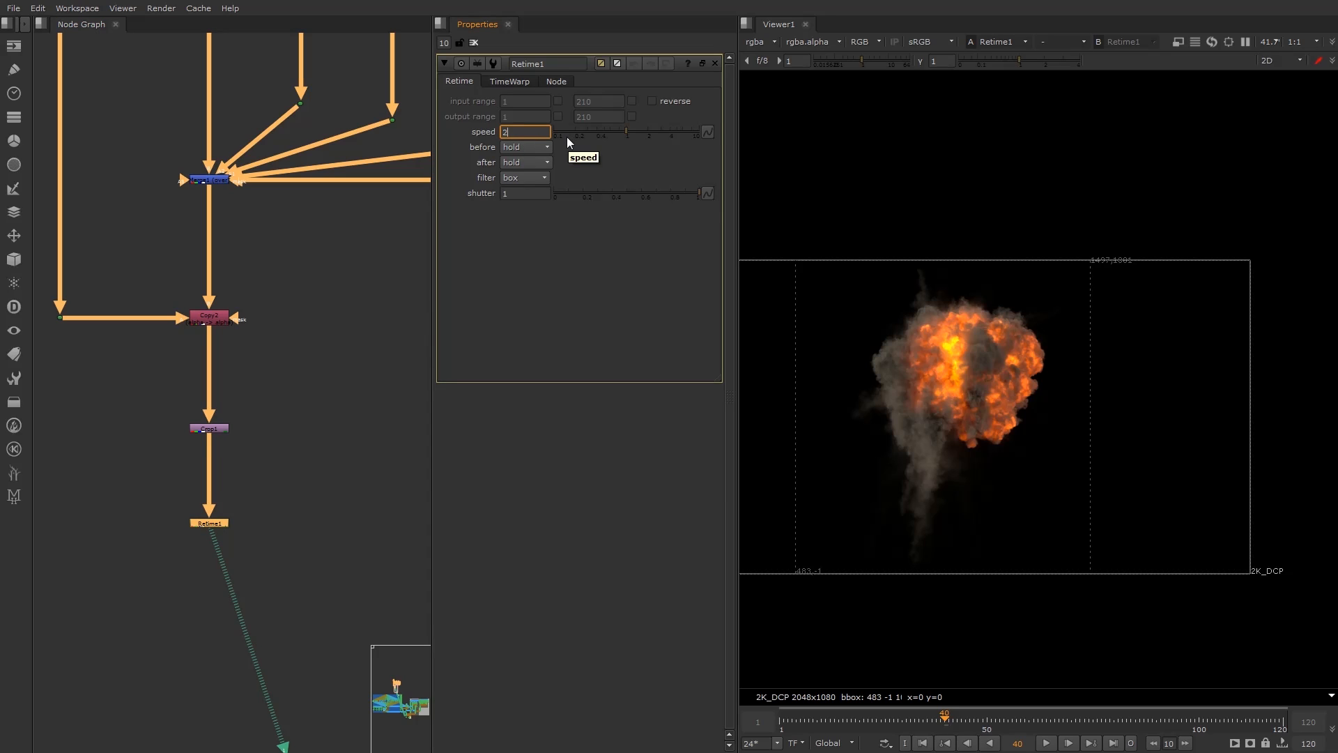
text(2)
key(Return)
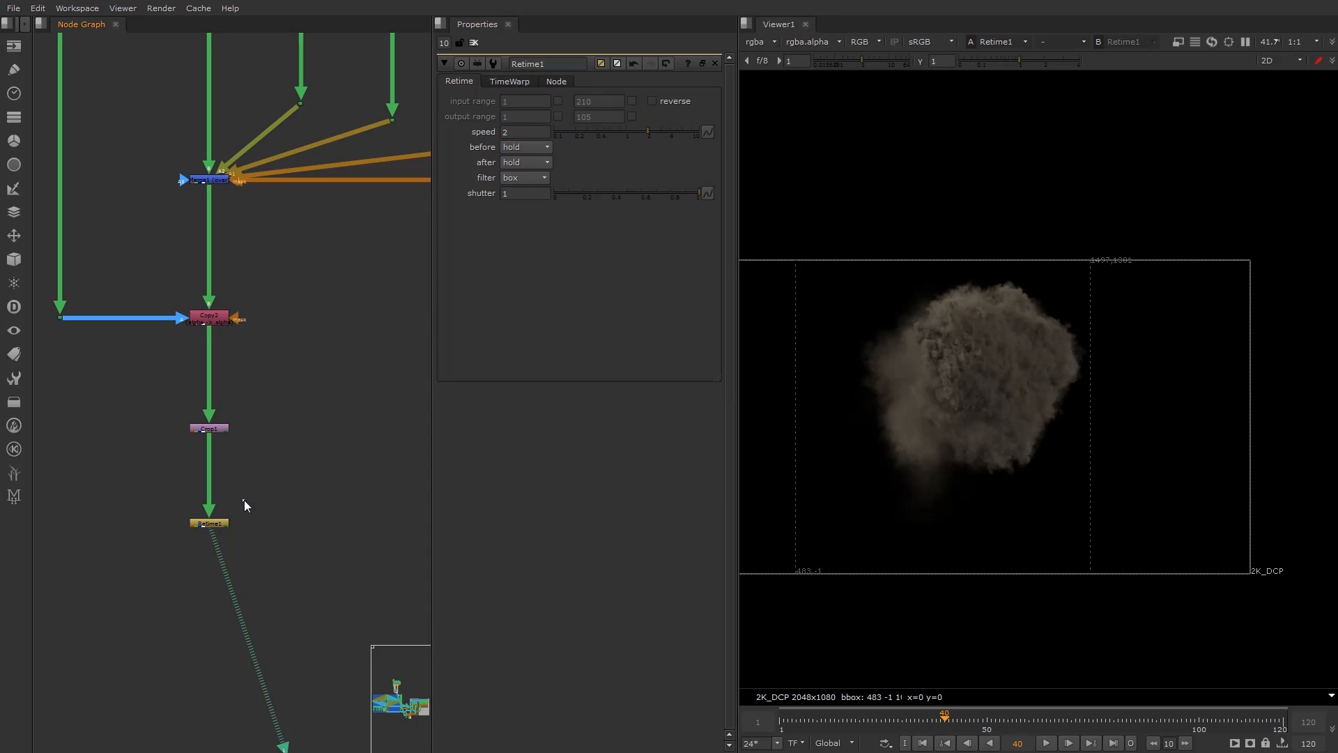
Add a TimeOffset node and place it directly below the Retime node.
scroll(237, 508, down, 4)
scroll(237, 487, down, 3)
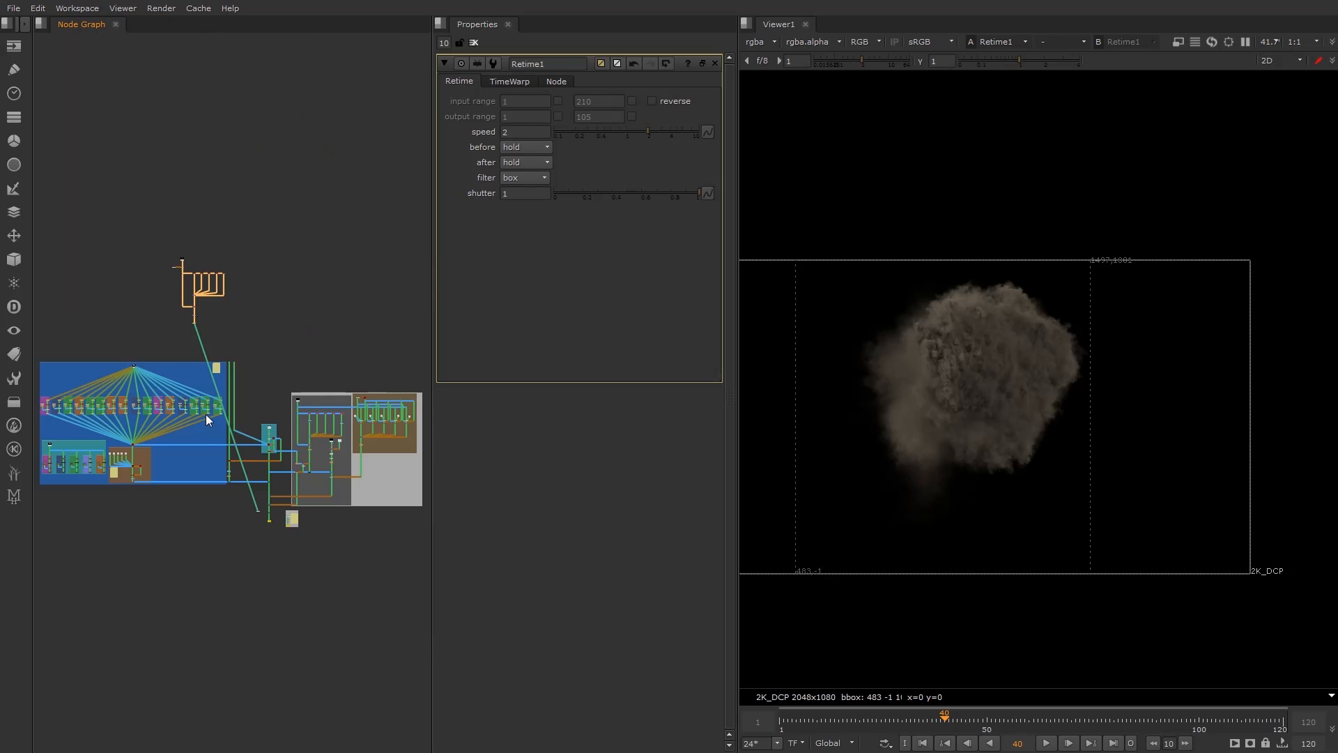
scroll(201, 320, up, 5)
scroll(198, 342, up, 3)
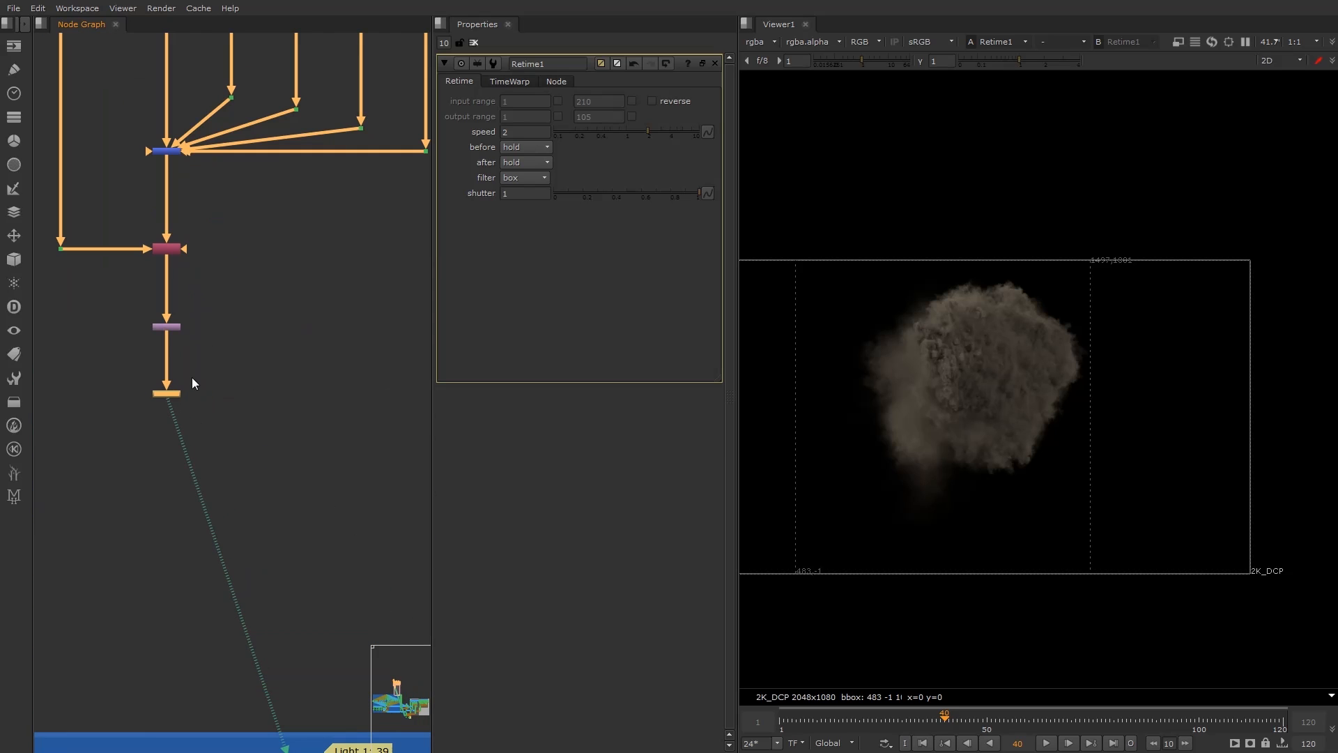
scroll(176, 393, up, 3)
click(316, 391)
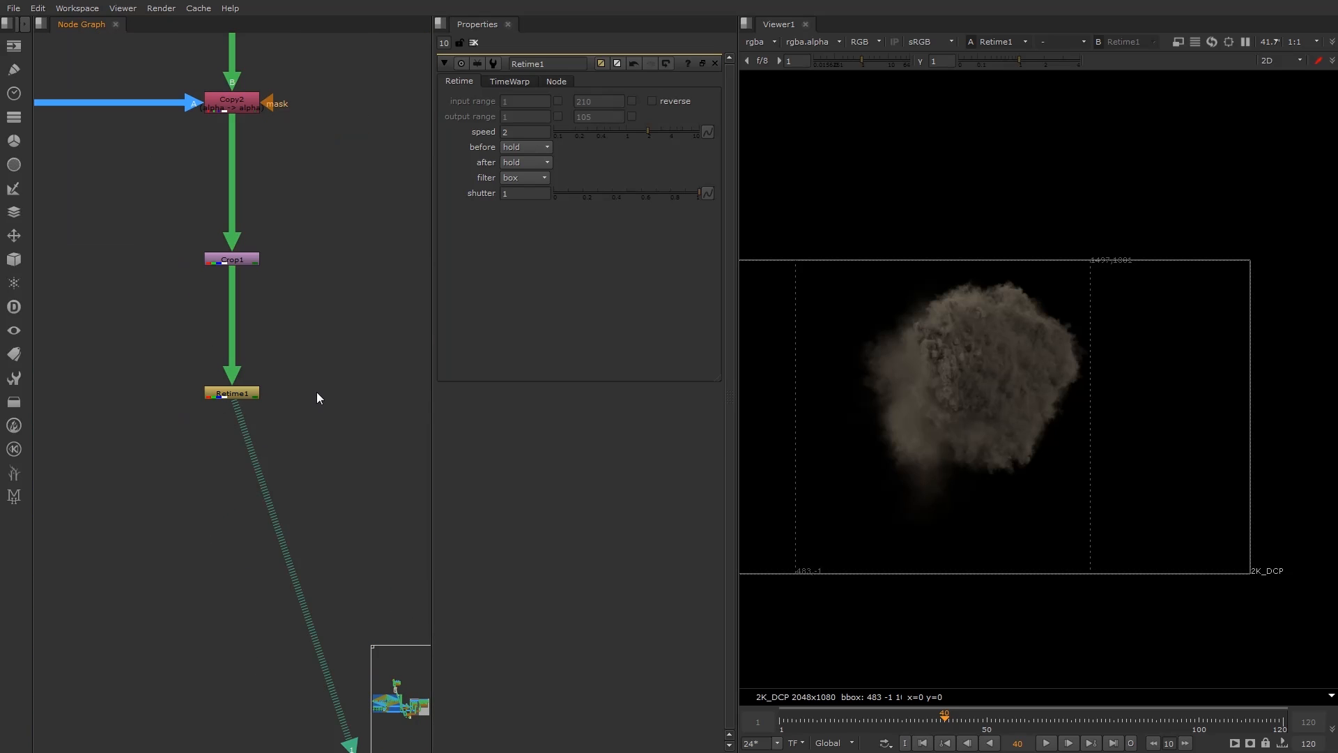
scroll(266, 409, down, 3)
middle_drag(271, 411, 305, 315)
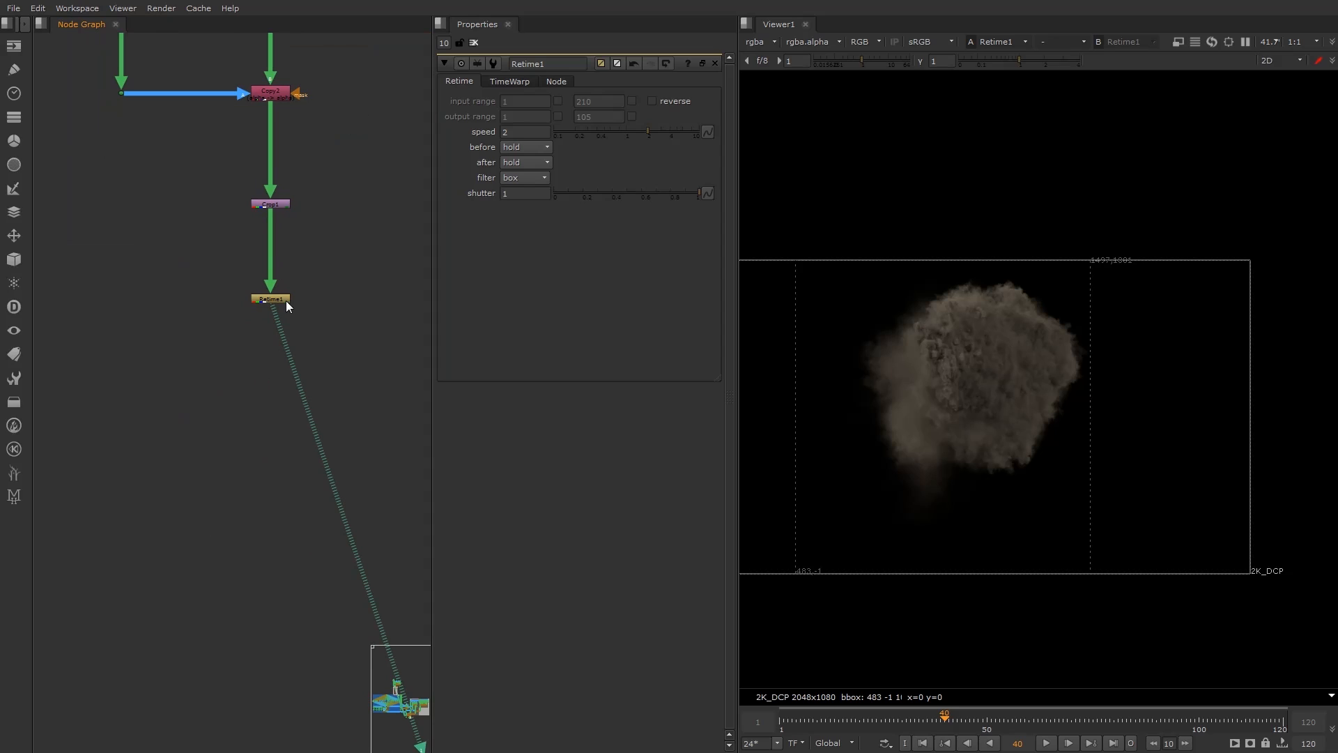
click(284, 300)
key(Tab)
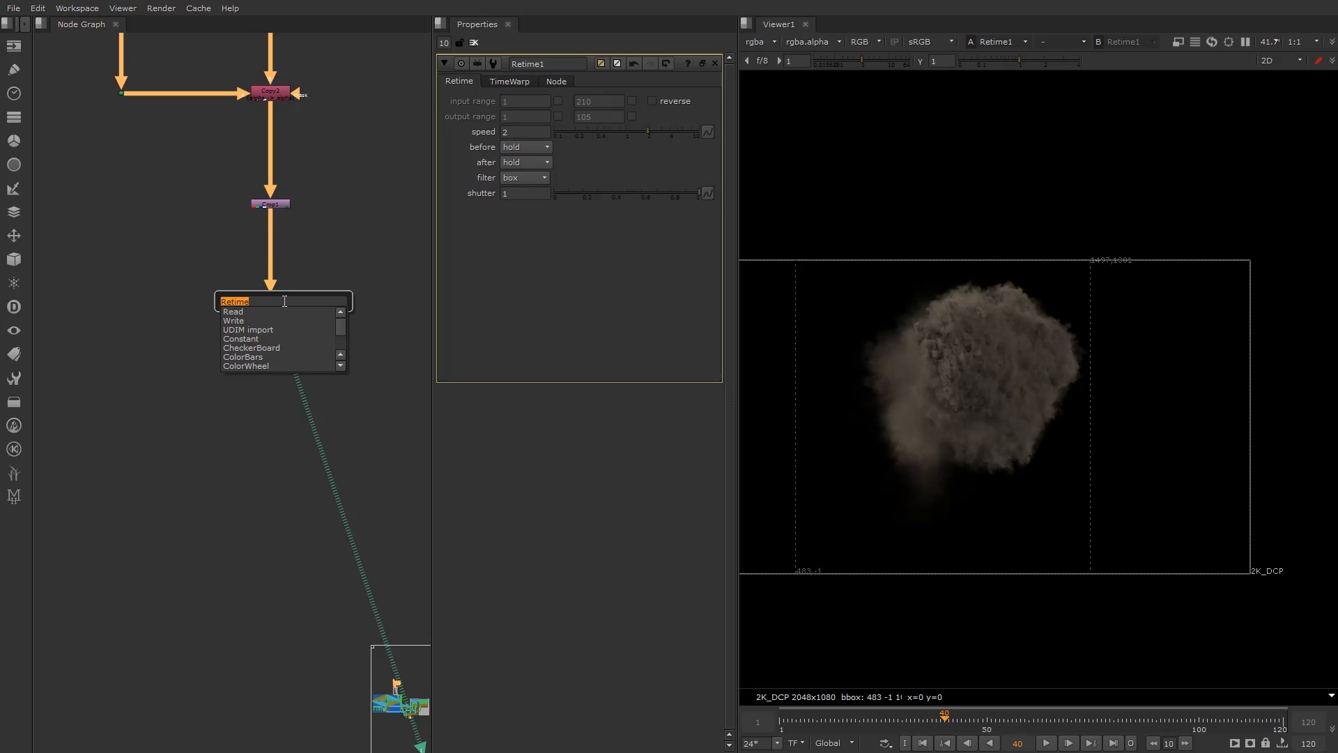
text(r)
key(BackSpace)
text(time)
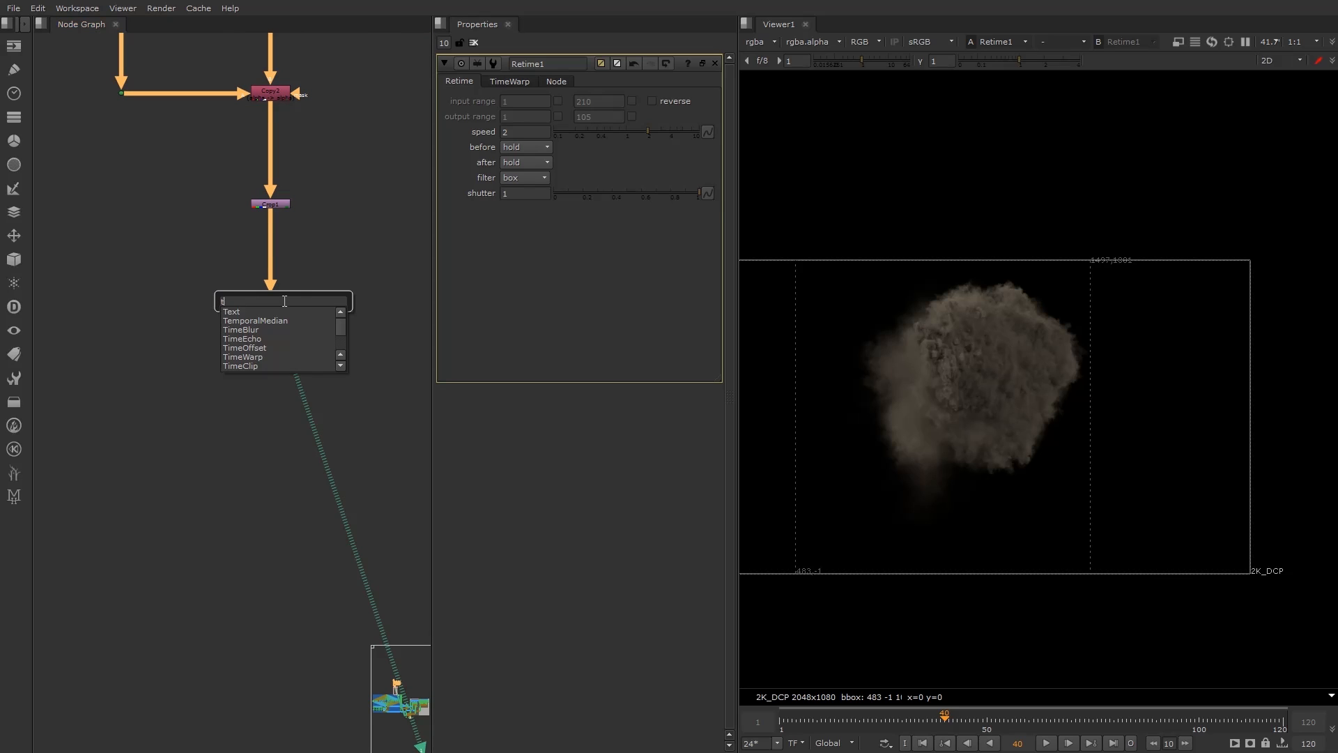
key(Down)
key(Down)
key(Down)
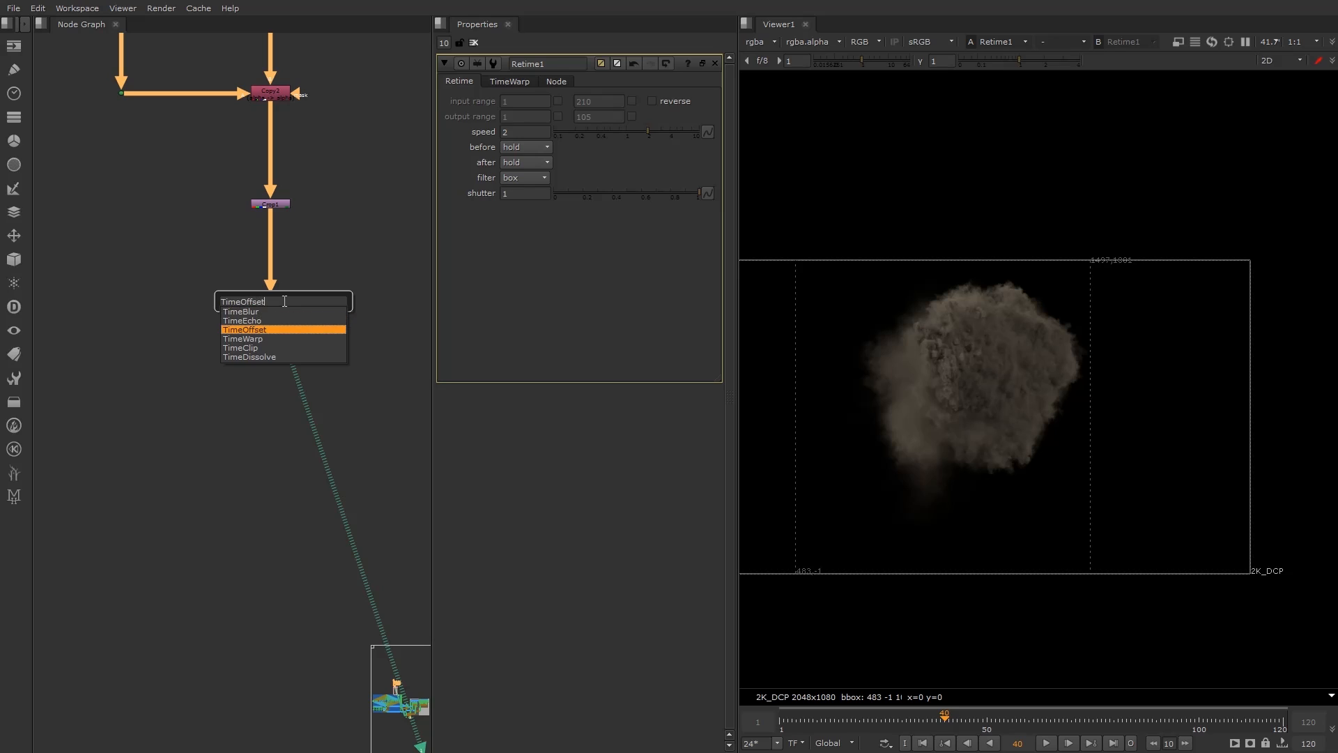
key(Return)
drag(279, 308, 281, 395)
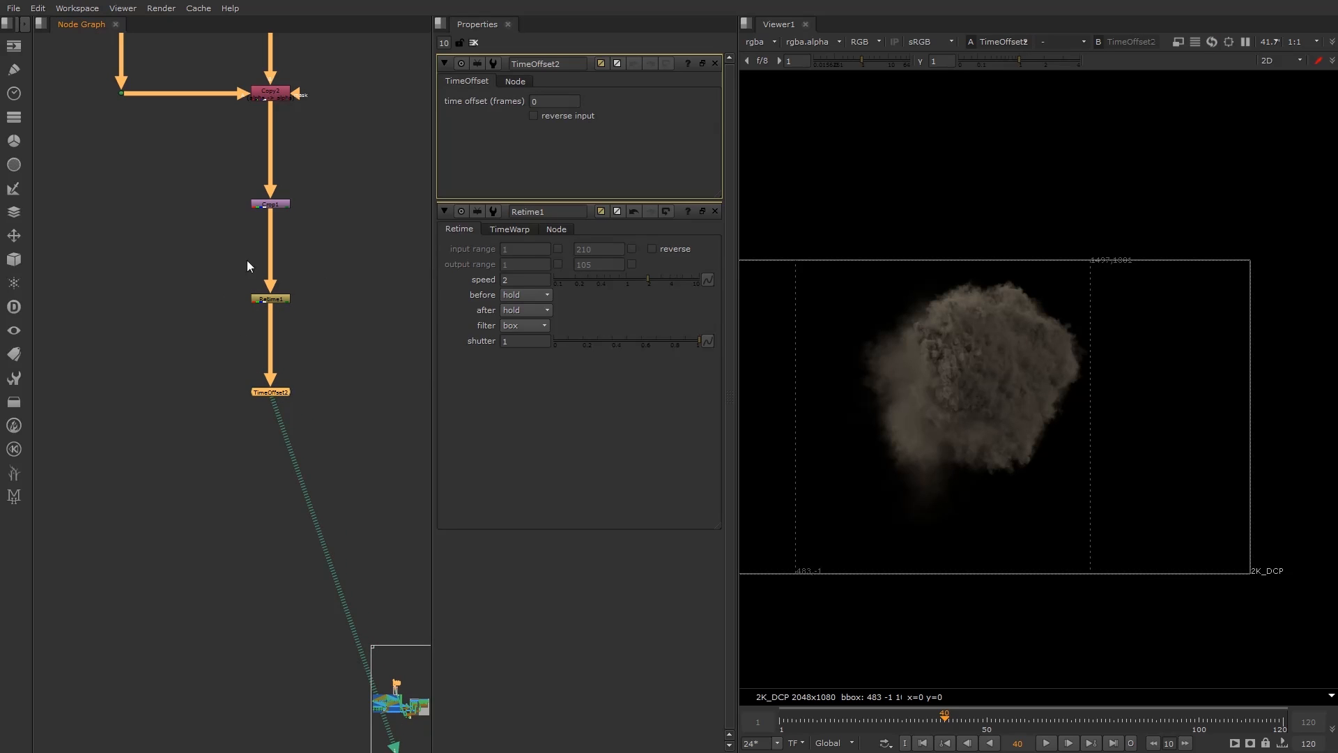
Nudge the explosion's Read column and its Dots slightly closer to the Shuffle and Copy column.
click(200, 132)
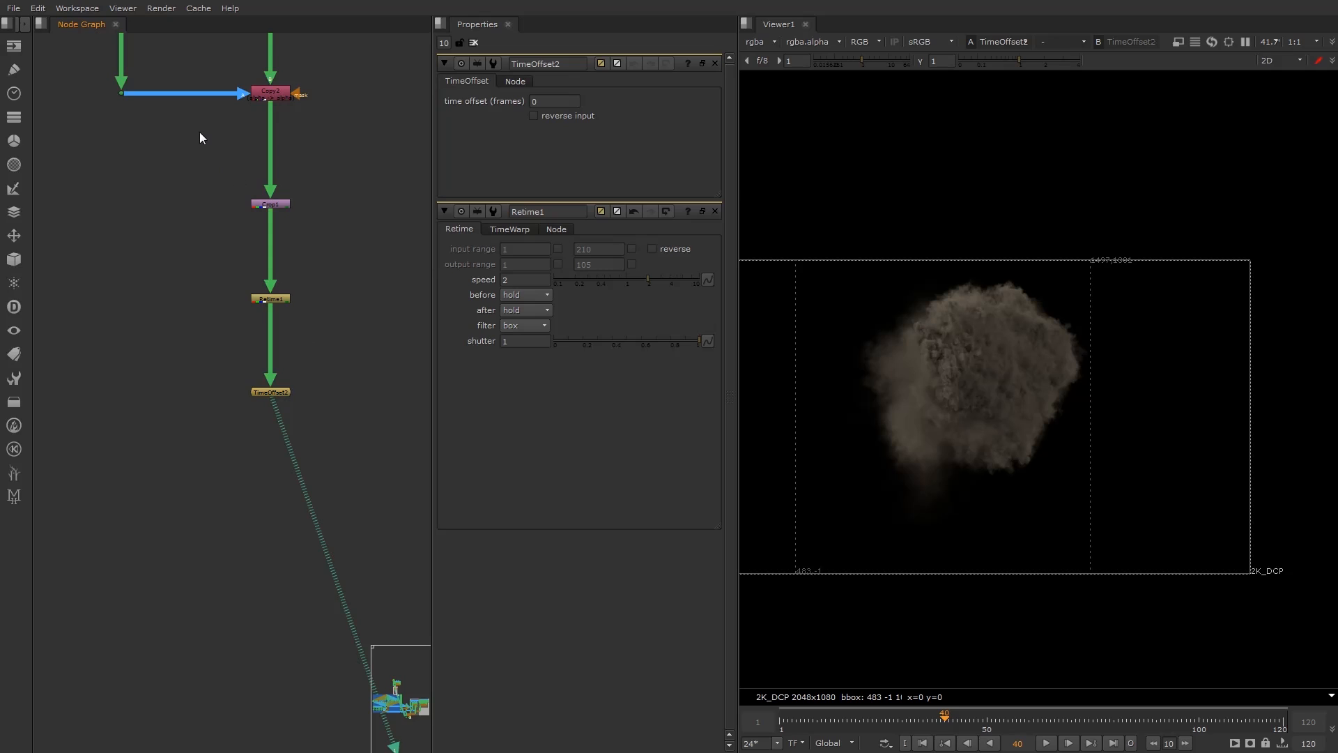
scroll(202, 248, down, 6)
middle_drag(217, 213, 224, 331)
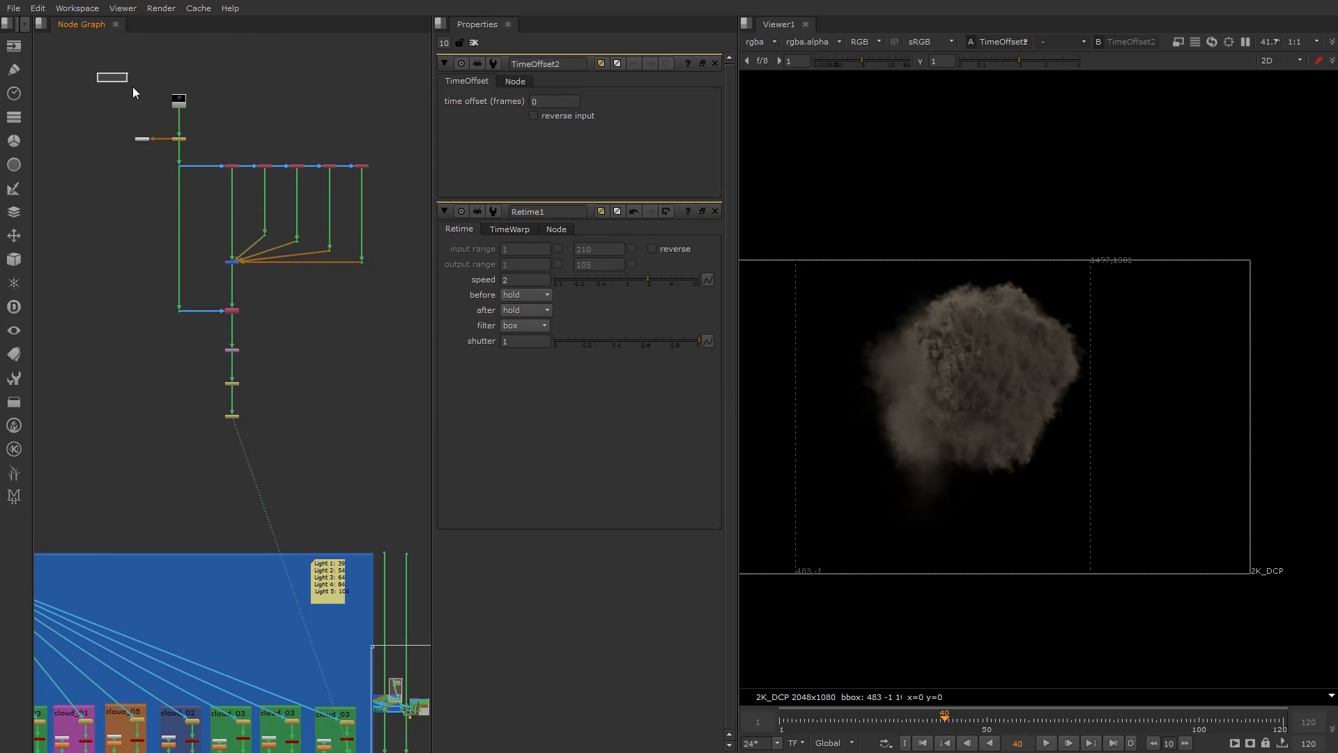
drag(133, 86, 211, 361)
click(207, 215)
drag(156, 120, 377, 387)
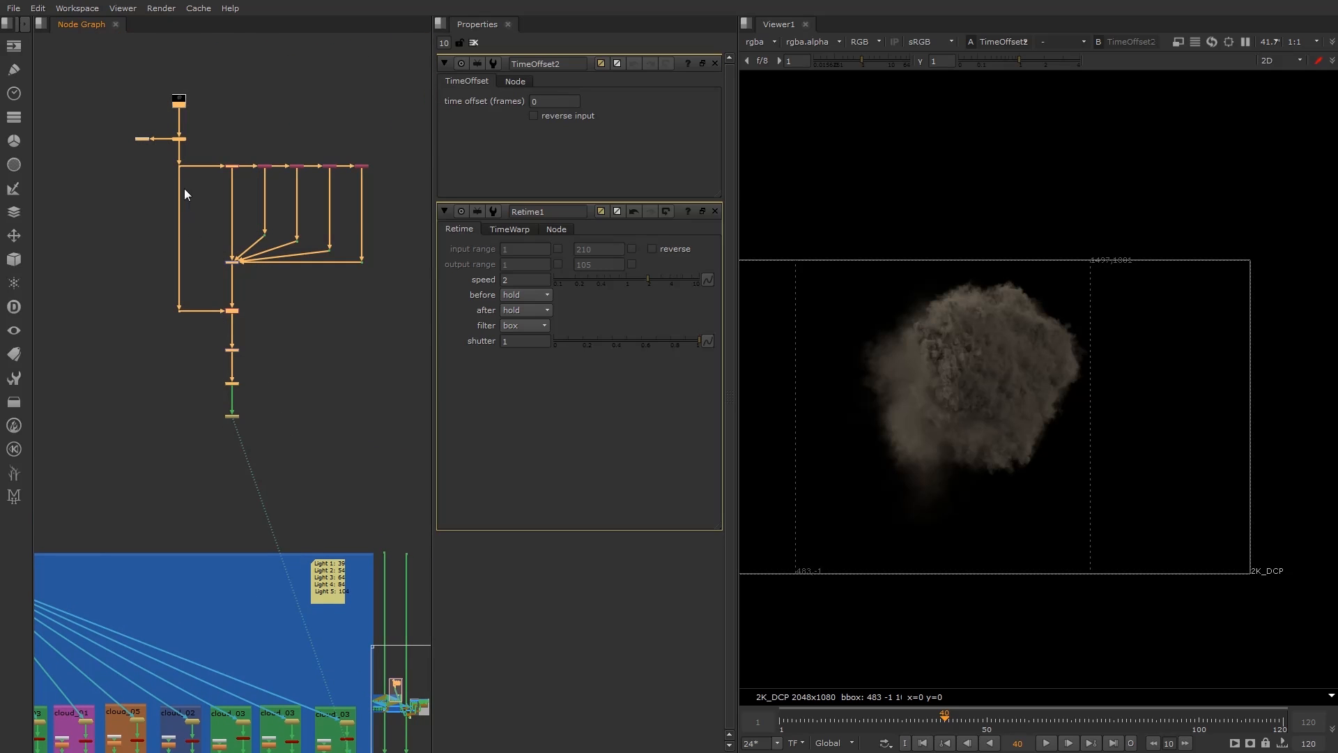
drag(90, 35, 211, 353)
drag(184, 98, 194, 98)
click(250, 88)
Add a Card node below the TimeOffset node and connect it so the explosion textures the card.
scroll(229, 401, up, 4)
key(ctrl+a)
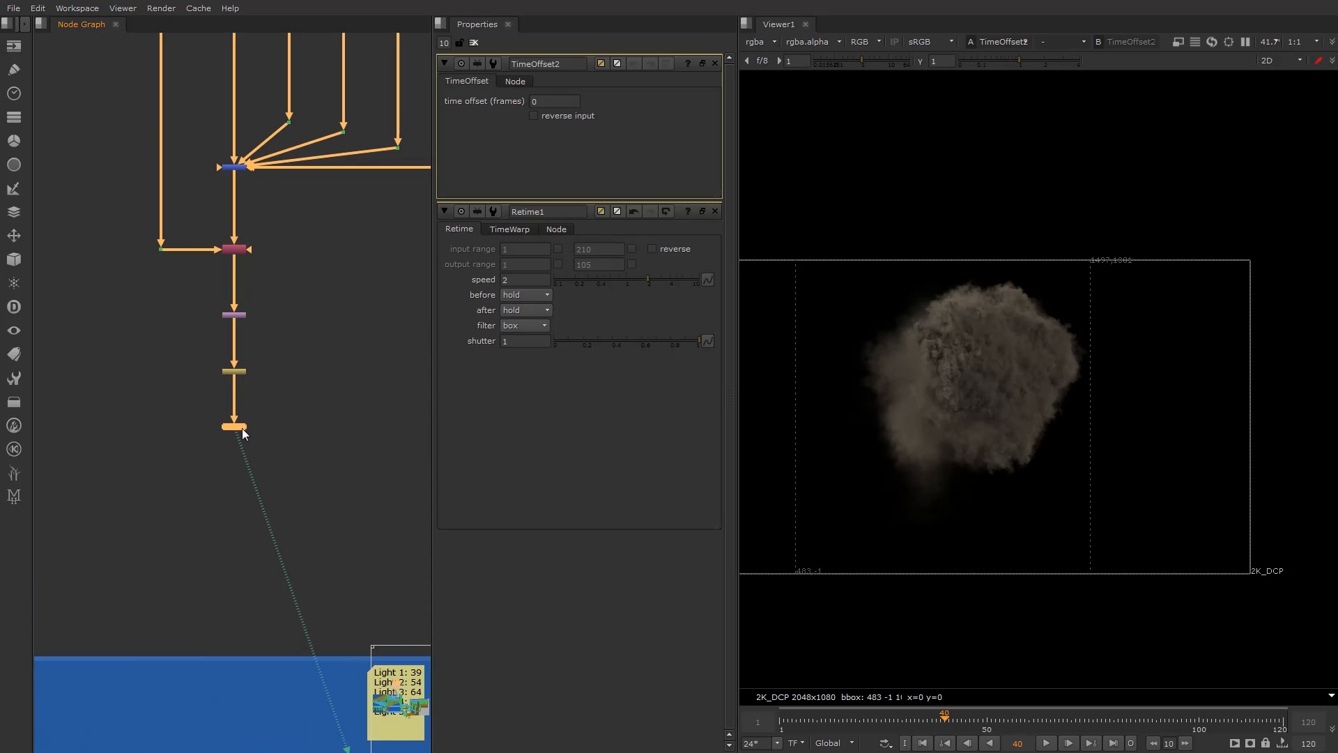
key(Tab)
text(card)
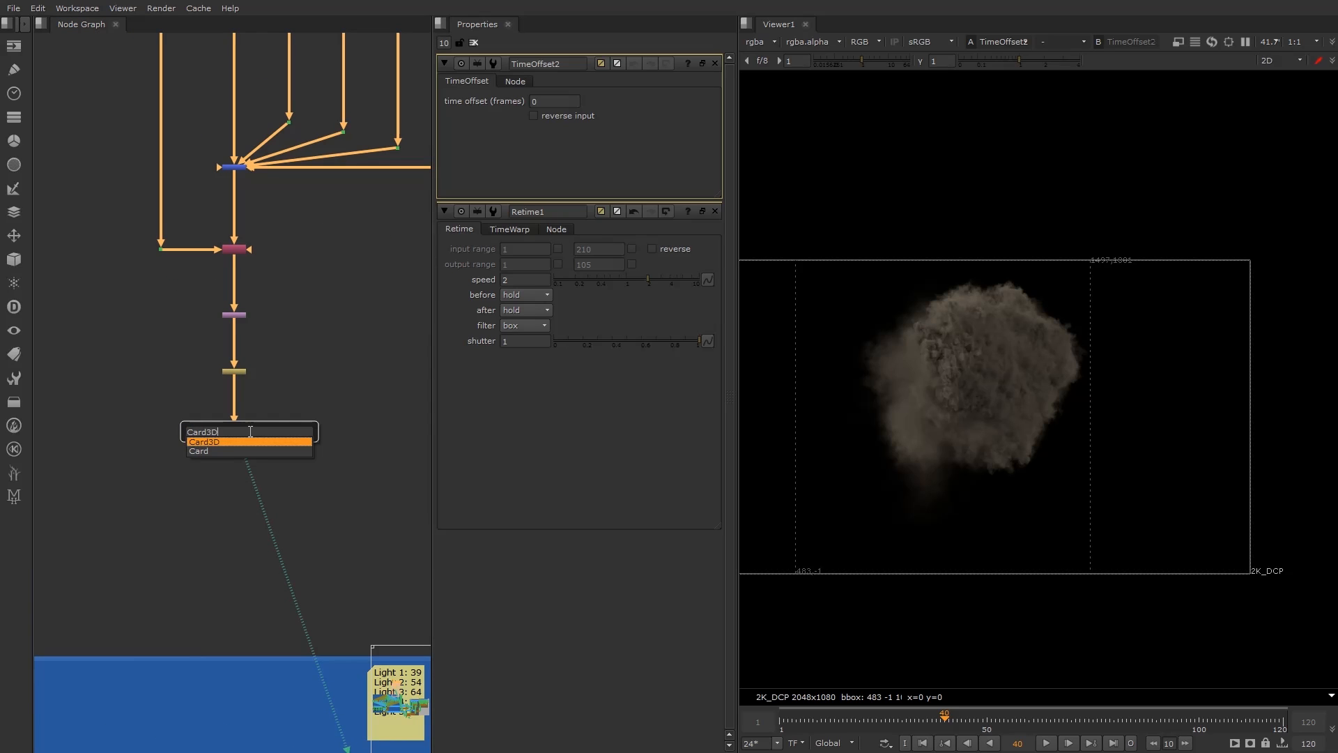
key(Return)
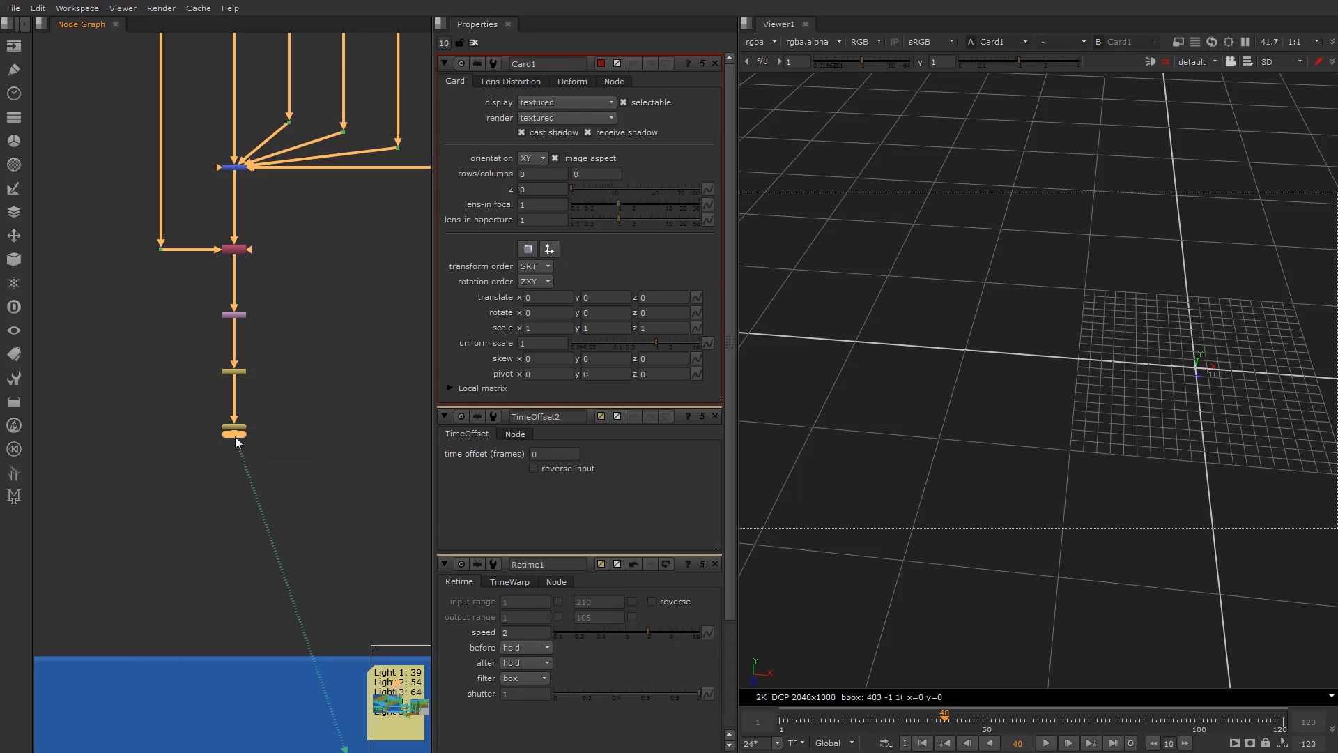
drag(236, 436, 237, 475)
click(241, 467)
click(240, 471)
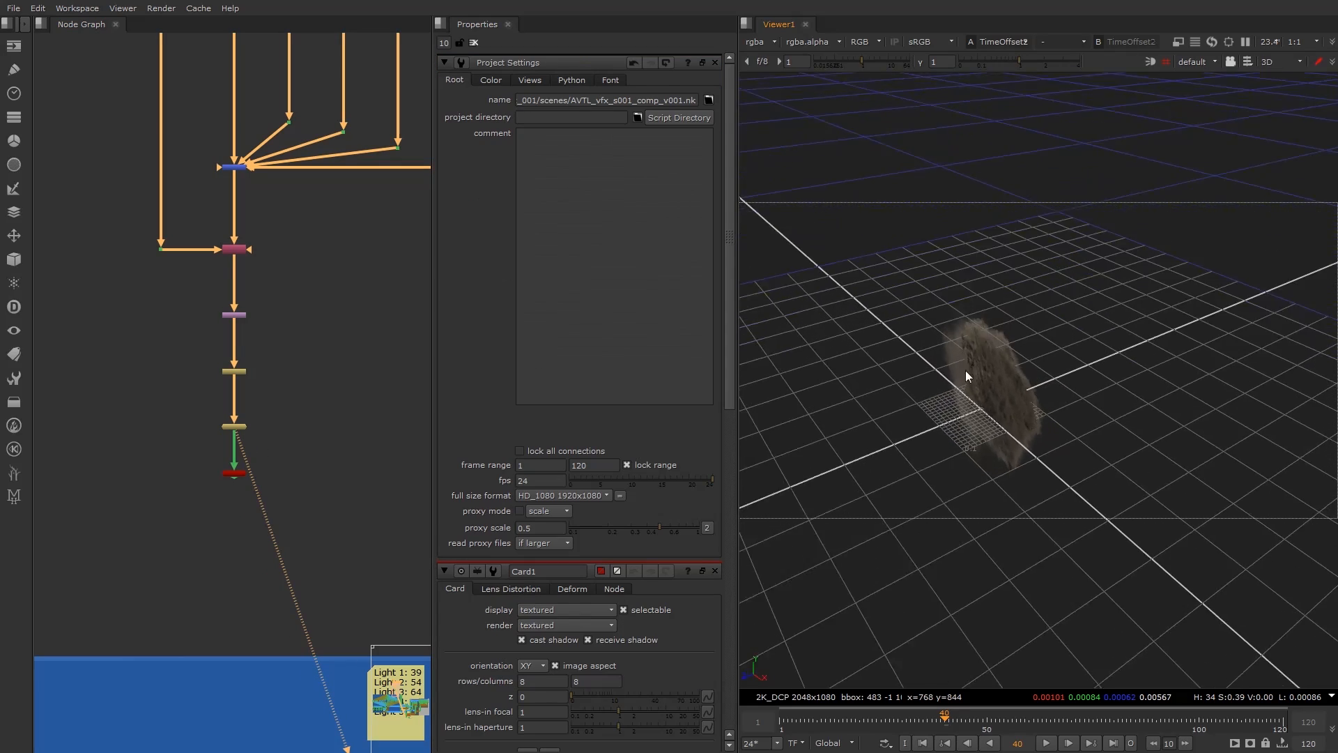
Check the Viewer Handles preferences with Maya as the 3D control type, and orbit around the explosion card.
ctrl+drag(966, 377, 1178, 348)
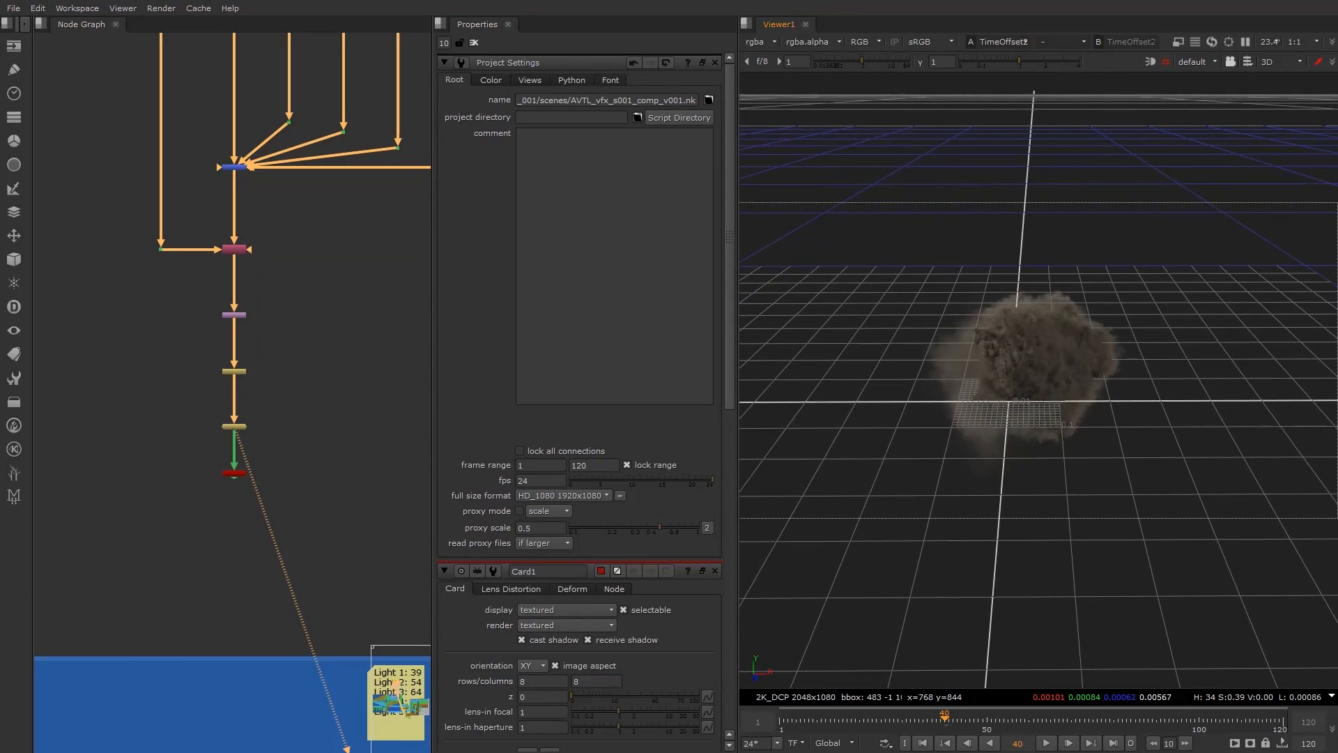
click(38, 8)
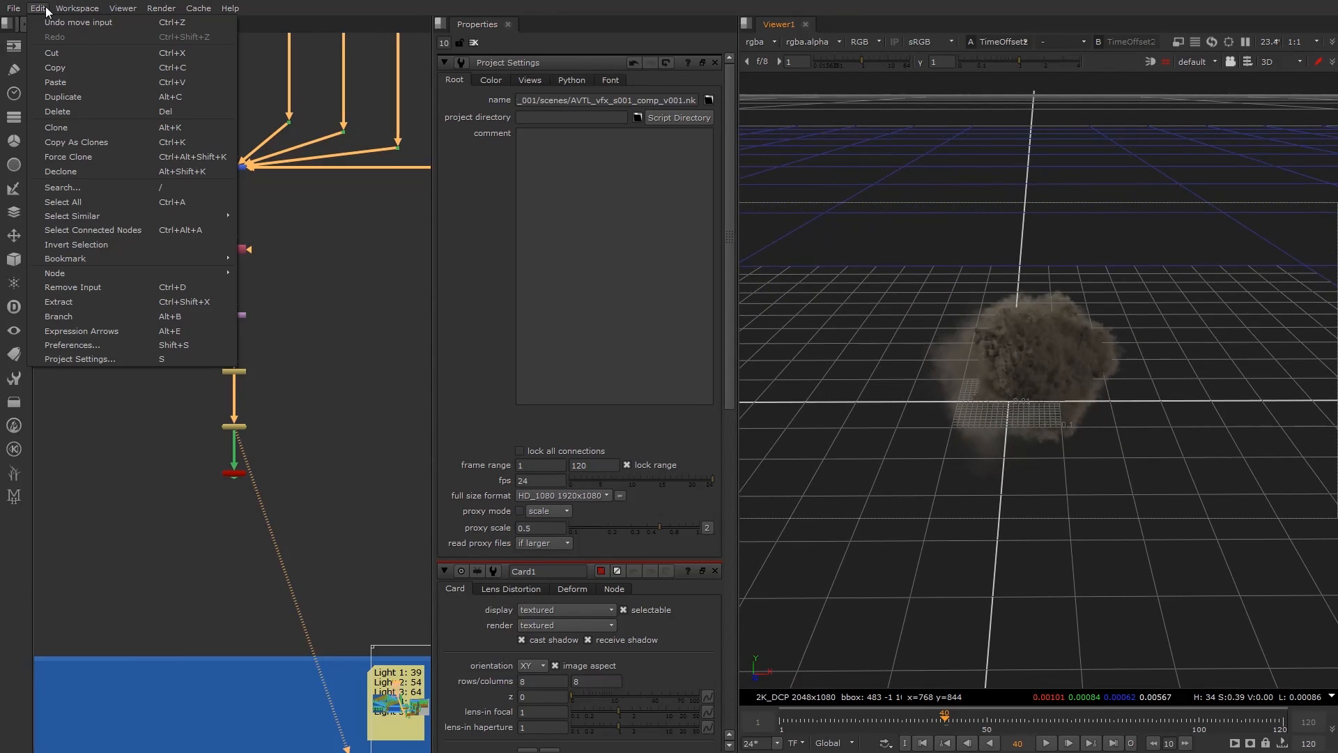
click(74, 344)
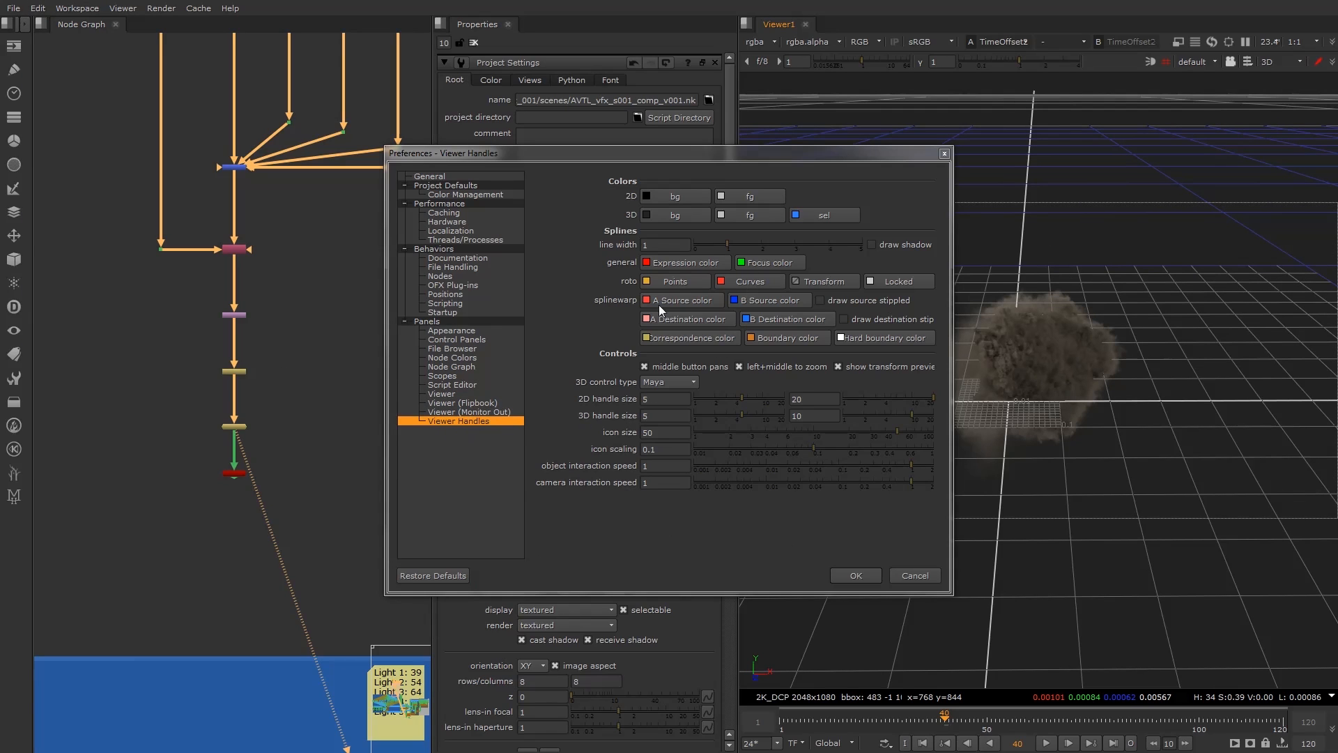
click(659, 386)
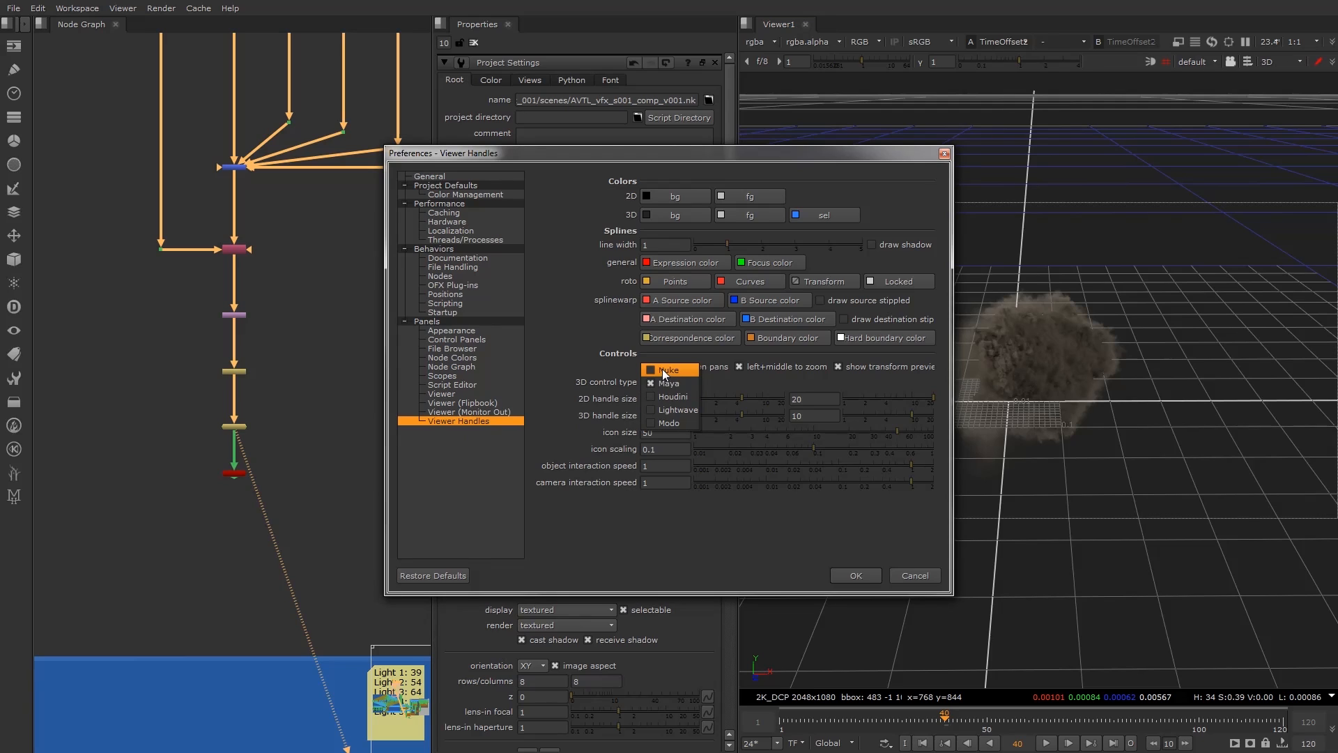
click(668, 384)
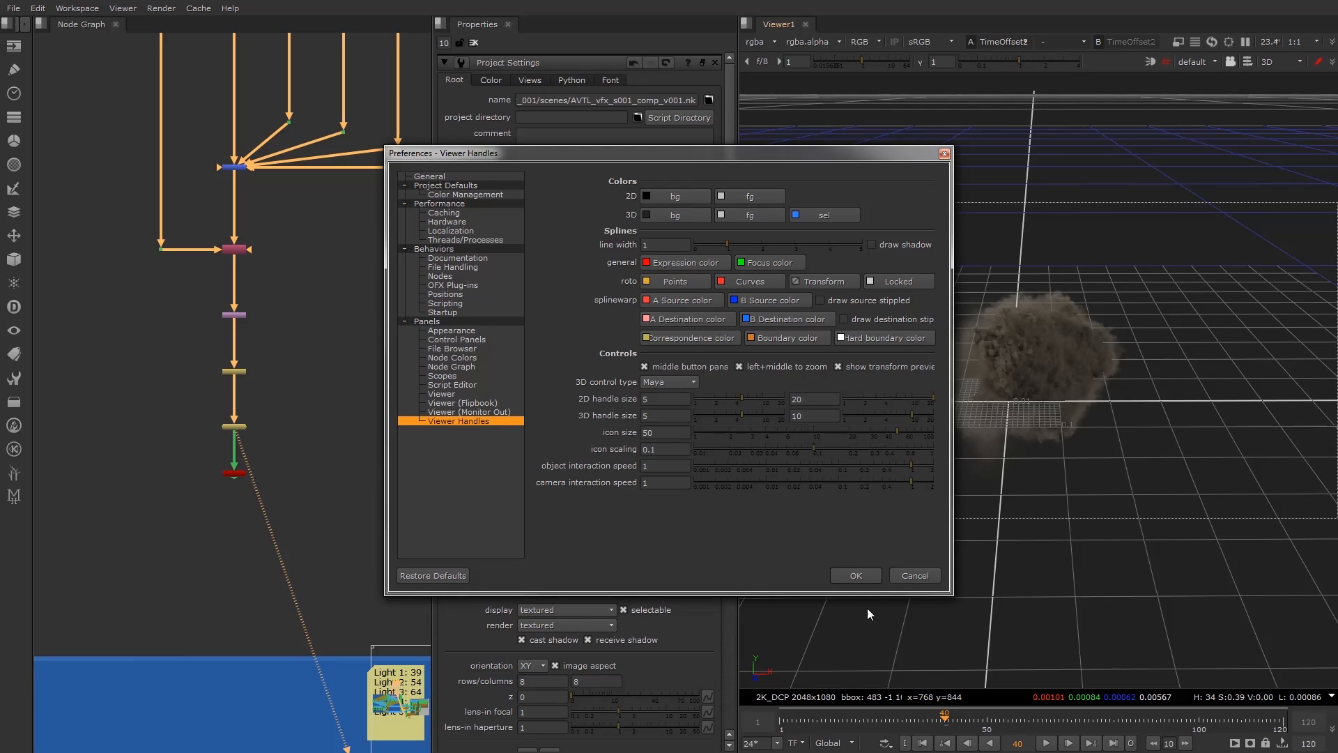
click(874, 575)
alt+drag(1039, 384, 665, 164)
Review the other 3D control type options in the preferences, keep Maya, and inspect the card from several angles and closer up.
click(78, 8)
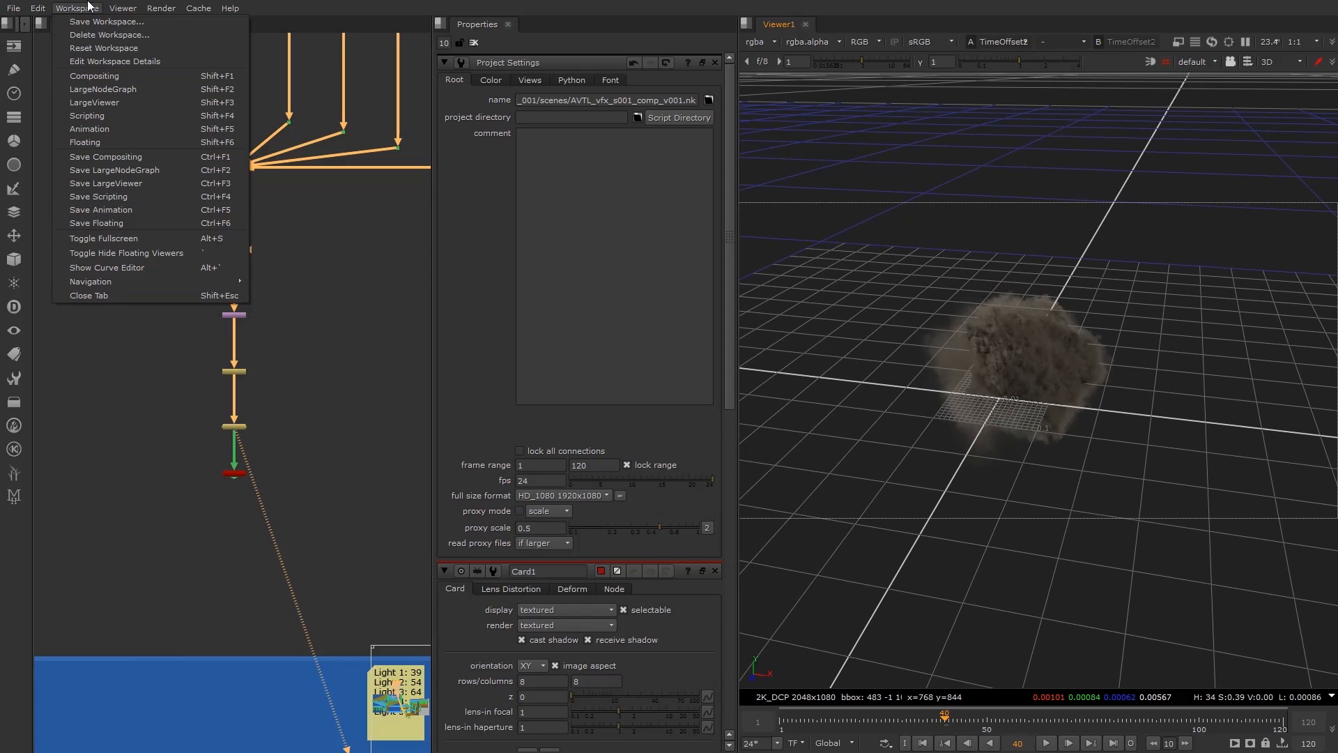
mouse_move(37, 7)
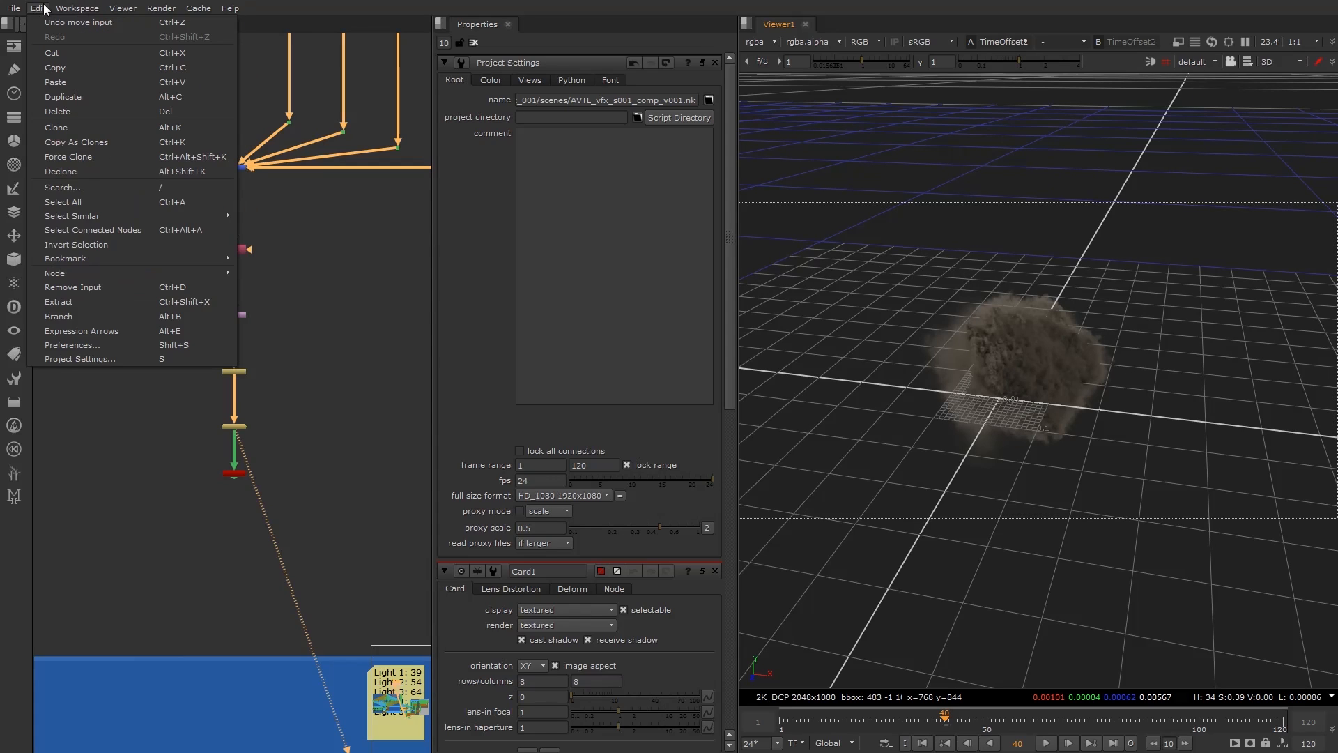
click(78, 345)
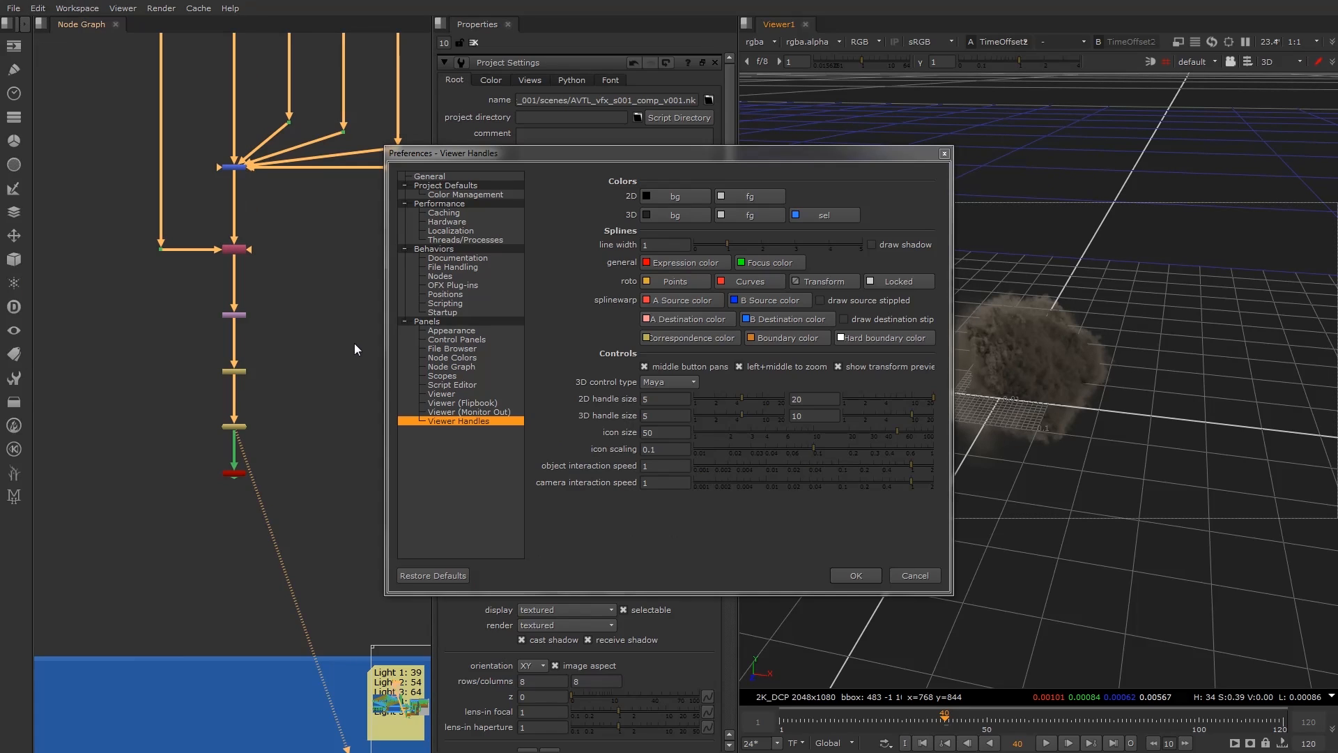
click(671, 382)
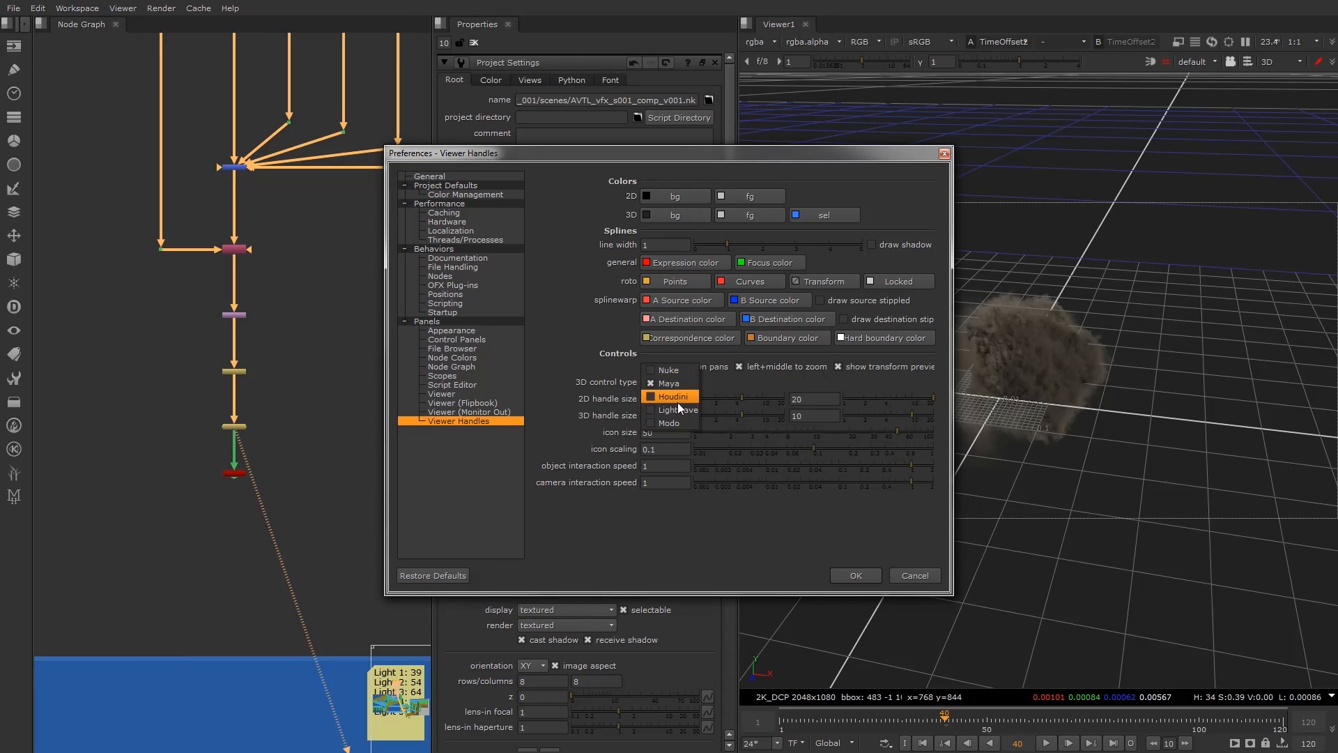
click(672, 384)
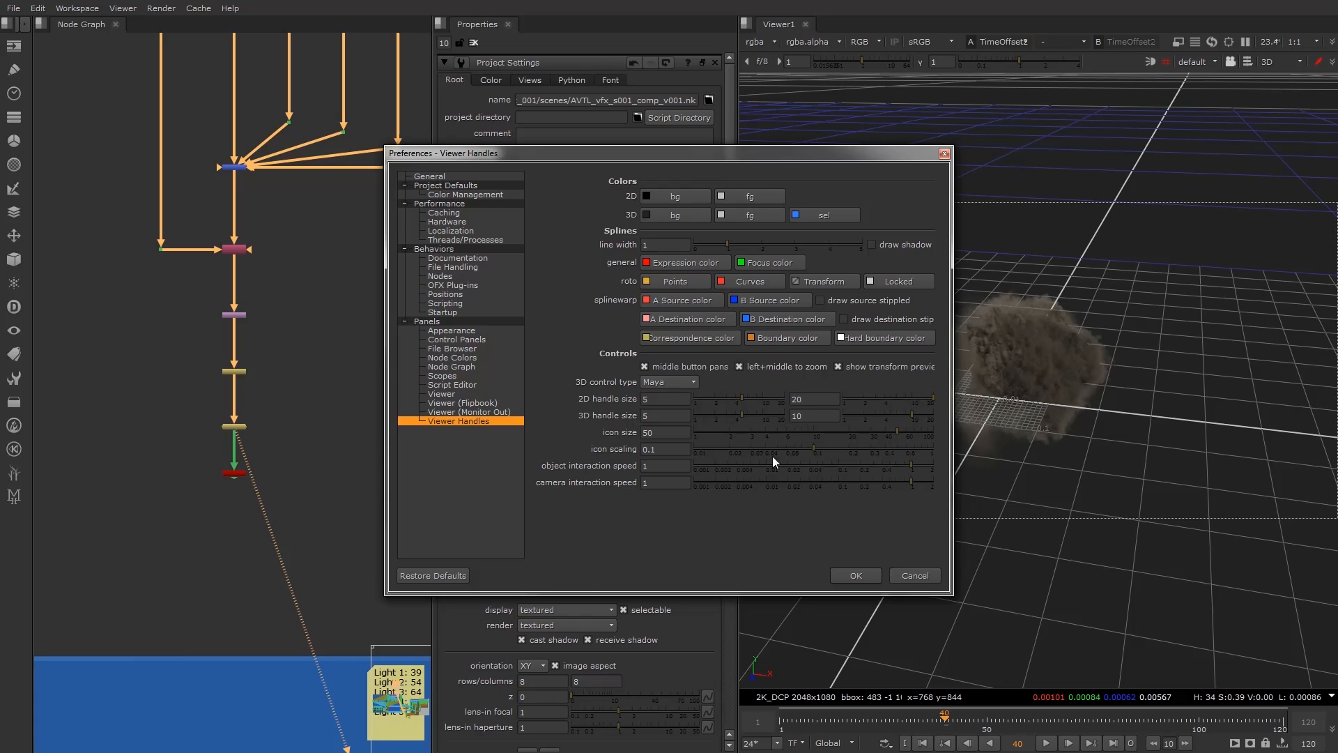
click(863, 579)
alt+drag(1037, 371, 1121, 414)
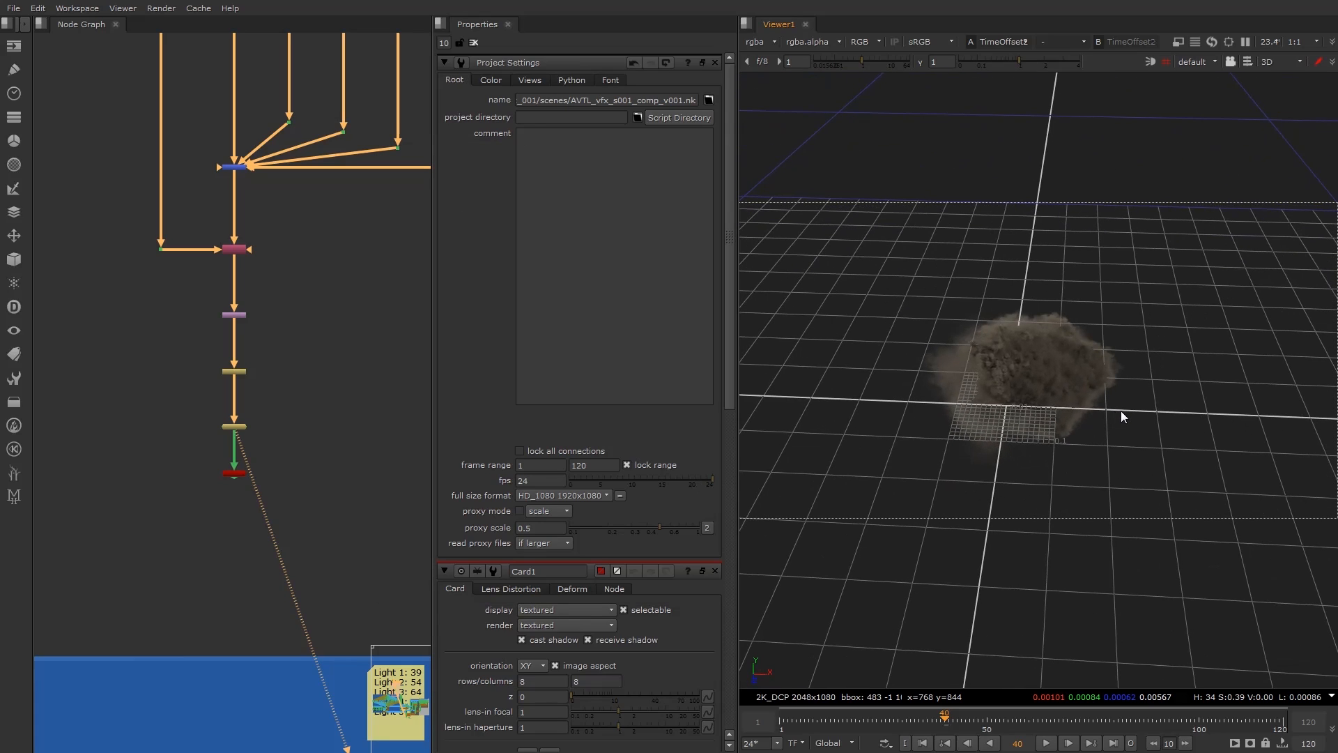
alt+drag(1130, 307, 1049, 382)
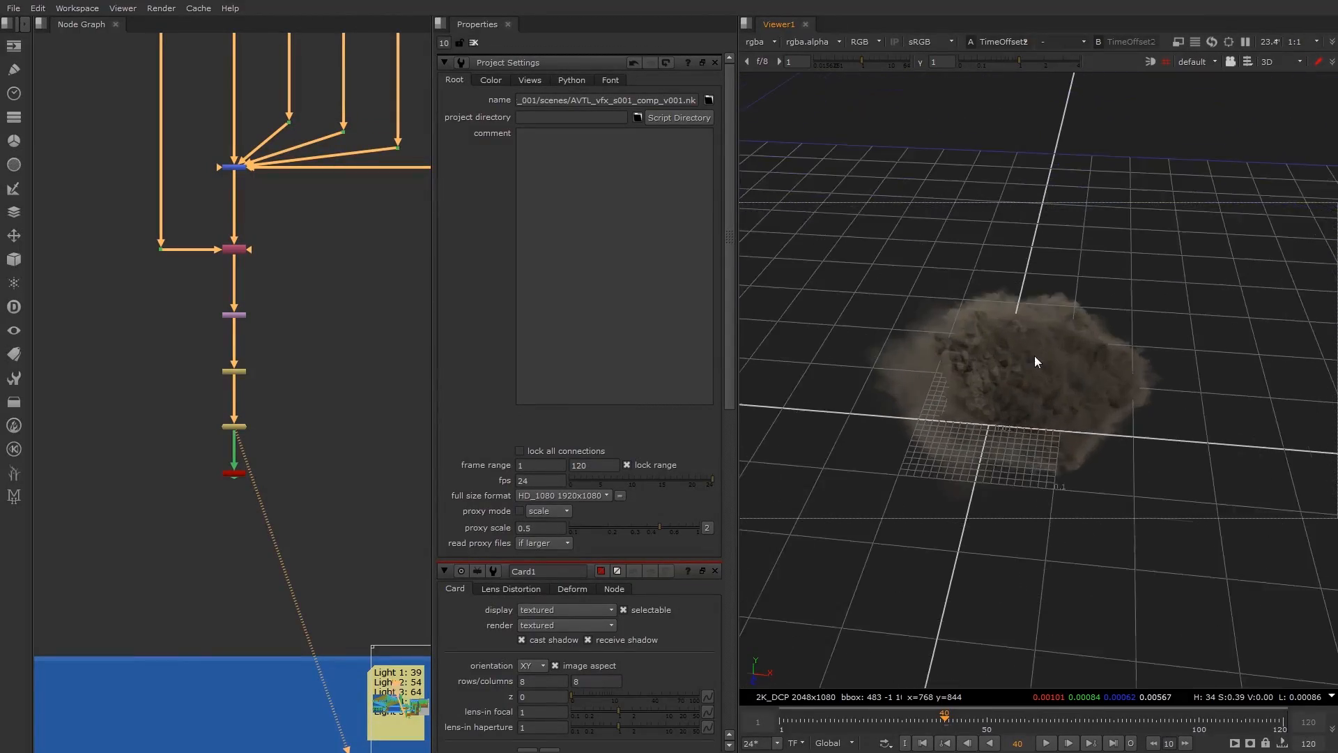
Show the Card node in the viewer and inspect the textured explosion card from an oblique angle and farther away.
mouse_move(957, 342)
alt+middle_down()
mouse_move(1036, 336)
mouse_move(949, 341)
alt+middle_up()
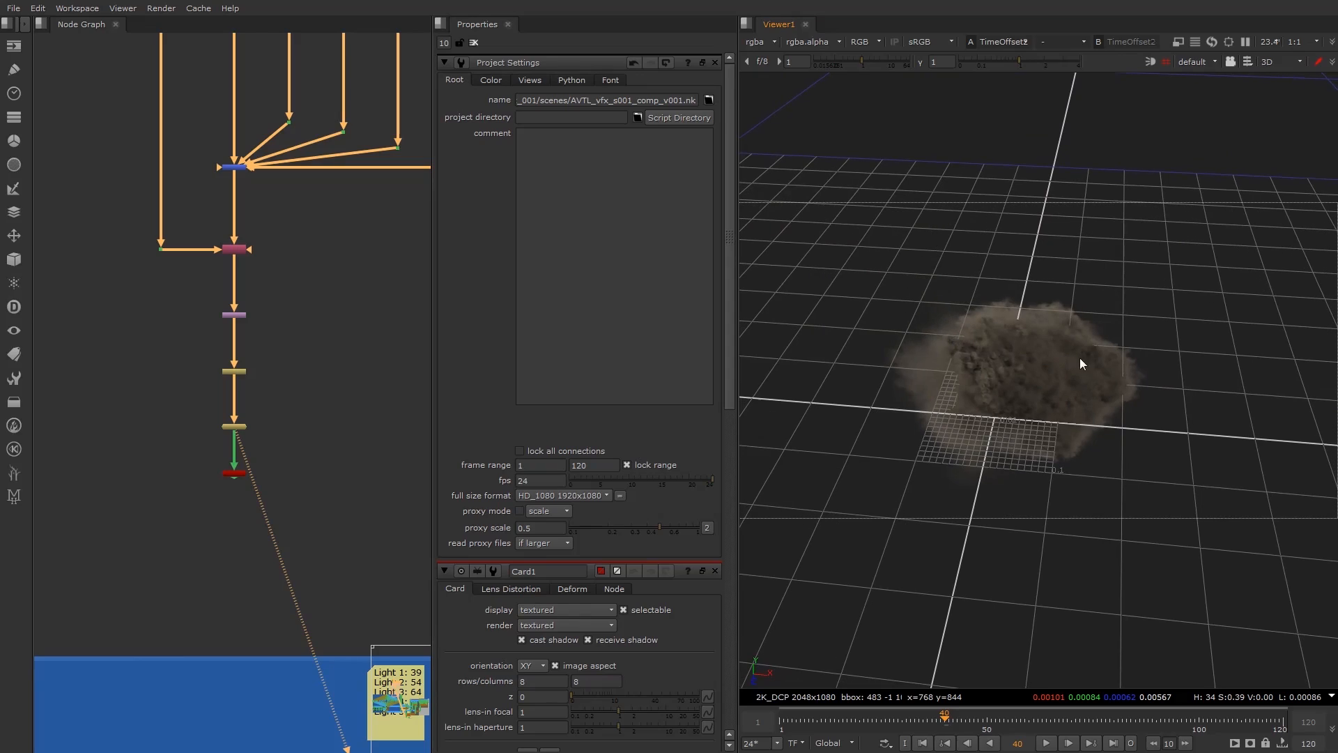
mouse_move(1112, 325)
middle_down()
mouse_move(1061, 340)
mouse_move(1143, 325)
mouse_move(1053, 307)
mouse_move(1128, 302)
mouse_move(1051, 328)
mouse_move(1113, 277)
mouse_move(1090, 379)
mouse_move(1086, 286)
mouse_move(1121, 341)
middle_up()
ctrl+drag(1140, 387, 1009, 397)
click(226, 475)
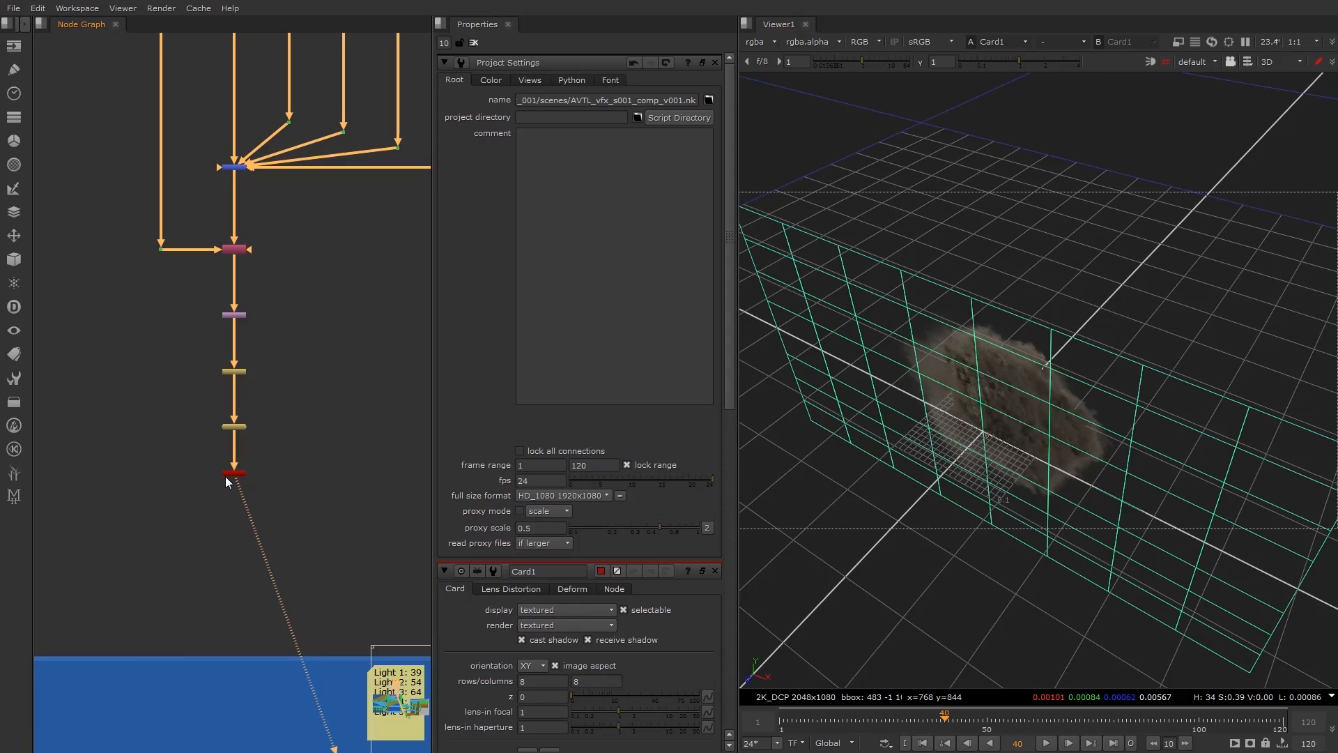
key(1)
ctrl+drag(1014, 390, 1028, 389)
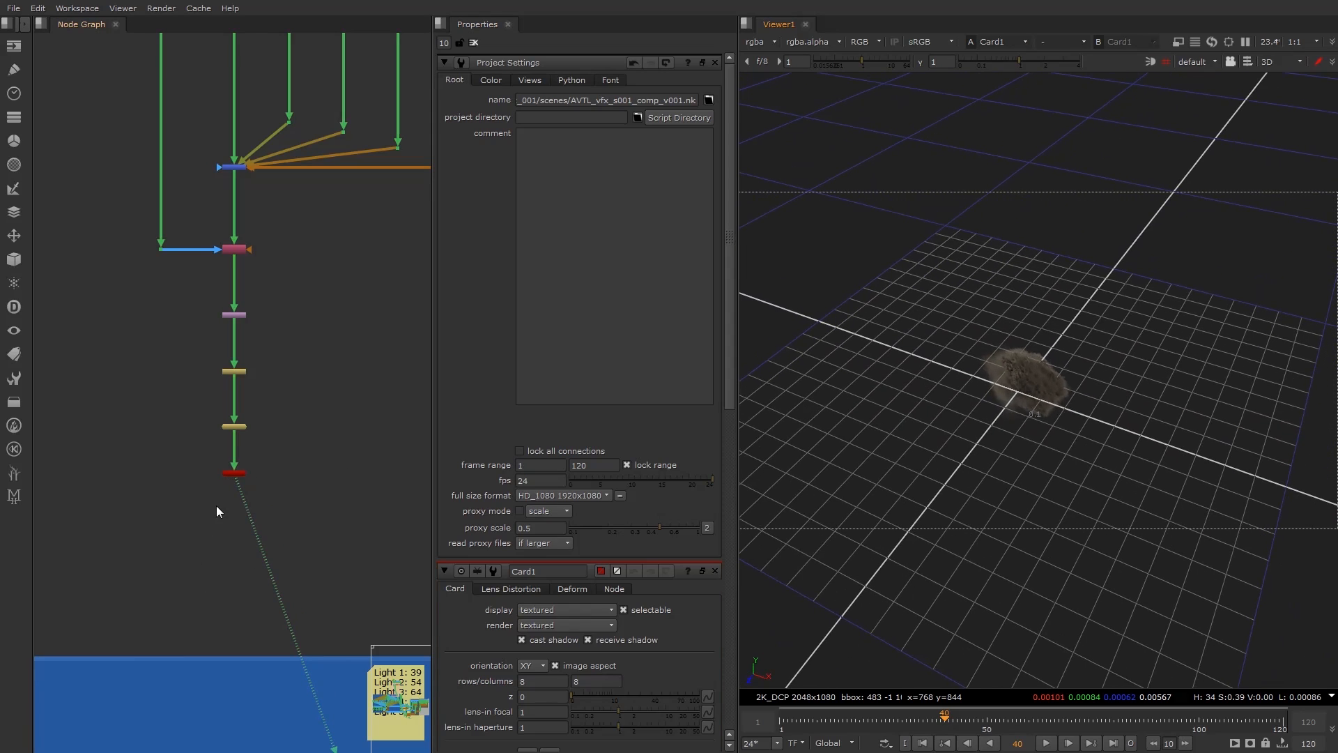
Add a Backdrop behind all the explosion nodes, from the Read down to the Card, and shift the group slightly.
scroll(262, 452, down, 5)
scroll(300, 423, up, 3)
drag(111, 170, 360, 570)
key(Tab)
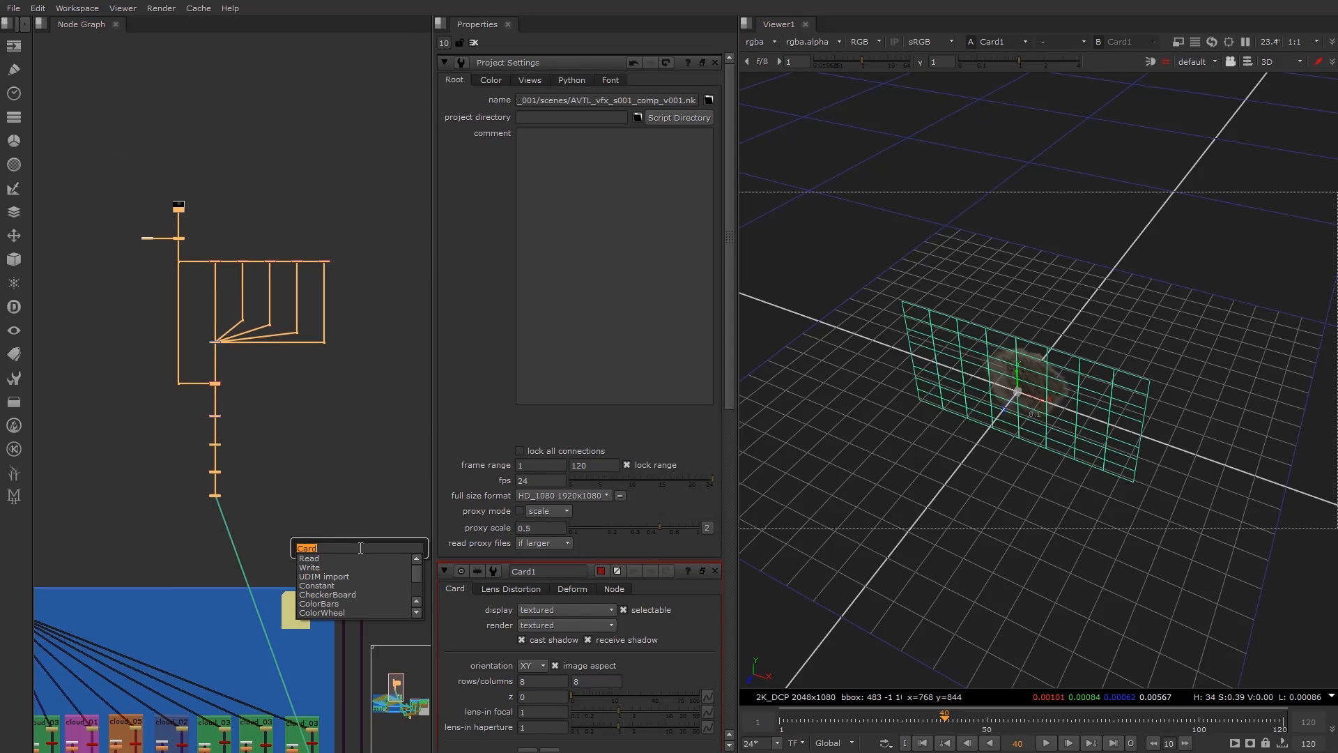
text(bad)
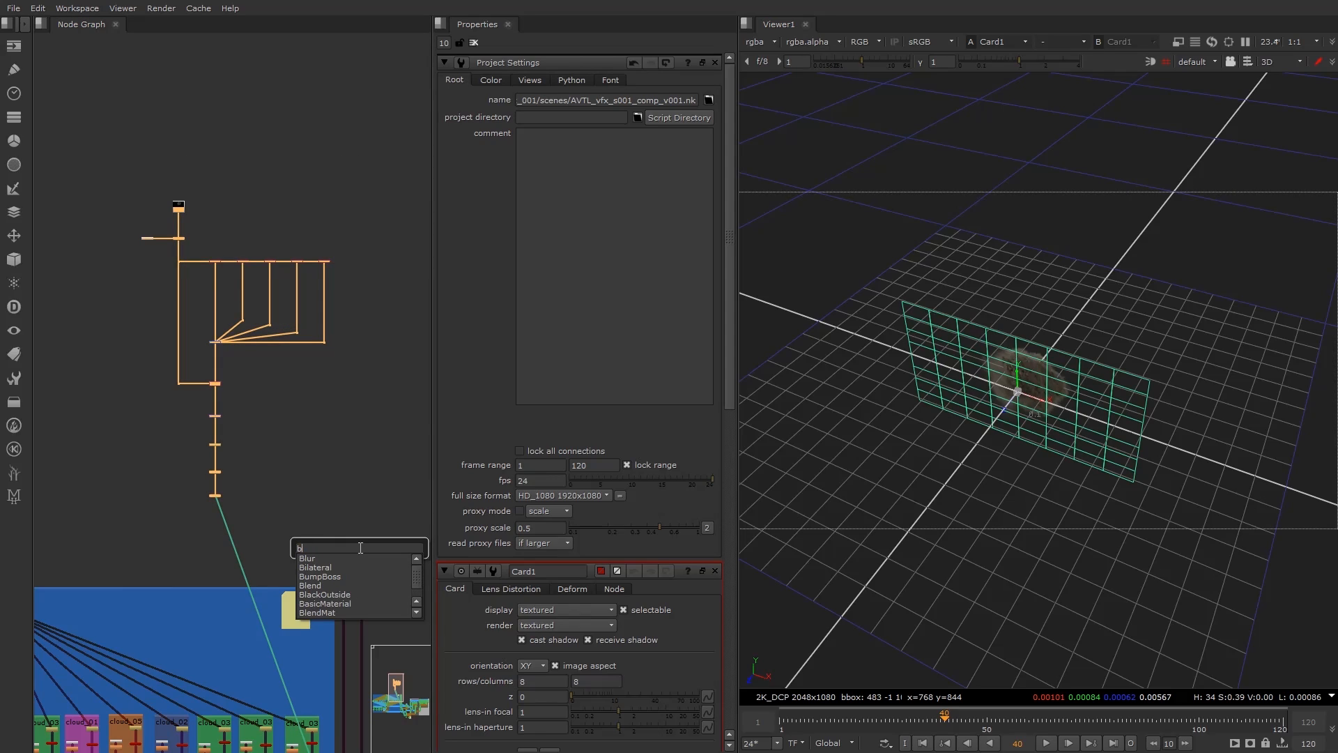
key(Return)
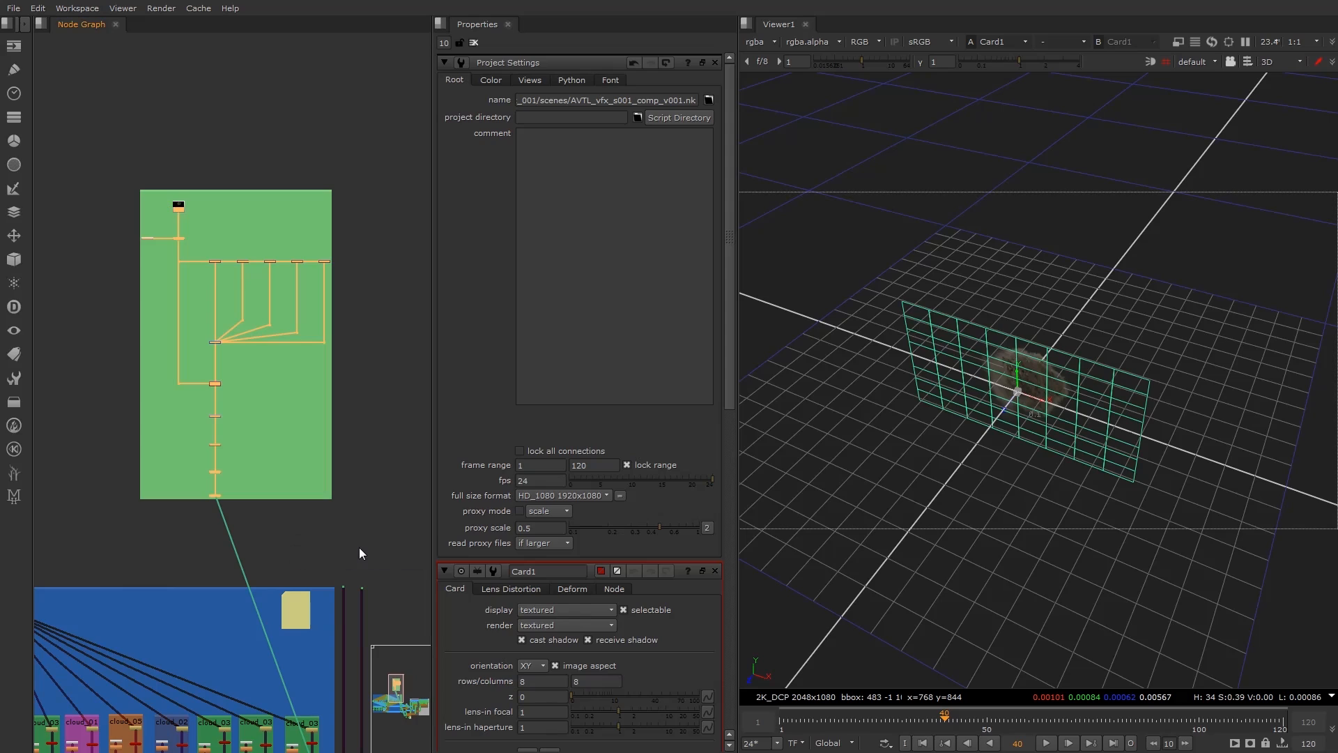
click(296, 177)
mouse_move(292, 191)
mouse_down()
mouse_move(286, 132)
mouse_move(298, 184)
mouse_up()
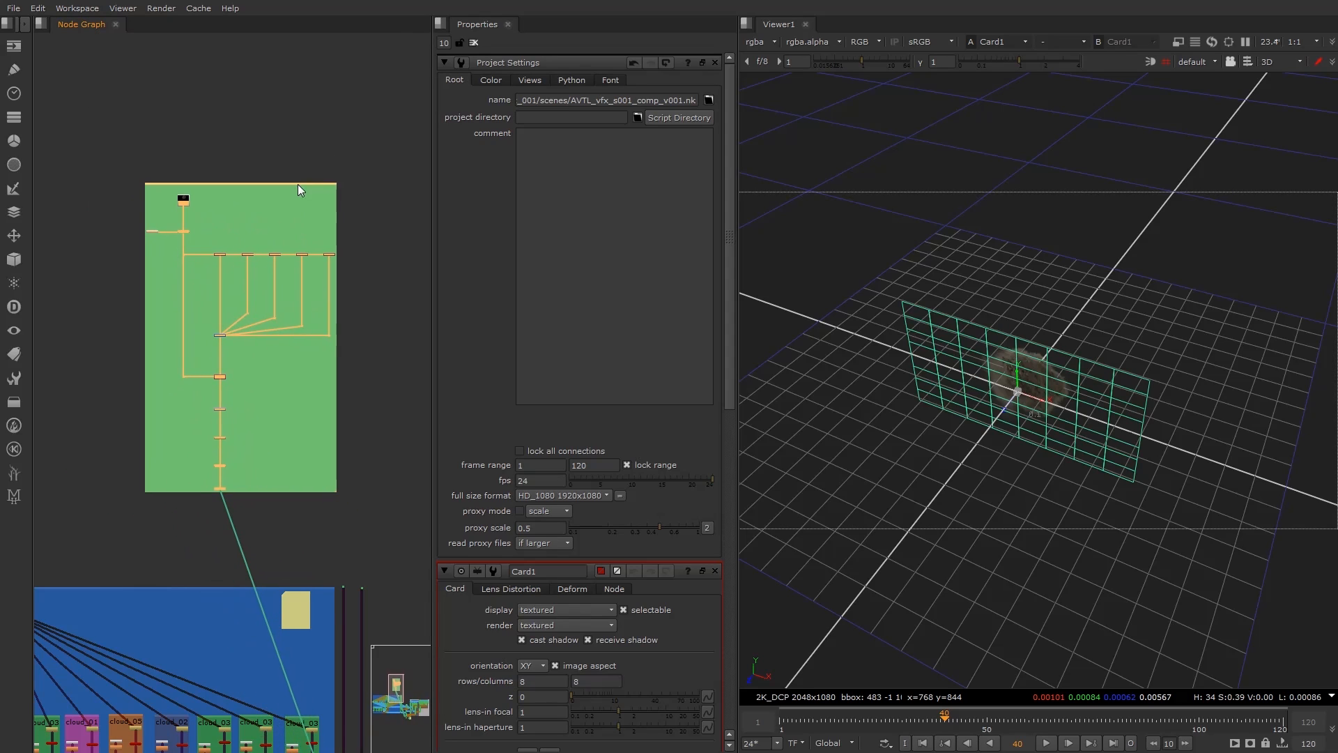
Change the explosion backdrop's tile color to a dark, muted red.
double_click(316, 182)
click(617, 63)
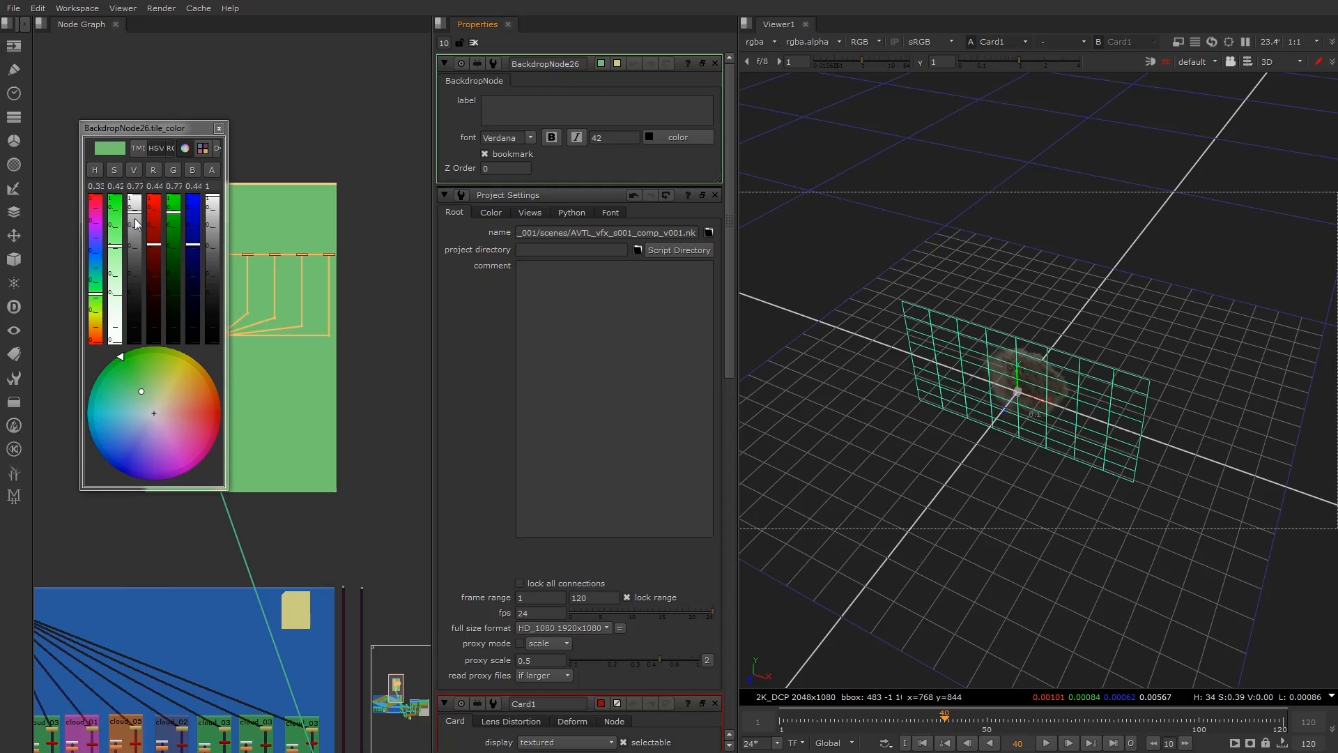
click(97, 153)
drag(134, 211, 114, 247)
click(219, 129)
Label the backdrop EXPLOSION_001 and make its label font white.
click(249, 188)
click(558, 110)
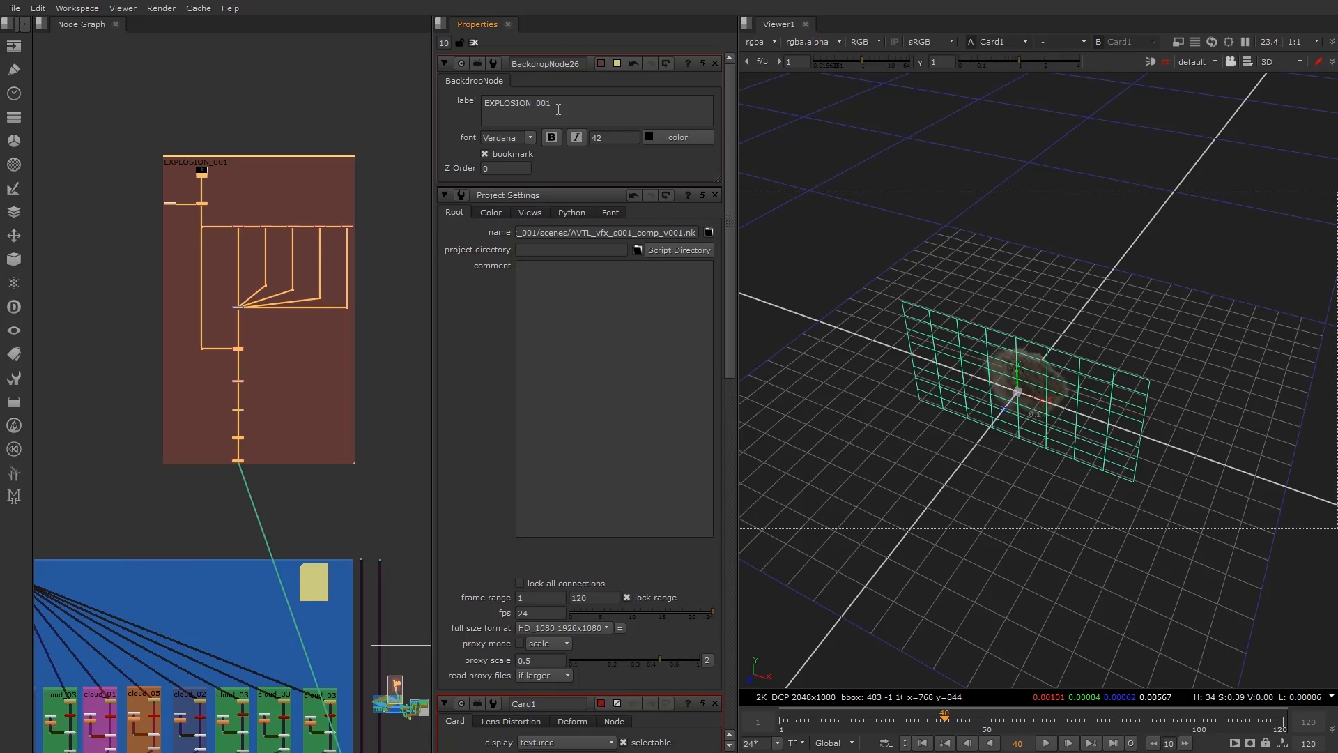
click(702, 138)
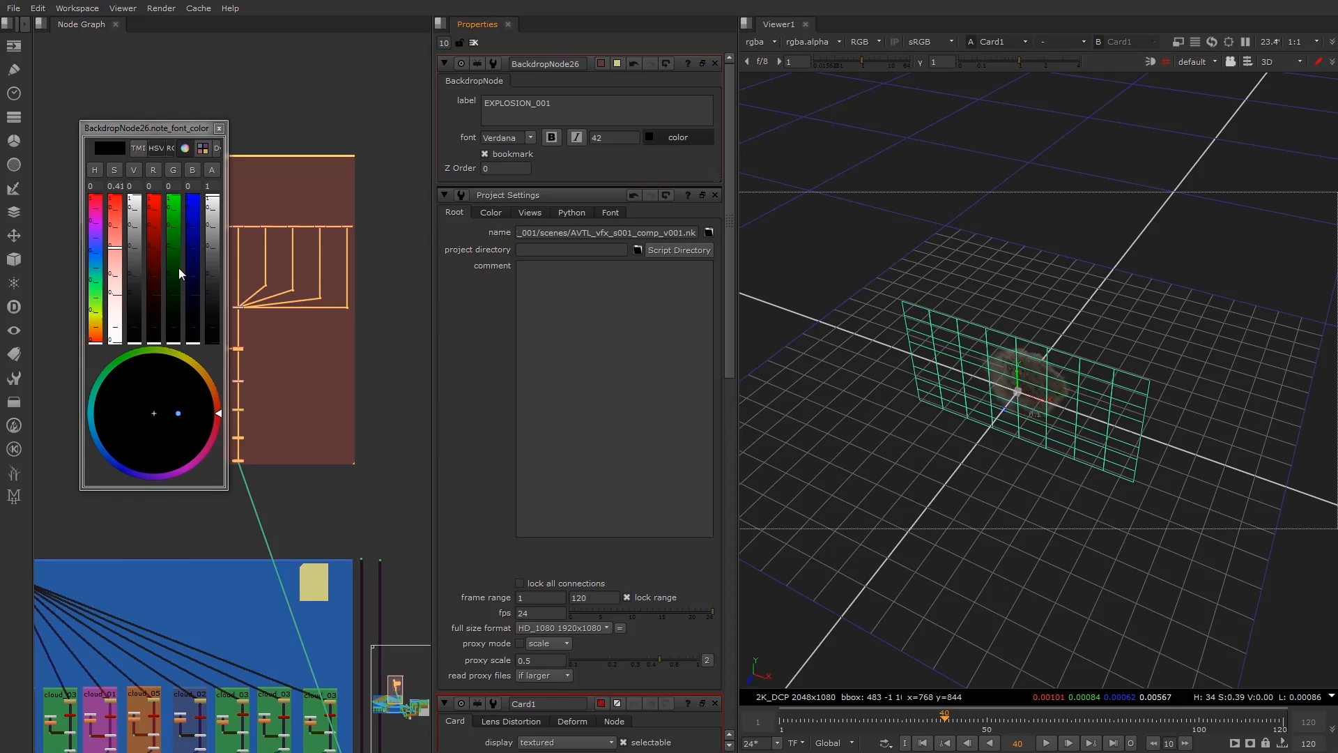
drag(112, 258, 140, 177)
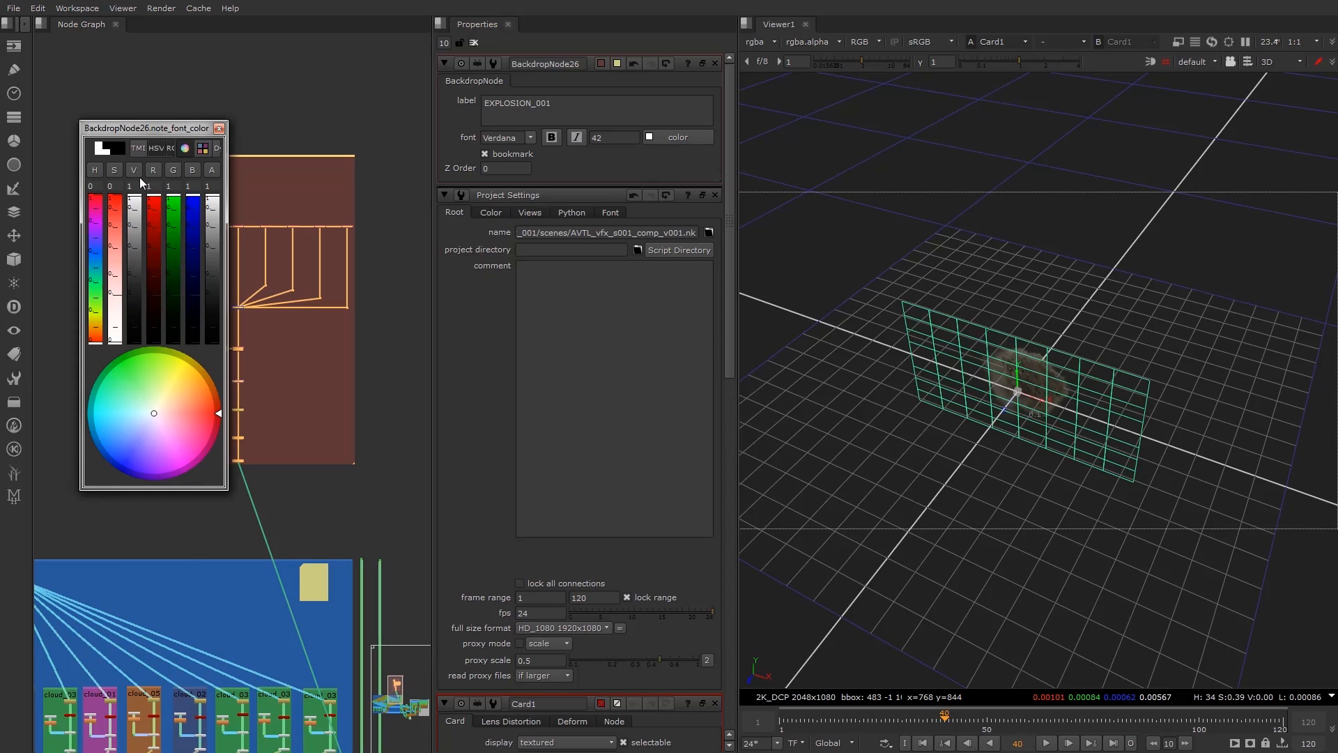
click(218, 129)
Reposition the EXPLOSION_001 backdrop with its nodes in the free space above the clouds' blue backdrop.
scroll(212, 154, up, 4)
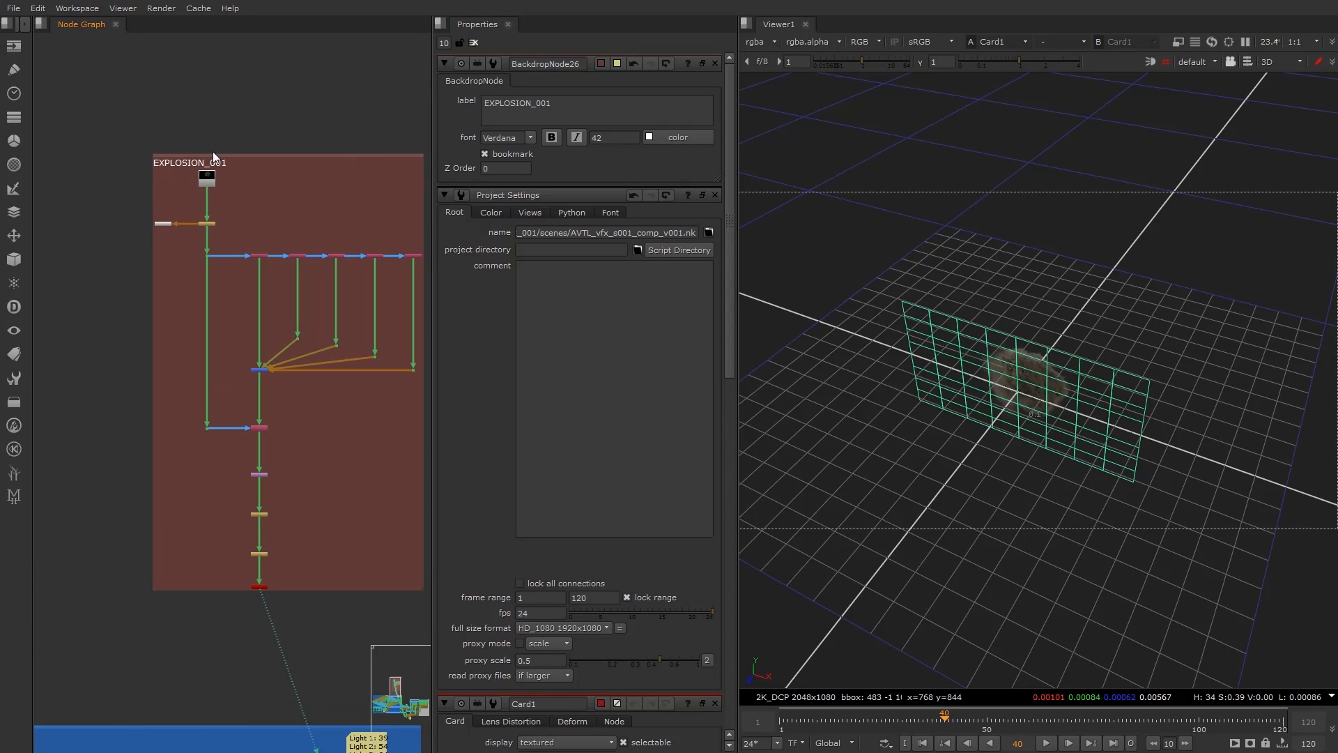
middle_drag(411, 208, 270, 110)
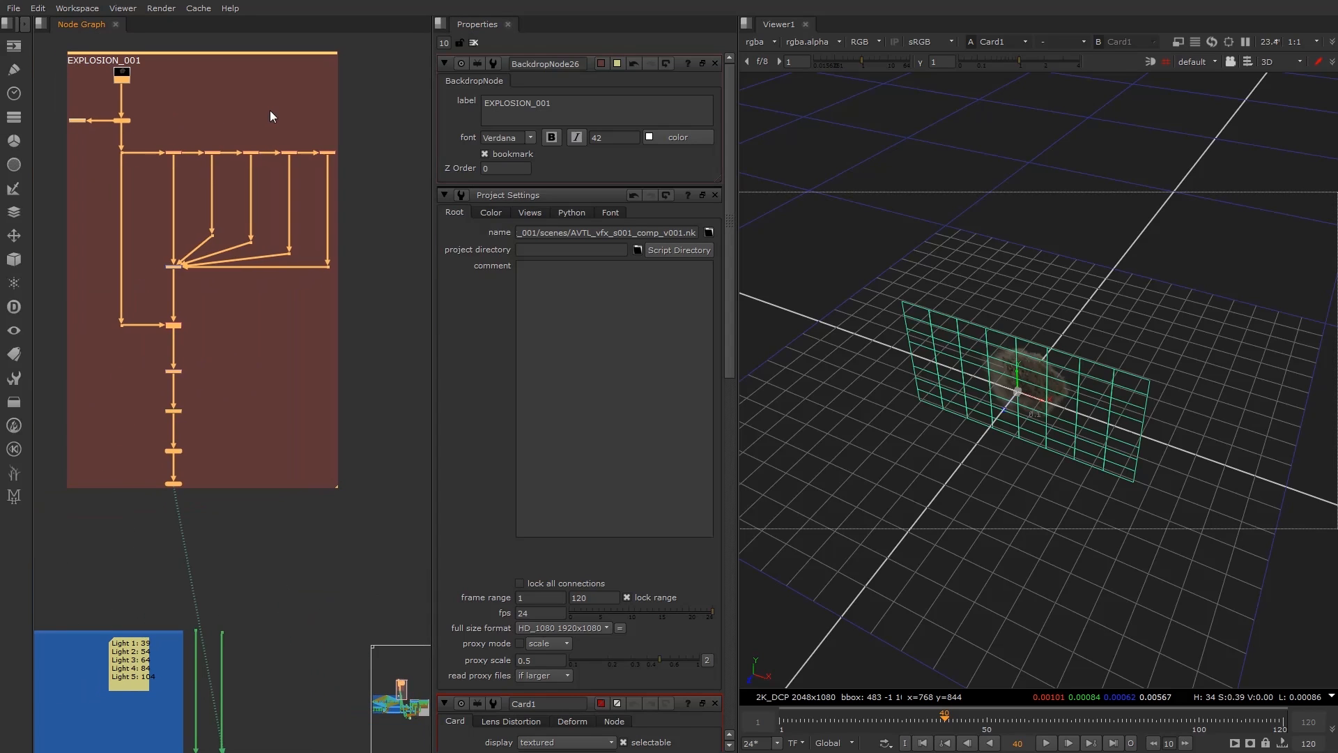
drag(213, 55, 161, 90)
click(186, 93)
scroll(186, 93, down, 2)
middle_drag(211, 172, 272, 175)
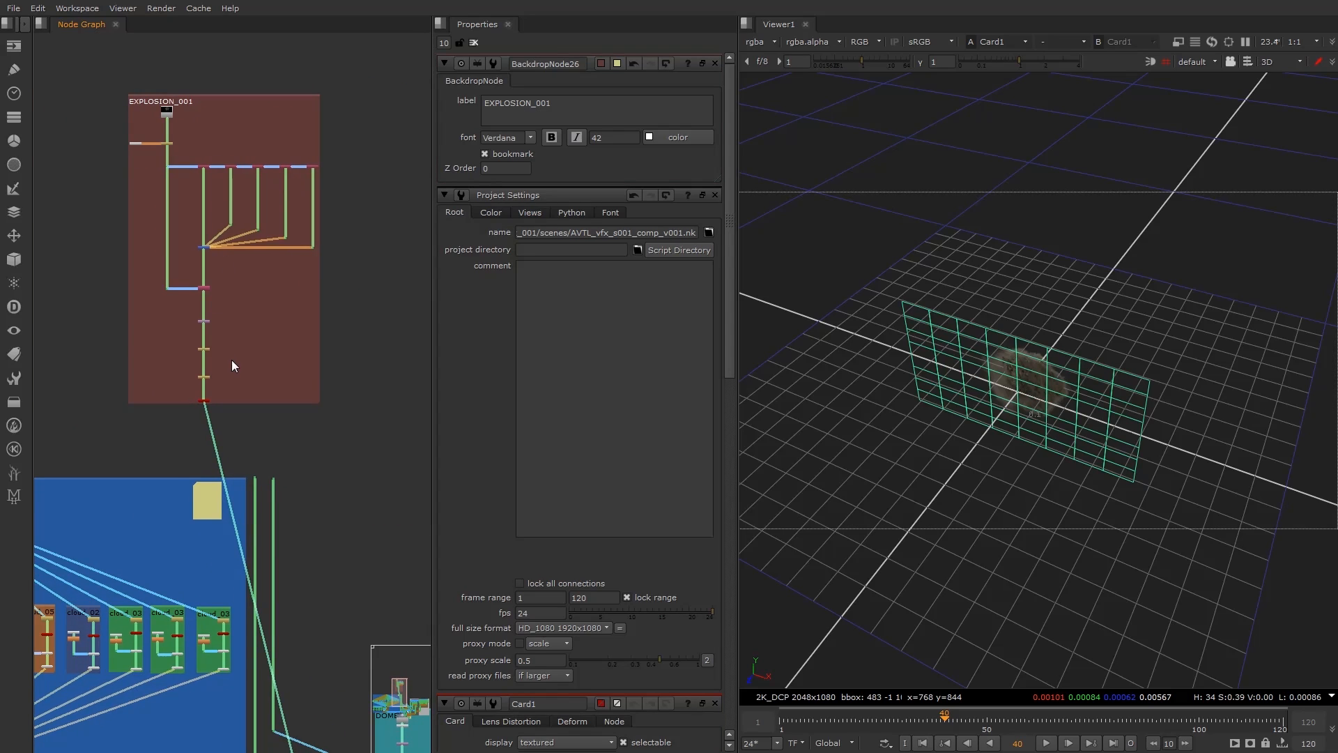
Open the explosion Card's properties and add a Scene node below the EXPLOSION_001 backdrop.
scroll(231, 360, up, 4)
double_click(173, 443)
scroll(204, 450, down, 3)
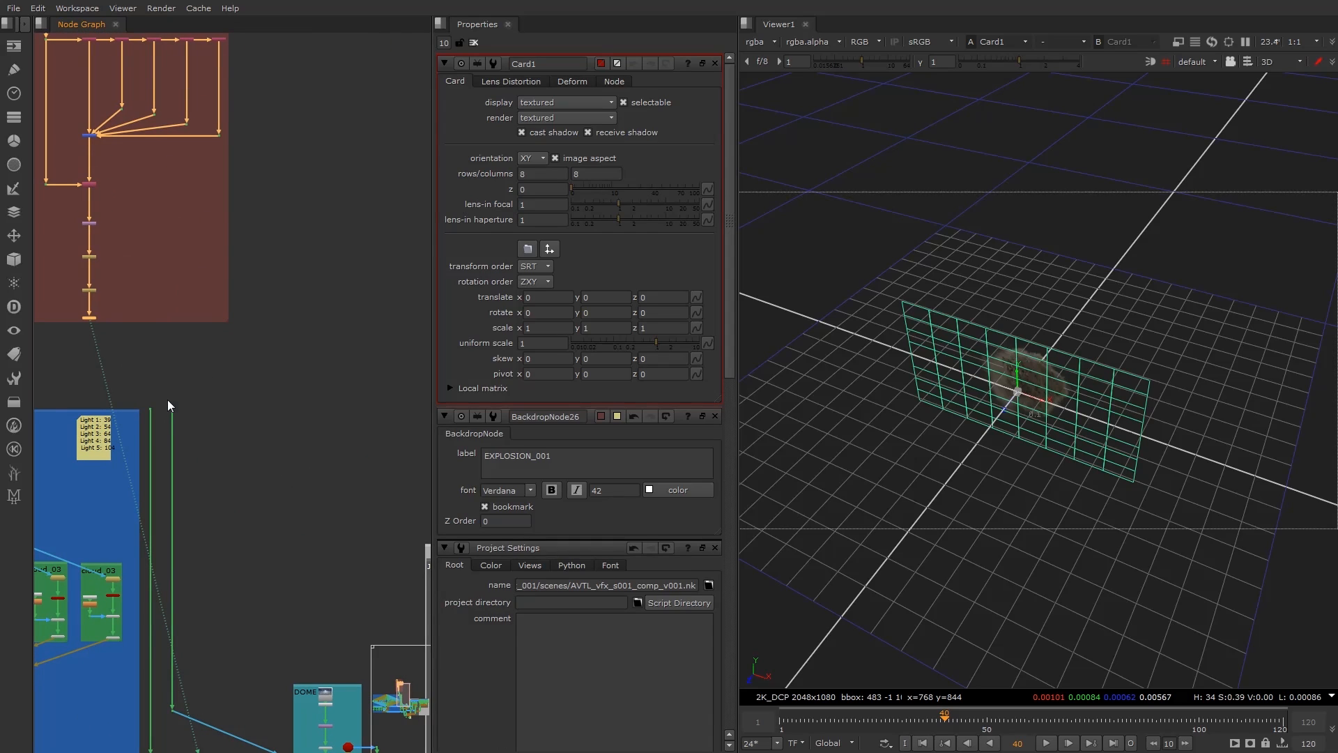
click(174, 362)
key(Tab)
text(sce)
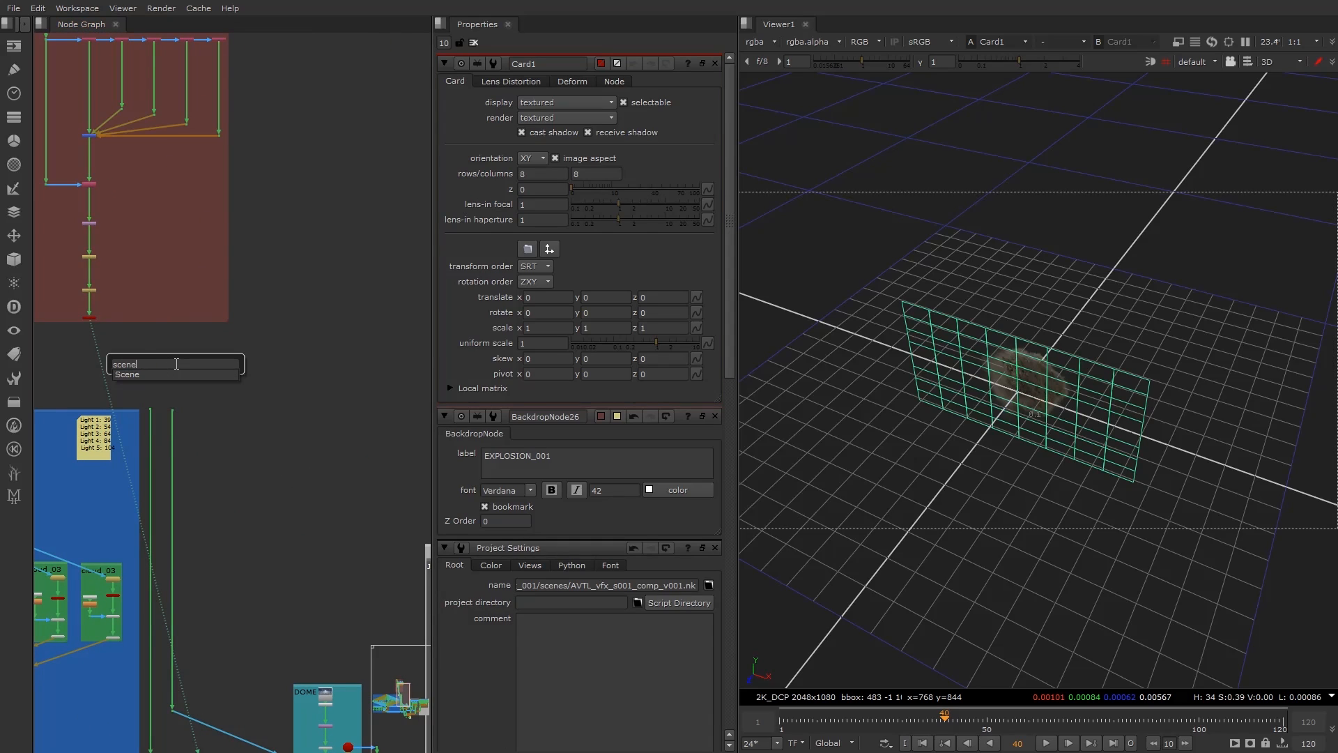
text(ne)
key(Return)
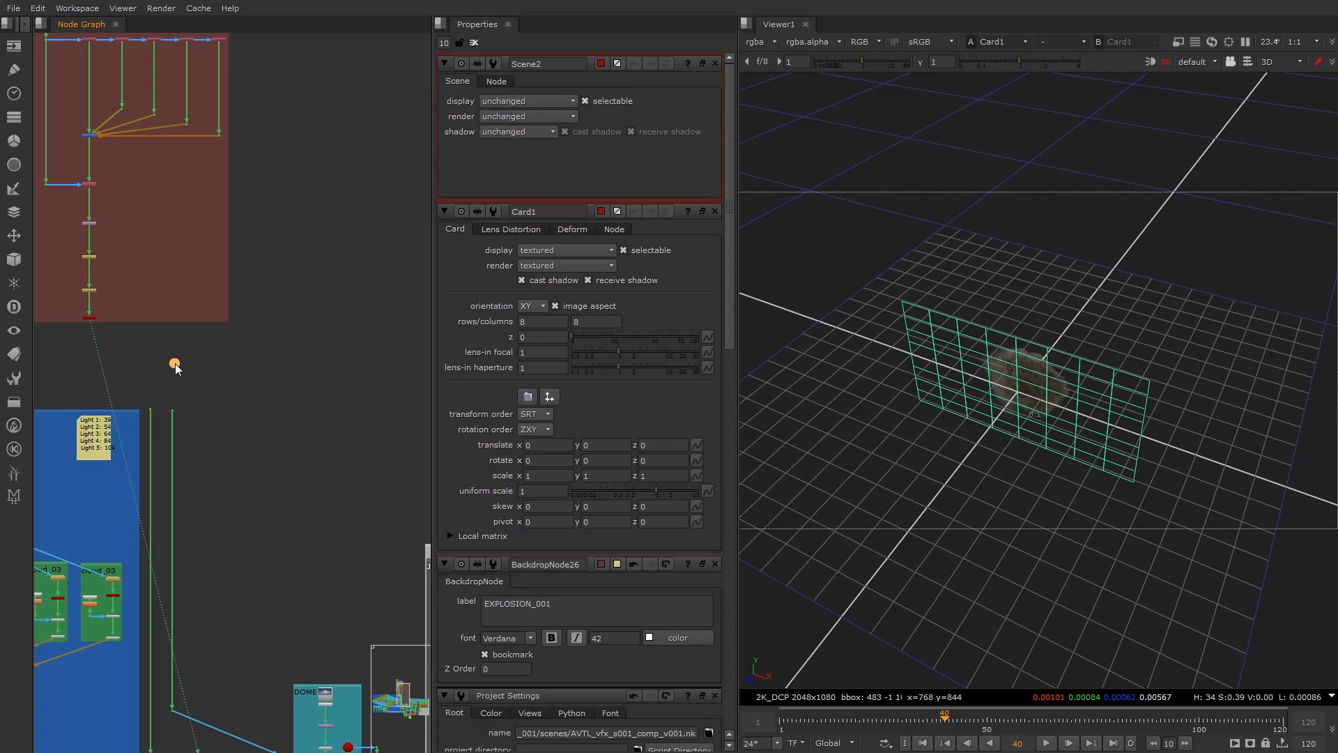
Connect the explosion Card to the new Scene node and link that Scene into the line feeding the DOME scene.
scroll(175, 362, up, 3)
middle_drag(174, 363, 256, 385)
click(112, 331)
scroll(113, 331, up, 2)
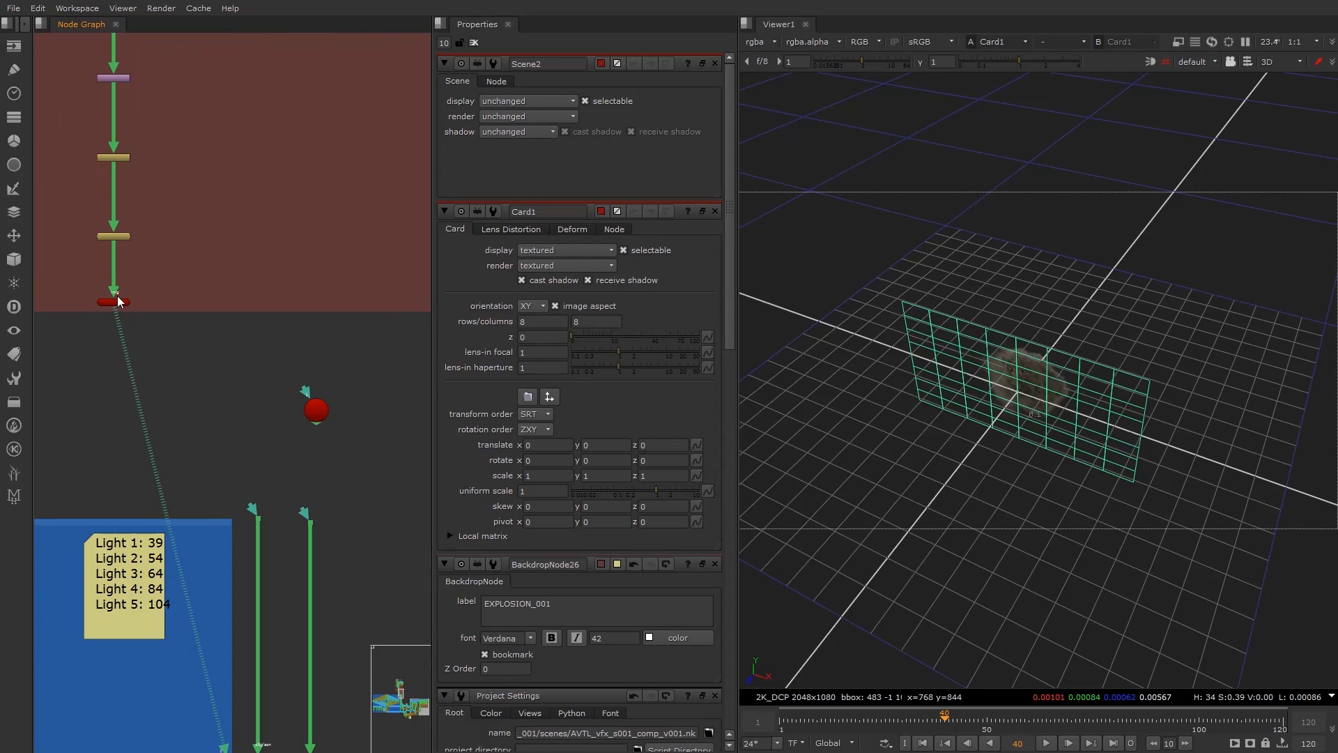
click(117, 303)
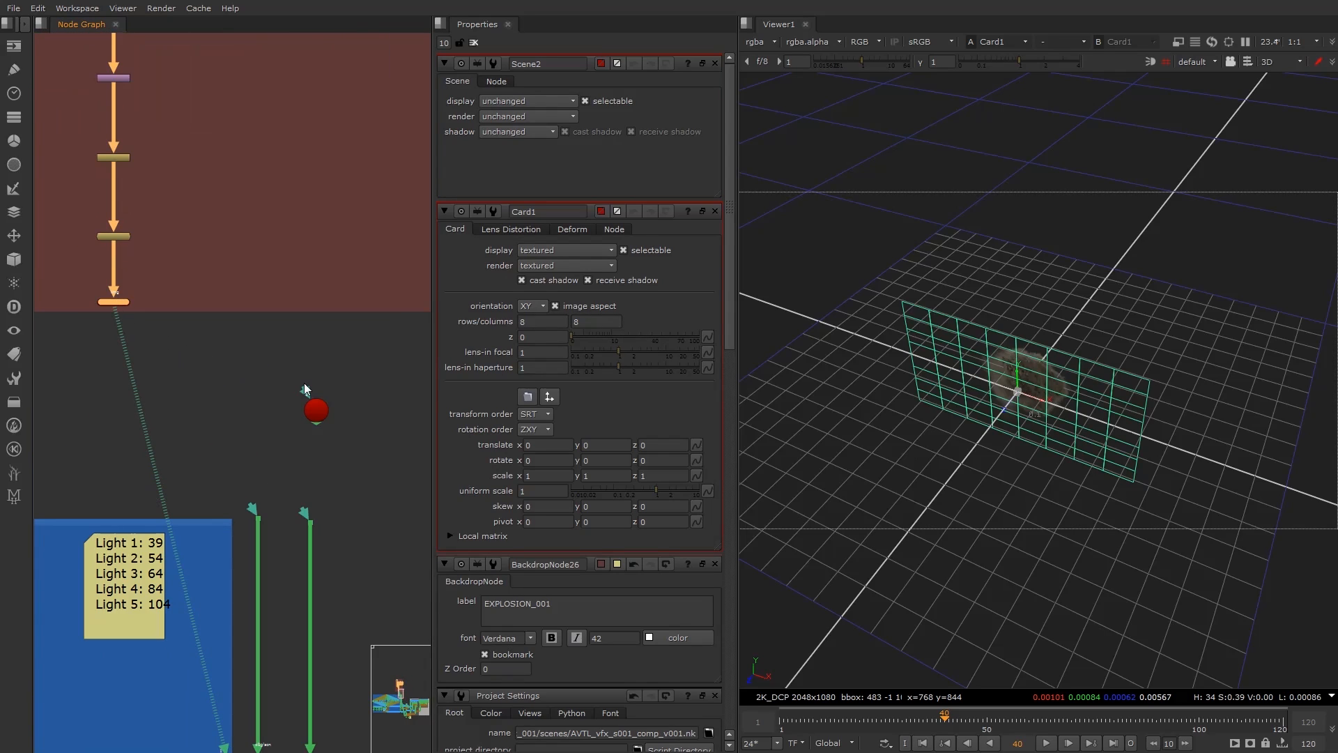
click(324, 414)
drag(177, 281, 70, 322)
key(y)
View the DOME's ScanlineRender in 3D and examine the clouds, origin and camera position, moving to frame 19.
click(301, 557)
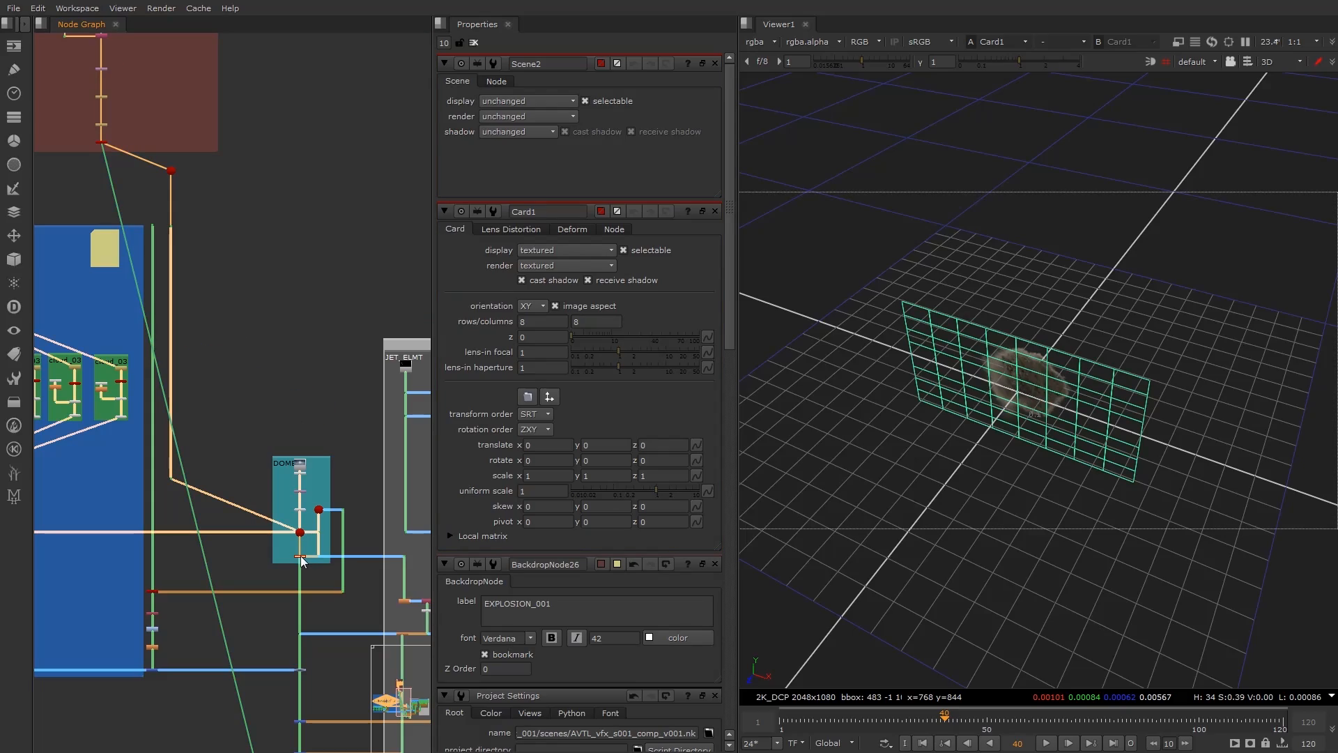
key(1)
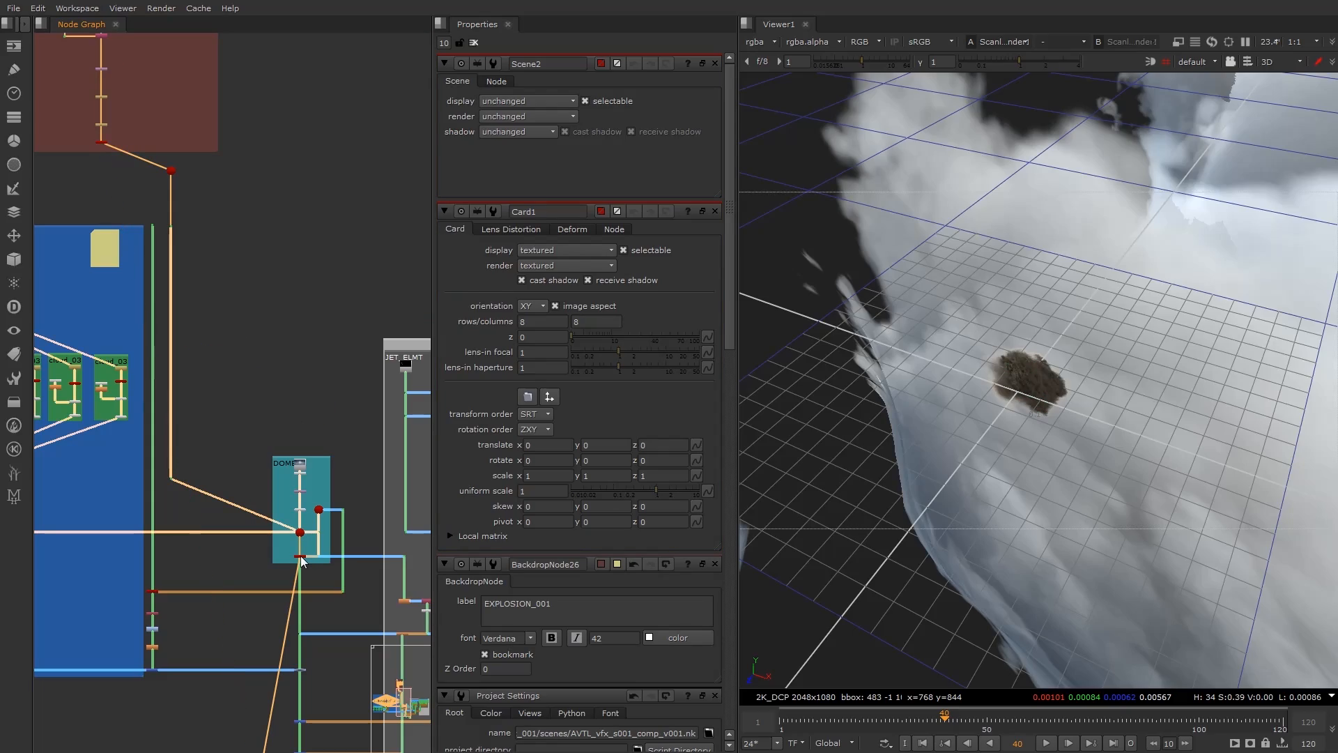
scroll(981, 370, down, 20)
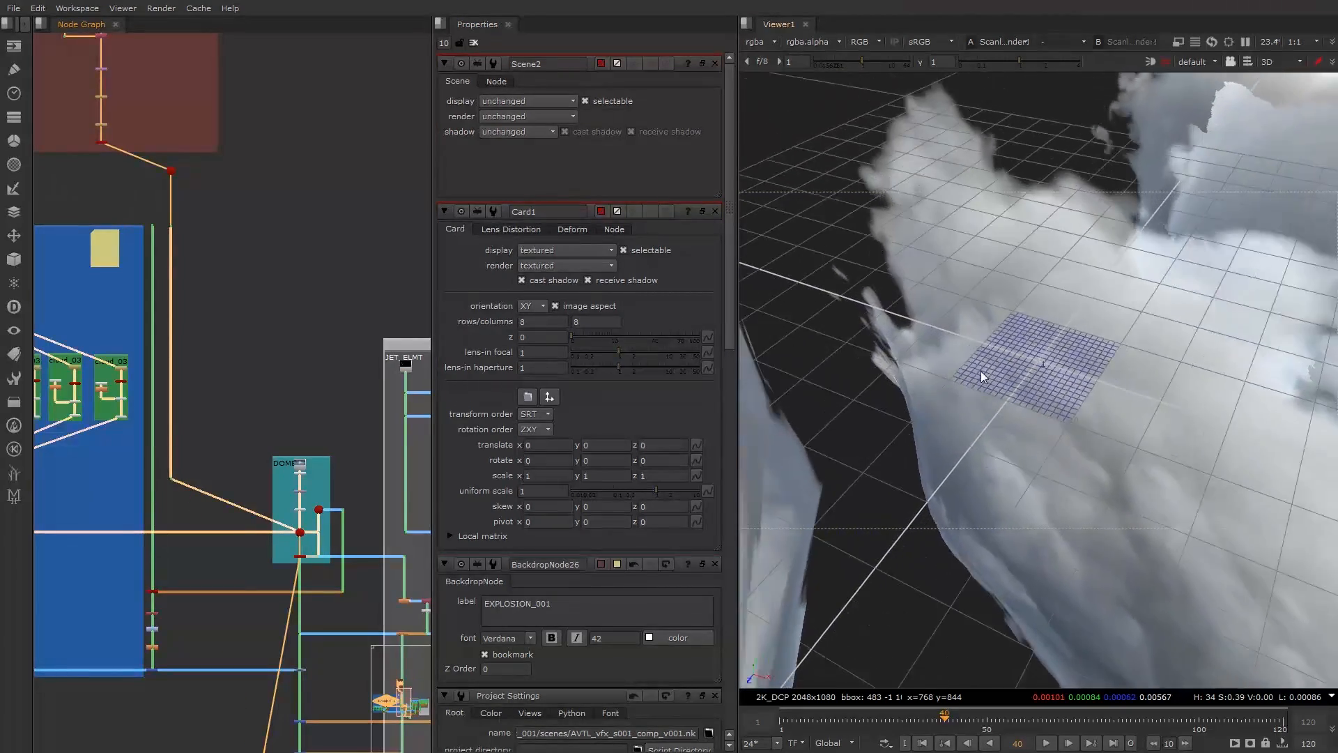
scroll(980, 370, down, 5)
ctrl+drag(1019, 375, 1067, 368)
scroll(1085, 358, down, 5)
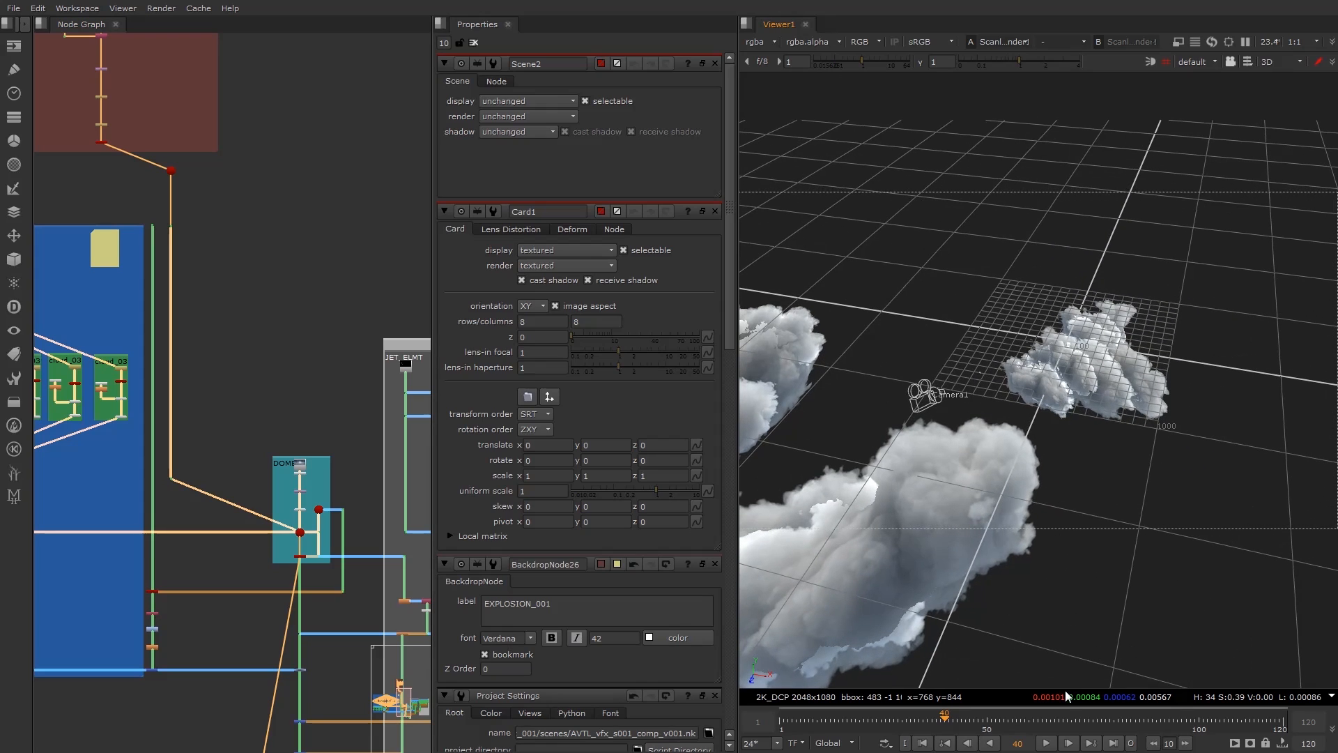
drag(944, 717, 856, 720)
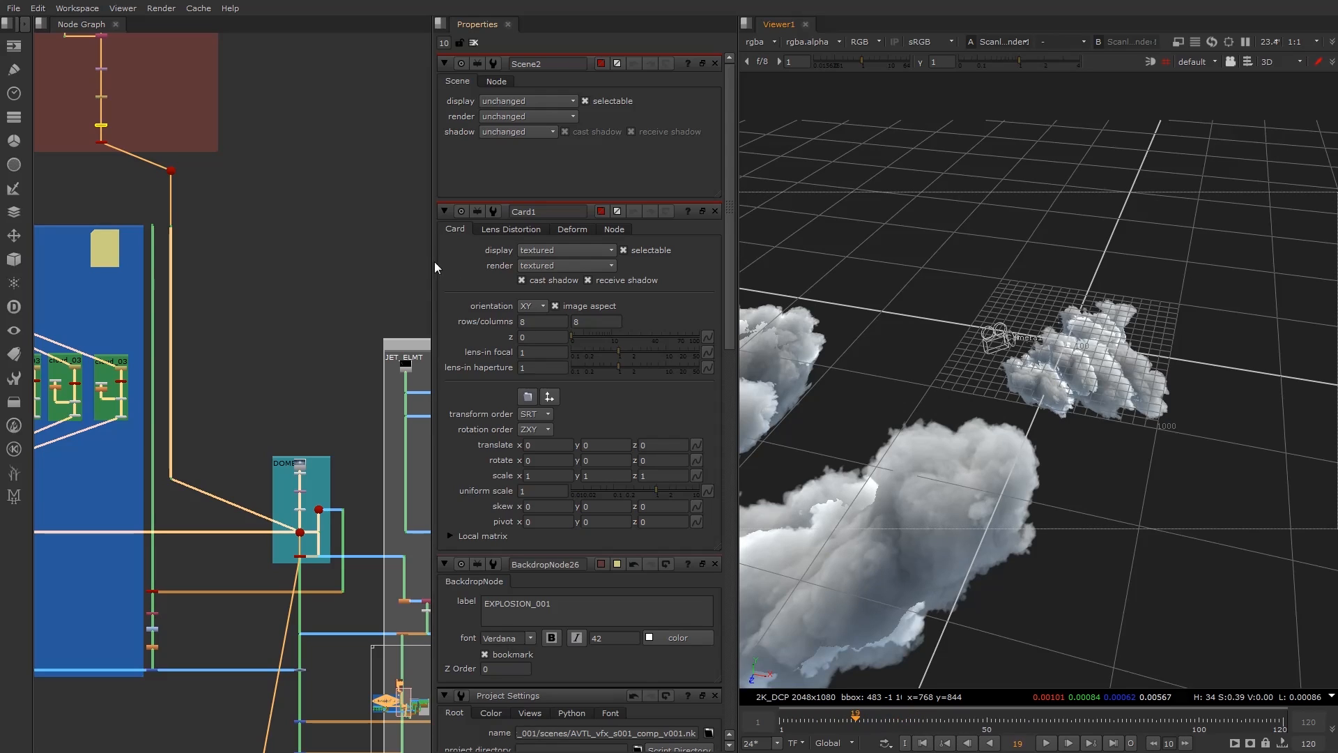
Set the time offset of the TimeOffset node above the explosion Card to 39 frames.
scroll(125, 166, up, 3)
double_click(113, 173)
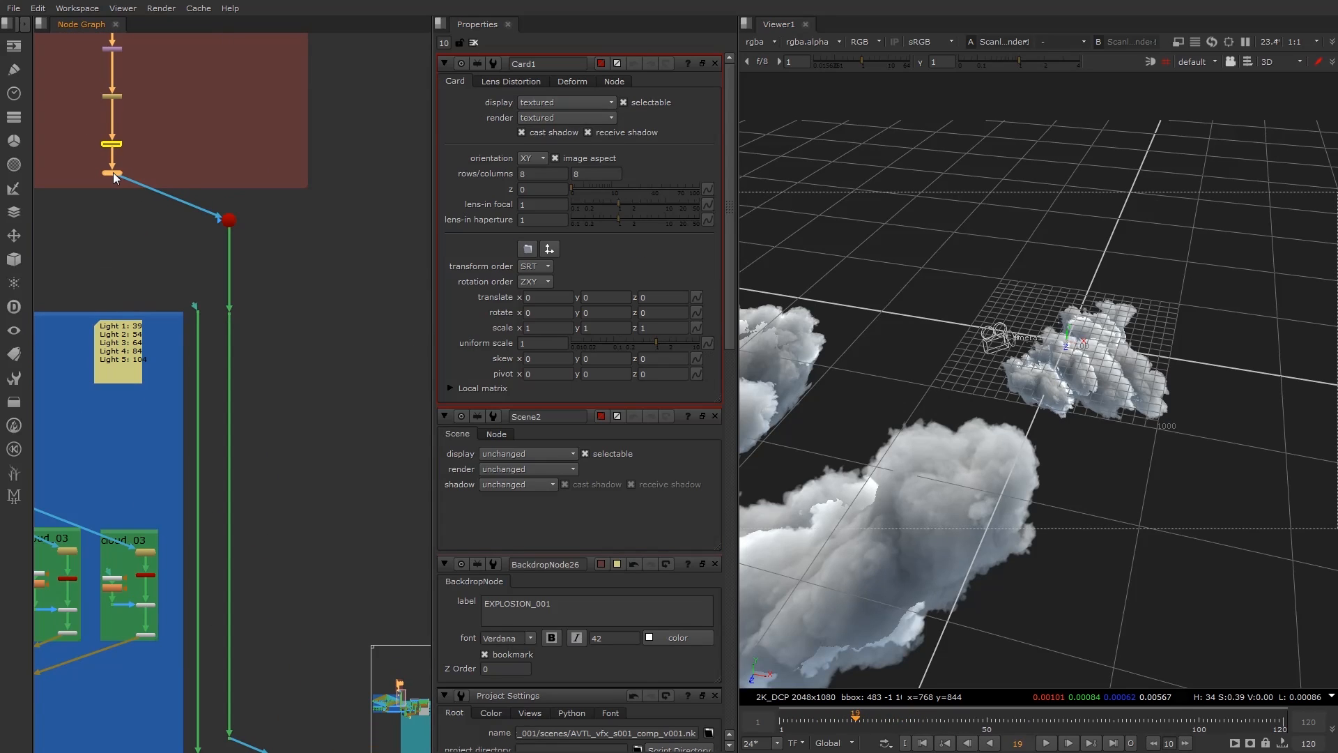
middle_drag(129, 146, 168, 201)
double_click(153, 197)
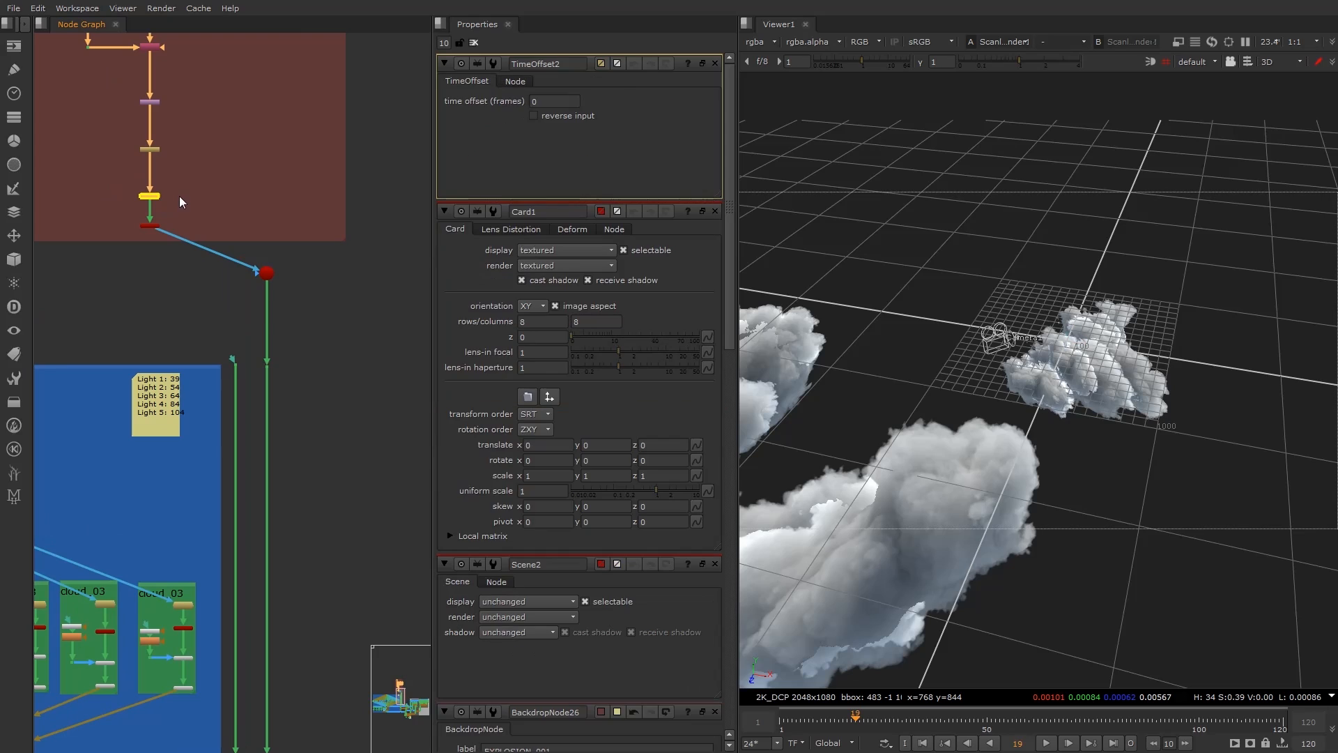
click(532, 102)
key(Return)
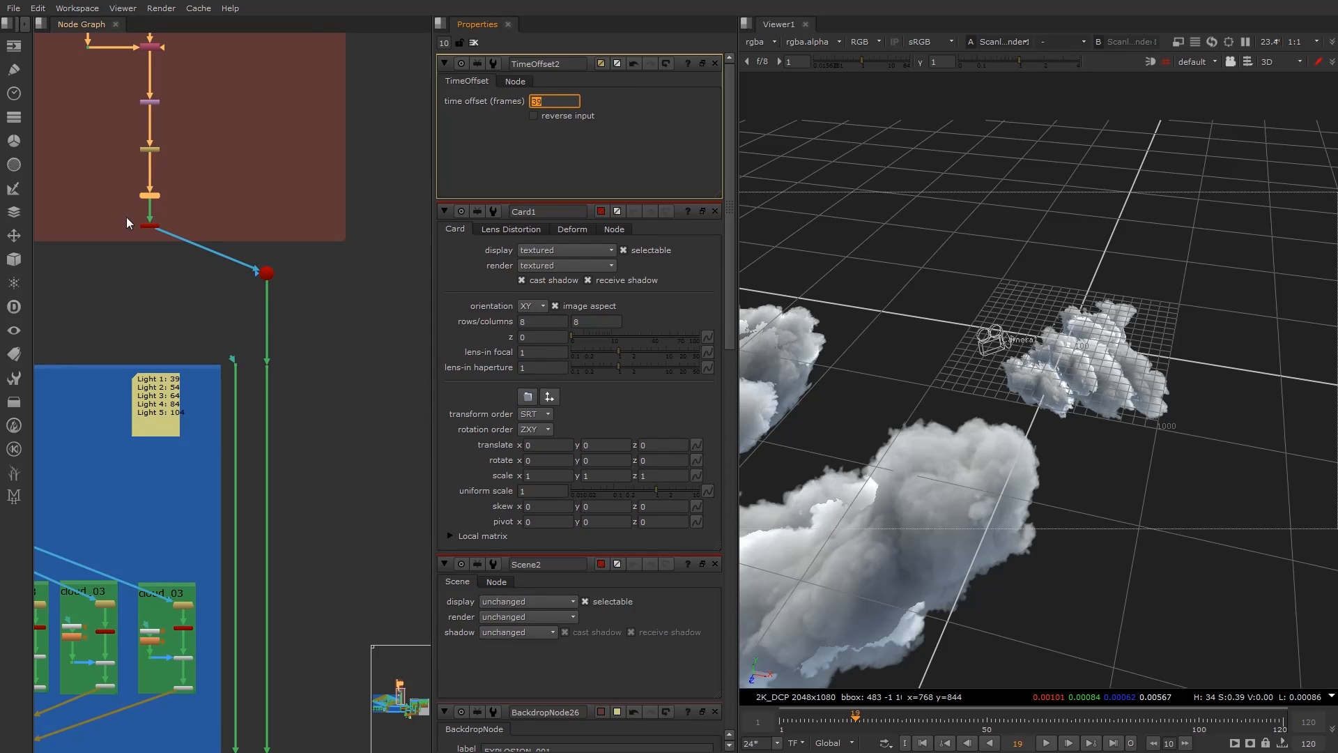
Scale the explosion Card up evenly on all three axes to about 1128.7.
scroll(174, 194, down, 2)
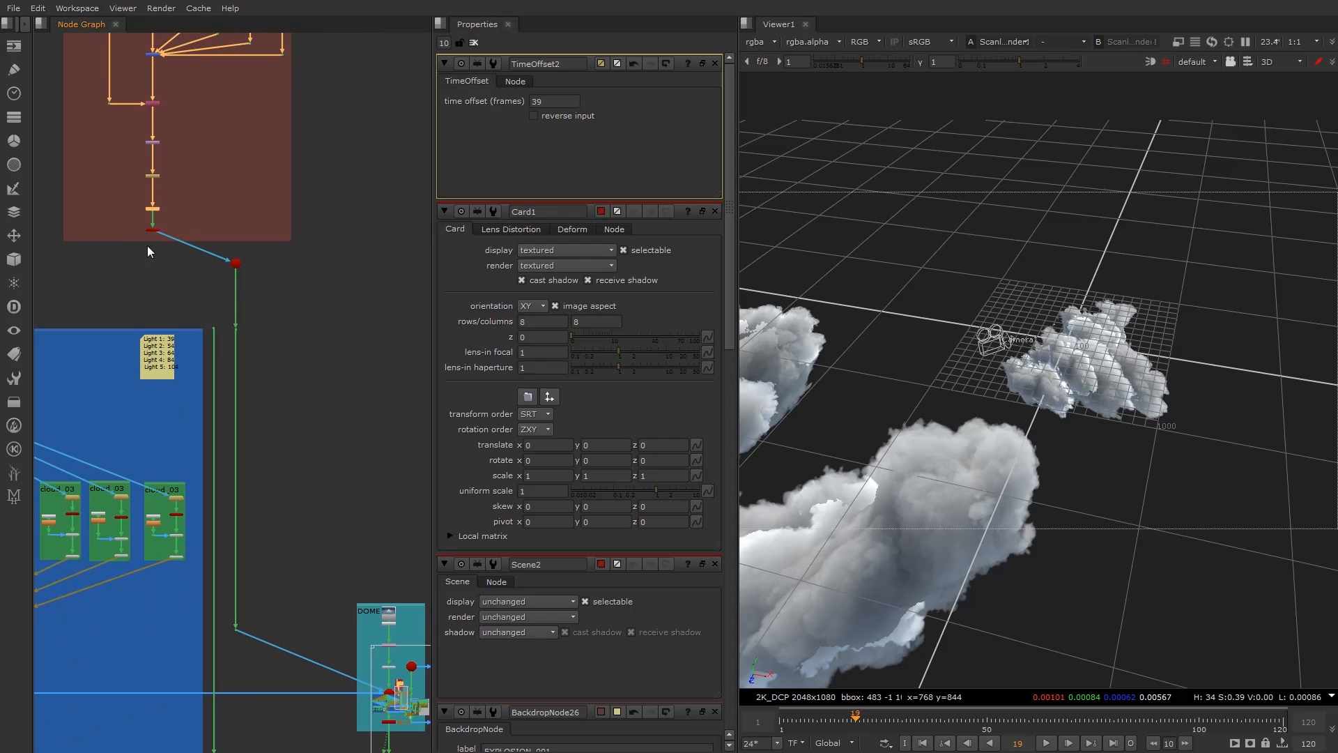
double_click(155, 228)
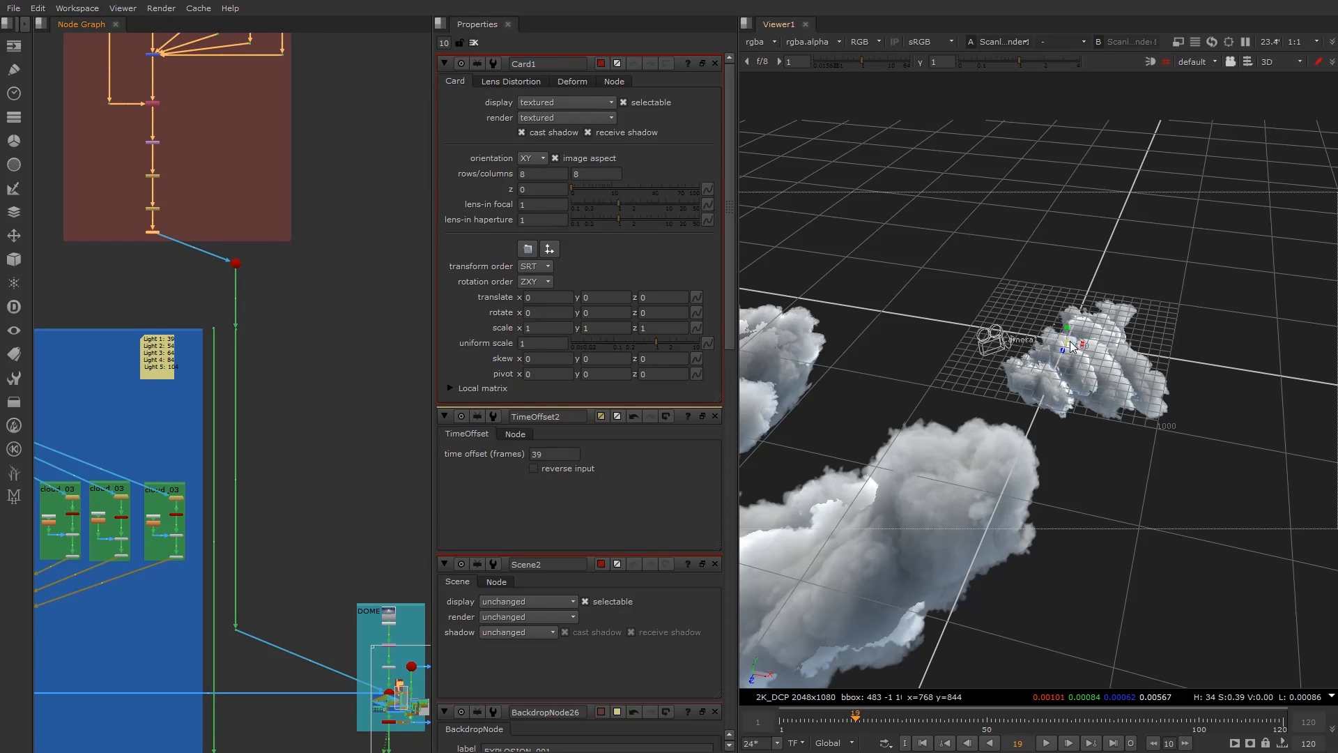
drag(1071, 346, 1323, 321)
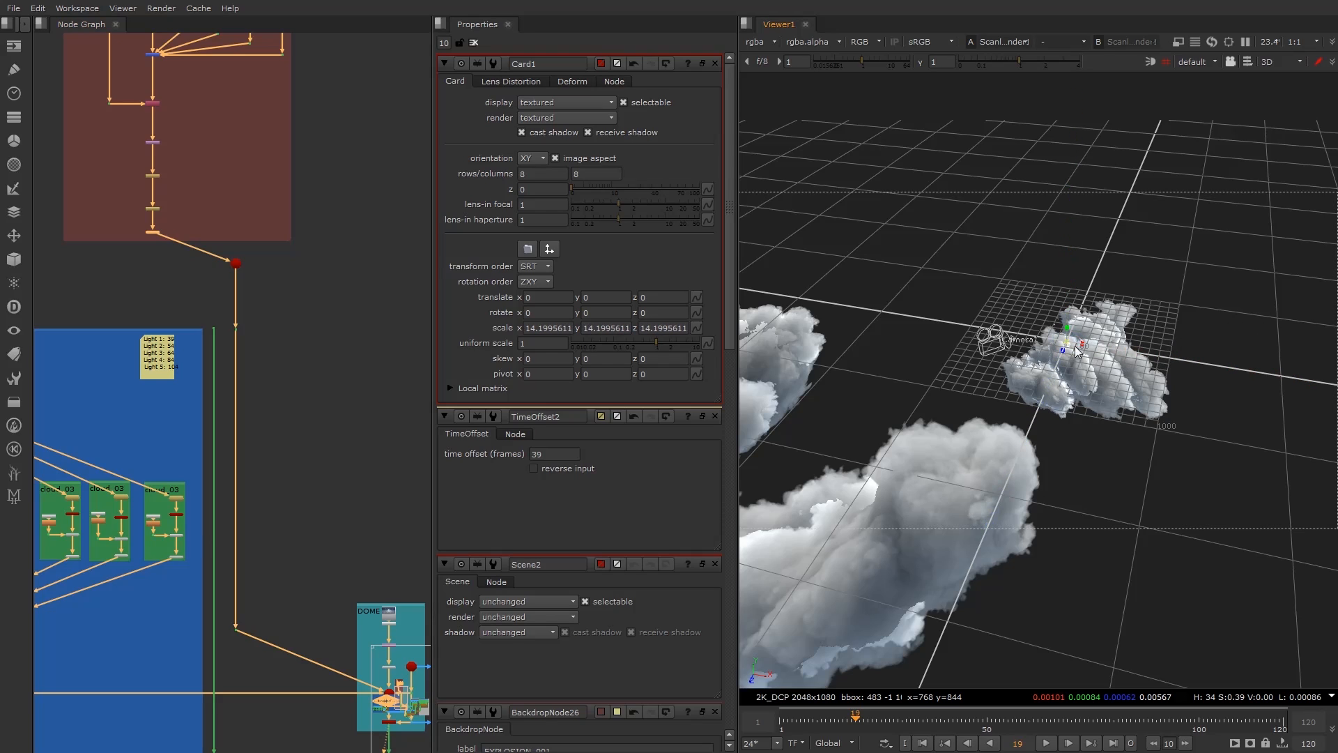
drag(1070, 346, 1073, 115)
drag(1073, 346, 1172, 316)
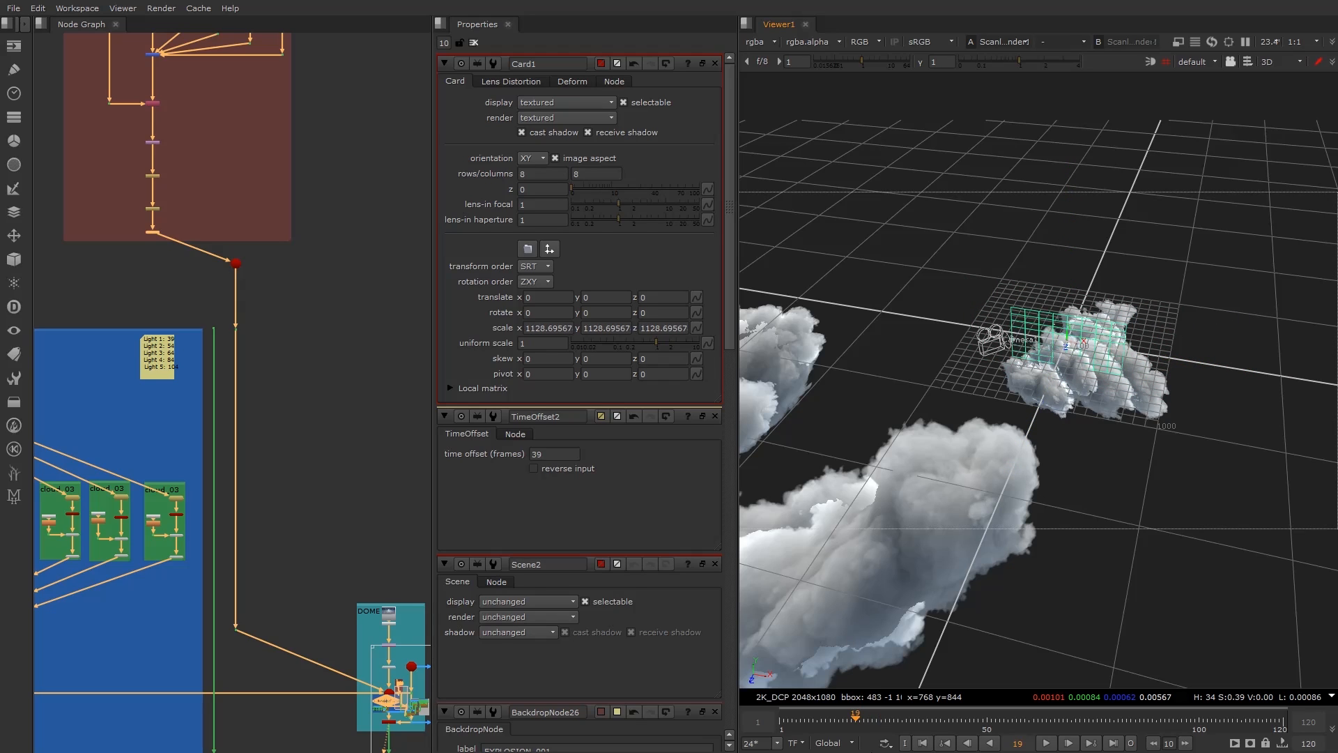
At frame 40, place the explosion Card at about X -309.3, Z 122 and rotate it about -25.3 degrees in Y.
click(945, 724)
scroll(1070, 325, up, 2)
ctrl+drag(1070, 325, 1012, 352)
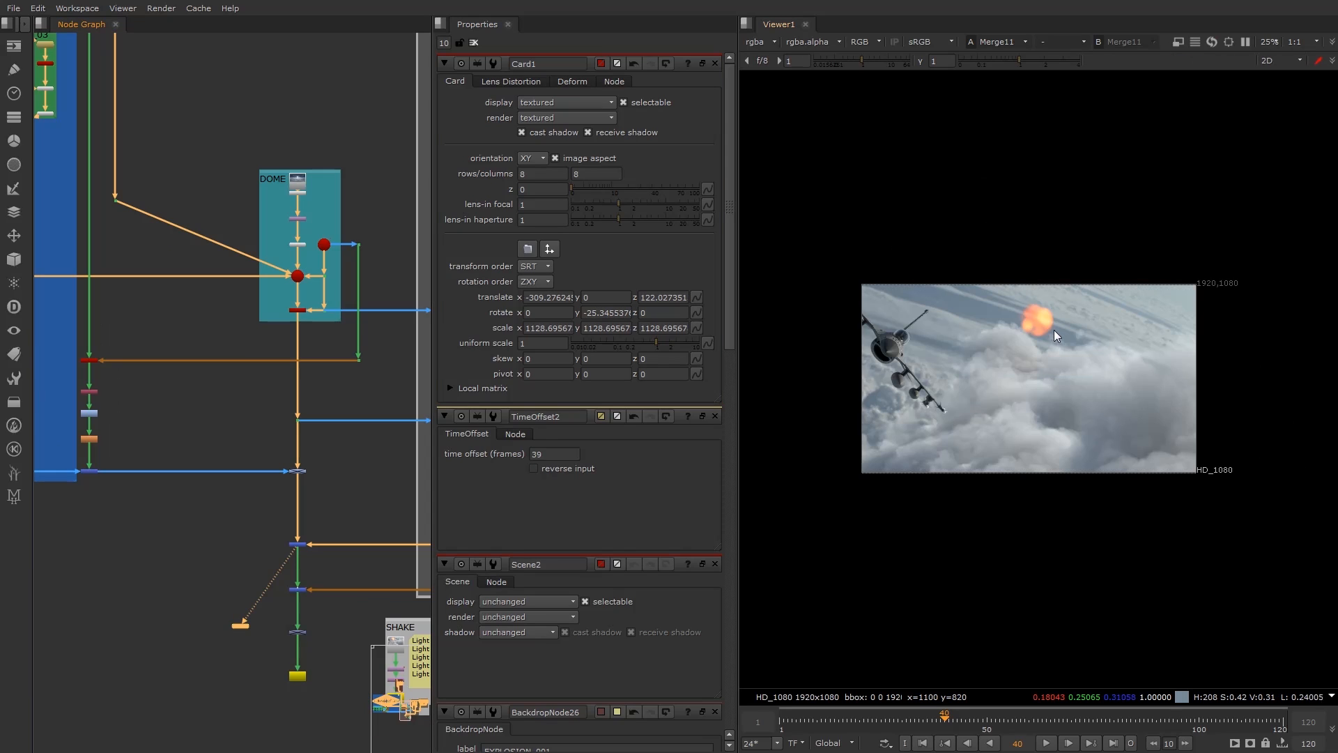
Examine the composited image at frame 40, close up around the explosion and in full with the jet.
scroll(1054, 329, up, 5)
scroll(1052, 328, down, 3)
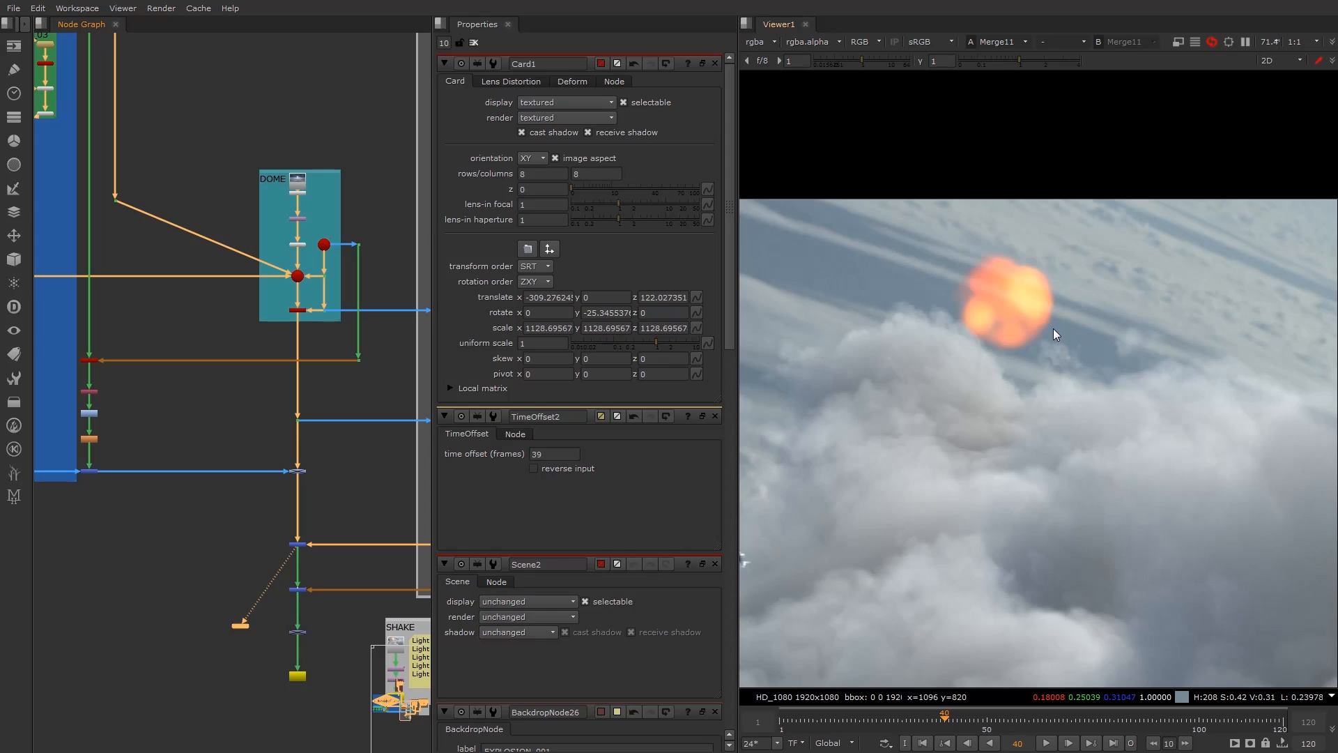
middle_drag(1015, 347, 1064, 355)
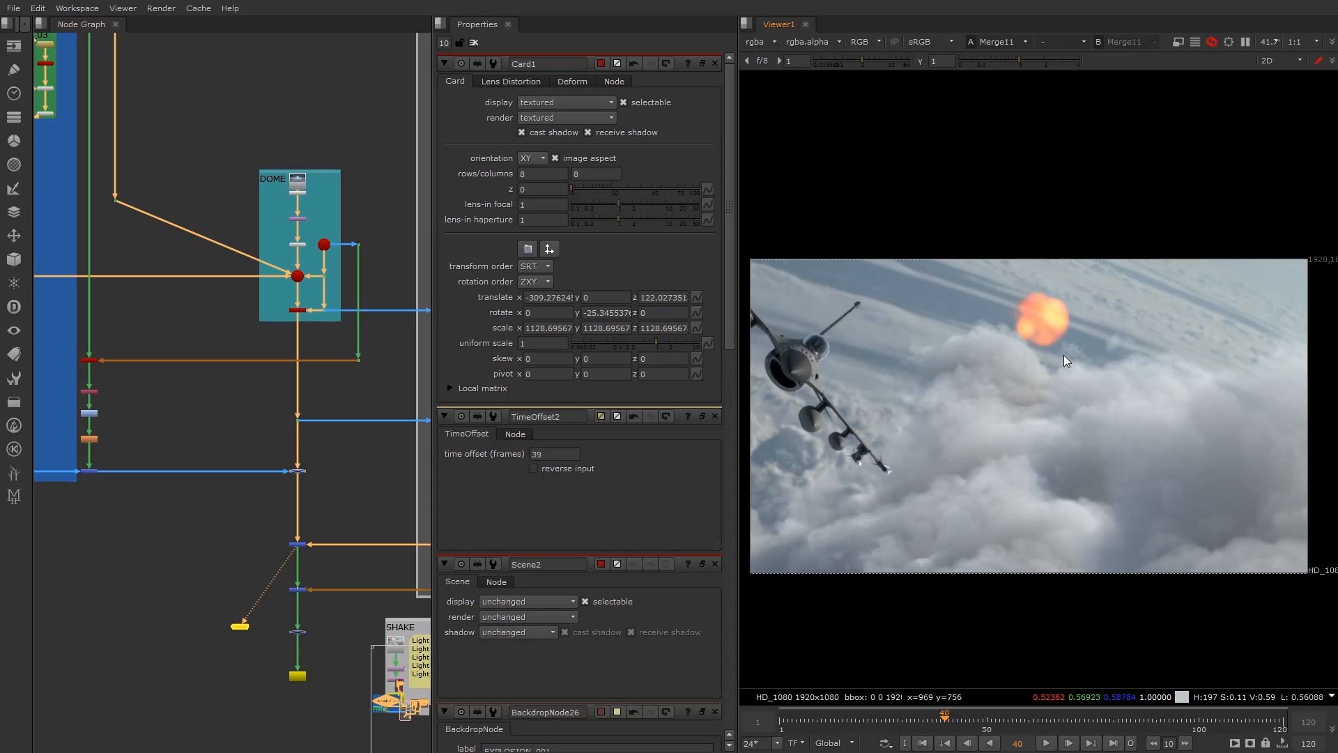
scroll(1064, 354, down, 1)
click(232, 168)
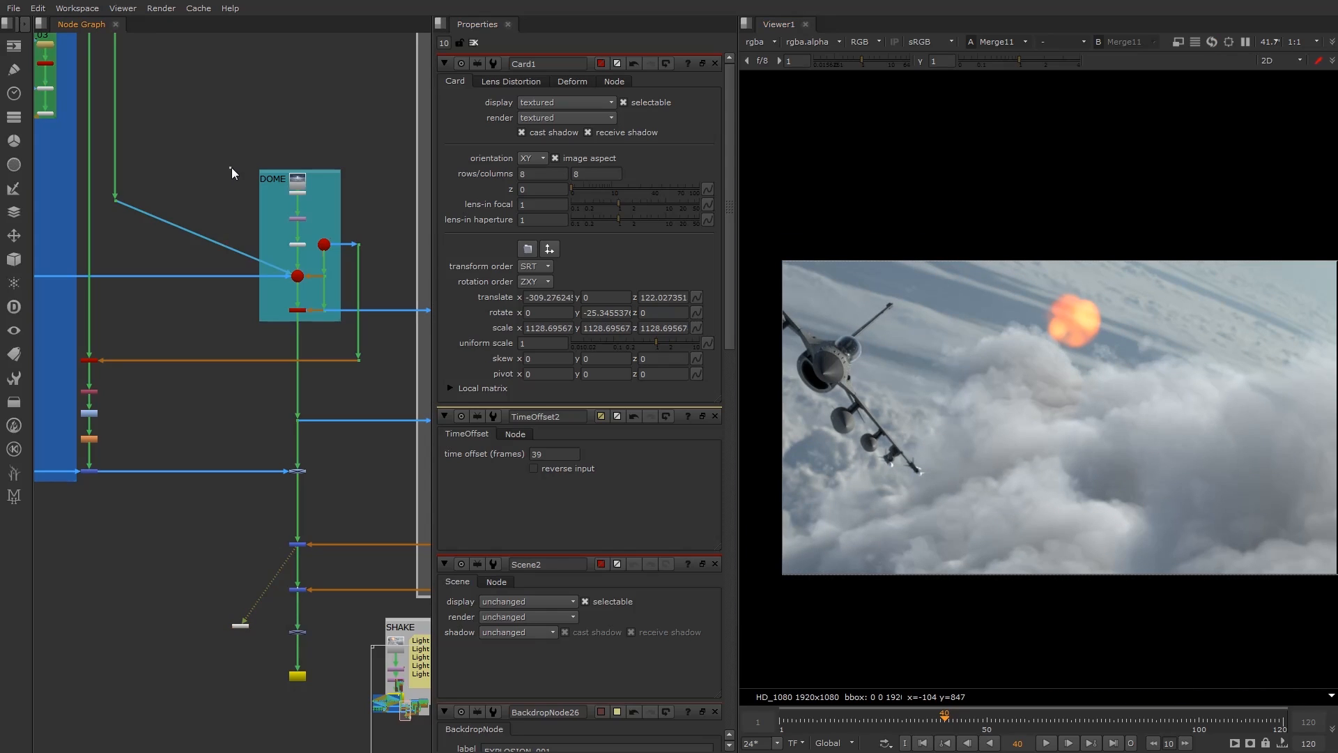
Switch the first Merge node below the DOME branch off and on again to compare its contribution to the composite.
drag(298, 547, 282, 559)
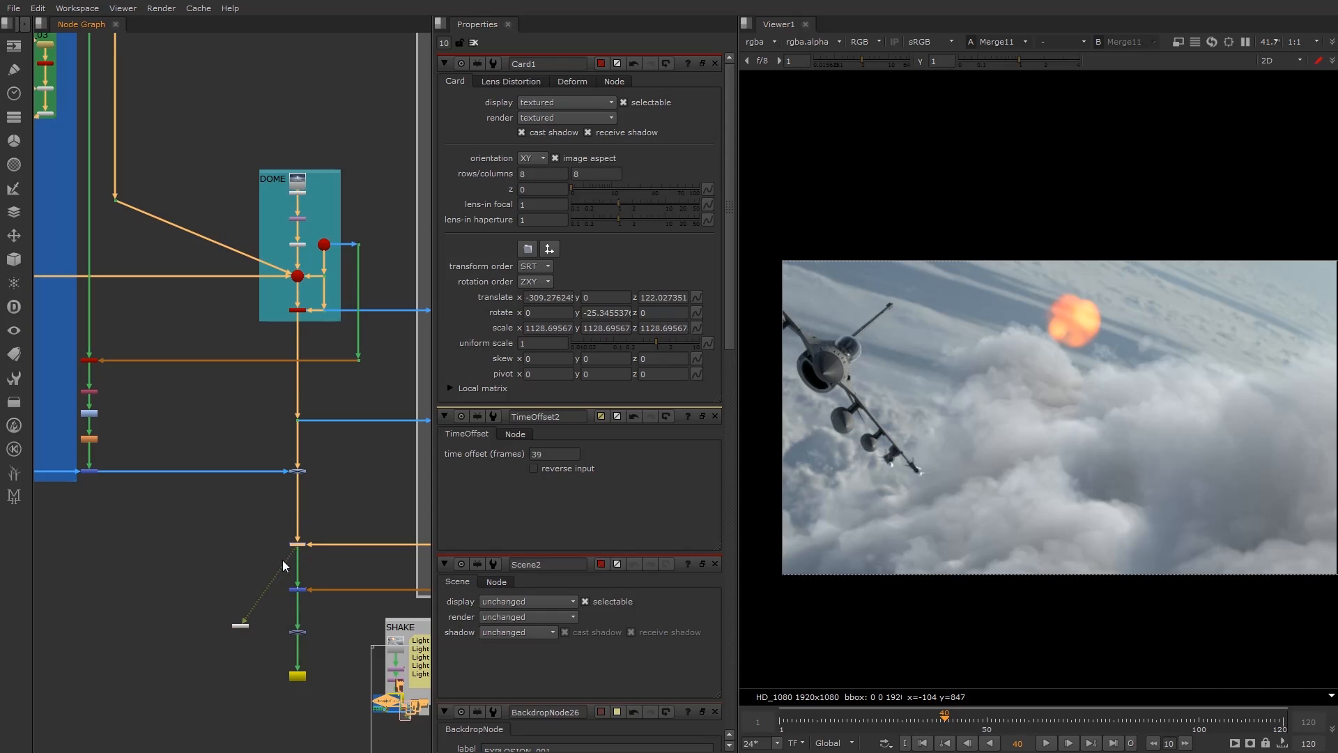
key(d)
key(d)
click(349, 499)
Display Scene1 in the 3D view at frame 46 and examine the explosion Card's depth among the cloud cards from the side.
middle_drag(261, 230, 289, 326)
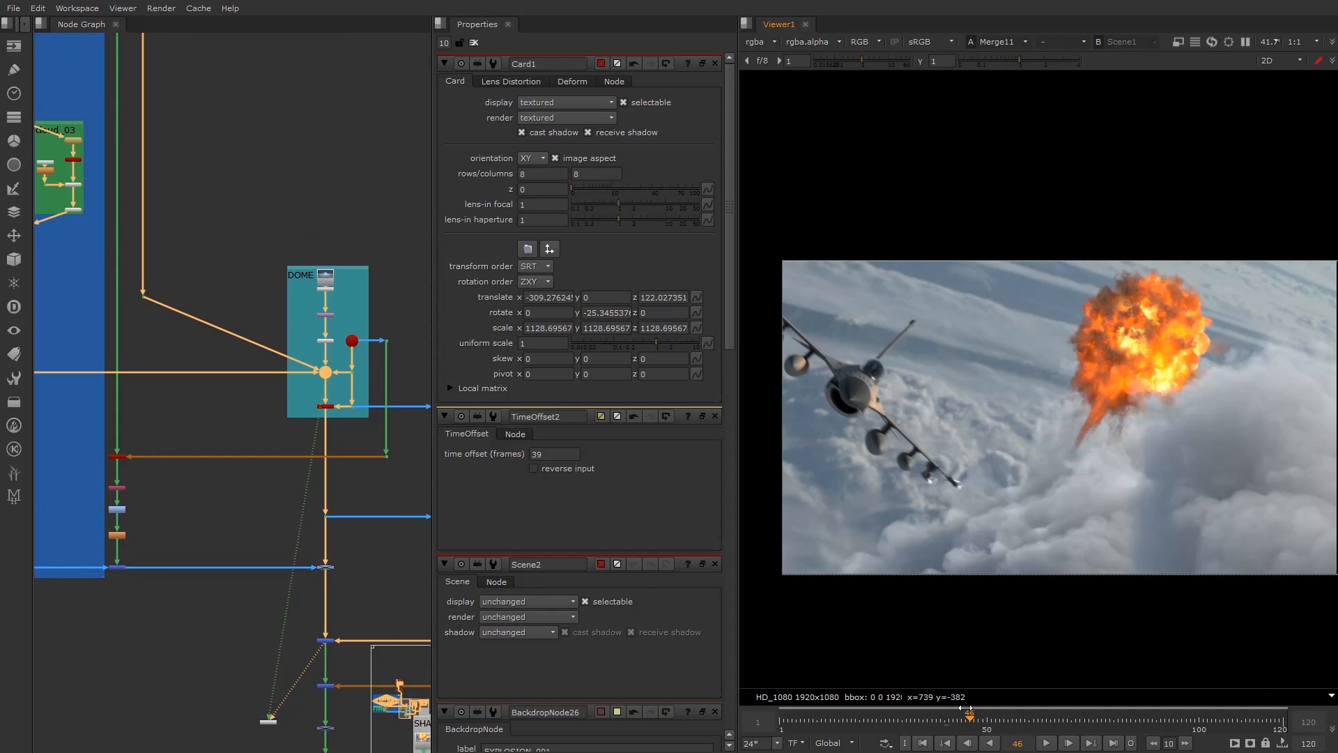
key(Tab)
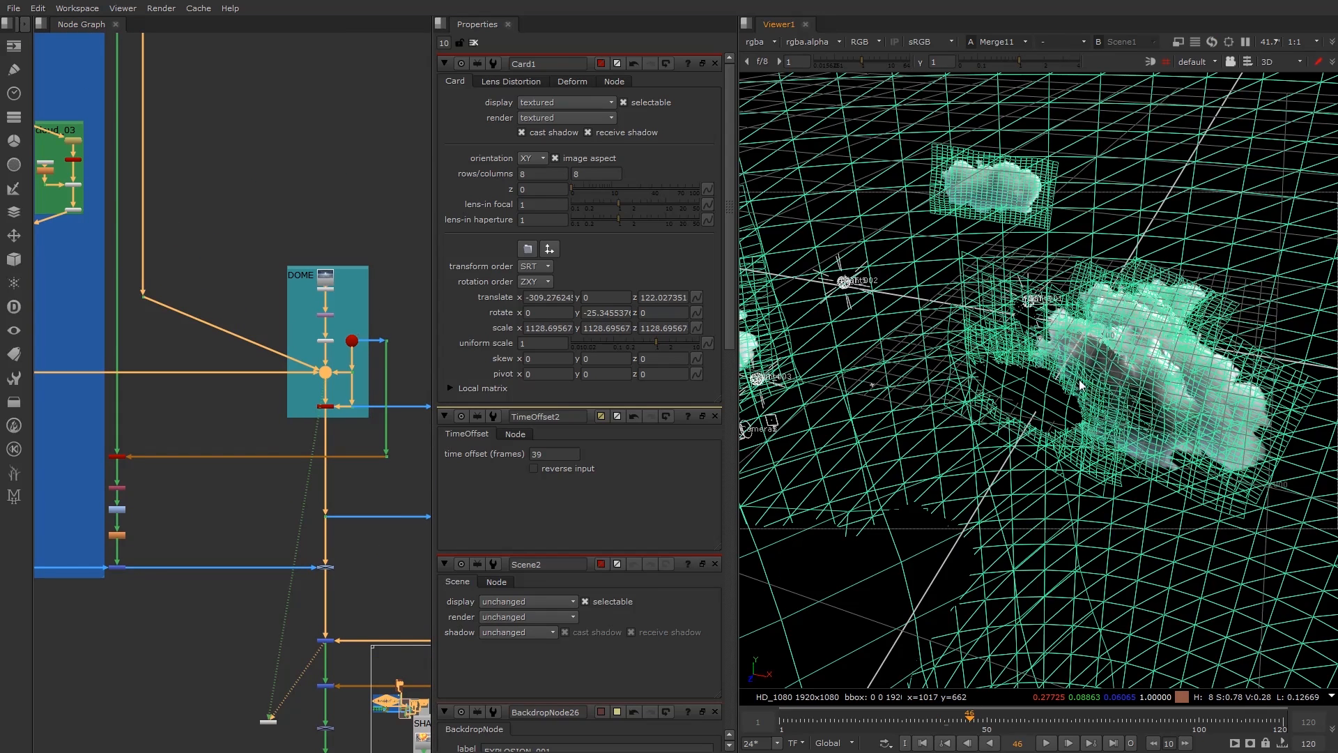
key(Tab)
key(Tab)
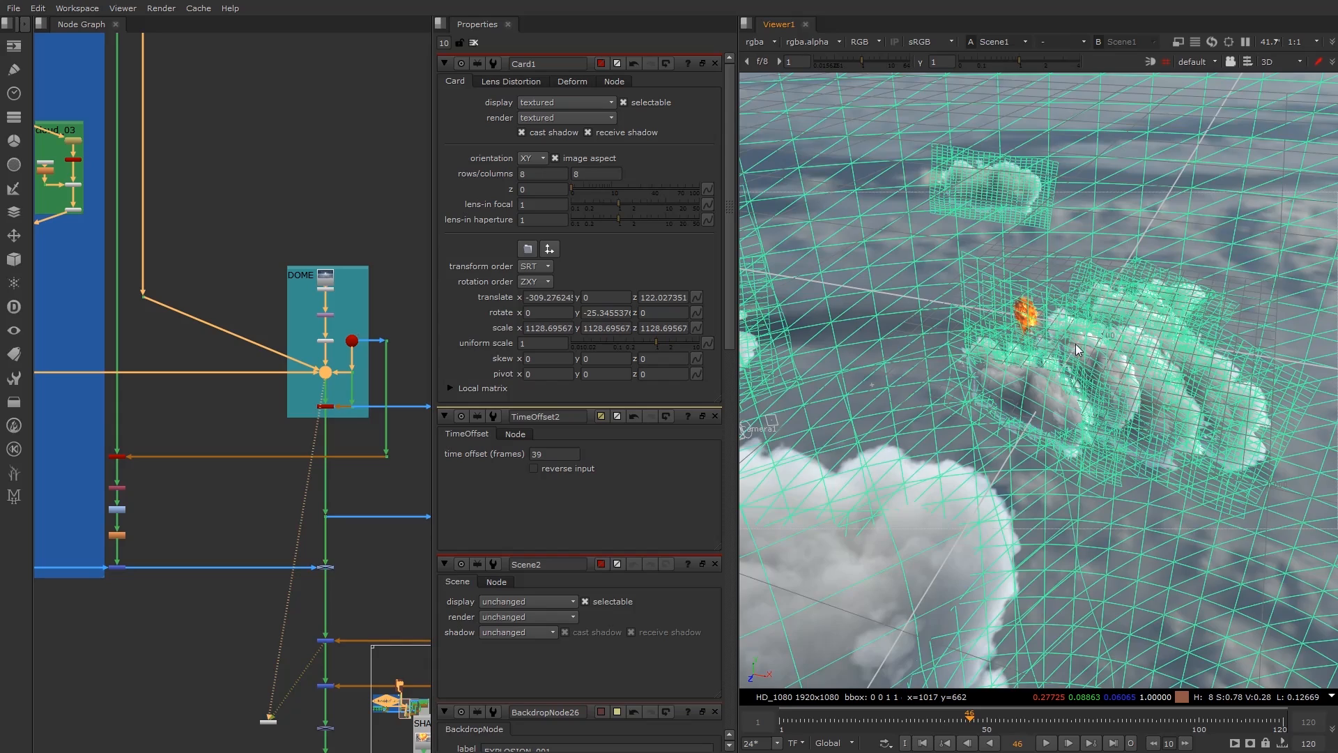
ctrl+drag(1029, 293, 1019, 280)
click(1018, 280)
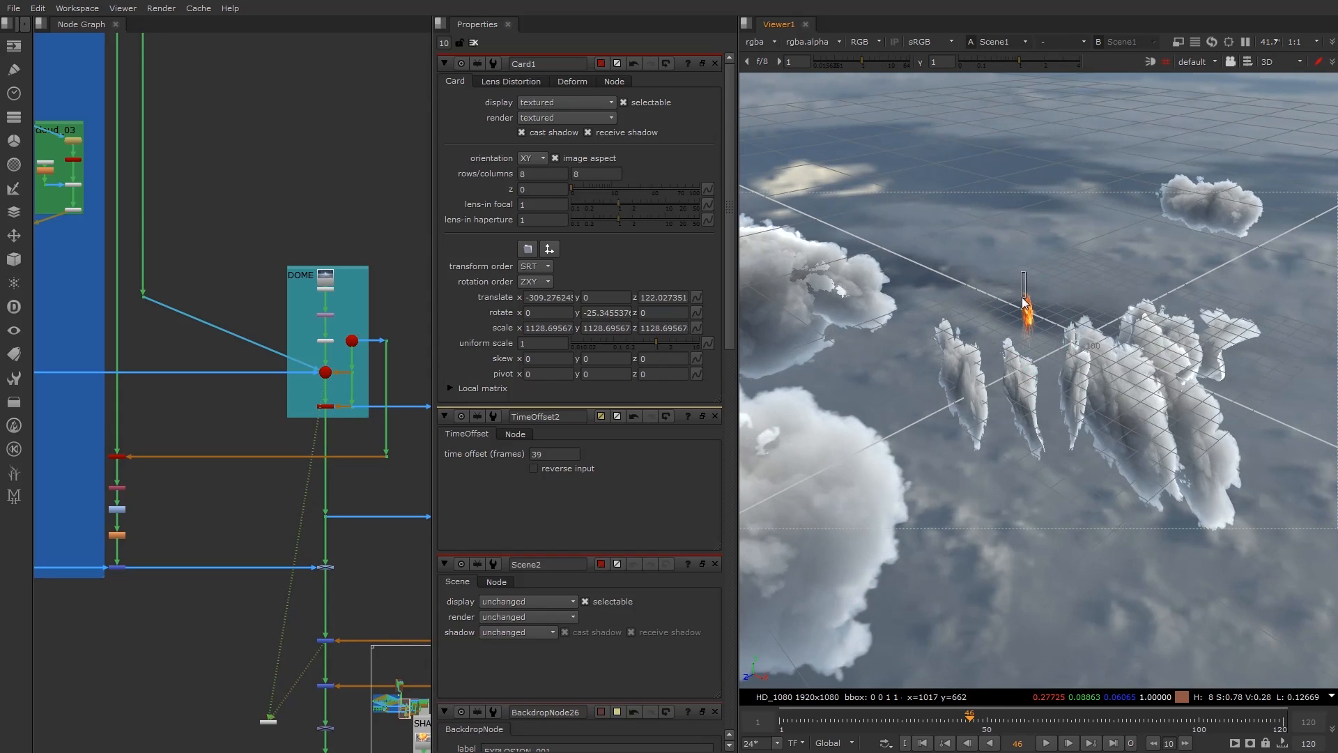
Select the explosion Card in the 3D scene and bring up its settings and transform handles for positioning.
key(ctrl+z)
key(ctrl+z)
ctrl+alt+click(1017, 288)
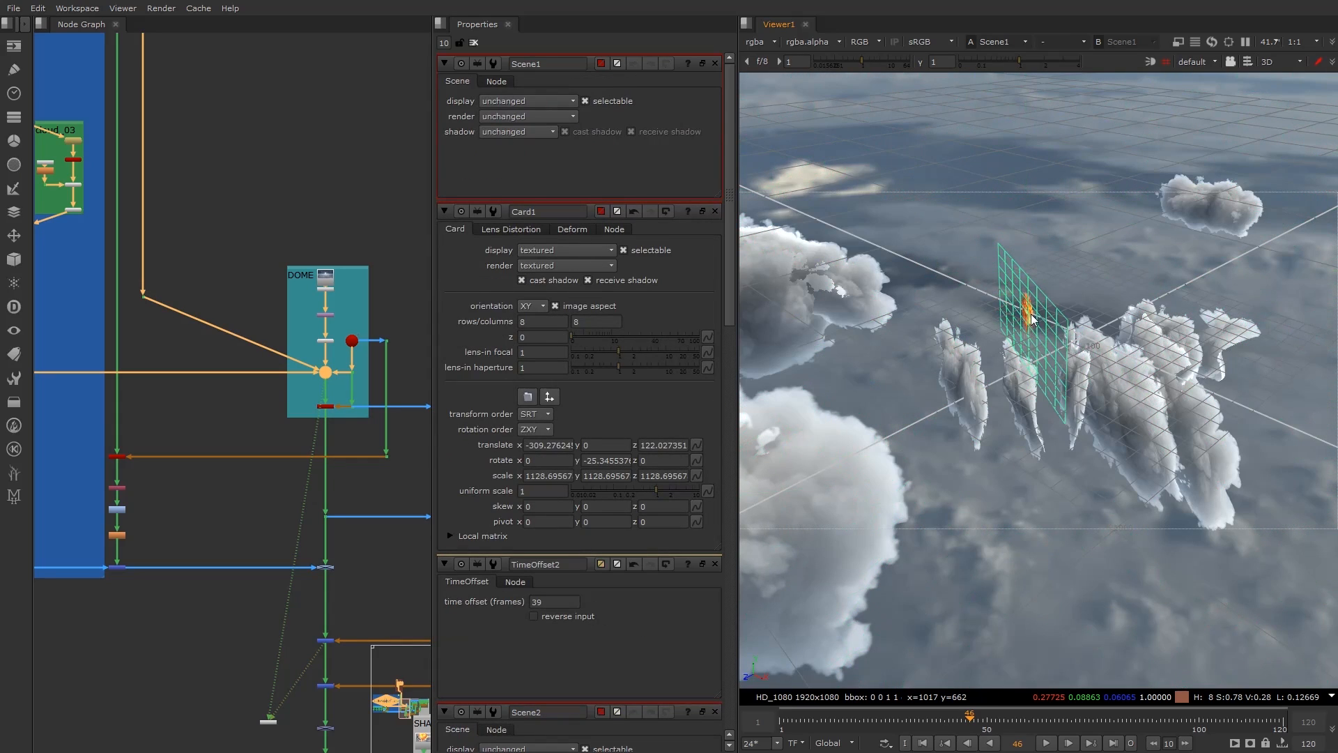
click(195, 133)
middle_drag(182, 111, 234, 403)
double_click(96, 116)
scroll(1017, 258, up, 5)
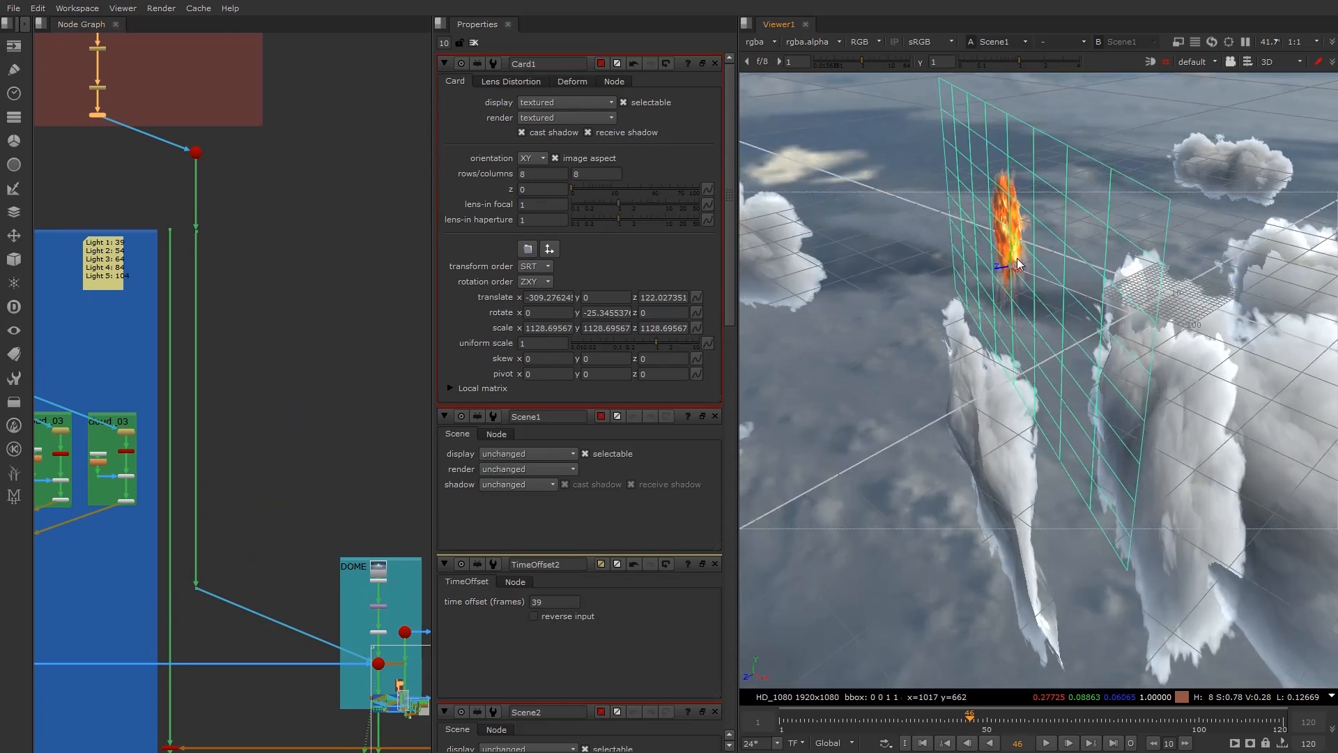
Scale the first explosion card uniformly to about 2132 and check its size in the Merge11 composite.
ctrl+drag(1017, 259, 1048, 255)
key(Tab)
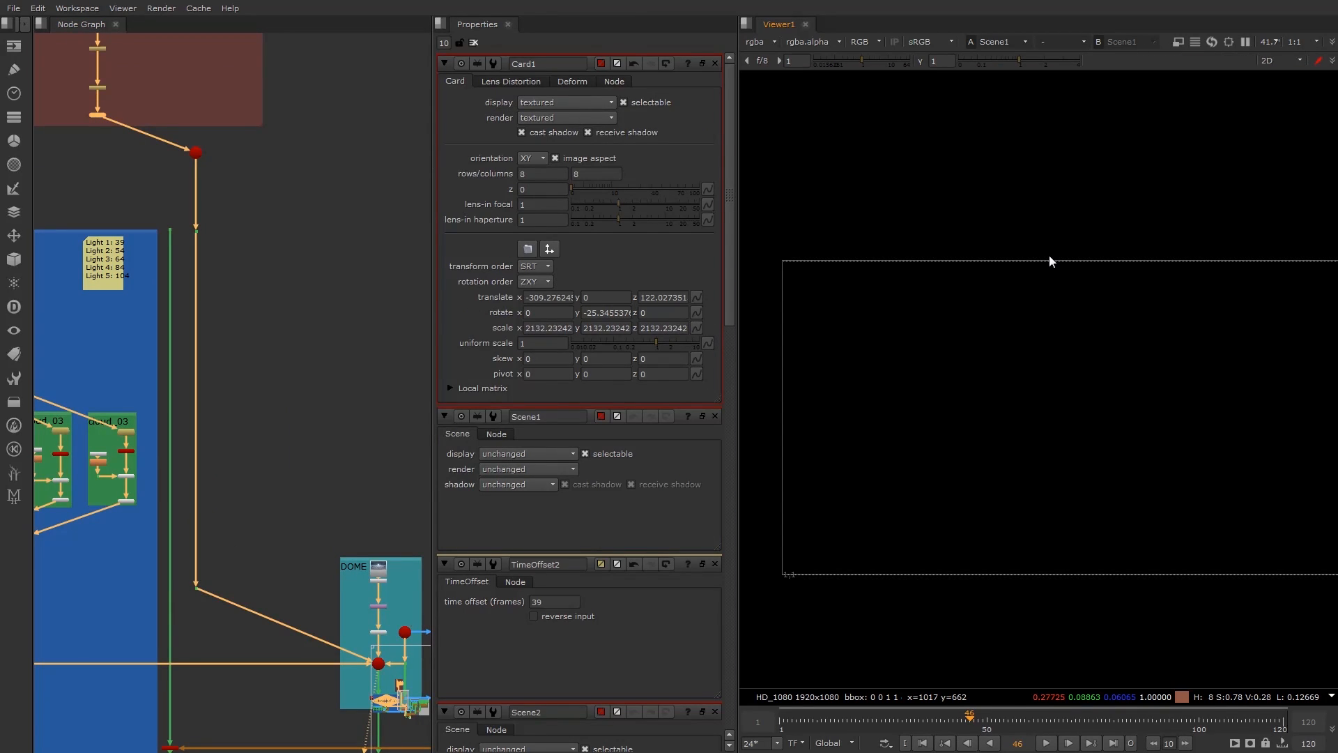
key(Tab)
key(1)
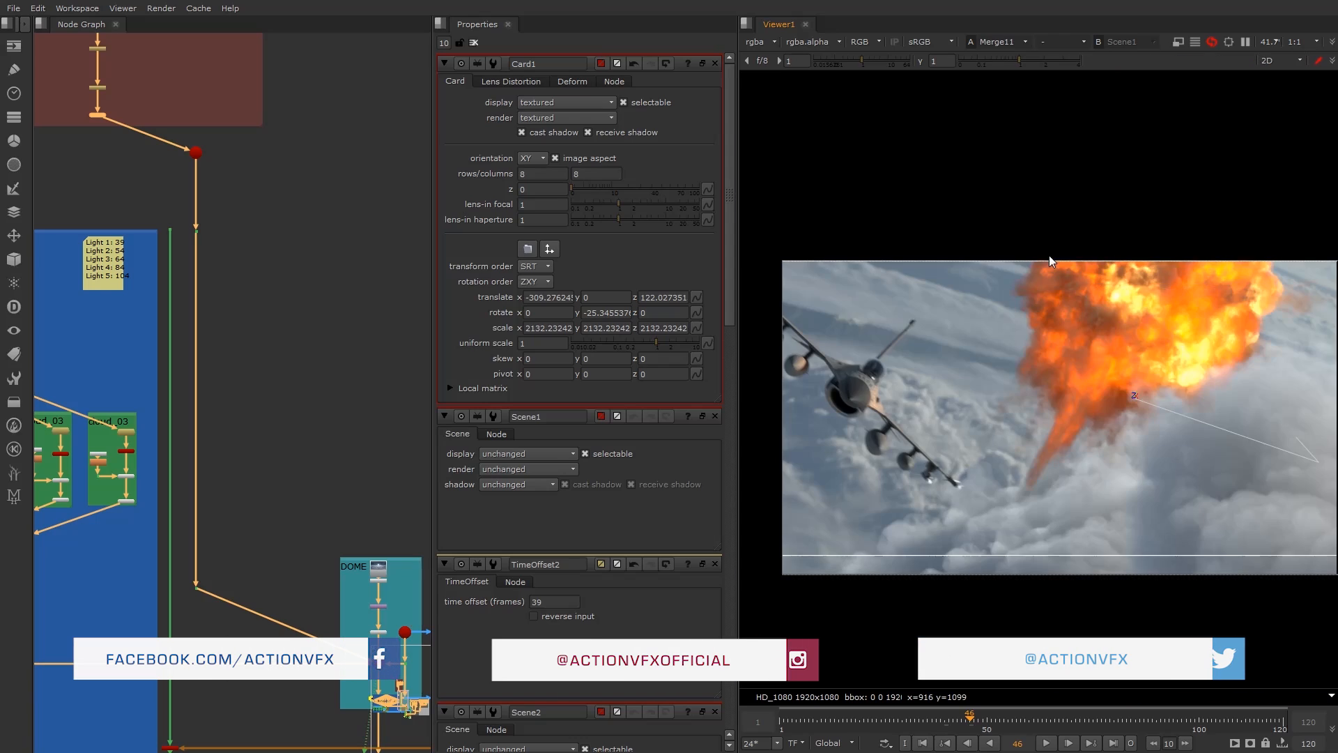
key(Tab)
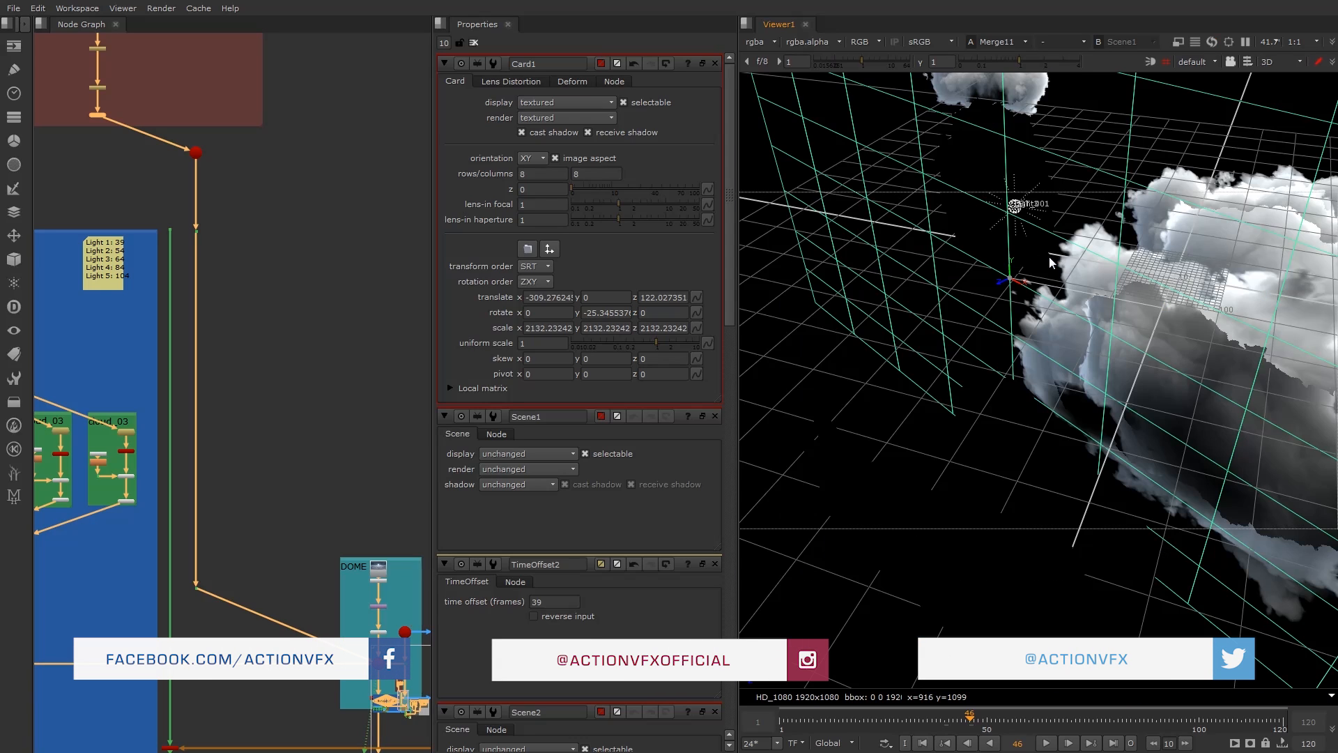
Reposition the first explosion card in the 3D scene to about X -441, Y -70, Z 60 and compare it with the composite.
key(Tab)
key(2)
ctrl+drag(1049, 256, 965, 320)
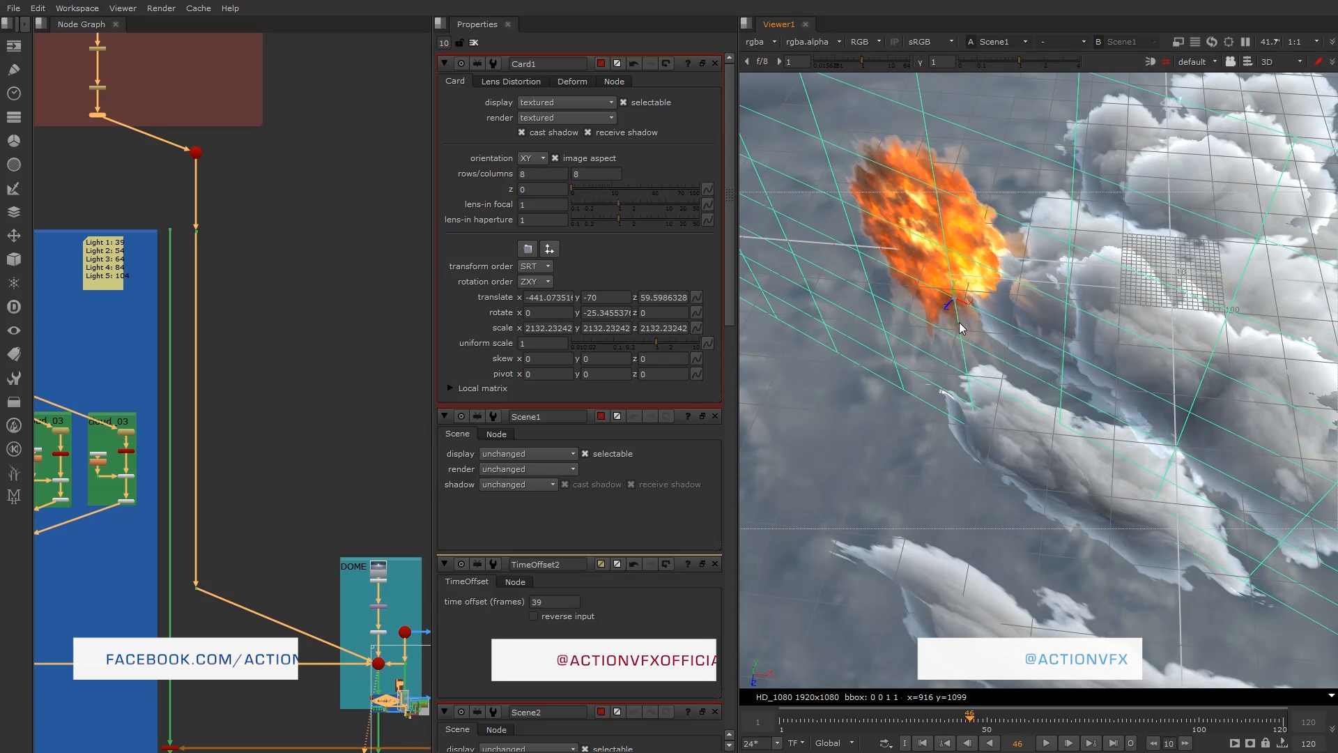
key(Tab)
key(Tab)
key(Tab)
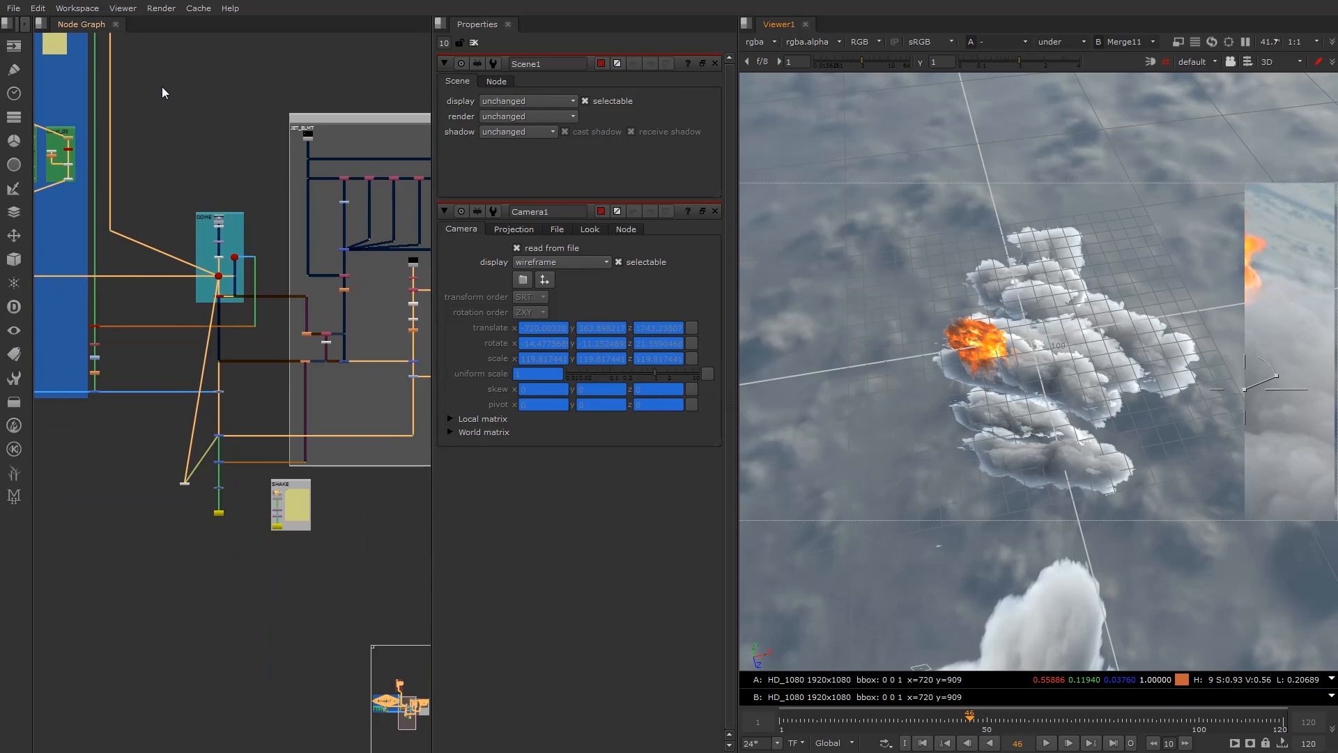
Duplicate the whole EXPLOSION_001 node group and place the copy directly beside the original.
middle_drag(163, 88, 245, 432)
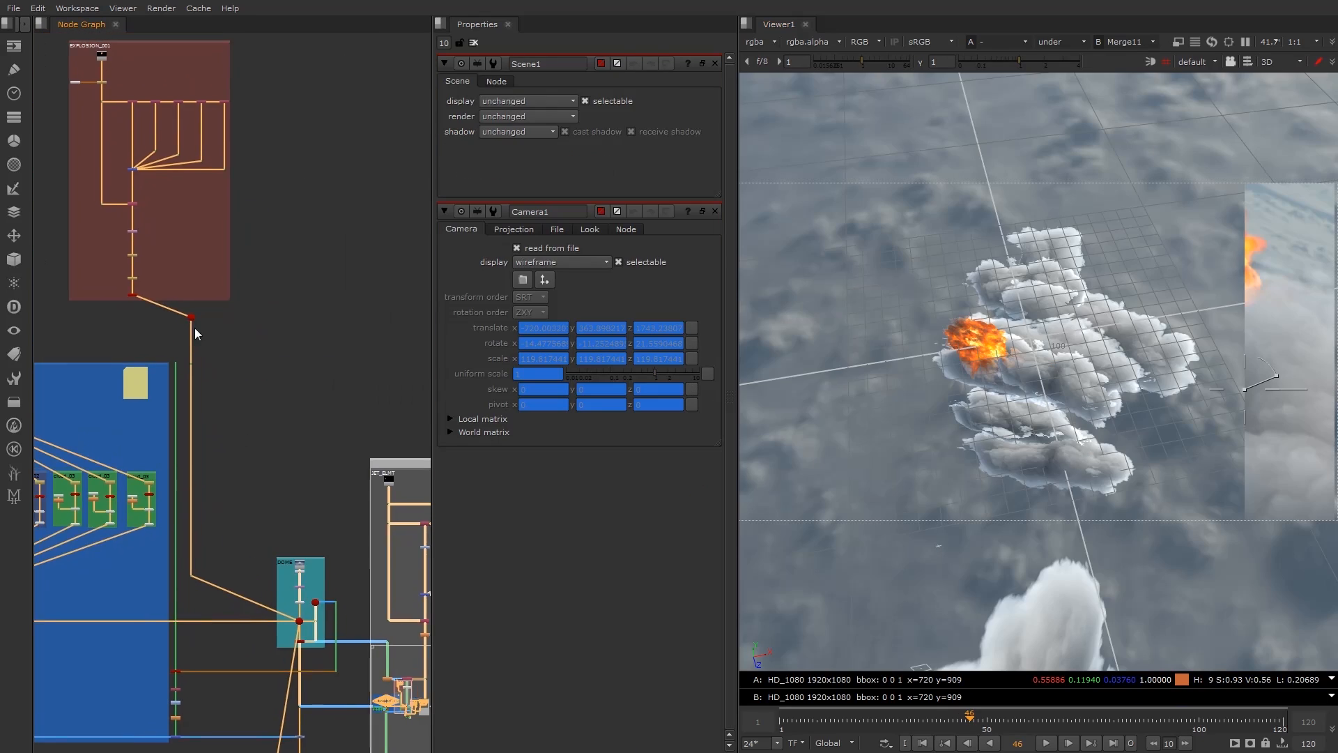
middle_drag(163, 45, 215, 170)
click(214, 166)
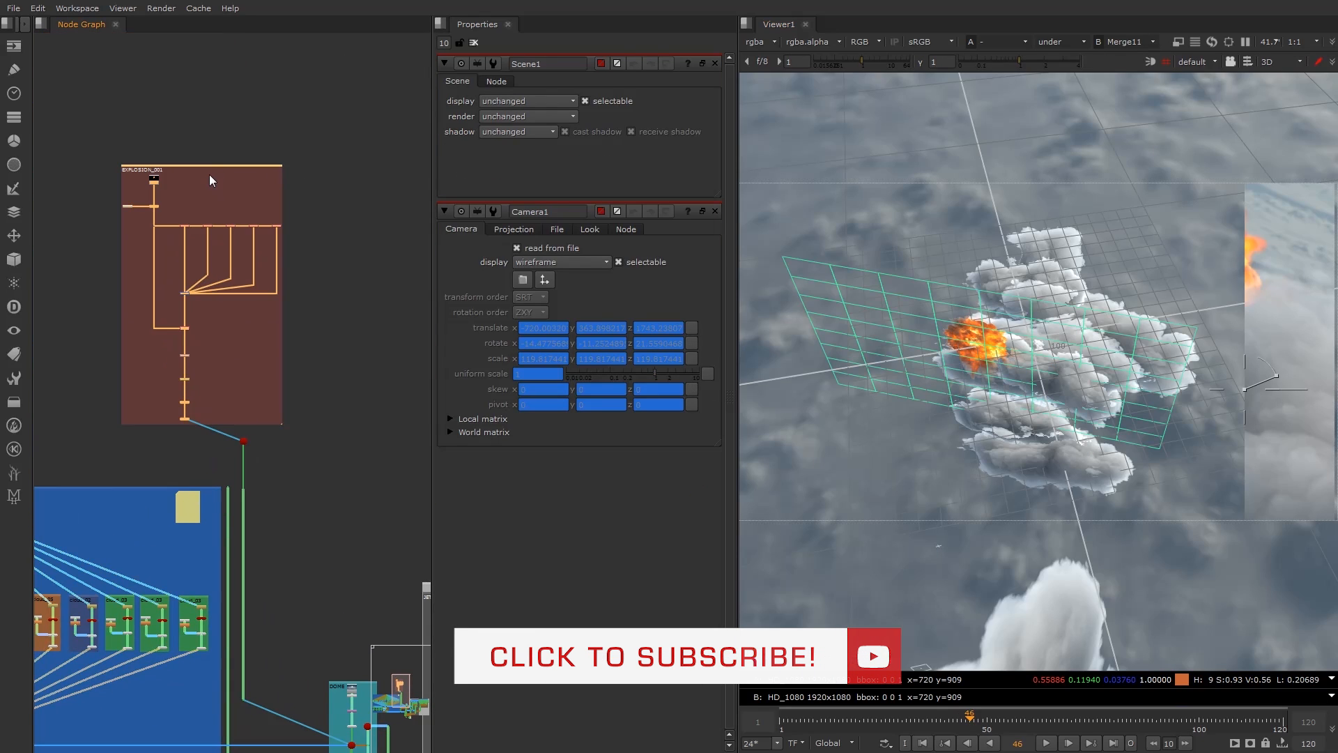
middle_drag(317, 280, 206, 286)
click(284, 245)
key(ctrl+v)
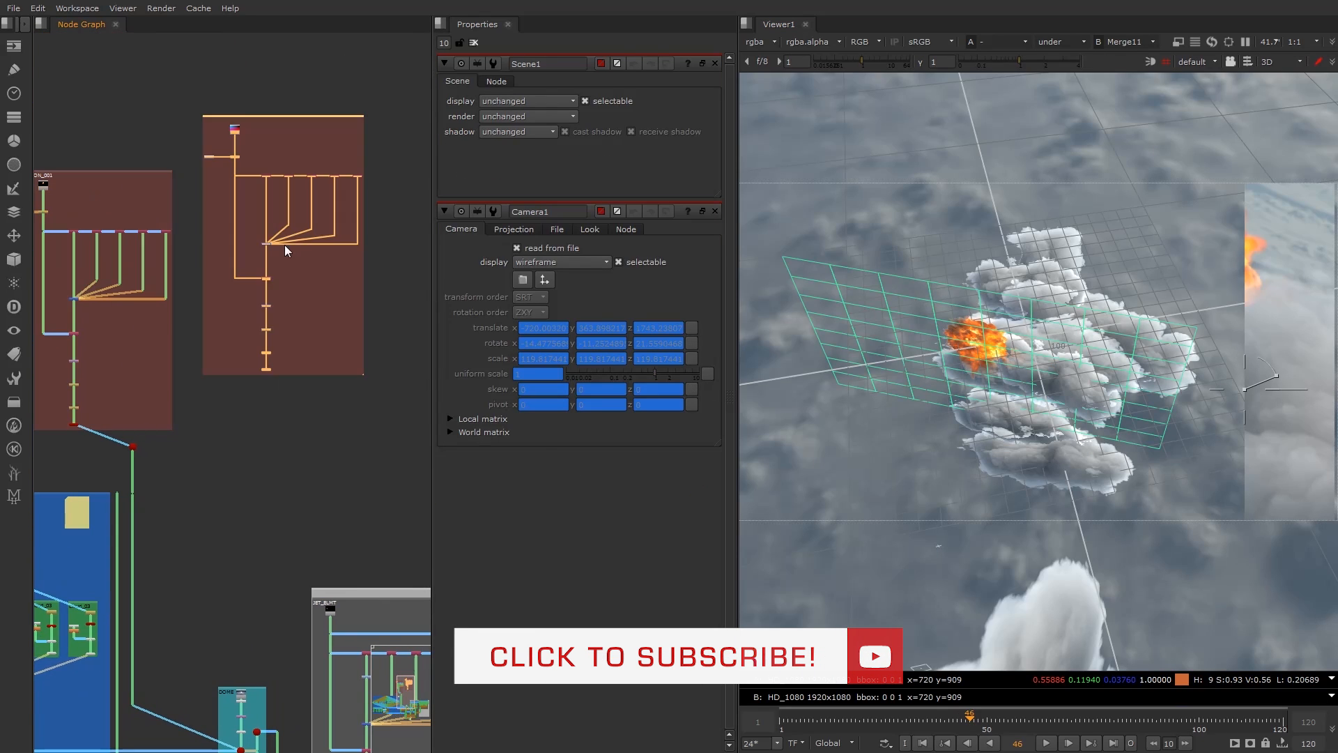
drag(247, 117, 222, 171)
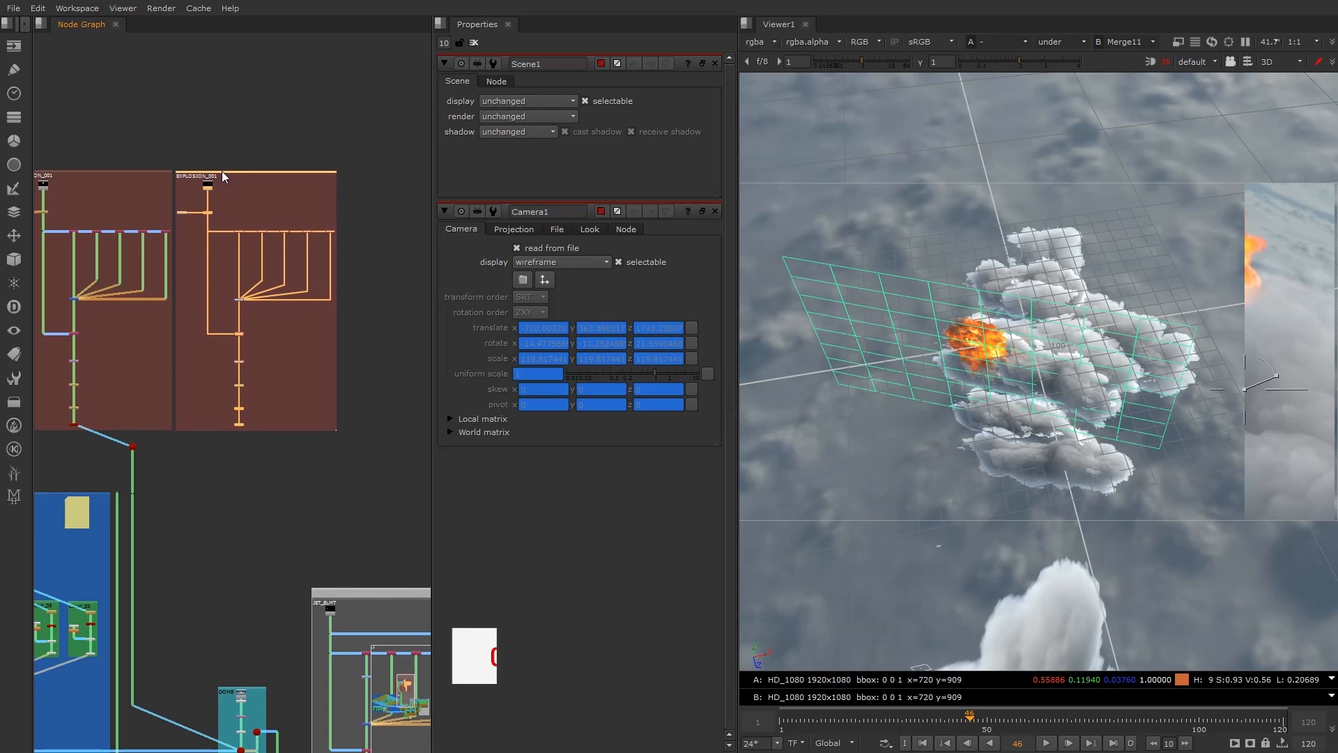
Replace the footage in the duplicated group's Read node with the Aerial_Explosion_2_2K_####.exr 1001-1210 sequence from the Aerial_Explosion_2_0780_2K folder.
scroll(217, 181, up, 5)
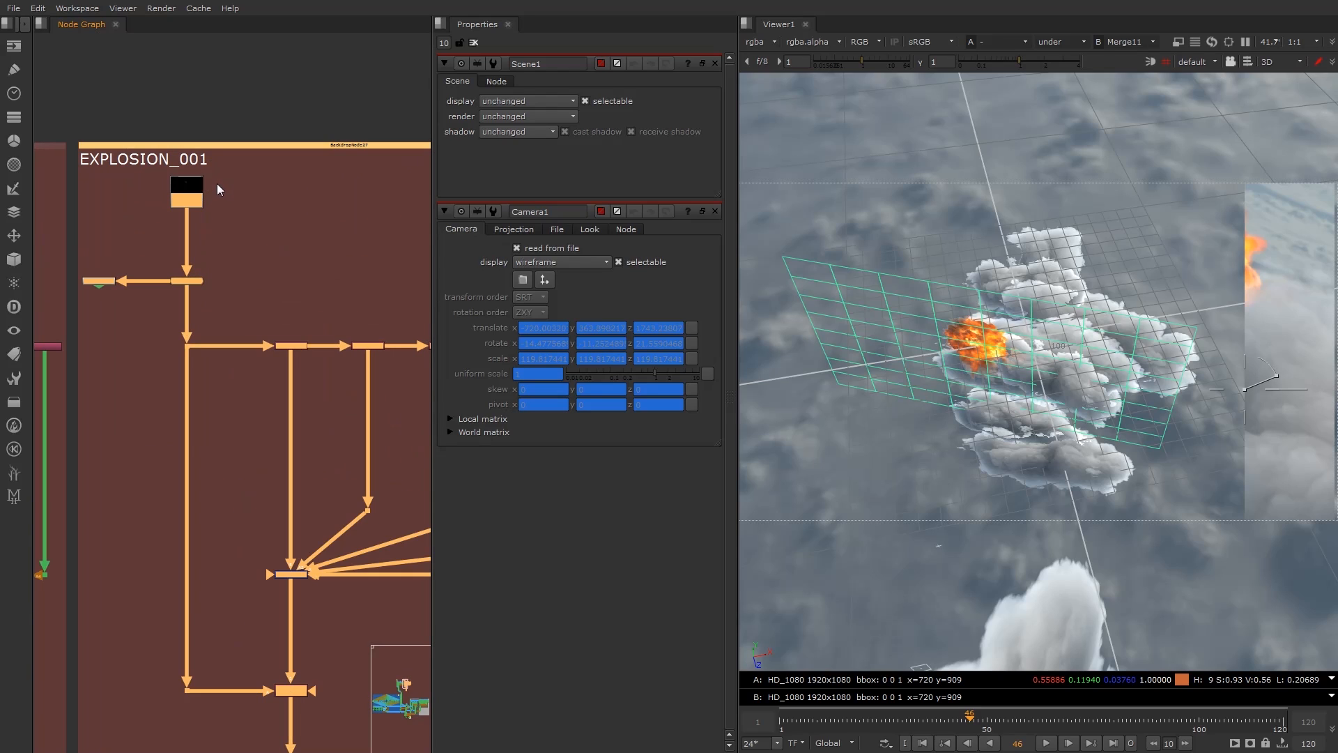
double_click(195, 197)
click(248, 204)
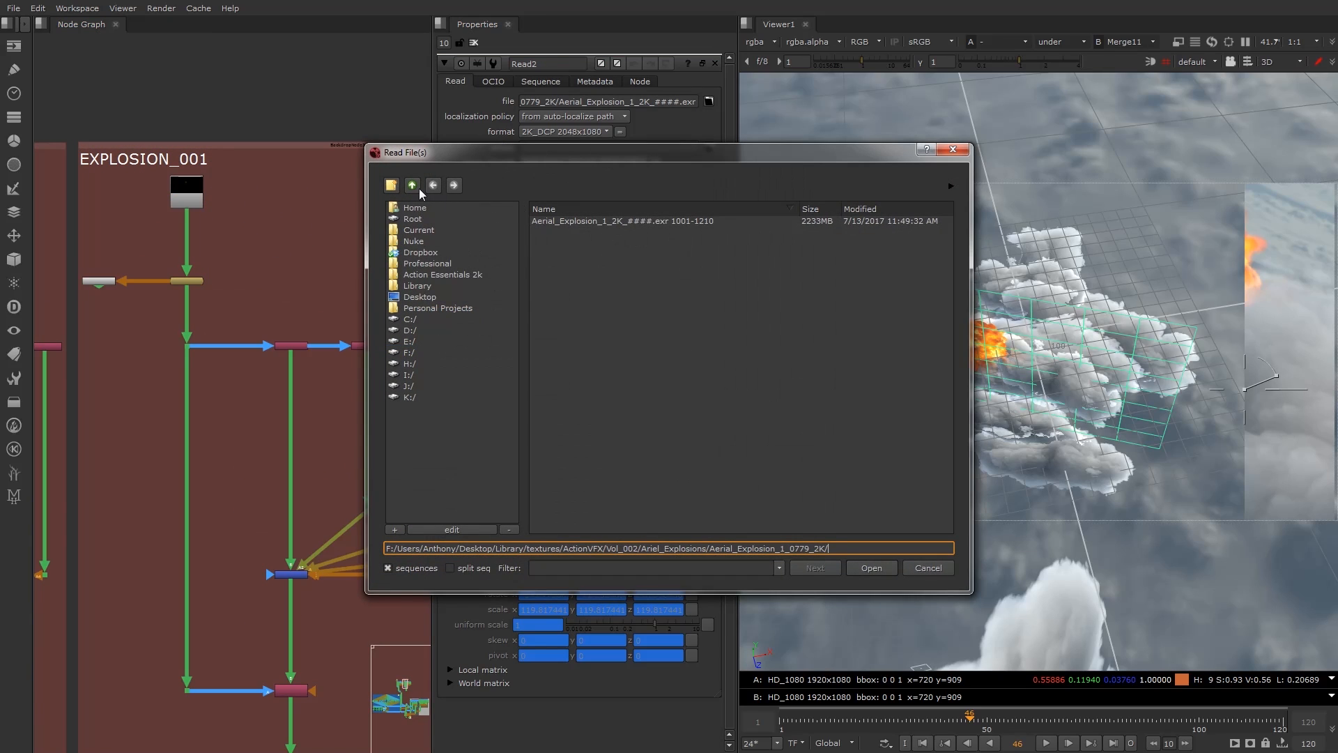
click(412, 184)
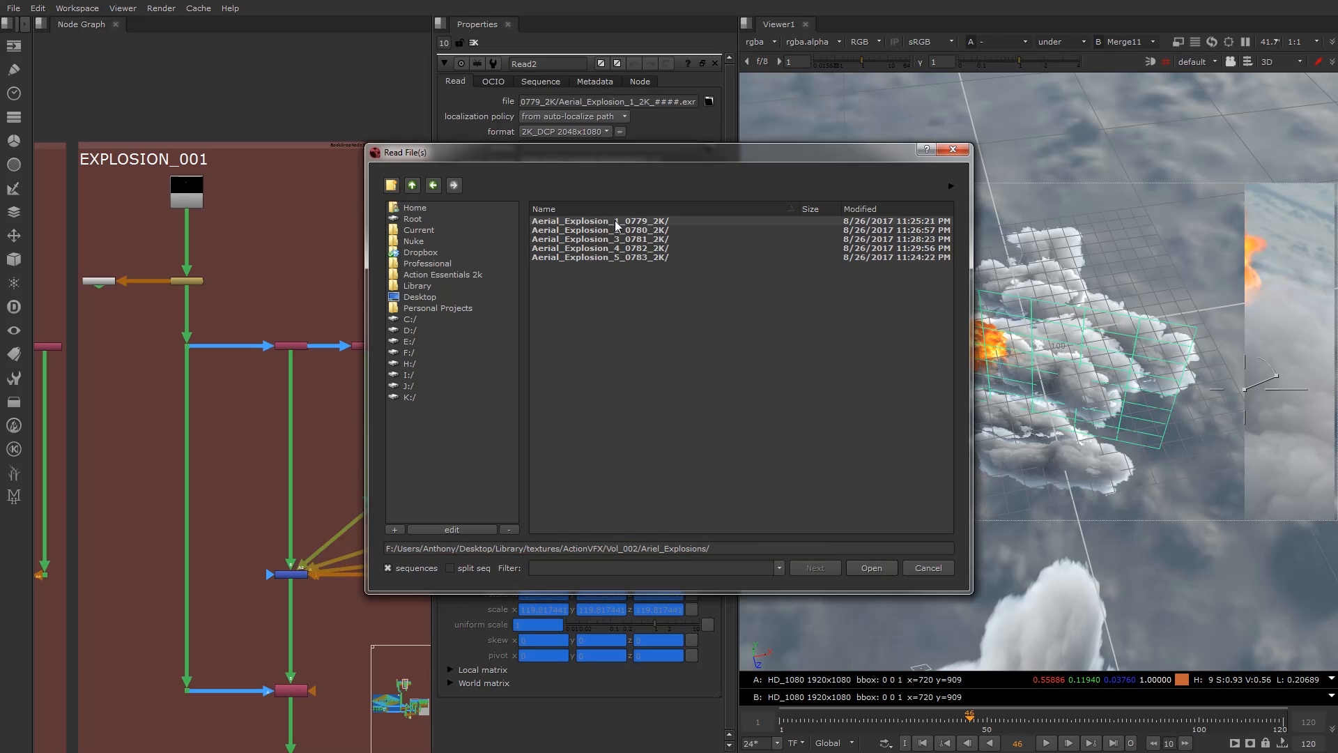
double_click(616, 225)
click(617, 221)
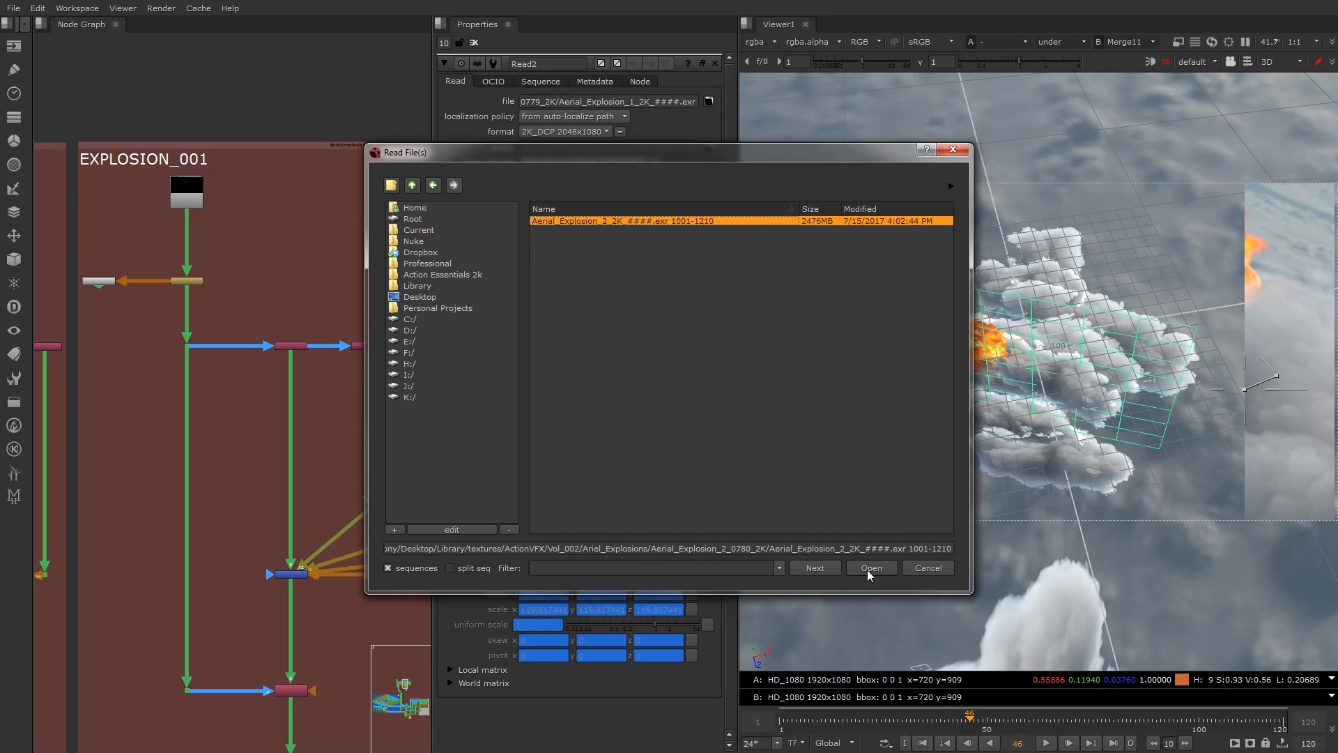
click(871, 568)
mouse_move(238, 256)
ctrl+shift+mouse_down()
mouse_move(277, 238)
mouse_move(191, 192)
mouse_move(253, 259)
ctrl+shift+mouse_up()
key(Delete)
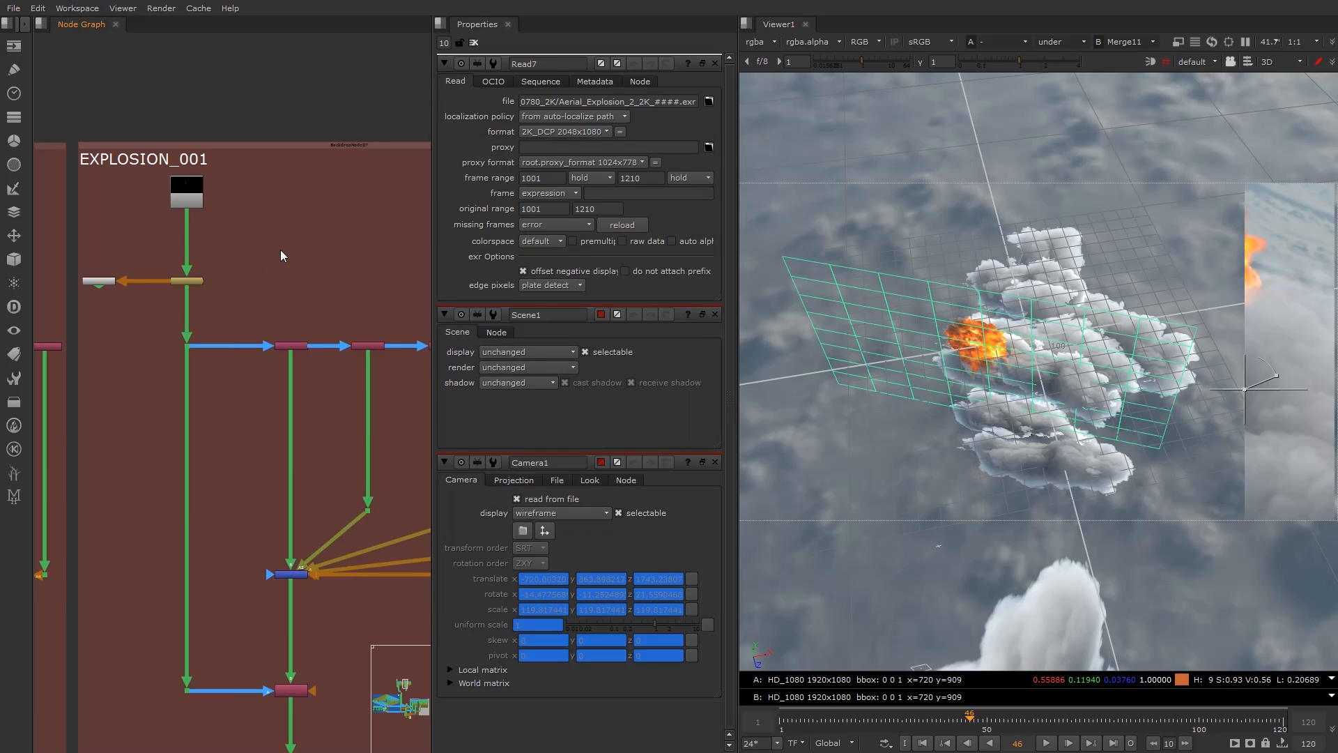
Connect the duplicated group's card to the red scene node fed by the first explosion's card.
scroll(198, 290, down, 5)
middle_drag(293, 278, 334, 211)
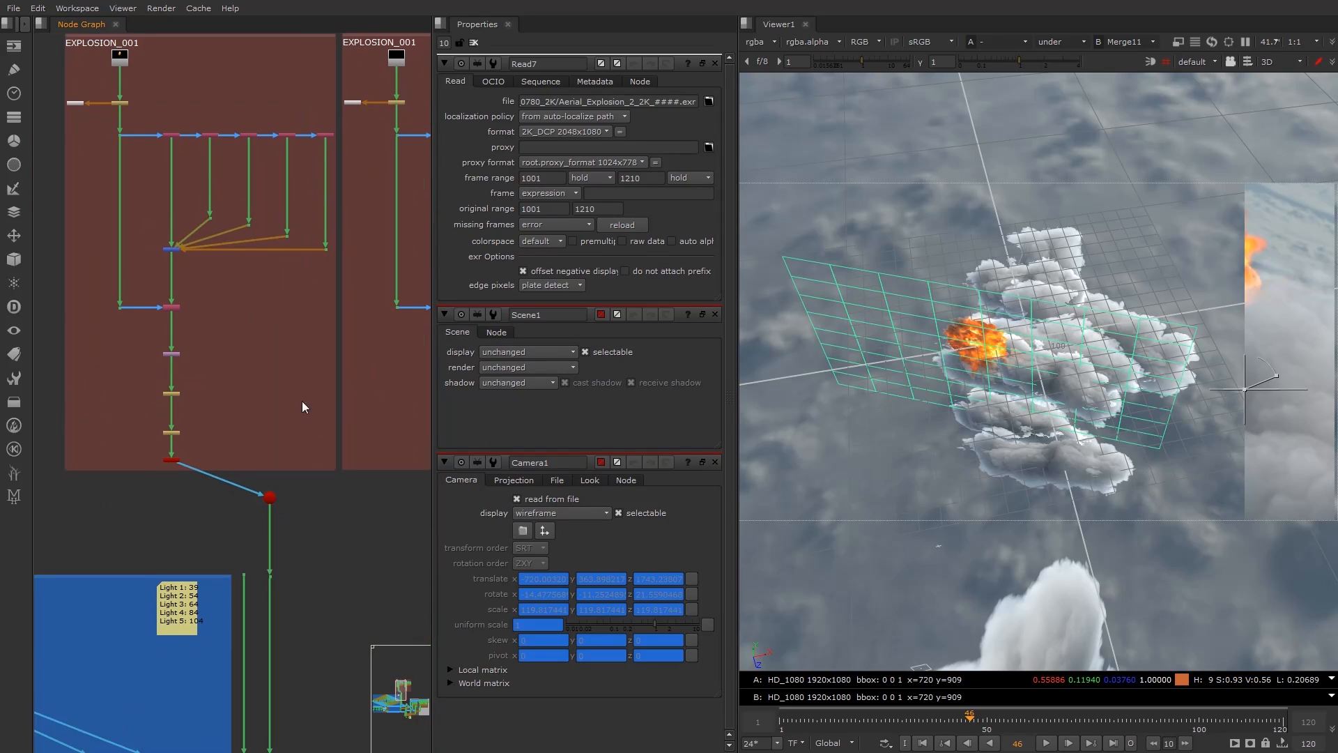
middle_drag(303, 400, 213, 332)
double_click(360, 387)
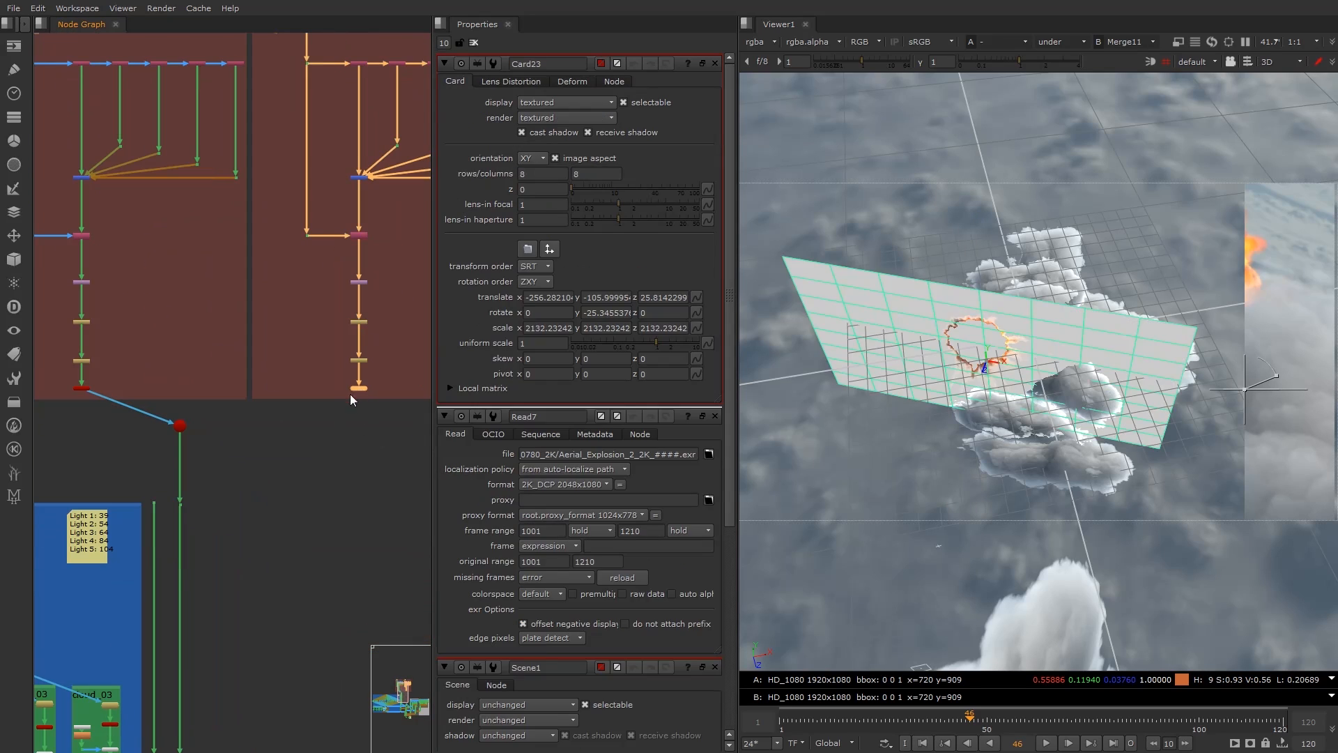
scroll(345, 395, up, 2)
ctrl+click(184, 424)
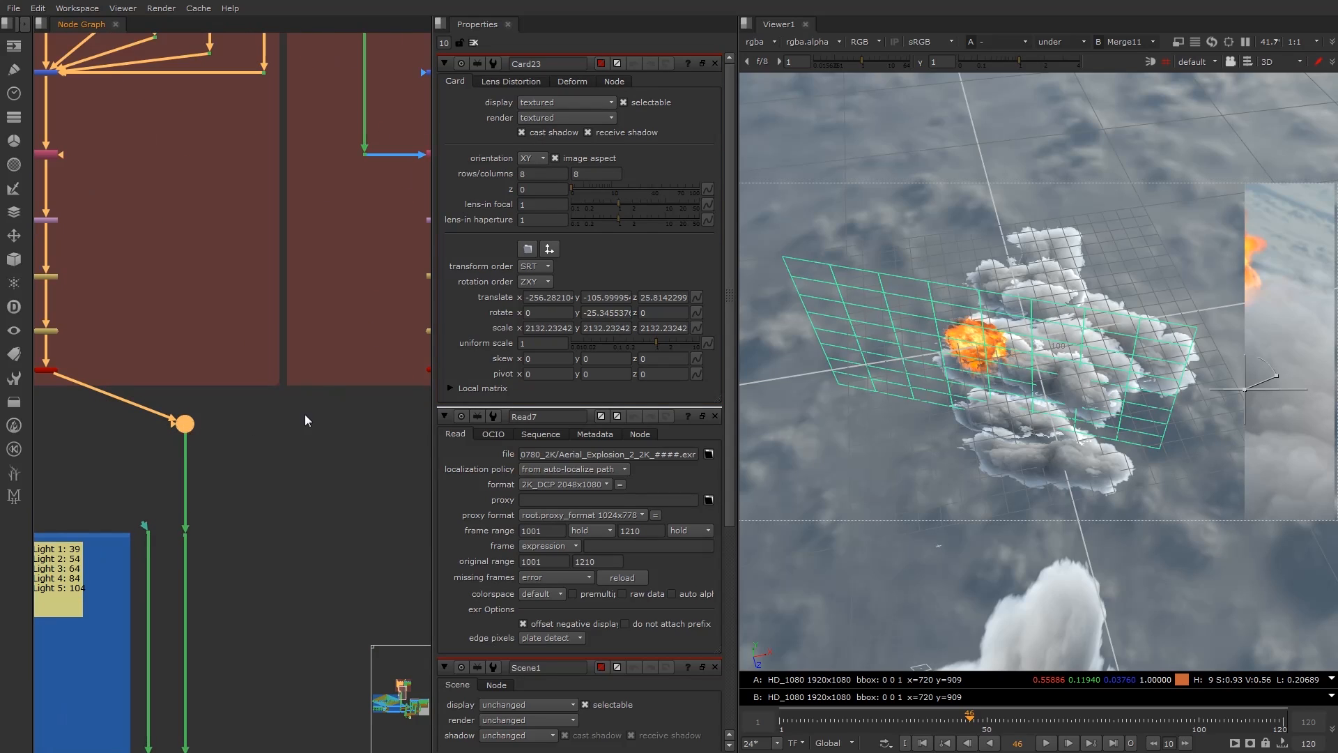
middle_drag(401, 394, 255, 407)
ctrl+shift+click(293, 382)
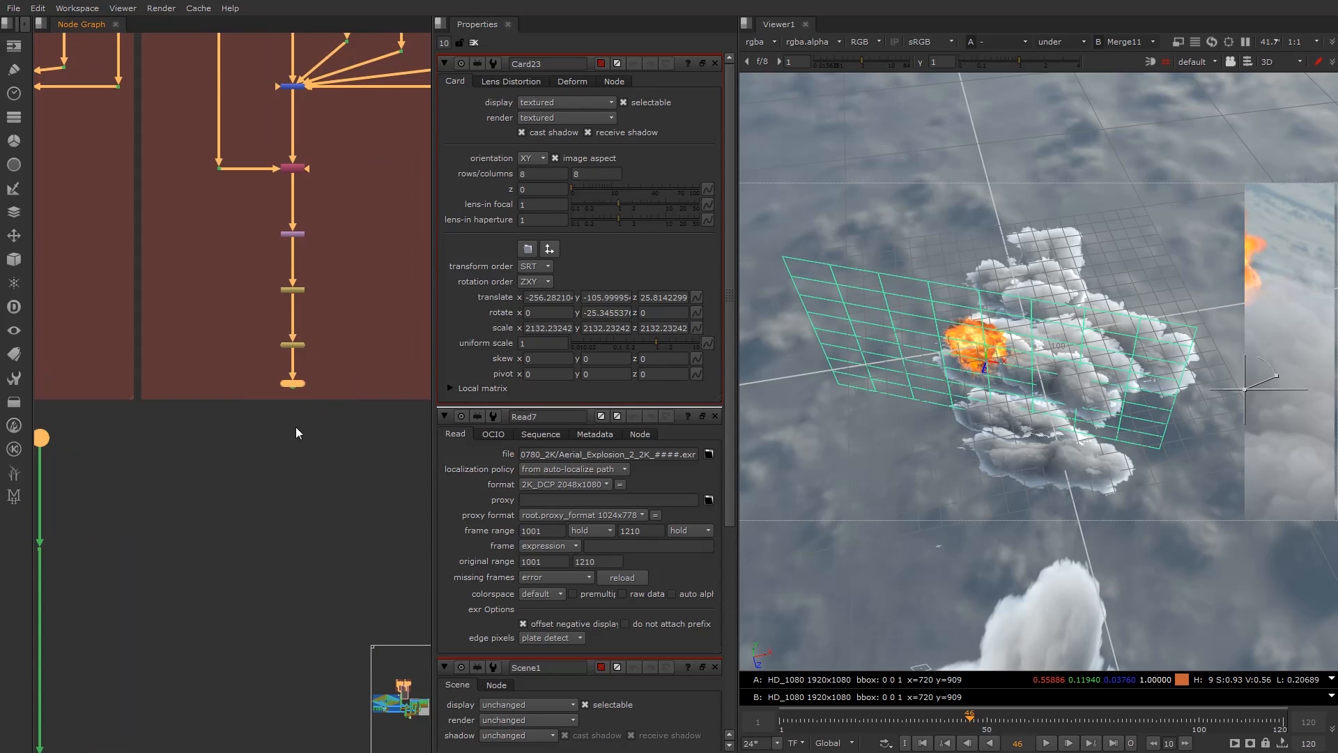
key(y)
scroll(223, 453, down, 2)
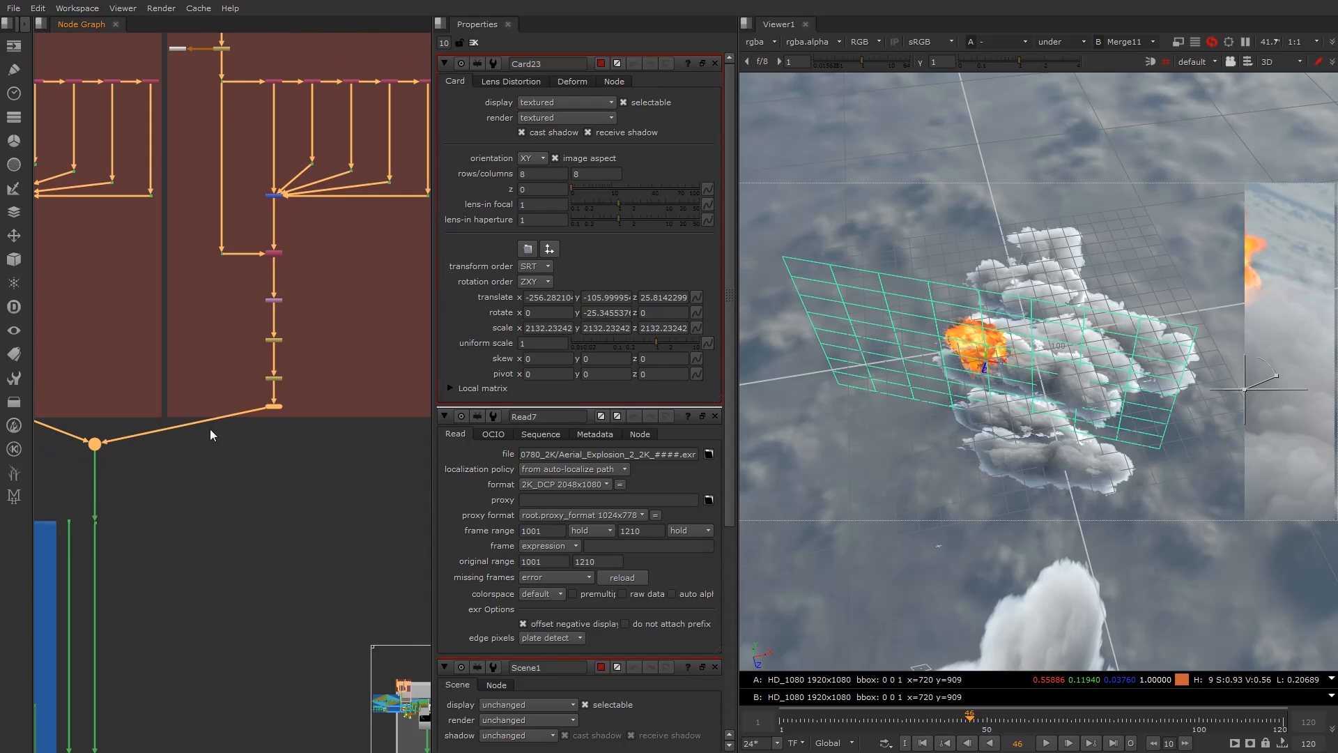
scroll(148, 532, down, 3)
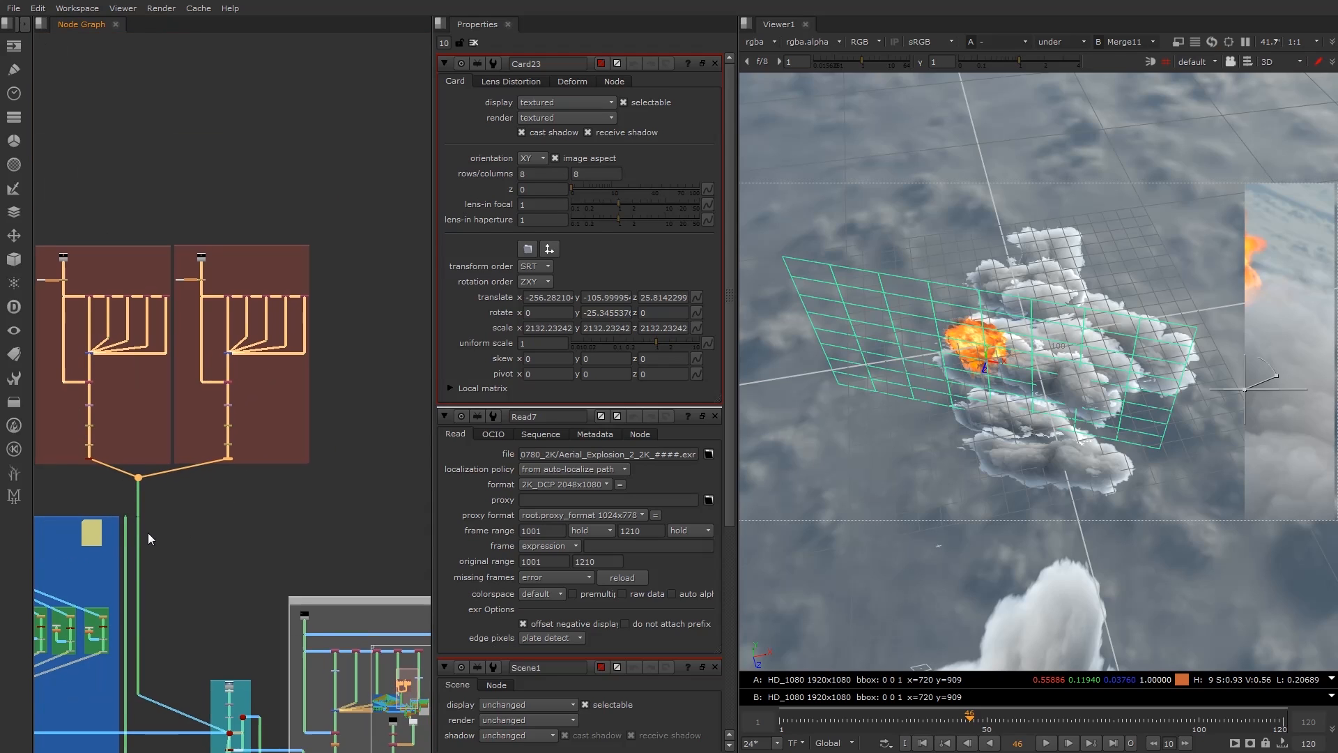
Move the light timing sticky note to the edge of the blue backdrop and open its properties.
scroll(224, 425, up, 3)
scroll(241, 445, up, 3)
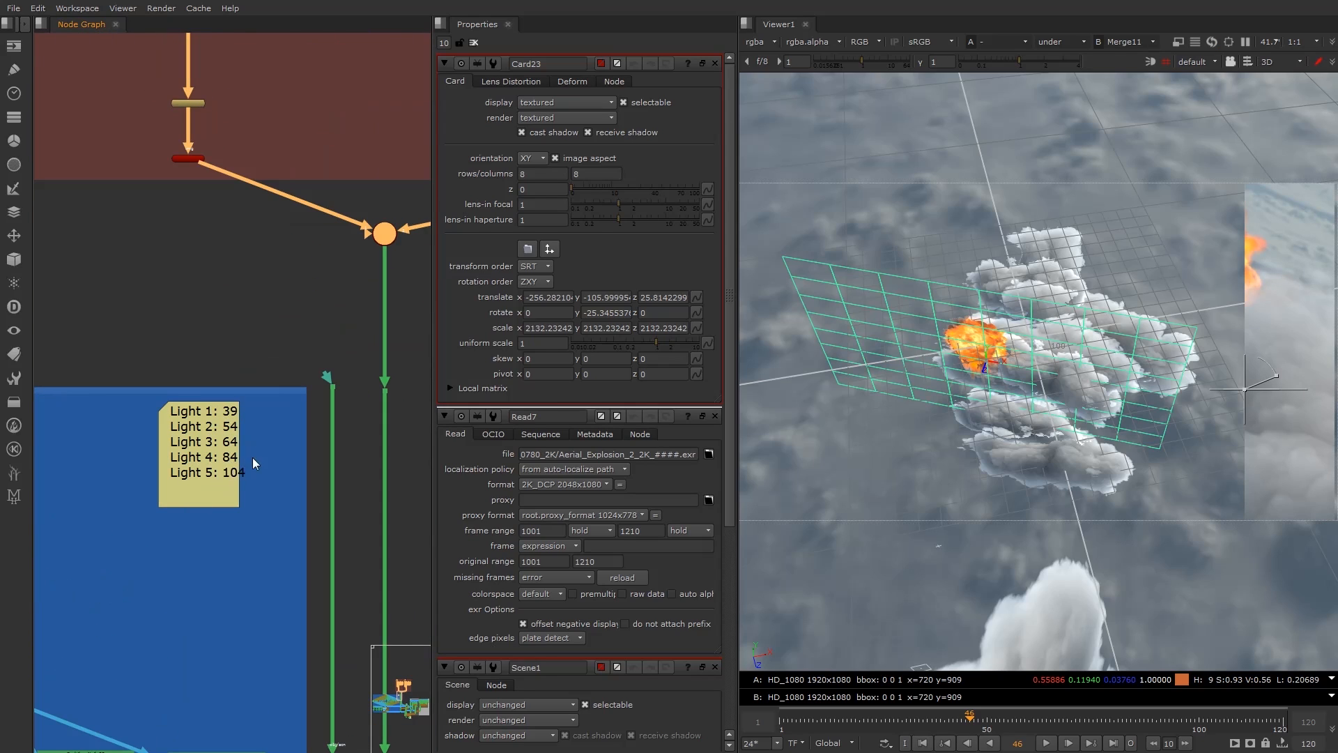
click(302, 323)
drag(212, 405, 198, 418)
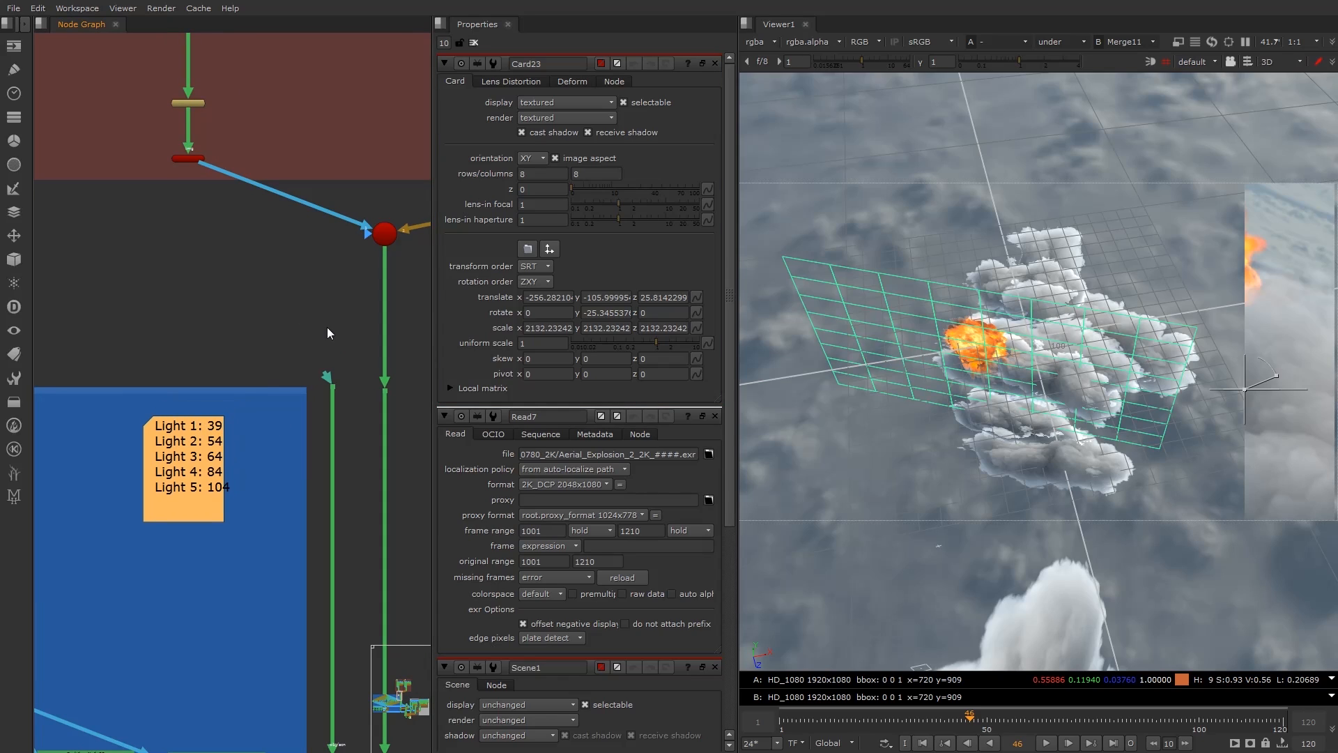
middle_drag(327, 328, 231, 360)
scroll(232, 359, down, 2)
click(247, 361)
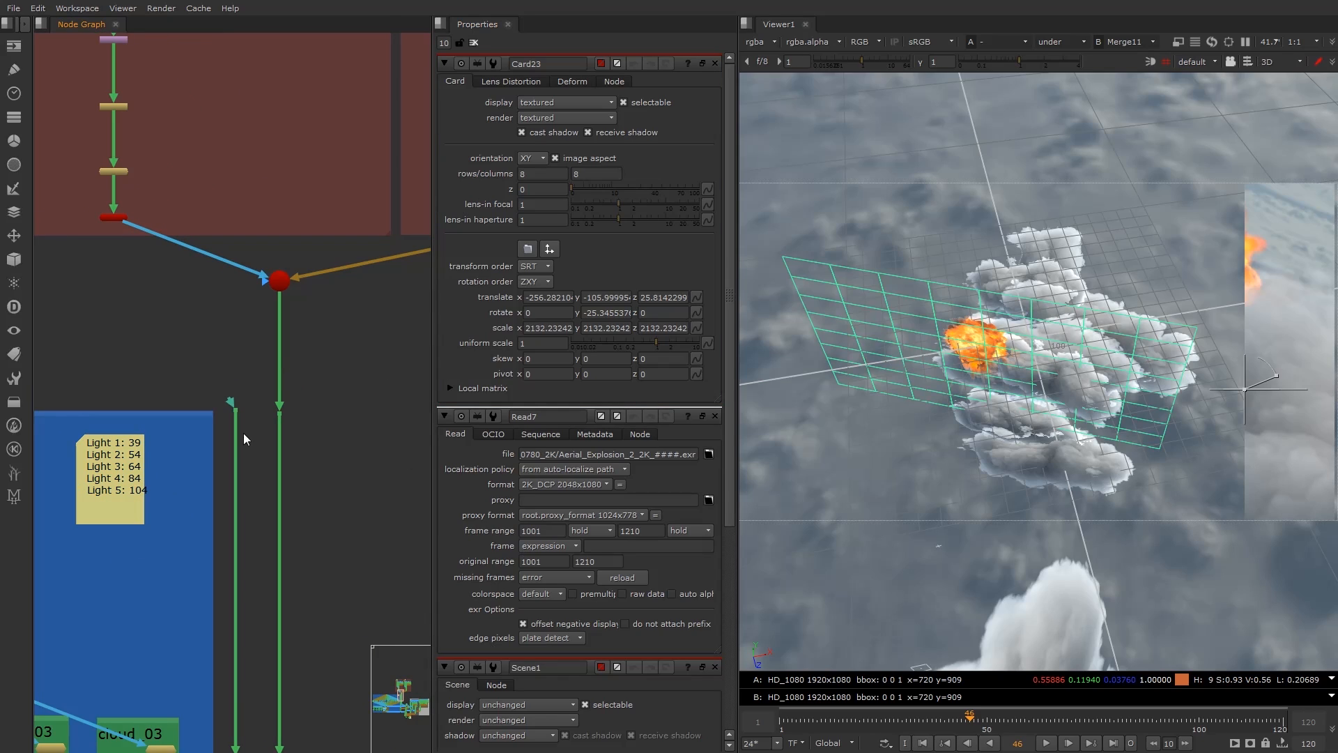
drag(124, 465, 131, 458)
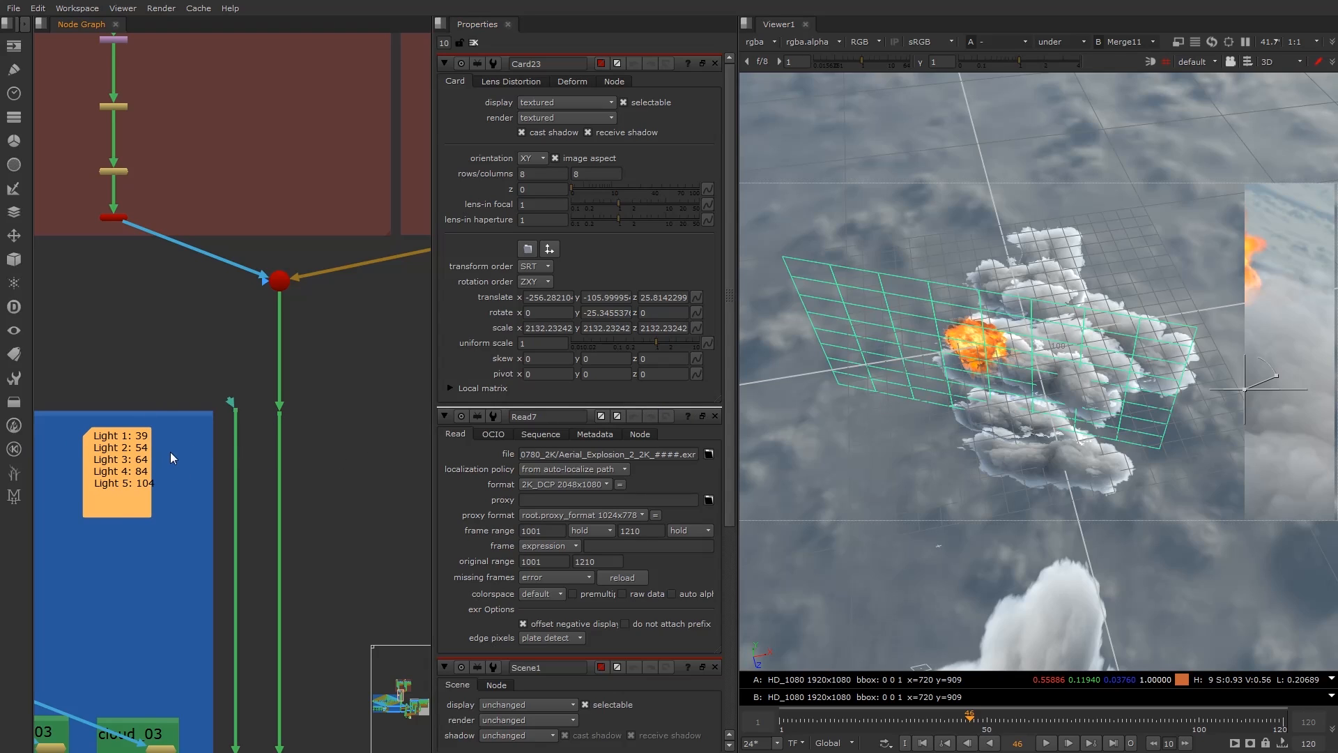
drag(138, 450, 186, 460)
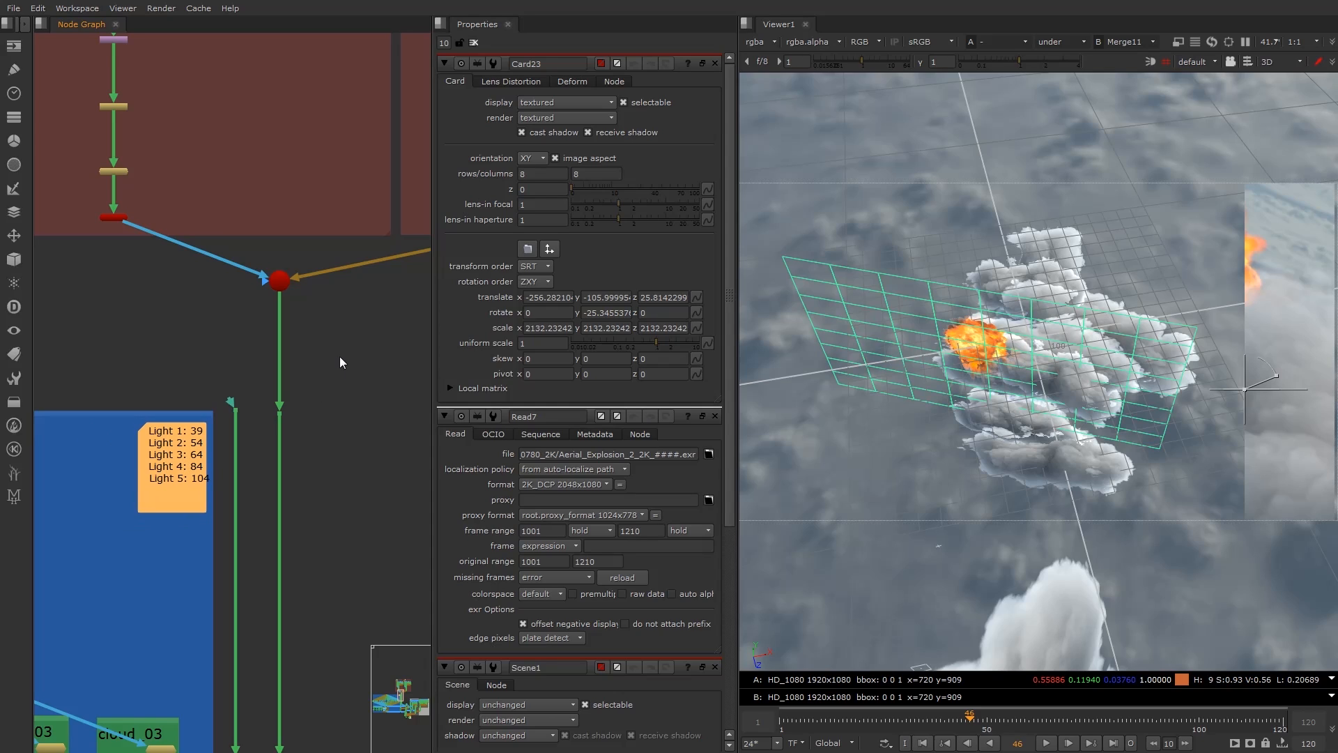
click(342, 353)
double_click(190, 448)
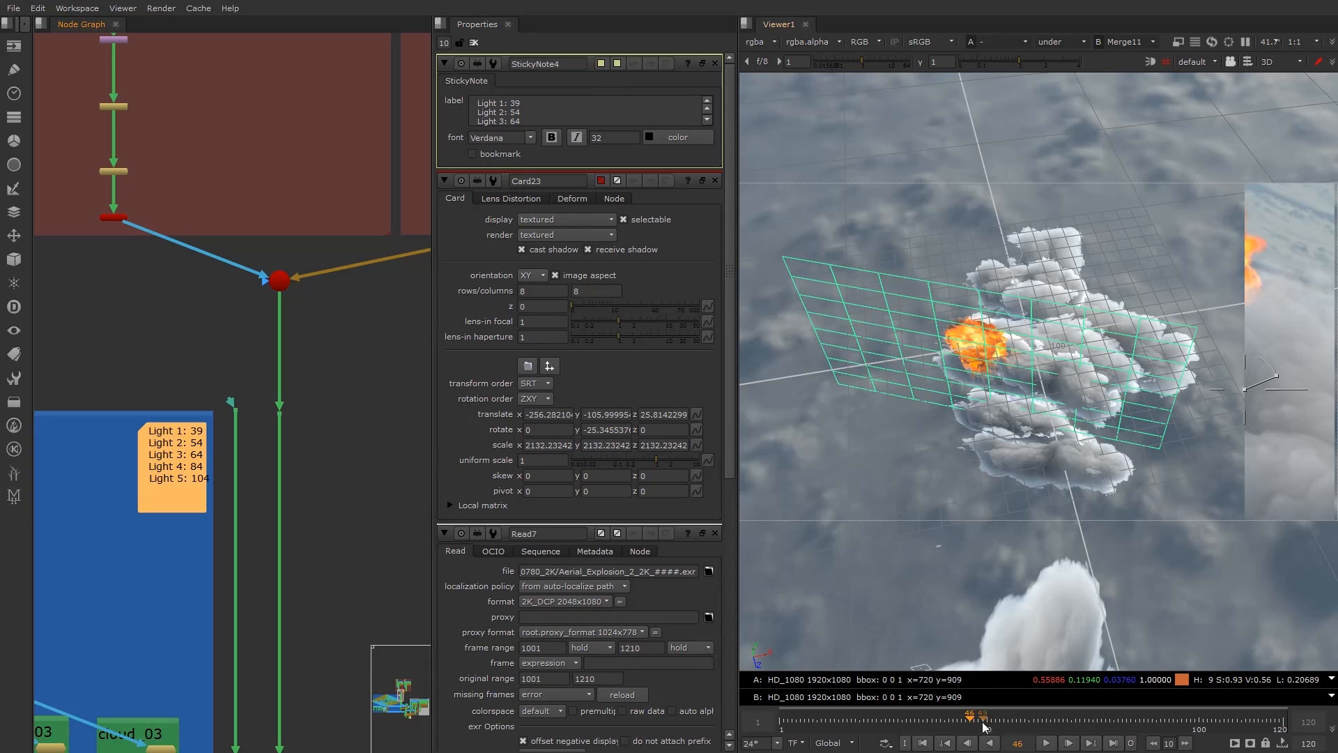
At frame 54, move the second explosion card to about X -718, Z 253 and rotate it to about -5.3 in Y.
click(1004, 720)
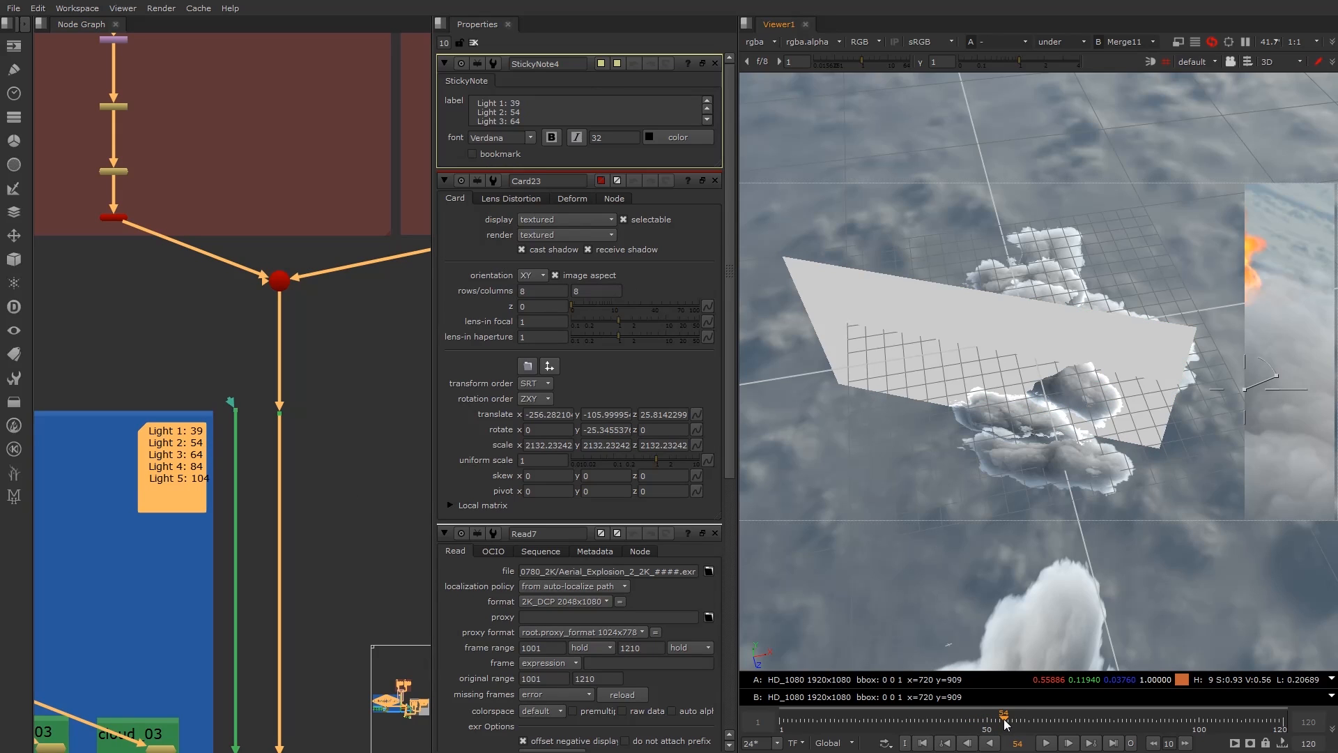
scroll(1052, 413, down, 2)
ctrl+drag(1052, 413, 977, 459)
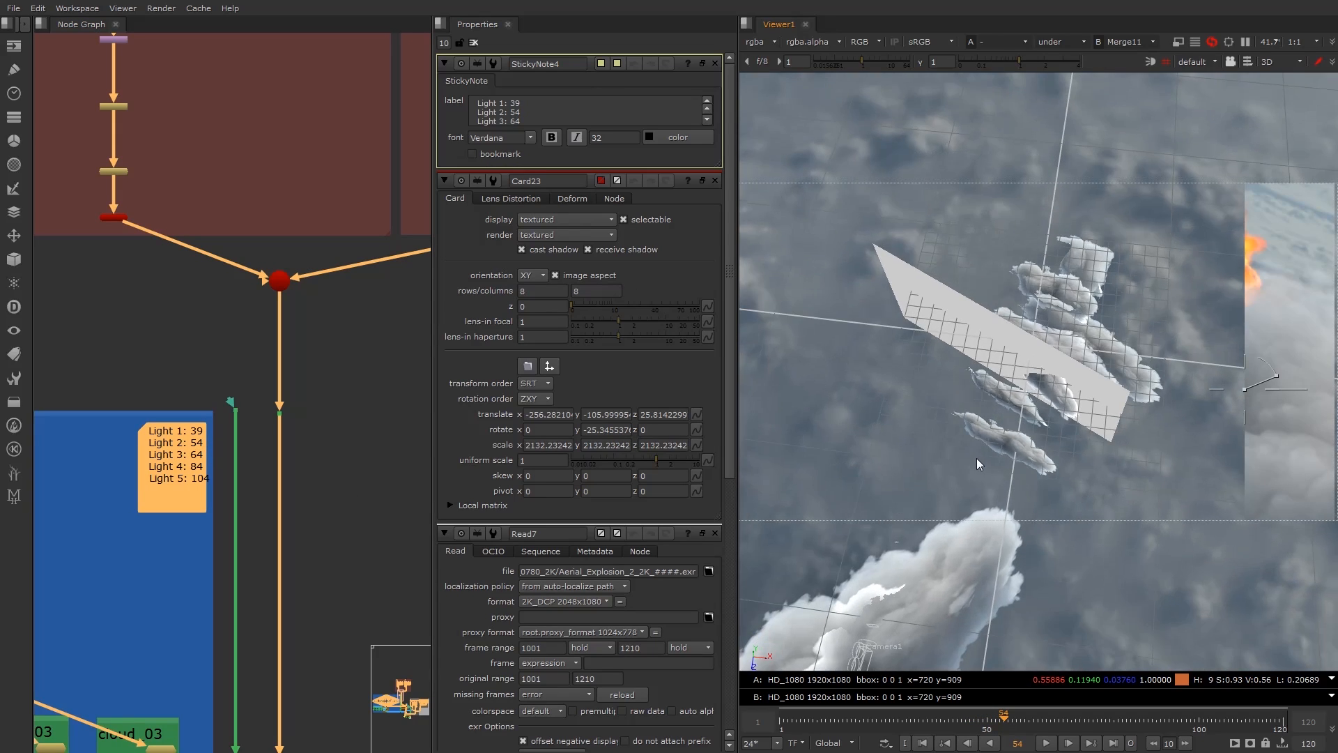
middle_drag(315, 312, 172, 361)
double_click(306, 296)
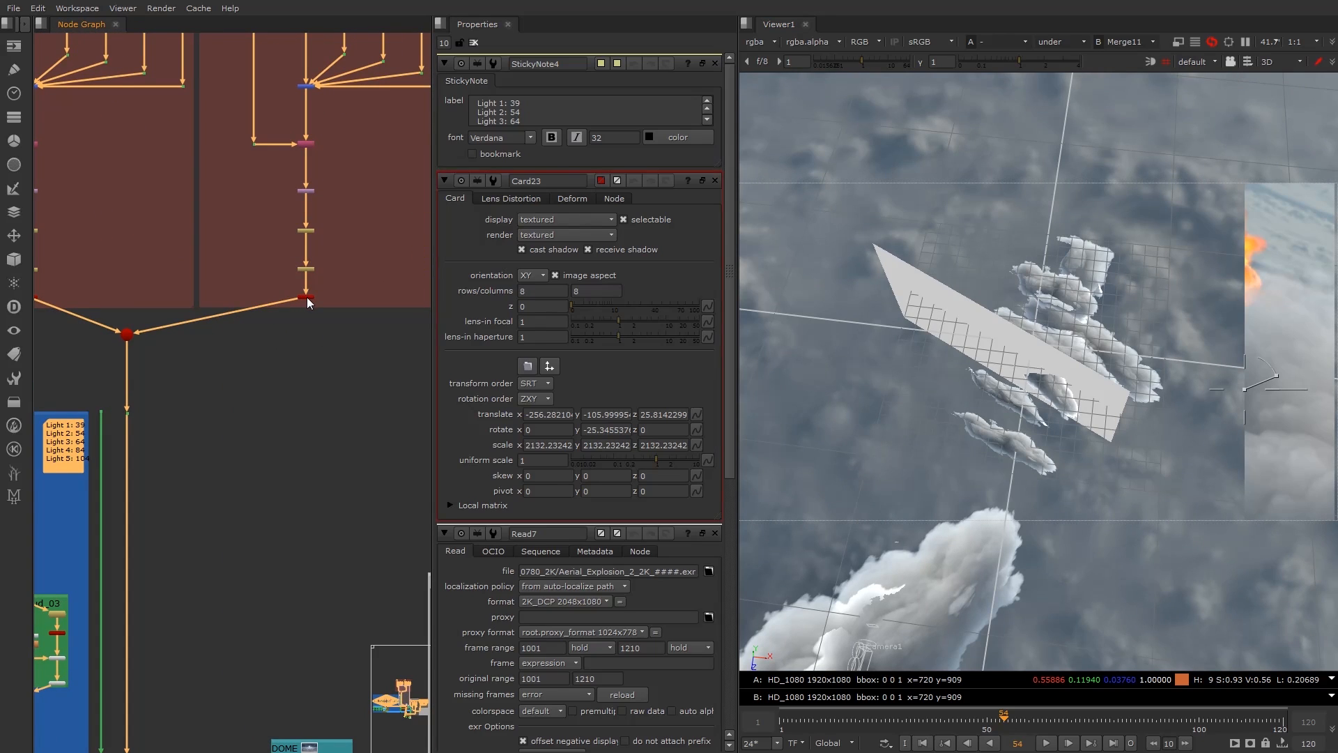
drag(974, 346, 946, 349)
ctrl+drag(985, 428, 1038, 393)
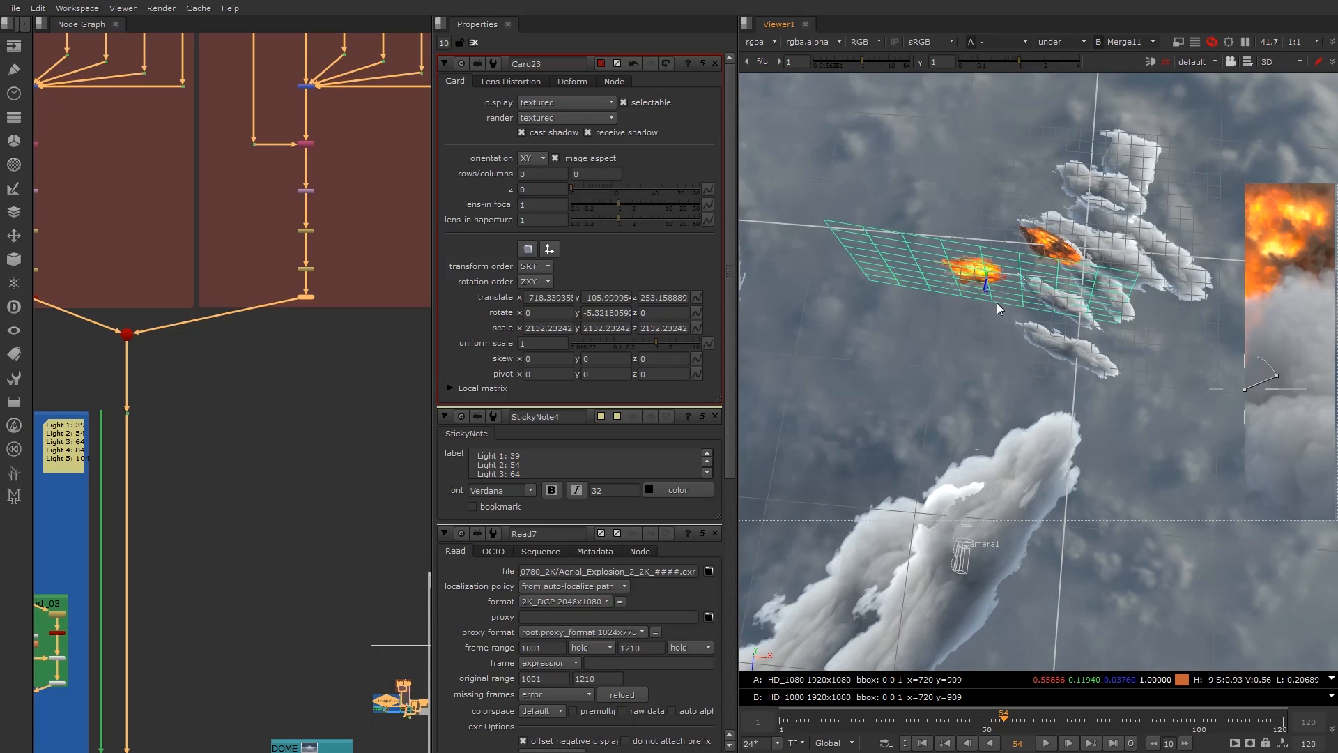
Adjust the second explosion card to about X -756, Z 254 with Y rotation about 2, and shift the viewer wipe to show more composite.
ctrl+drag(998, 307, 1060, 304)
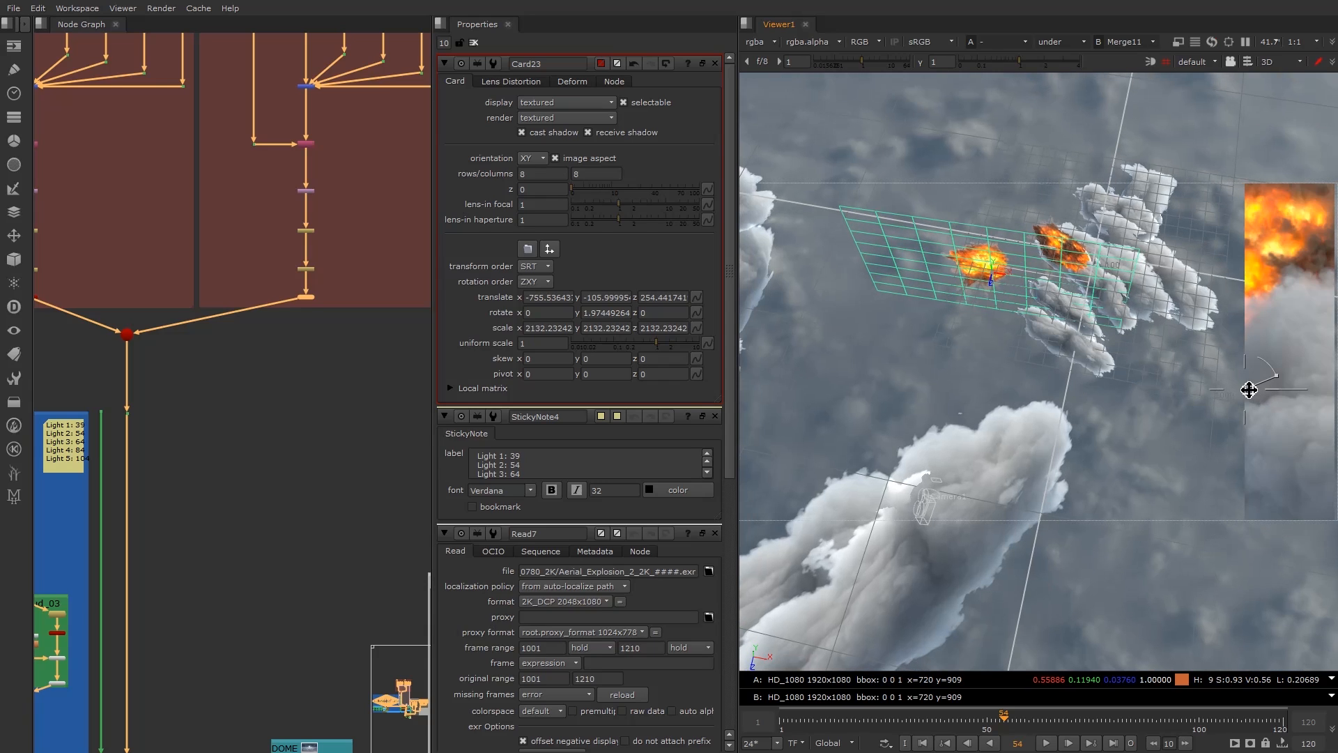
drag(1245, 389, 1177, 385)
alt+drag(1007, 271, 1011, 307)
scroll(1007, 296, up, 3)
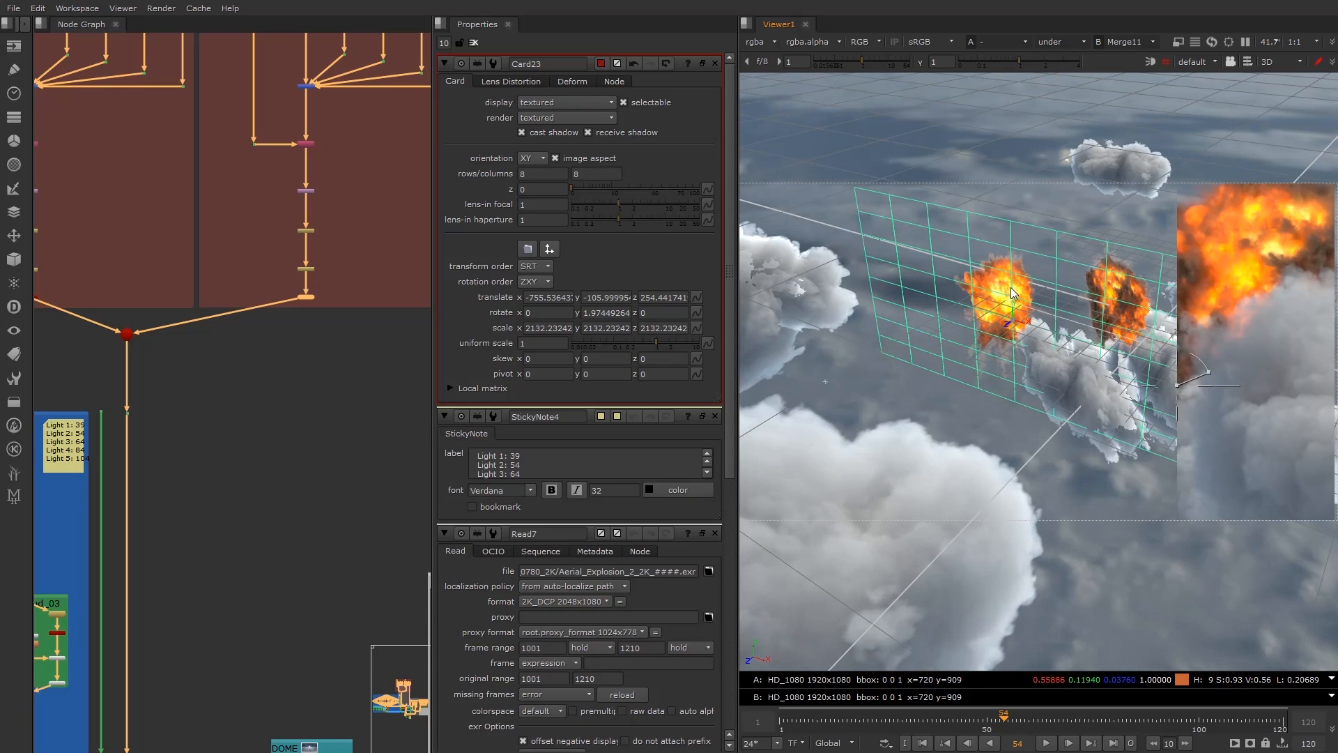
Raise the second explosion card to Y -22.
click(1010, 282)
click(989, 262)
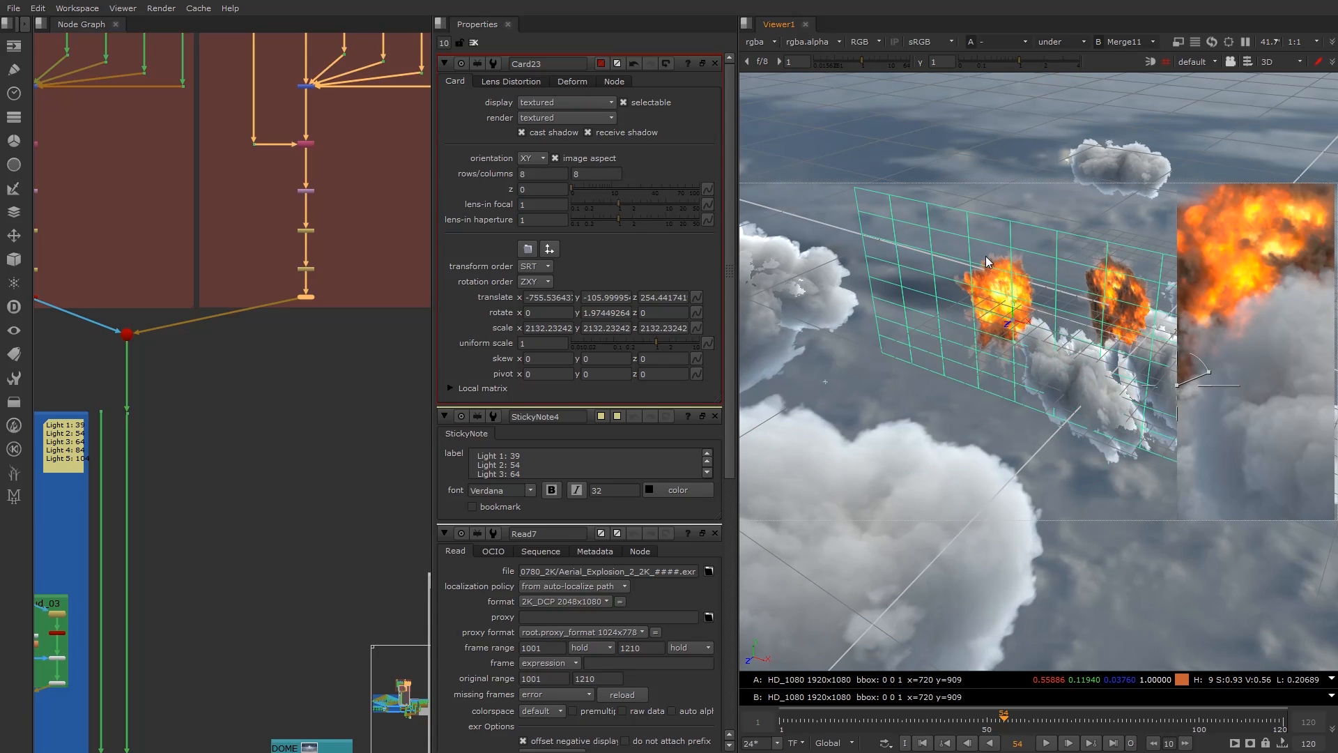
scroll(1008, 291, up, 4)
drag(1006, 293, 993, 259)
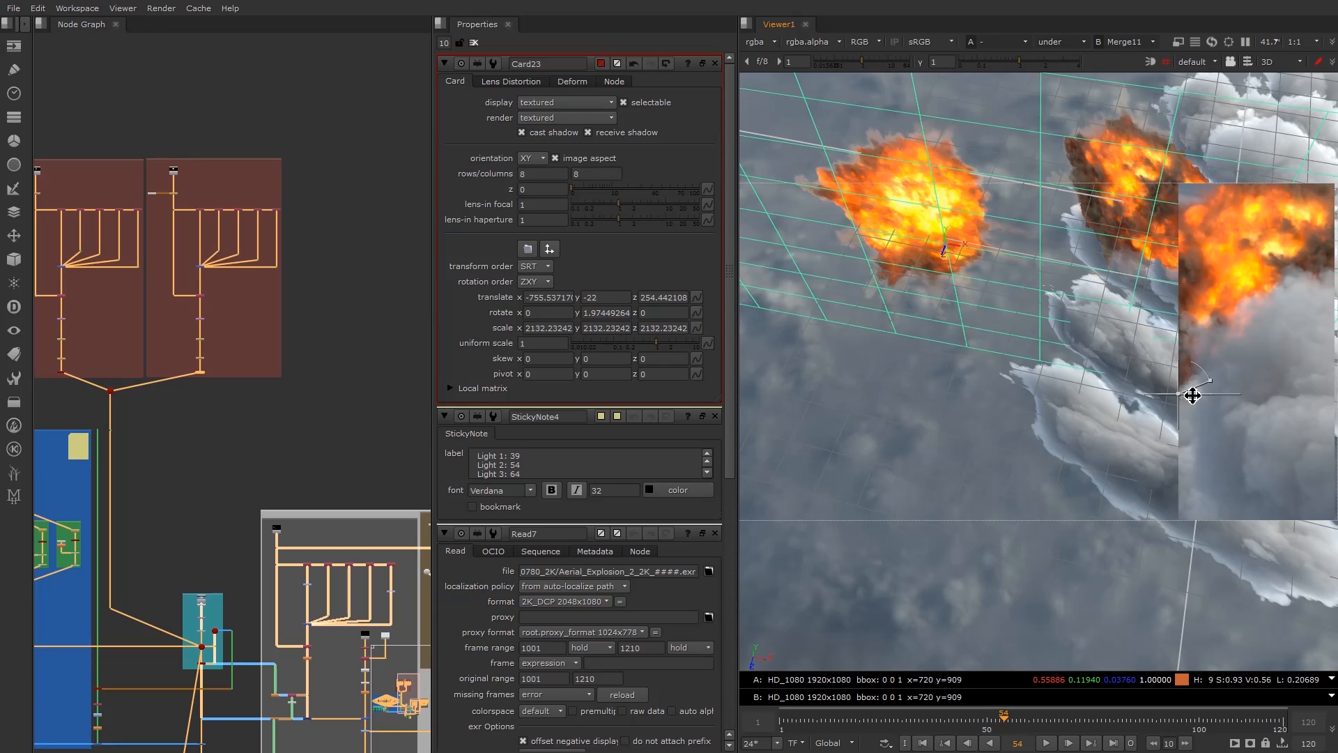
scroll(944, 296, down, 4)
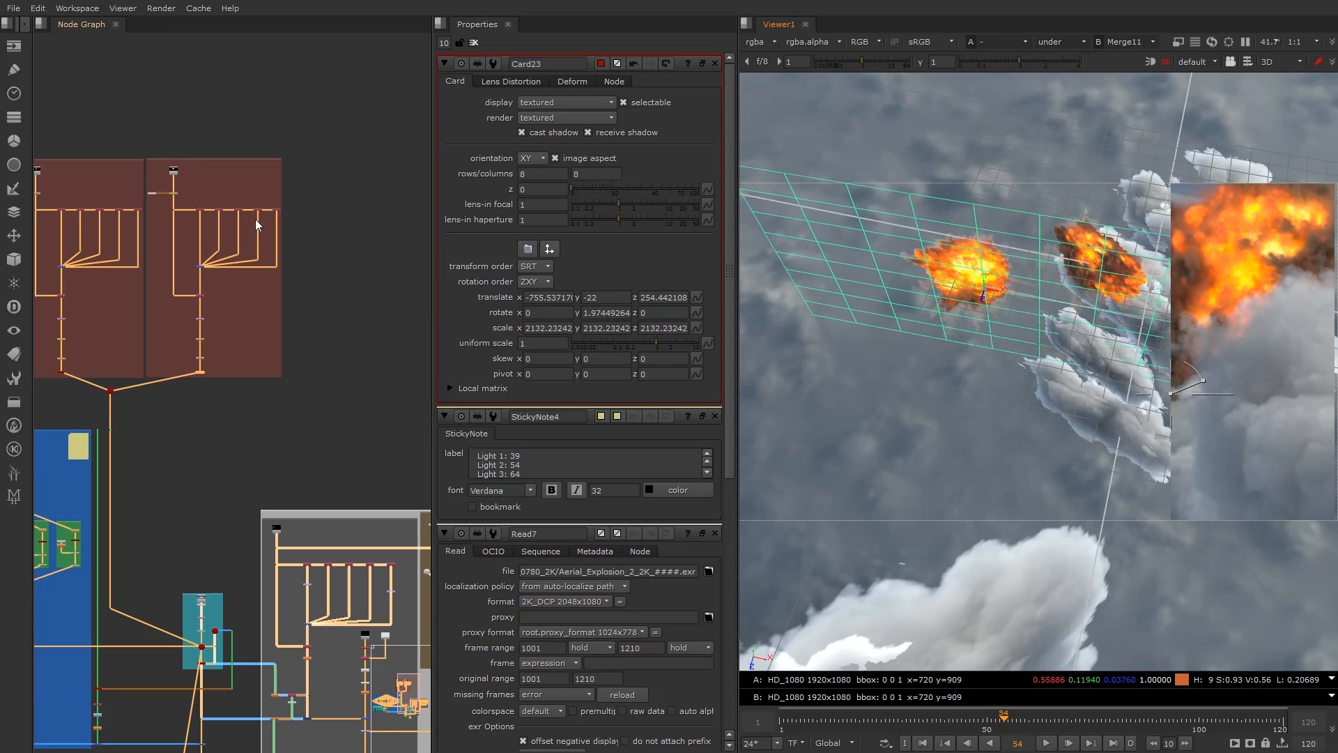
Nudge the second explosion group's backdrop into line beside the first explosion backdrop.
click(211, 160)
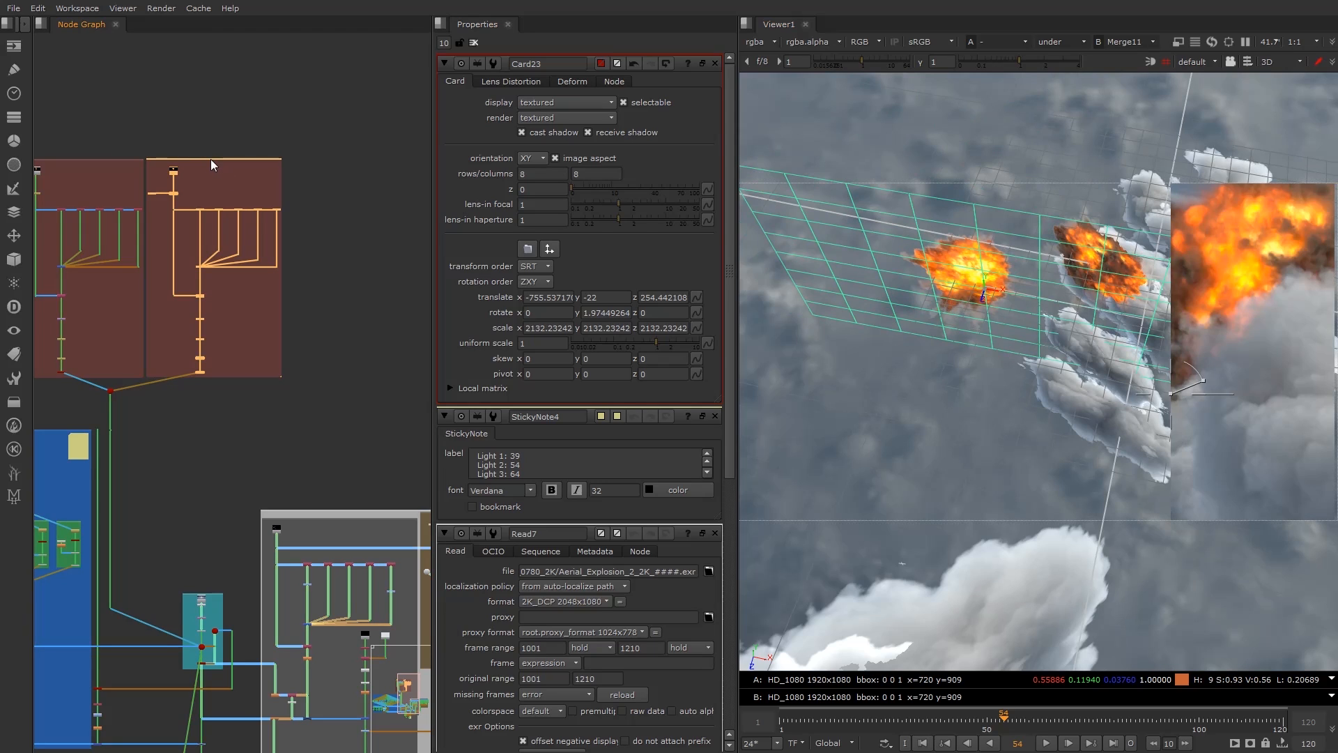
scroll(228, 232, up, 5)
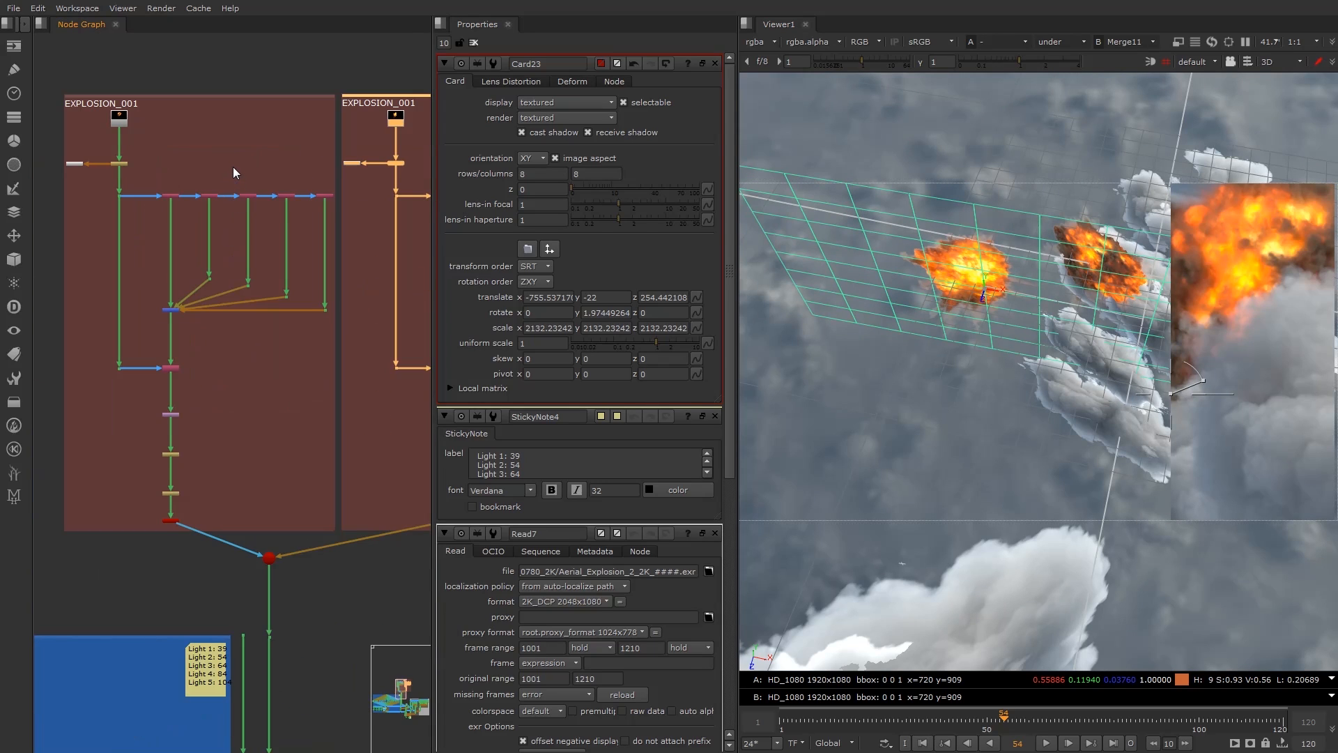
scroll(228, 177, down, 4)
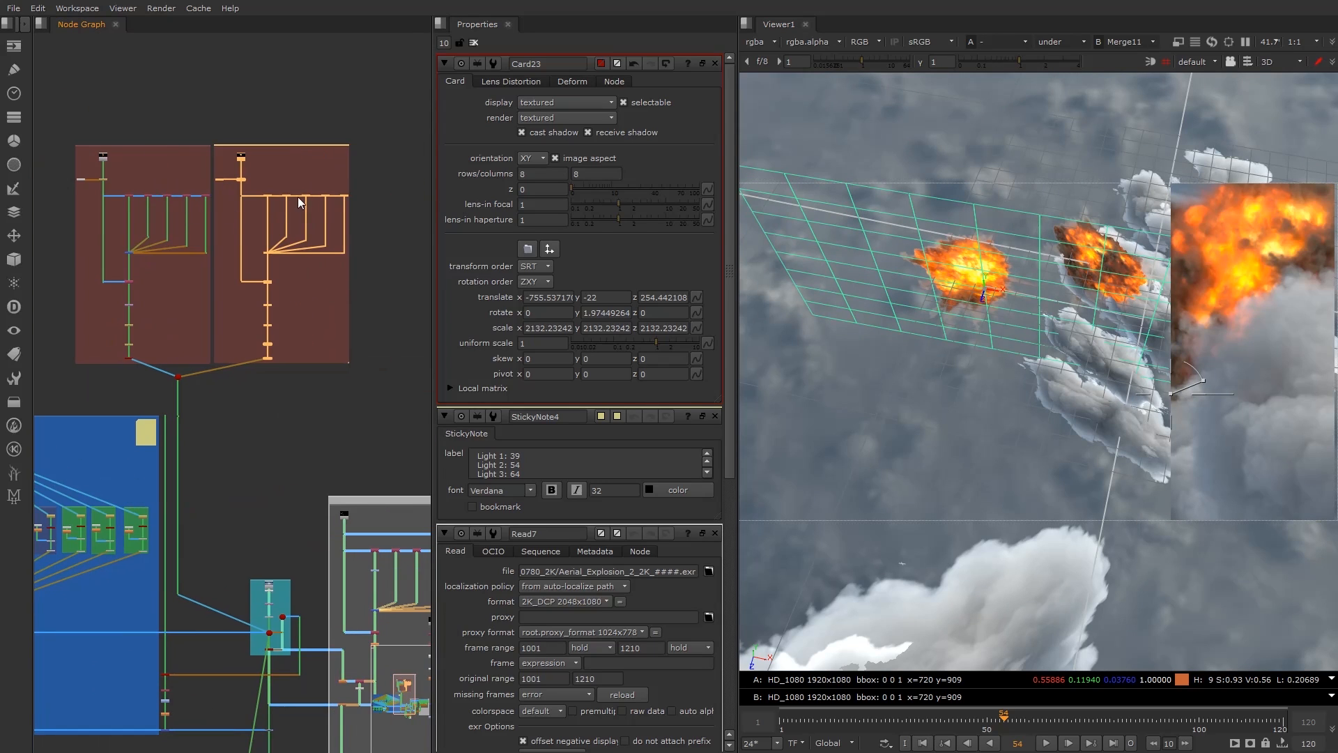
middle_drag(361, 168, 236, 180)
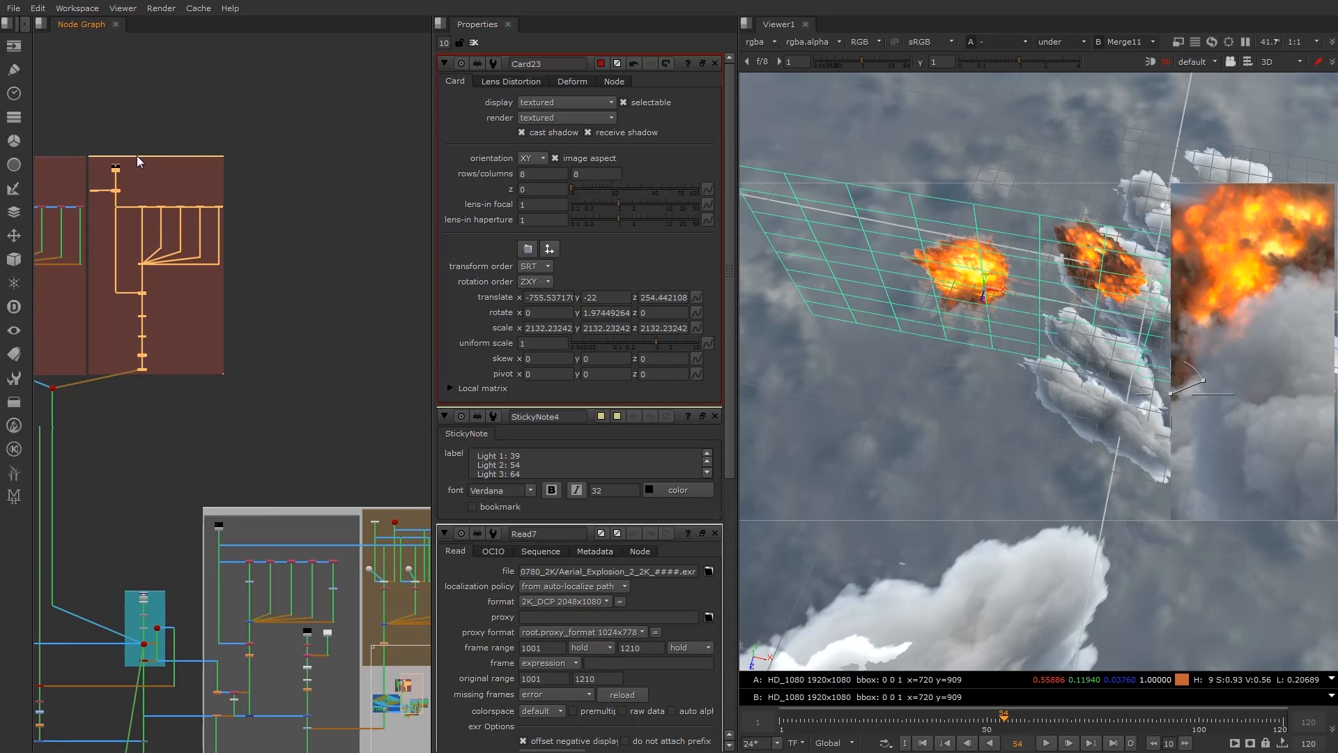
drag(137, 157, 136, 157)
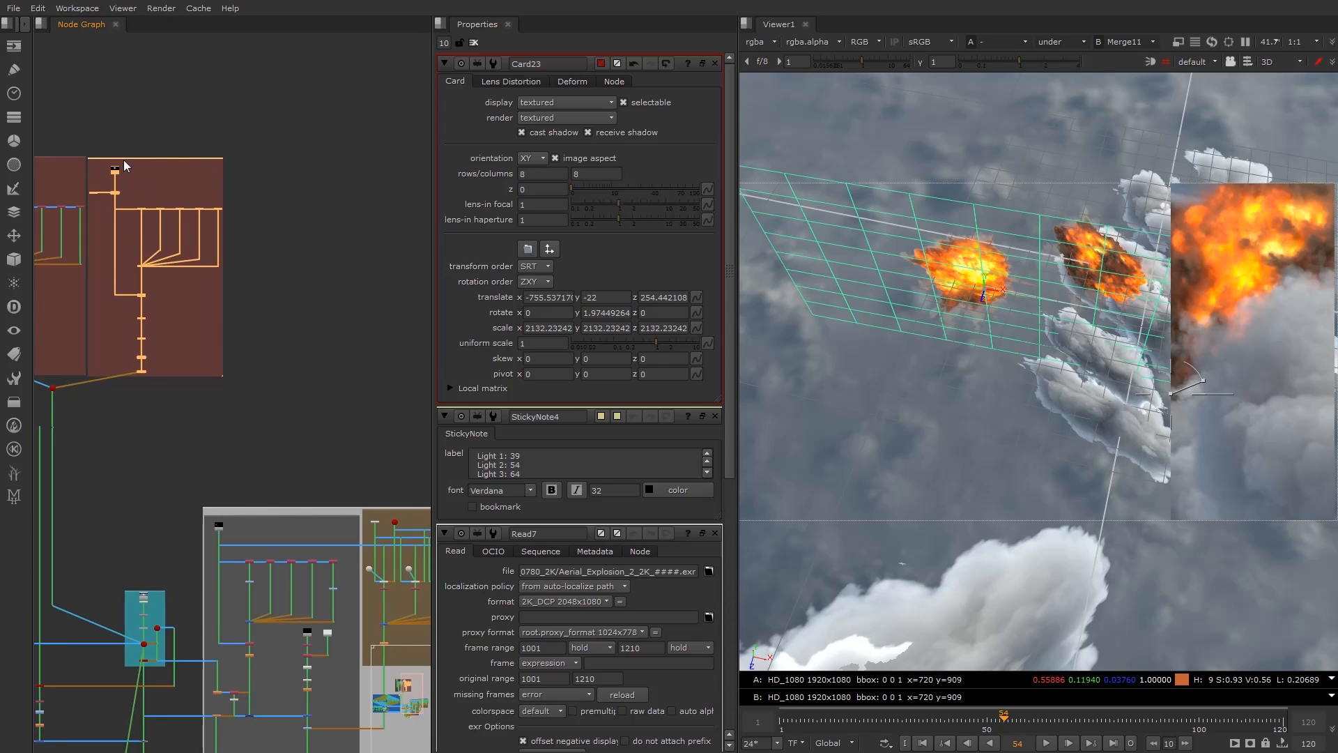
scroll(123, 160, up, 5)
drag(192, 161, 199, 151)
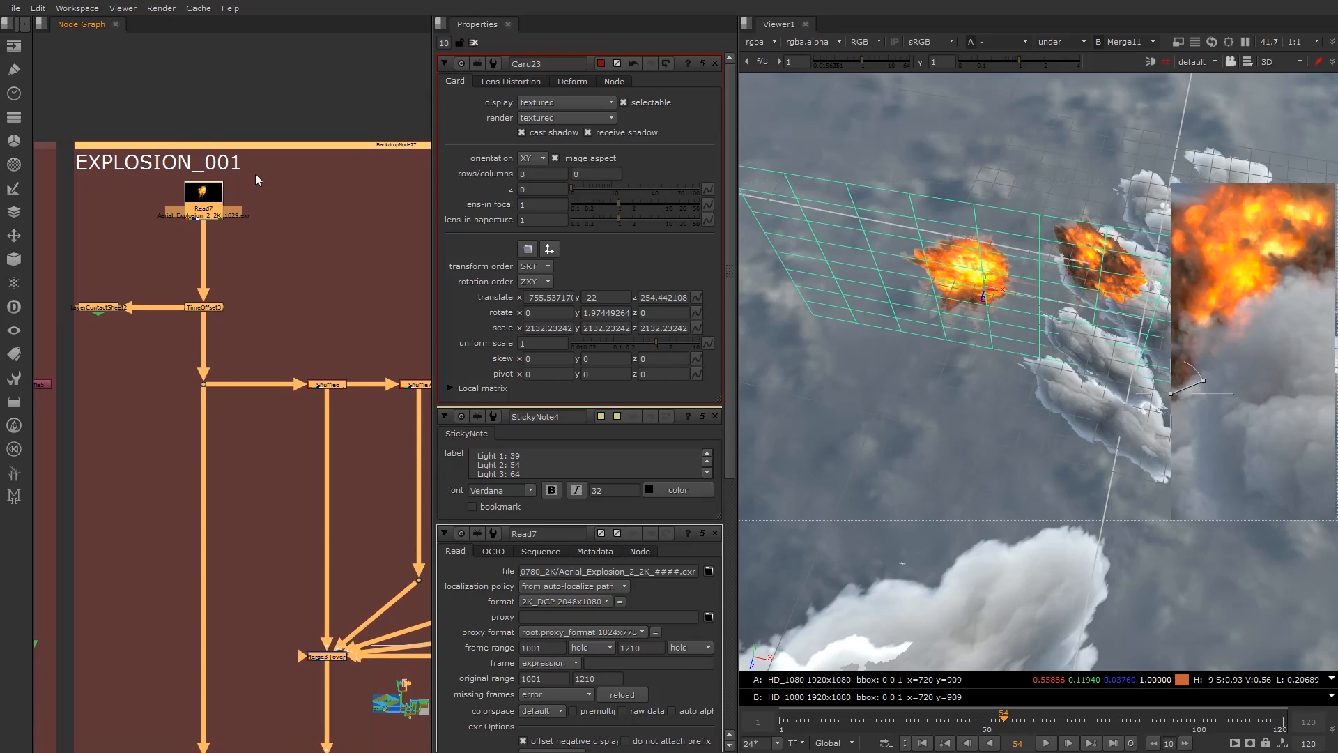
Examine the second explosion group's node chain from the footage node down to its card and the scene connection.
click(370, 227)
scroll(300, 291, down, 4)
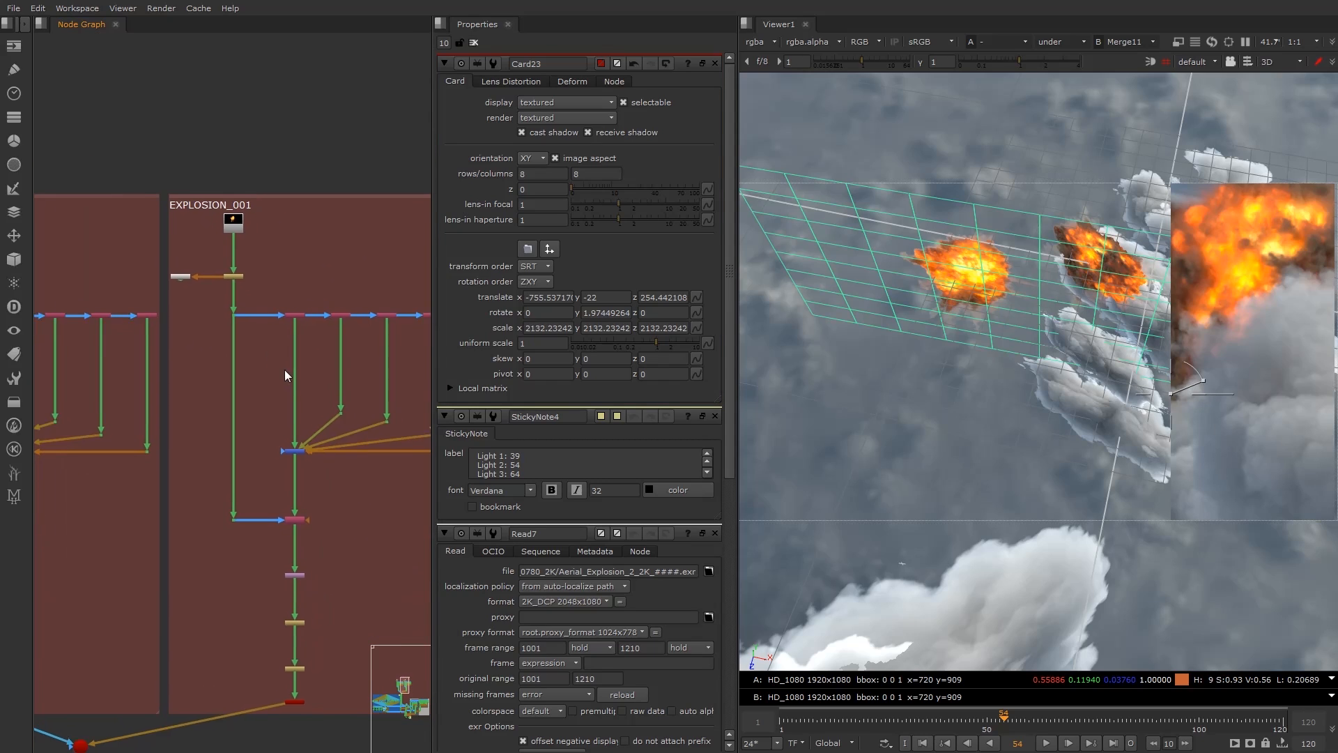
middle_drag(206, 279, 108, 199)
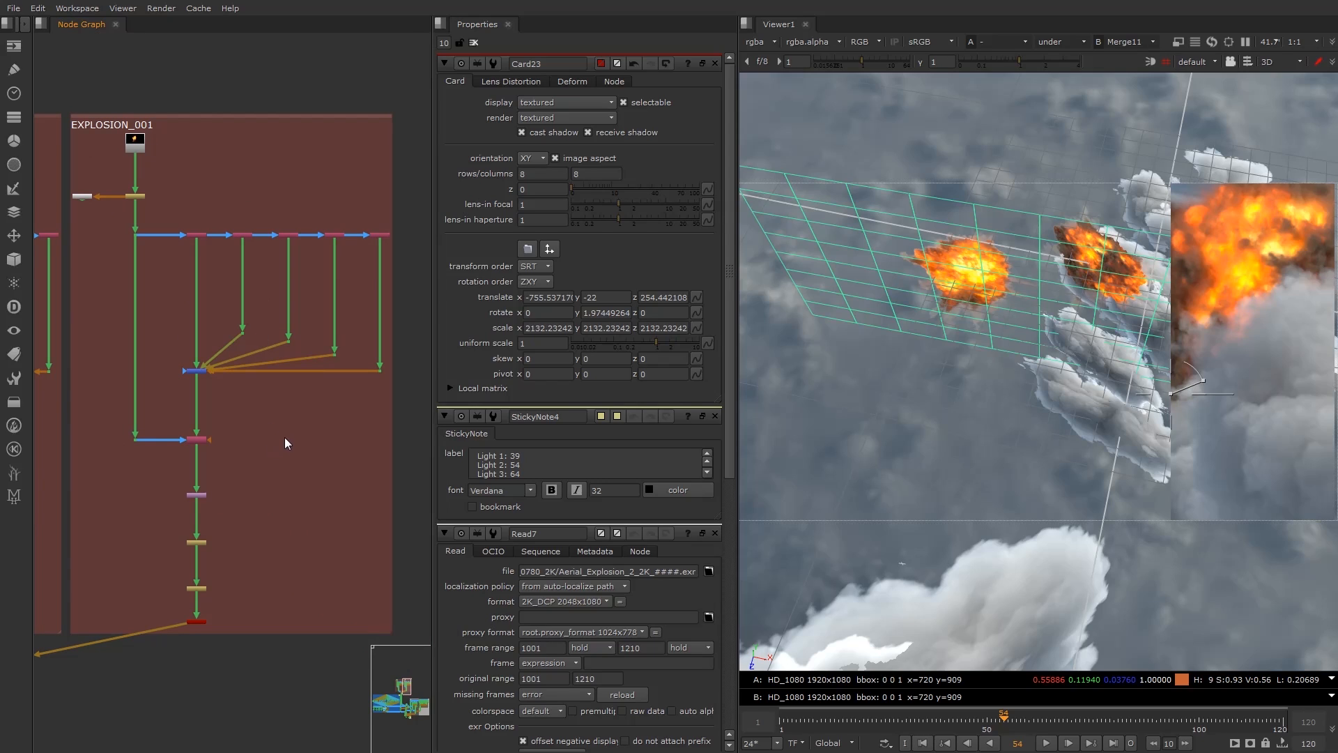
scroll(279, 497, down, 5)
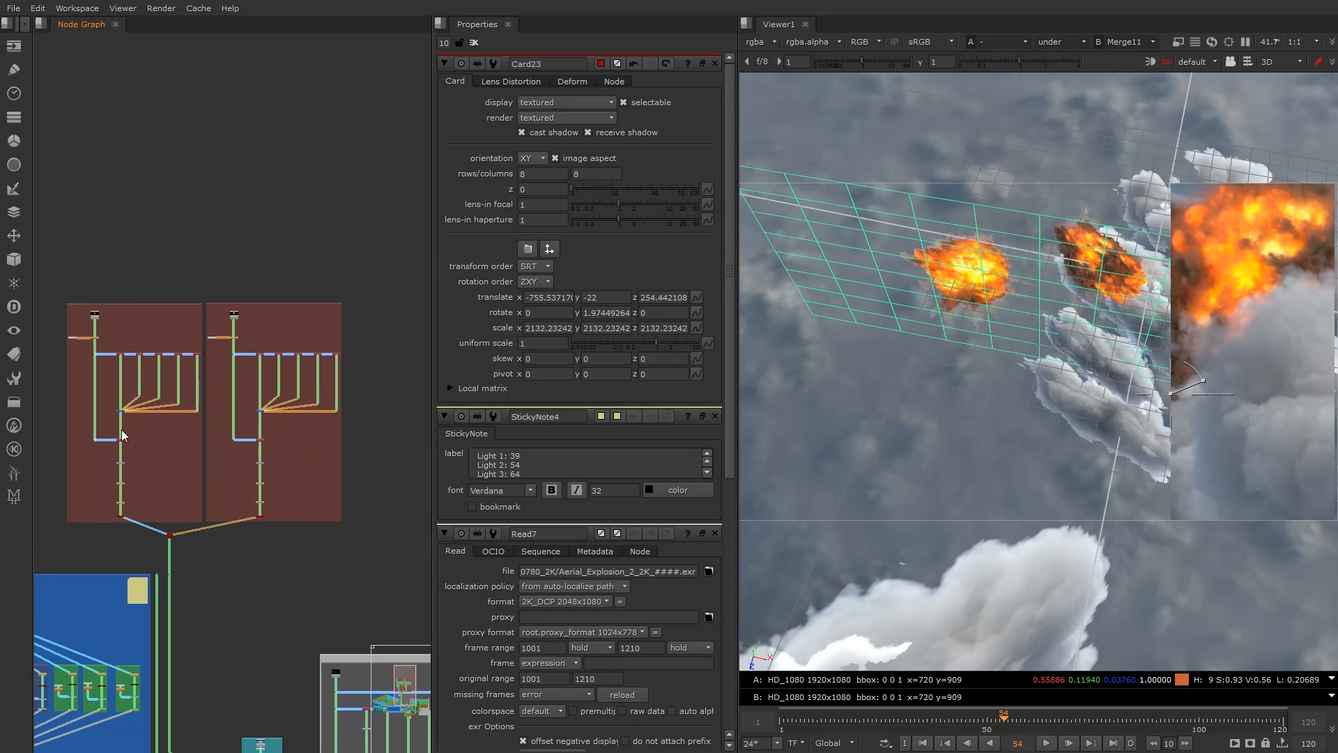
middle_drag(280, 412, 229, 275)
scroll(191, 336, up, 4)
scroll(225, 341, down, 2)
scroll(230, 275, up, 3)
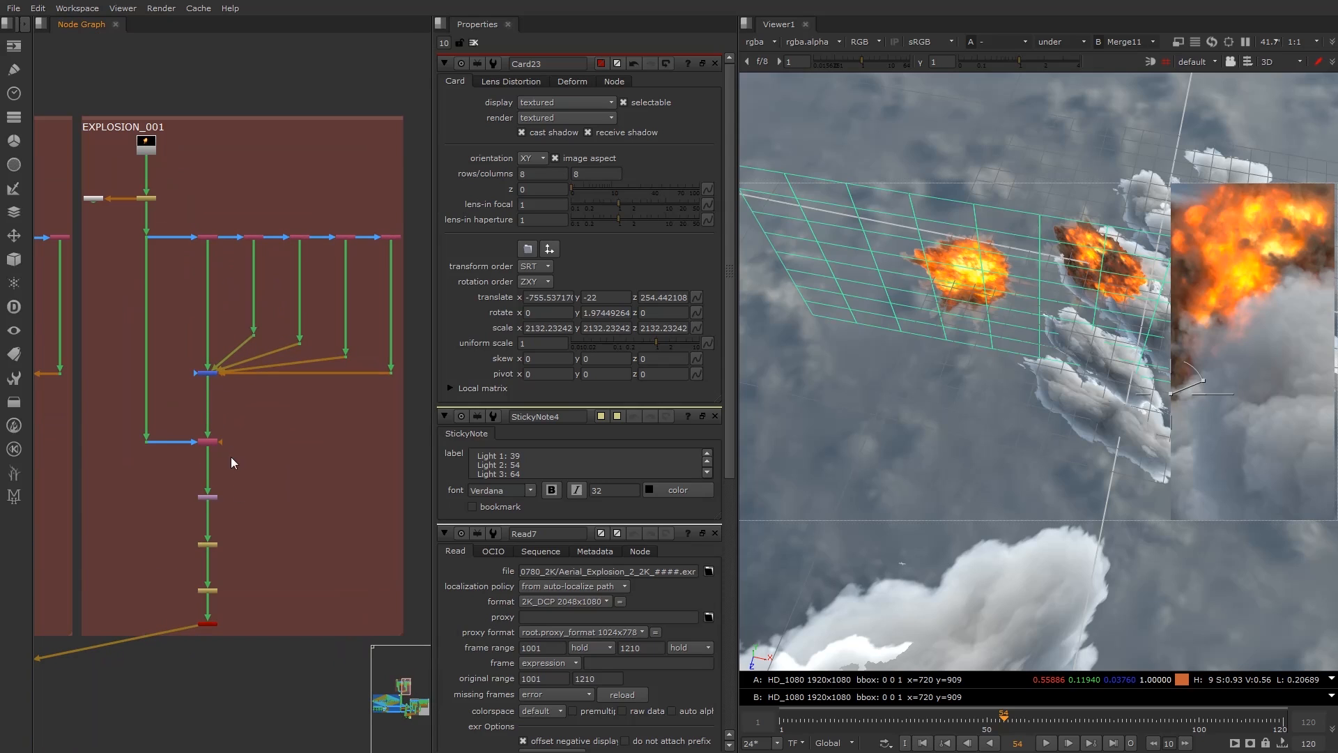
middle_drag(276, 534, 407, 209)
middle_drag(331, 244, 322, 433)
scroll(209, 292, up, 2)
middle_drag(307, 140, 245, 262)
click(203, 198)
click(245, 262)
middle_drag(257, 361, 302, 248)
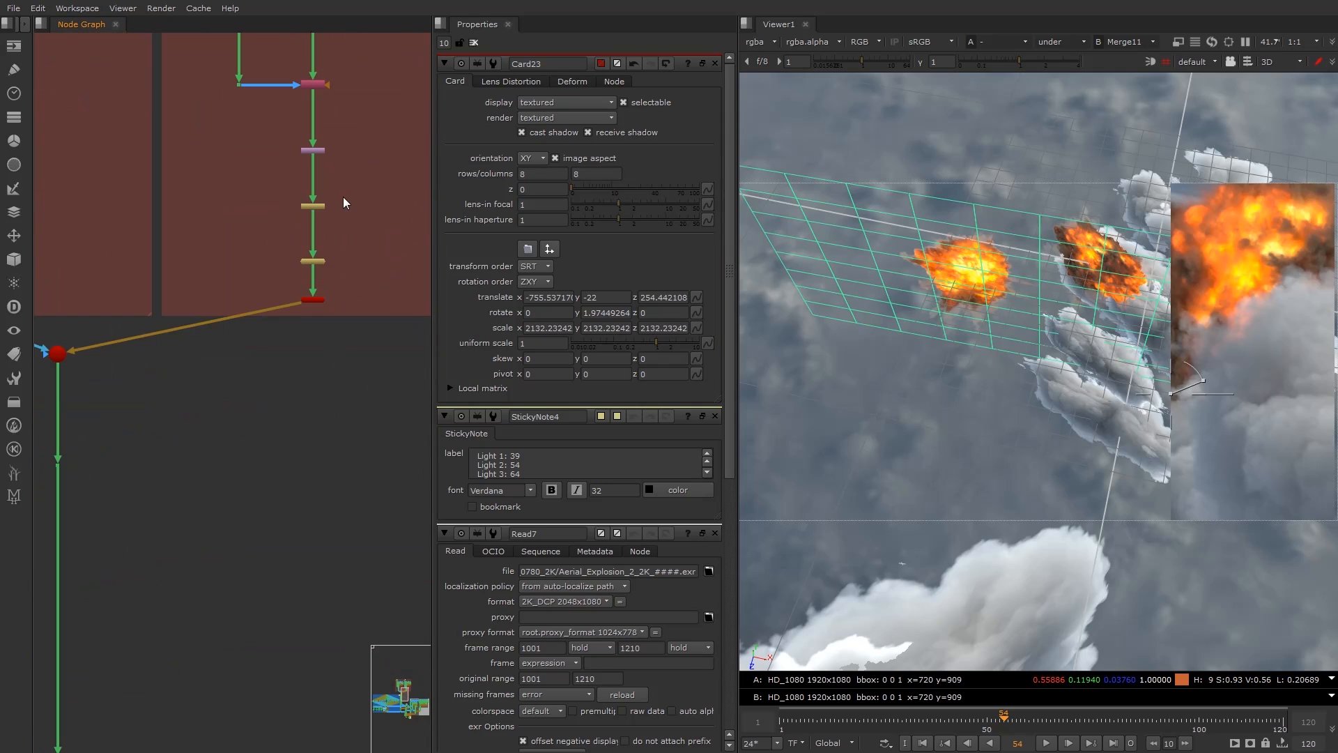
scroll(343, 196, down, 3)
middle_drag(343, 196, 222, 488)
Duplicate the second explosion group beside it as a third, connect it to the scene, and open the new card's properties.
drag(232, 207, 184, 178)
click(112, 176)
middle_drag(203, 501, 130, 358)
middle_drag(232, 364, 99, 373)
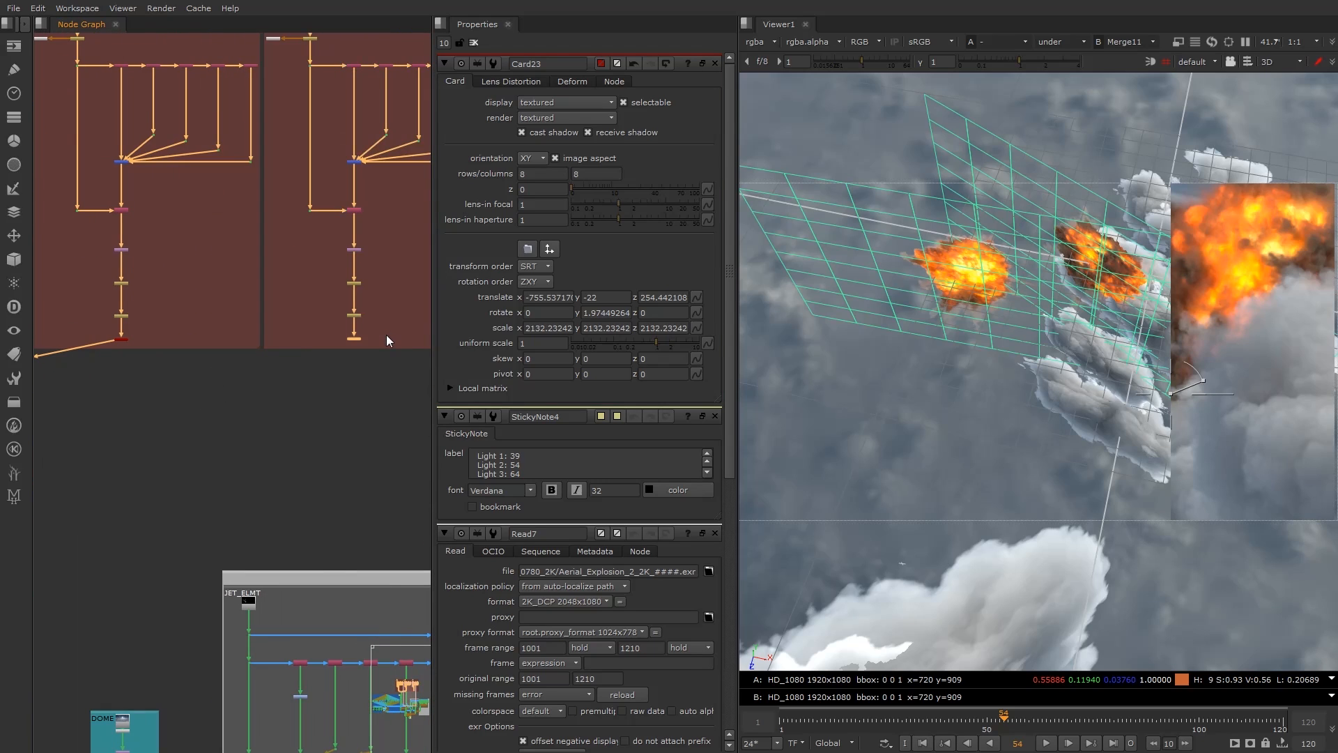
double_click(353, 339)
At frame 64, move the third explosion card to about X -1255, Z 711 and rotate it to about 27.5 in Y.
scroll(194, 458, up, 5)
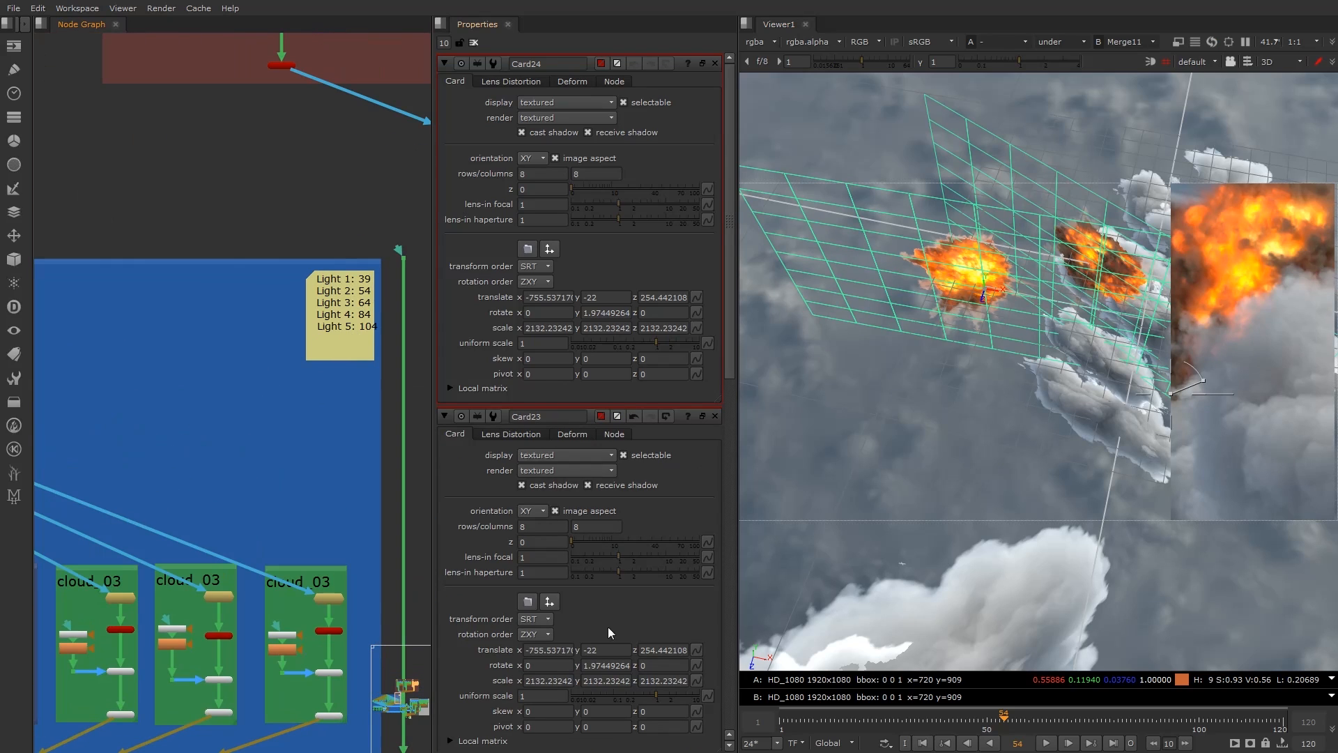
click(1048, 722)
scroll(157, 328, down, 5)
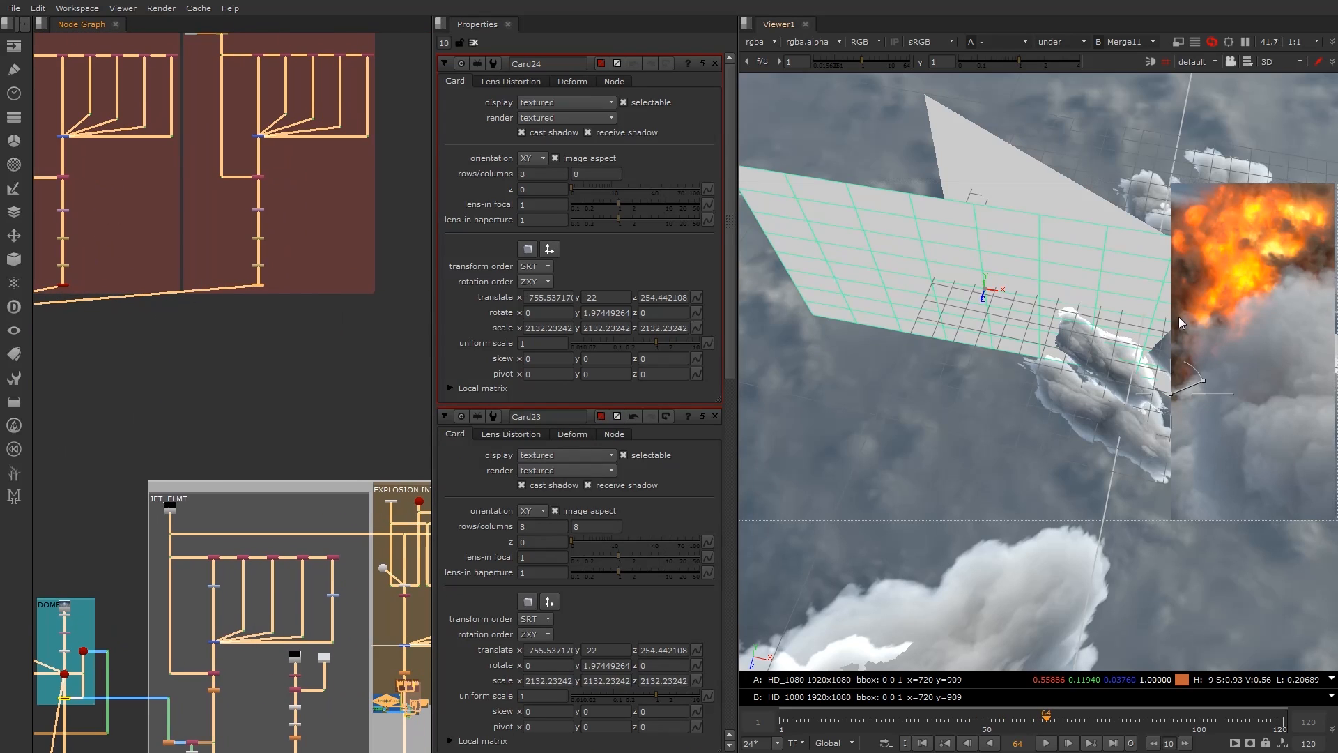
drag(984, 300, 958, 313)
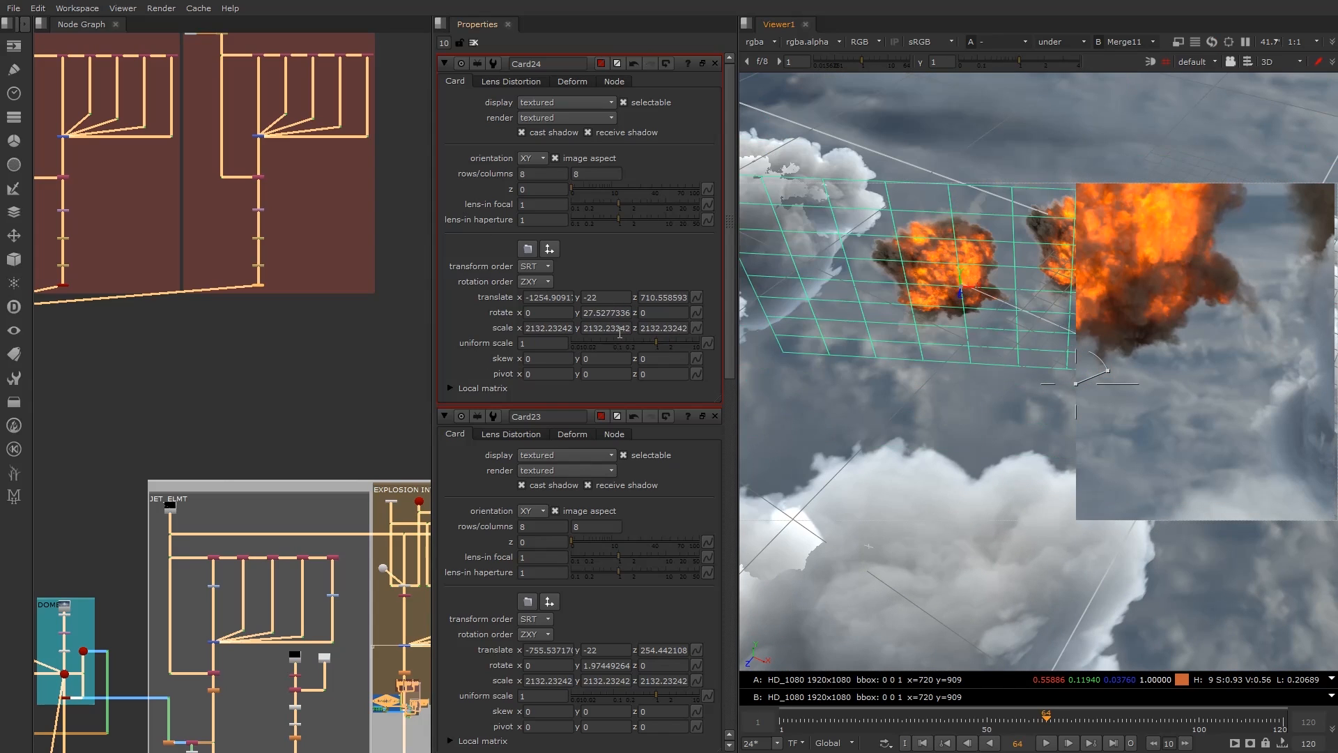
Set the third explosion card's uniform scale to 0.6 and adjust the viewer wipe position.
drag(656, 343, 659, 345)
drag(910, 376, 1038, 373)
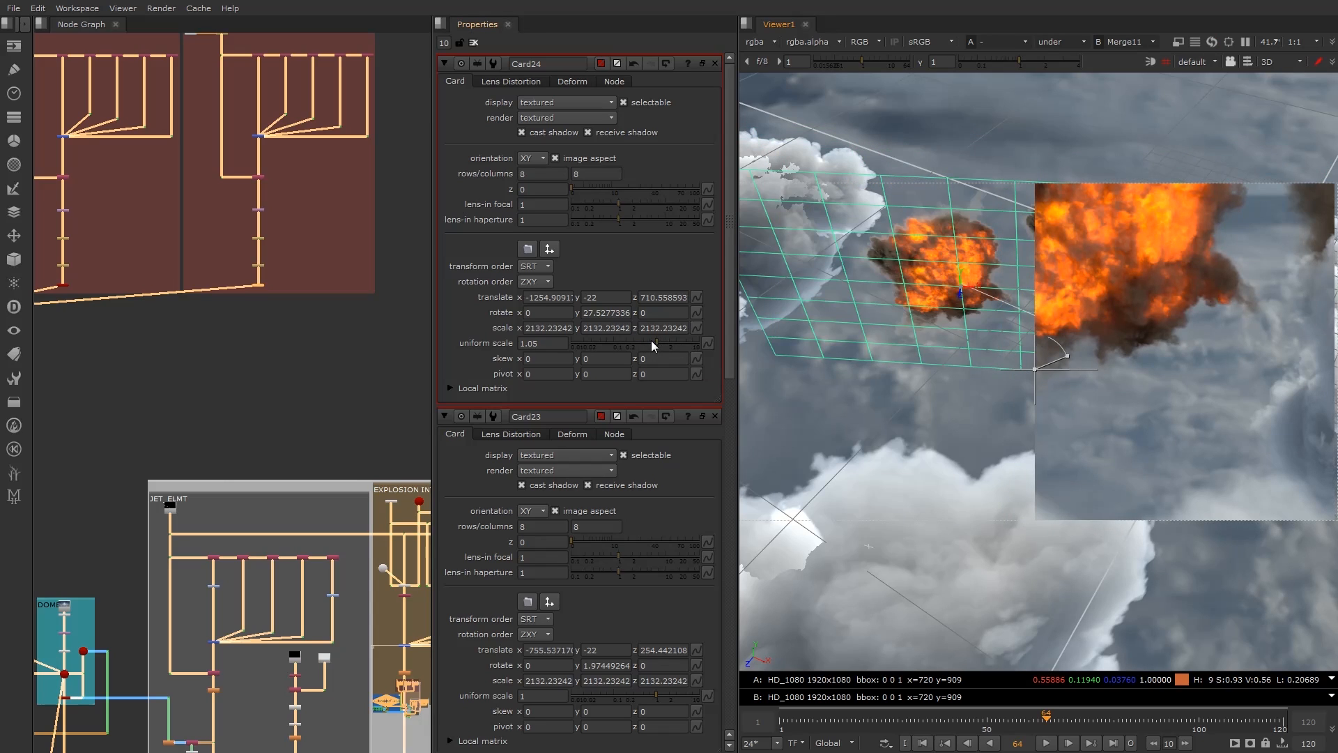
drag(655, 344, 648, 345)
mouse_move(1039, 374)
mouse_down()
mouse_move(759, 367)
mouse_move(1053, 367)
mouse_up()
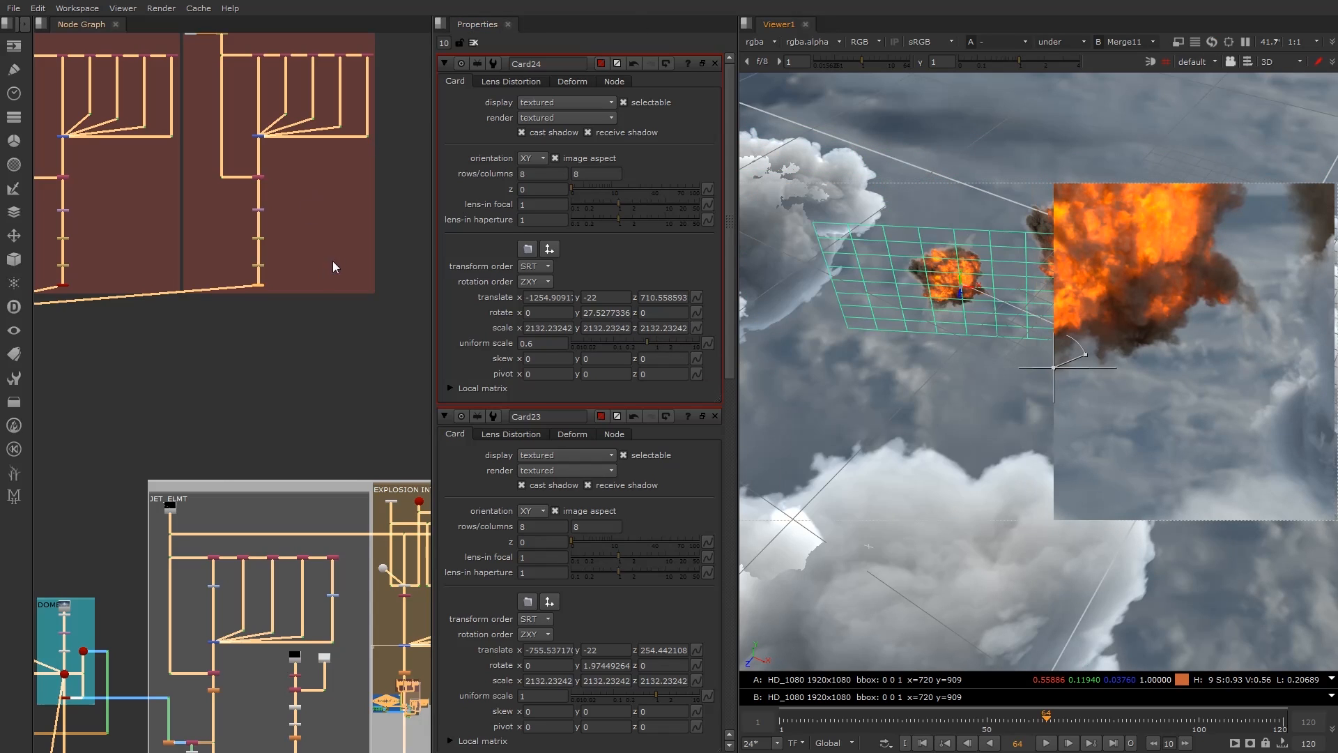
Duplicate the third explosion group as a fourth, connect it to the scene, and open the new card's properties.
middle_drag(240, 67, 211, 182)
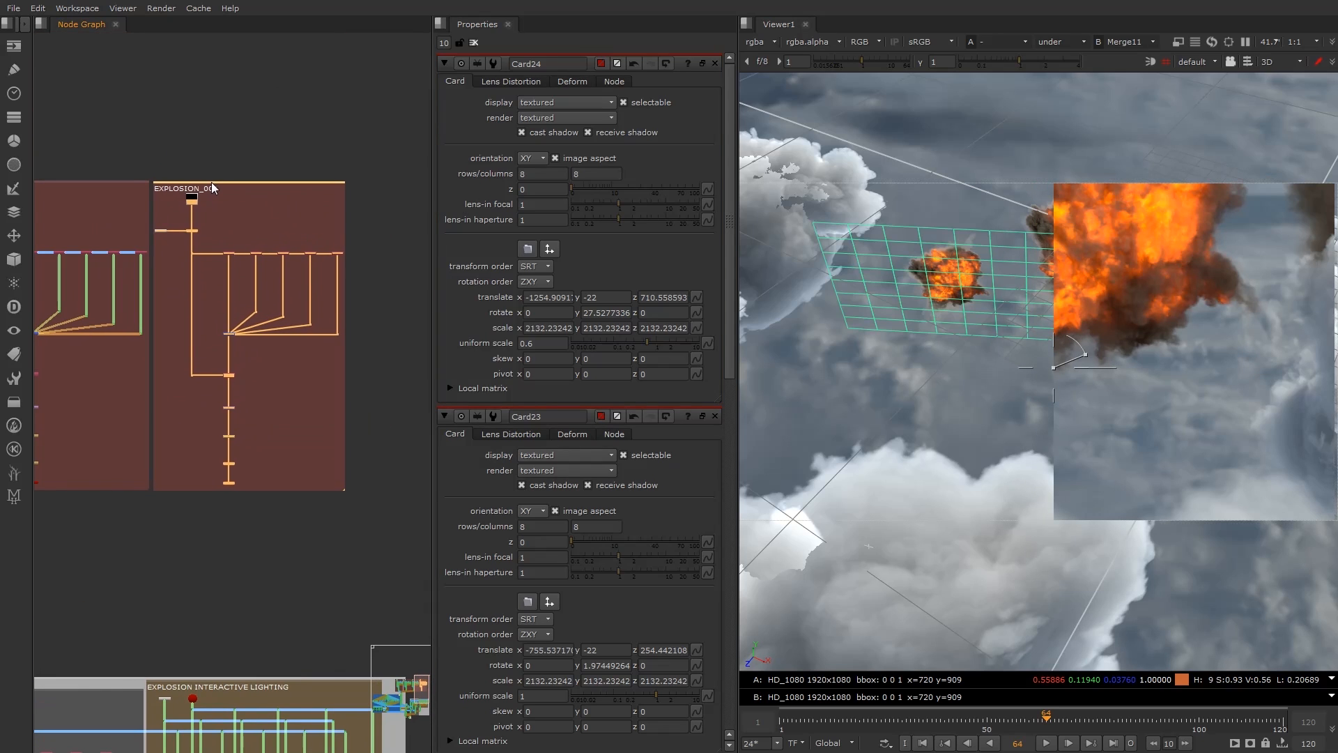
click(211, 182)
scroll(174, 335, down, 2)
middle_drag(97, 390, 185, 299)
ctrl+click(173, 311)
click(327, 321)
double_click(337, 297)
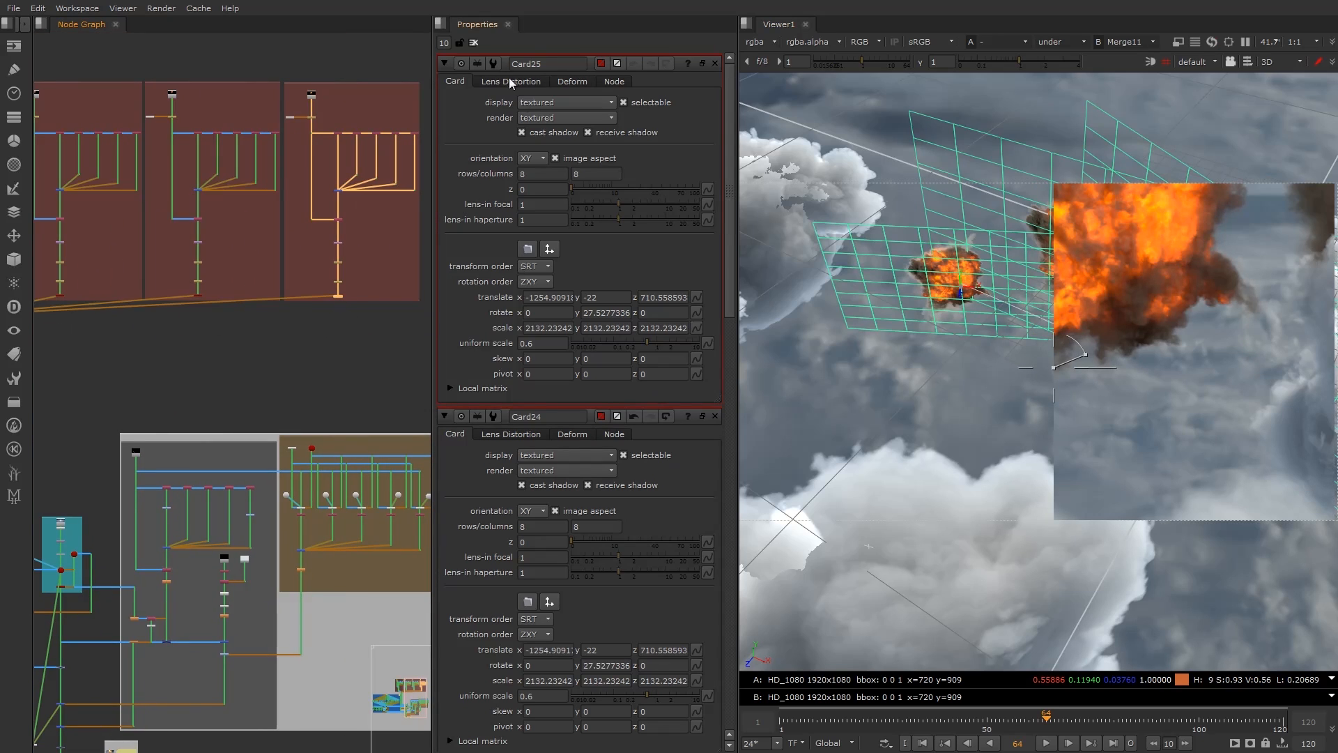
At frame 84, move the fourth explosion card to about X -1381, Z 1937 and rotate it to about 55 in Y.
ctrl+drag(907, 291, 853, 355)
middle_drag(62, 380, 382, 389)
scroll(384, 389, up, 6)
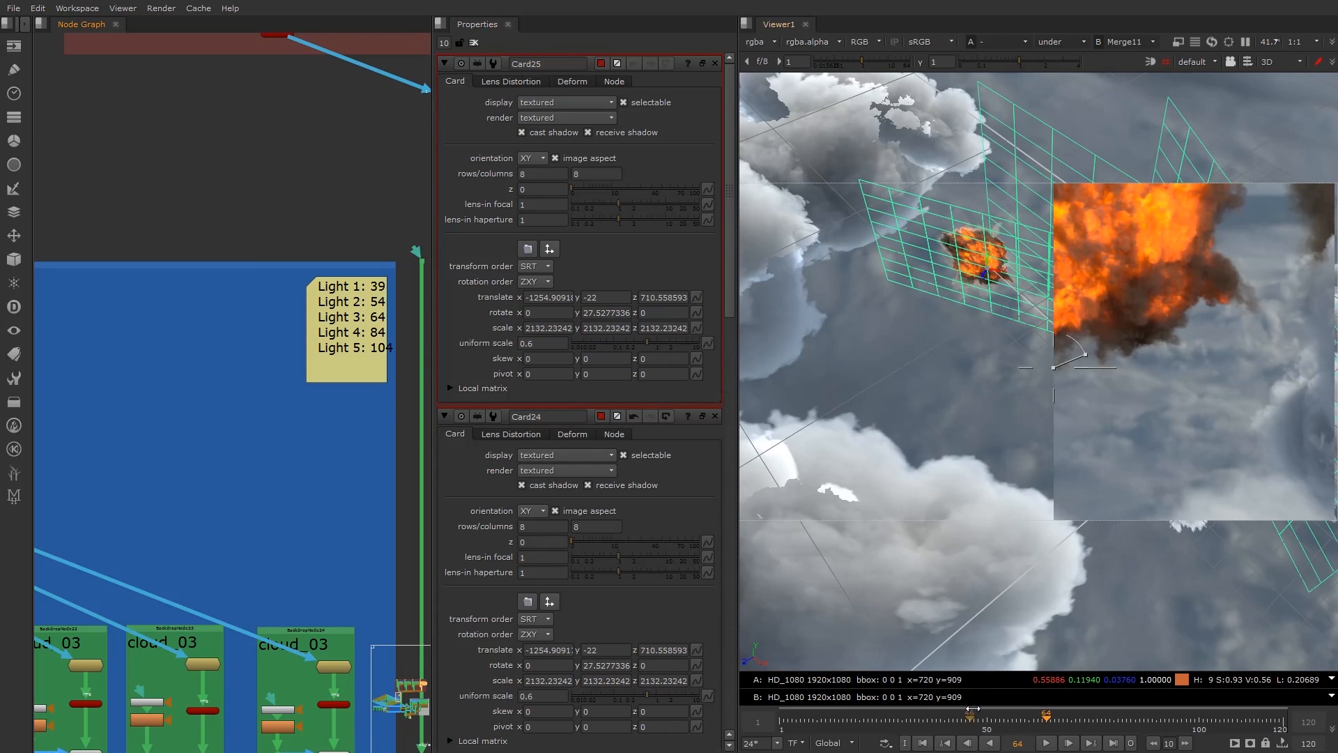
key(Return)
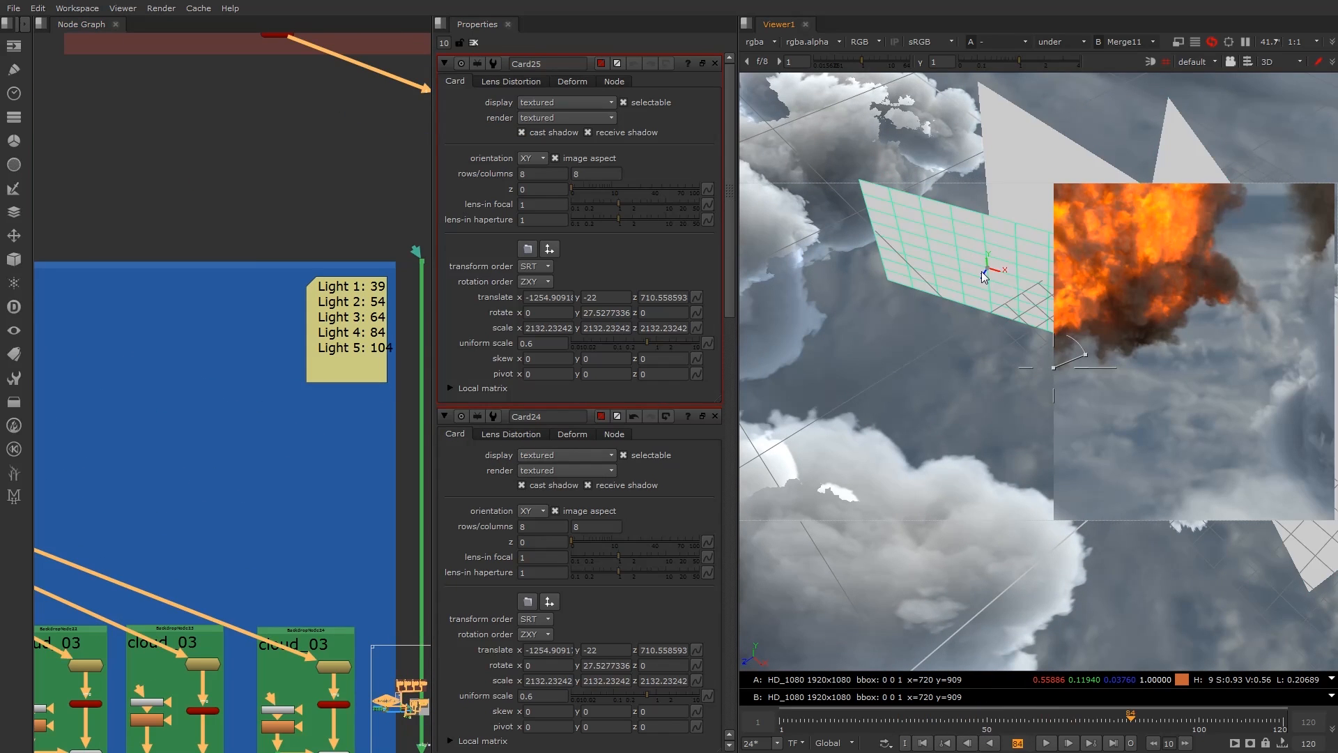
drag(983, 274, 937, 343)
scroll(937, 342, down, 5)
mouse_move(976, 289)
ctrl+mouse_down()
mouse_move(1021, 322)
mouse_move(964, 305)
ctrl+mouse_up()
drag(950, 312, 942, 341)
key(ctrl+z)
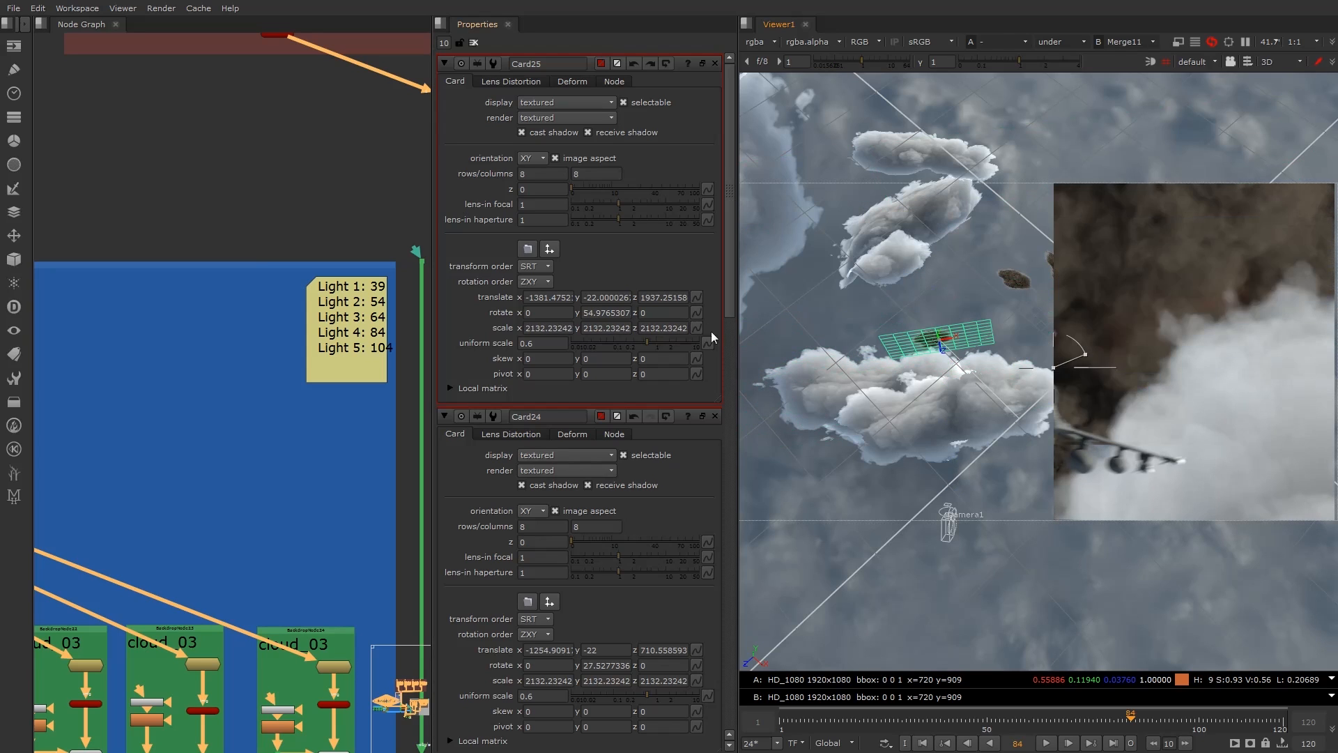
Set the fourth explosion card's uniform scale to 2.6 and shift the viewer wipe to reveal more composite.
drag(700, 342, 674, 342)
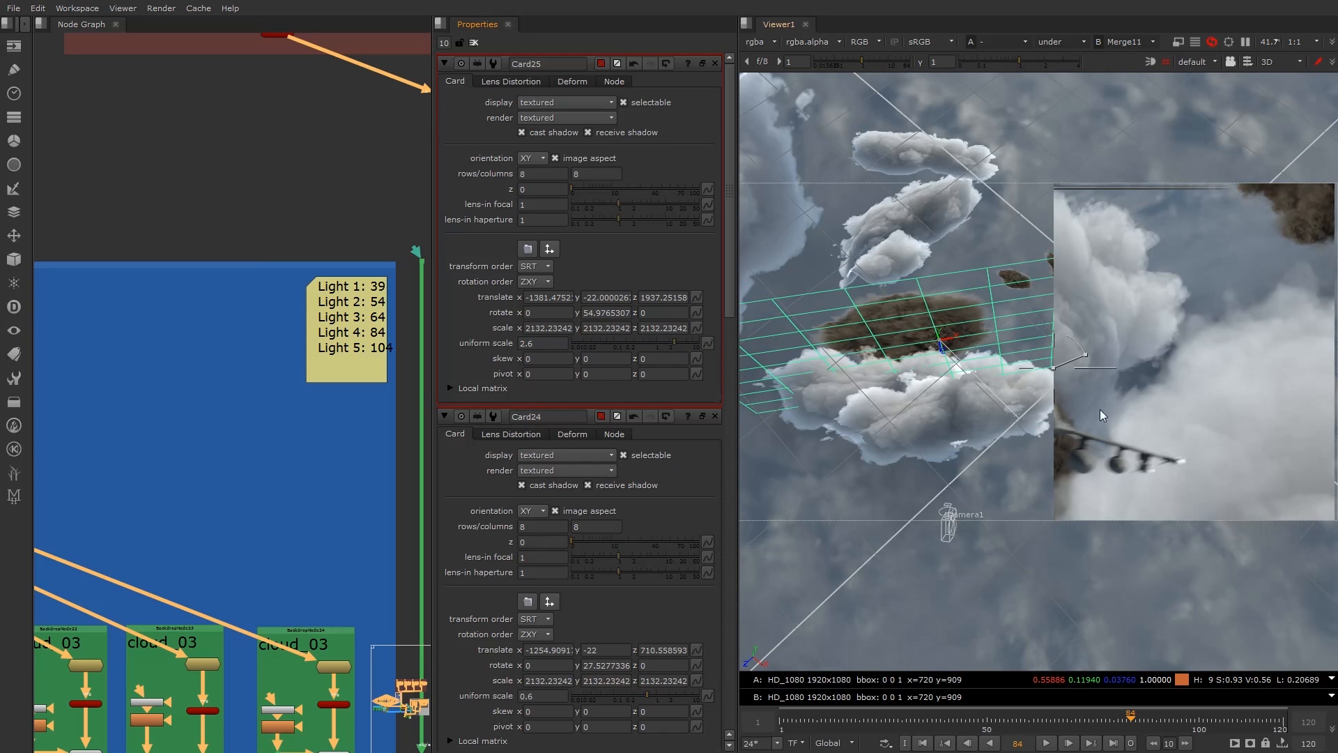
drag(1054, 367, 954, 379)
Replace the third explosion group's footage with the Aerial_Explosion_3 sequence and remove the old footage node.
scroll(137, 80, down, 7)
middle_drag(245, 72, 216, 316)
scroll(244, 150, up, 7)
middle_drag(244, 150, 253, 293)
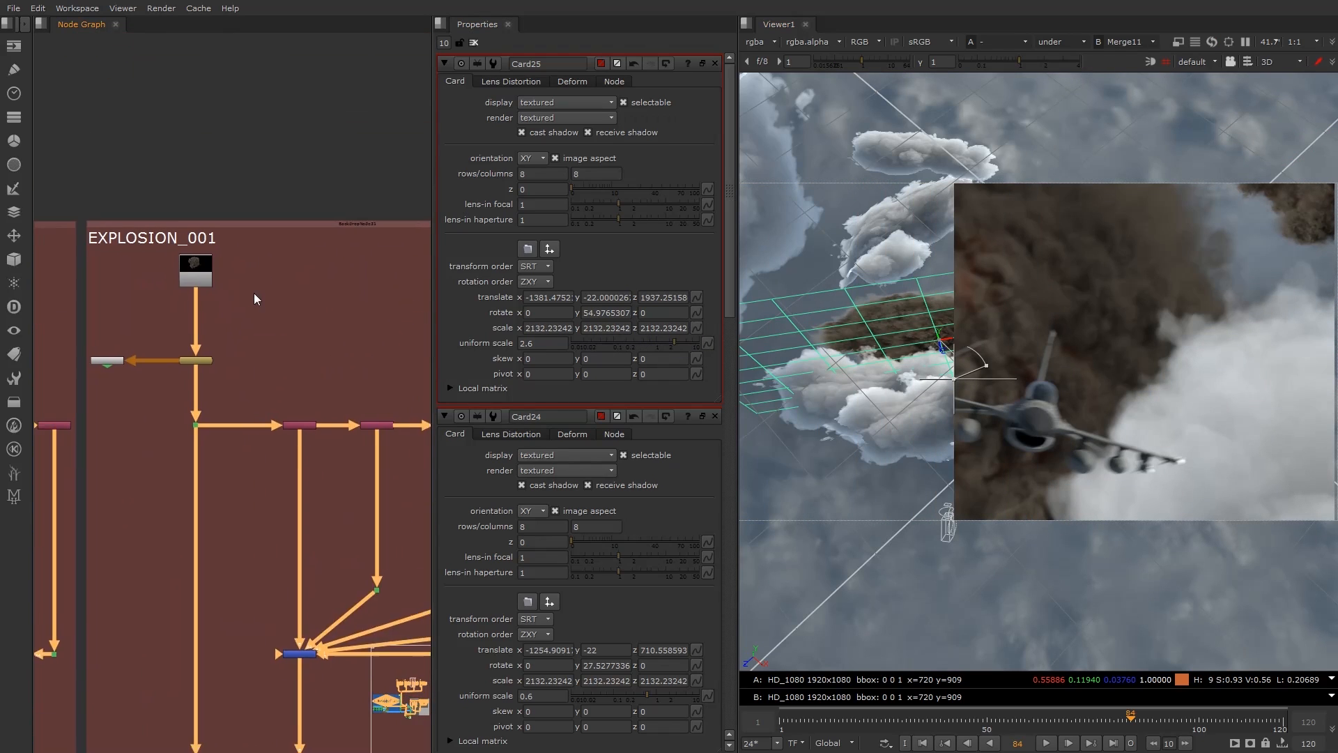
scroll(254, 293, up, 2)
click(262, 285)
key(r)
click(413, 186)
double_click(599, 242)
double_click(603, 220)
ctrl+shift+click(172, 275)
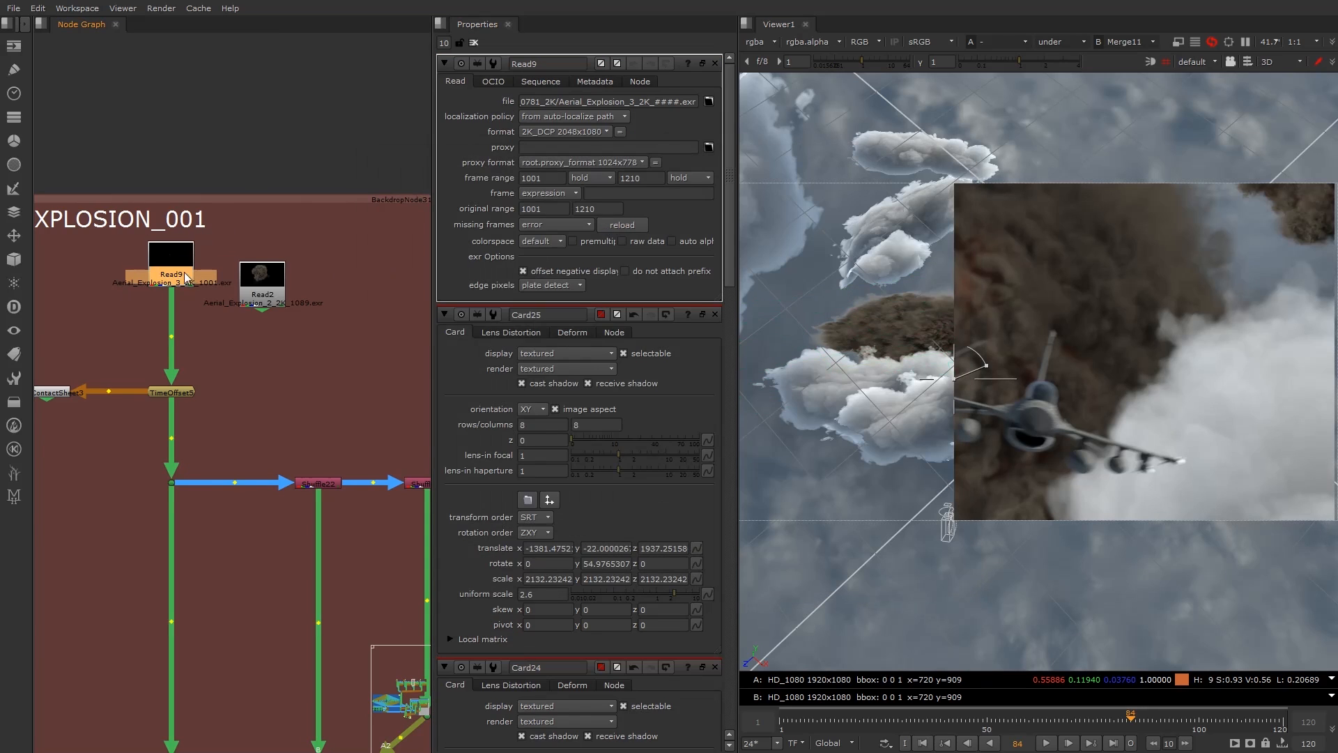
click(281, 286)
Replace the fourth explosion group's footage with the Aerial_Explosion_4 sequence and delete the old footage node.
scroll(281, 293, down, 4)
middle_drag(335, 307, 182, 337)
scroll(182, 338, up, 3)
key(r)
click(413, 185)
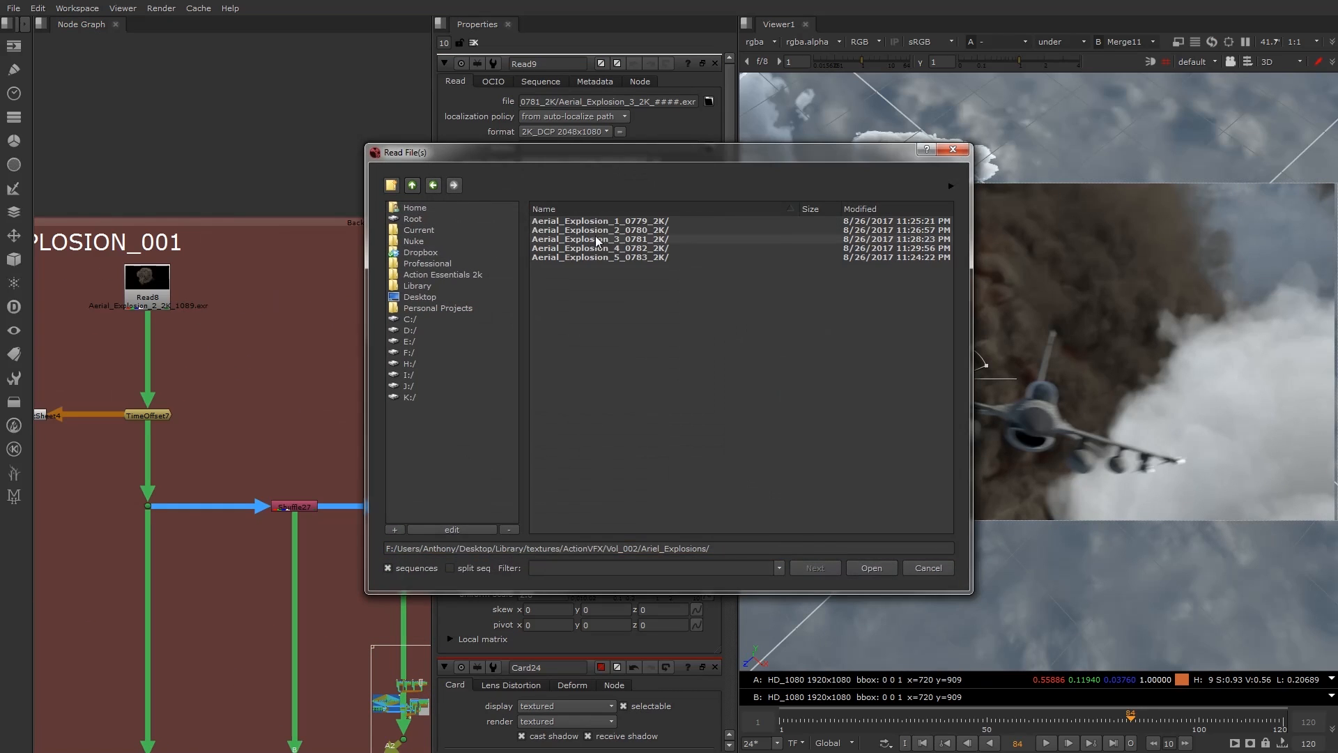
double_click(599, 254)
double_click(624, 221)
ctrl+shift+click(148, 293)
click(244, 294)
key(Delete)
Duplicate the fourth explosion group as an unconnected copy and place it next to the original as the fifth.
scroll(284, 326, down, 1)
scroll(283, 329, down, 4)
middle_drag(337, 371, 211, 332)
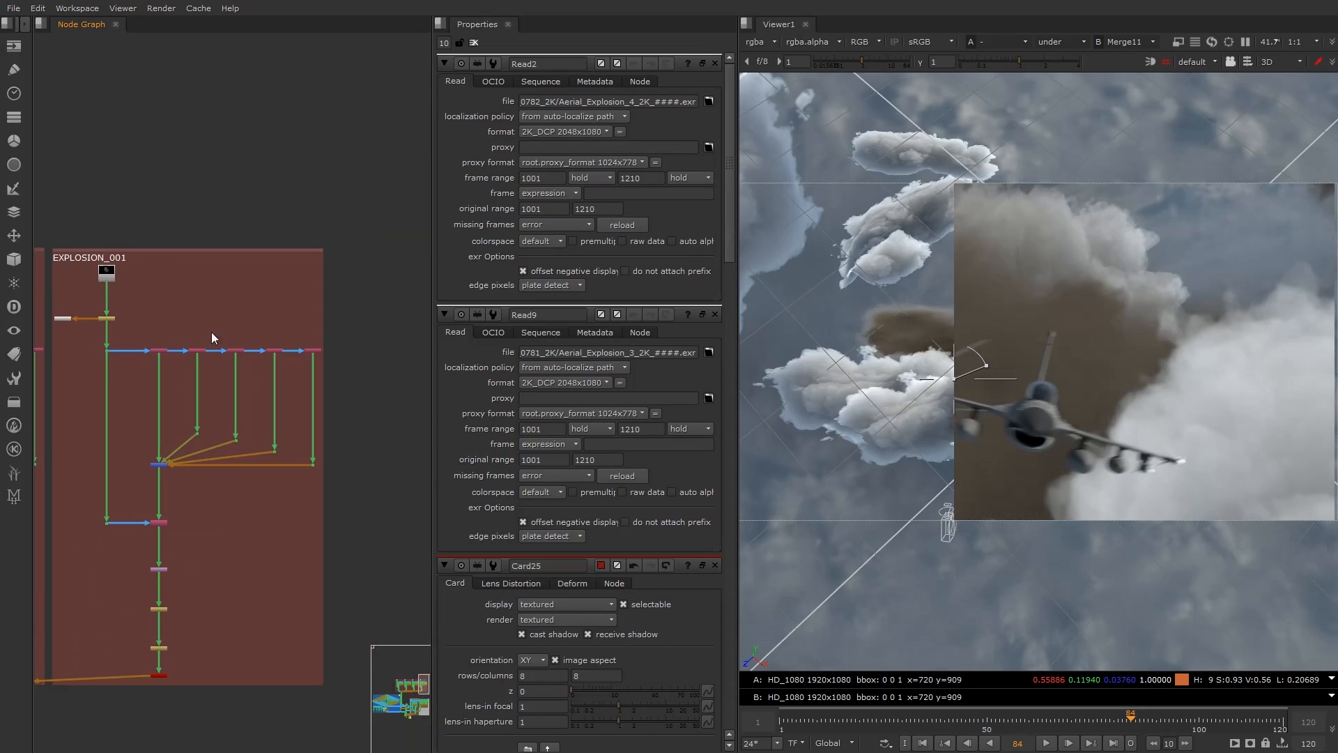
middle_drag(131, 449, 203, 393)
click(249, 193)
scroll(291, 314, down, 3)
middle_drag(343, 357, 242, 349)
key(ctrl+c)
key(ctrl+v)
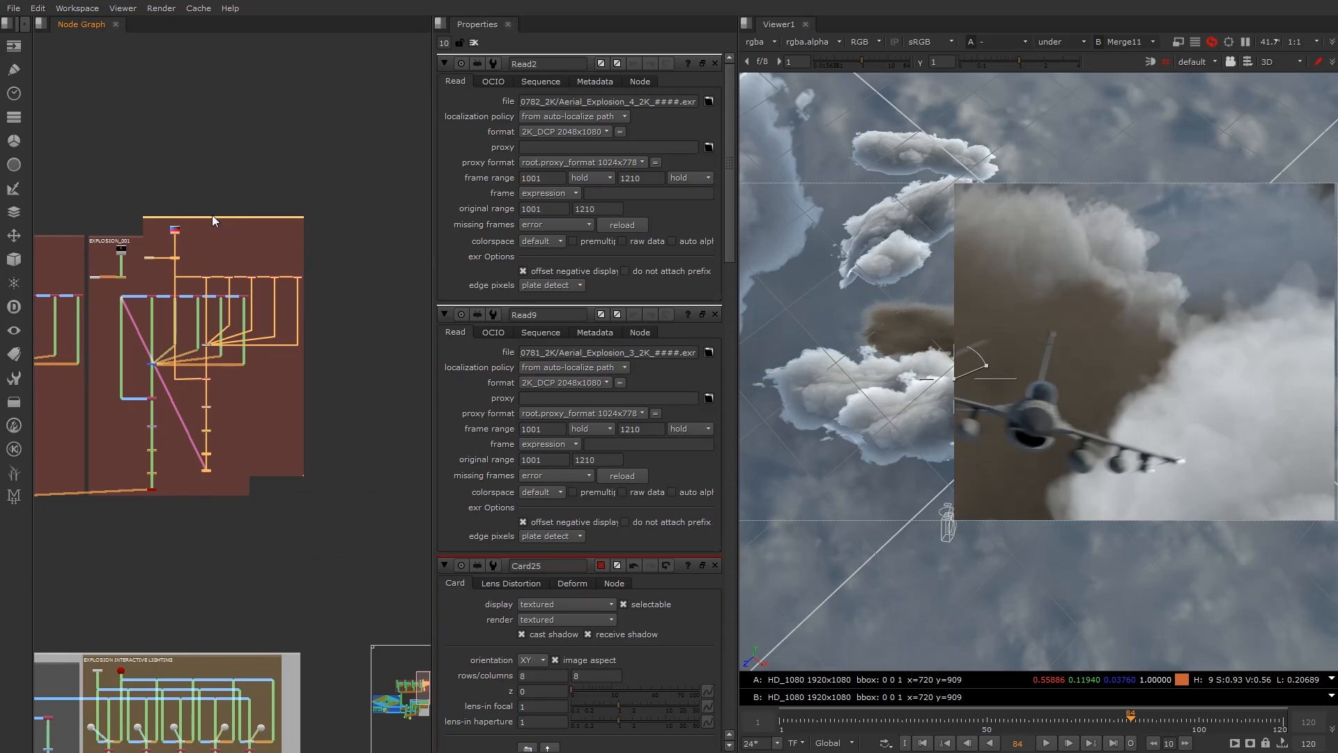
key(ctrl+z)
click(346, 265)
key(ctrl+v)
drag(350, 164, 285, 249)
Import the Aerial_Explosion_5 sequence as the footage for the fifth explosion group.
scroll(286, 254, up, 6)
click(345, 254)
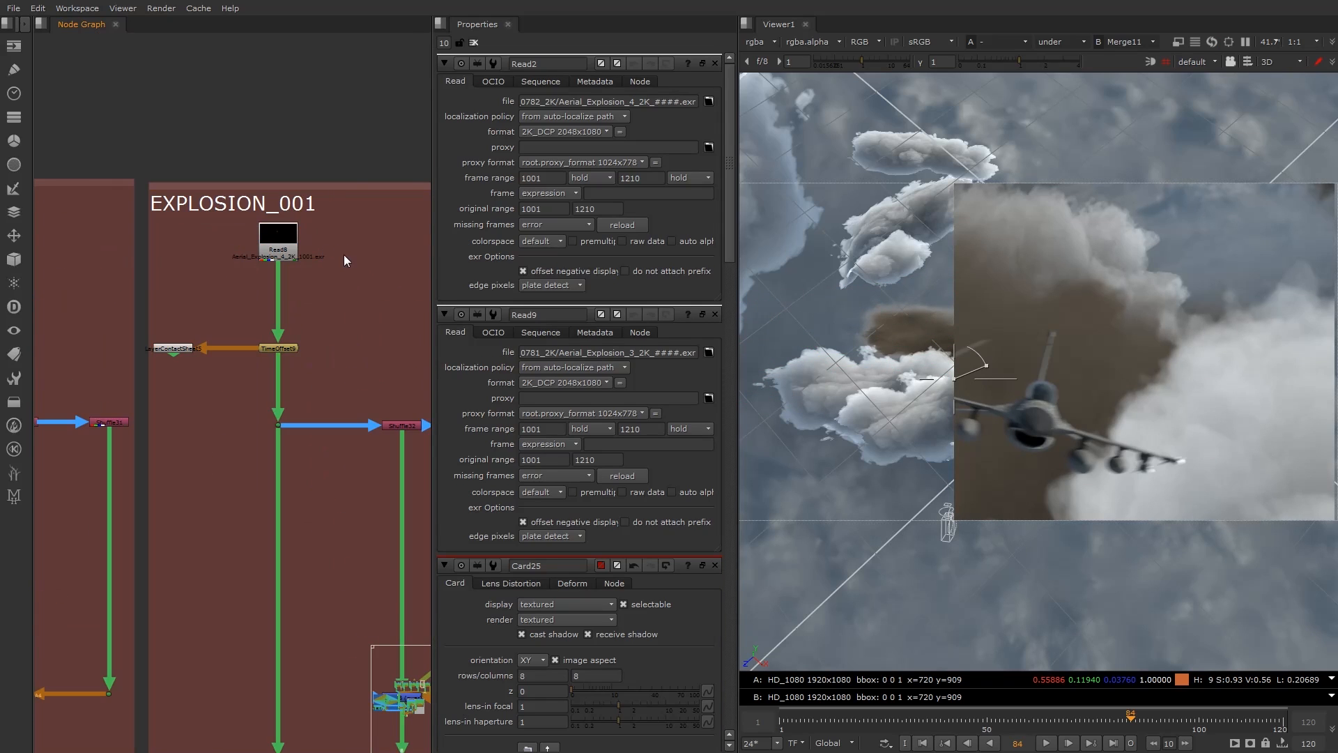
key(r)
click(412, 185)
double_click(622, 254)
click(627, 221)
click(871, 568)
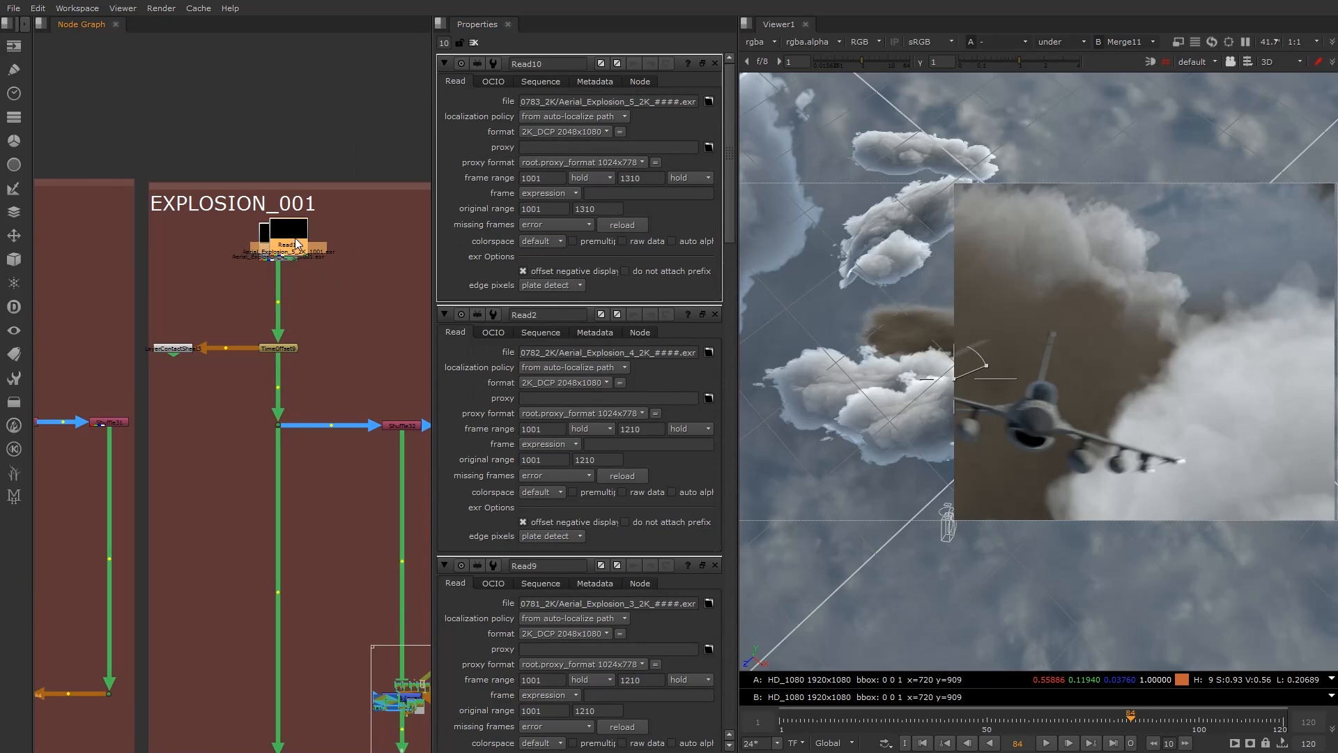
Connect the fifth explosion group's card to the scene node and add a dot to route its wire.
scroll(251, 384, down, 5)
middle_drag(196, 377, 393, 379)
middle_drag(134, 407, 383, 417)
middle_drag(245, 440, 84, 348)
middle_drag(340, 451, 56, 347)
middle_drag(411, 536, 317, 477)
mouse_move(56, 456)
middle_down()
mouse_move(412, 453)
mouse_move(63, 481)
middle_up()
ctrl+click(149, 451)
middle_drag(418, 488, 362, 484)
click(110, 486)
Add routing dots beneath the remaining explosion cards' wires and move the scene node a little lower.
middle_drag(162, 538, 427, 519)
middle_drag(265, 524, 66, 522)
middle_drag(304, 476, 390, 458)
ctrl+click(271, 445)
click(271, 477)
ctrl+click(218, 443)
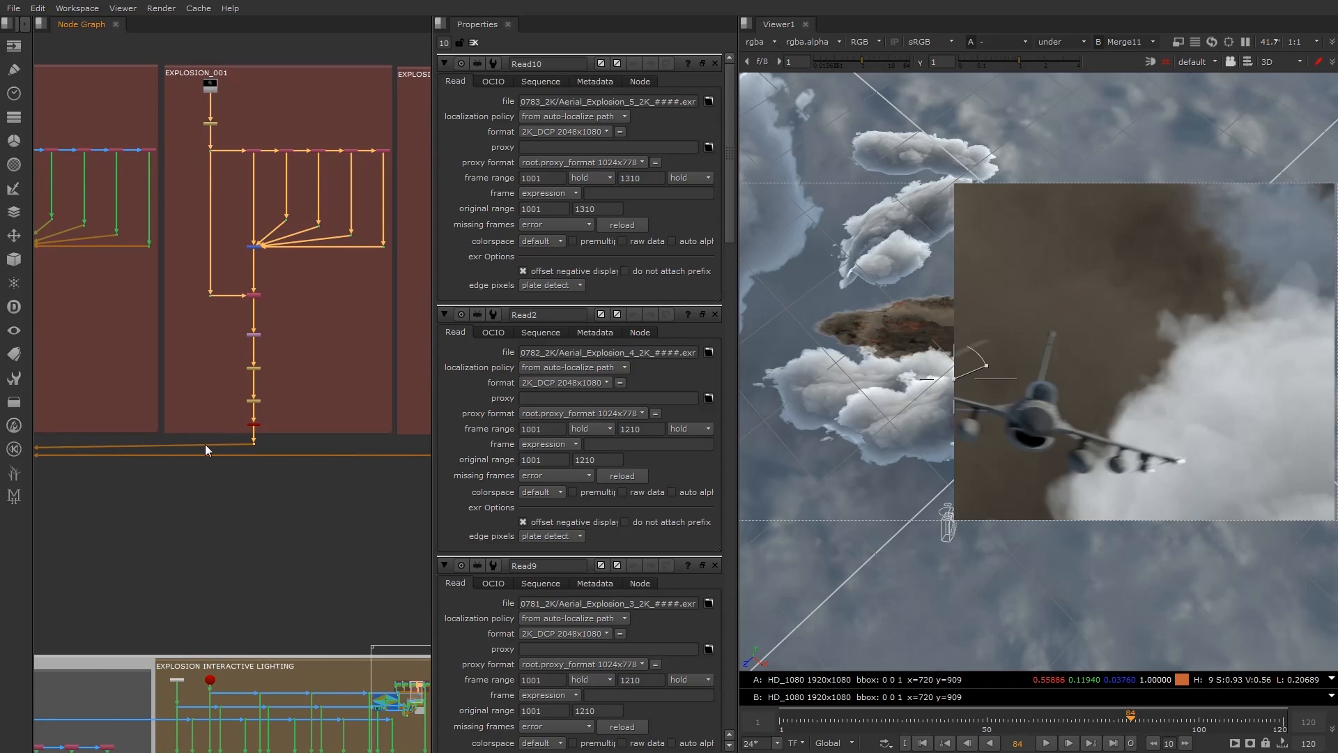
middle_drag(205, 445, 425, 441)
ctrl+click(299, 443)
middle_drag(112, 462, 347, 453)
ctrl+click(297, 430)
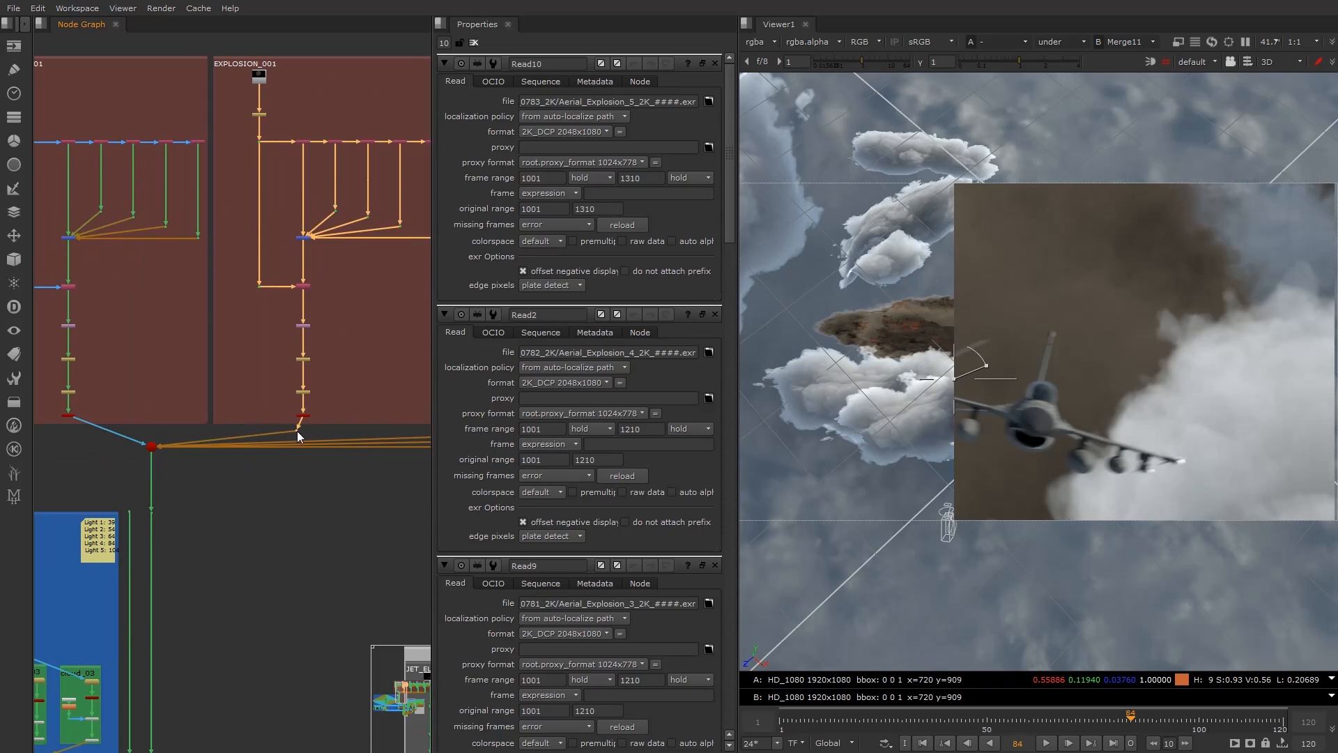
drag(152, 446, 154, 477)
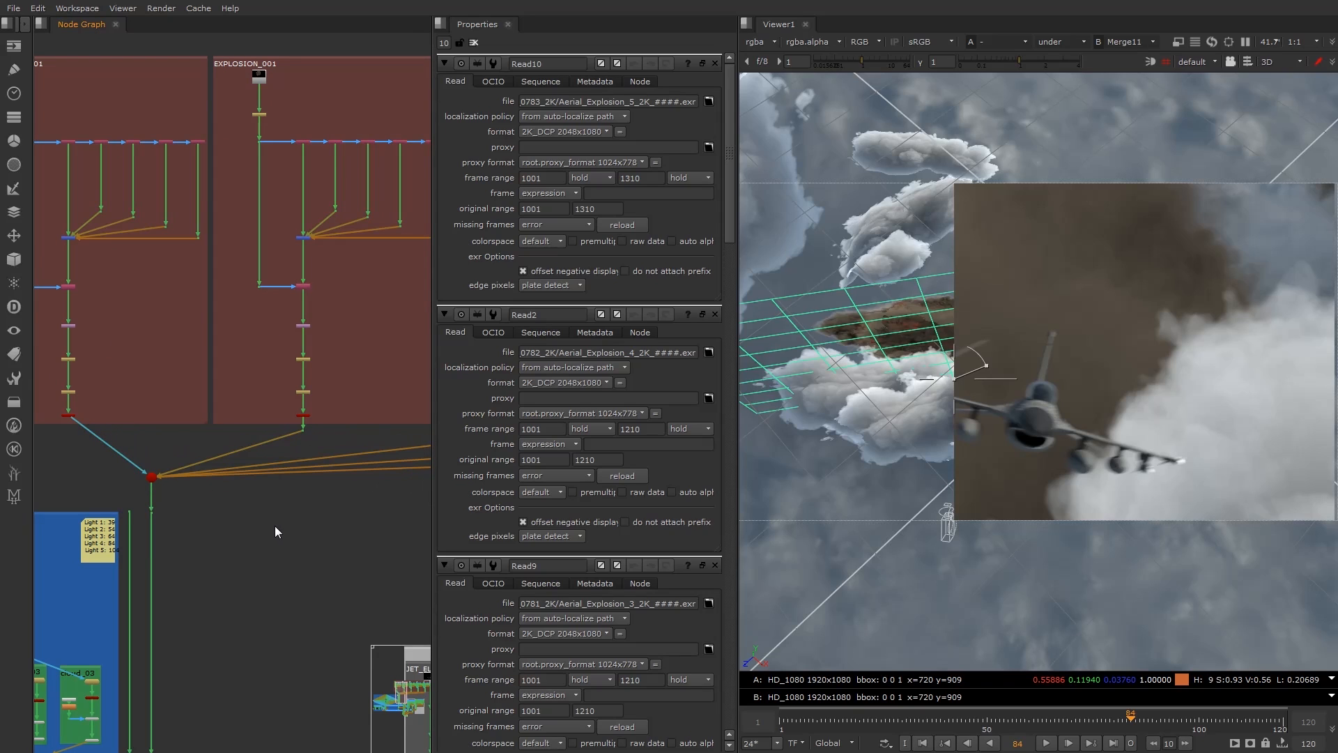
Relabel the backdrops of the fifth and fourth explosion groups EXPLOSION_005 and EXPLOSION_004.
scroll(286, 429, down, 5)
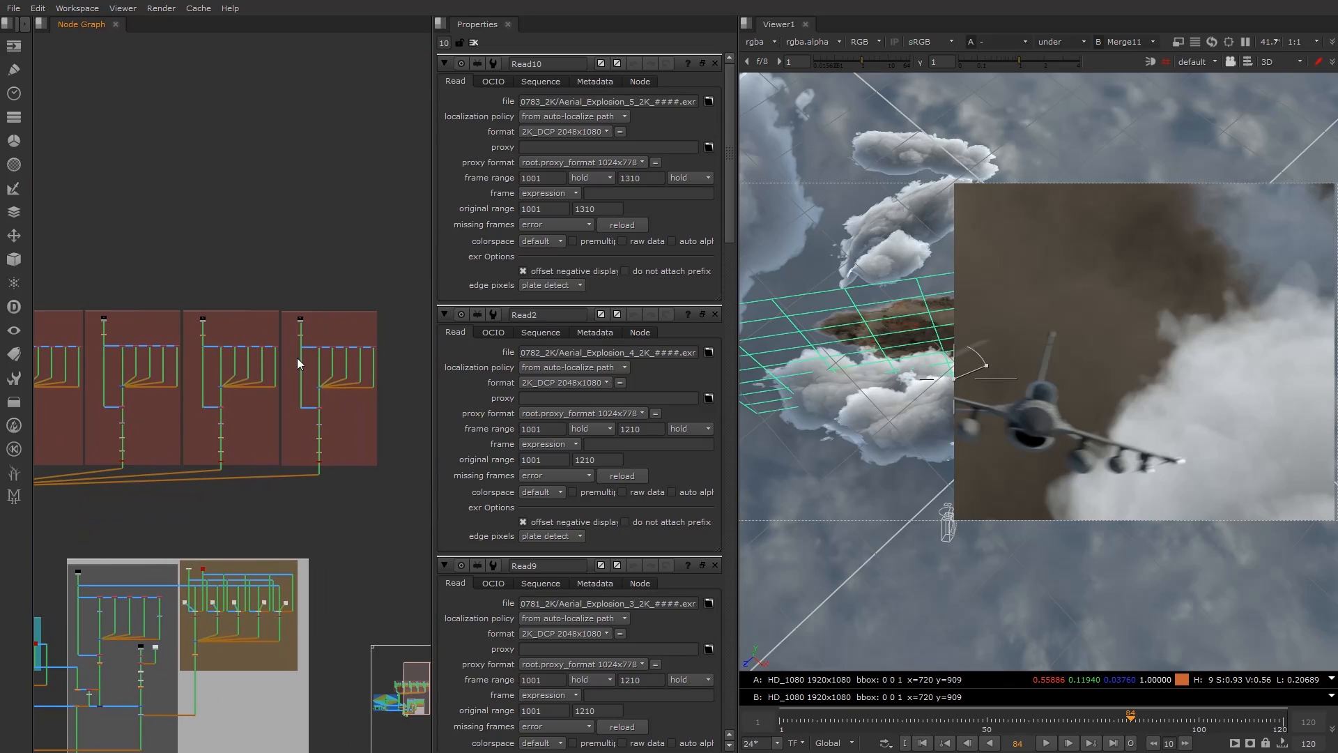
scroll(297, 358, up, 8)
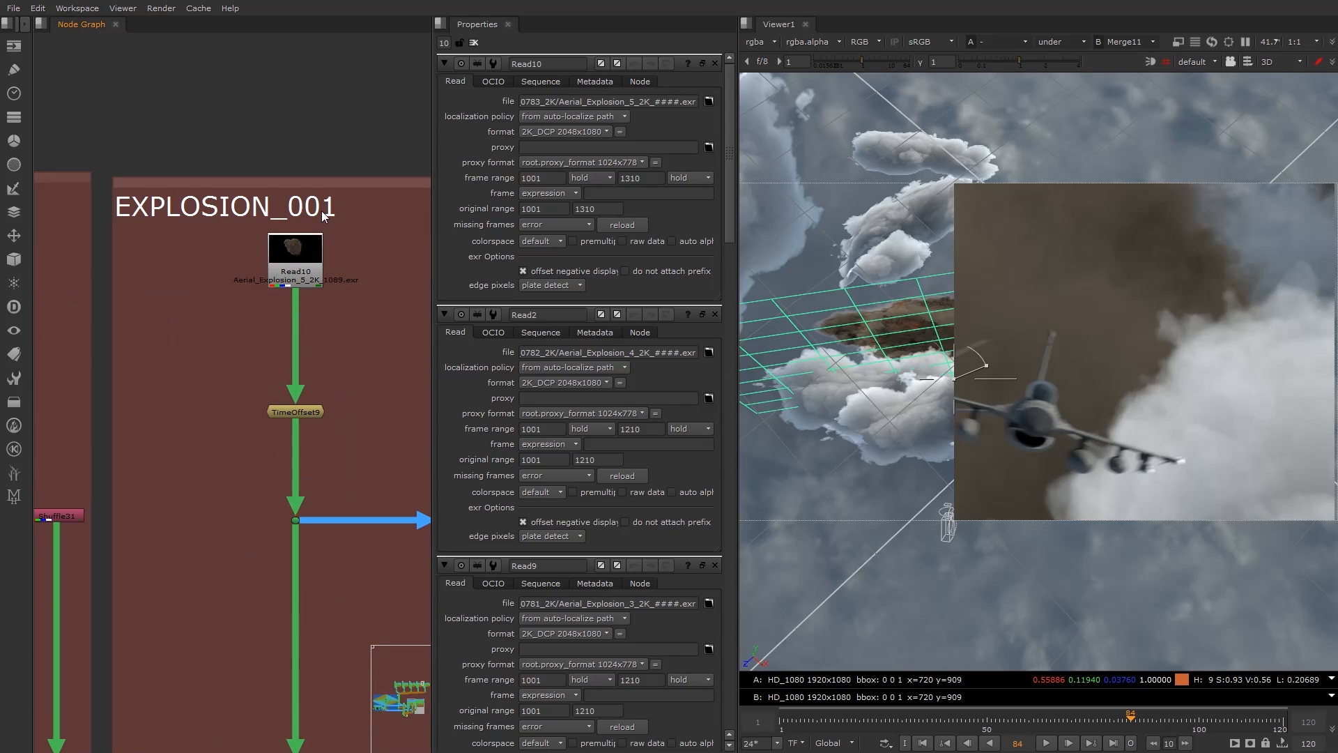
click(329, 186)
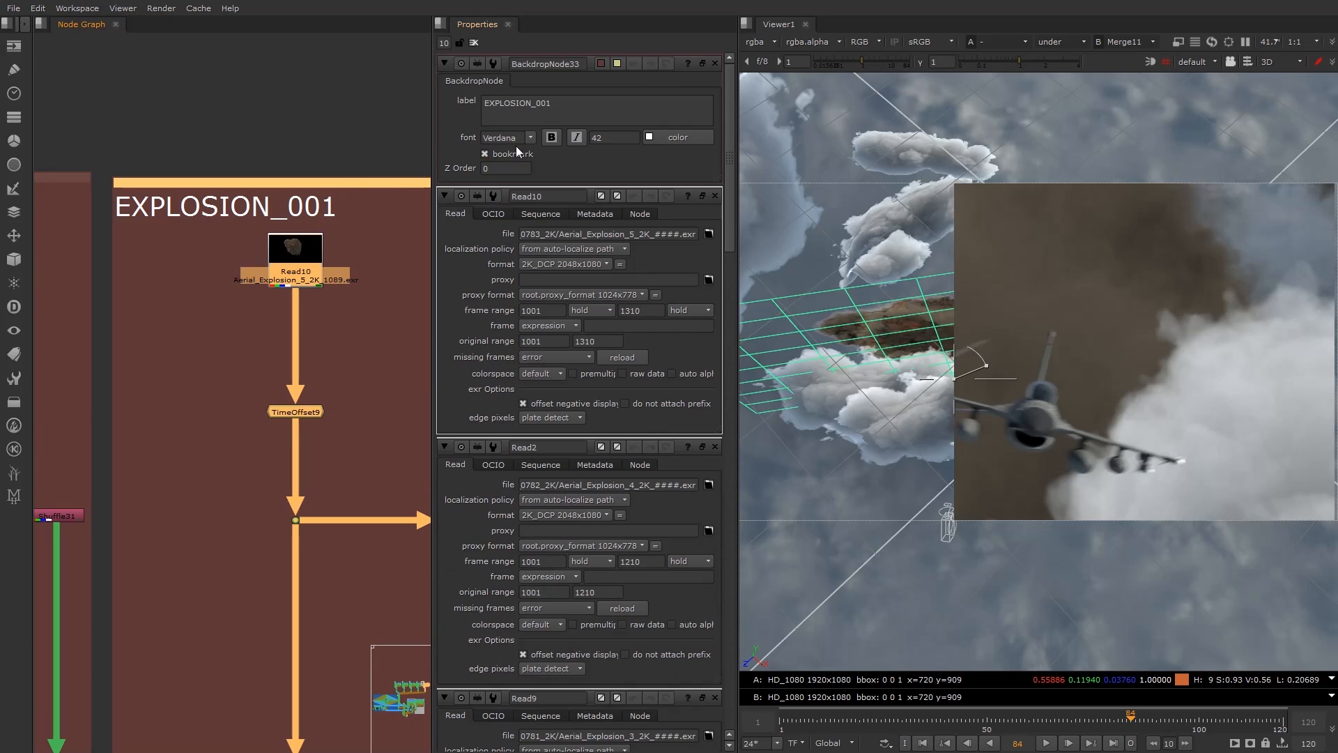
click(246, 156)
scroll(150, 367, down, 4)
middle_drag(173, 367, 441, 377)
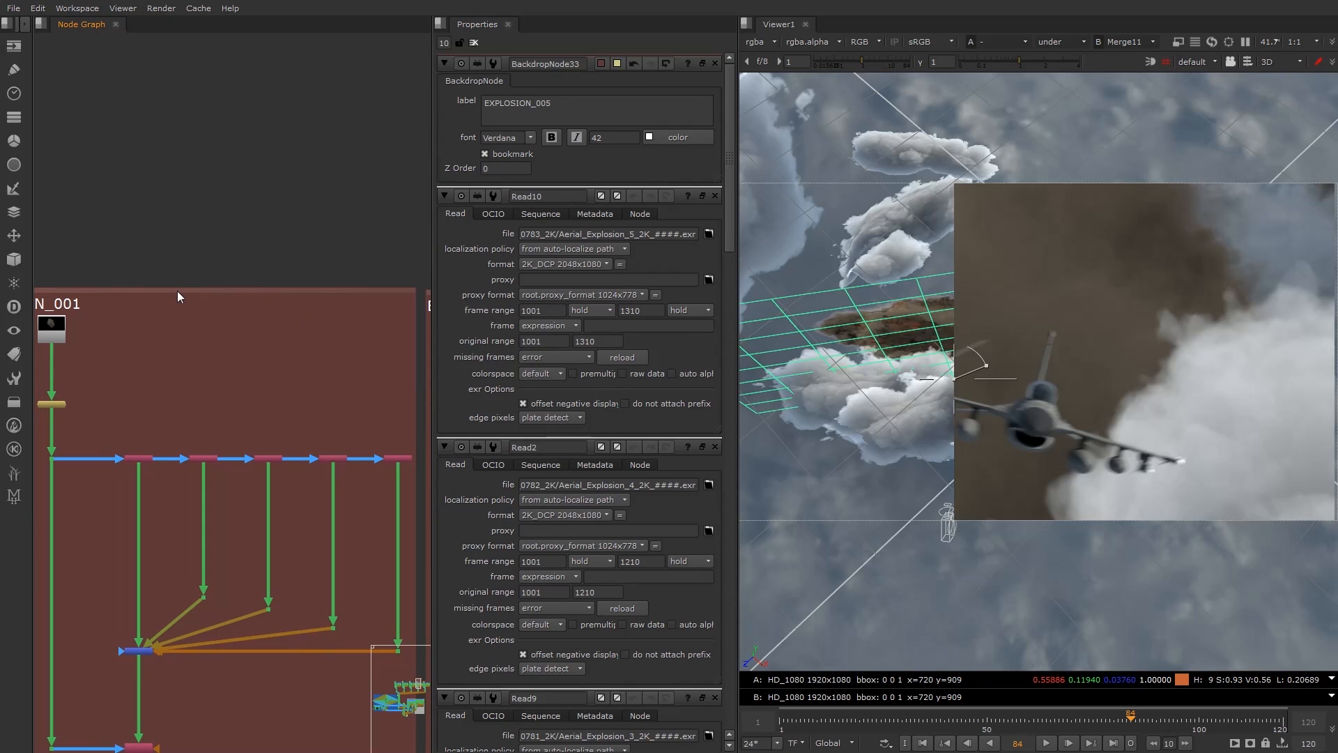
click(177, 291)
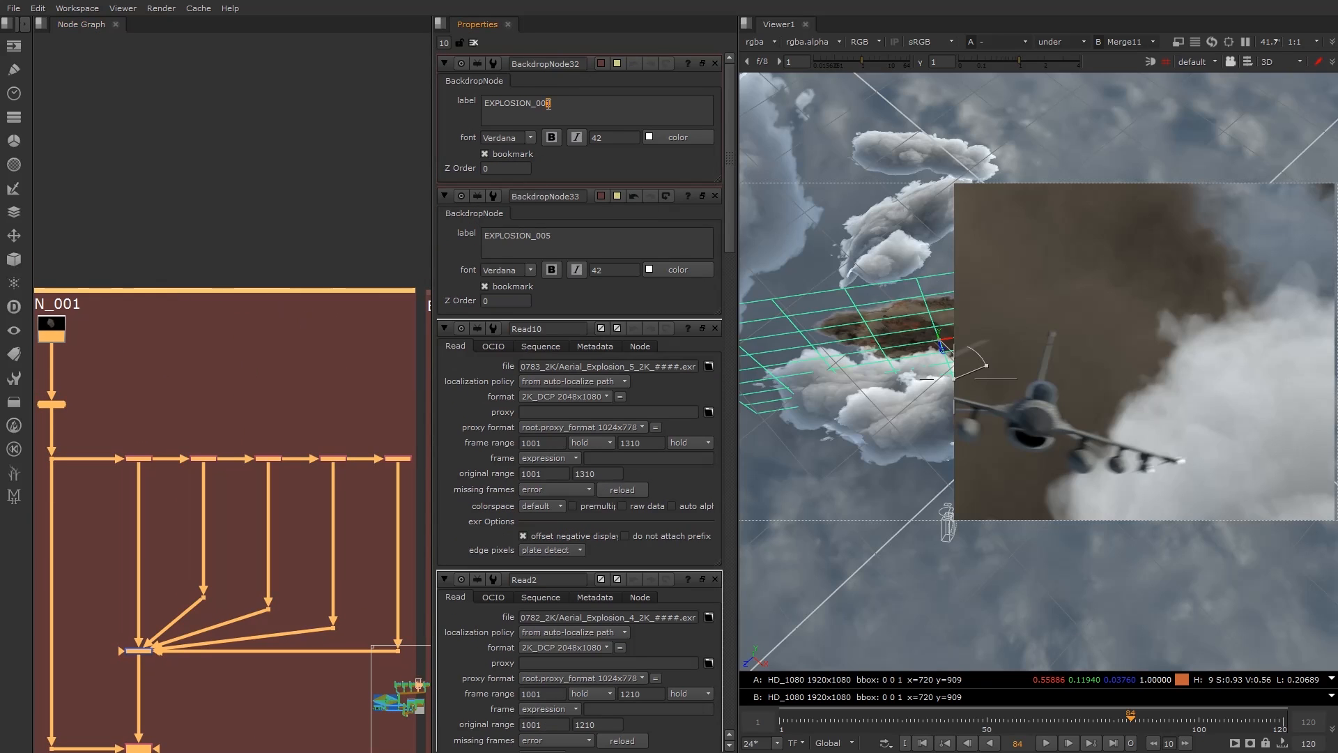
click(202, 244)
Relabel the backdrops of the third and second explosion groups EXPLOSION_003 and EXPLOSION_002.
middle_drag(111, 423, 589, 382)
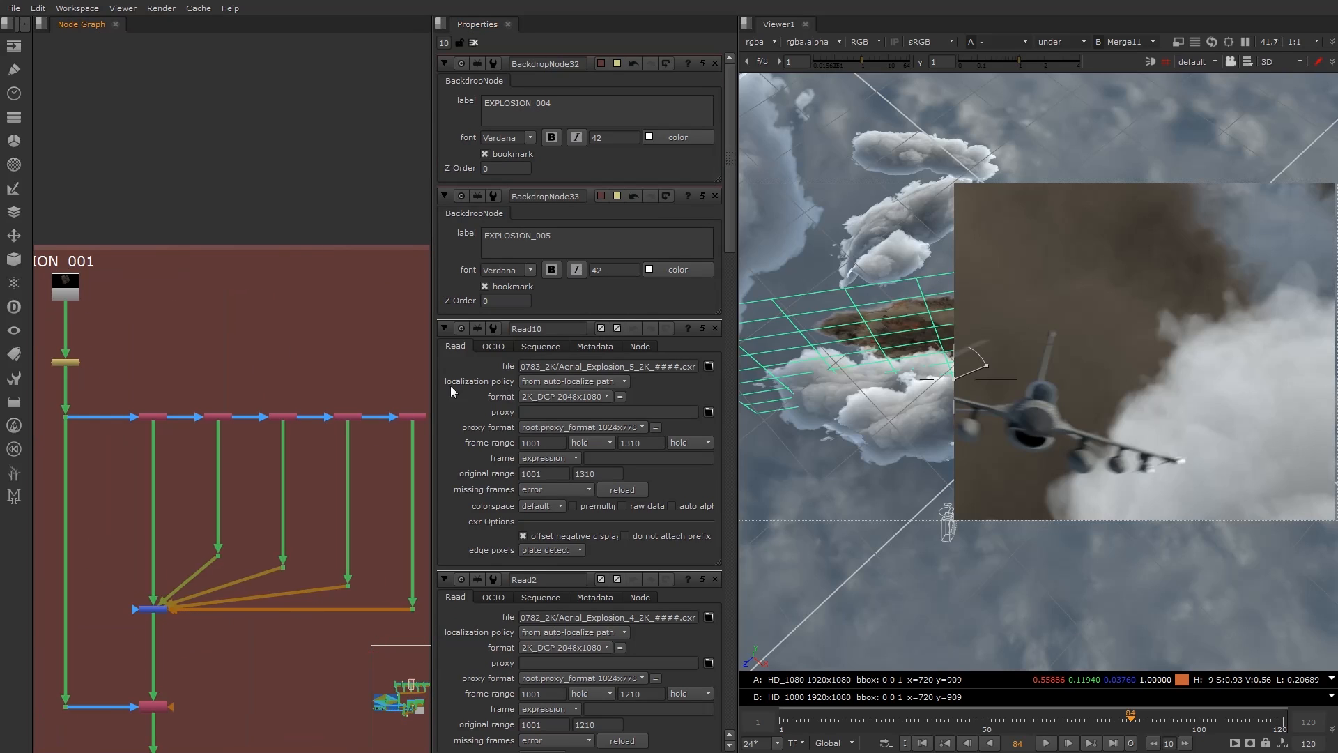
click(97, 247)
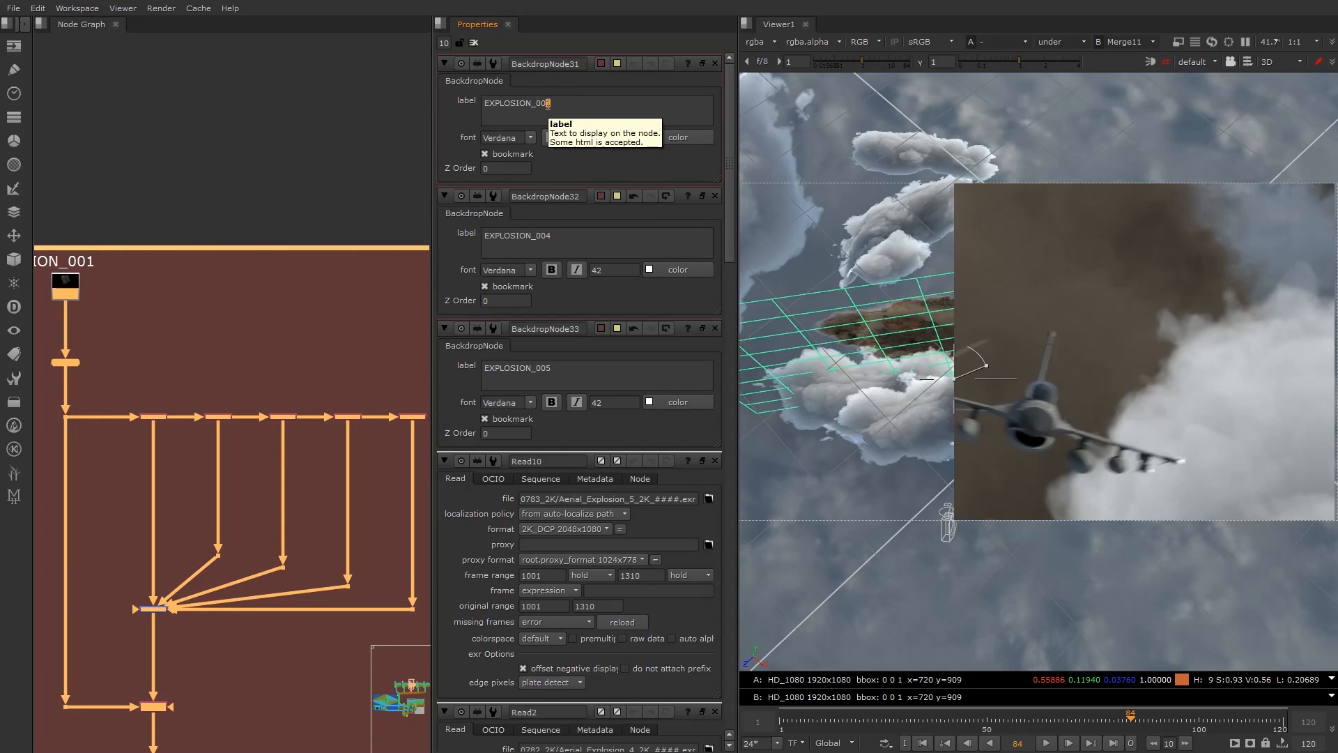
click(269, 210)
middle_drag(247, 342, 20, 346)
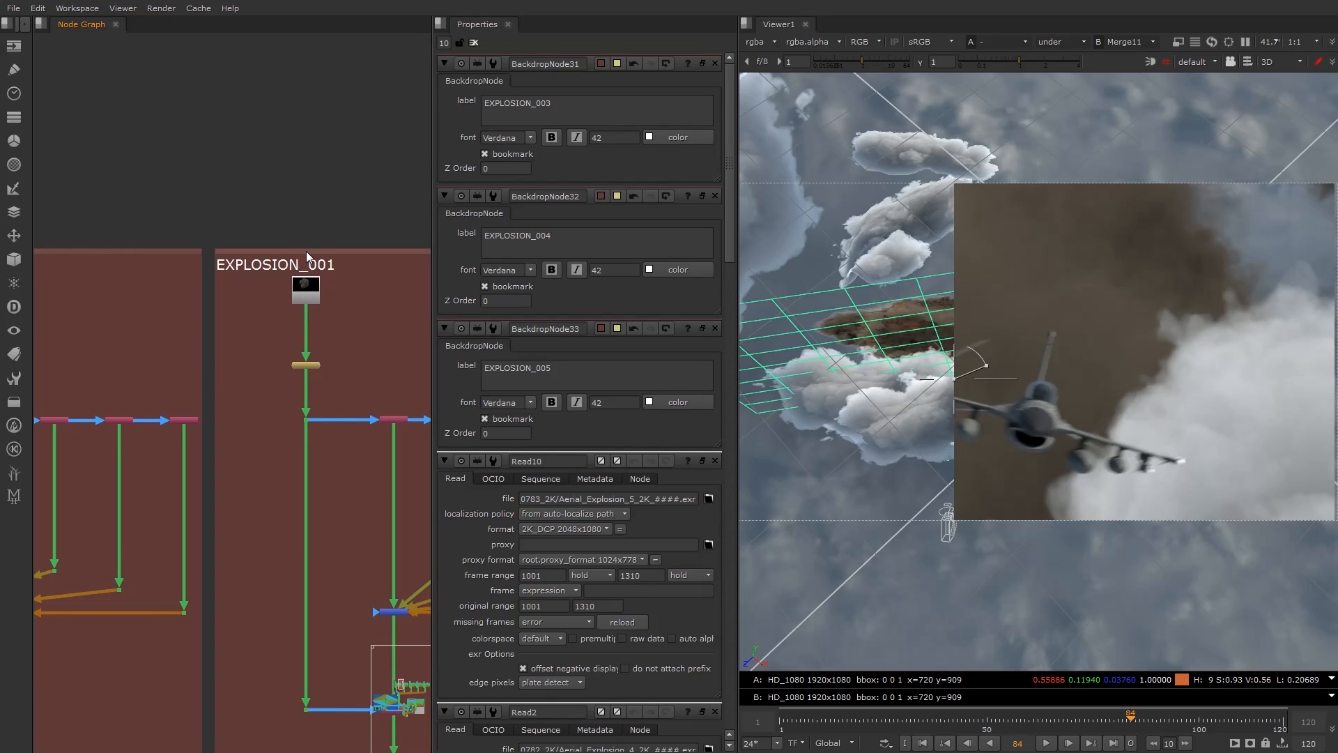
click(307, 251)
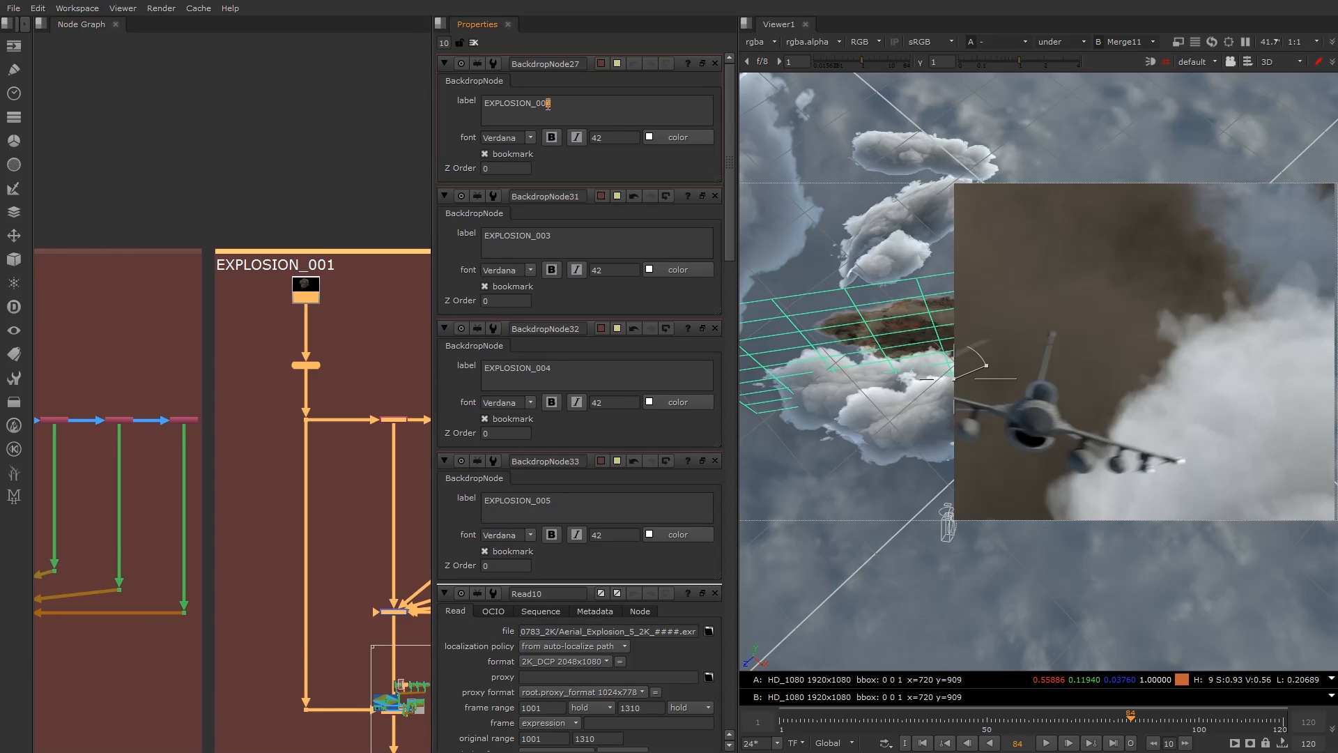
click(310, 210)
Open the fifth explosion card's properties and shift the viewer wipe aside to expose the cards in the 3D scene.
scroll(292, 332, down, 6)
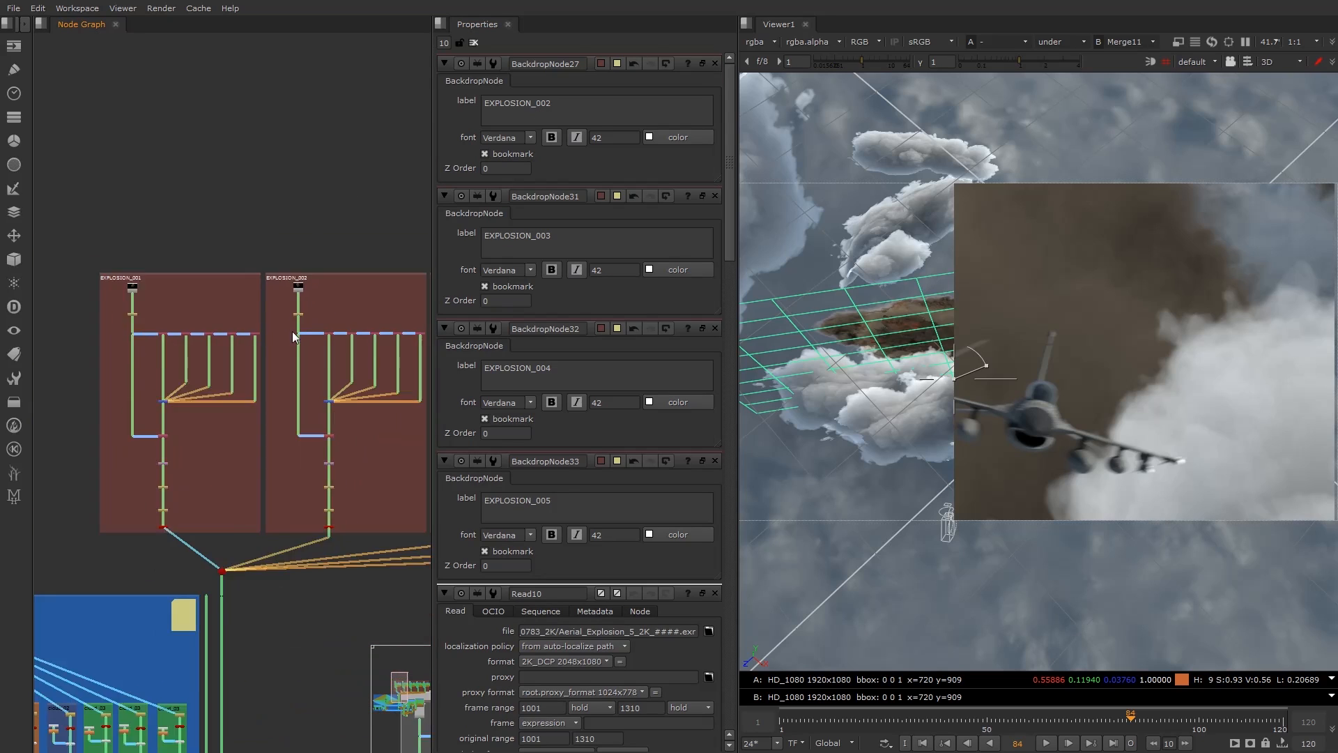
middle_drag(177, 414, 233, 429)
scroll(233, 429, down, 1)
scroll(347, 461, up, 7)
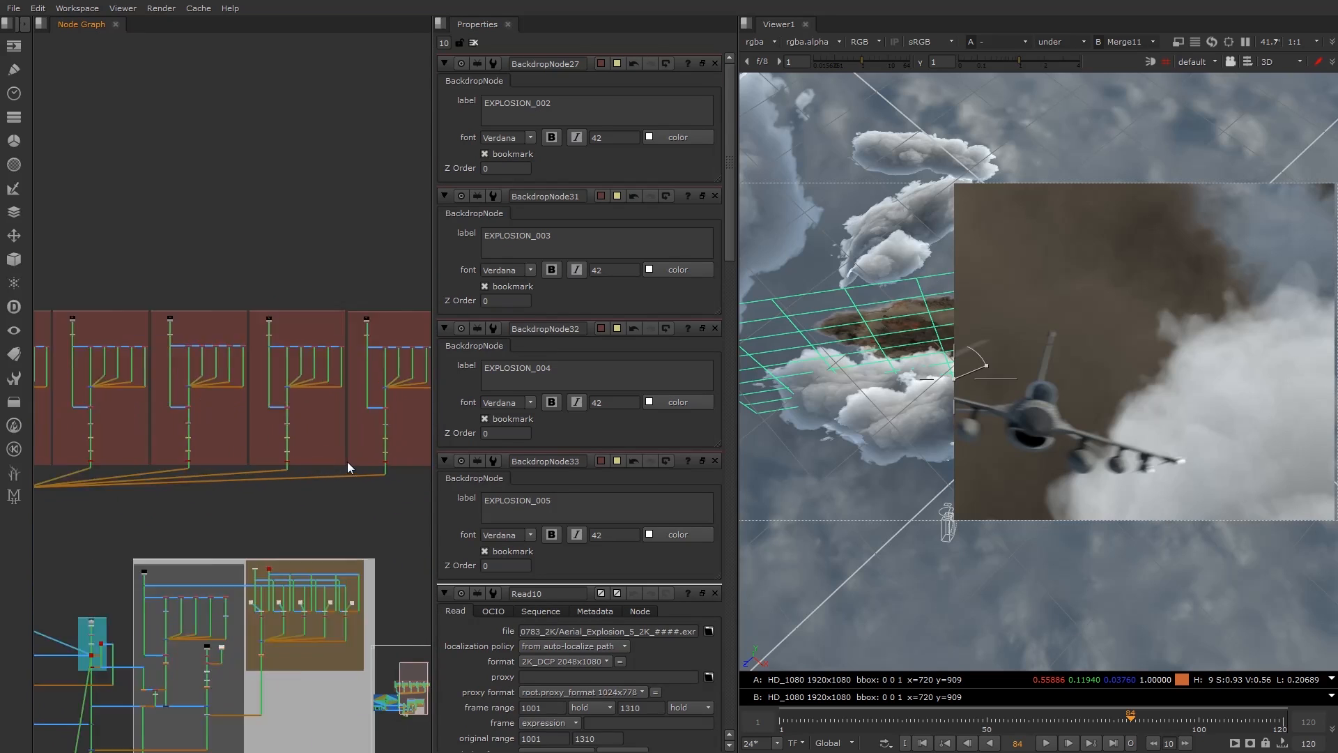
middle_drag(349, 461, 177, 467)
scroll(263, 471, up, 3)
double_click(238, 469)
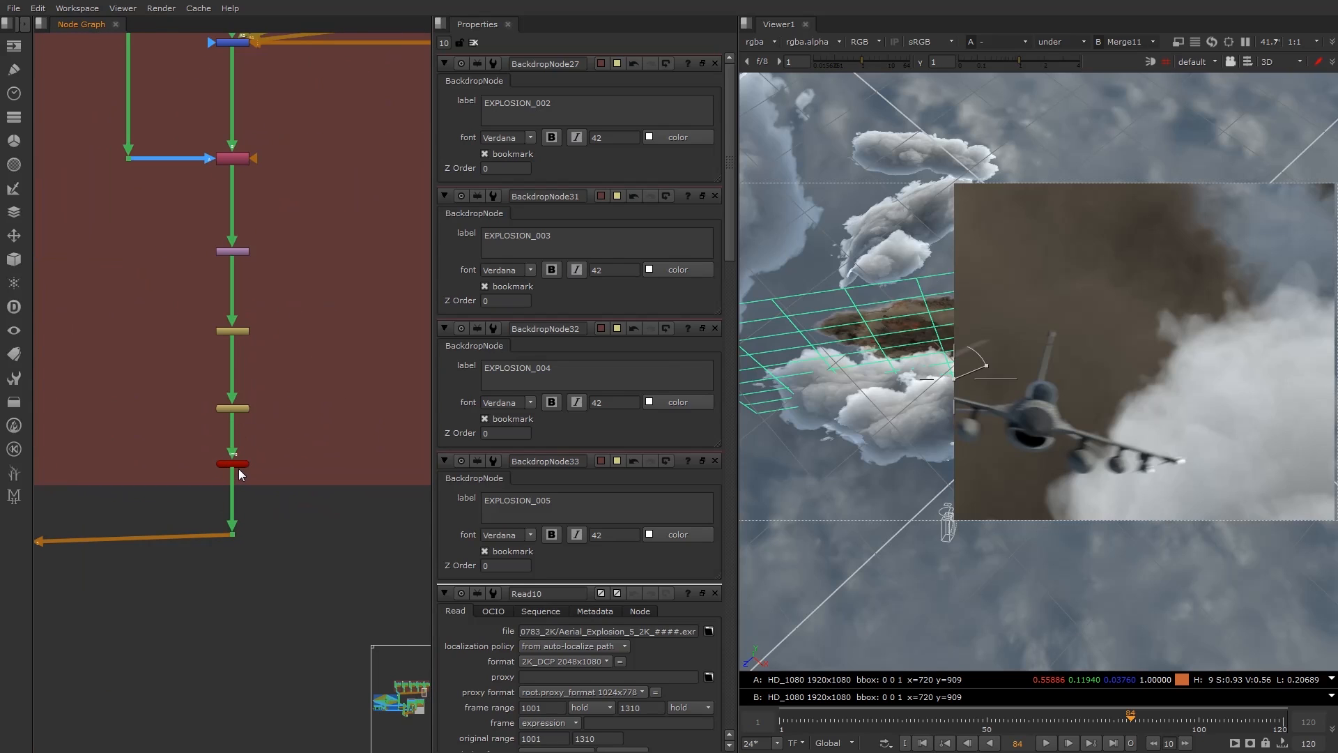
scroll(965, 396, down, 4)
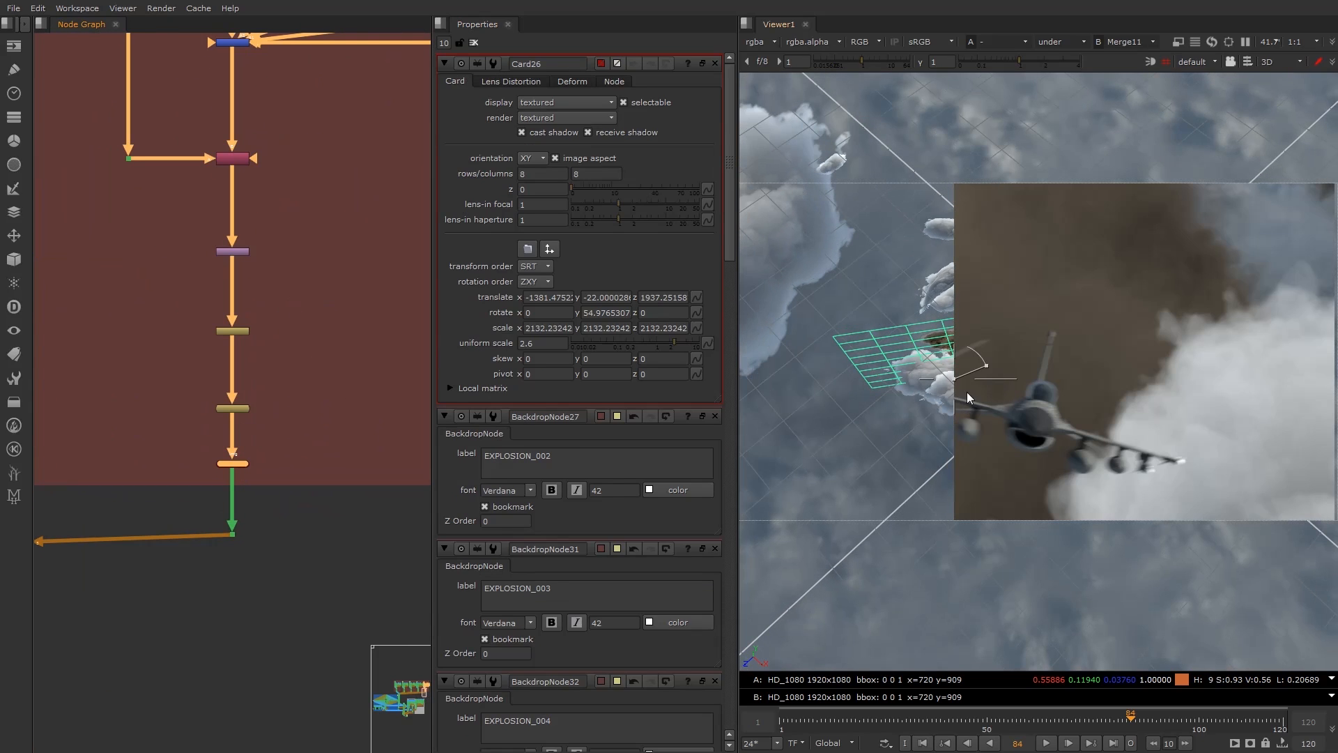
drag(961, 378, 1250, 379)
ctrl+drag(1132, 428, 1110, 453)
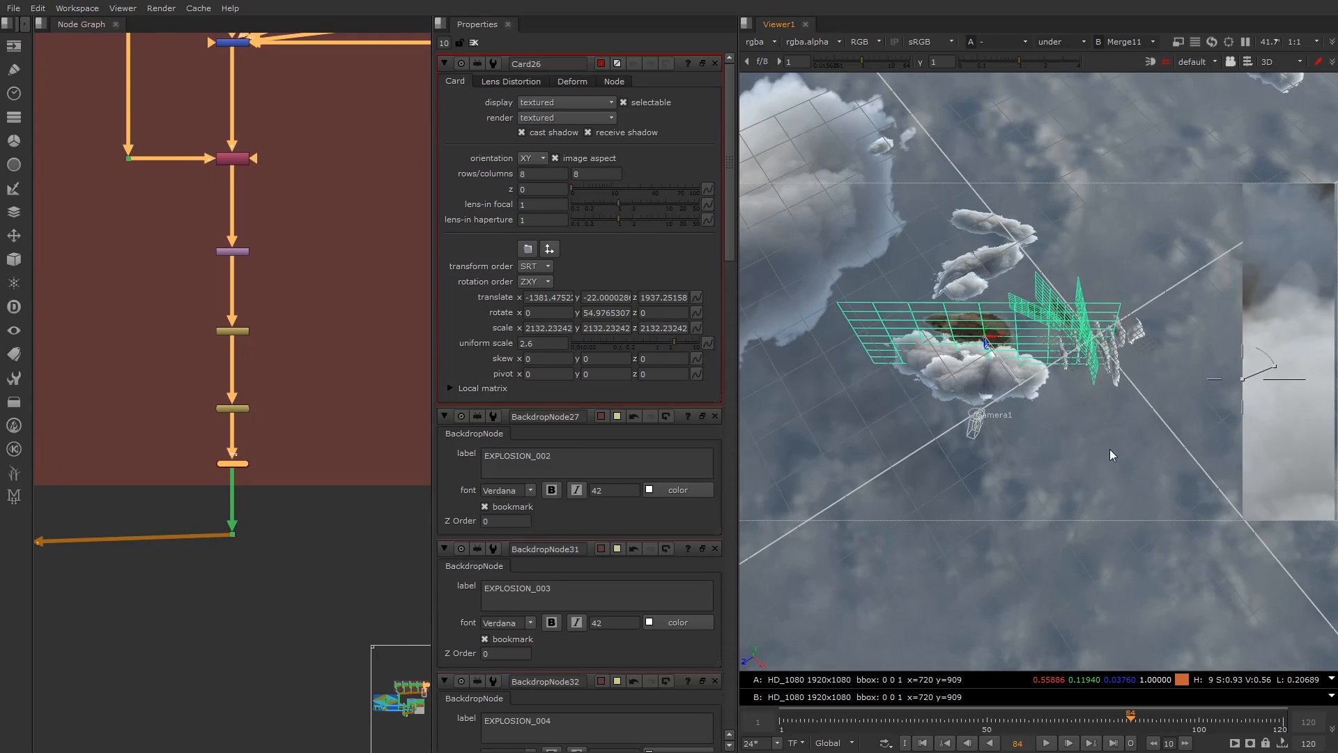
Look up Light 5 in the light-frame note and set the current frame to 104.
scroll(166, 592, down, 4)
middle_drag(77, 606, 415, 524)
middle_drag(48, 544, 425, 496)
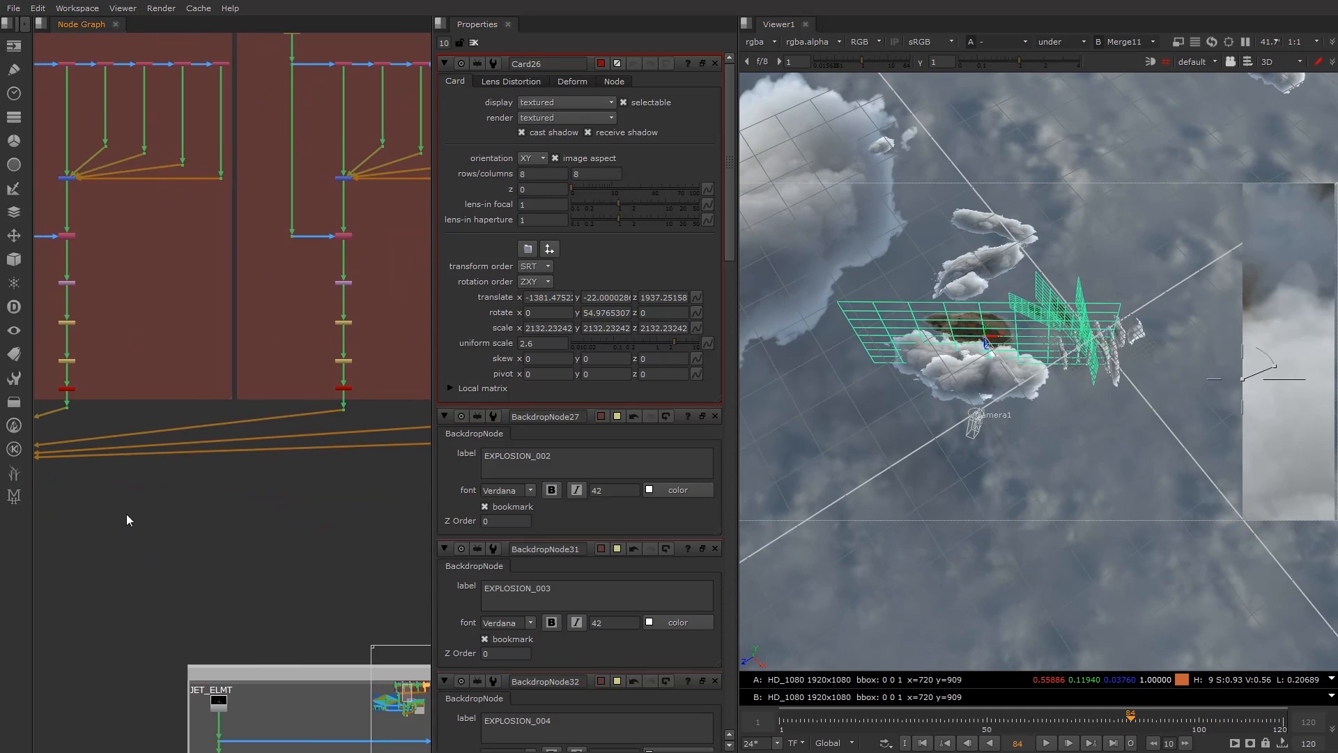
middle_drag(63, 519, 425, 466)
scroll(240, 488, up, 3)
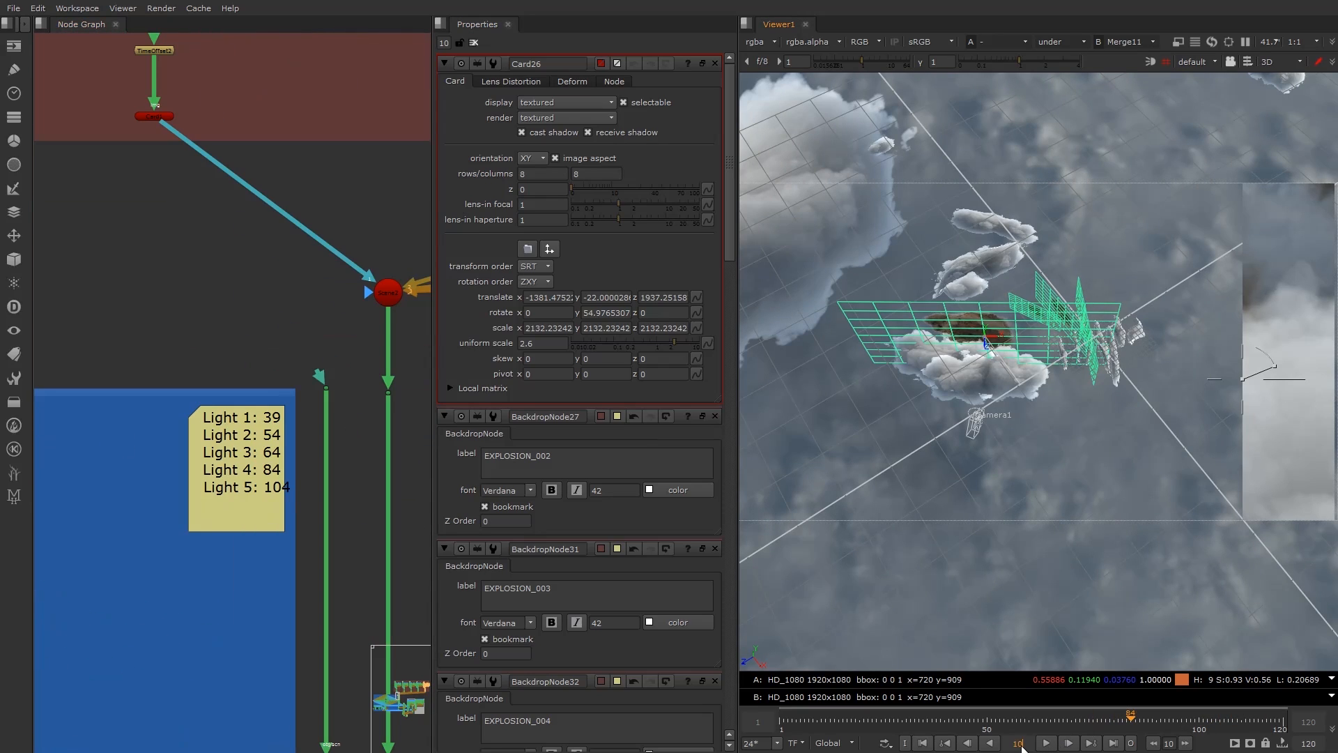
Rotate the fifth explosion card to about 84.4 in Y and move it to about X -3008, Y 650, Z 3706.
ctrl+drag(1132, 396, 986, 405)
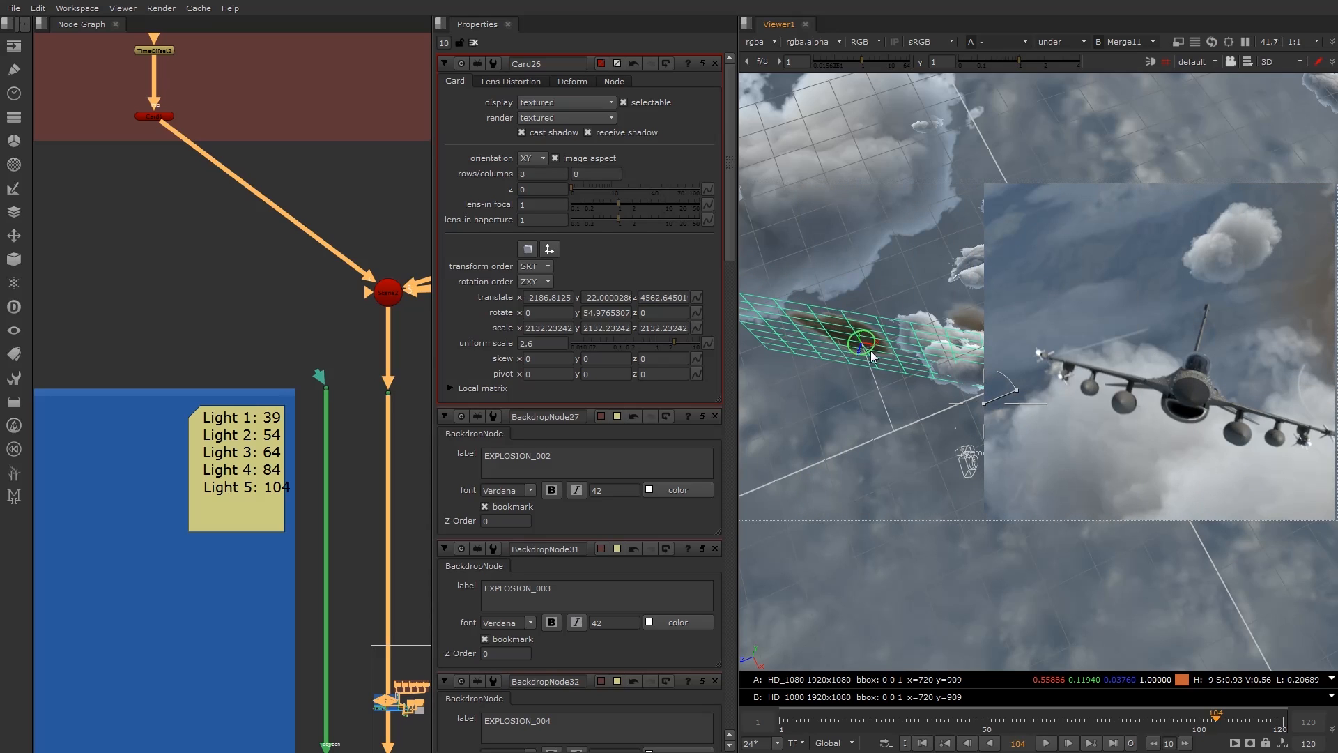
mouse_move(871, 354)
ctrl+mouse_down()
mouse_move(868, 315)
mouse_move(862, 341)
ctrl+mouse_up()
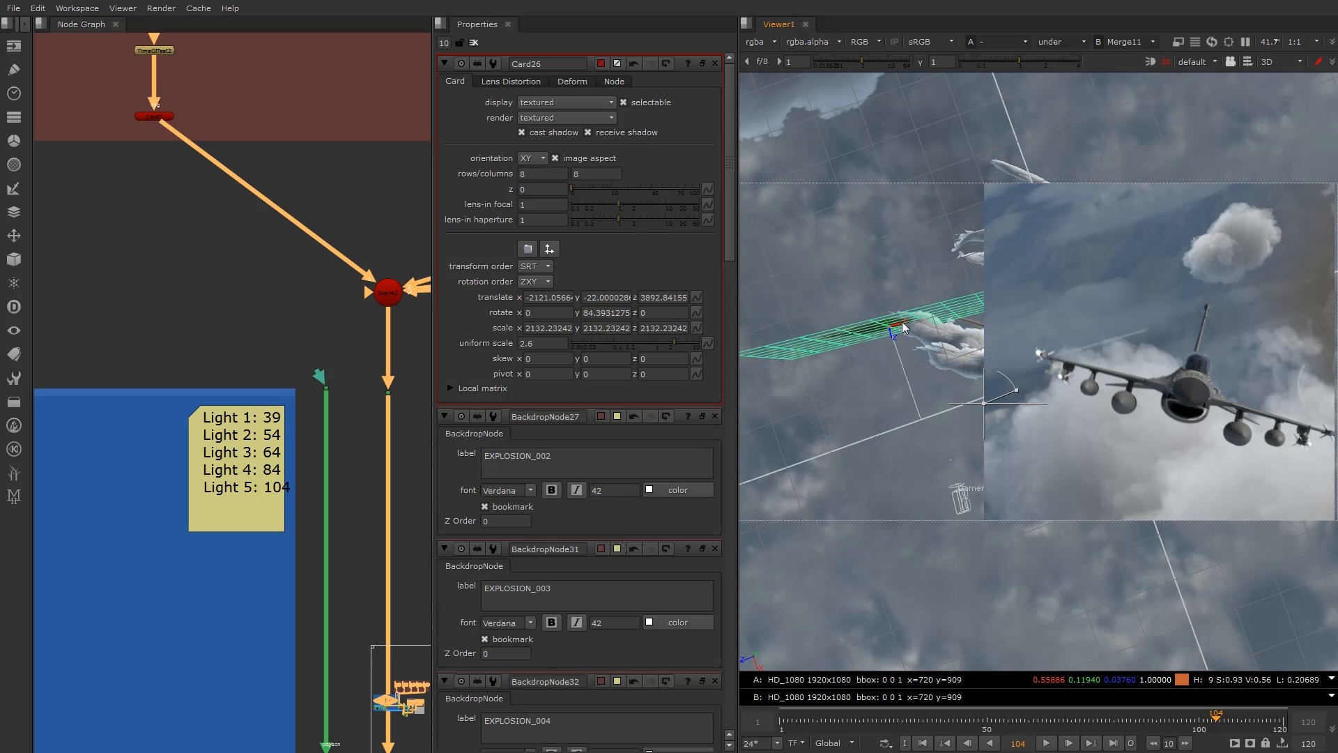
ctrl+drag(901, 388, 864, 260)
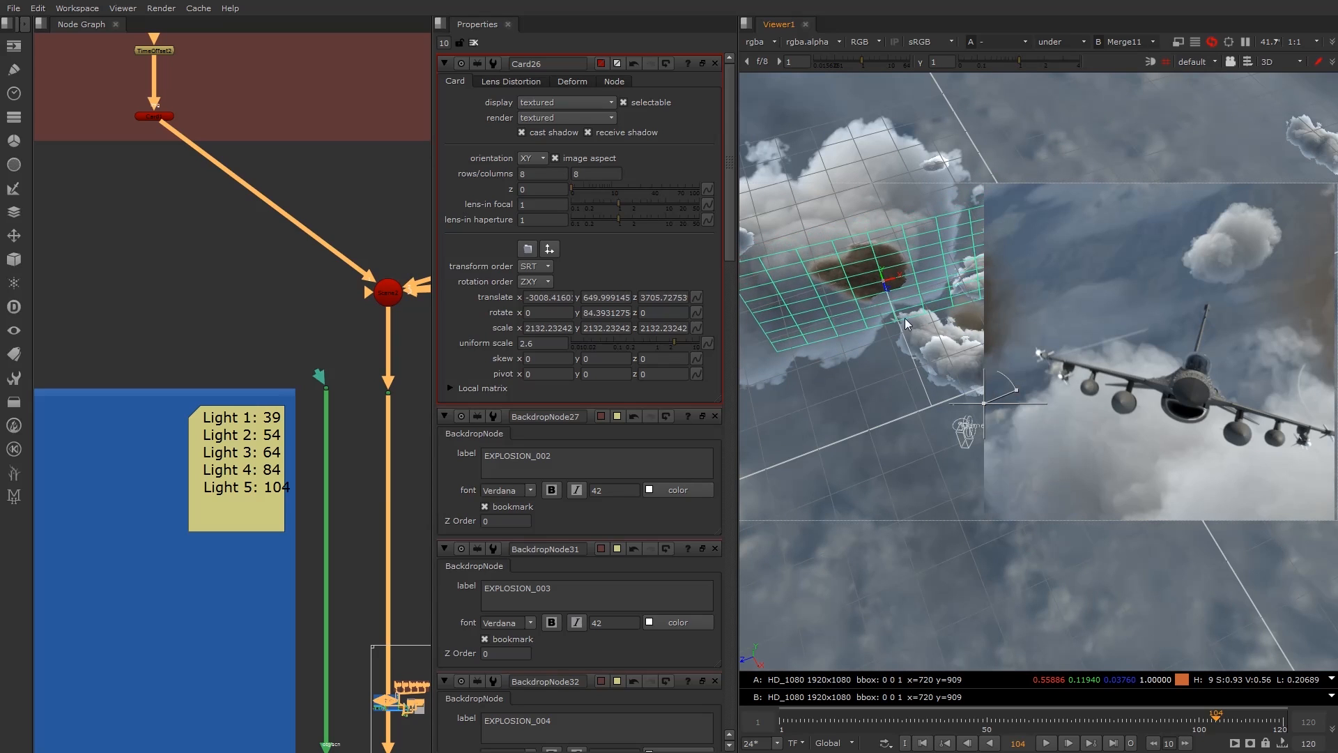
drag(883, 279, 892, 251)
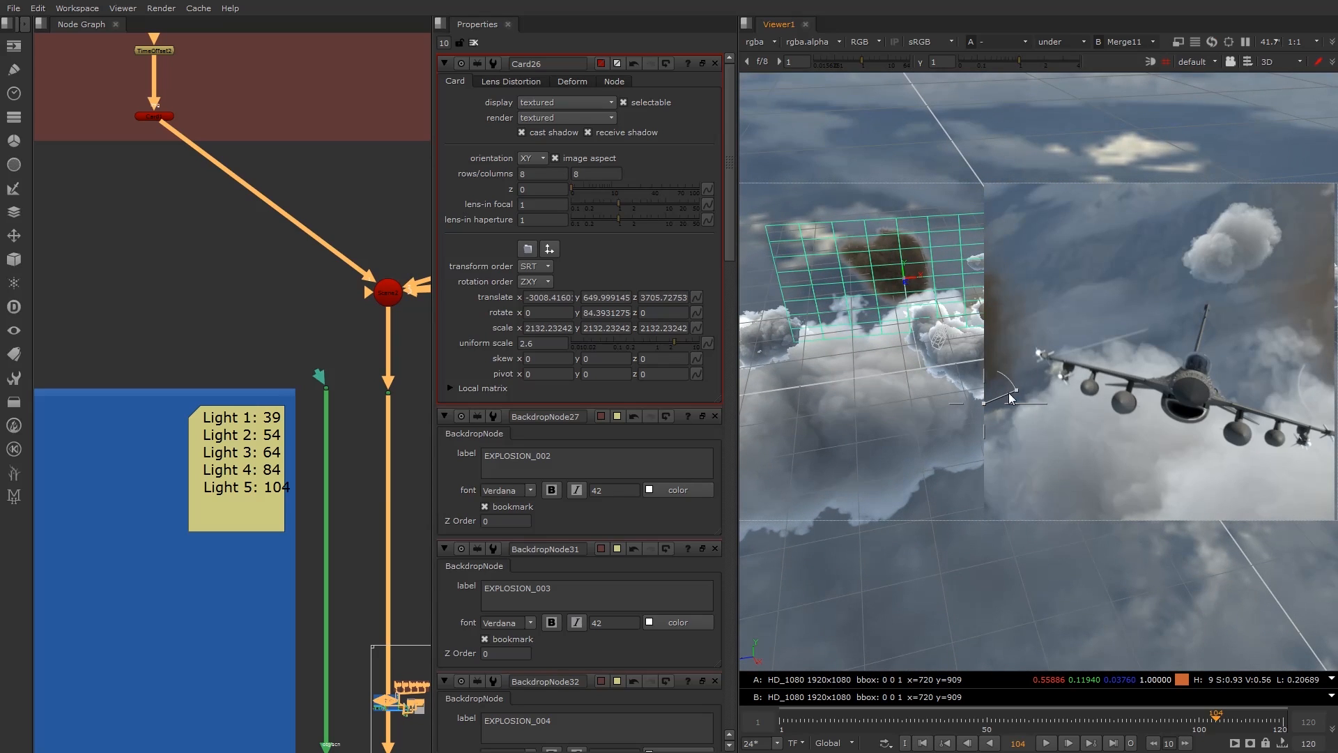
Wipe against the composite to judge the fifth explosion's size and set its card's uniform scale to 2.8.
drag(987, 402, 937, 430)
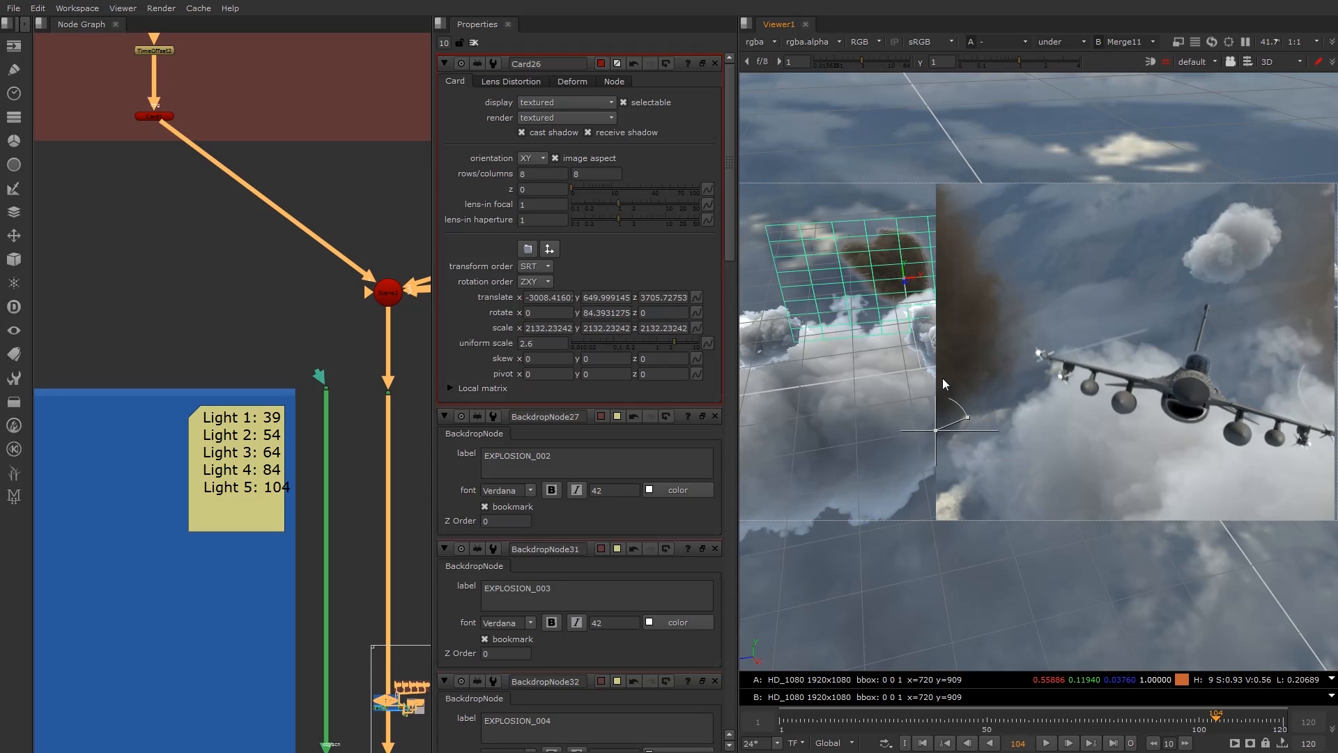
click(667, 340)
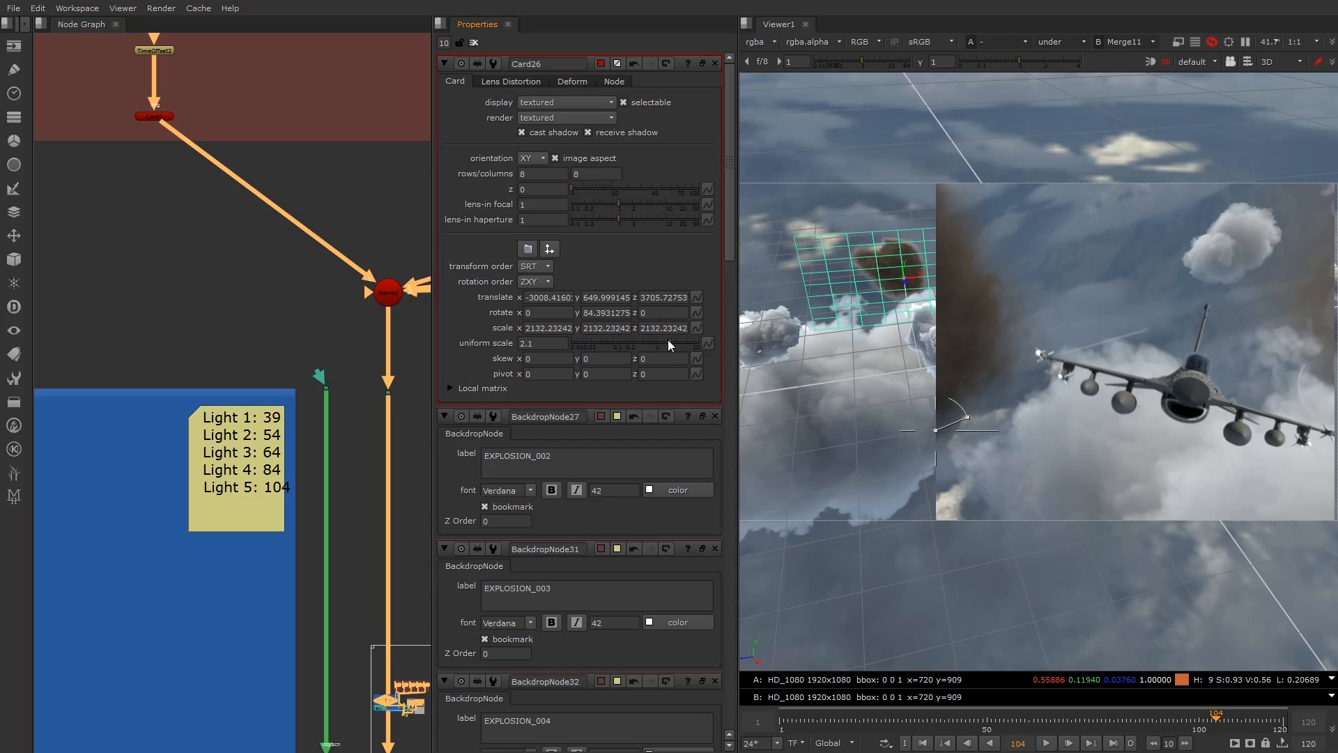
click(678, 345)
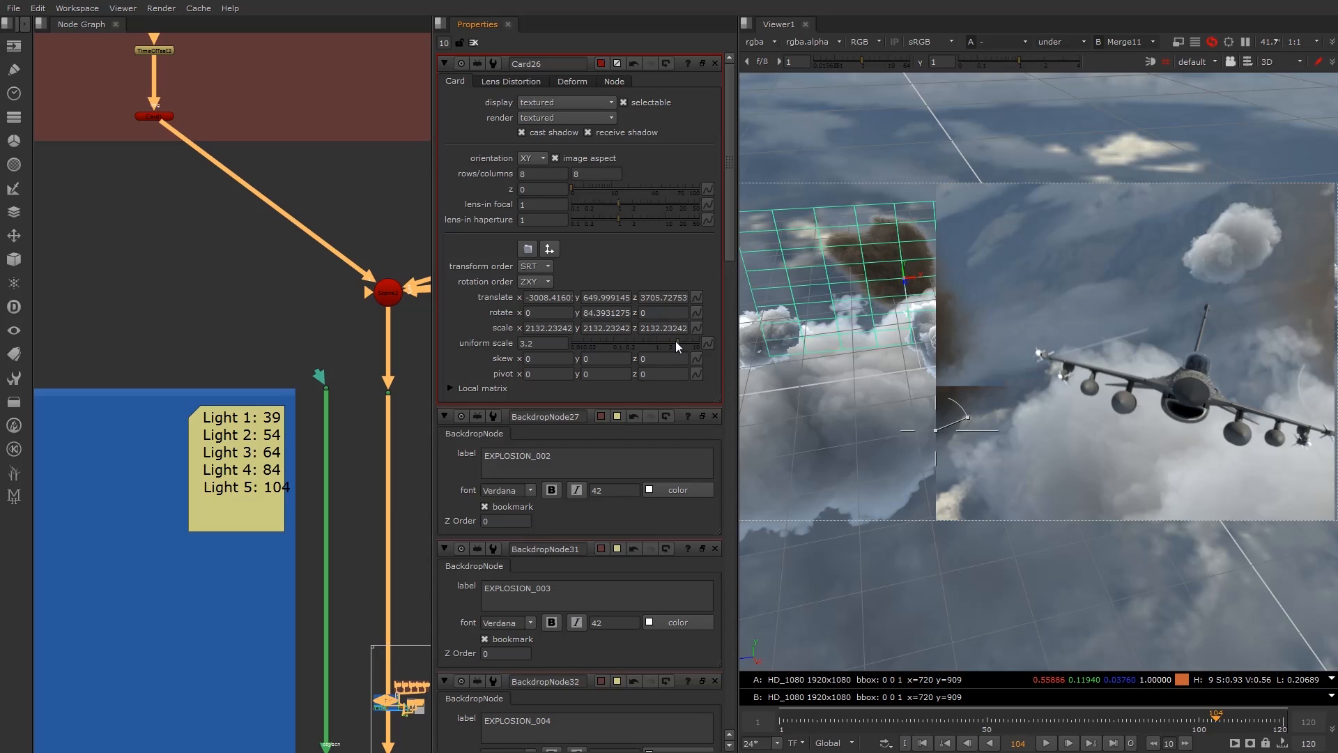
click(675, 340)
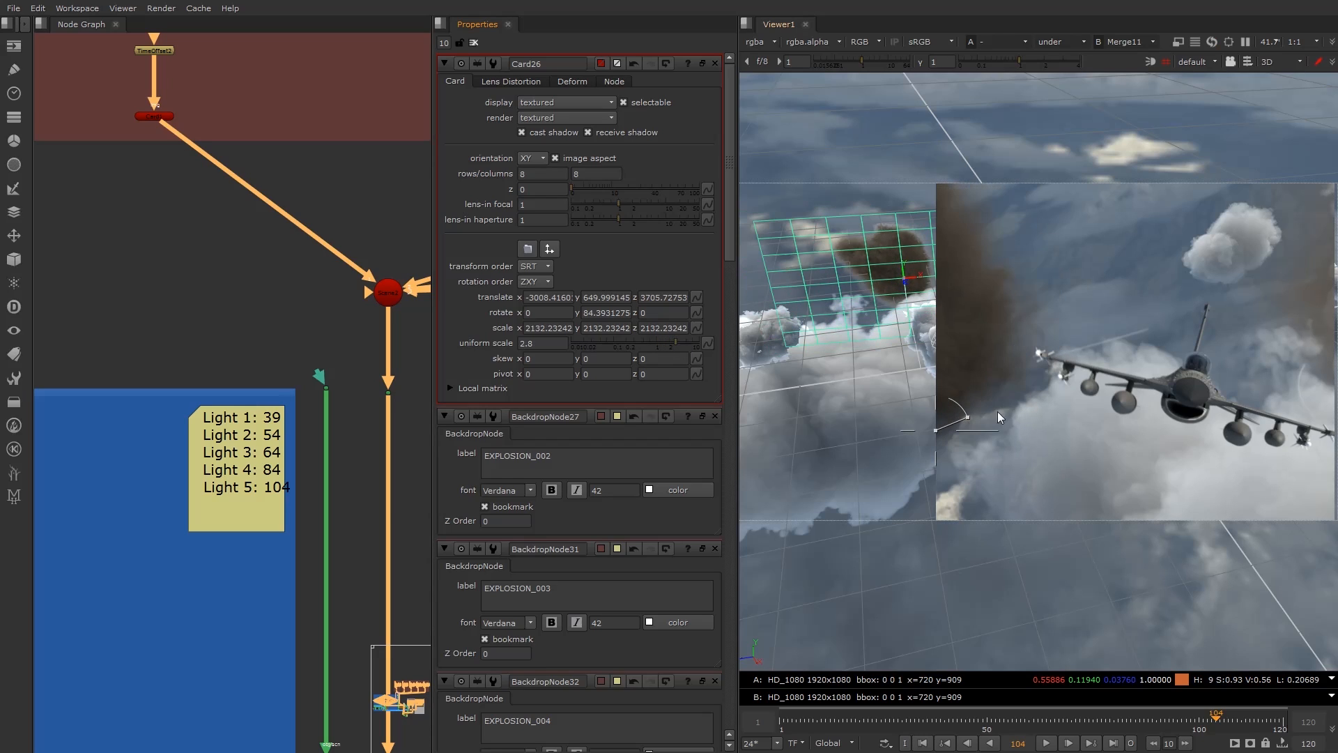
drag(938, 430, 1337, 416)
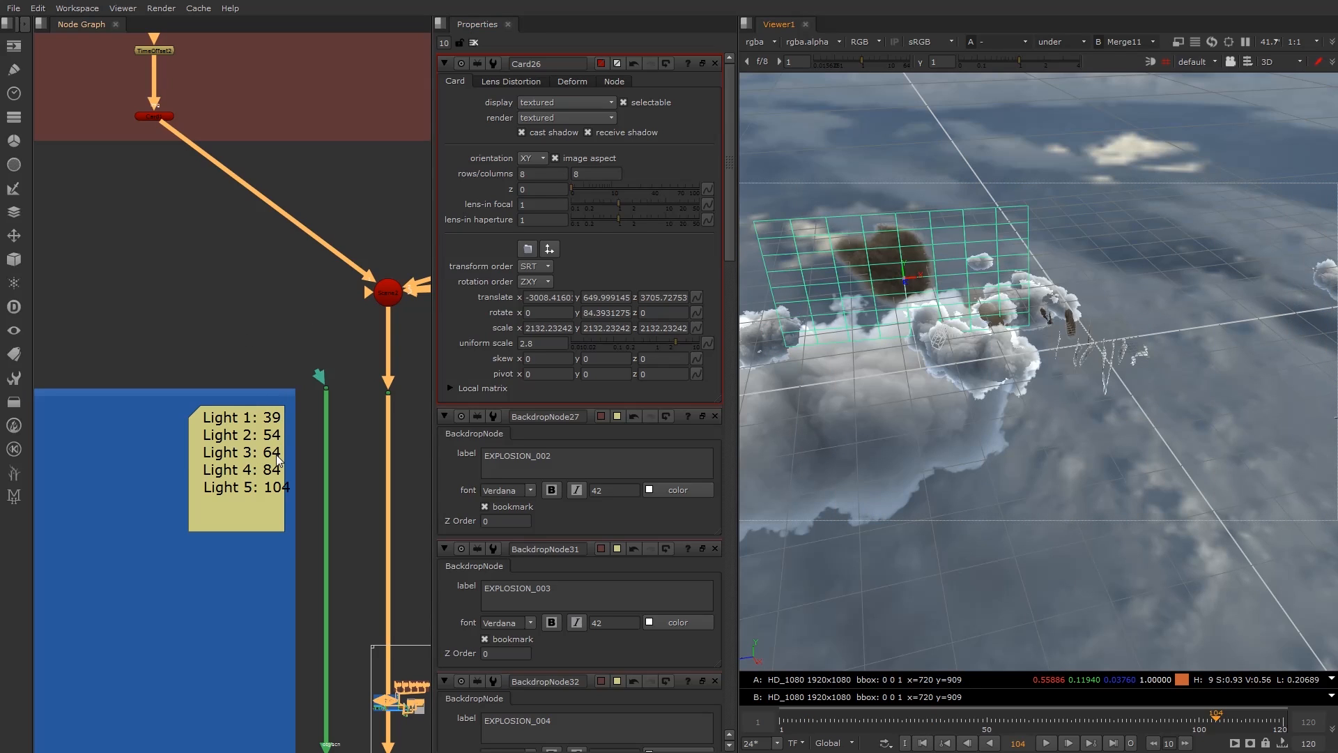
Open the time offset feeding the first explosion card to check its frame value.
scroll(223, 167, down, 4)
middle_drag(227, 157, 202, 394)
scroll(221, 294, down, 2)
scroll(202, 395, up, 3)
scroll(184, 418, up, 2)
scroll(181, 414, up, 2)
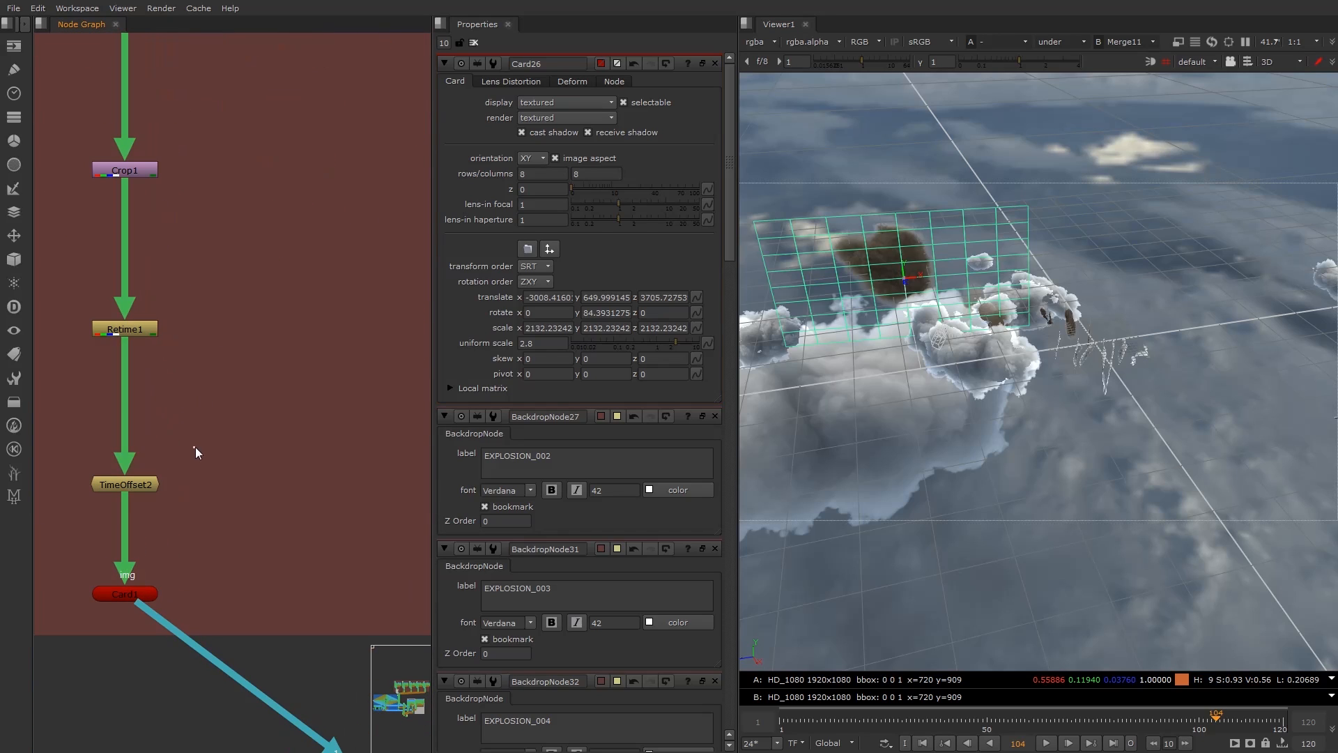
double_click(131, 487)
scroll(364, 474, down, 4)
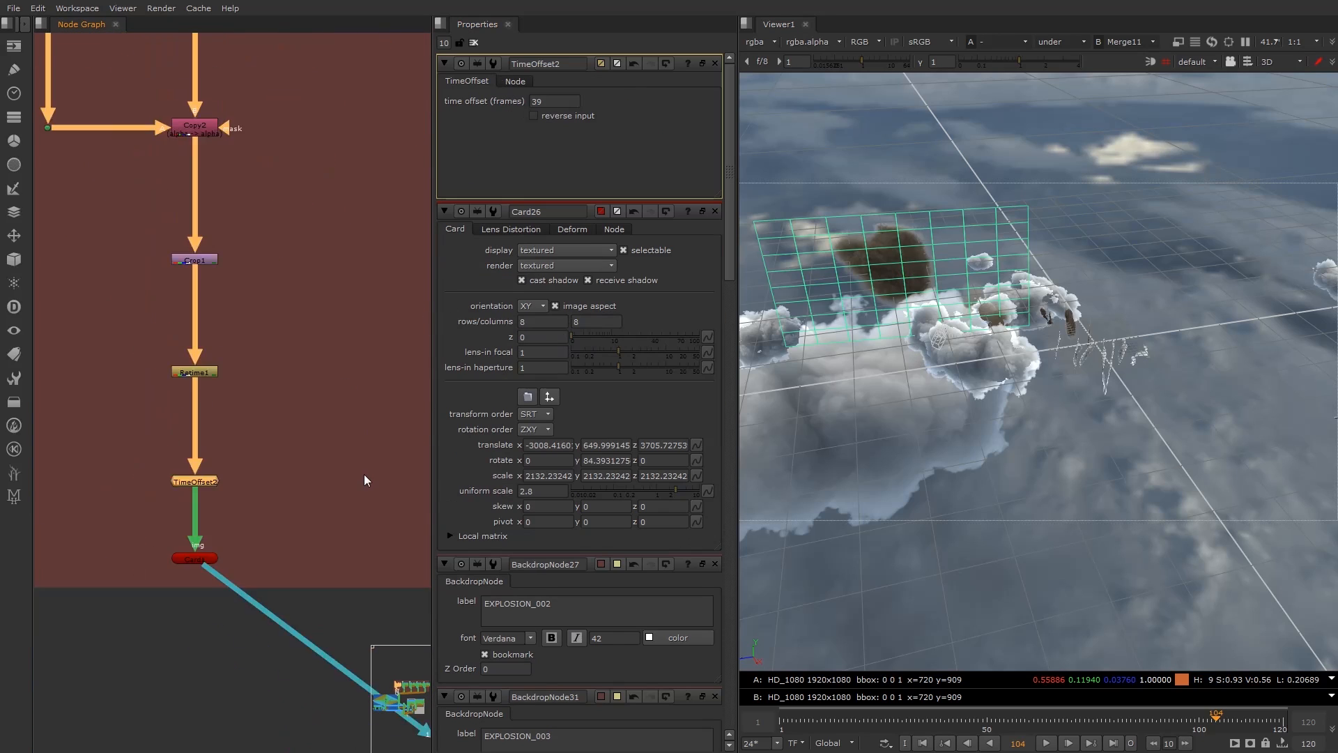
Set the time offset feeding the second explosion card to 54 frames, matching Light 2 in the note.
middle_drag(286, 362, 191, 227)
middle_drag(362, 307, 133, 321)
middle_drag(411, 233, 250, 411)
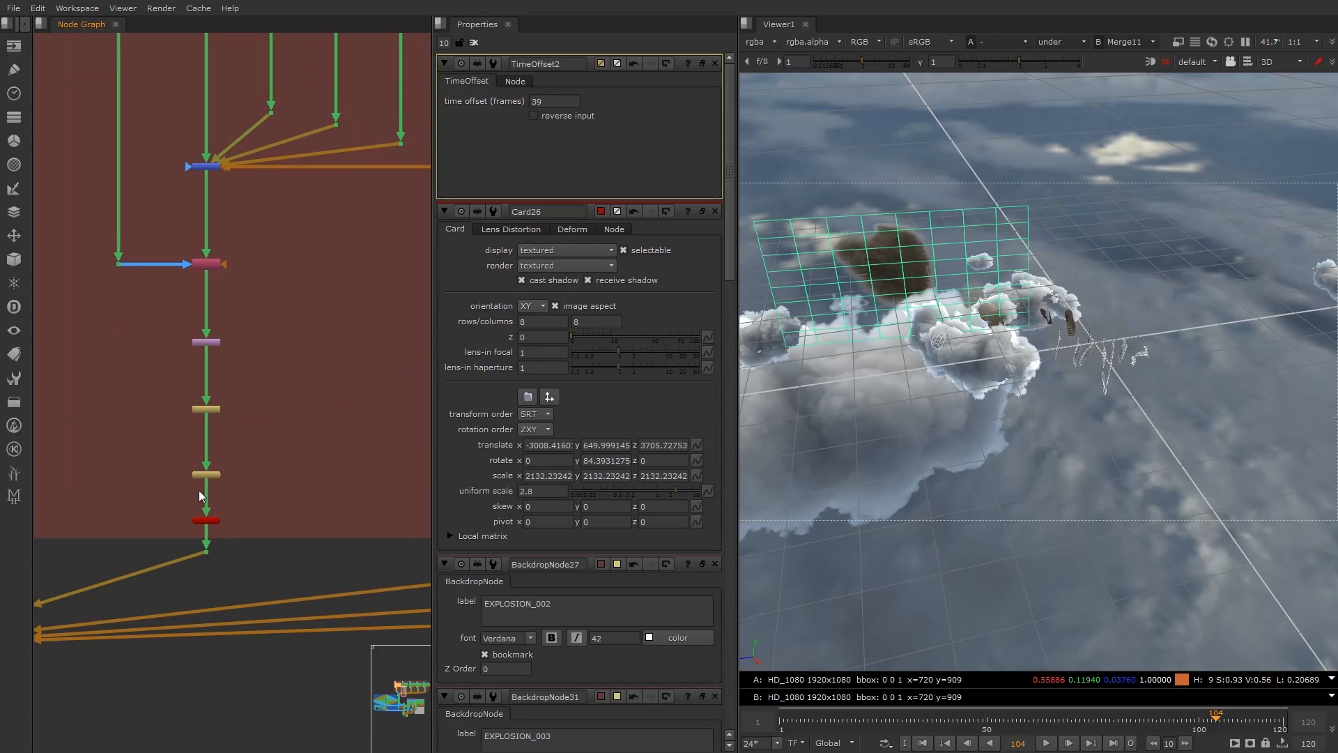
scroll(199, 490, up, 3)
double_click(218, 464)
scroll(209, 480, down, 3)
middle_drag(202, 494, 325, 452)
scroll(328, 449, up, 2)
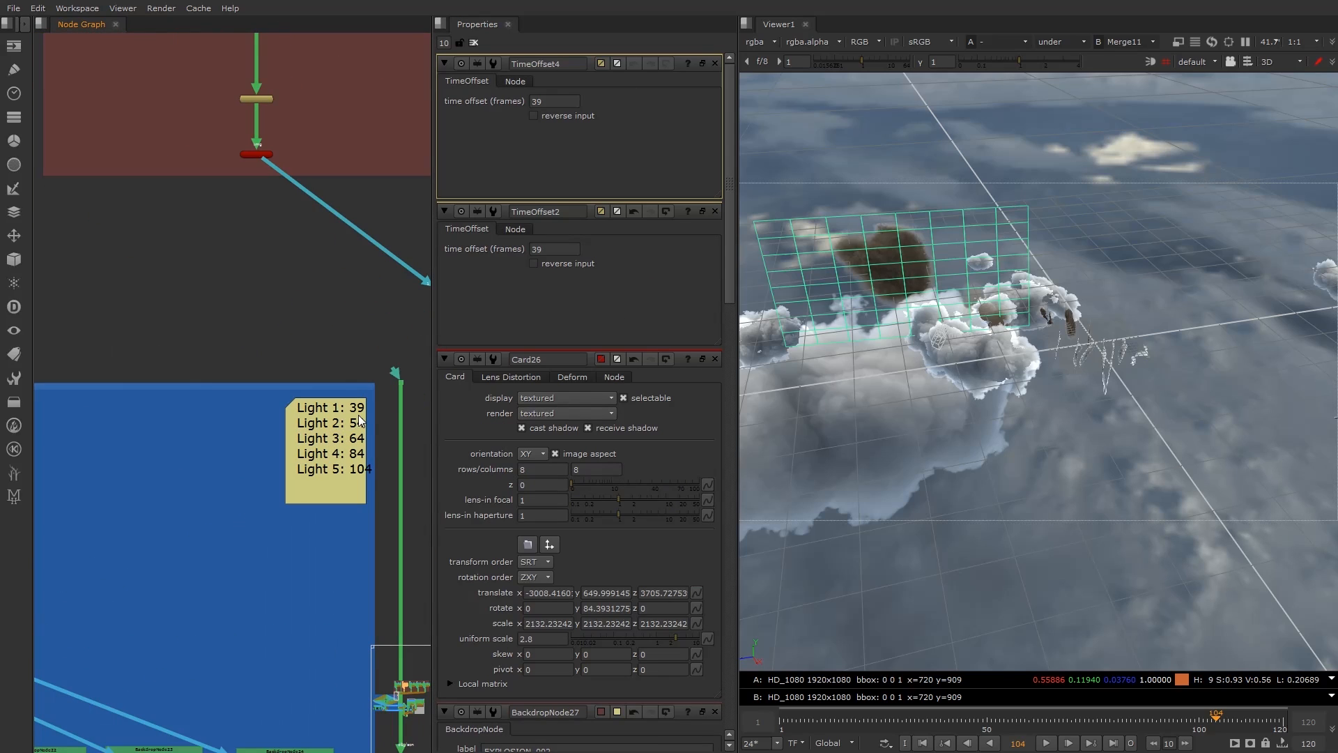
double_click(533, 101)
text(64)
key(Return)
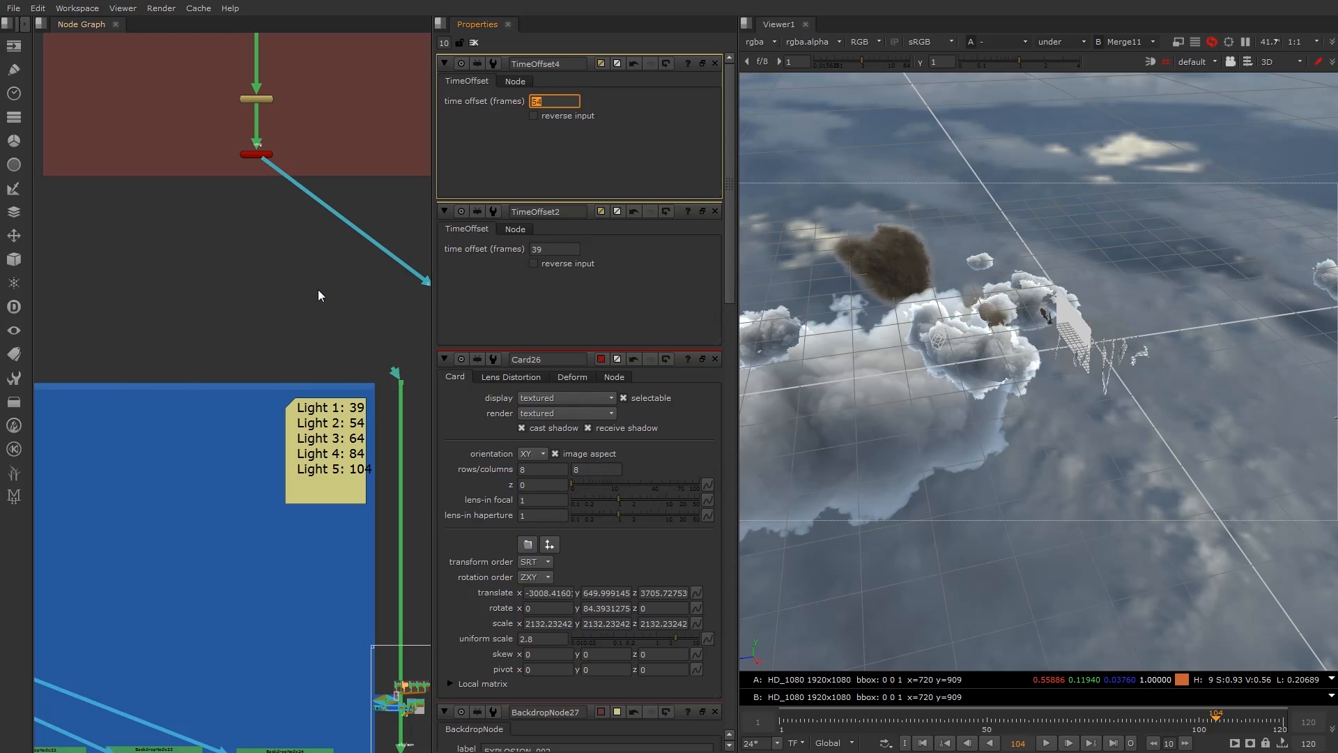
Set the time offset feeding the third explosion card to 64 frames.
scroll(327, 308, down, 3)
middle_drag(401, 307, 77, 352)
middle_drag(411, 348, 56, 431)
scroll(255, 333, up, 3)
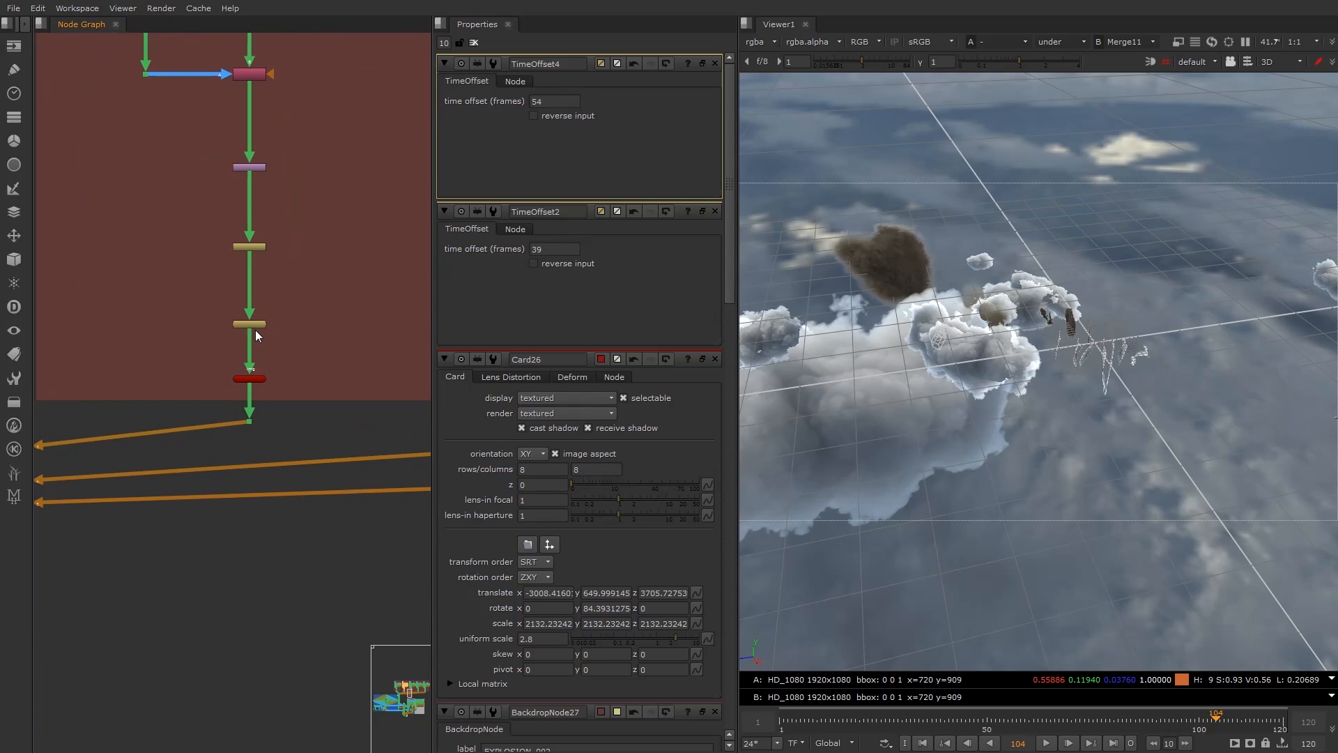
double_click(256, 324)
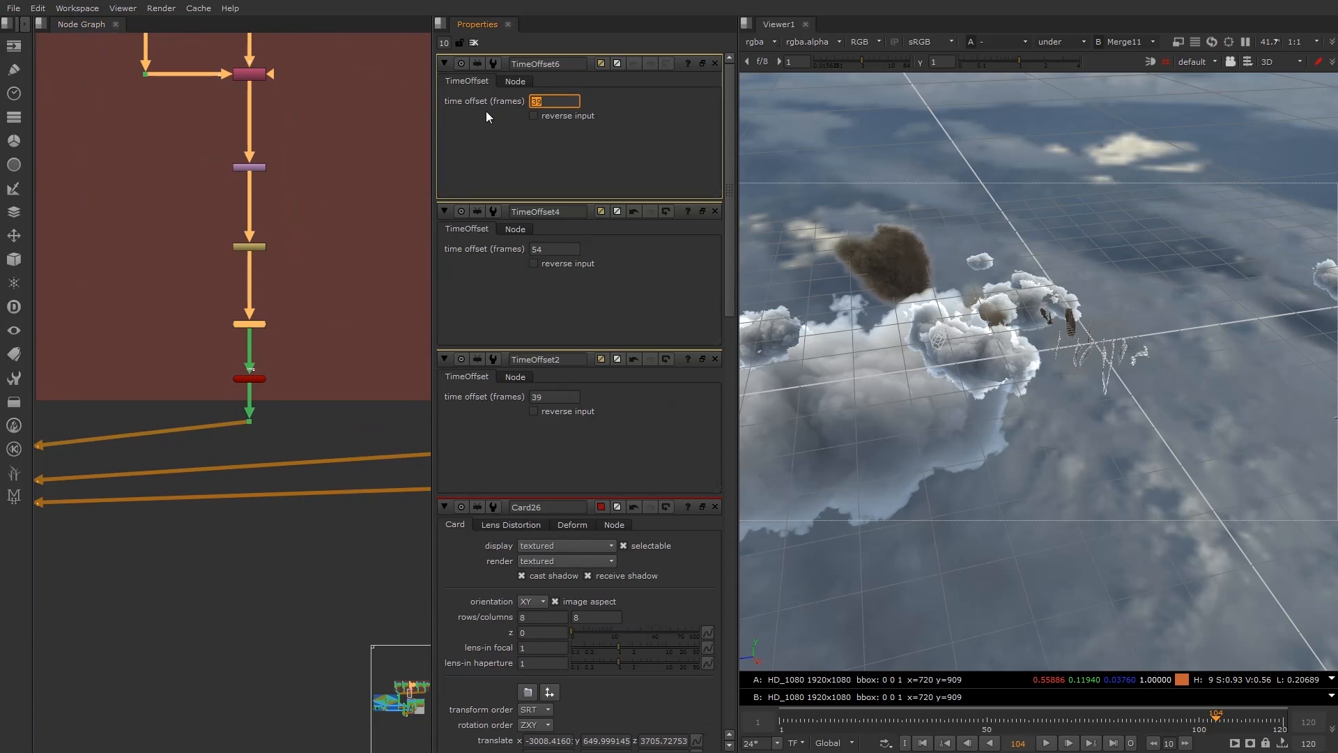
text(64)
key(Return)
Recheck the third explosion card's time offset against the light frames in the note, re-entering its value.
scroll(129, 382, down, 3)
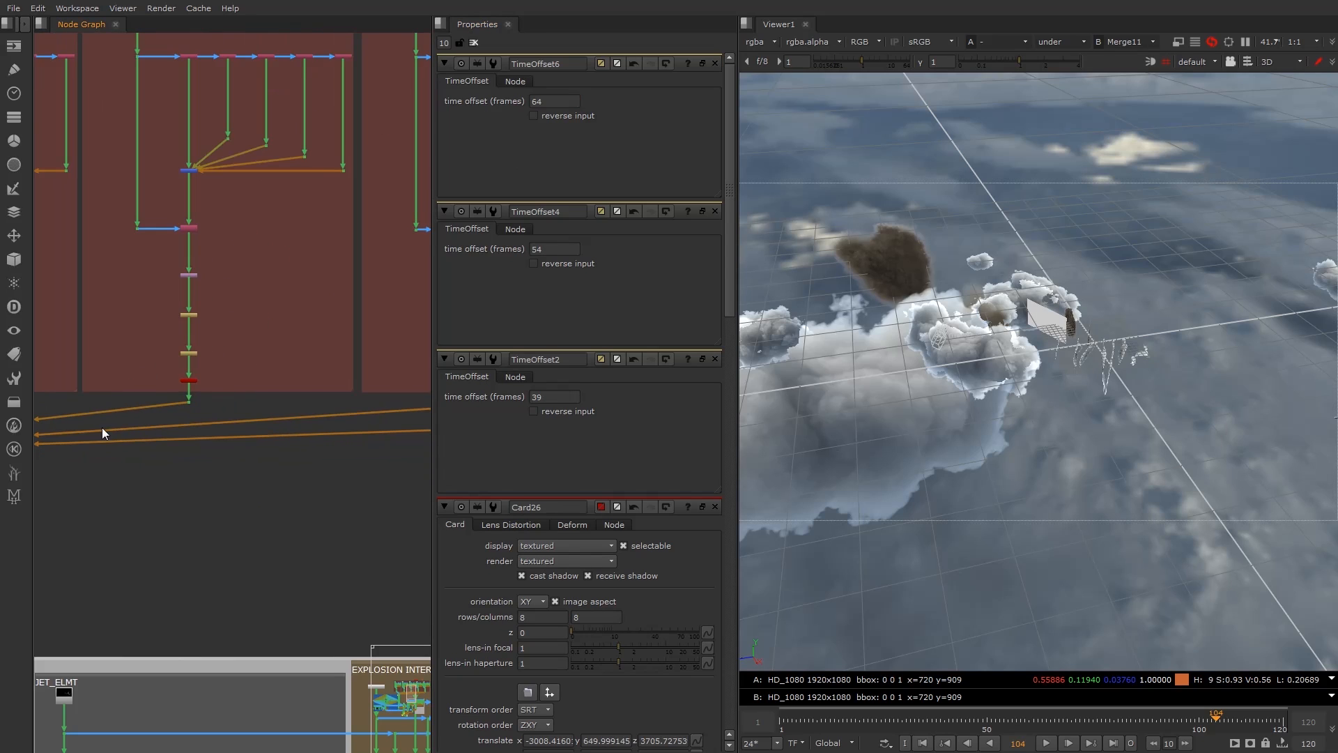
middle_drag(103, 429, 414, 355)
middle_drag(244, 419, 473, 349)
scroll(217, 384, up, 5)
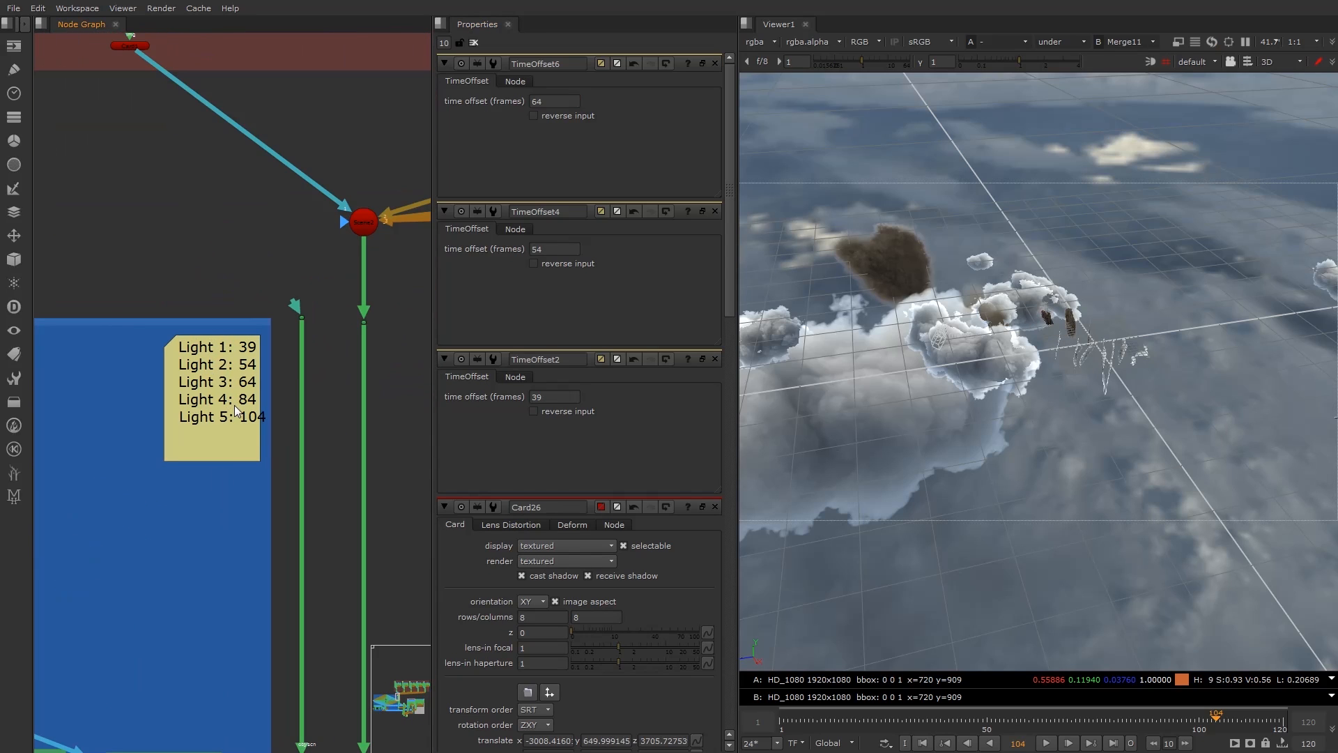
scroll(327, 357, down, 5)
double_click(536, 102)
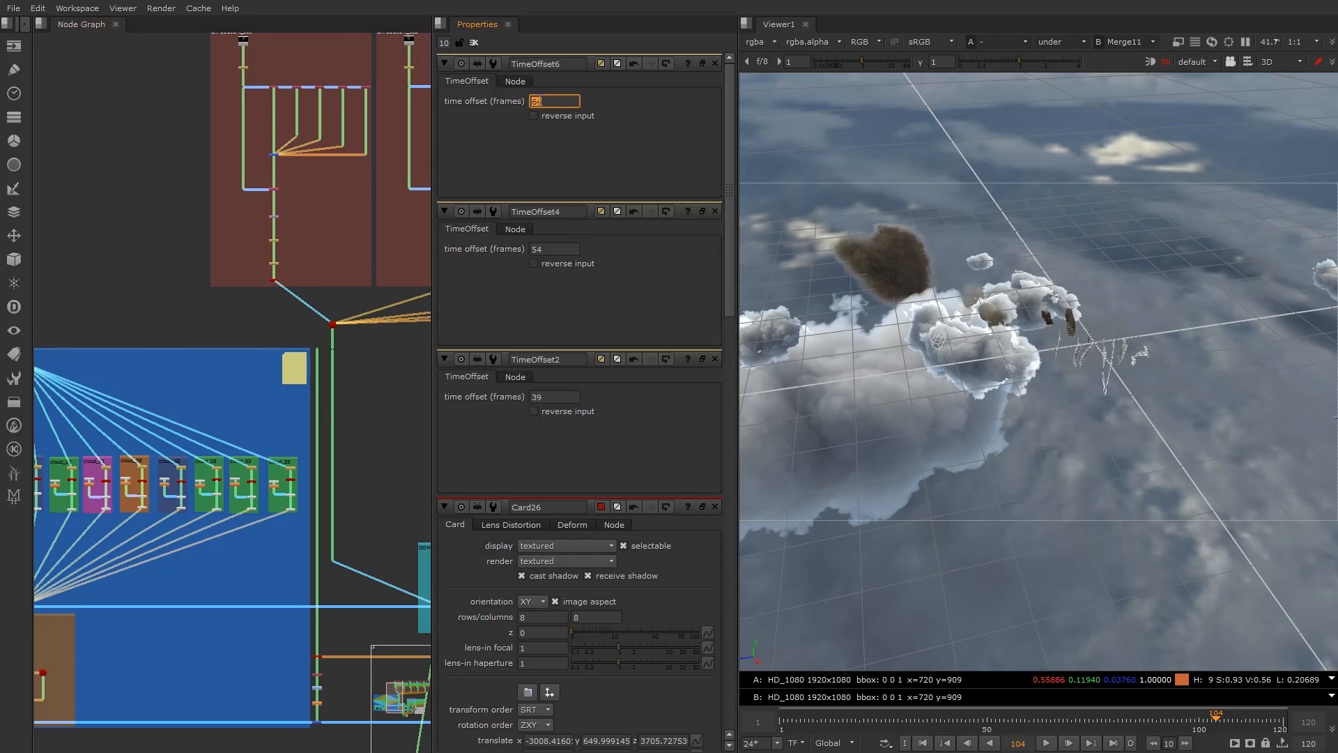
key(Return)
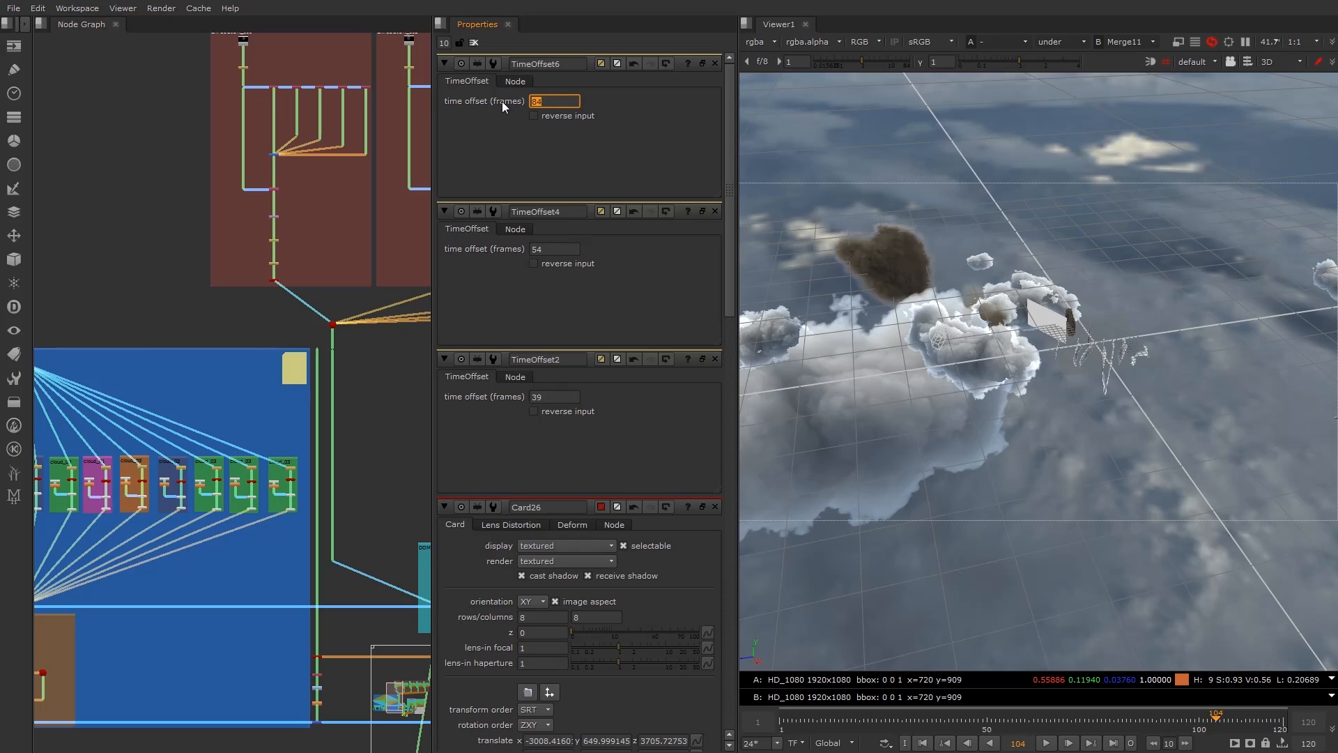
scroll(311, 438, up, 5)
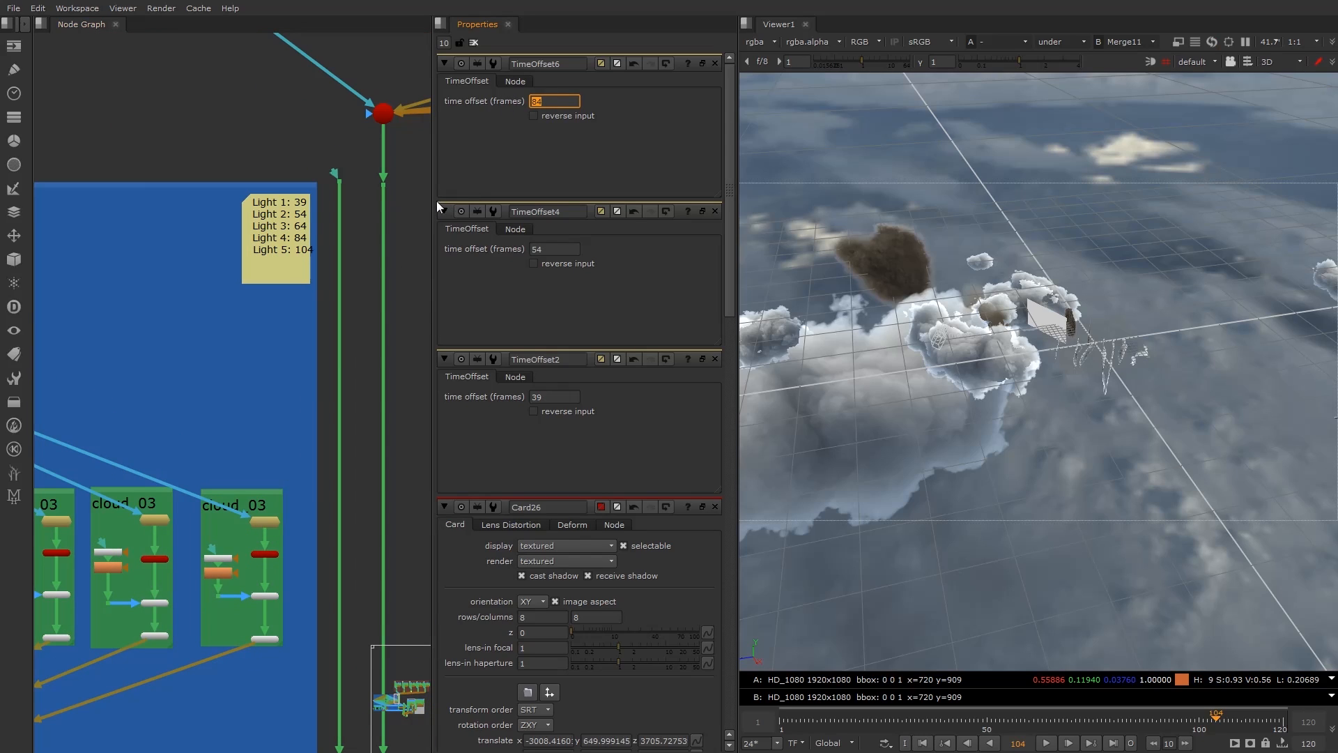
click(561, 101)
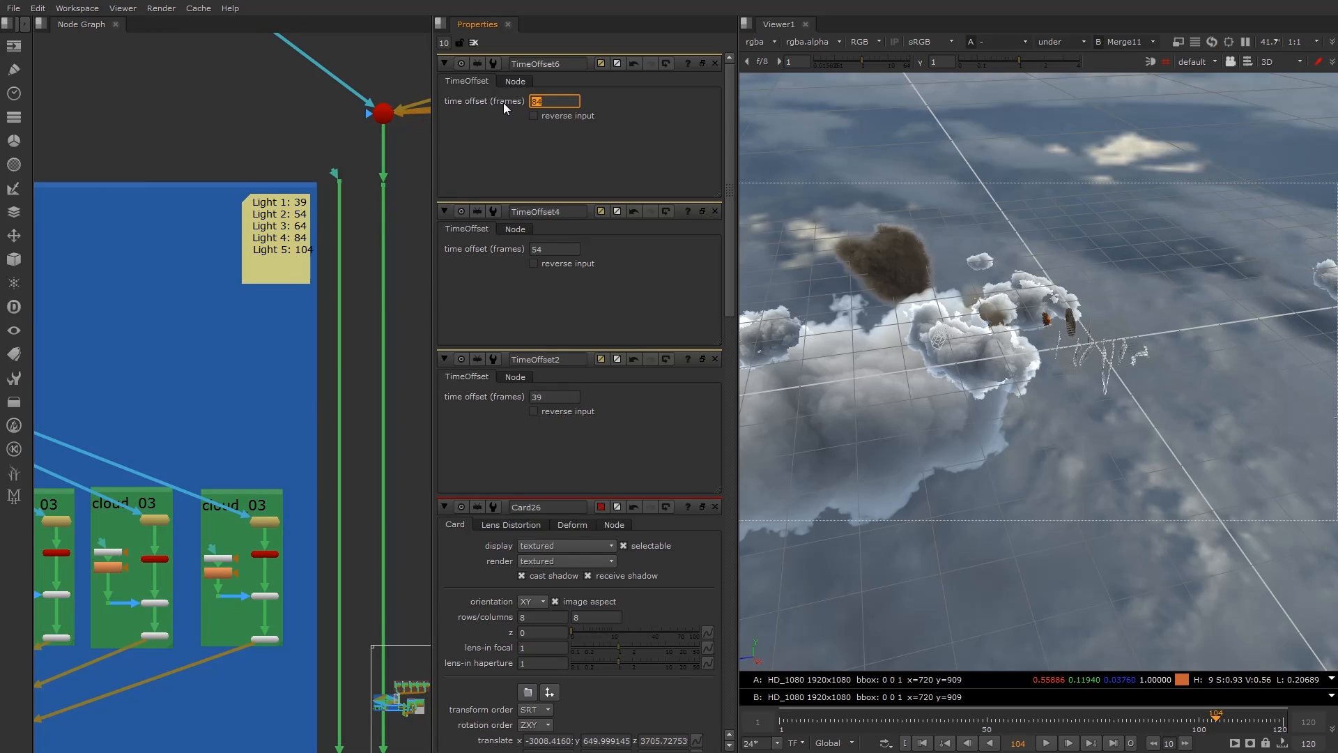
key(Return)
Set the time offset feeding the fourth explosion card to 84 frames, matching Light 4 in the note.
scroll(295, 296, down, 5)
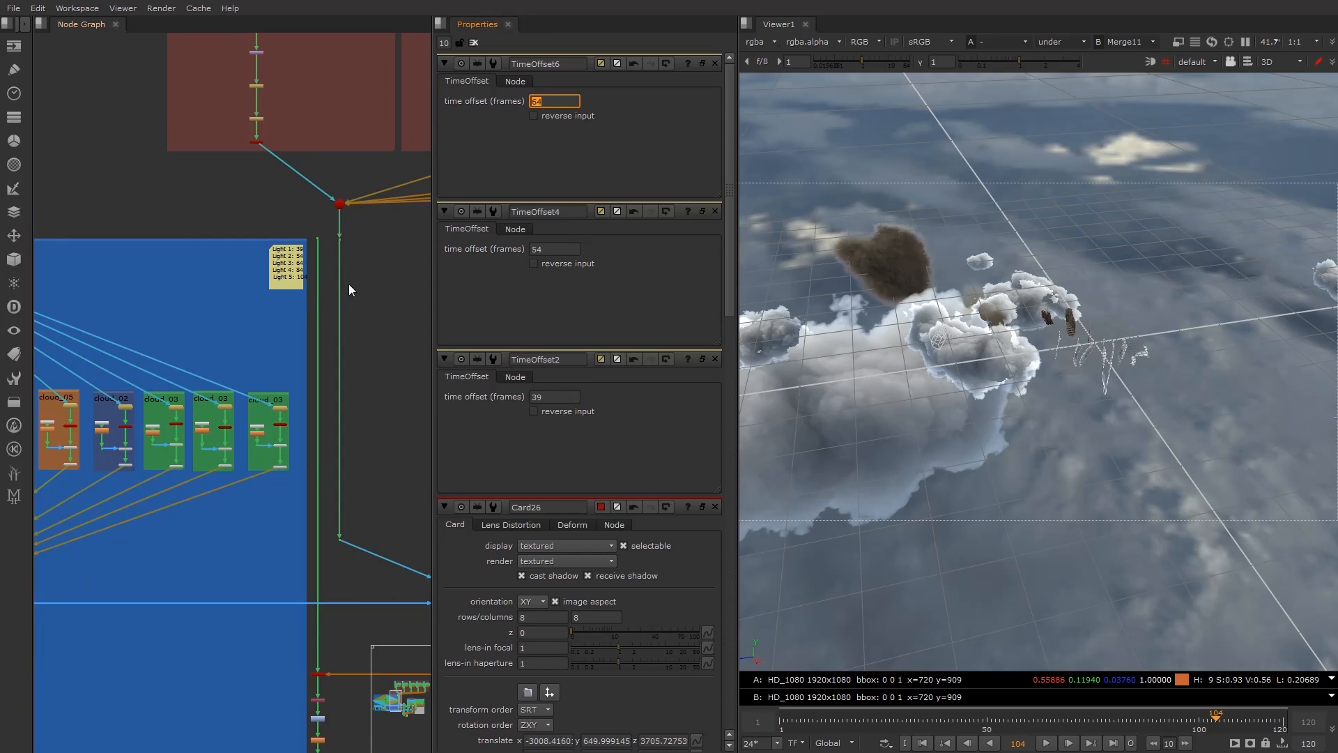
middle_drag(383, 273, 96, 399)
middle_drag(363, 338, 124, 436)
middle_drag(402, 397, 256, 433)
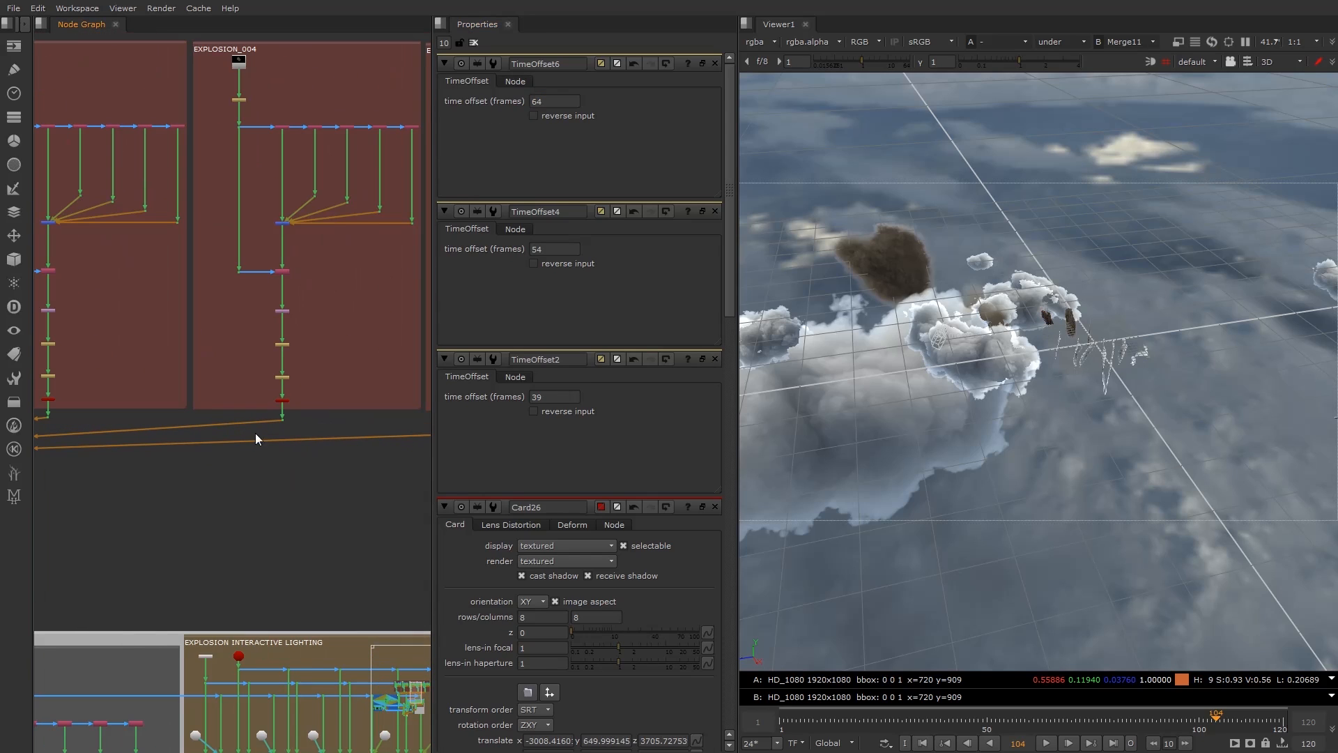
double_click(280, 400)
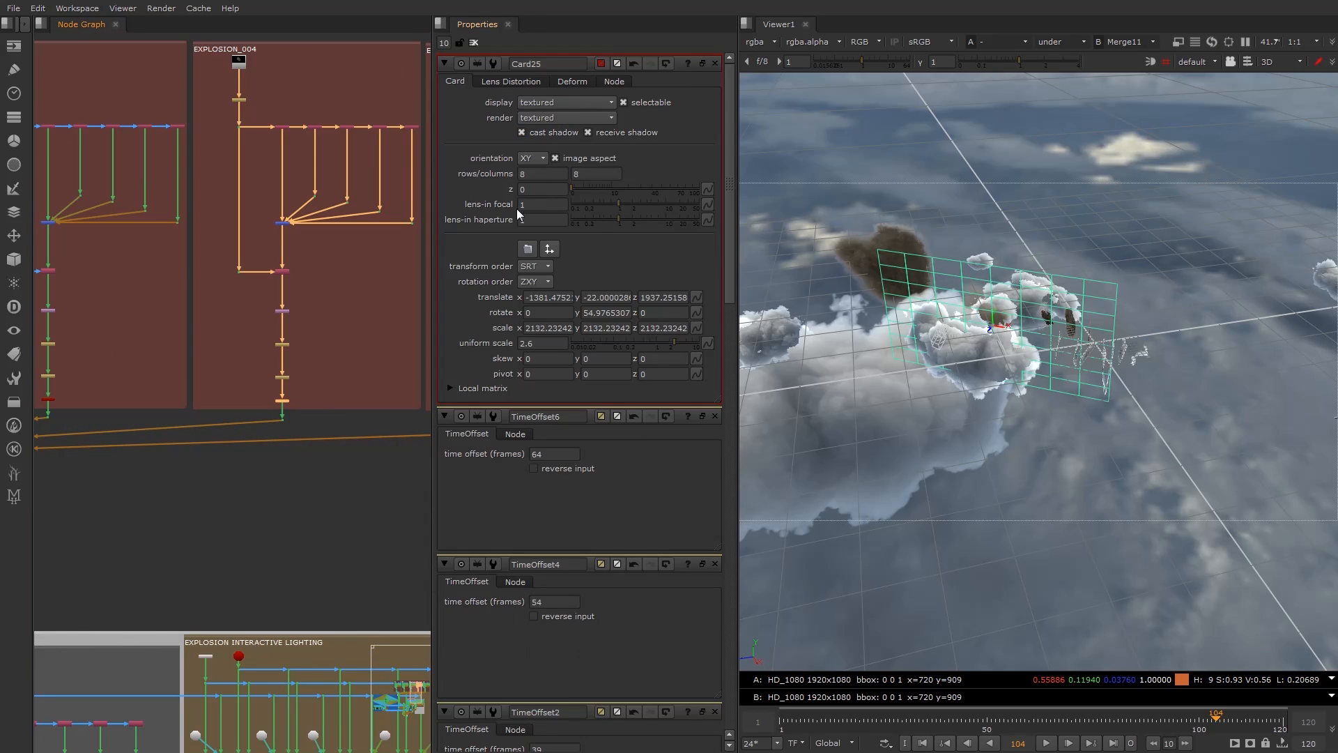
scroll(284, 415, up, 3)
double_click(282, 362)
scroll(326, 359, down, 3)
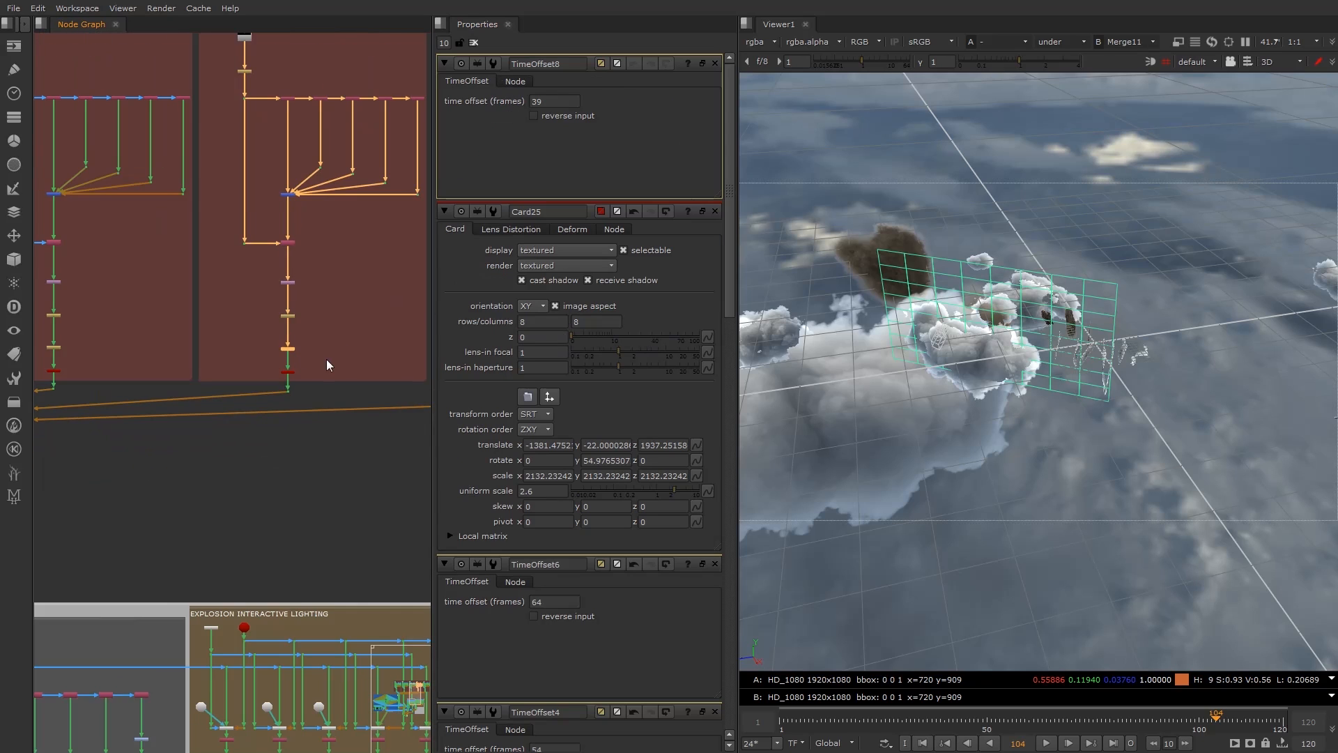
middle_drag(326, 358, 240, 389)
double_click(561, 106)
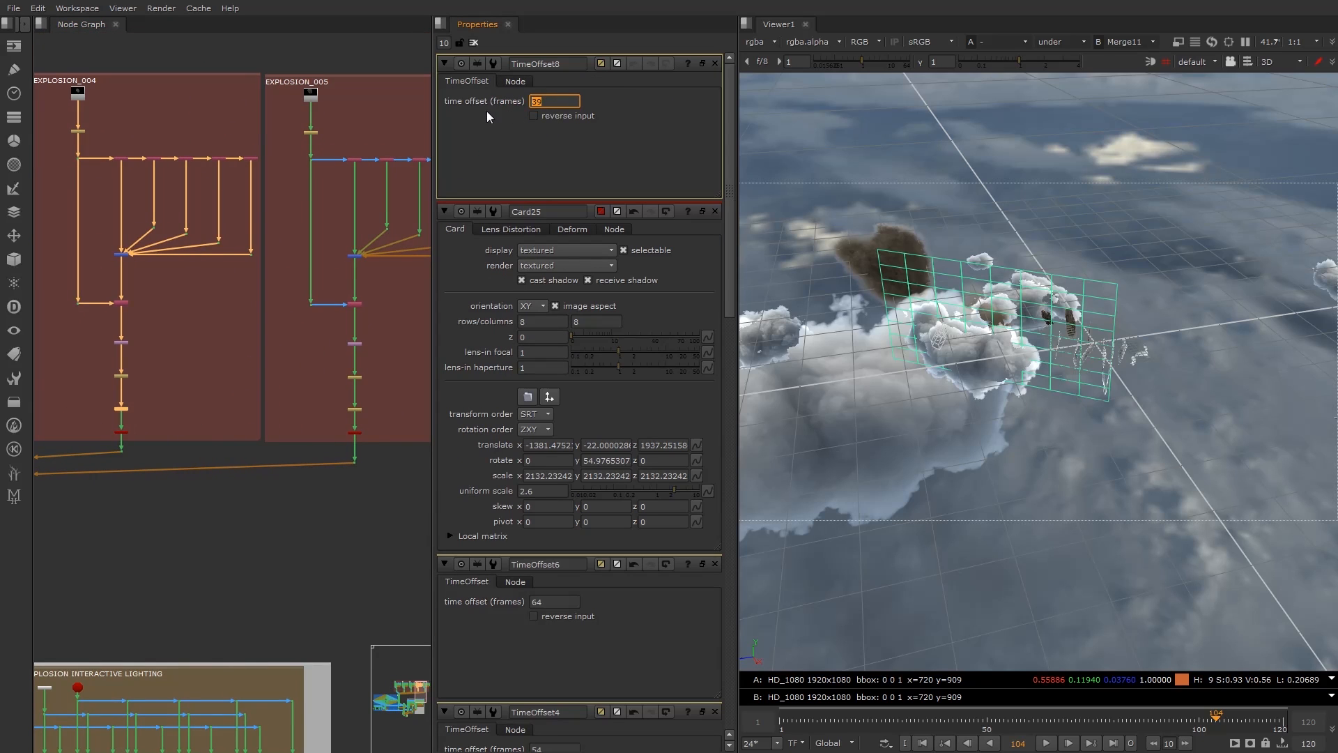
text(84)
key(Return)
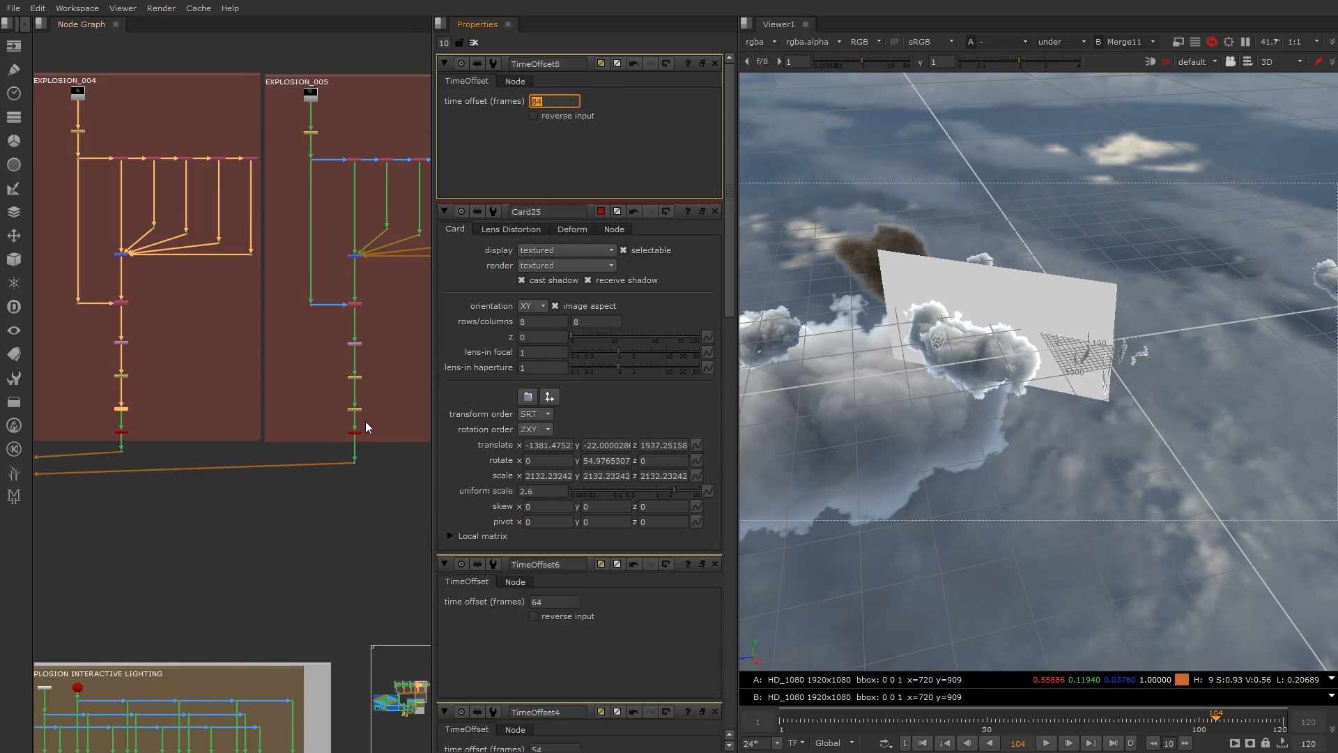
Set the time offset feeding the fifth explosion card to 104 frames.
double_click(356, 409)
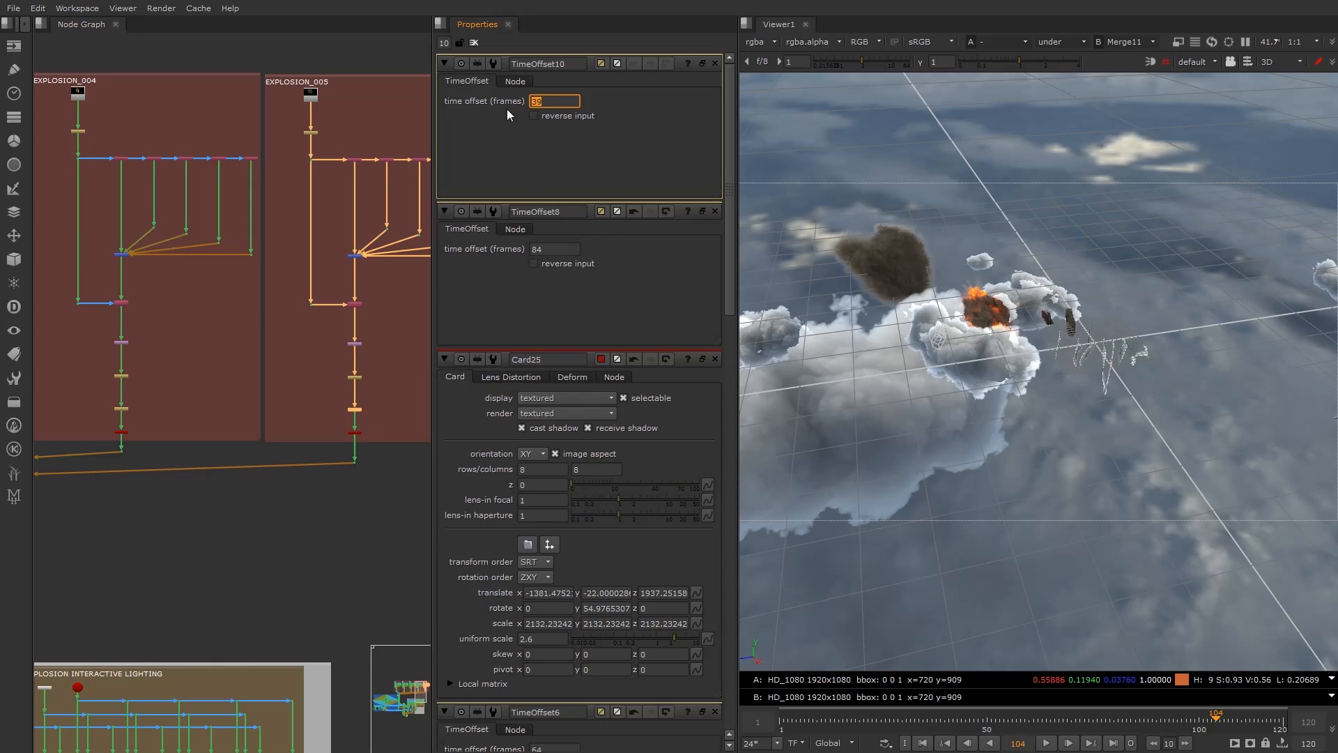
text(104)
key(Return)
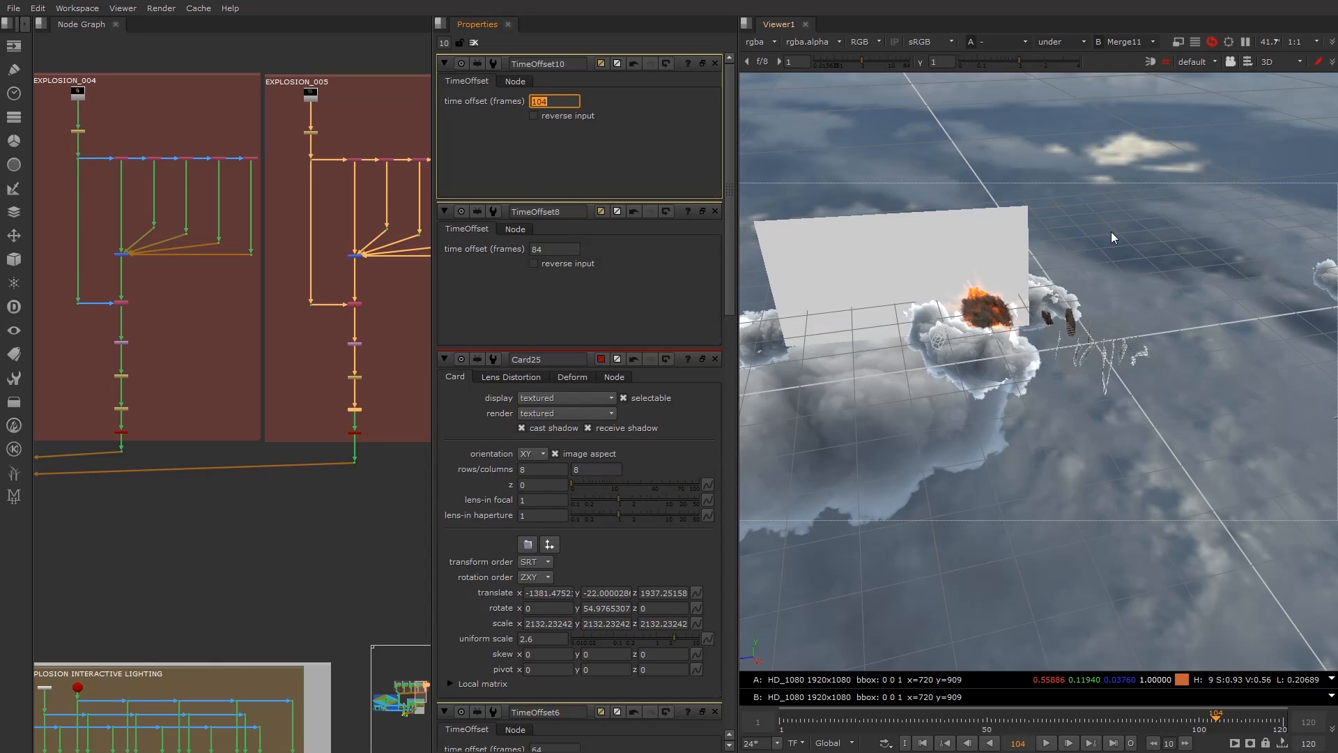
Examine the explosions' timing in the 3D scene around frame 114 and in the composite up to frame 74.
scroll(1044, 266, up, 3)
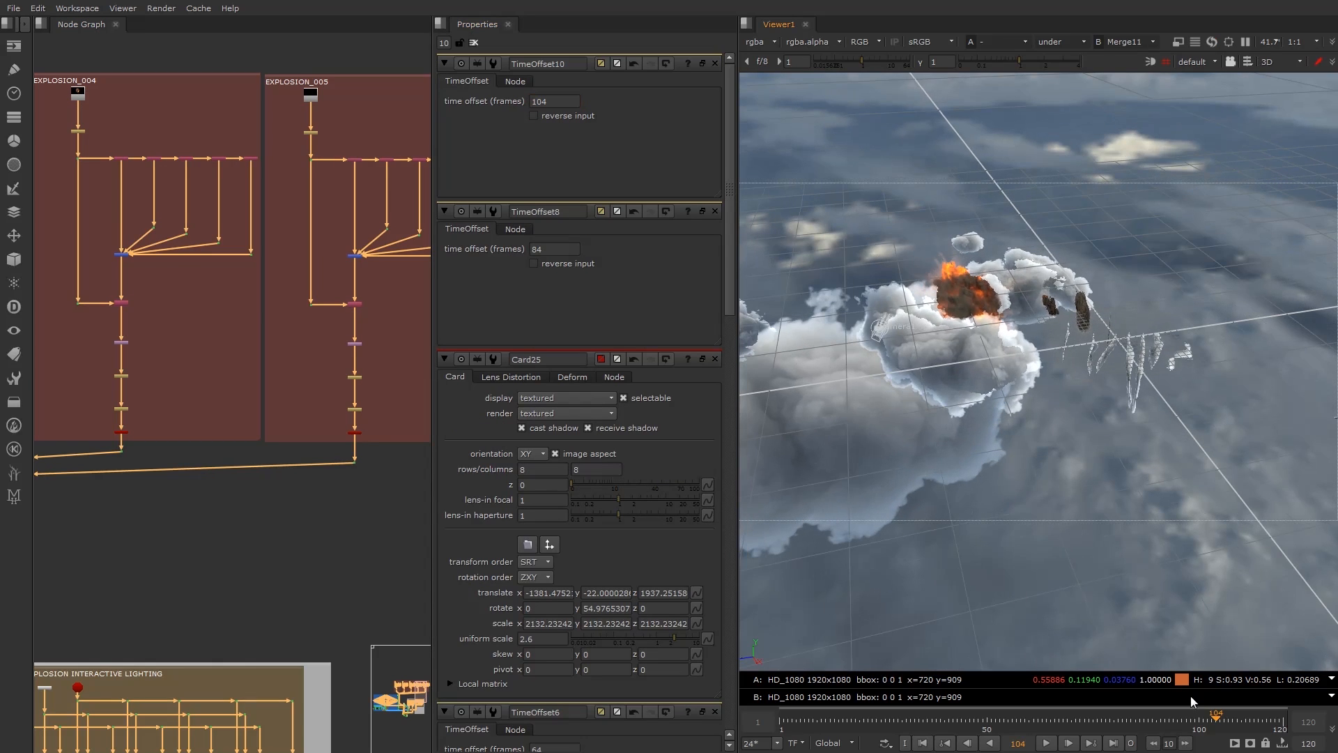
click(1226, 723)
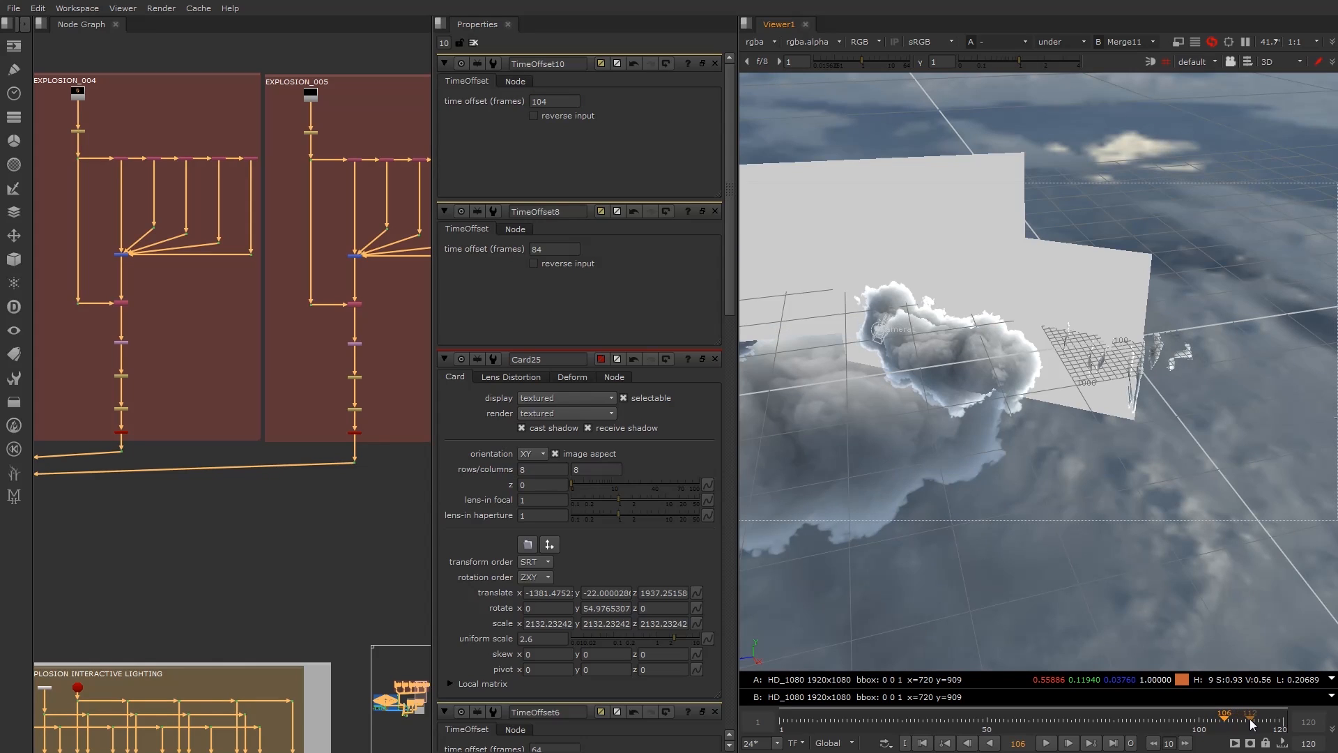
click(1258, 727)
ctrl+drag(909, 286, 961, 317)
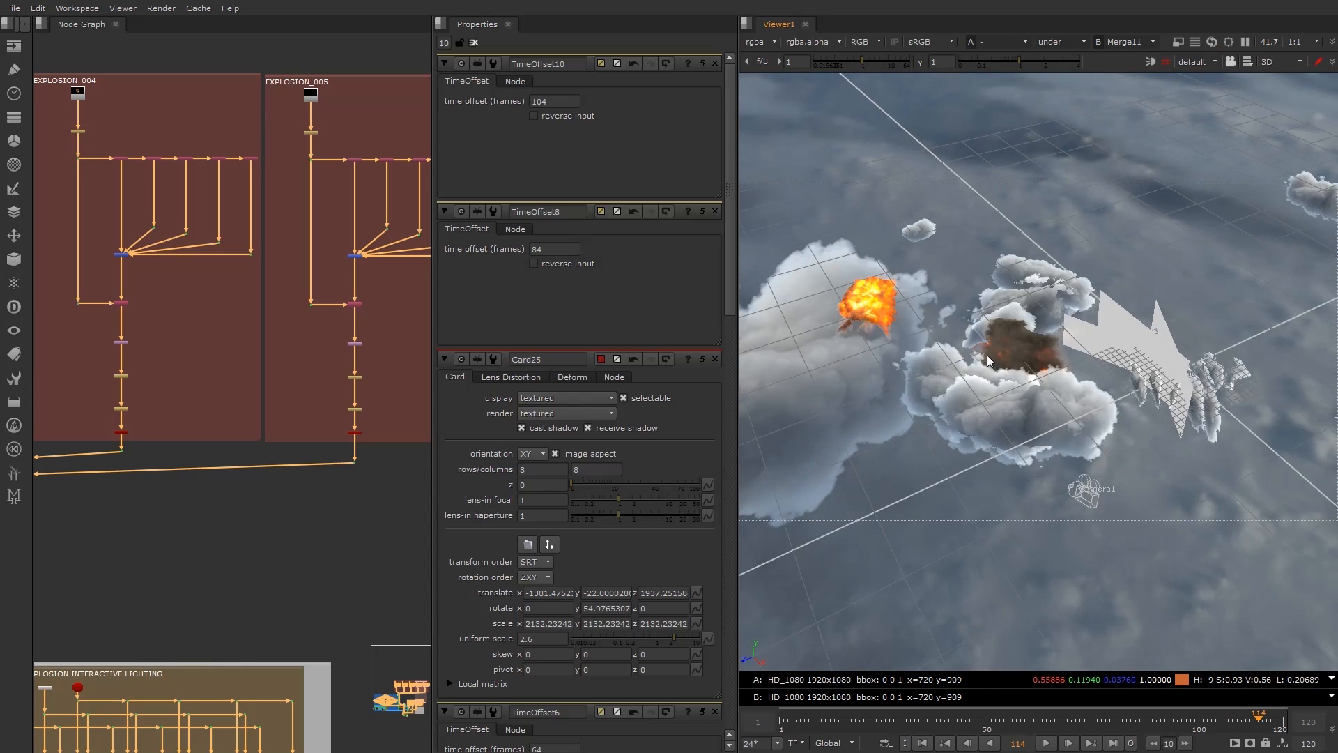
ctrl+drag(989, 360, 948, 355)
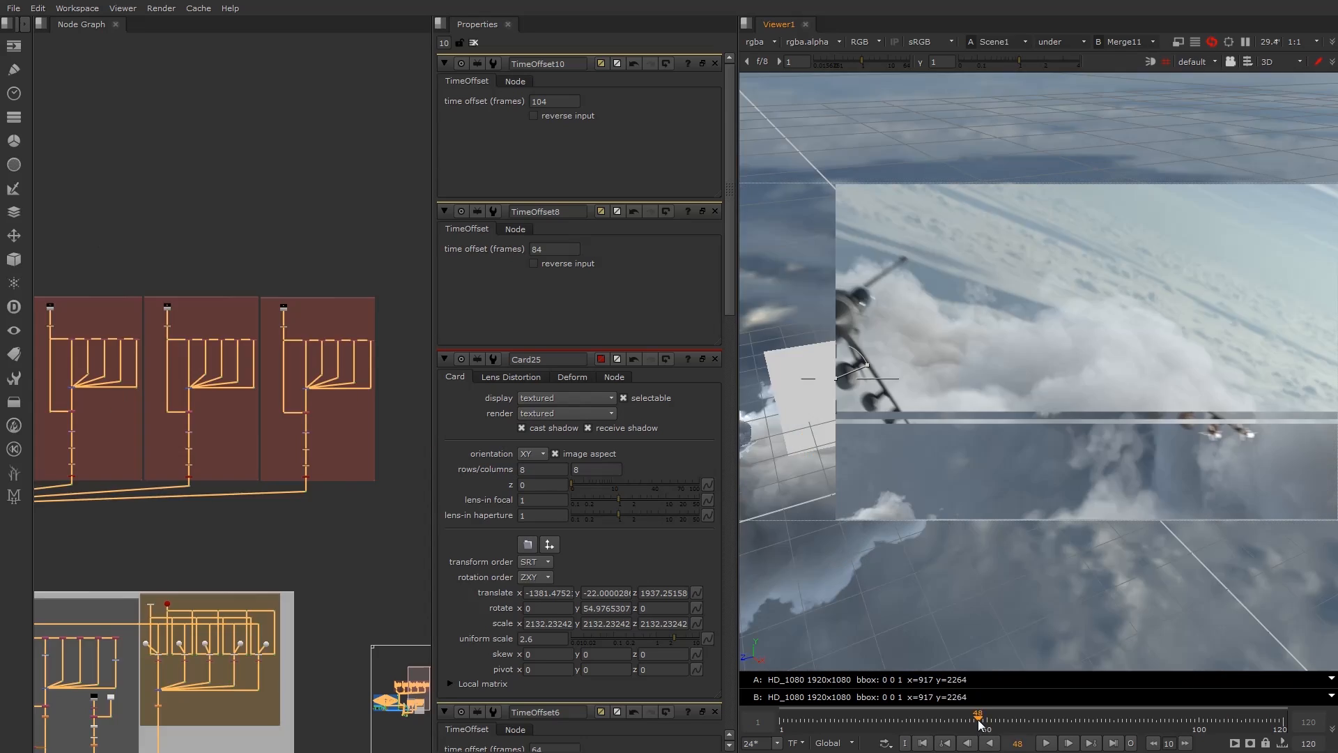
drag(979, 721, 1089, 721)
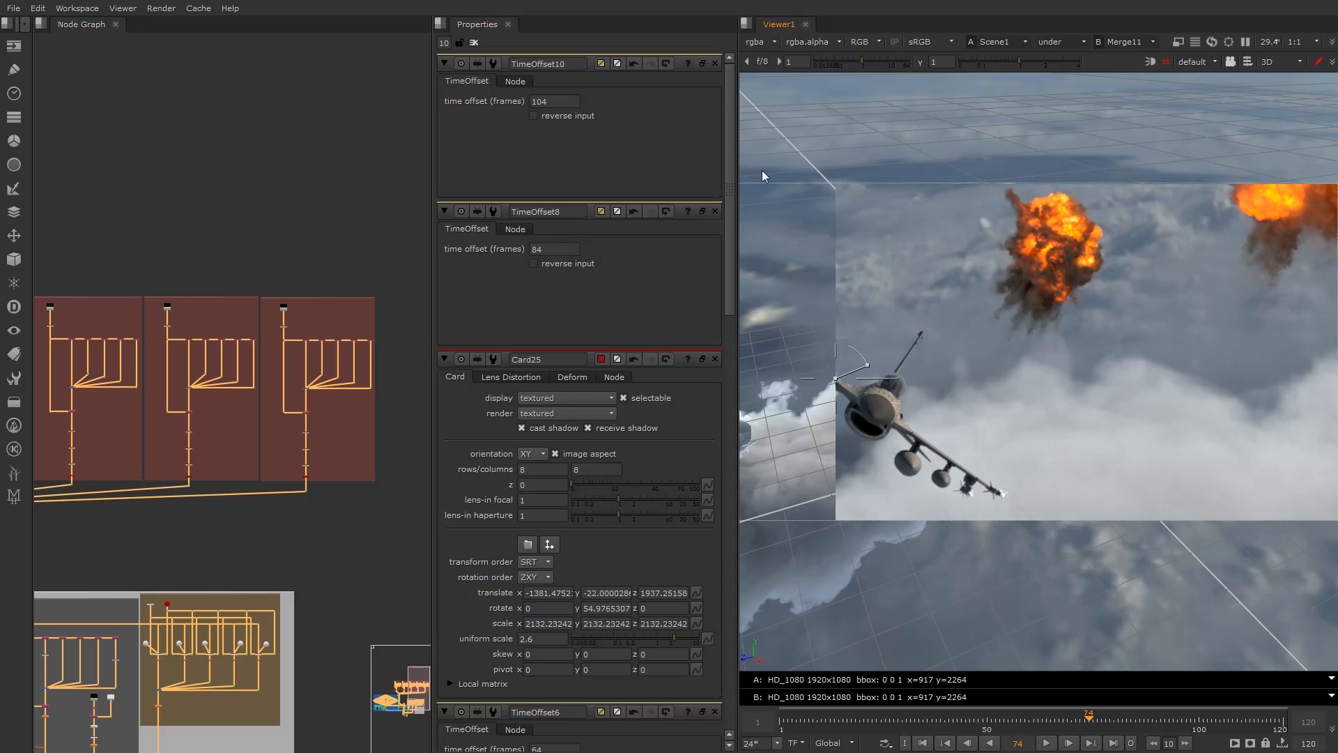
Wipe back to the 3D scene, open the third explosion's card and set its uniform scale to 1.5.
drag(840, 383, 1254, 373)
scroll(1048, 422, up, 5)
ctrl+drag(1047, 465, 942, 499)
click(947, 433)
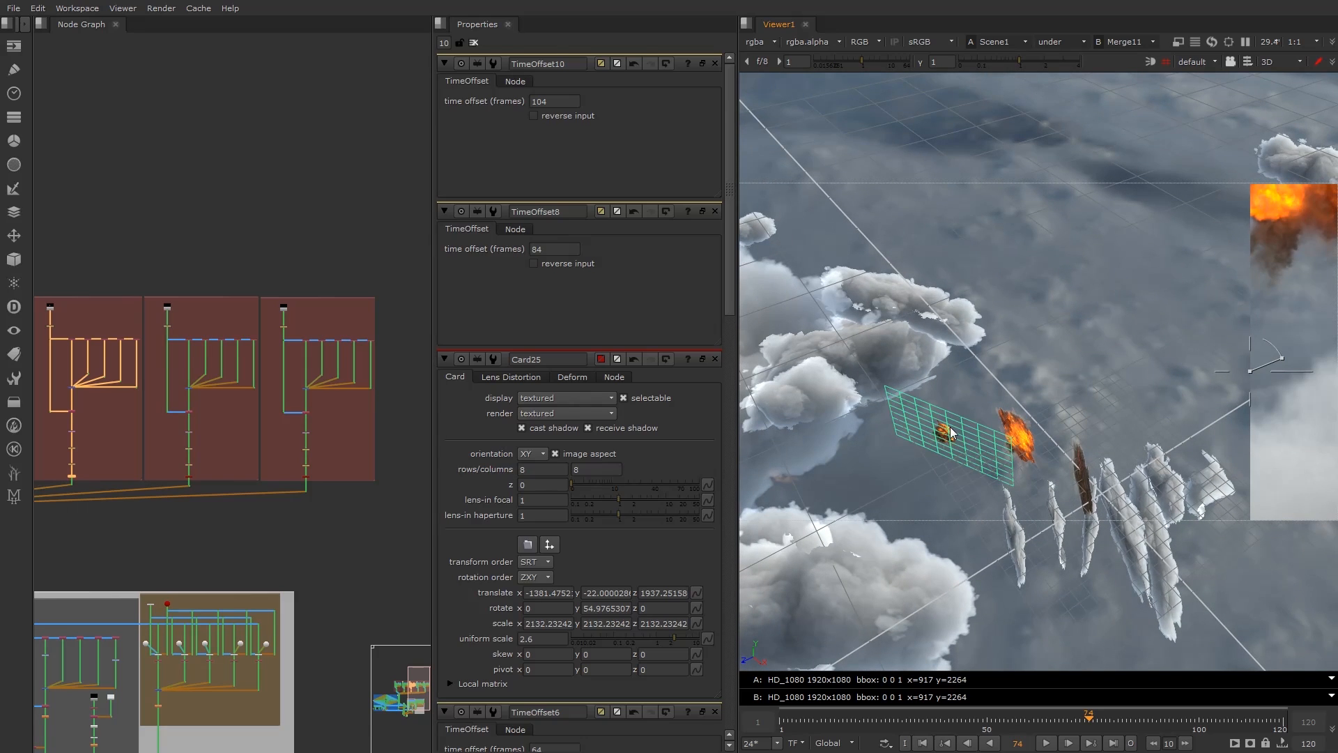
click(952, 433)
scroll(954, 433, up, 5)
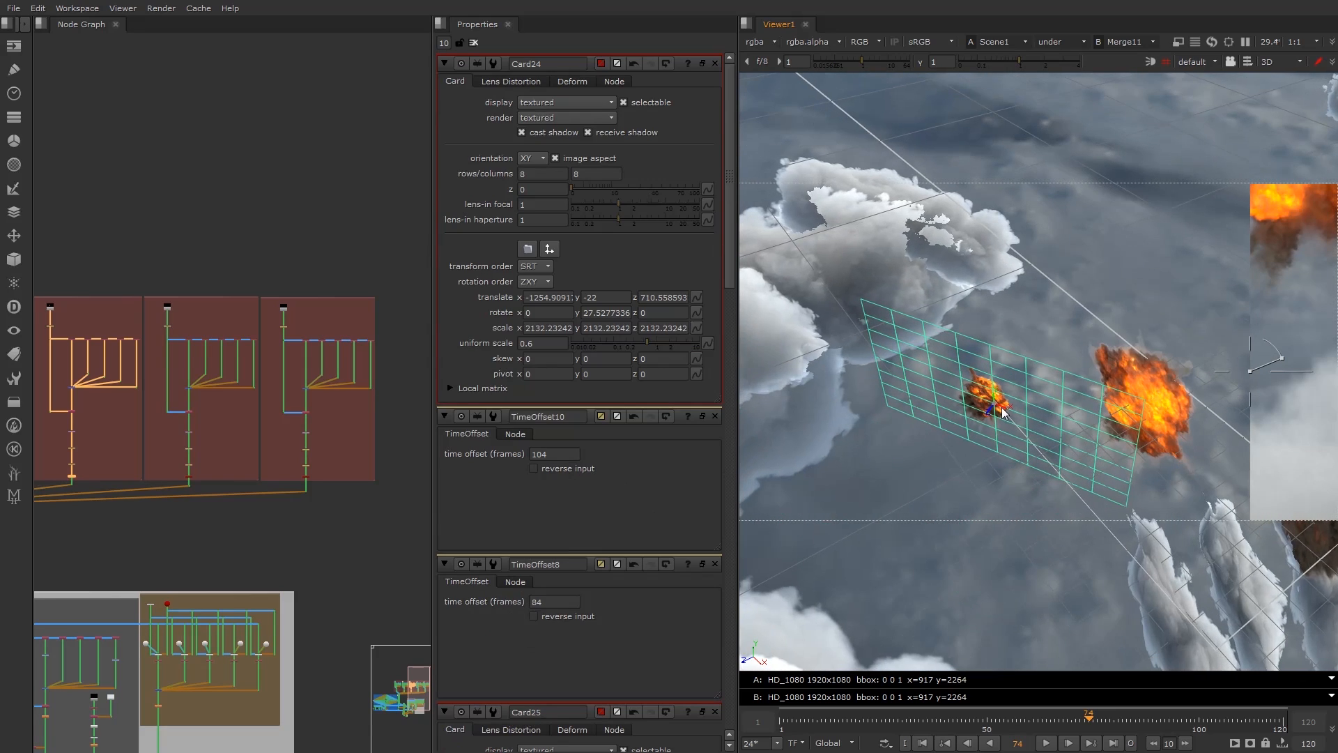
click(532, 343)
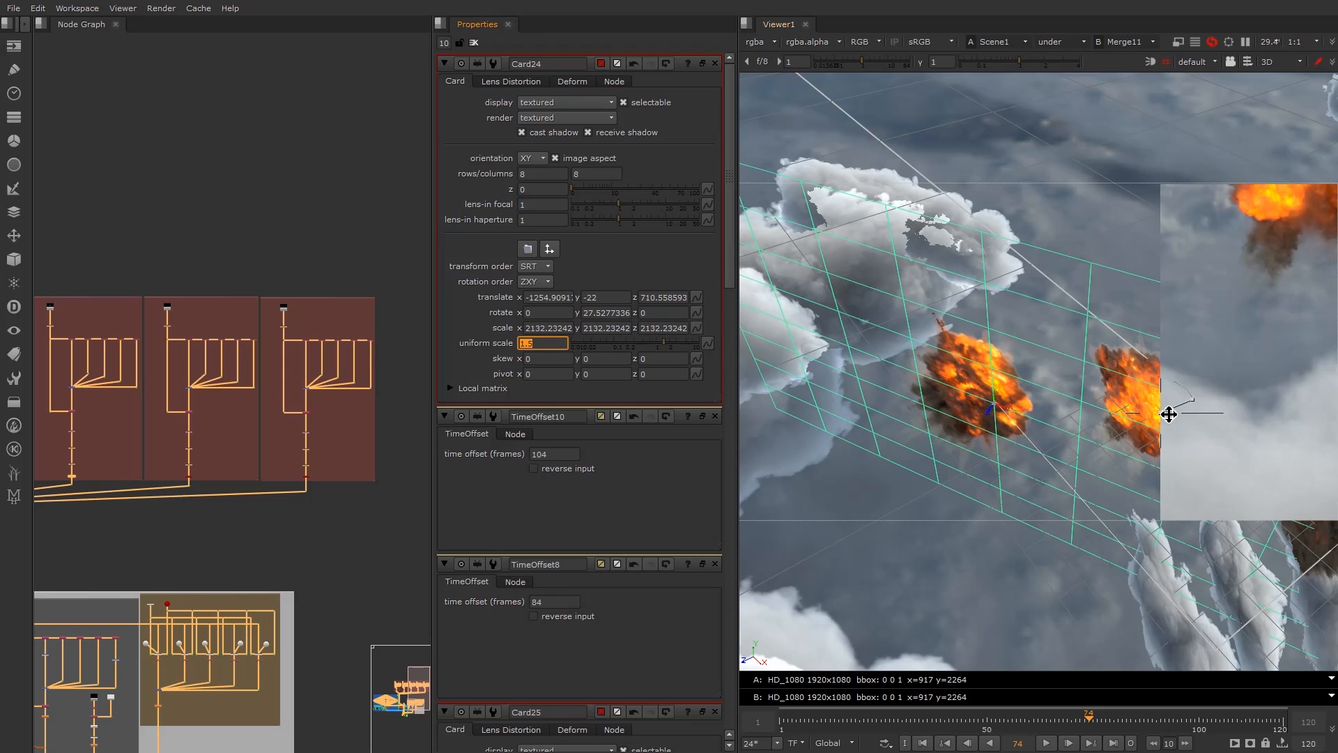
Wipe to the composite and scrub between frames 84 and 112 to examine the explosions' size and timing.
drag(1167, 412, 852, 417)
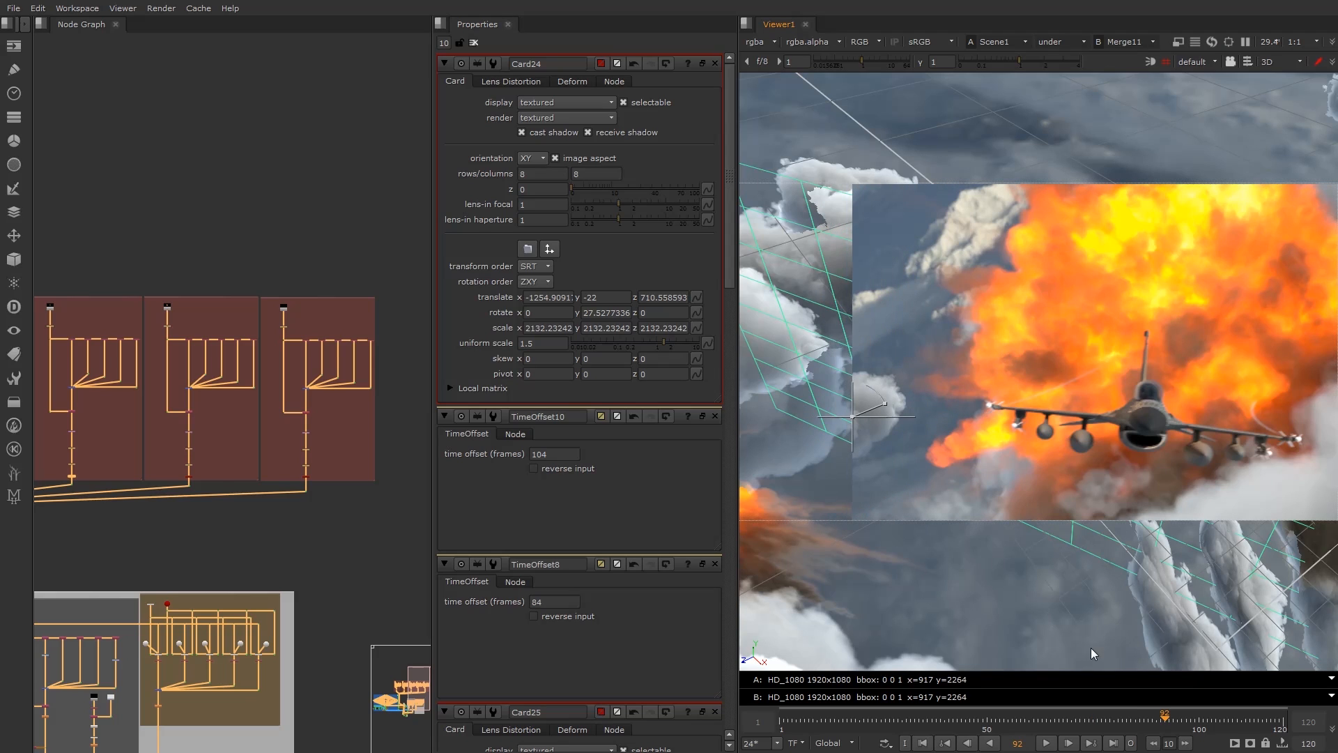
drag(1164, 722, 1131, 723)
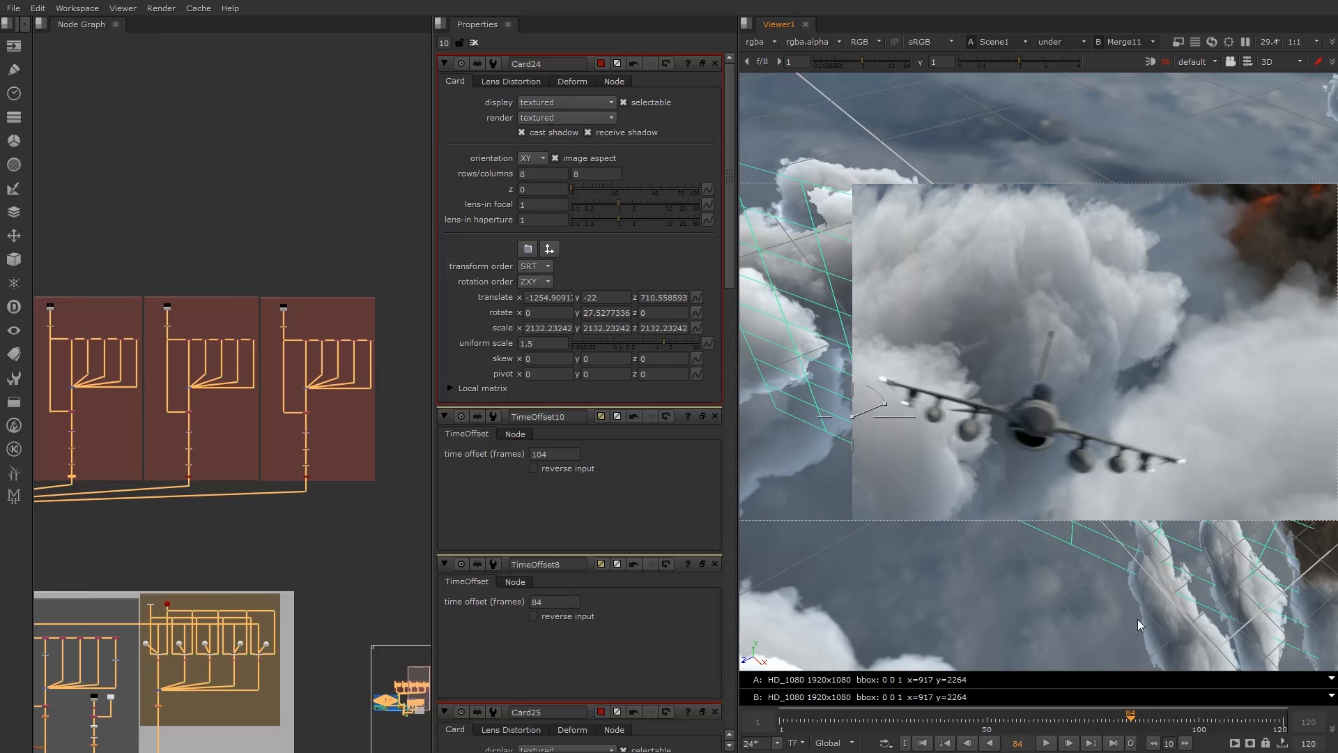
drag(1134, 711, 1144, 723)
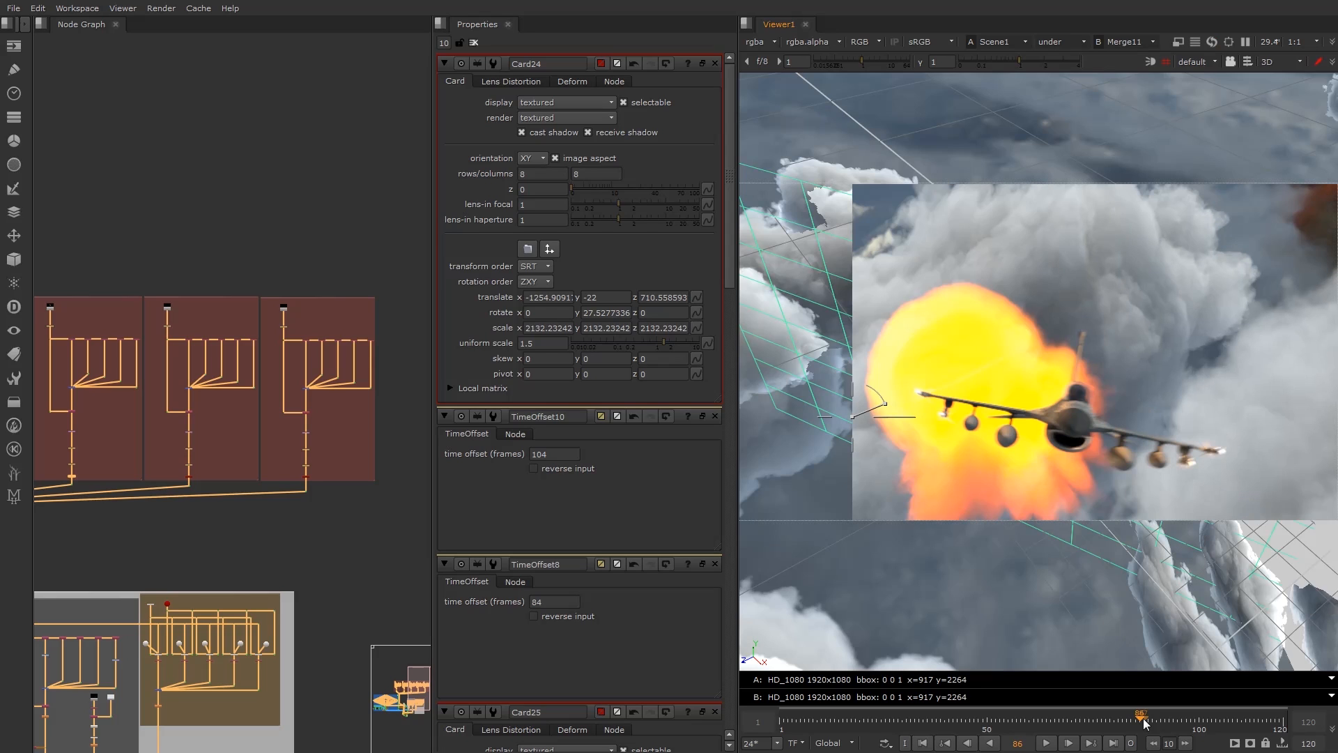
drag(1144, 722, 1207, 723)
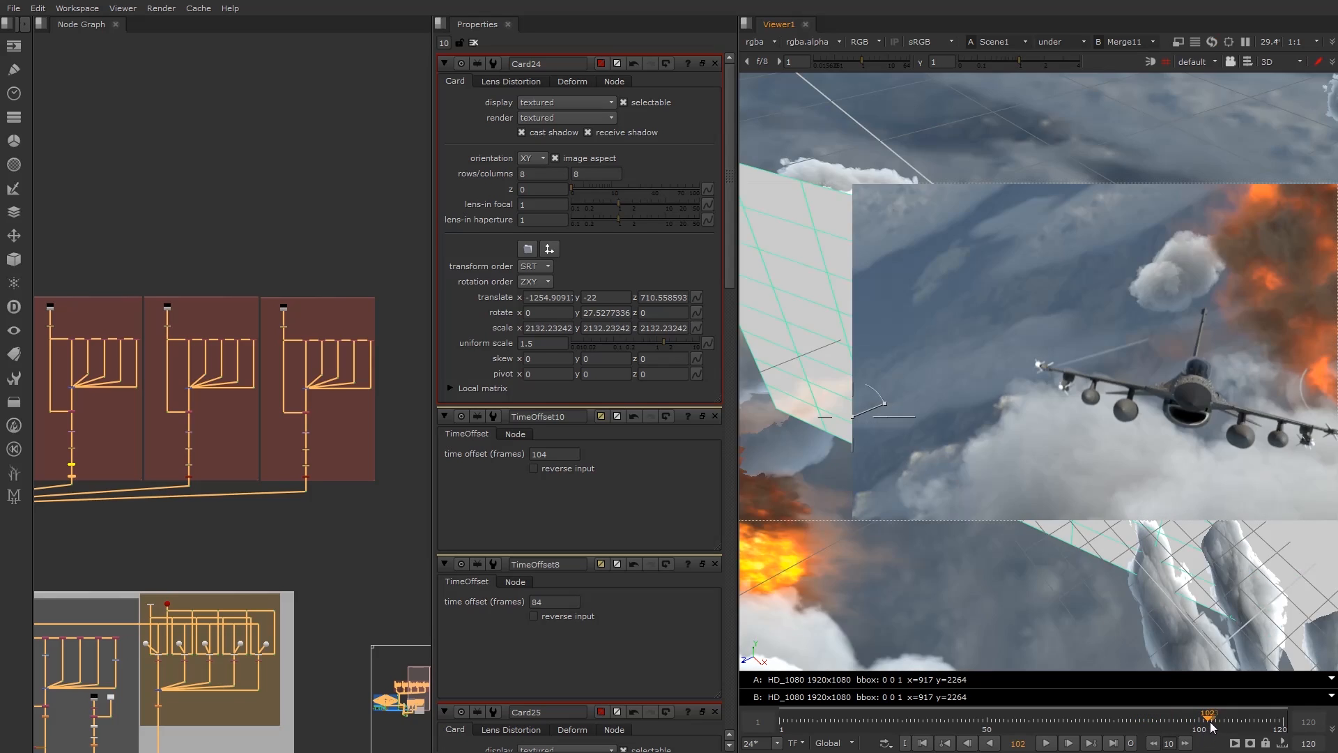
click(1237, 724)
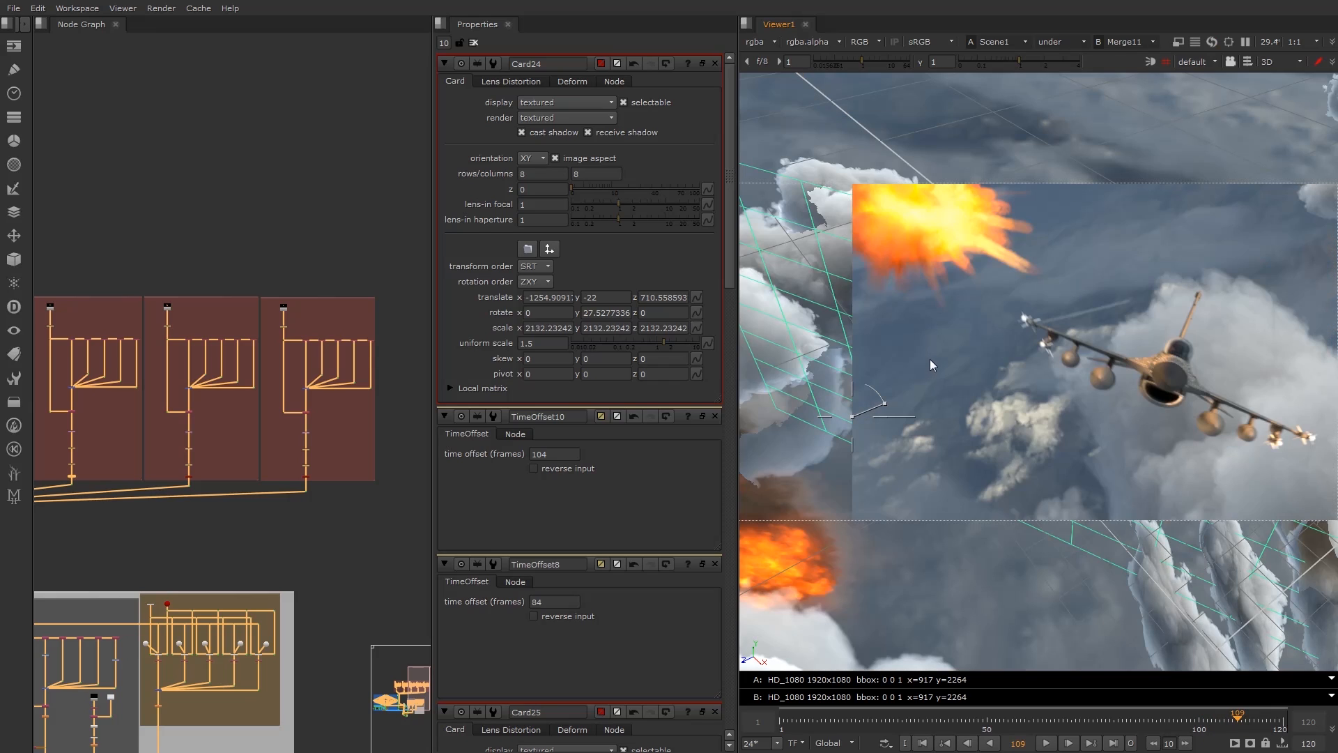
click(1251, 723)
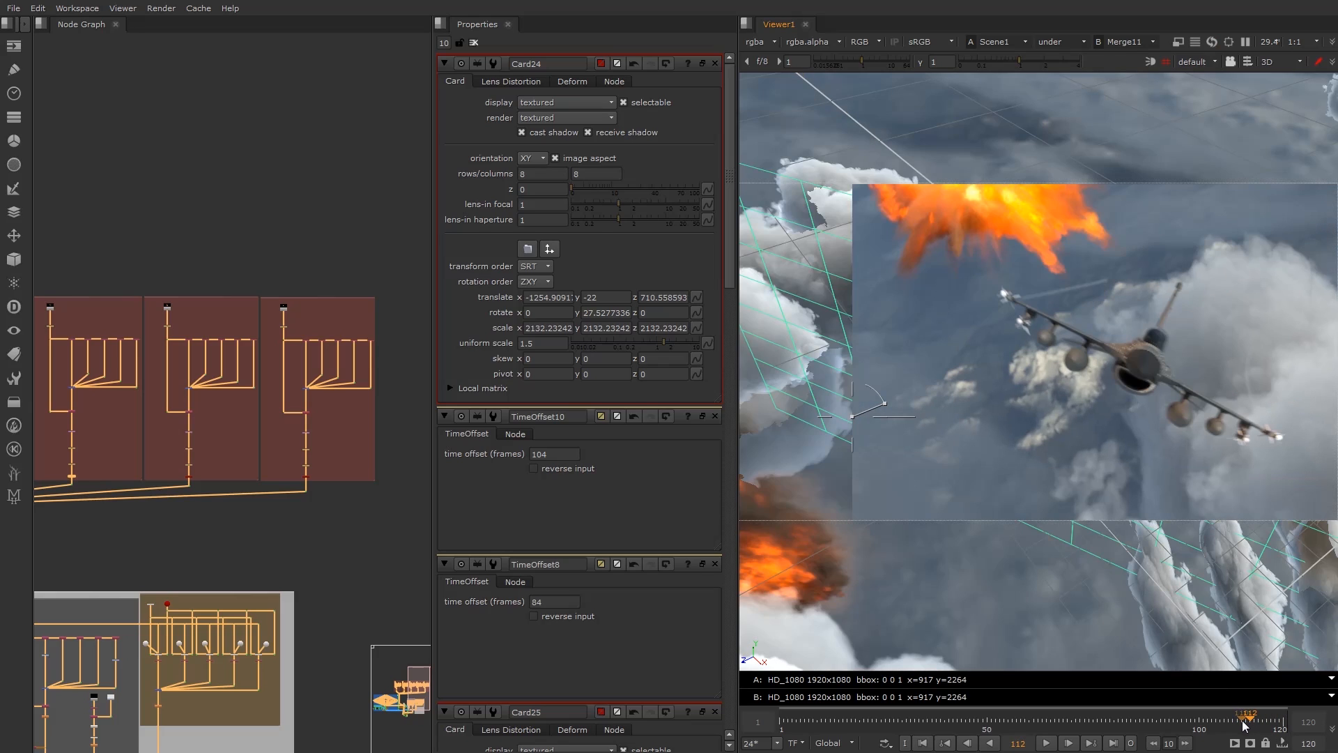
click(1243, 721)
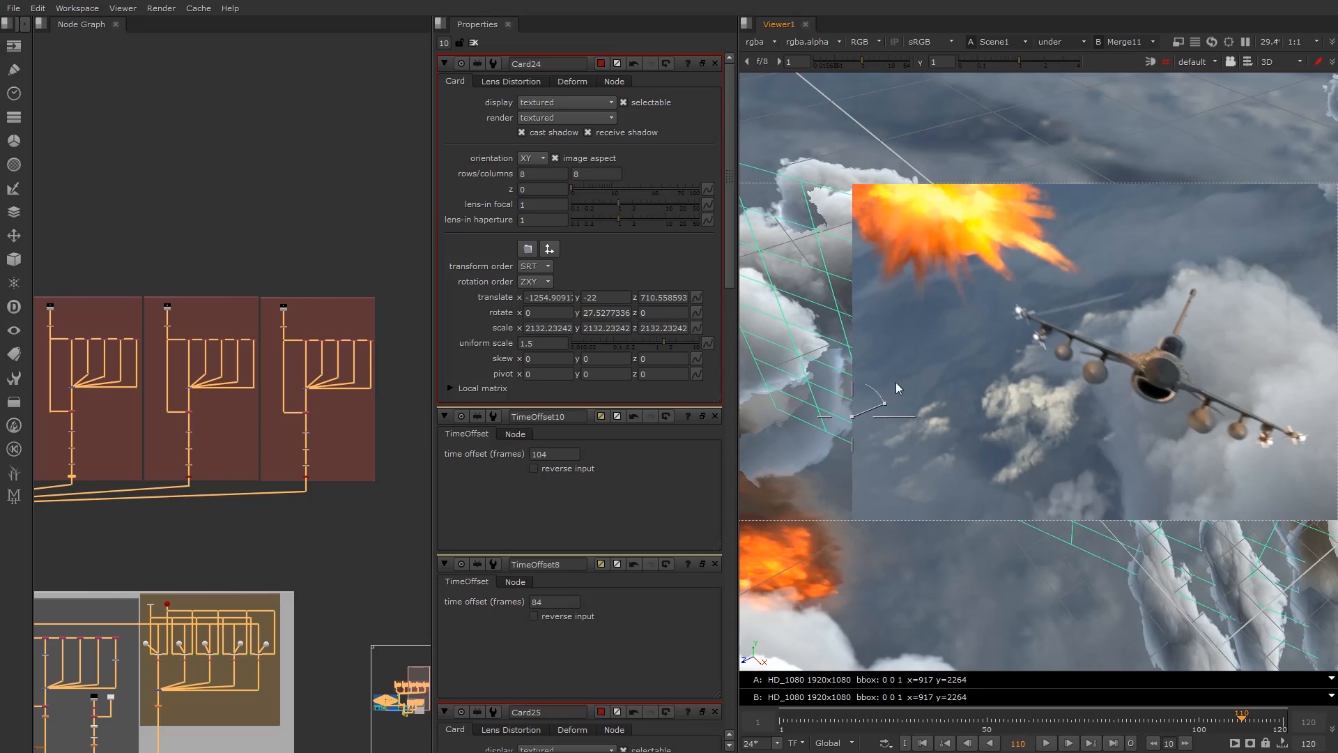
Wipe back to the 3D scene, select the fifth explosion's card and set its uniform scale to 3.5.
drag(851, 416, 1145, 421)
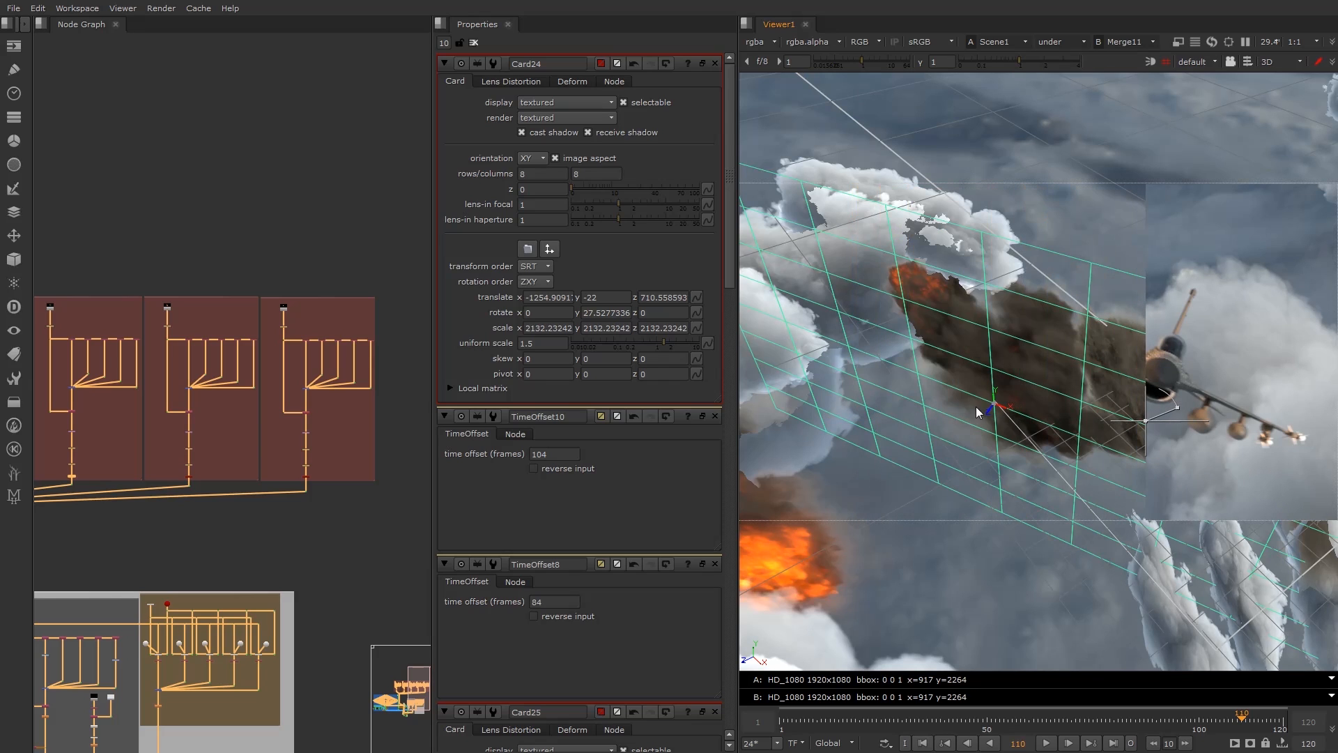
scroll(934, 403, down, 10)
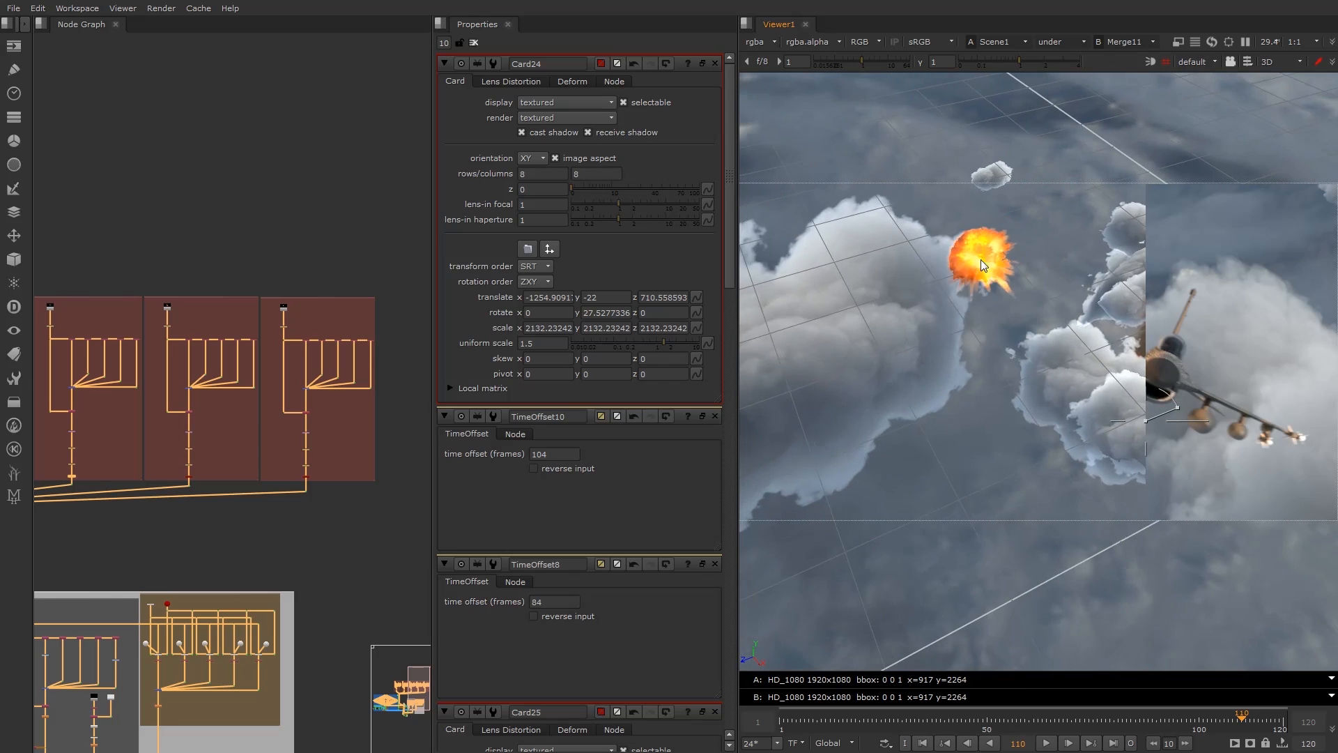
click(983, 254)
ctrl+drag(990, 244, 1128, 335)
click(982, 302)
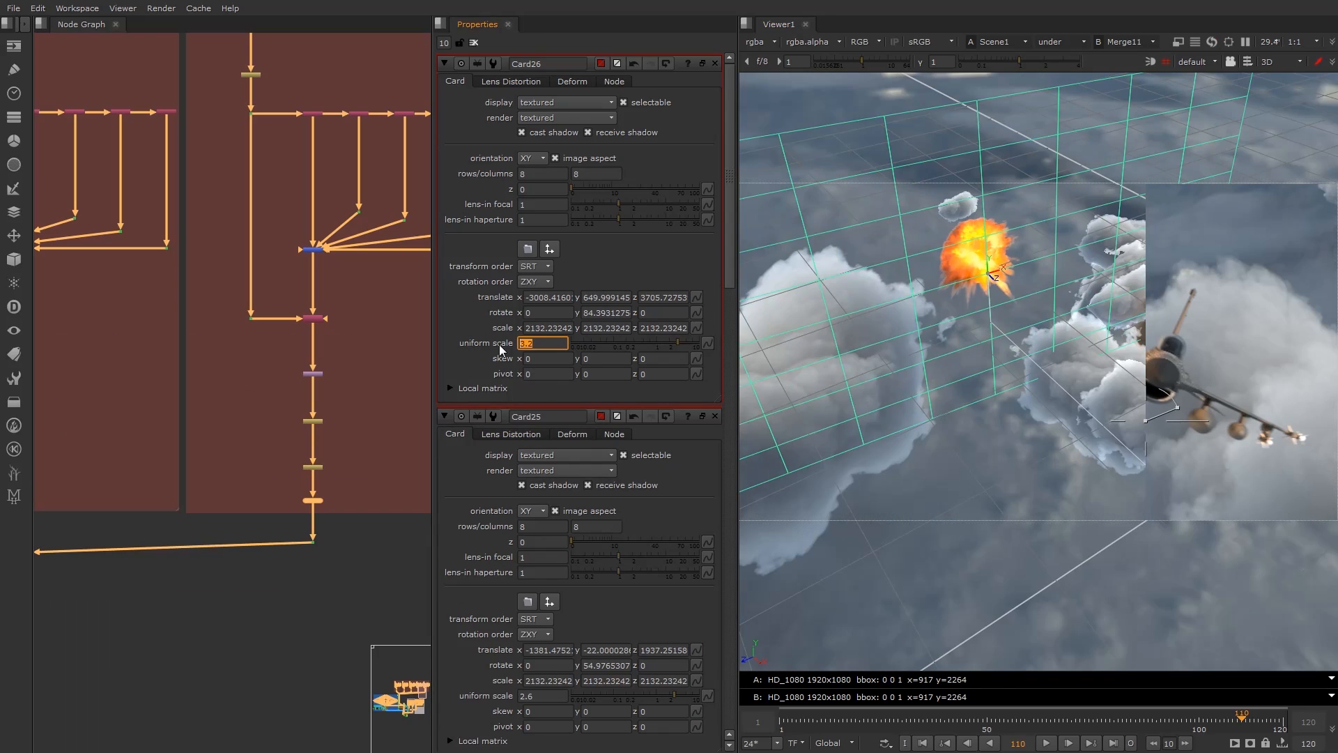
text(3.5)
key(Return)
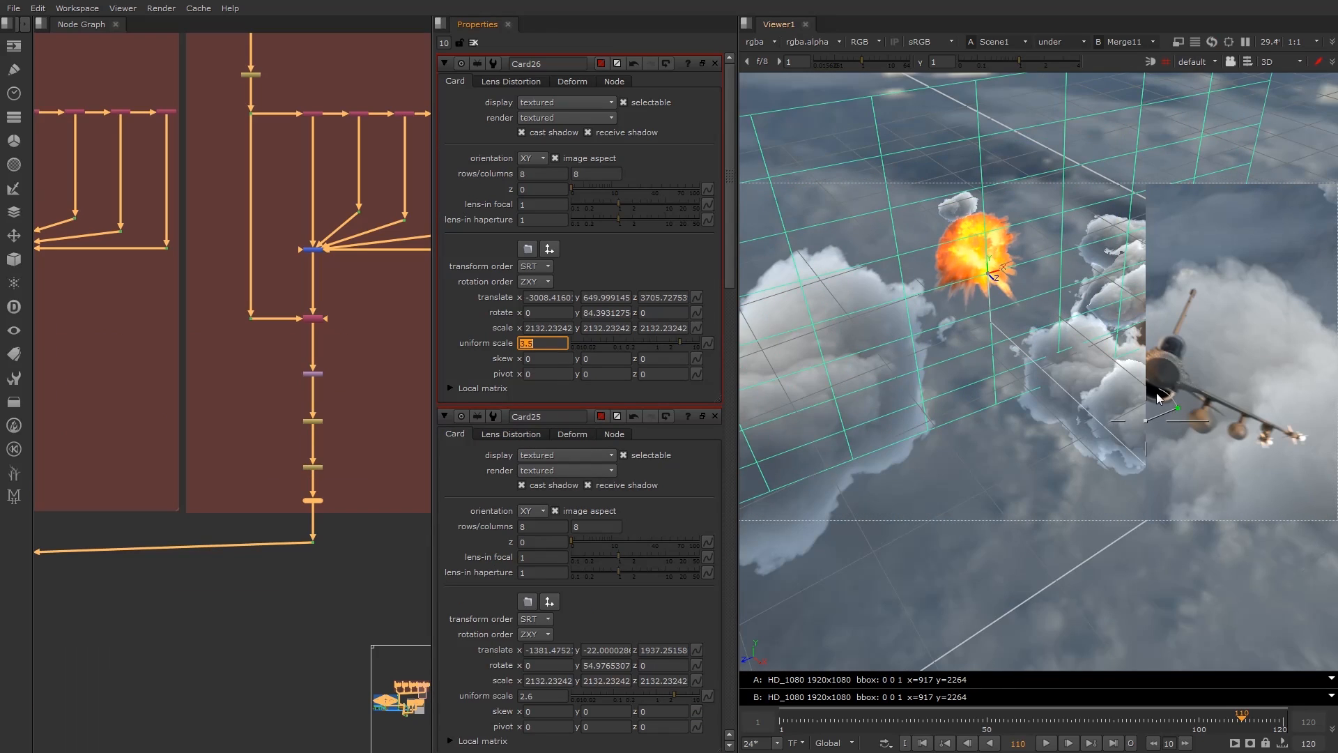
Wipe to the composite and set the fifth explosion card's uniform scale to 5, checking its size against the jet.
drag(1146, 420, 837, 402)
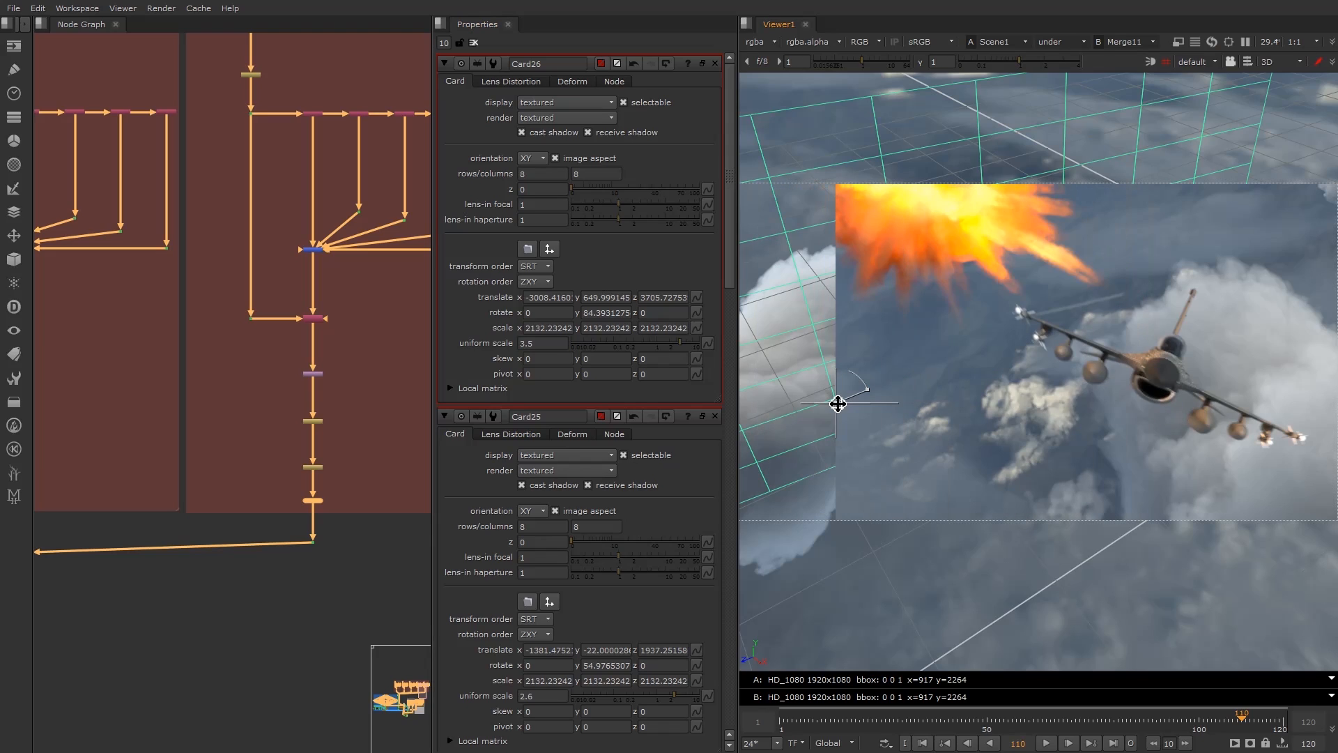
drag(537, 344, 480, 344)
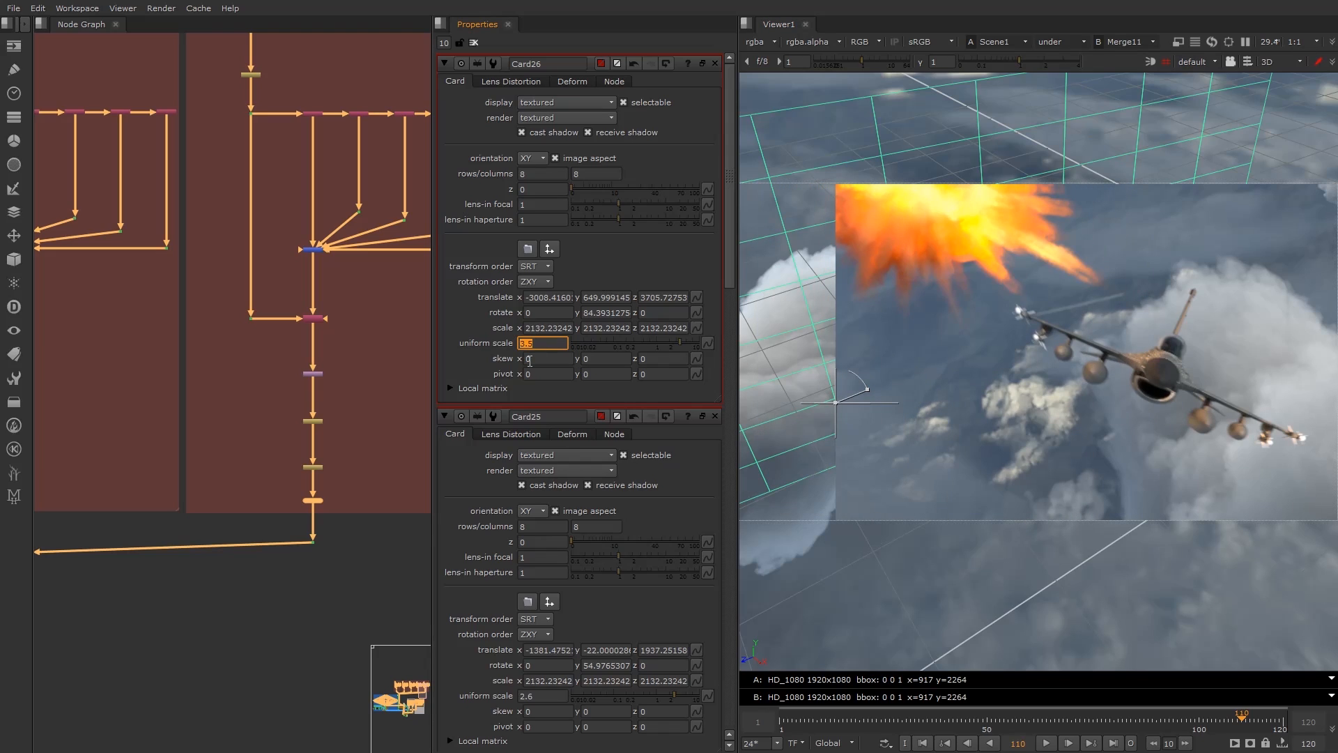
text(4)
key(Return)
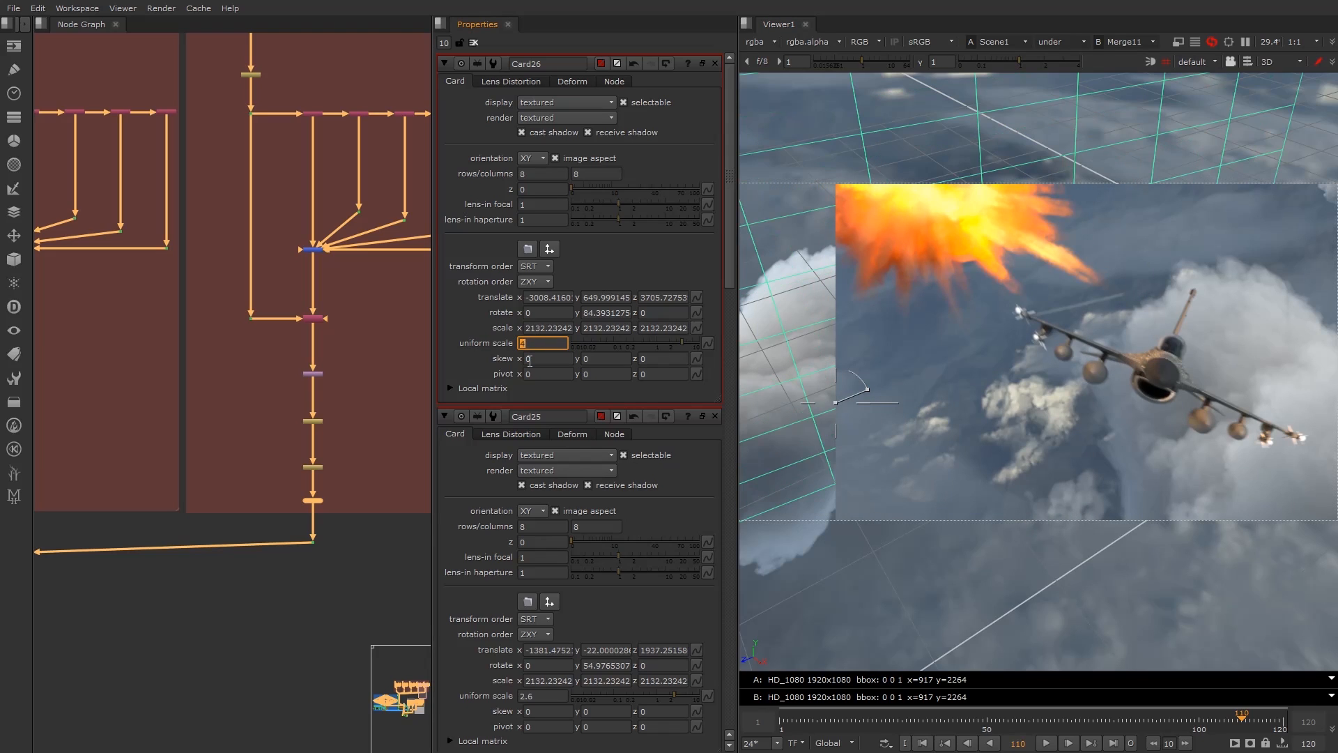
key(Return)
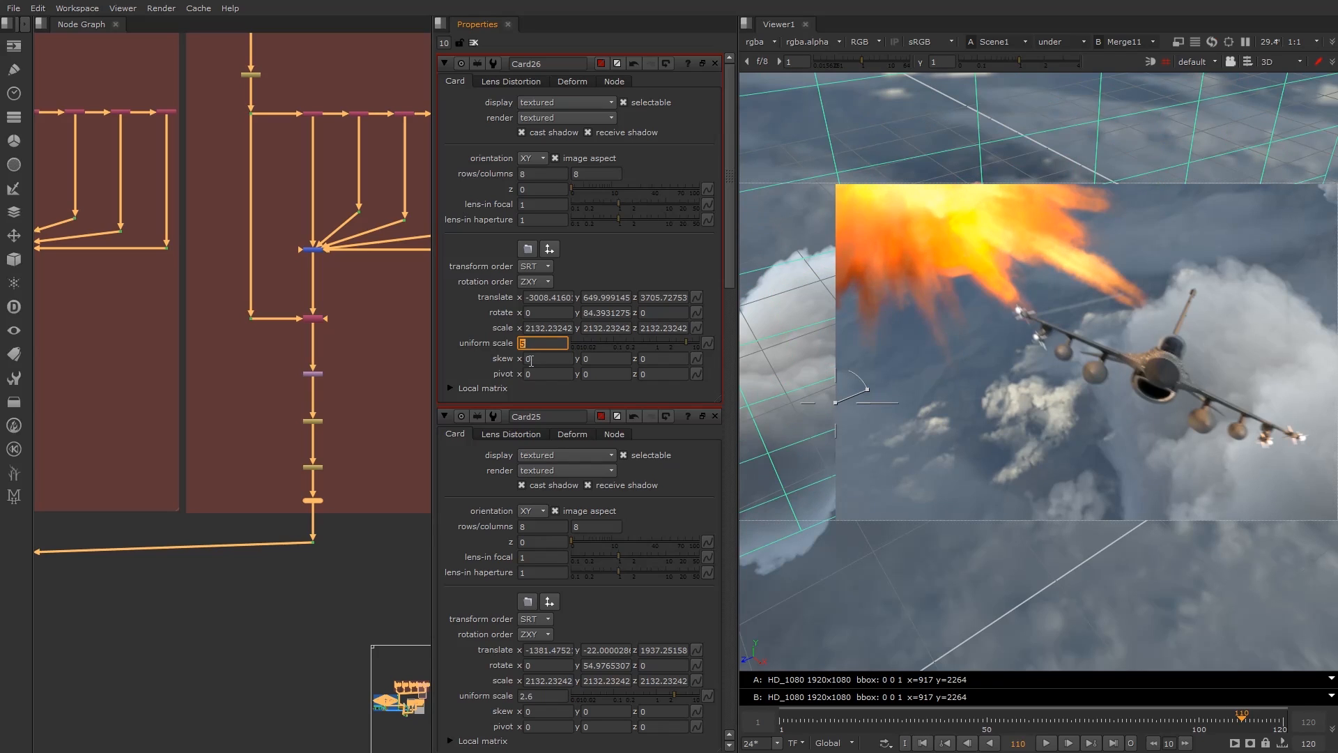
click(839, 405)
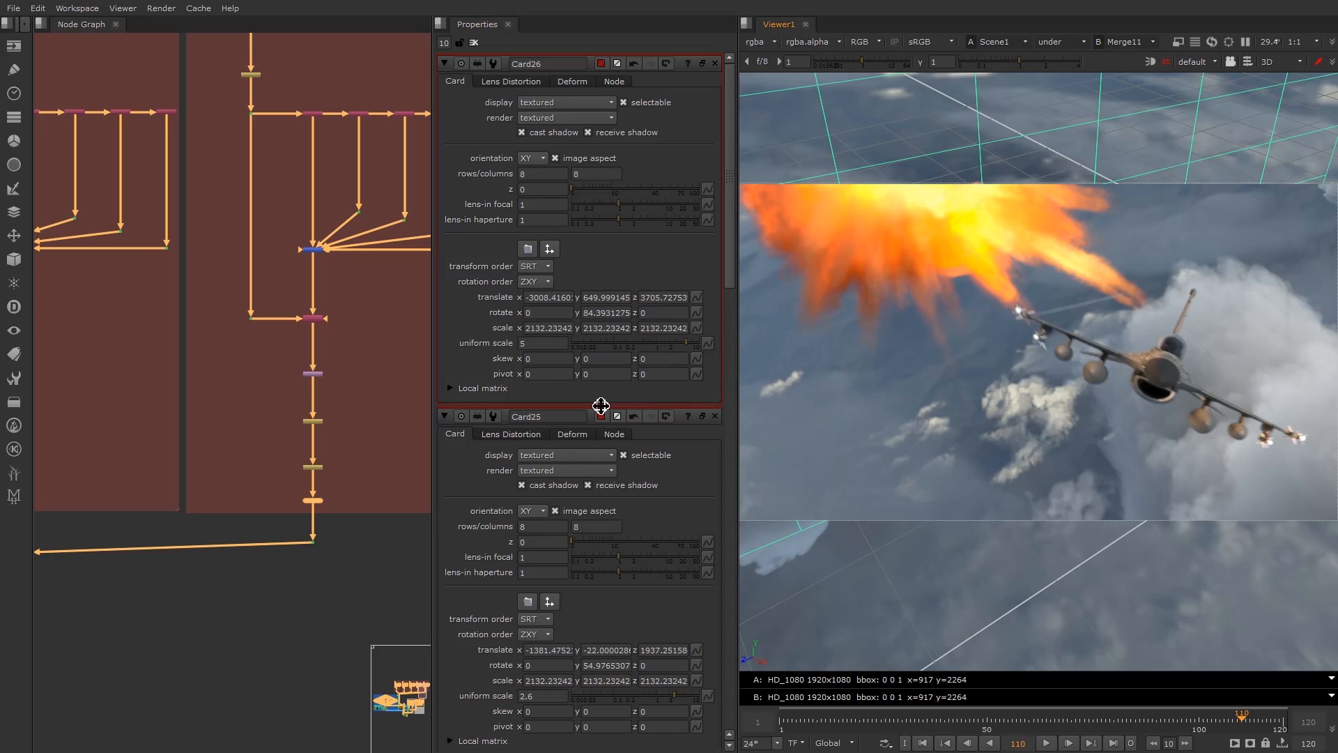
click(1255, 722)
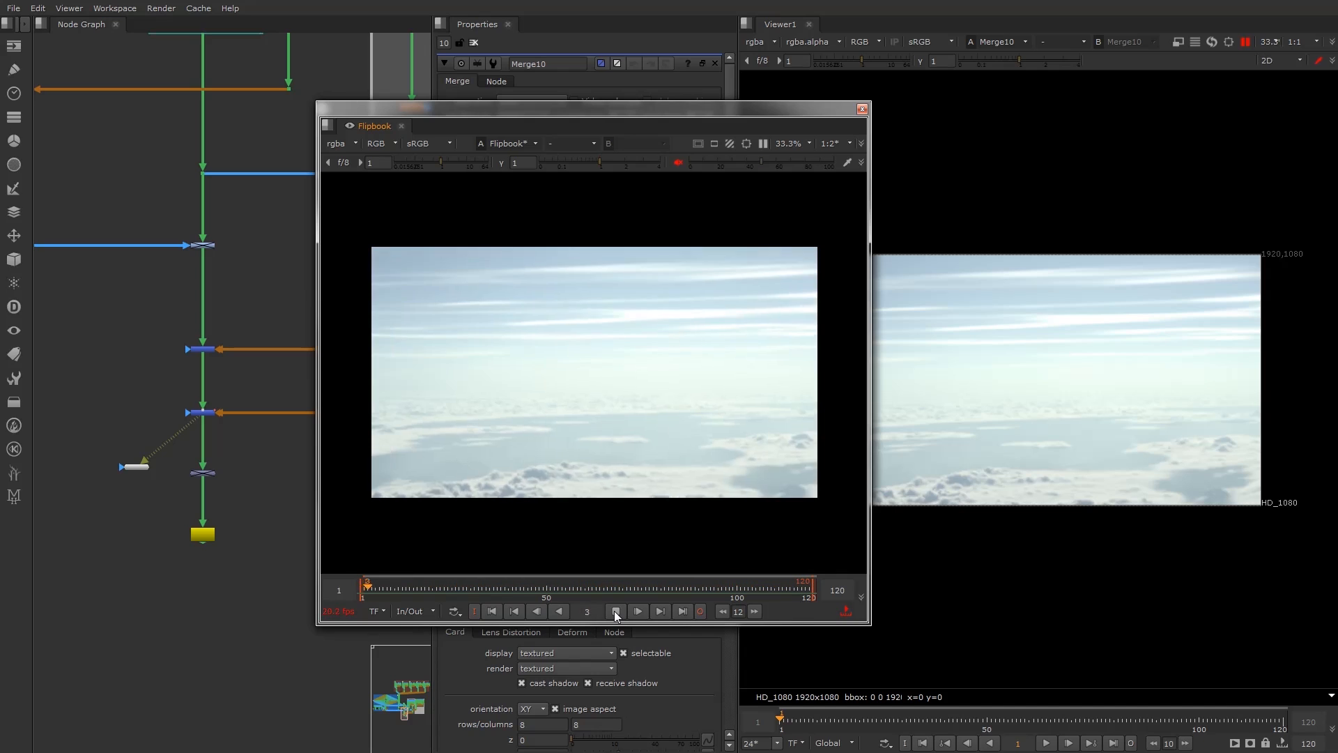
Stop and close the flipbook preview, and bring the DOME group's scanline render into view as a 3D scene.
click(615, 612)
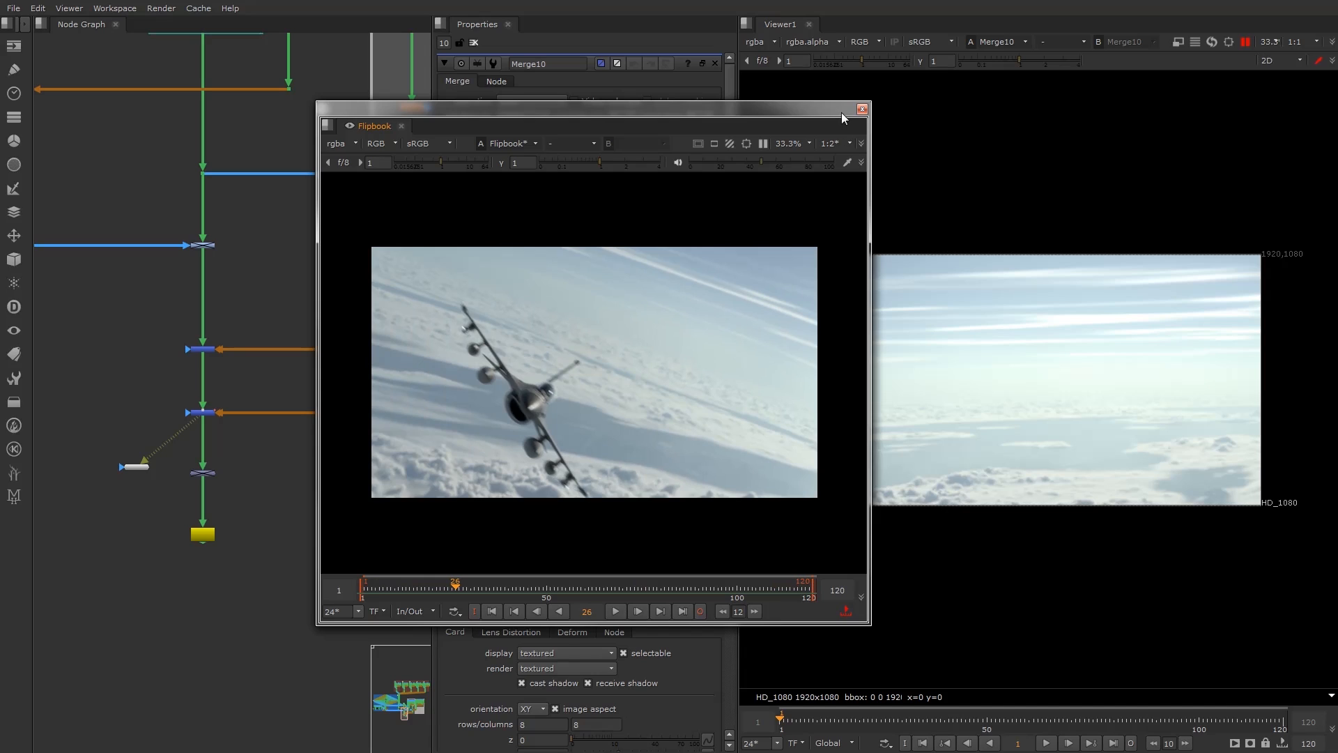
click(862, 109)
scroll(277, 397, down, 3)
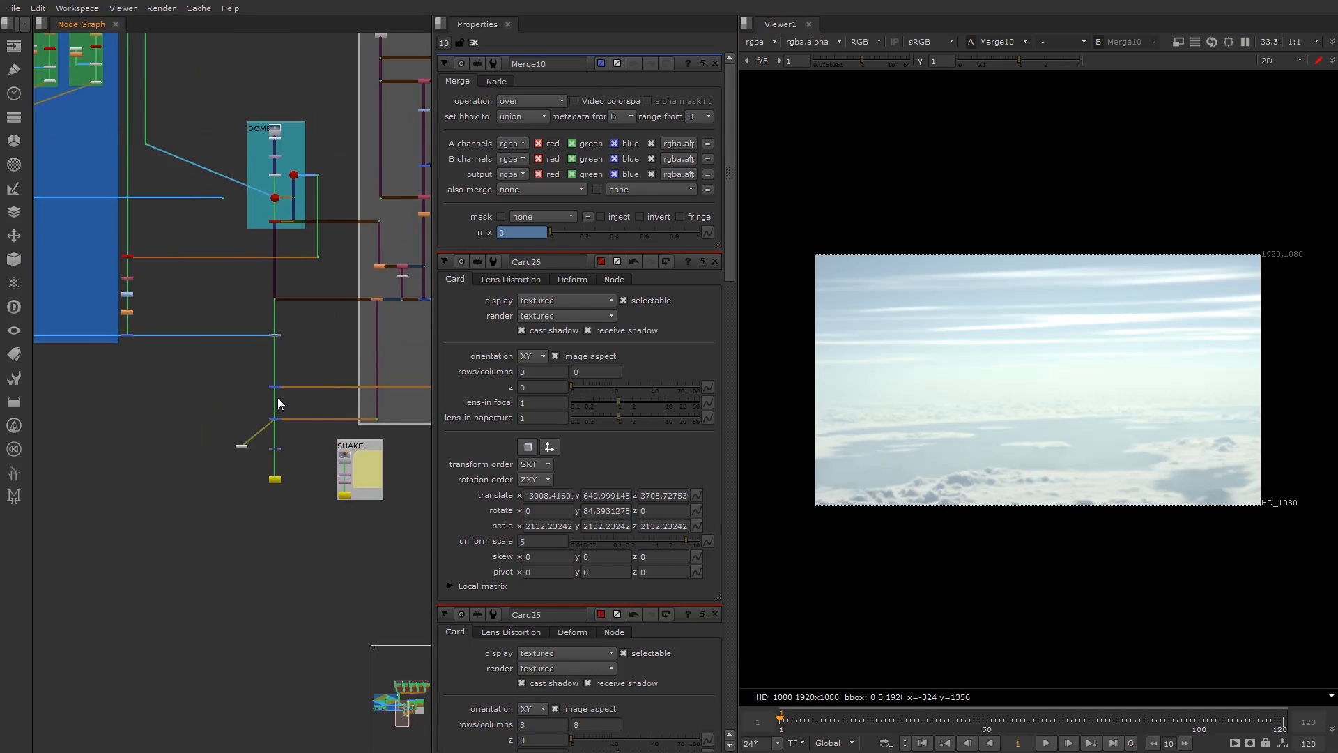
middle_drag(277, 397, 306, 528)
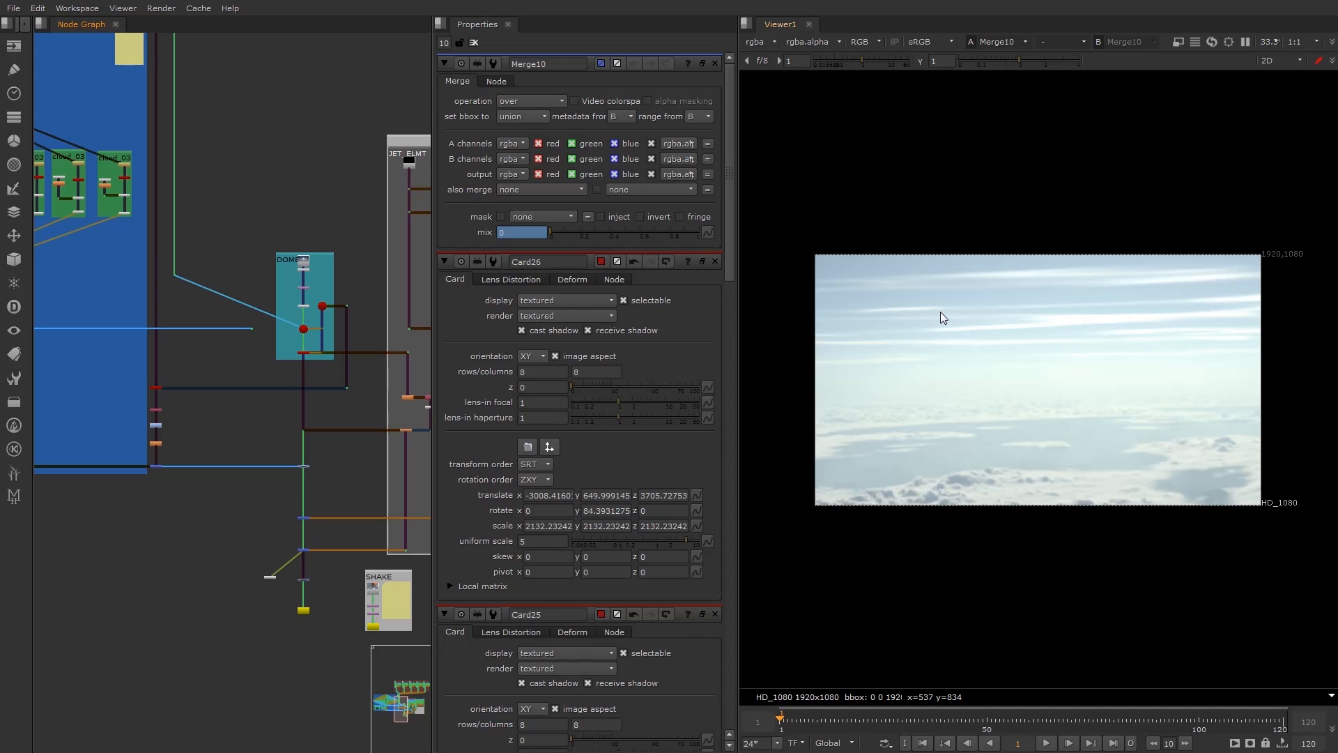
scroll(329, 173, up, 3)
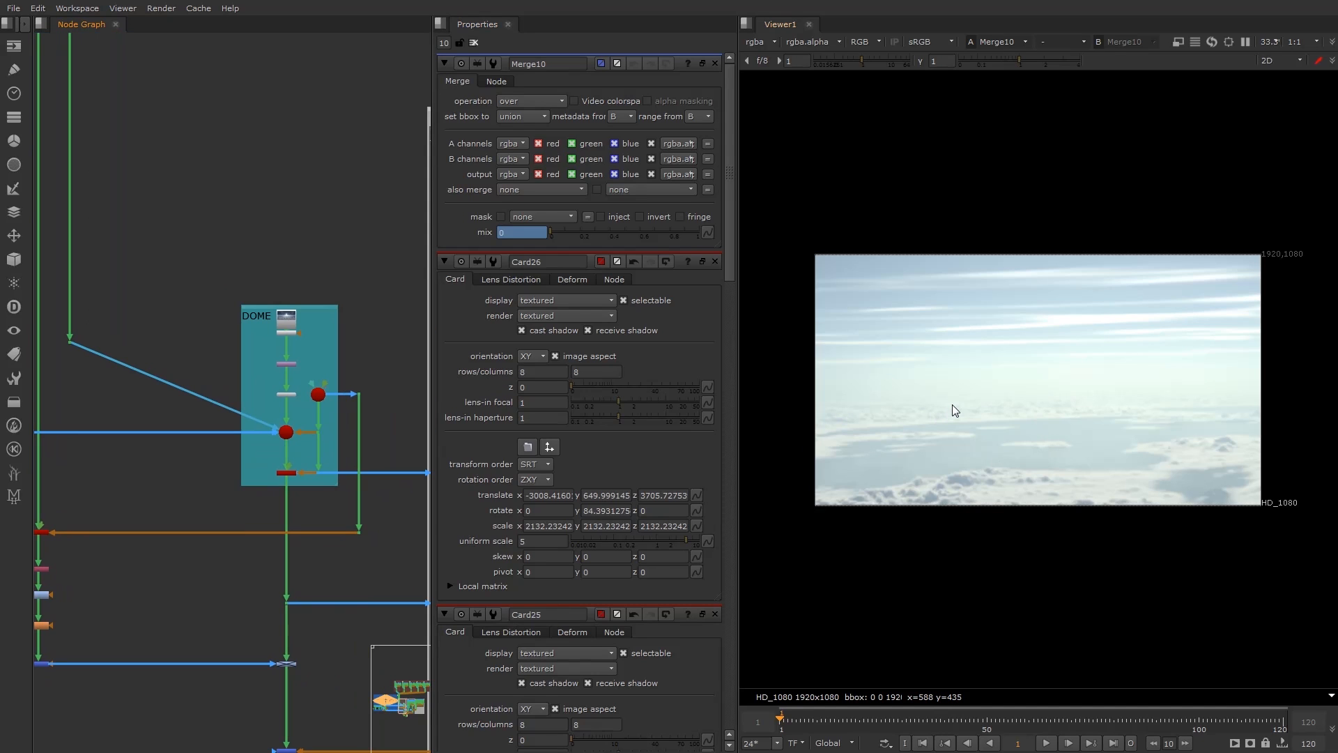
middle_drag(249, 444, 431, 432)
middle_drag(226, 421, 276, 415)
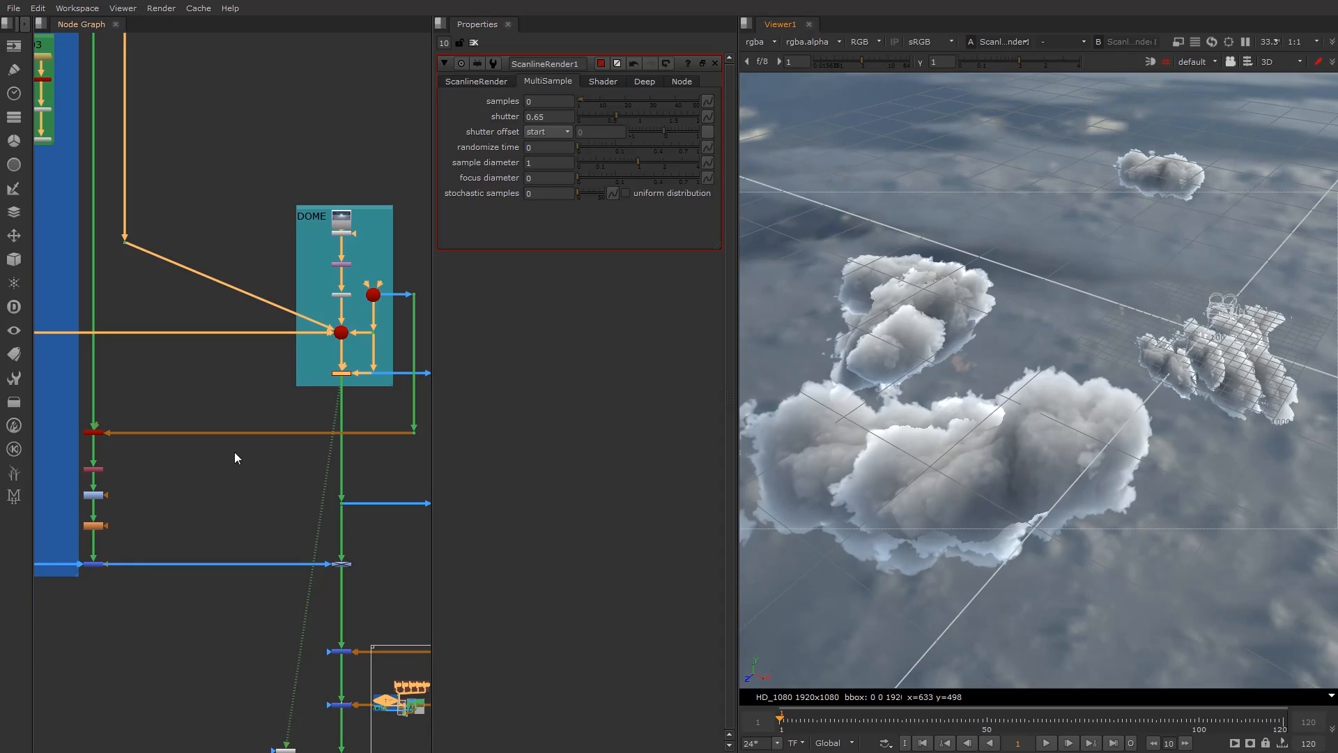
Examine the explosions and clouds in the 3D scene from several angles at frame 90.
scroll(235, 453, down, 1)
mouse_move(1035, 362)
ctrl+mouse_down()
mouse_move(1051, 366)
mouse_move(1035, 377)
ctrl+mouse_up()
drag(822, 724, 1156, 732)
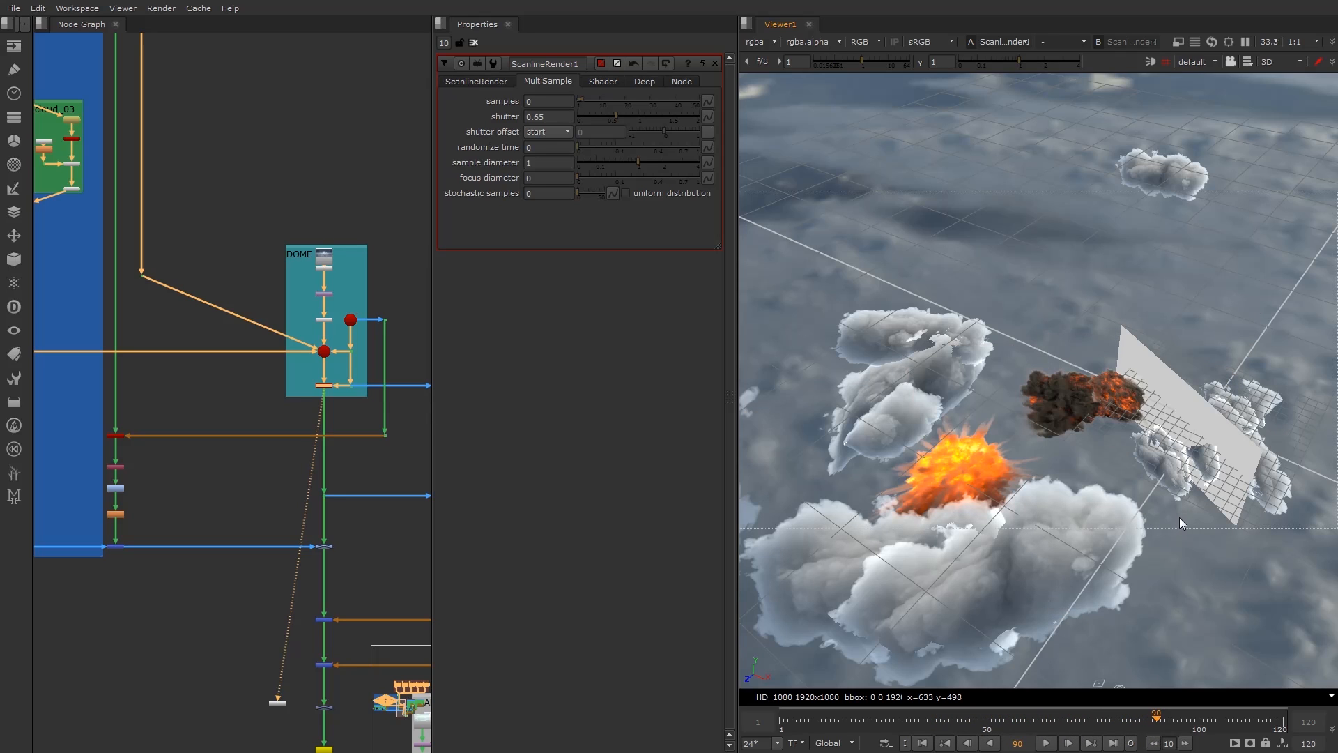
ctrl+drag(1179, 517, 1168, 502)
ctrl+drag(1007, 372, 1024, 371)
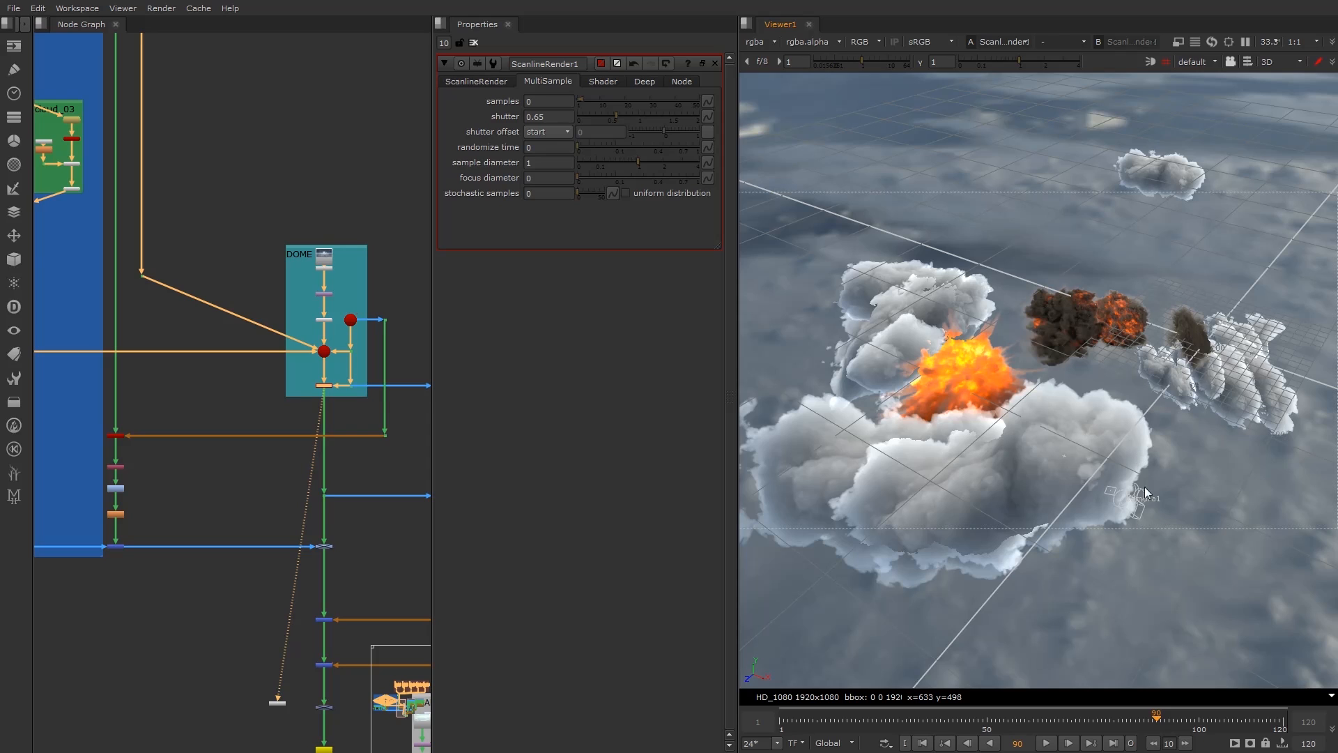
ctrl+drag(1065, 502, 1046, 450)
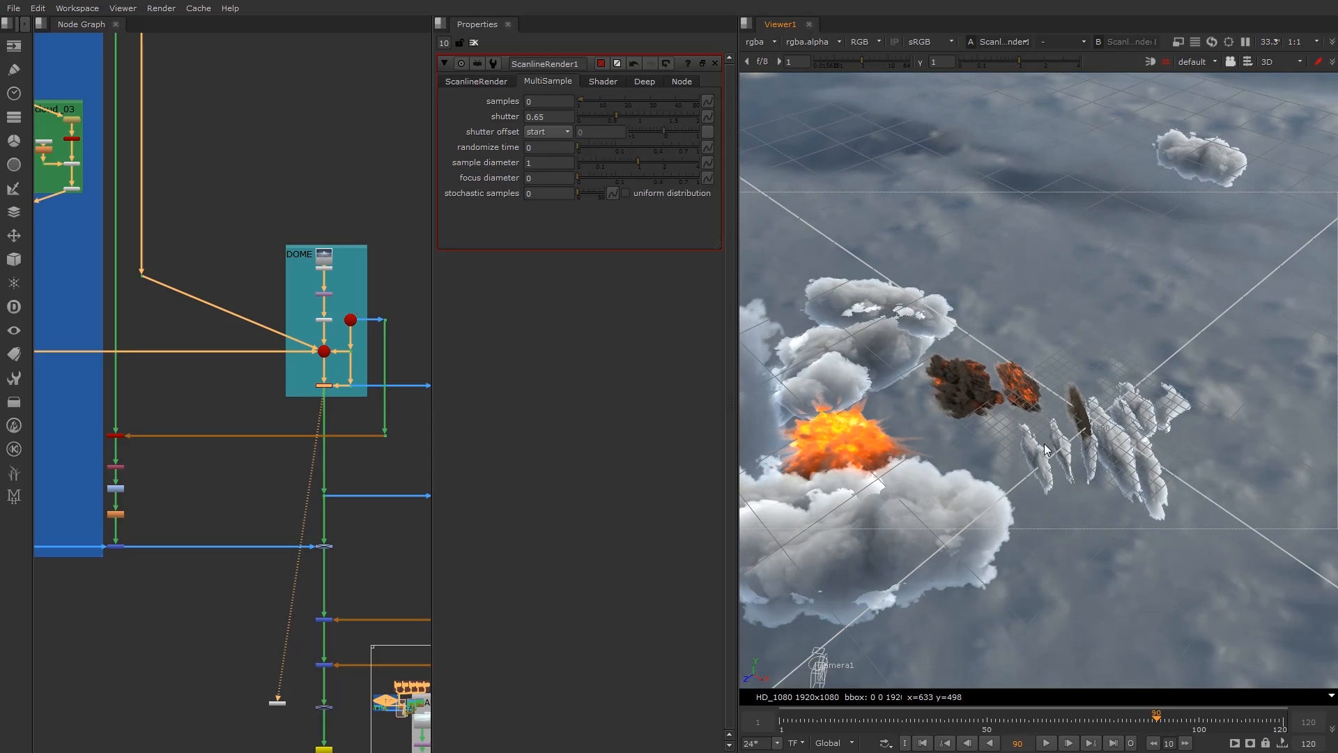
click(1082, 401)
click(987, 374)
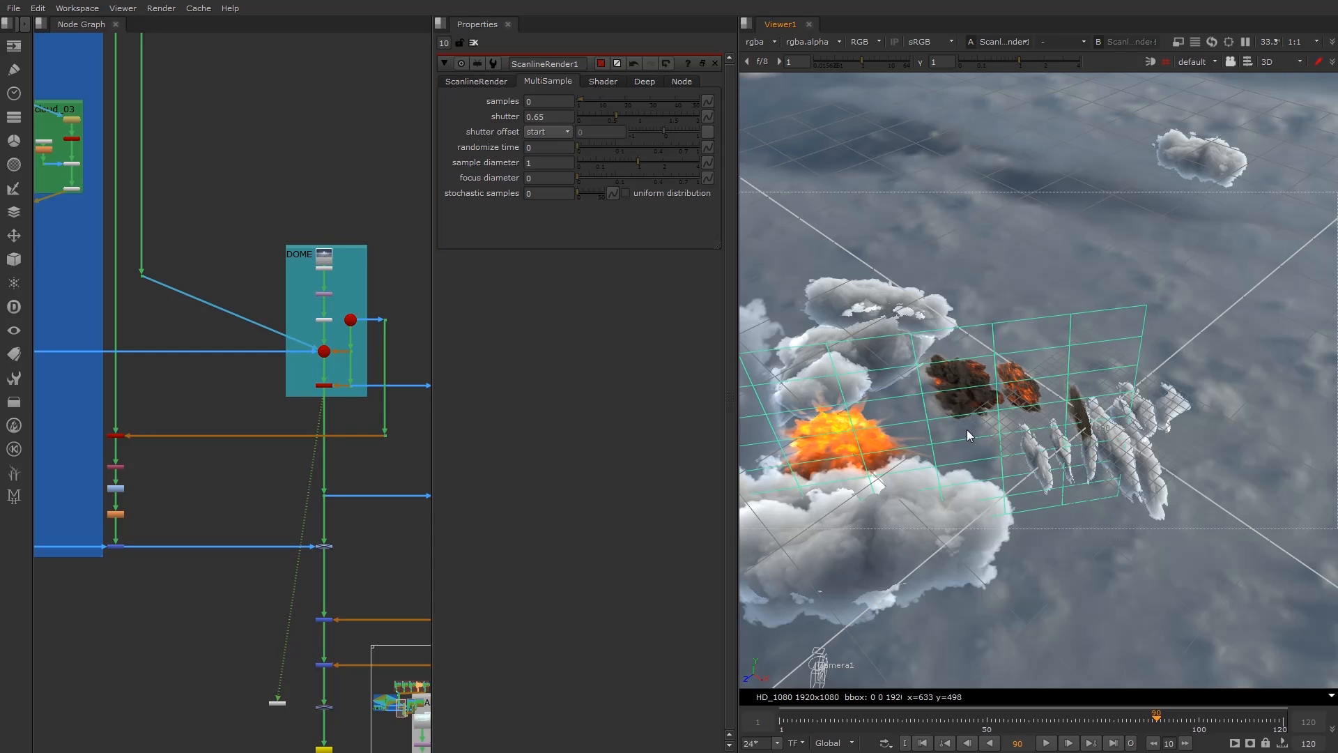
mouse_move(967, 430)
ctrl+mouse_down()
mouse_move(993, 417)
mouse_move(942, 425)
ctrl+mouse_up()
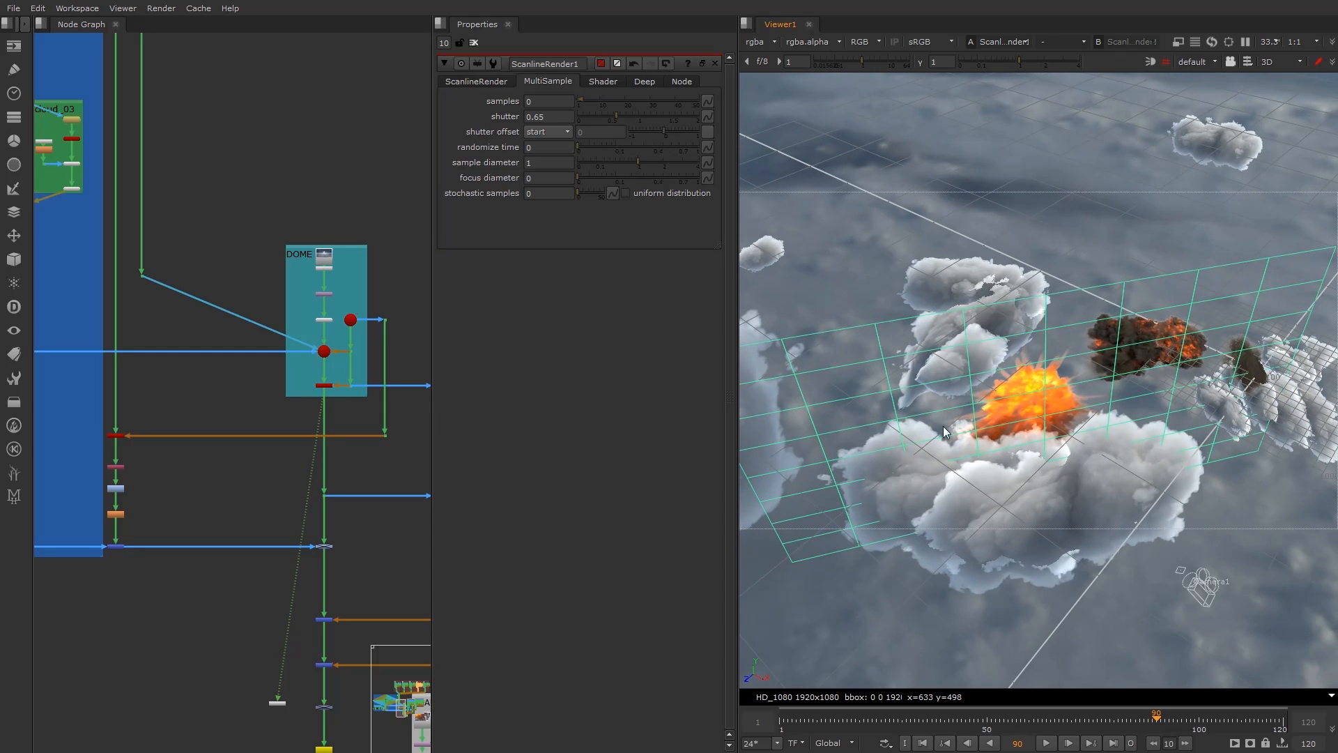
Locate the Interactive Lighting : Clouds group in the node graph and examine the explosions in the 3D scene at frame 110.
scroll(280, 420, down, 3)
scroll(160, 423, up, 8)
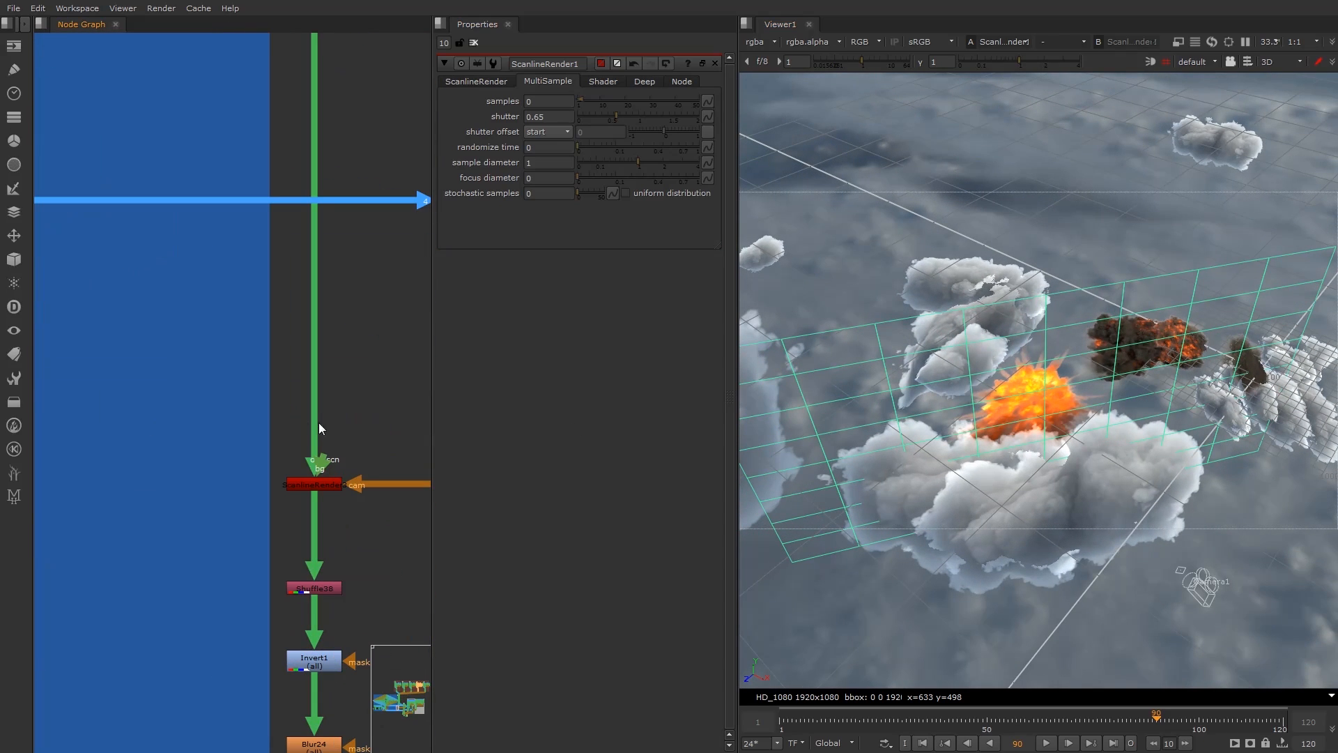
scroll(163, 424, down, 4)
scroll(173, 428, up, 6)
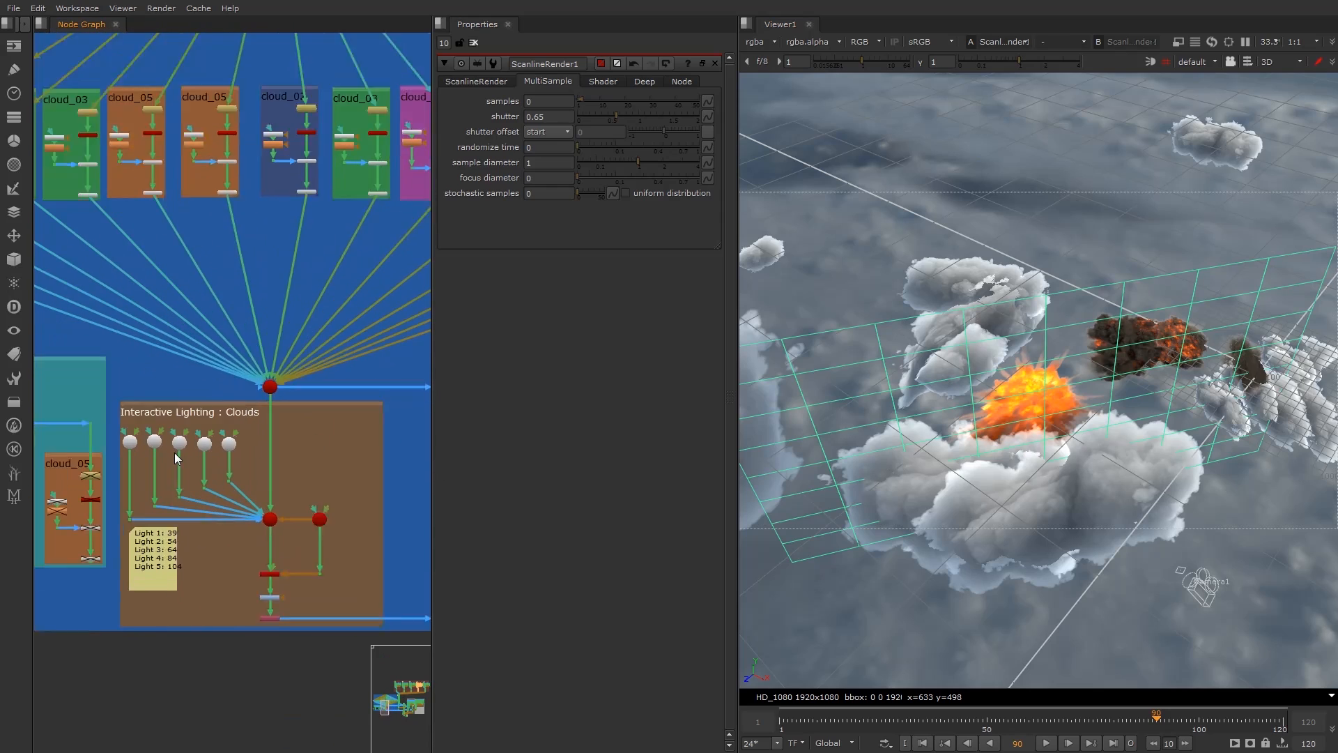
middle_drag(276, 432, 299, 390)
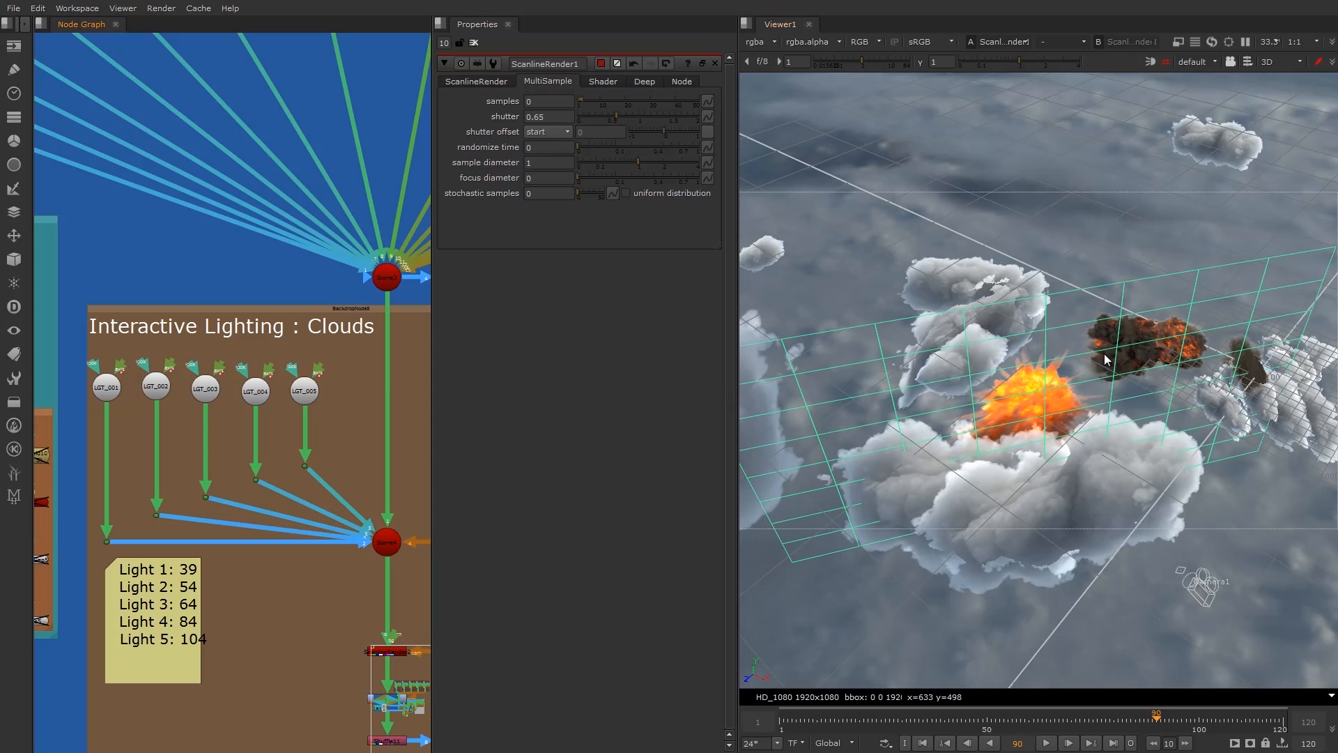
scroll(1051, 450, down, 3)
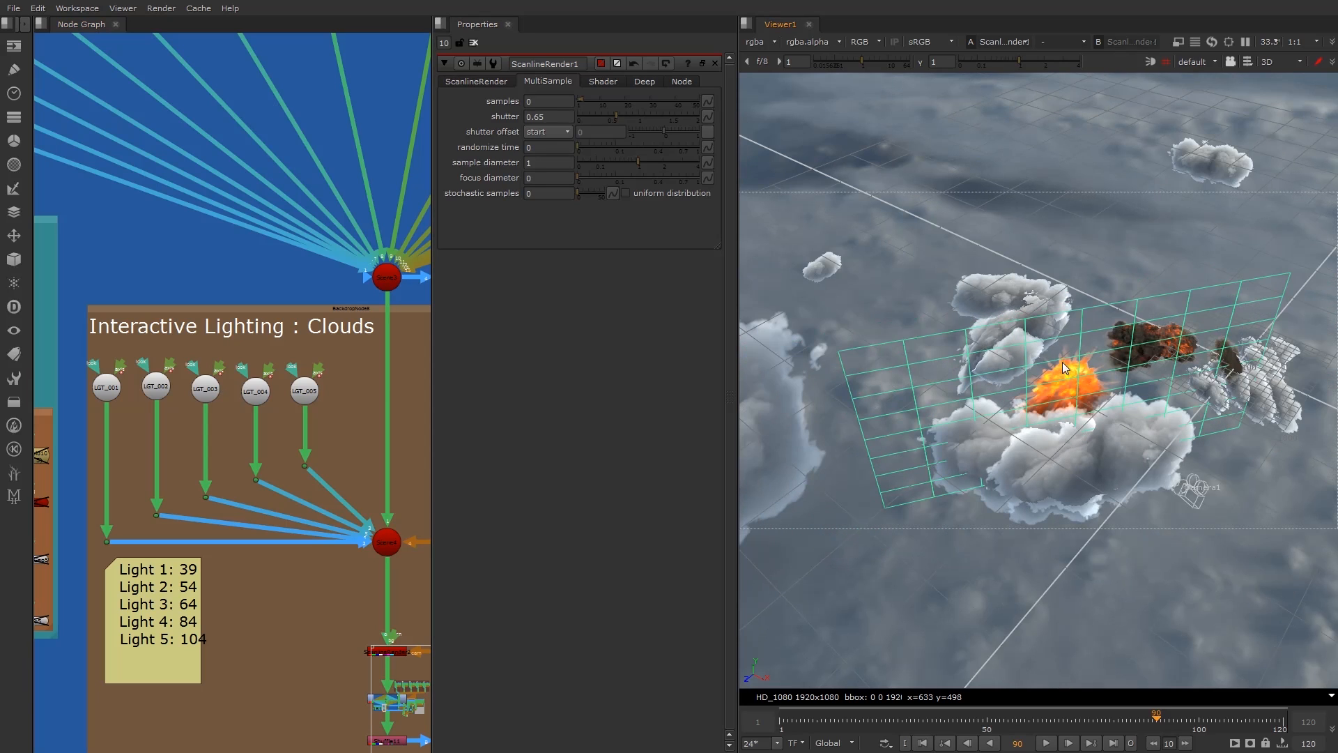
ctrl+drag(1170, 558, 1113, 566)
drag(1165, 718, 1244, 723)
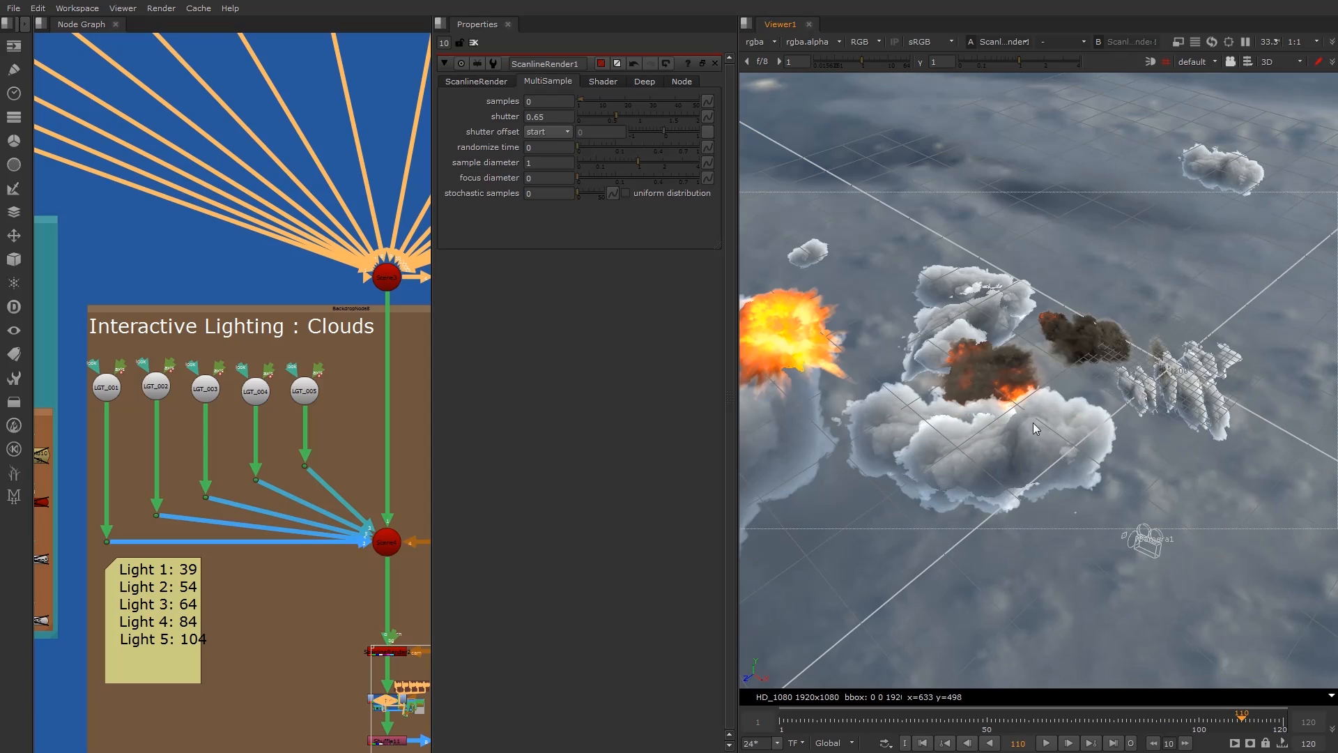
Display Scene4 of the Interactive Lighting : Clouds group in the viewer to show its five lights.
scroll(269, 449, down, 1)
middle_drag(332, 458, 303, 400)
scroll(269, 449, up, 1)
scroll(247, 416, down, 1)
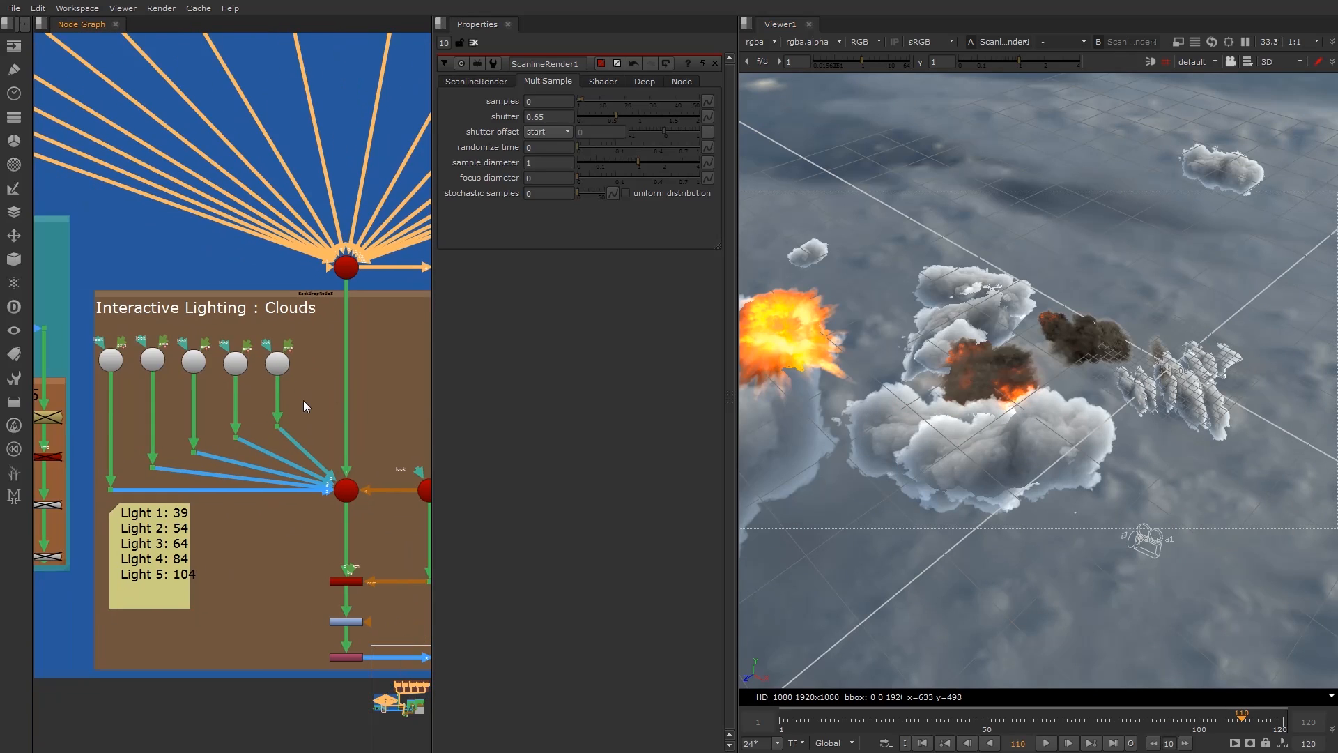
click(281, 367)
middle_drag(353, 506, 278, 447)
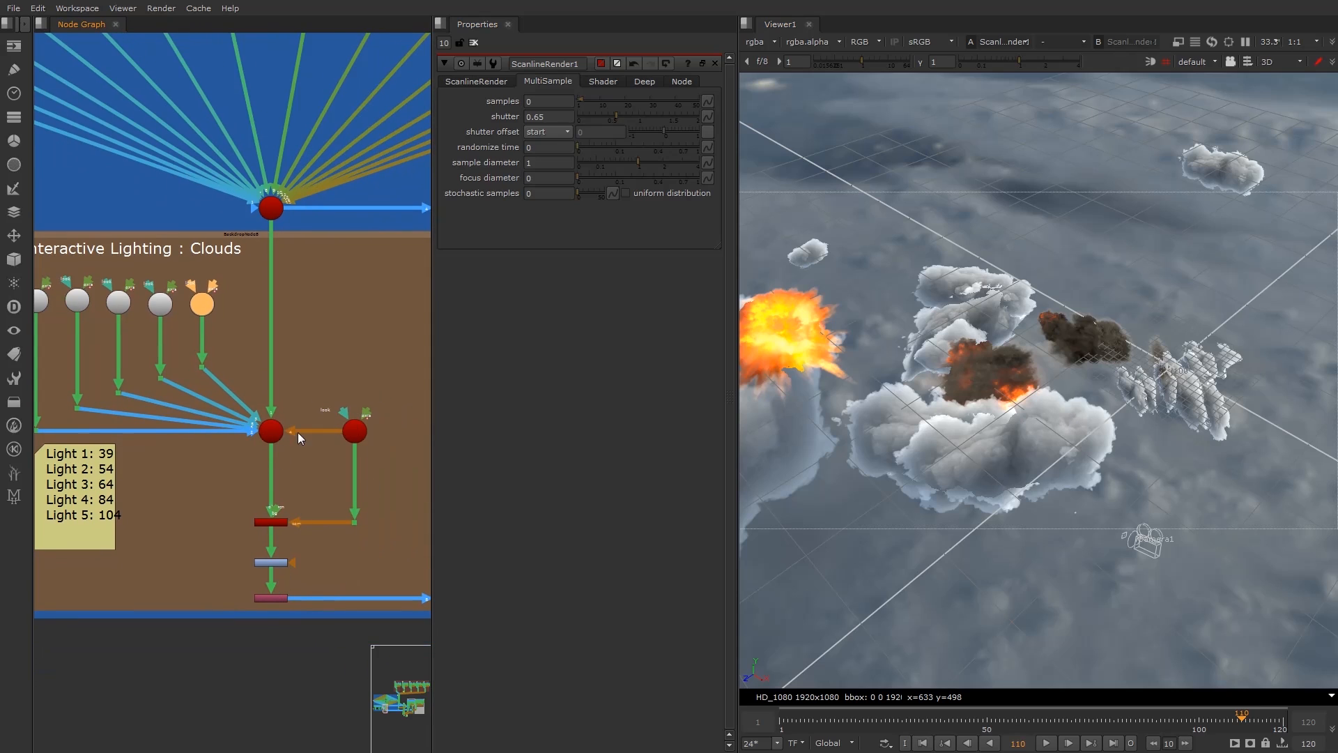
click(273, 432)
key(1)
click(304, 340)
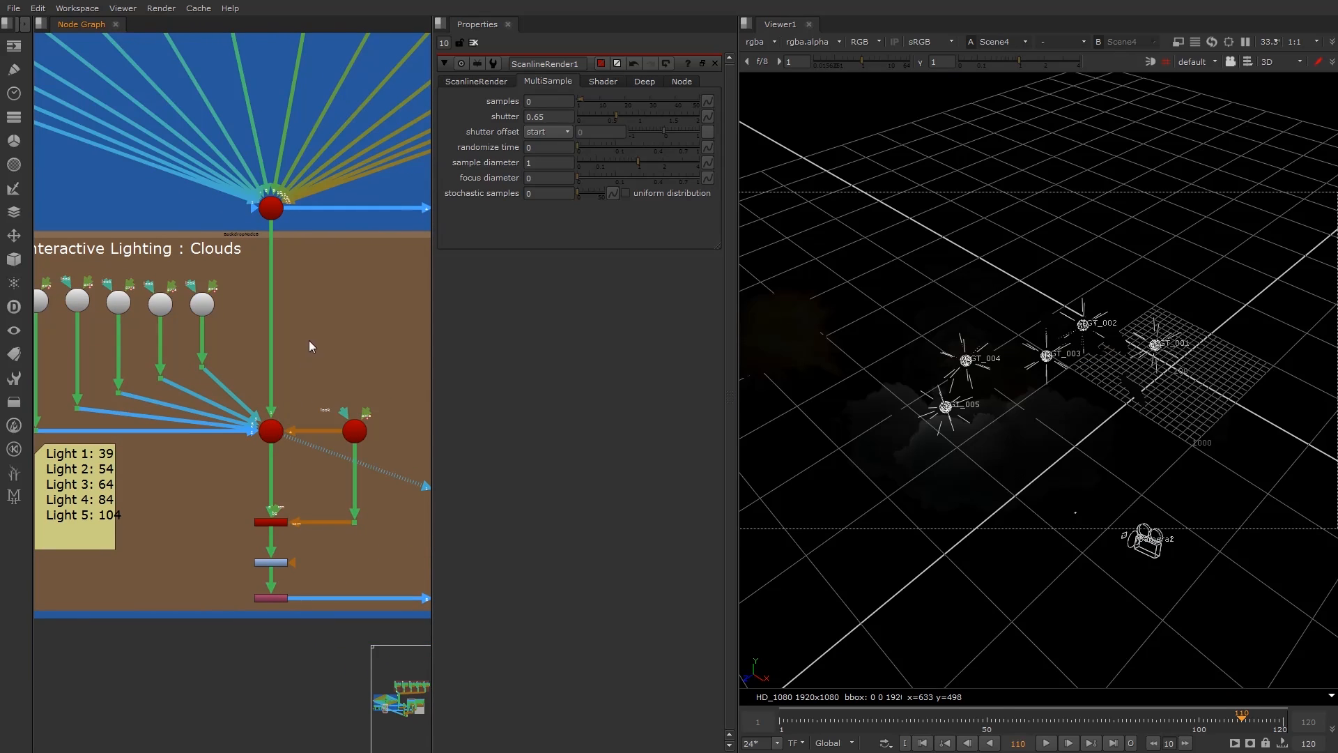
Examine the positions of the five lights in Scene4 and play the timeline to watch their timing.
ctrl+drag(1195, 388, 1199, 421)
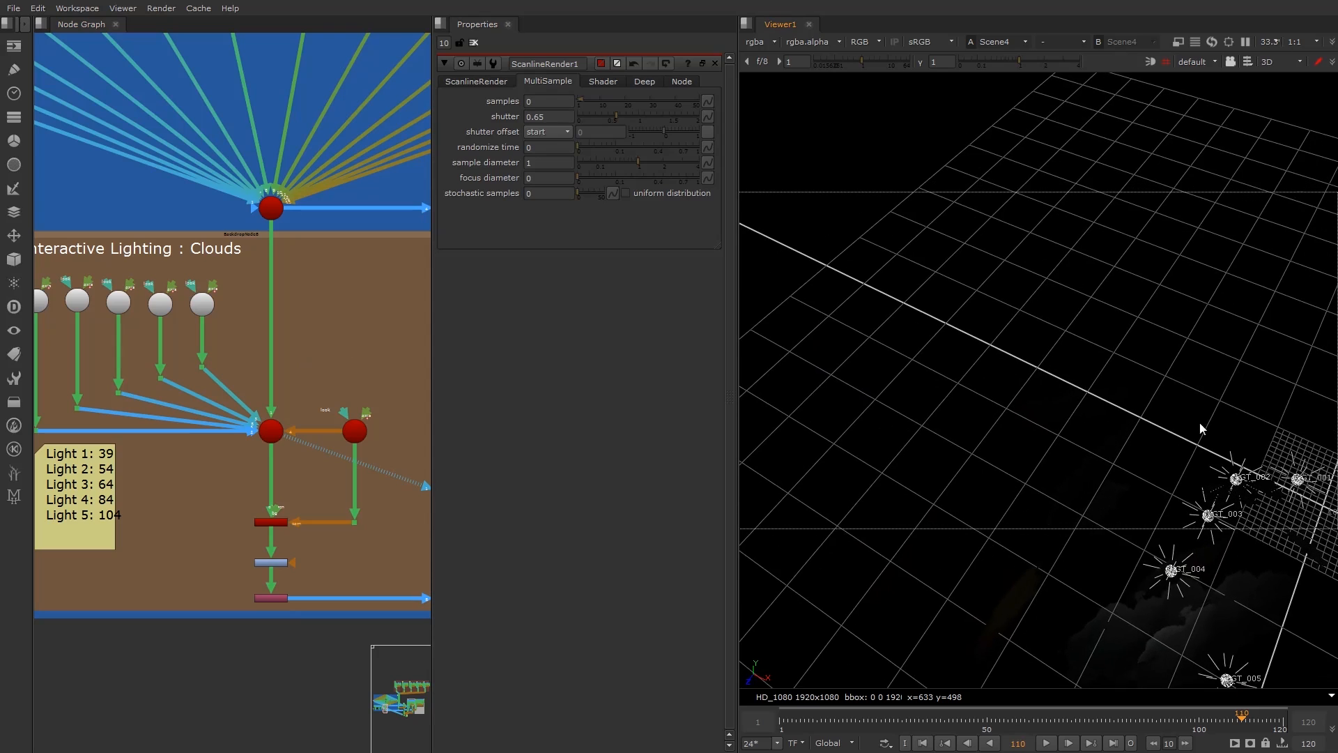
middle_drag(1199, 421, 1133, 358)
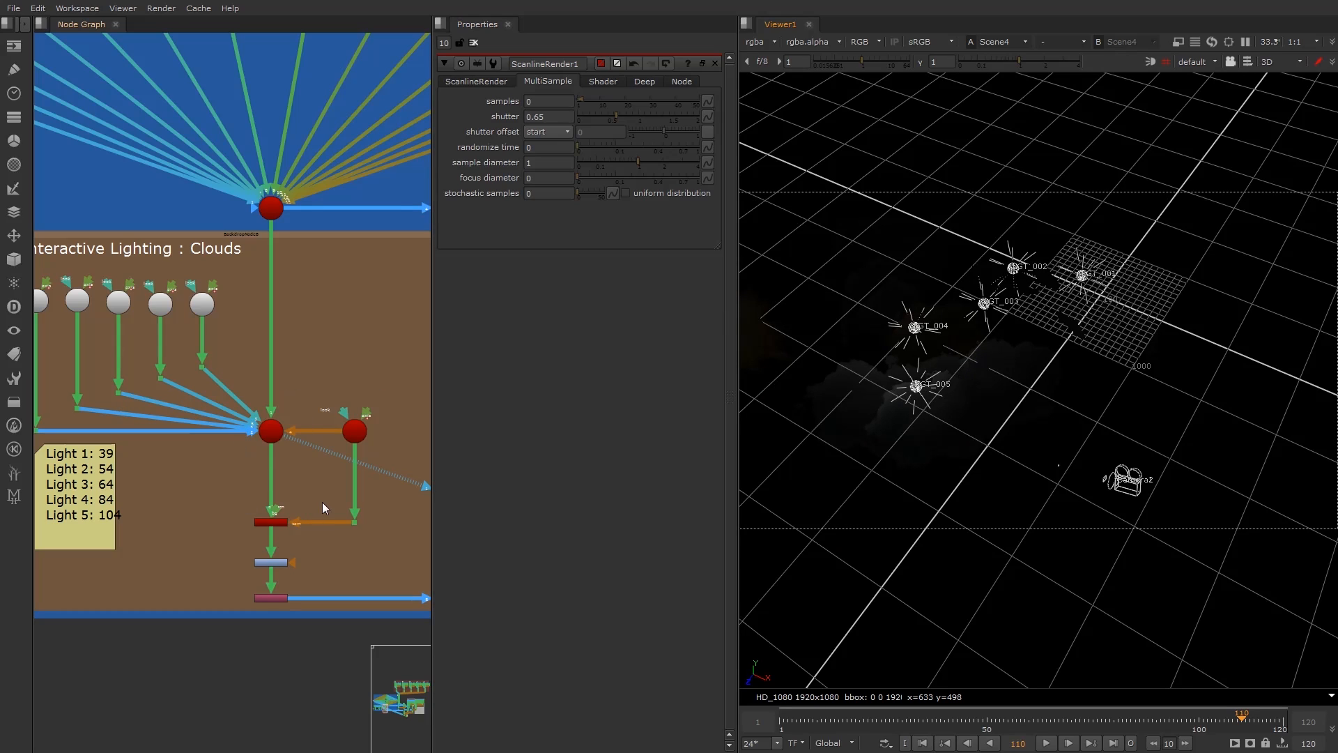
drag(792, 722, 987, 722)
click(1046, 742)
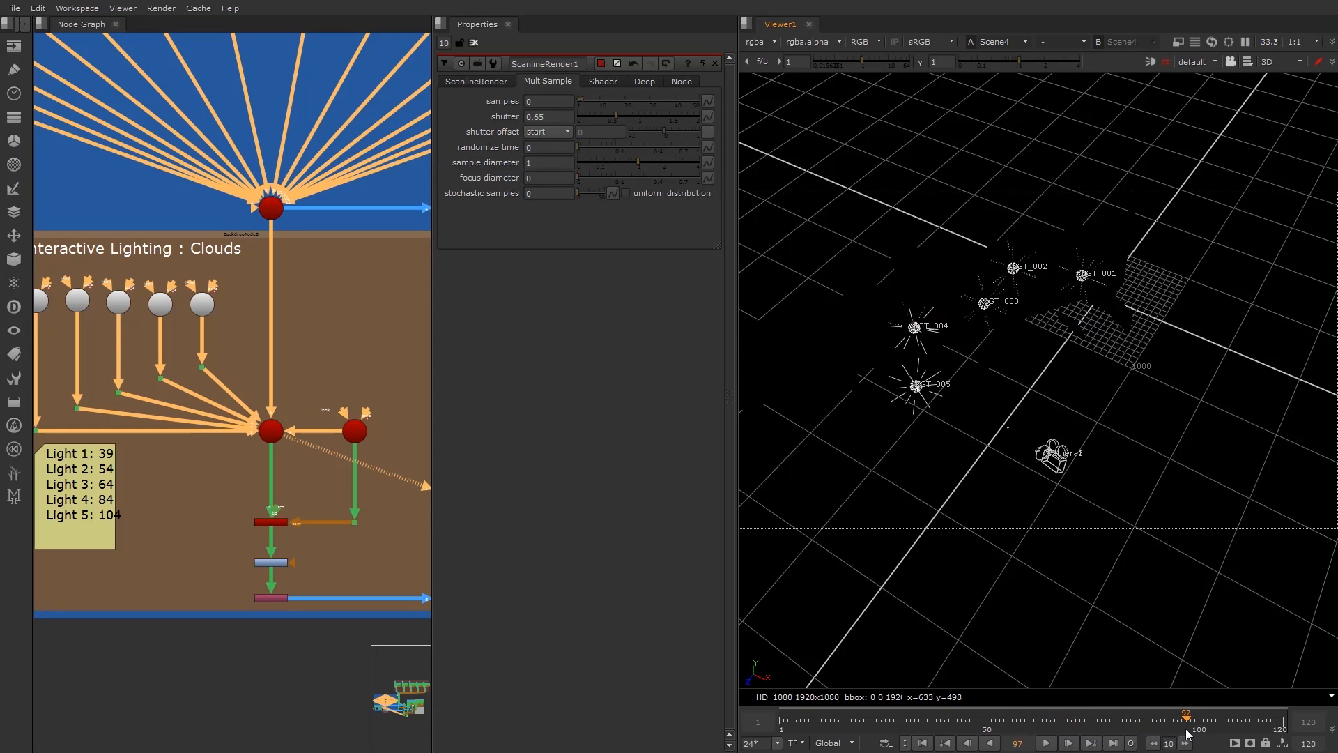
View the cloud lighting group's scanline render and shuffled output, playing from frame 1 and stopping at frame 54.
click(273, 522)
key(1)
click(281, 554)
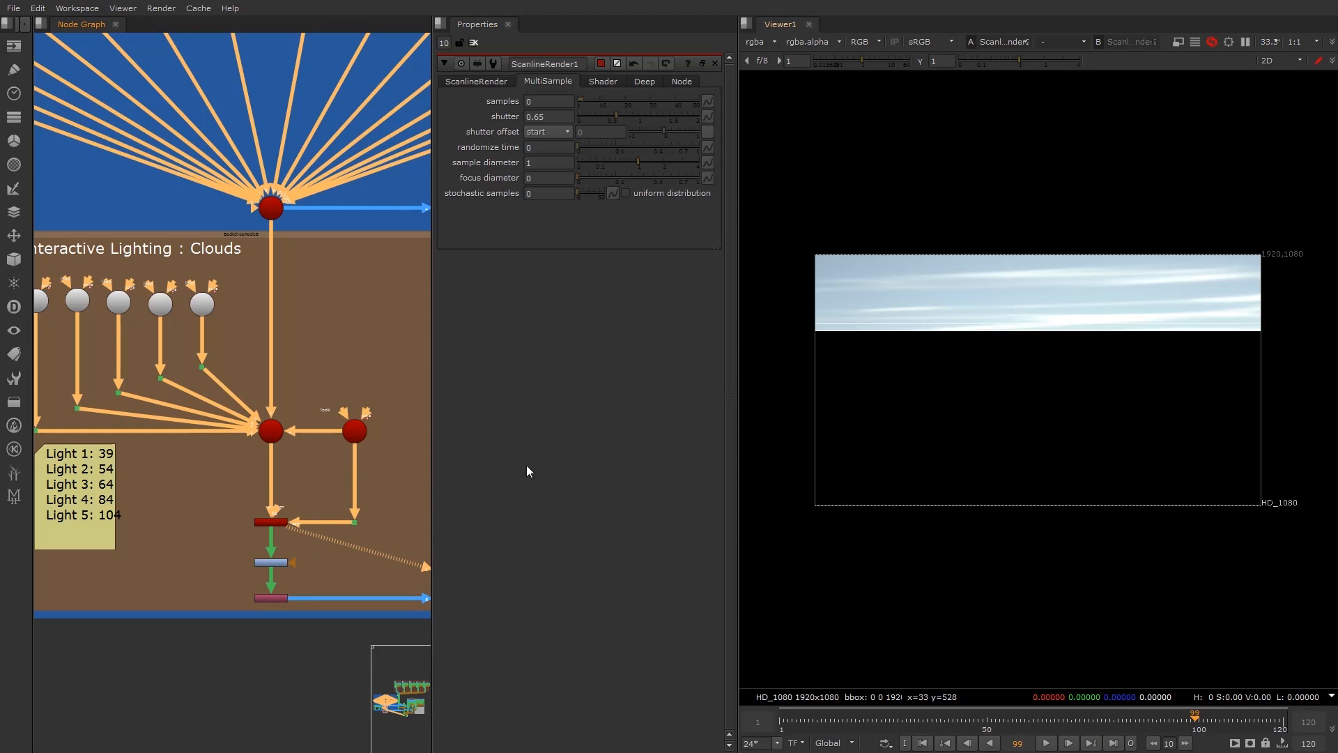
click(781, 721)
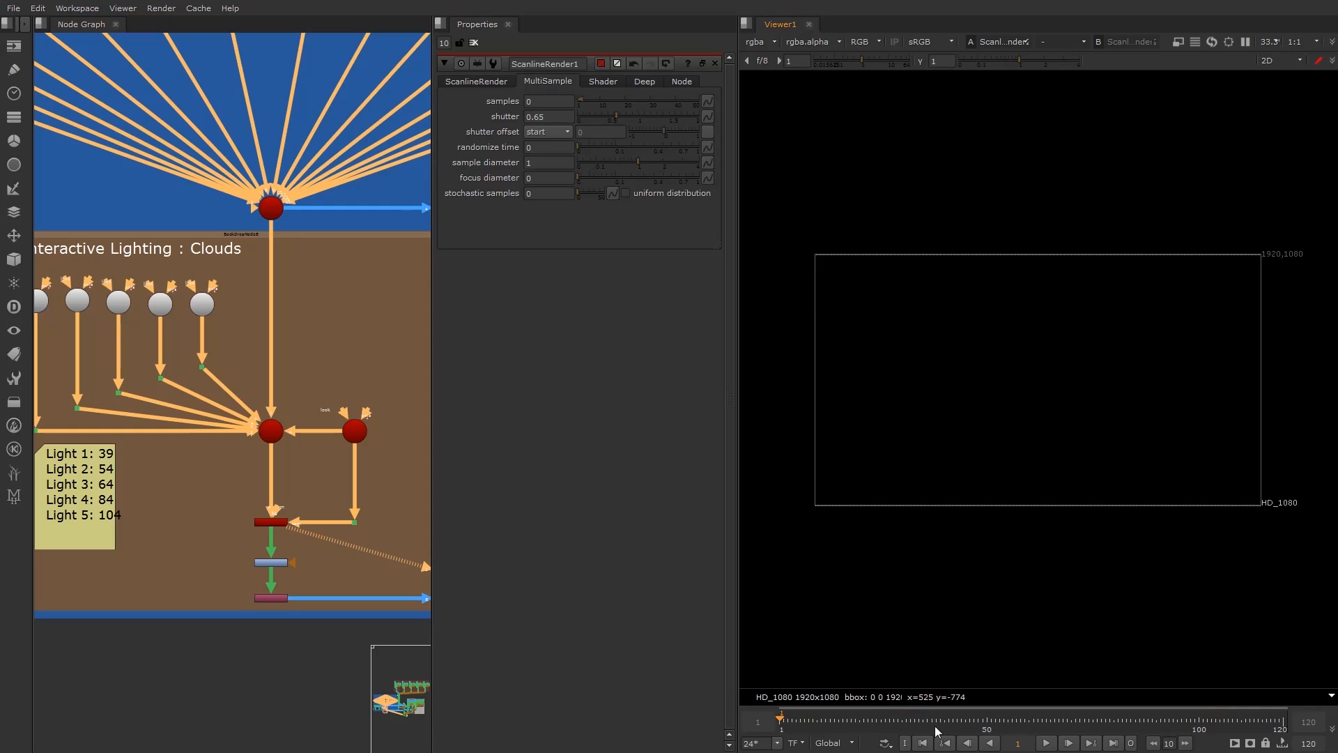
click(1047, 744)
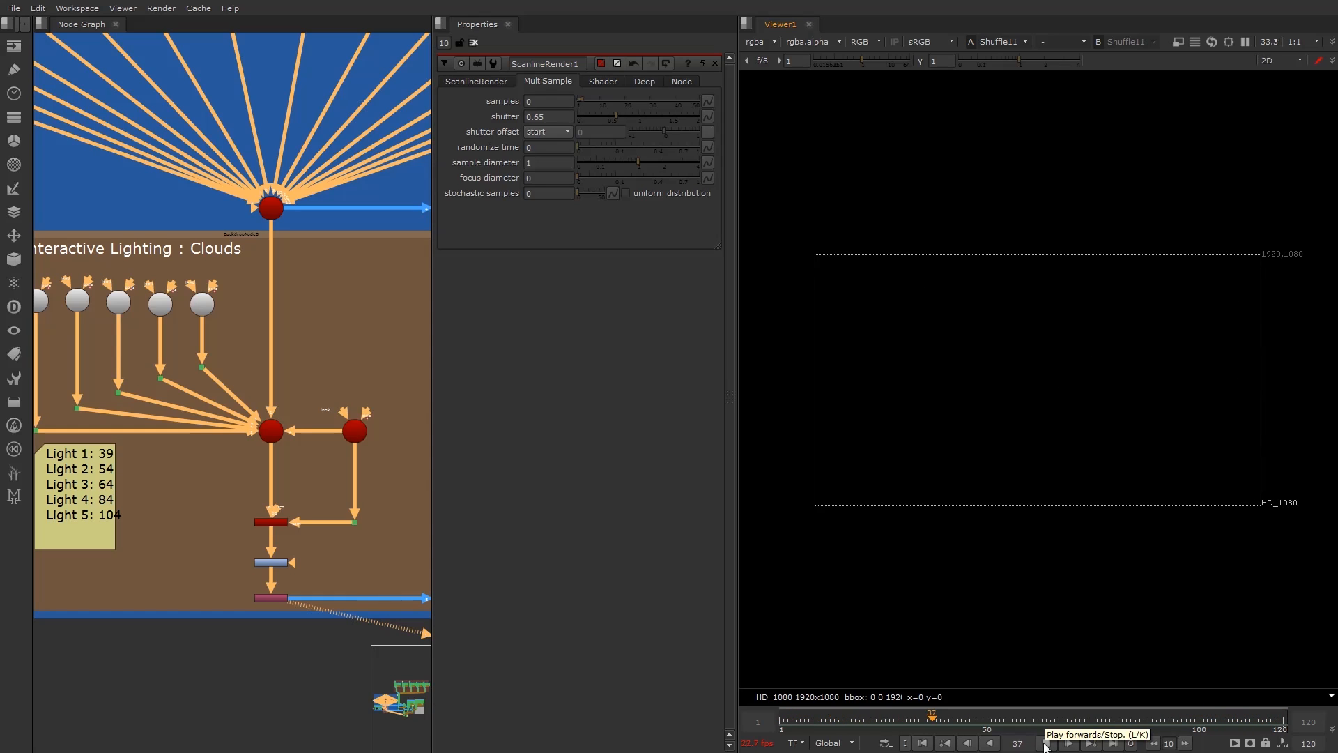
click(1046, 744)
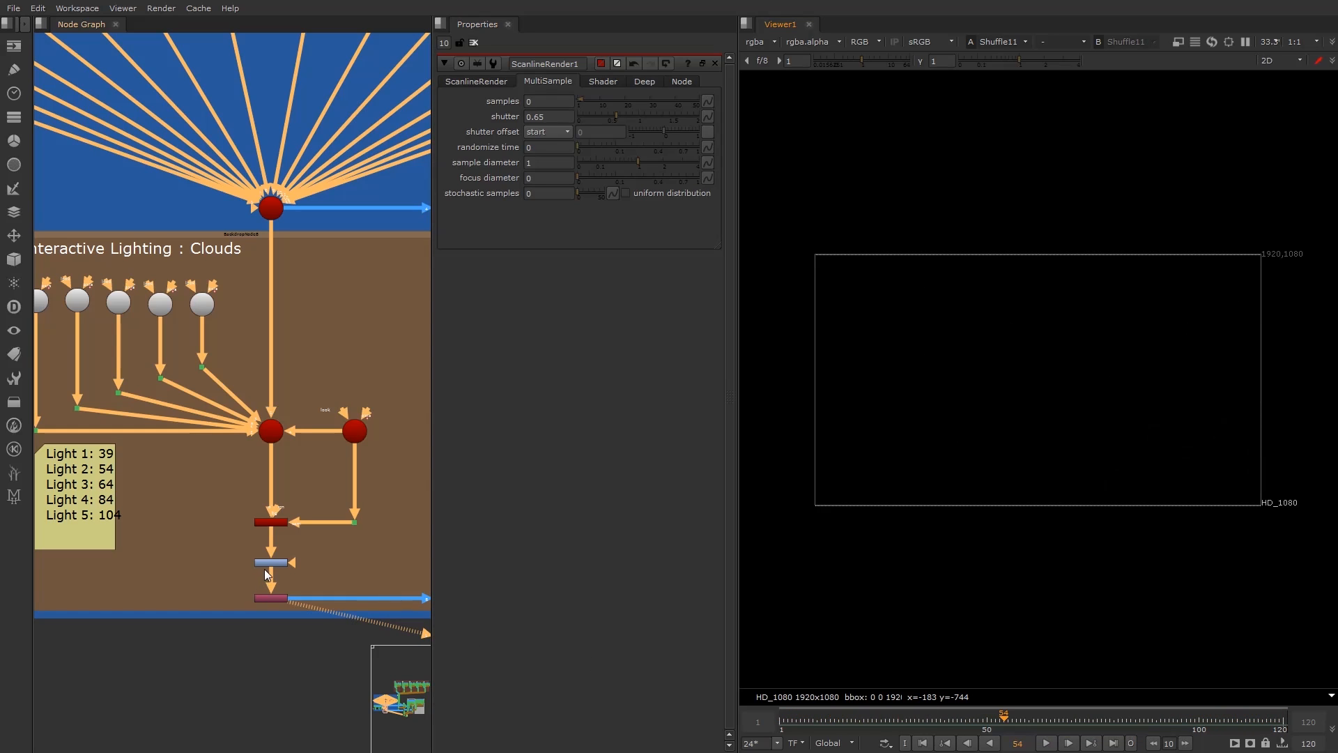
Examine the cloud light matte at frames 40 and 43, compare Grade3 with Shuffle11, and open Shuffle11's properties.
click(947, 720)
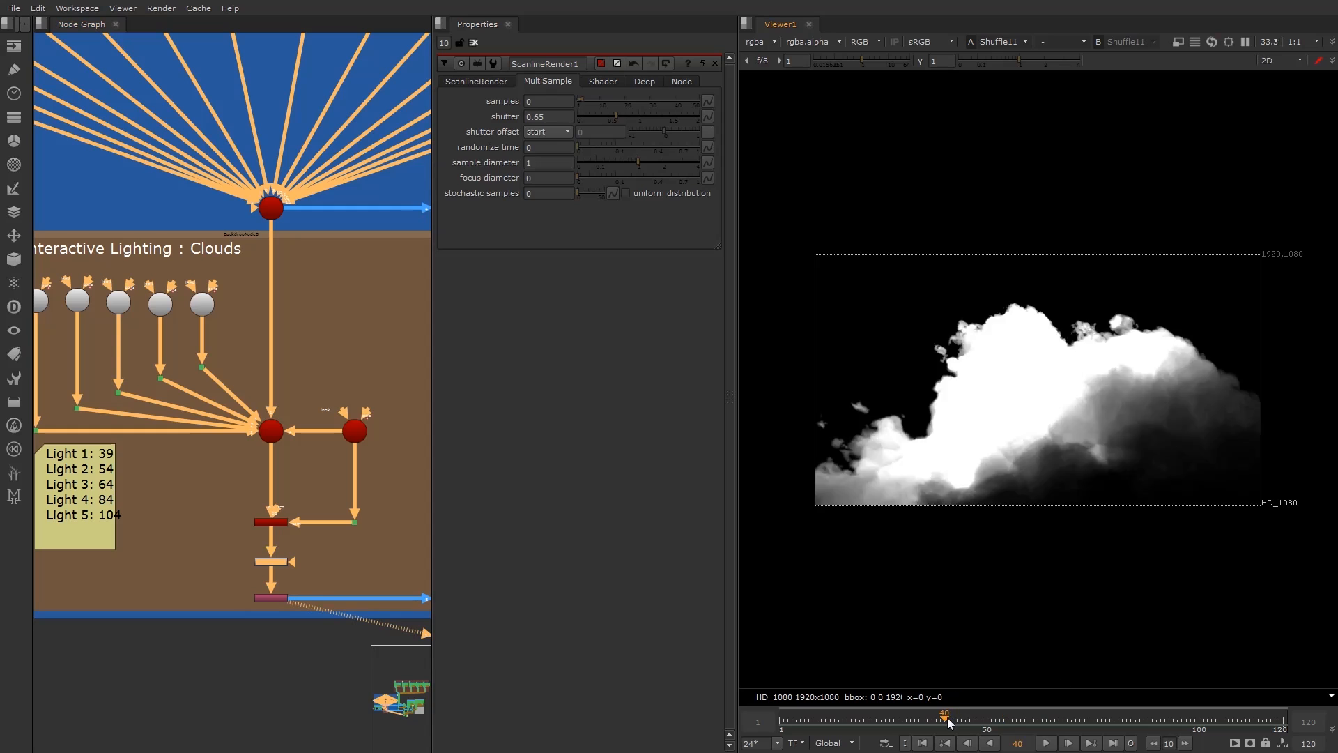
drag(948, 722, 957, 722)
scroll(290, 584, up, 5)
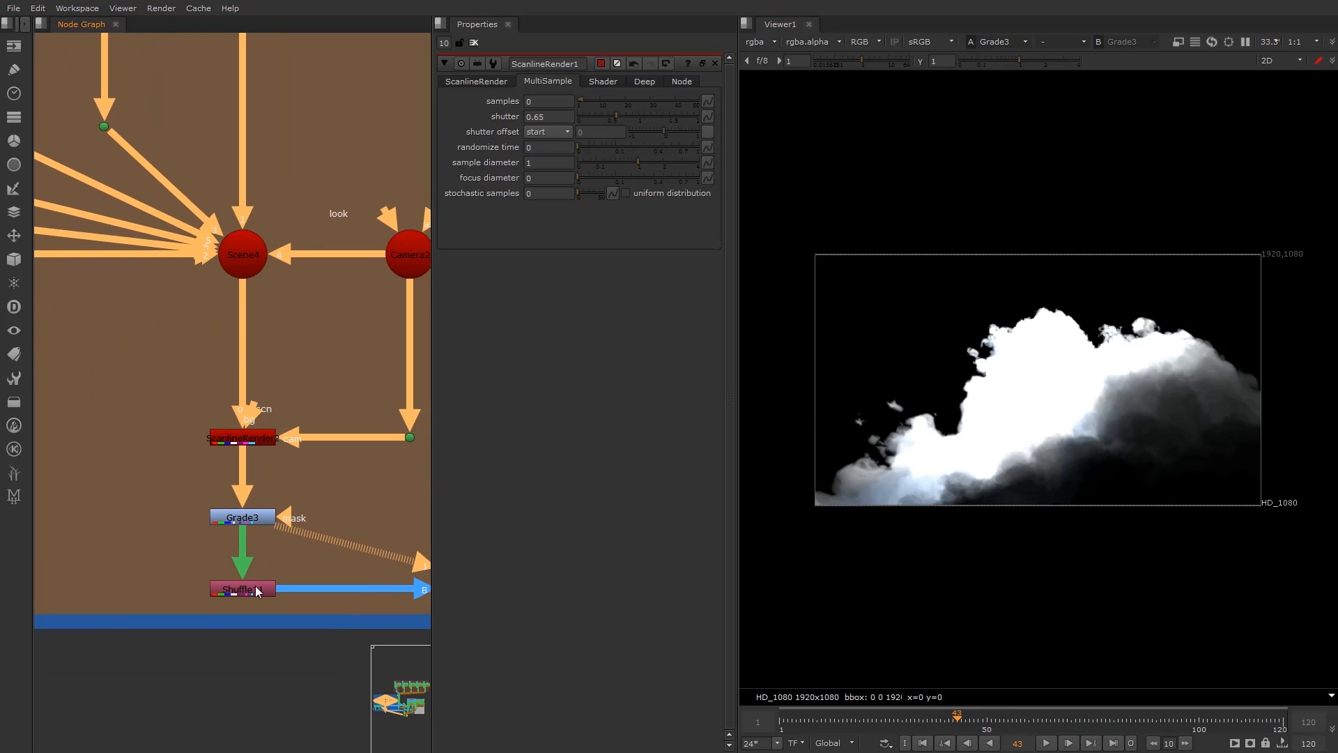
key(1)
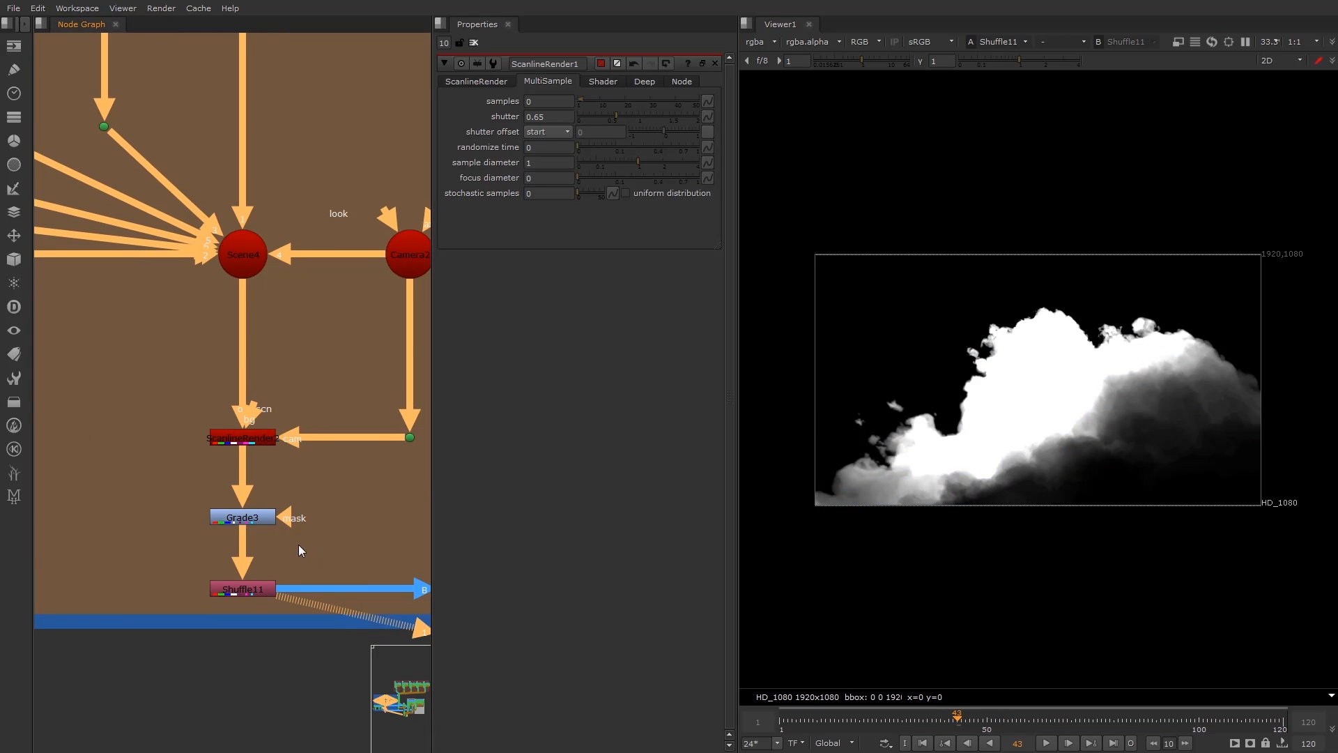
double_click(226, 597)
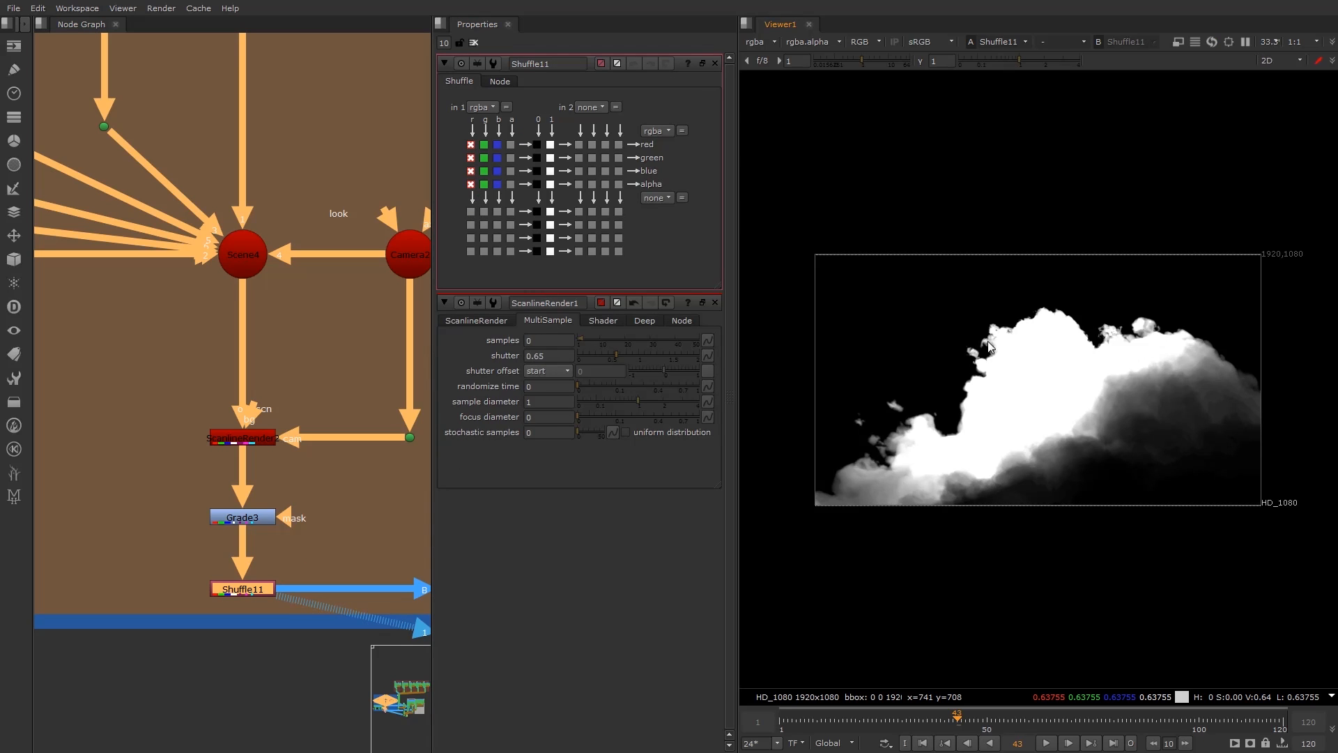
Display Grade4, the node below the DOME group fed by the cloud light matte, in the viewer and open its properties.
scroll(348, 529, down, 5)
scroll(213, 516, up, 1)
scroll(273, 504, down, 1)
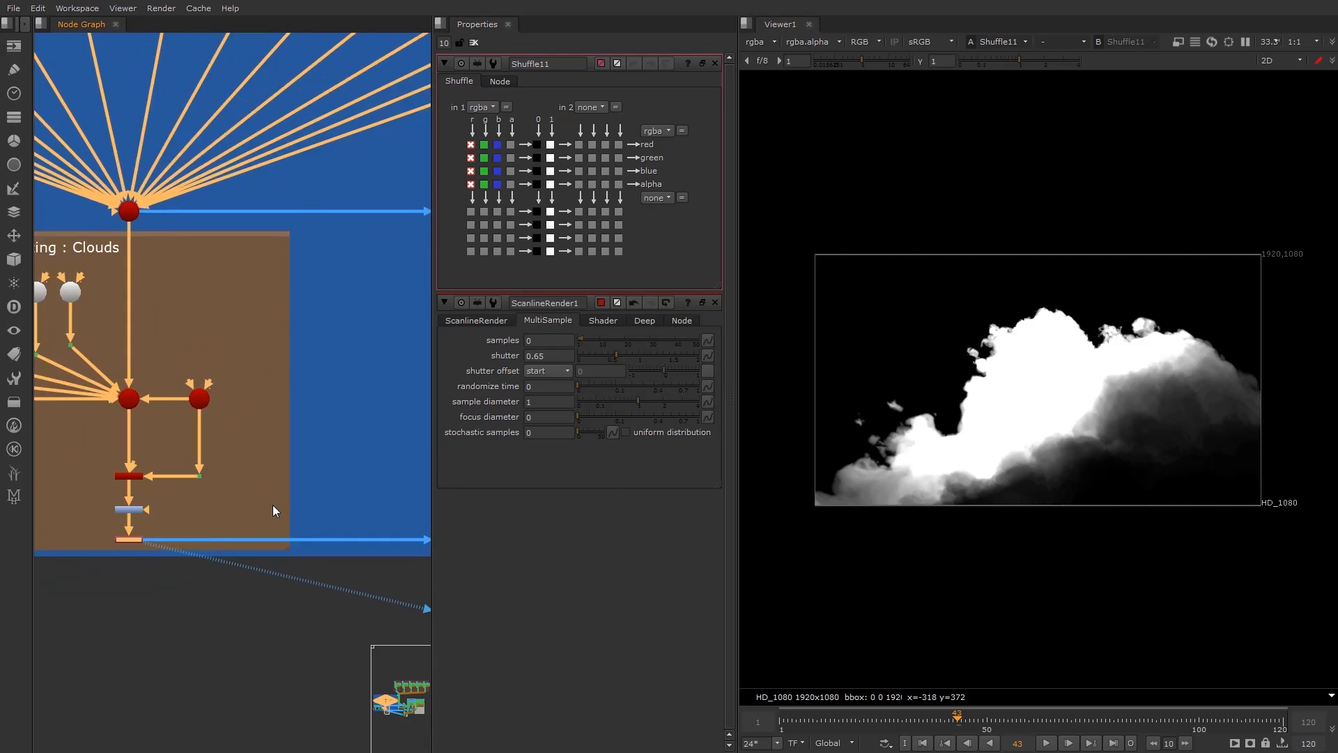
scroll(273, 504, down, 3)
middle_drag(364, 492, 134, 496)
middle_drag(423, 513, 229, 513)
click(185, 522)
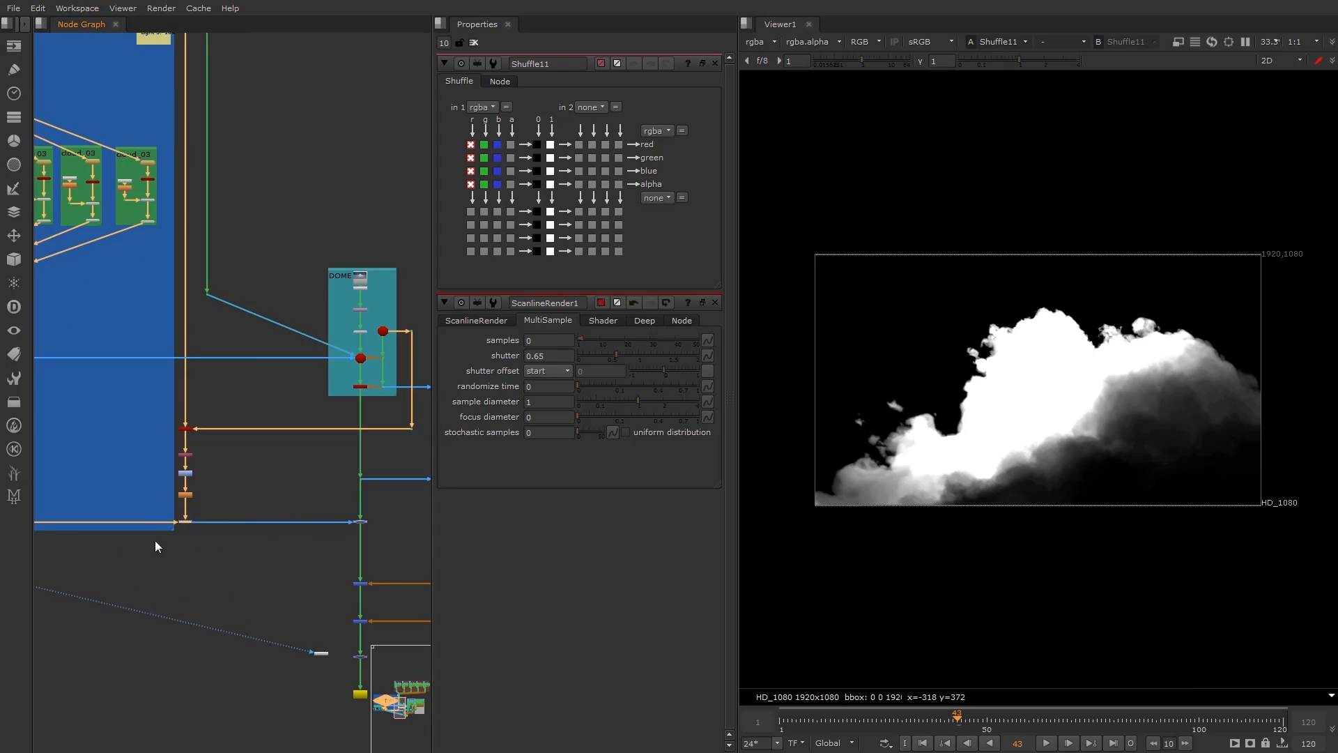
click(360, 522)
key(1)
double_click(360, 522)
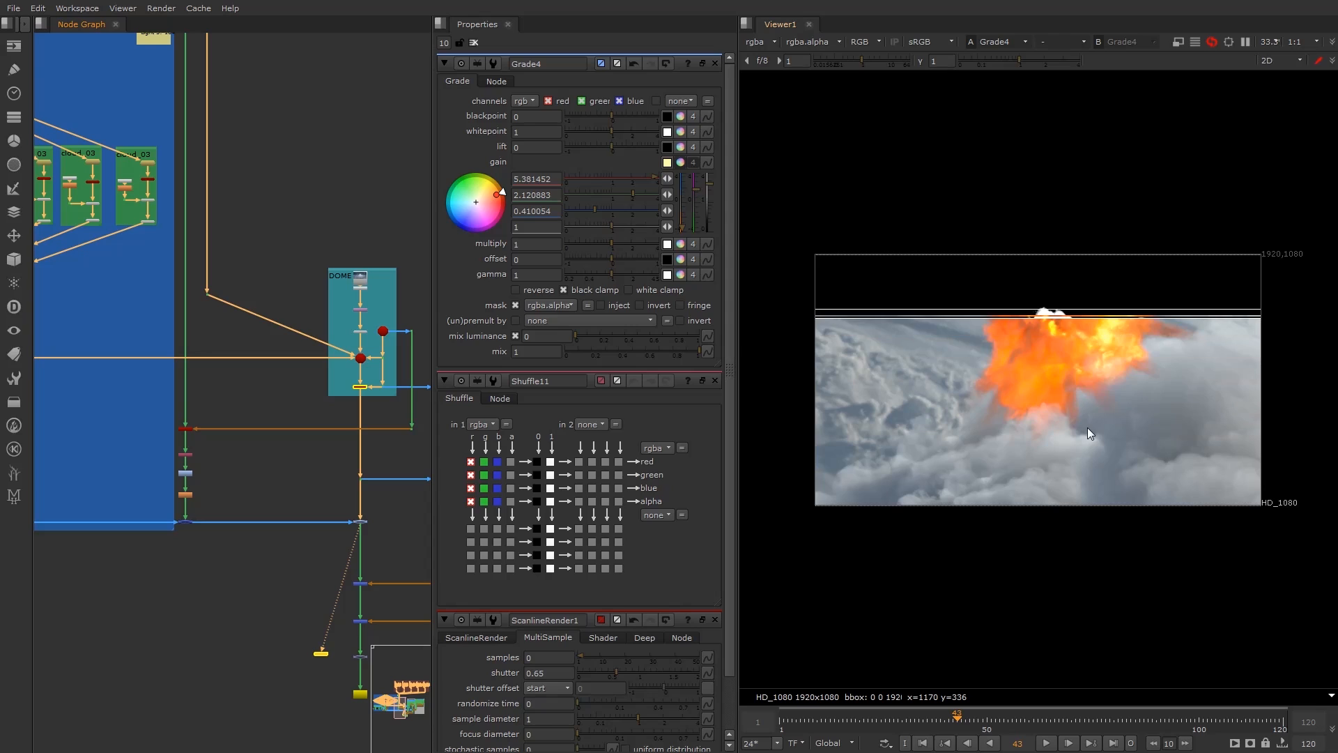
Examine the warm glow Grade4 adds to the clouds up close and locate the node in the graph.
scroll(1119, 372, up, 1)
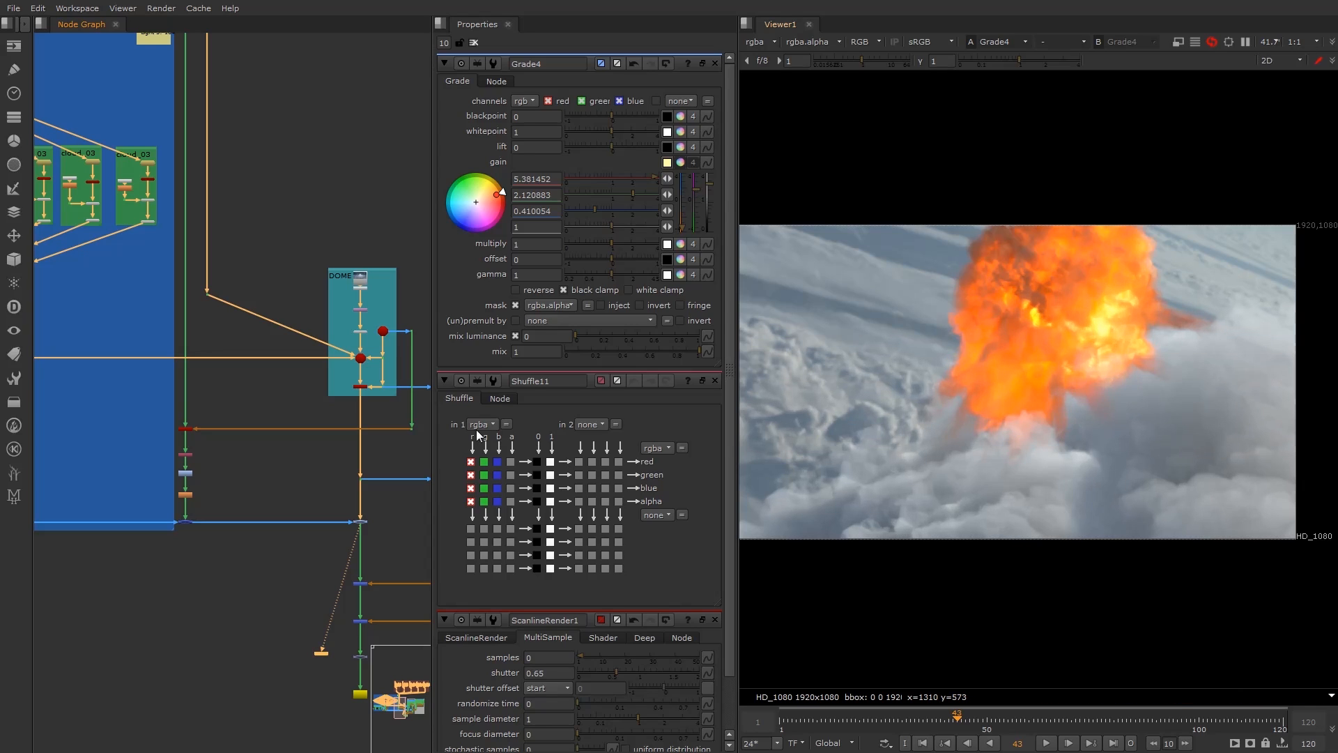
click(363, 523)
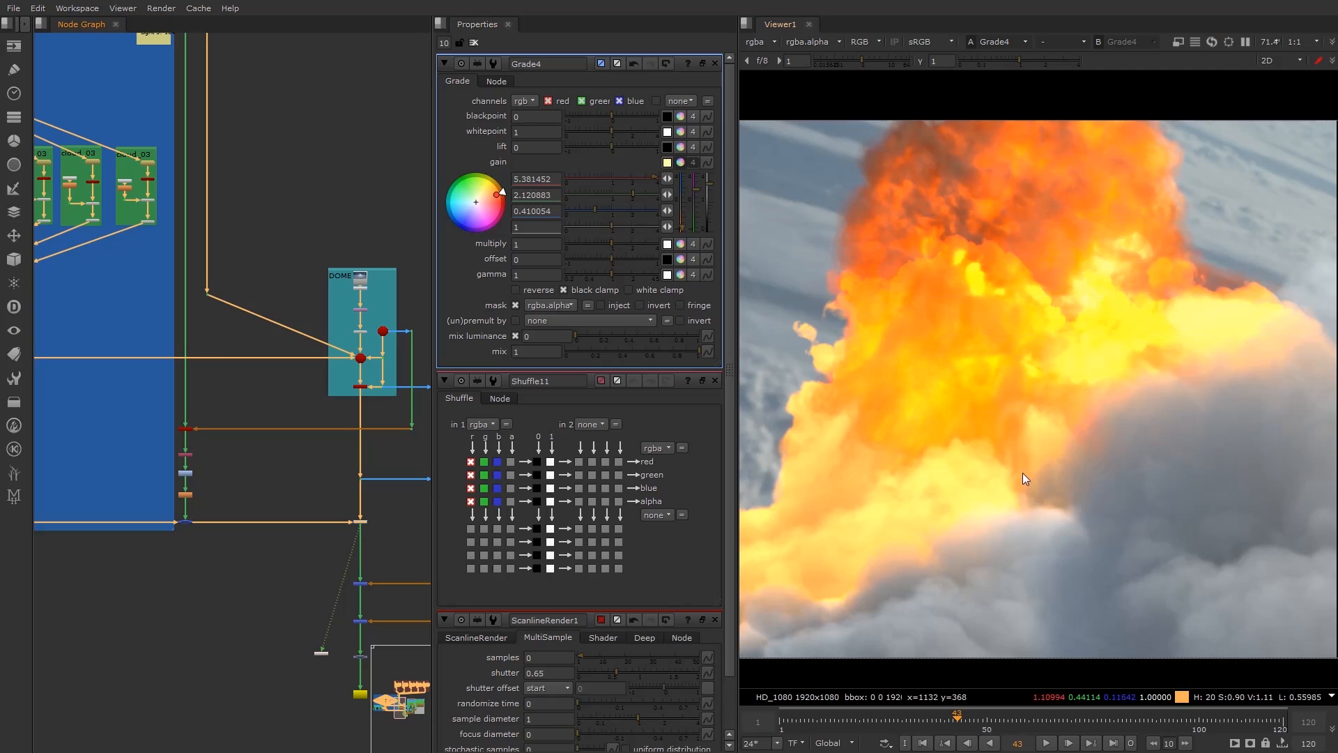
scroll(333, 508, up, 5)
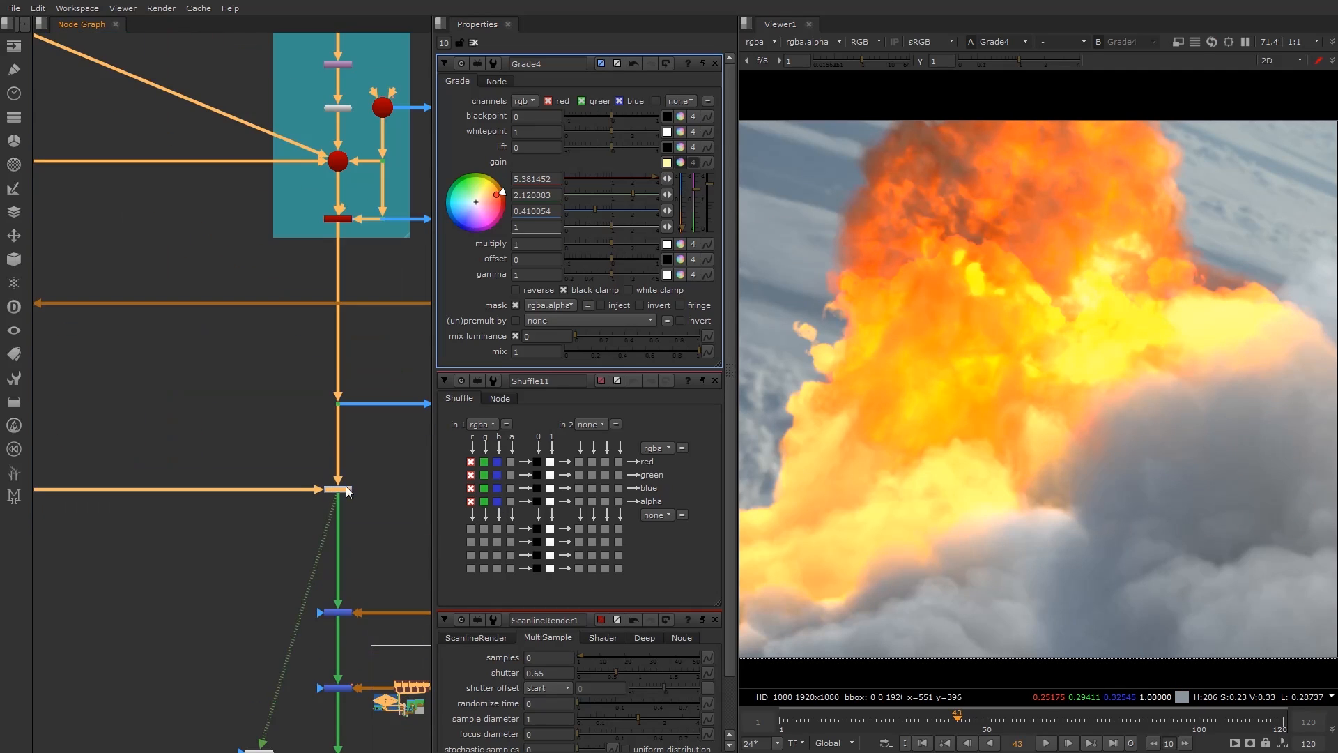
scroll(346, 487, up, 3)
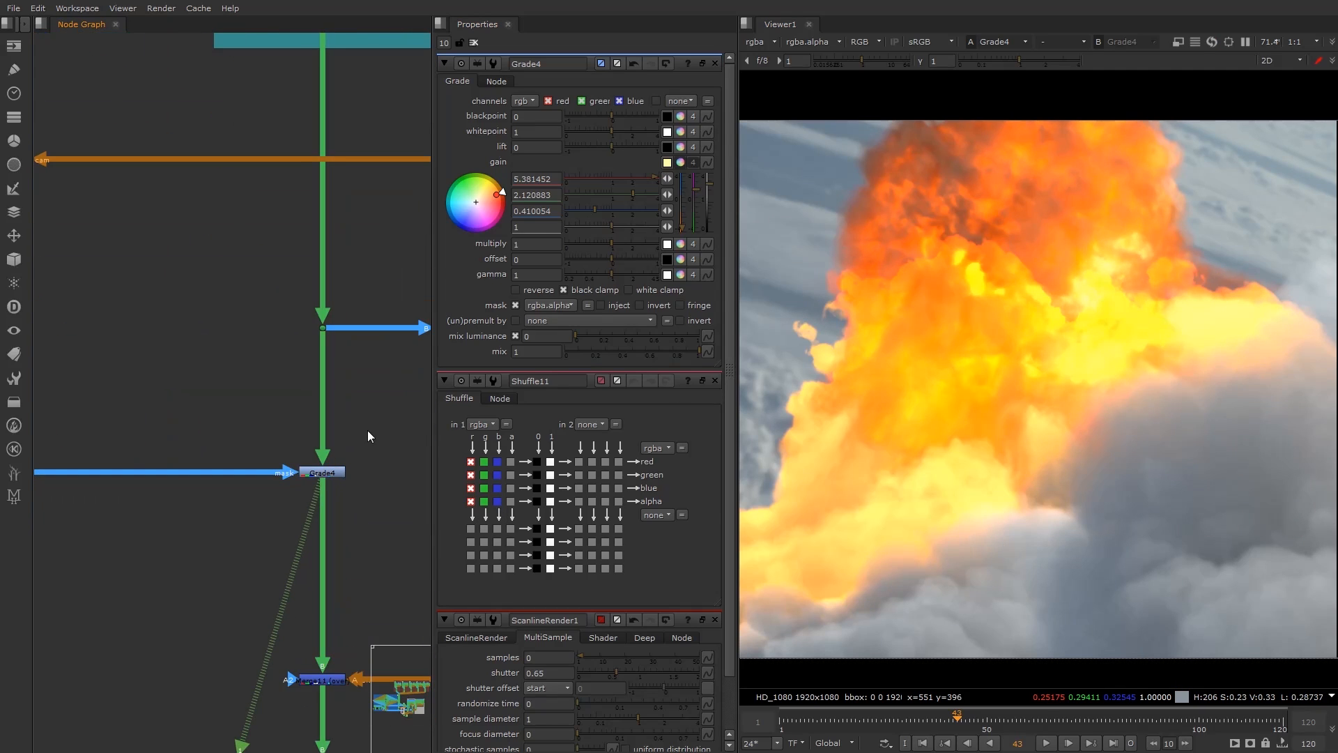
Add a Grade node beside Grade4 and delete it.
key(g)
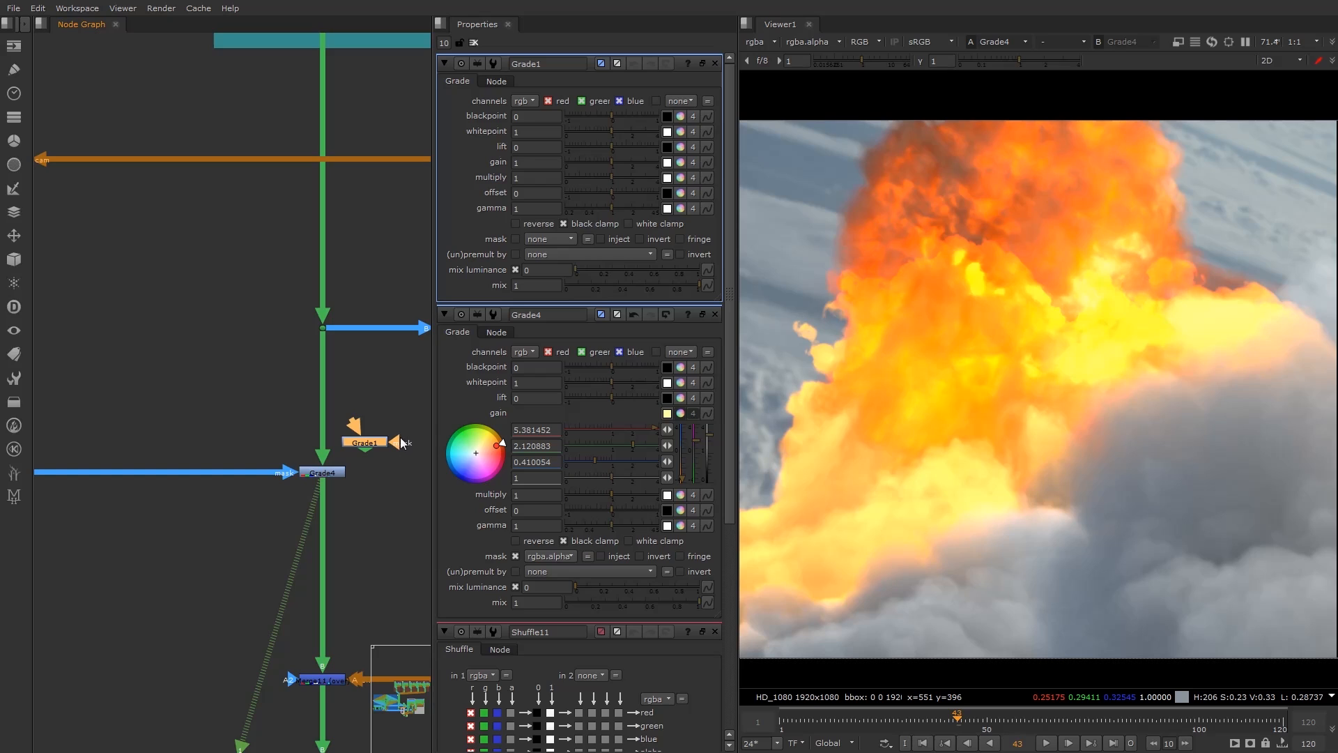
key(Delete)
scroll(256, 468, down, 3)
scroll(208, 485, down, 3)
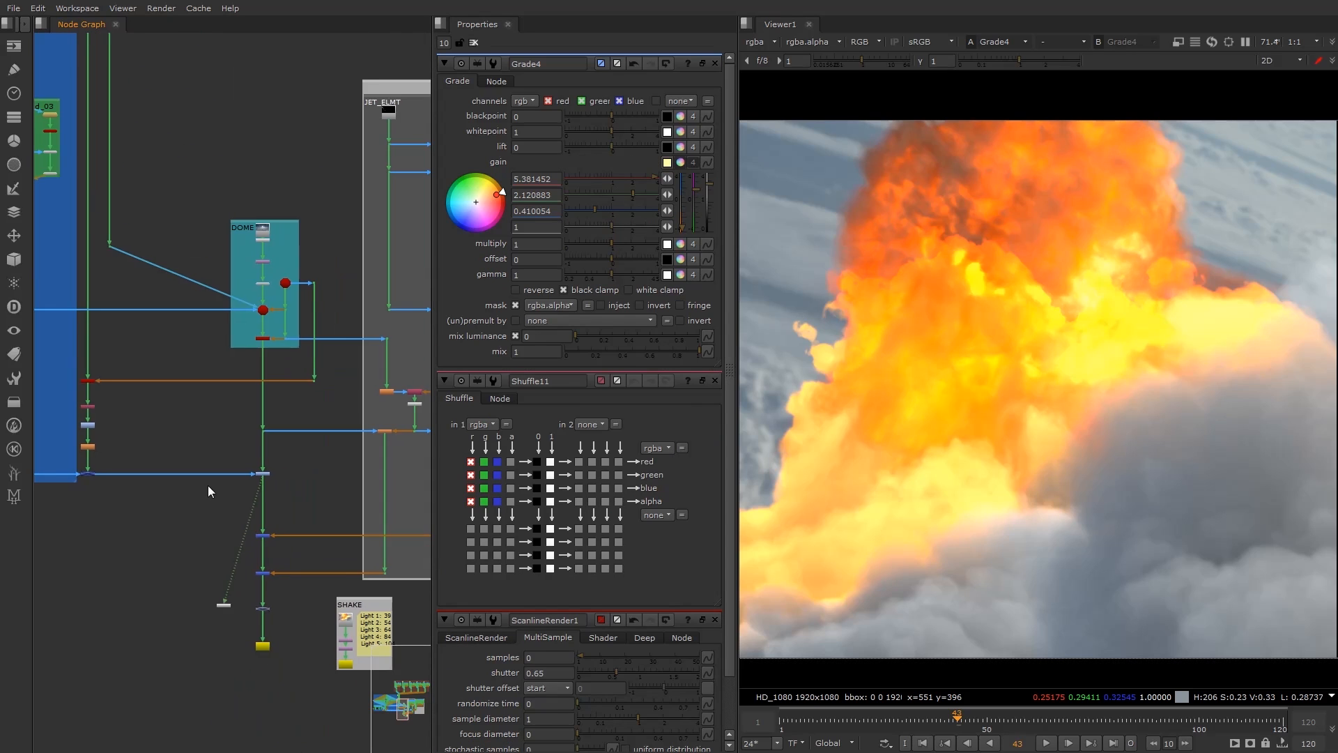
Trace the cloud light matte into Grade4's mask input and examine the graded clouds in the viewer.
middle_drag(207, 485, 369, 464)
middle_drag(228, 460, 397, 454)
middle_drag(283, 462, 4, 460)
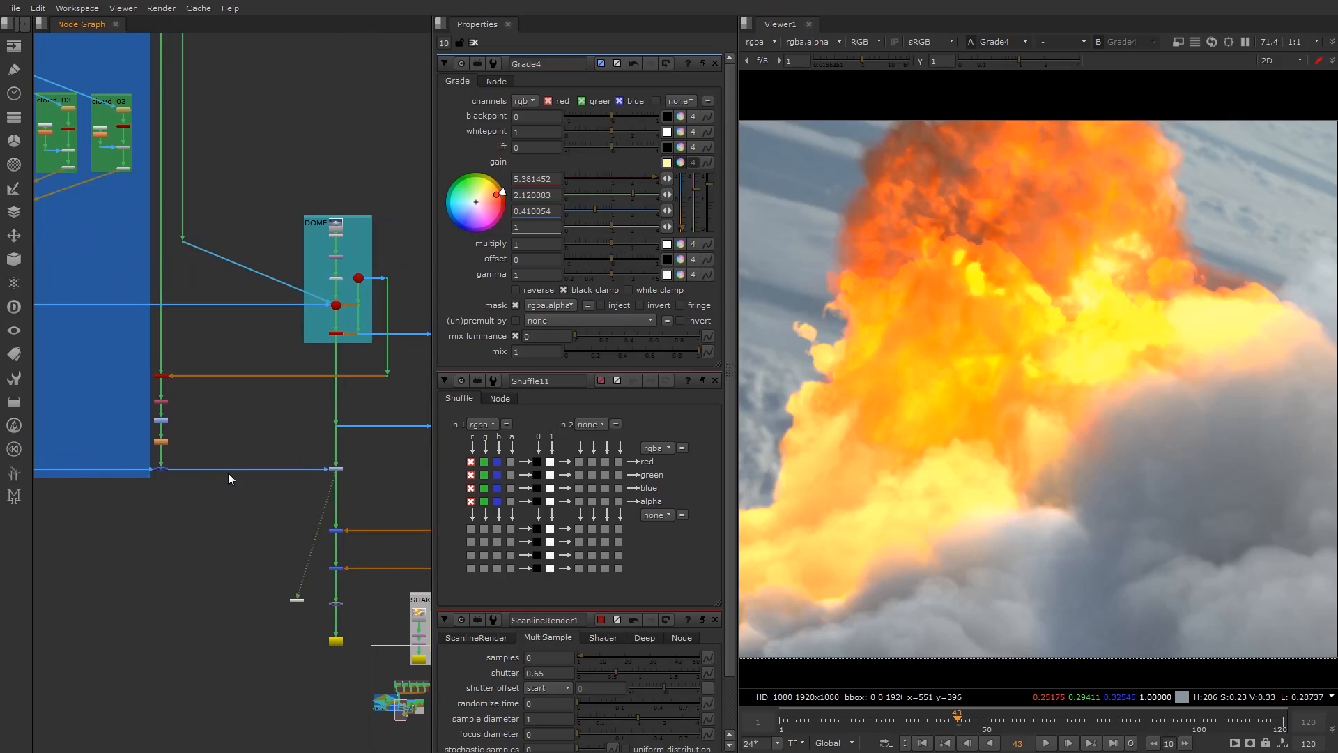
scroll(228, 473, up, 3)
middle_drag(350, 476, 197, 474)
scroll(223, 471, up, 3)
click(277, 459)
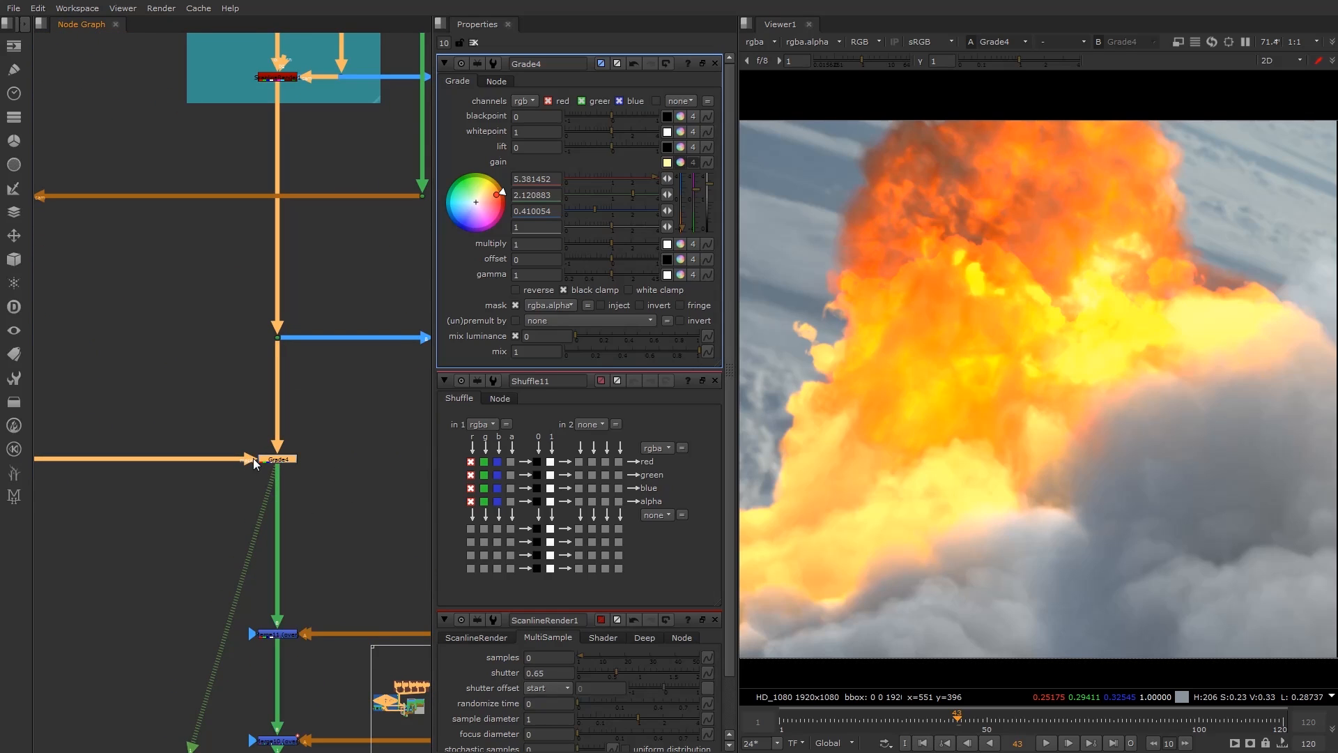
middle_drag(194, 474, 217, 481)
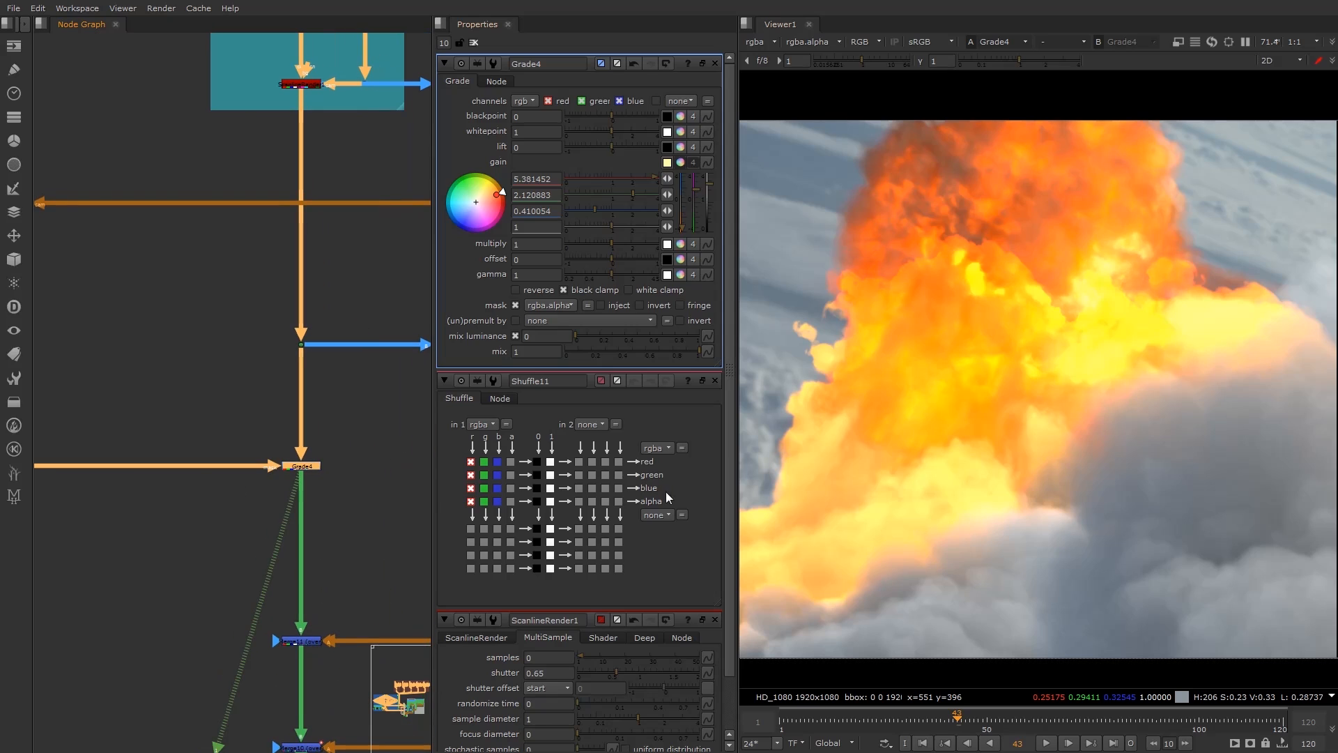
scroll(1173, 322, down, 2)
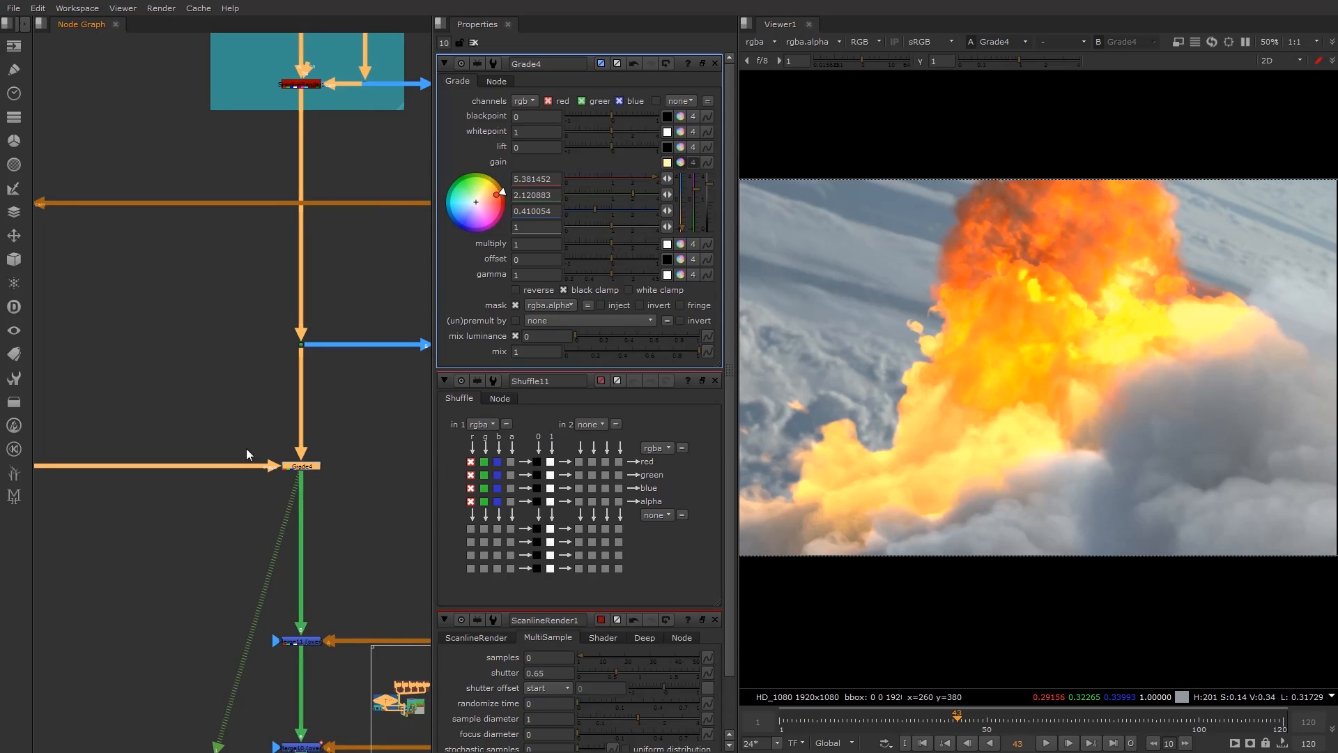
Disconnect the explosion cards' input from the scene node in the DOME group.
scroll(248, 446, down, 2)
middle_drag(290, 335, 316, 433)
middle_drag(217, 322, 273, 501)
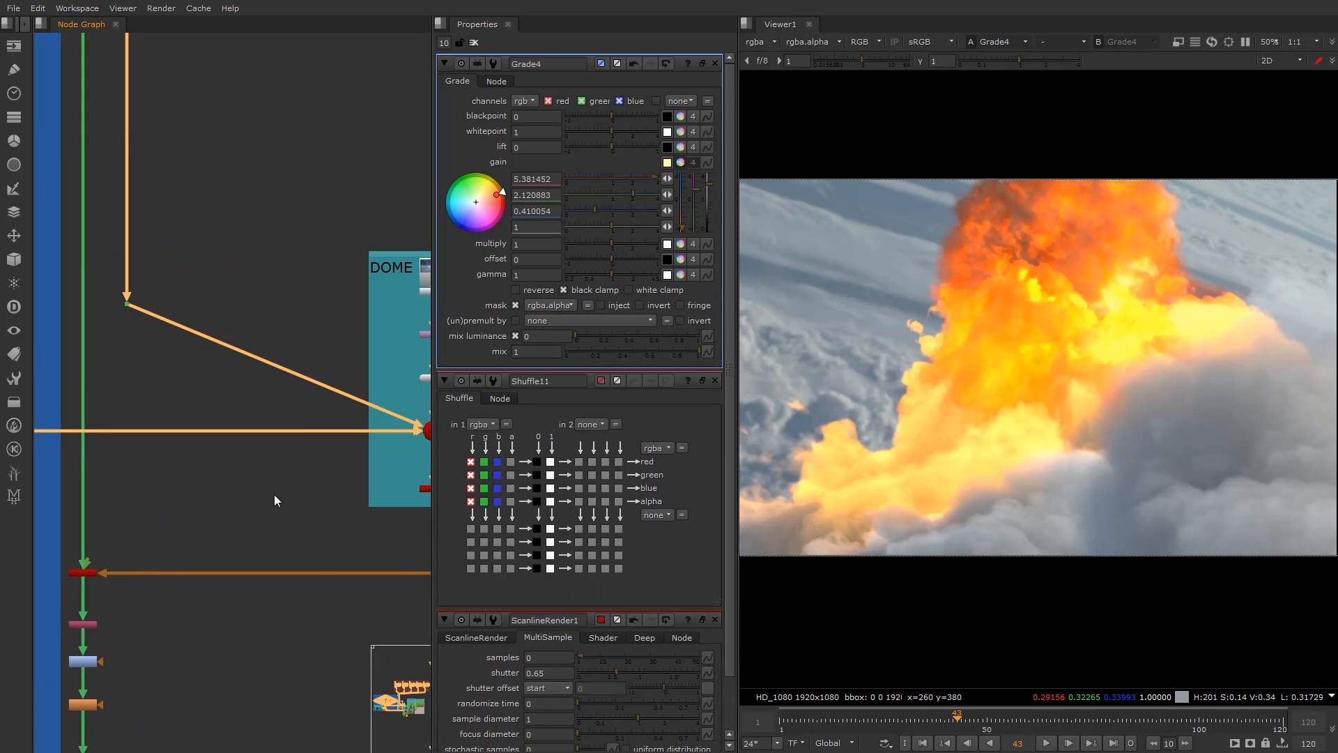
middle_drag(300, 375, 189, 381)
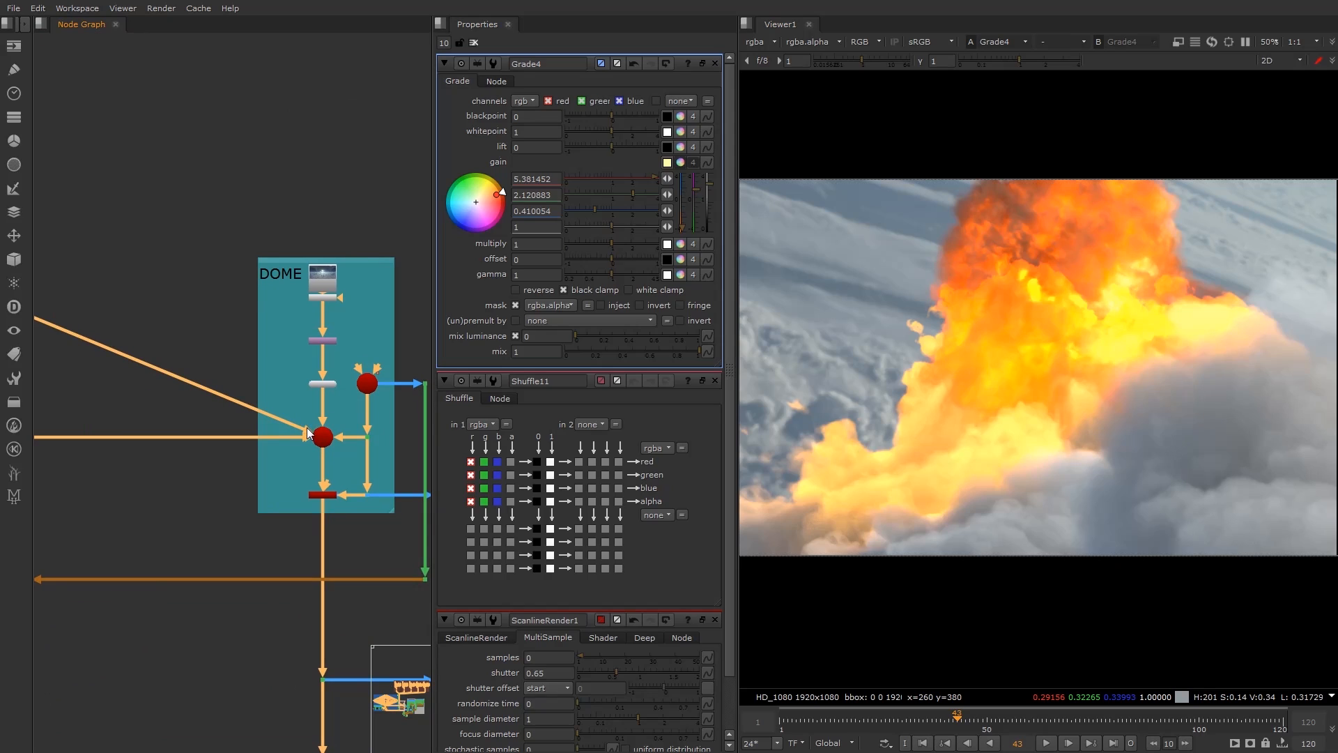
drag(308, 433, 301, 427)
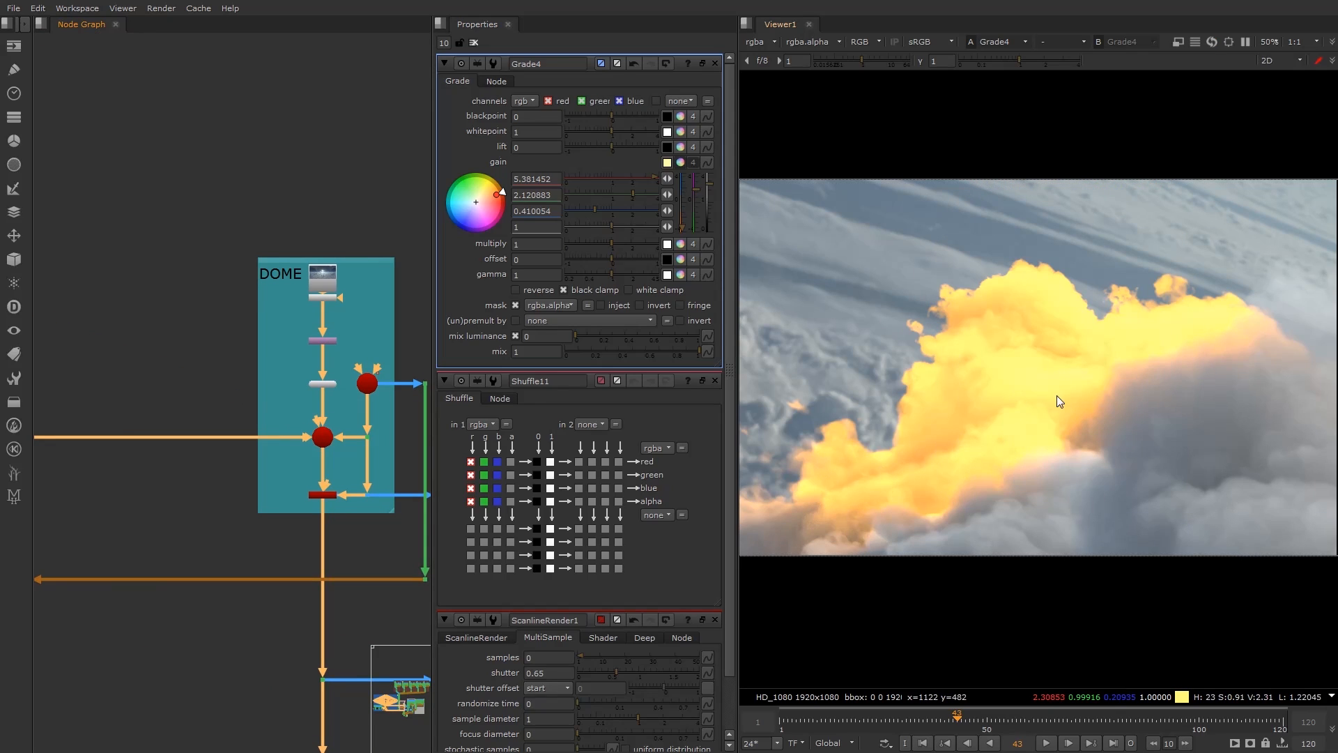
Reconnect the explosion cards' dot to the scene node in the DOME group.
scroll(258, 365, down, 3)
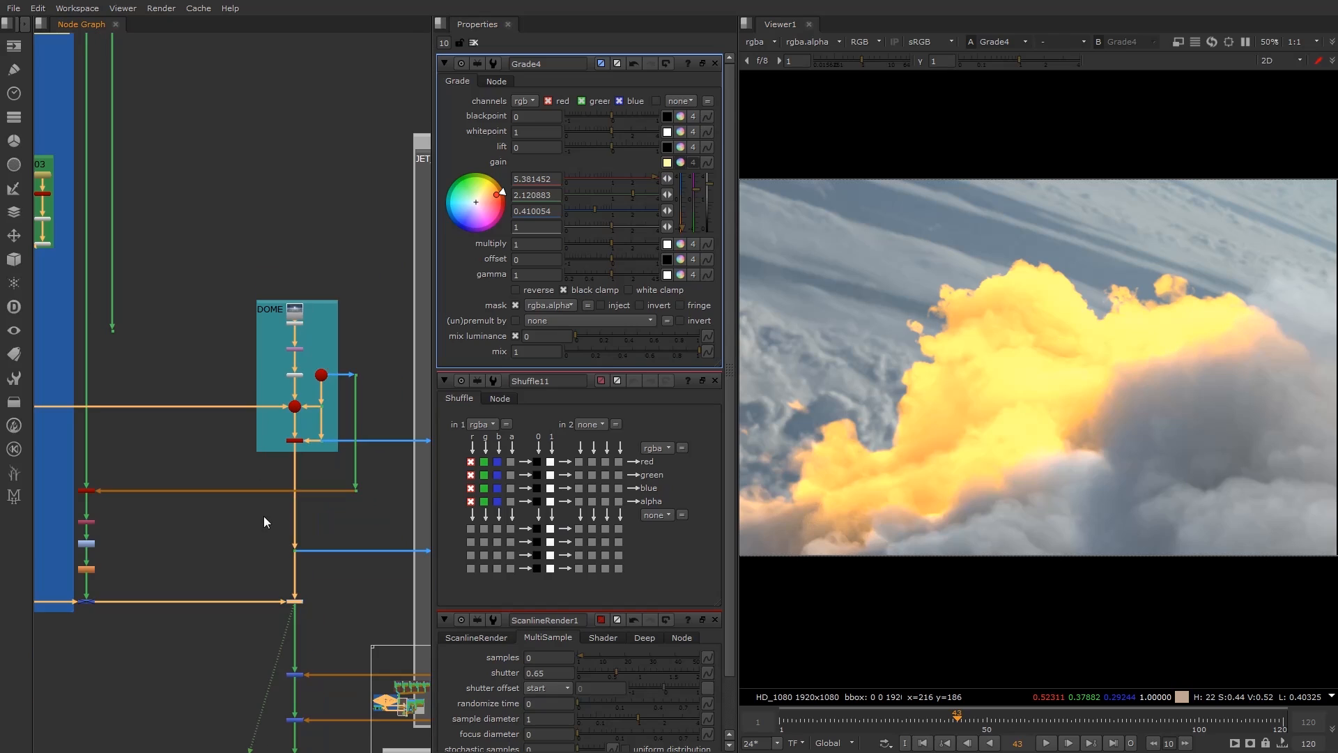
middle_drag(296, 602, 266, 471)
scroll(85, 209, up, 4)
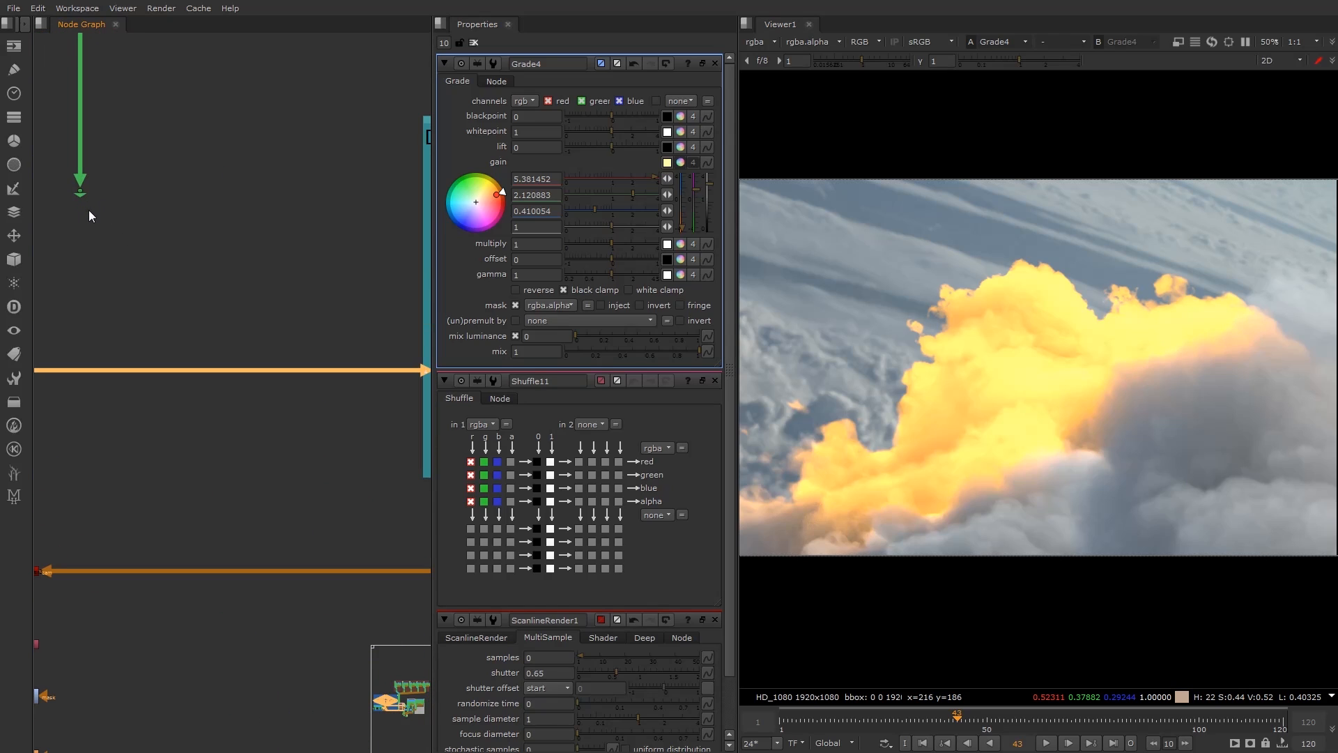
drag(81, 195, 399, 373)
scroll(333, 419, down, 1)
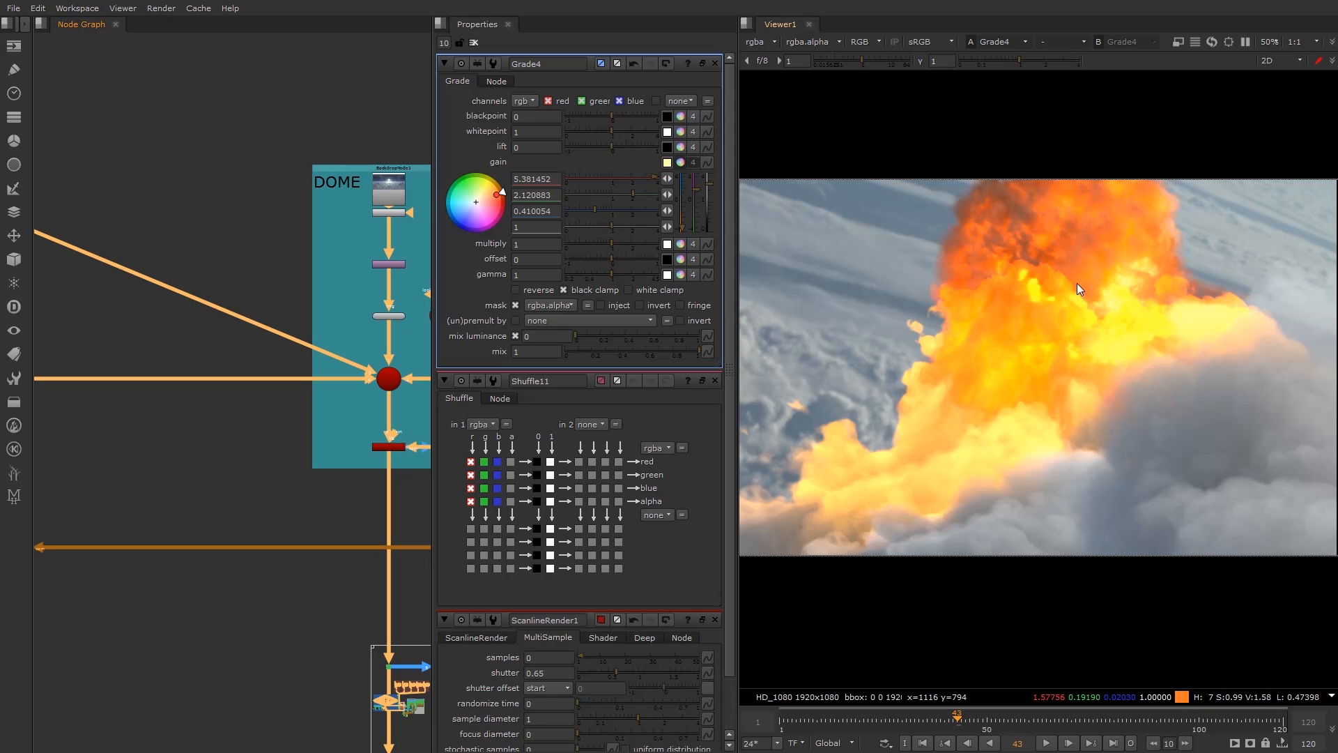
Display the explosion cards' Scene2 in the viewer and connect the loose dot of the matte ScanlineRender branch to it.
scroll(242, 441, down, 3)
middle_drag(42, 265, 258, 586)
middle_drag(275, 180, 281, 259)
scroll(273, 232, up, 3)
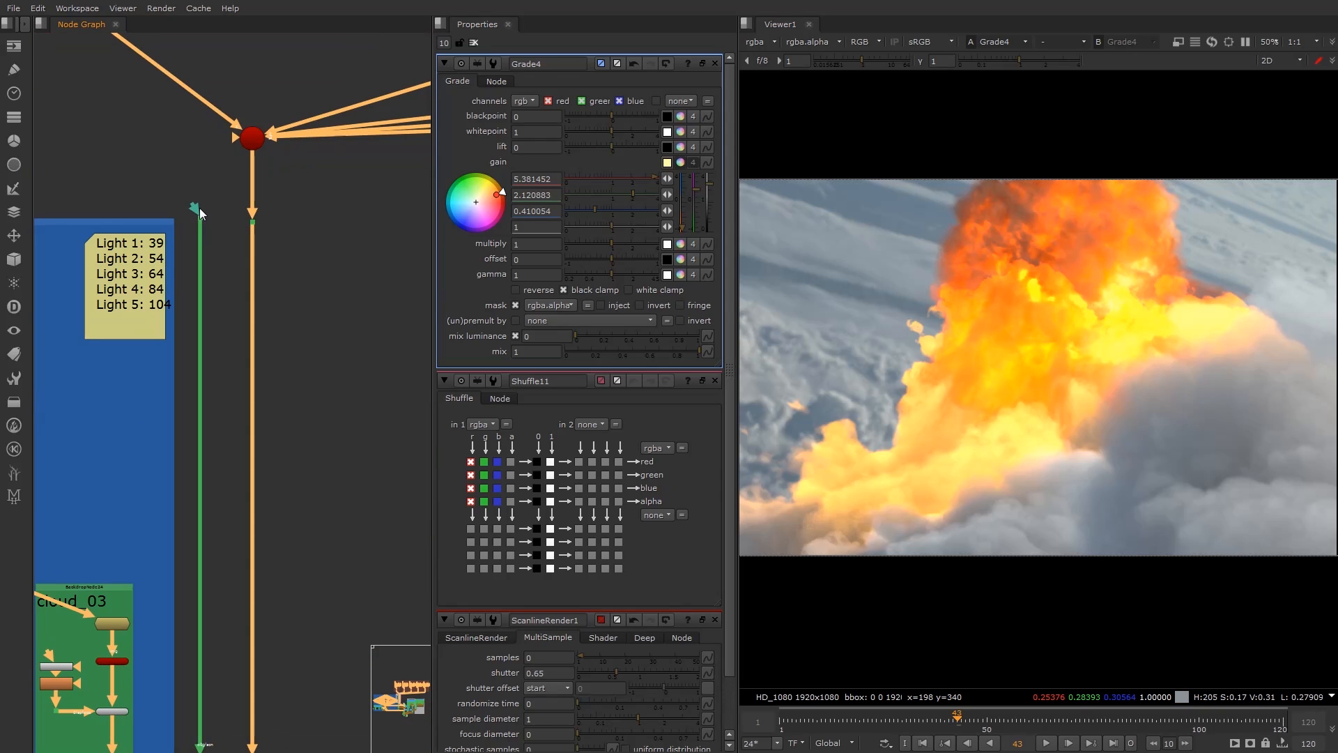
click(244, 140)
key(1)
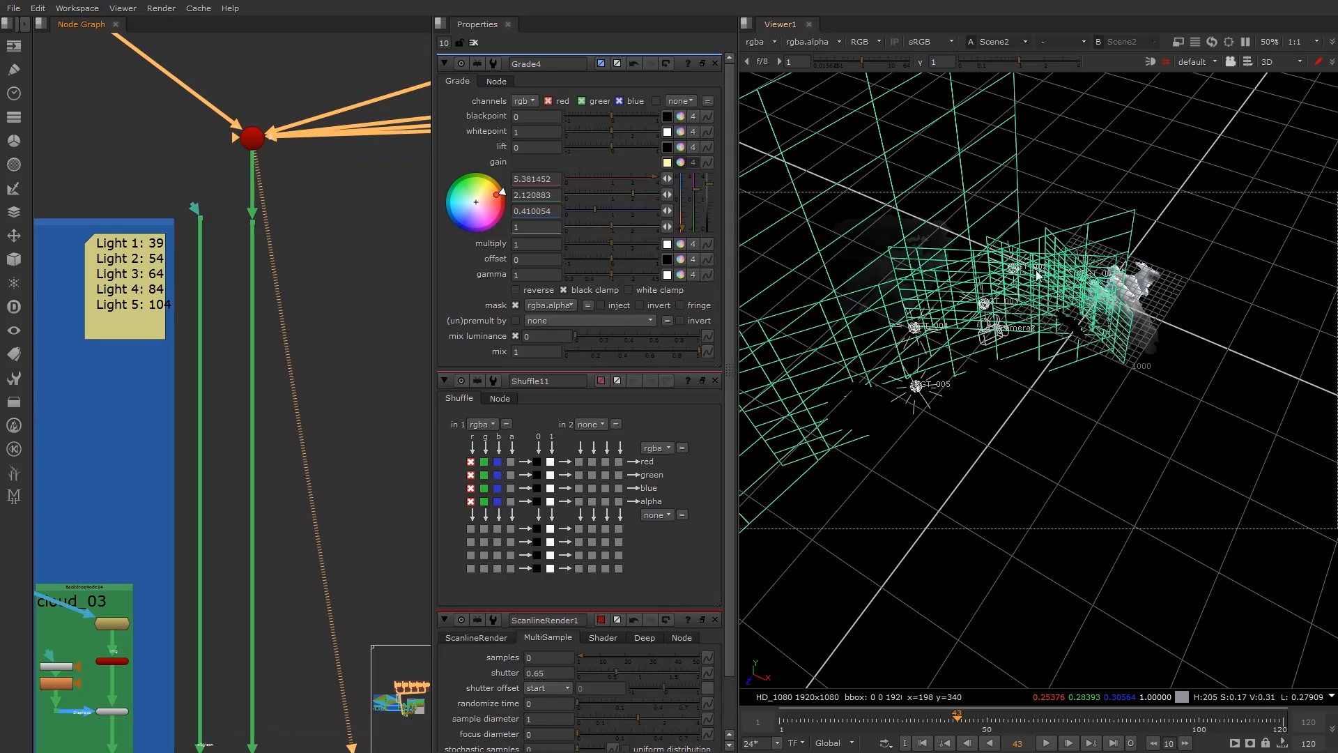
drag(197, 209, 252, 140)
Send the ScanlineRender at the end of the Scene2 matte branch to the viewer.
scroll(283, 445, down, 4)
middle_drag(278, 509, 280, 280)
scroll(288, 383, up, 3)
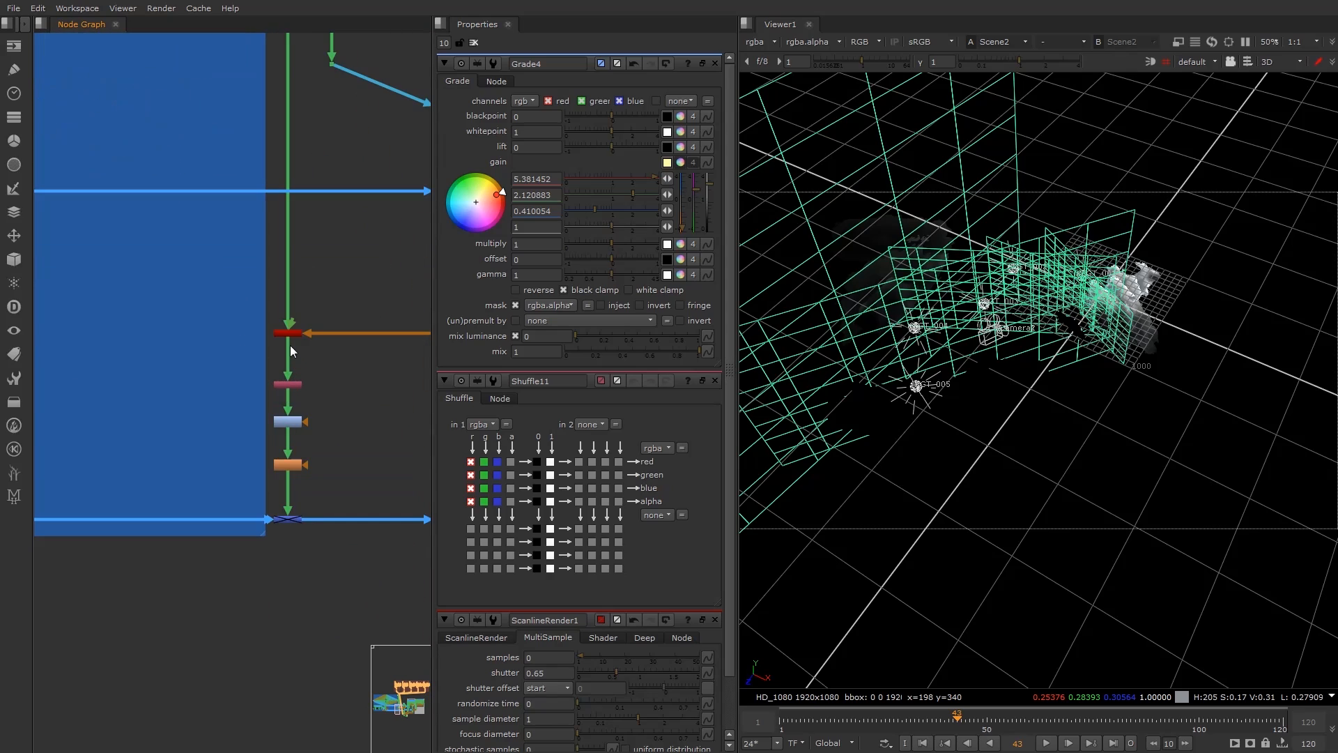
click(287, 333)
key(1)
scroll(291, 334, up, 4)
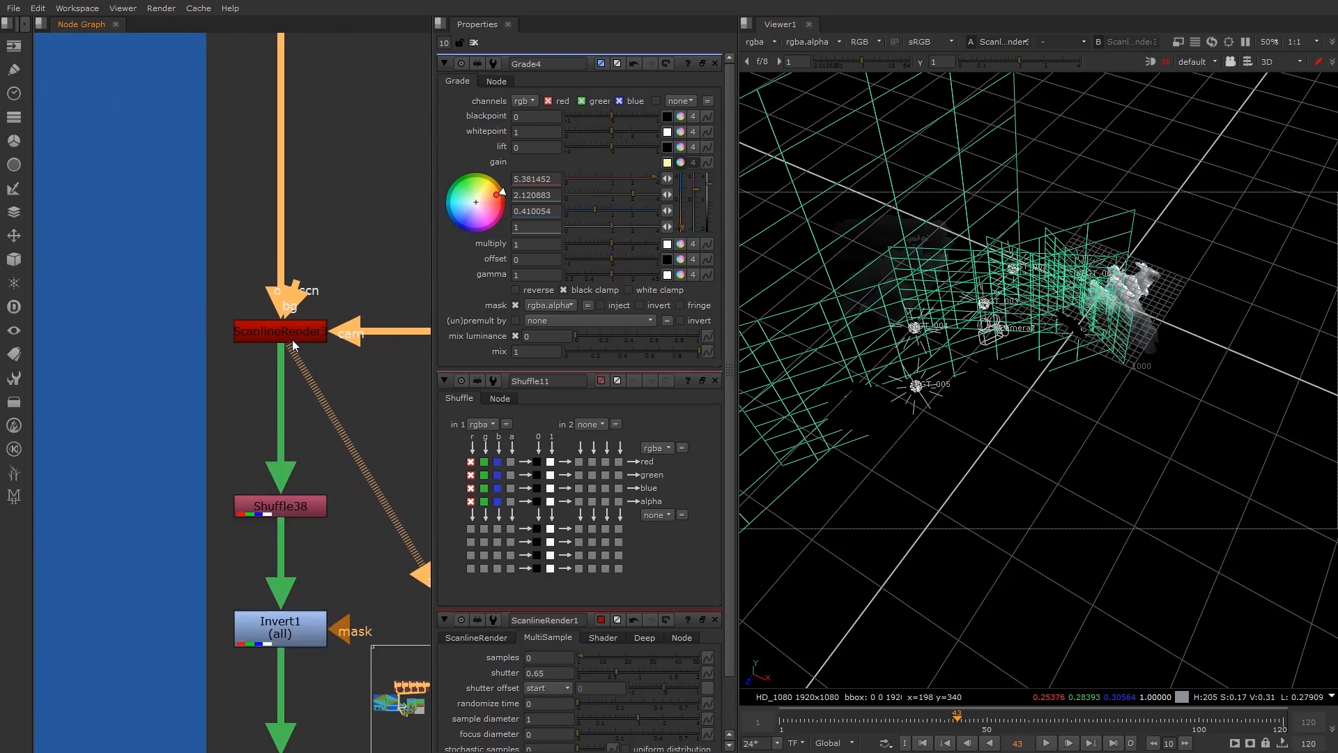
Display Shuffle38 in the 2D view and show its alpha channel.
scroll(294, 352, down, 4)
click(301, 409)
key(1)
key(Tab)
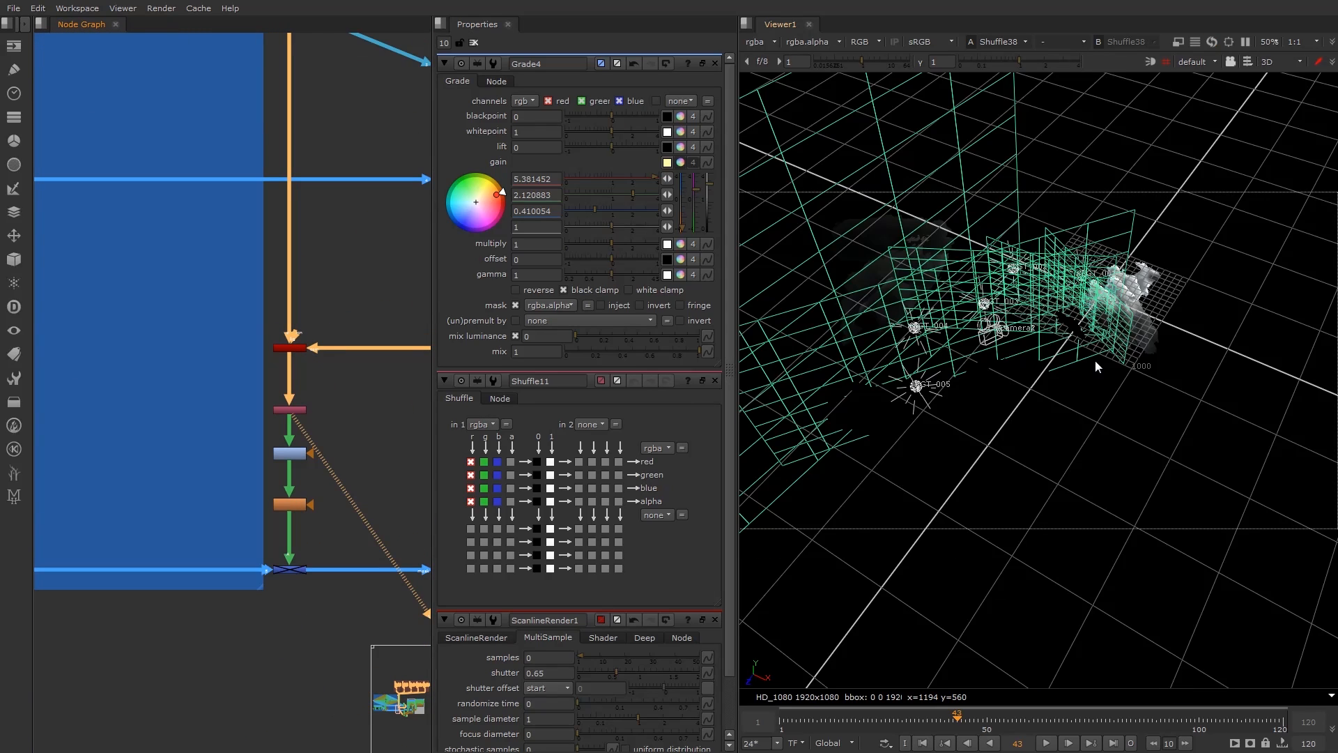
key(Tab)
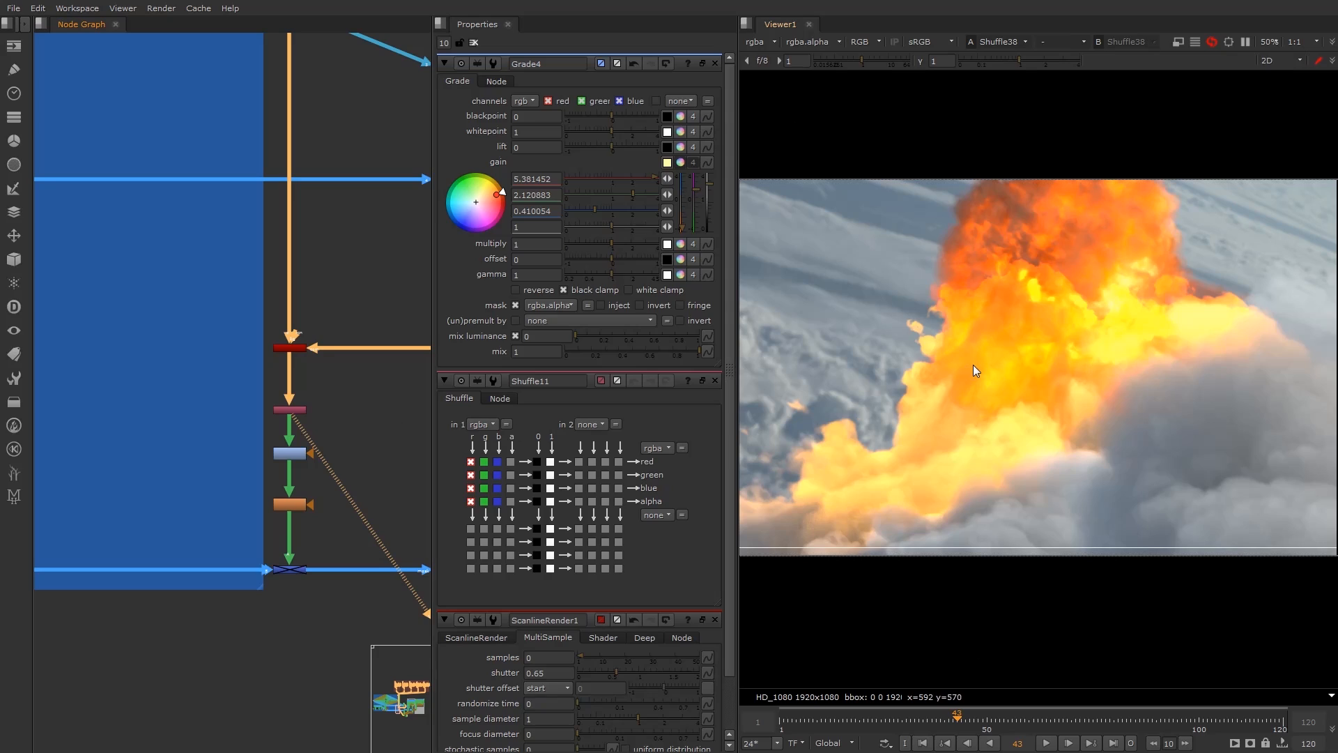
key(a)
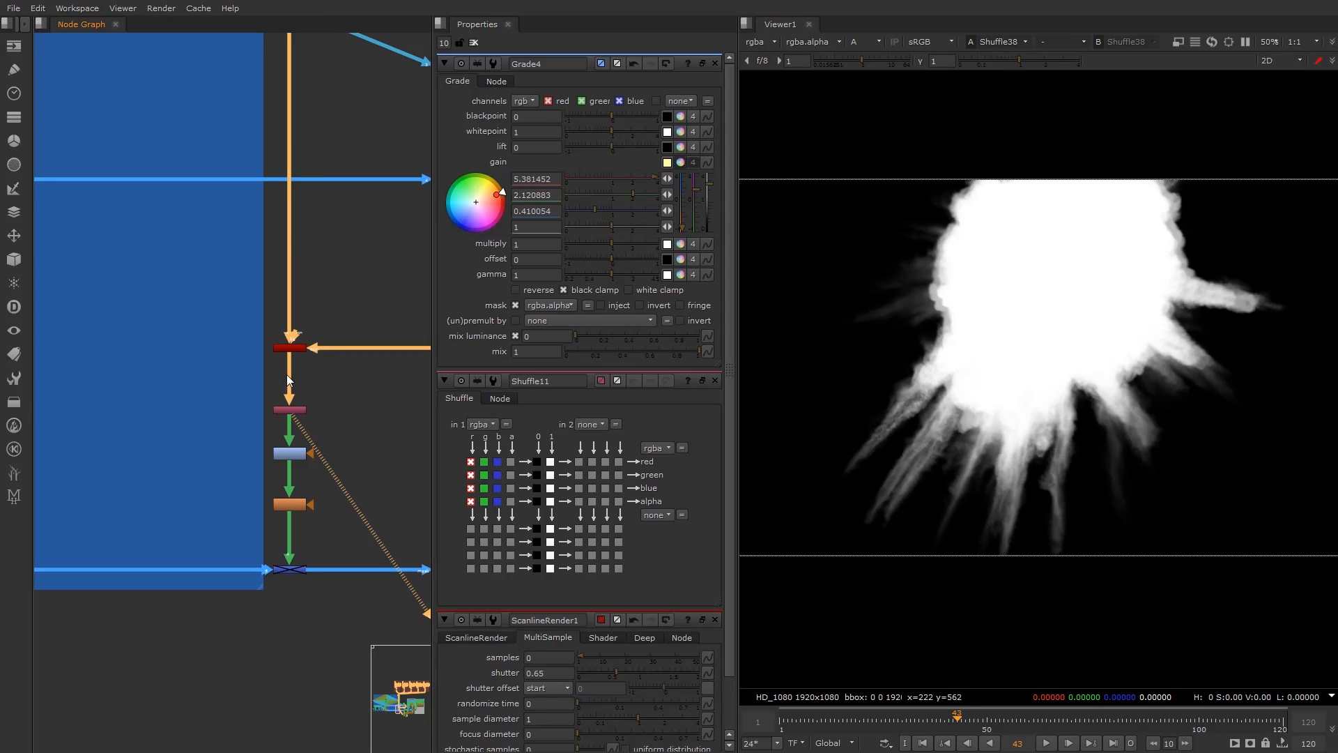
Examine the explosion alpha at Invert1 and at Blur24.
click(291, 451)
key(1)
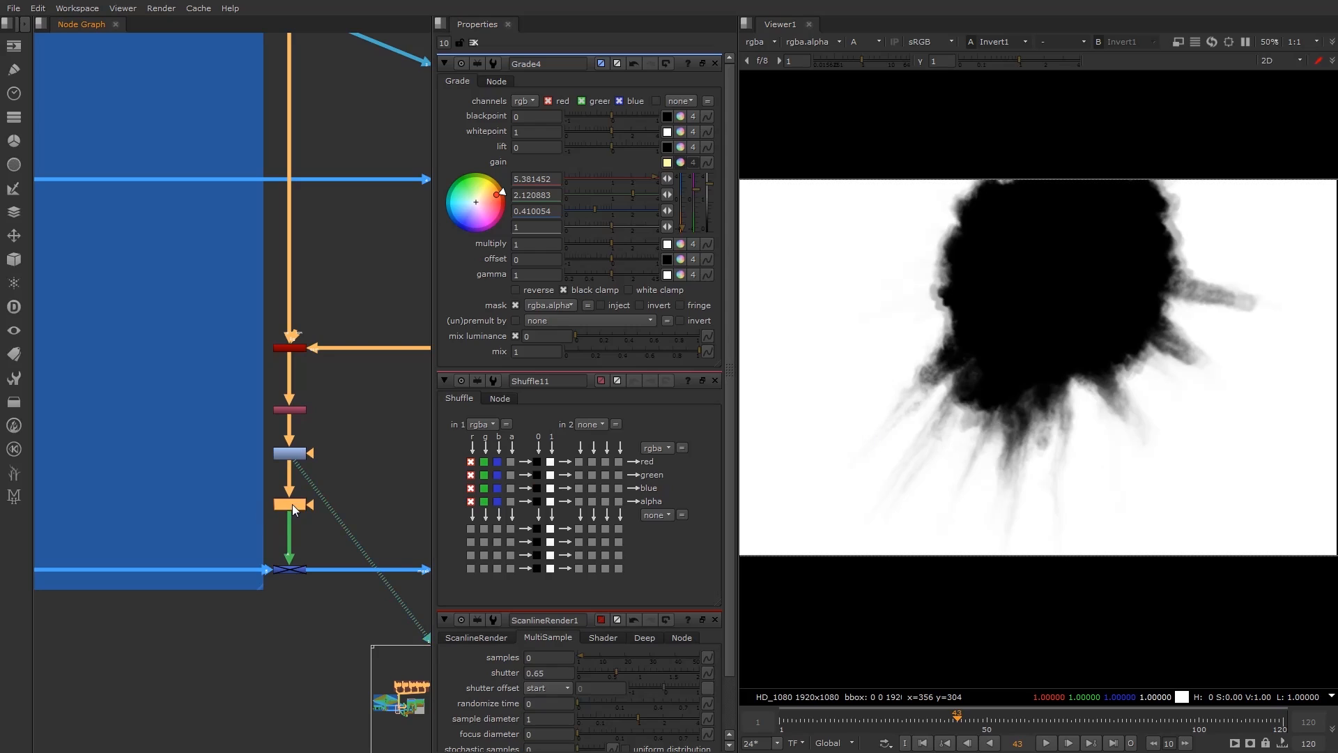
click(291, 504)
key(1)
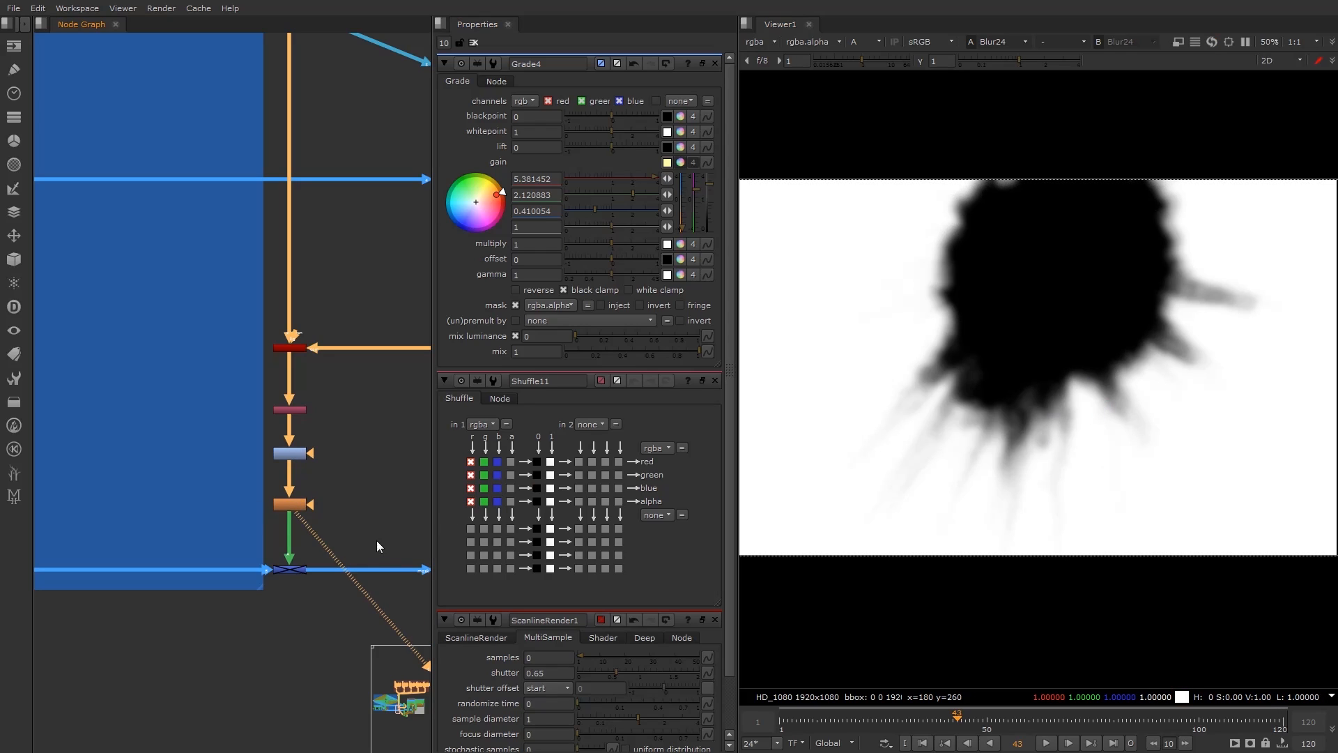
Display Merge12 below Blur24 in the viewer and set its merge operation to over.
middle_drag(329, 542, 316, 410)
click(275, 438)
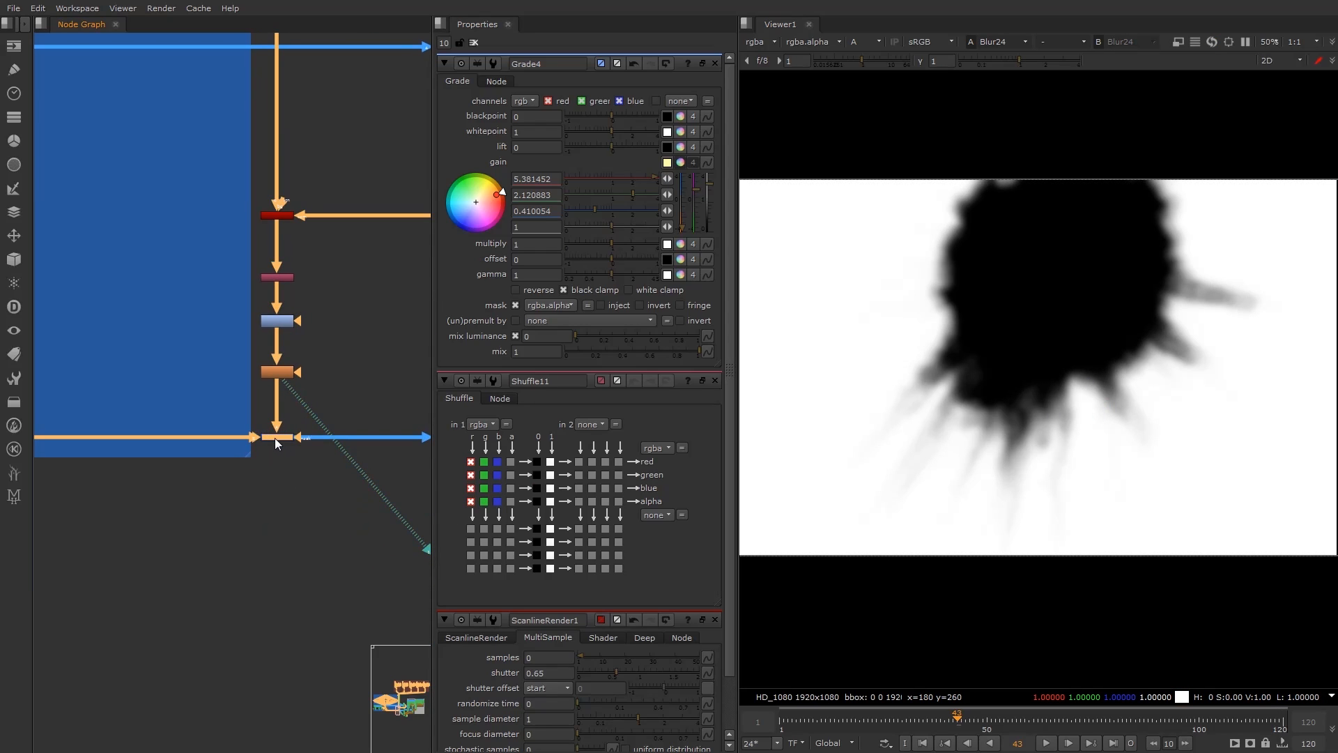
scroll(274, 437, up, 5)
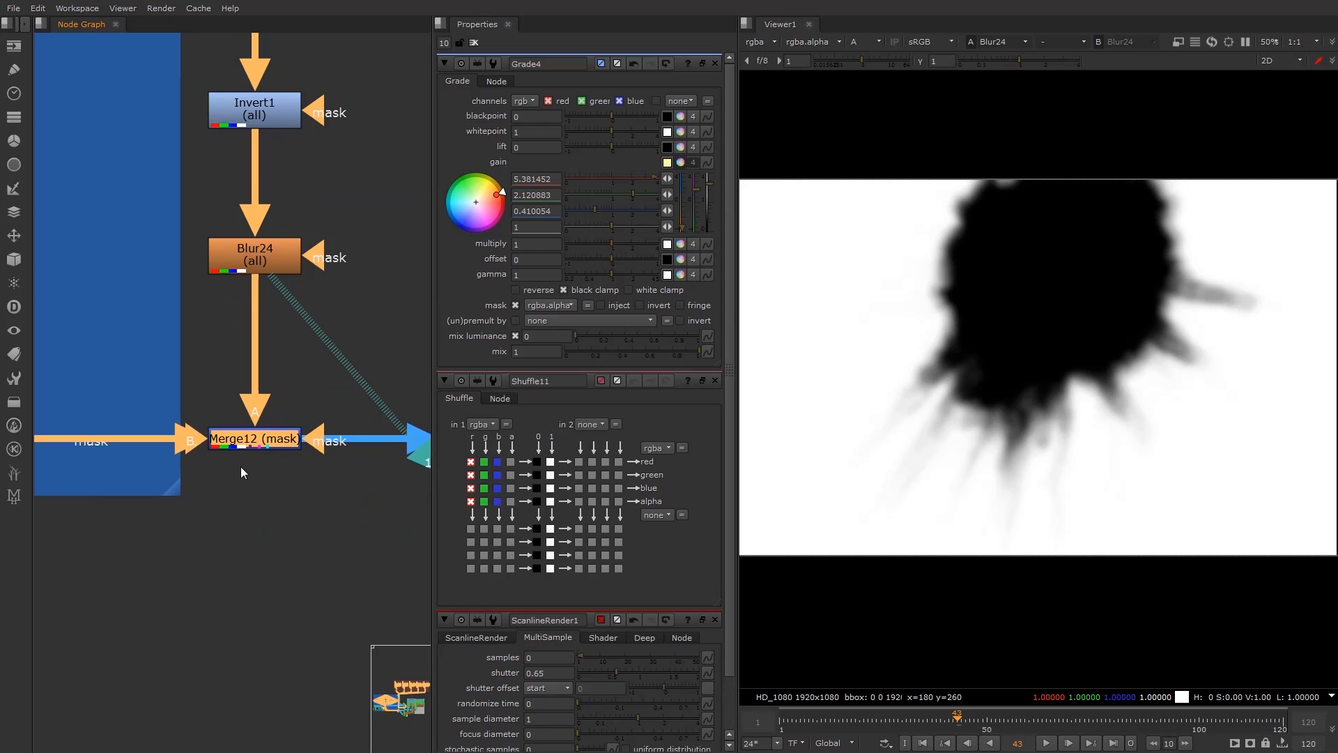
scroll(240, 466, down, 8)
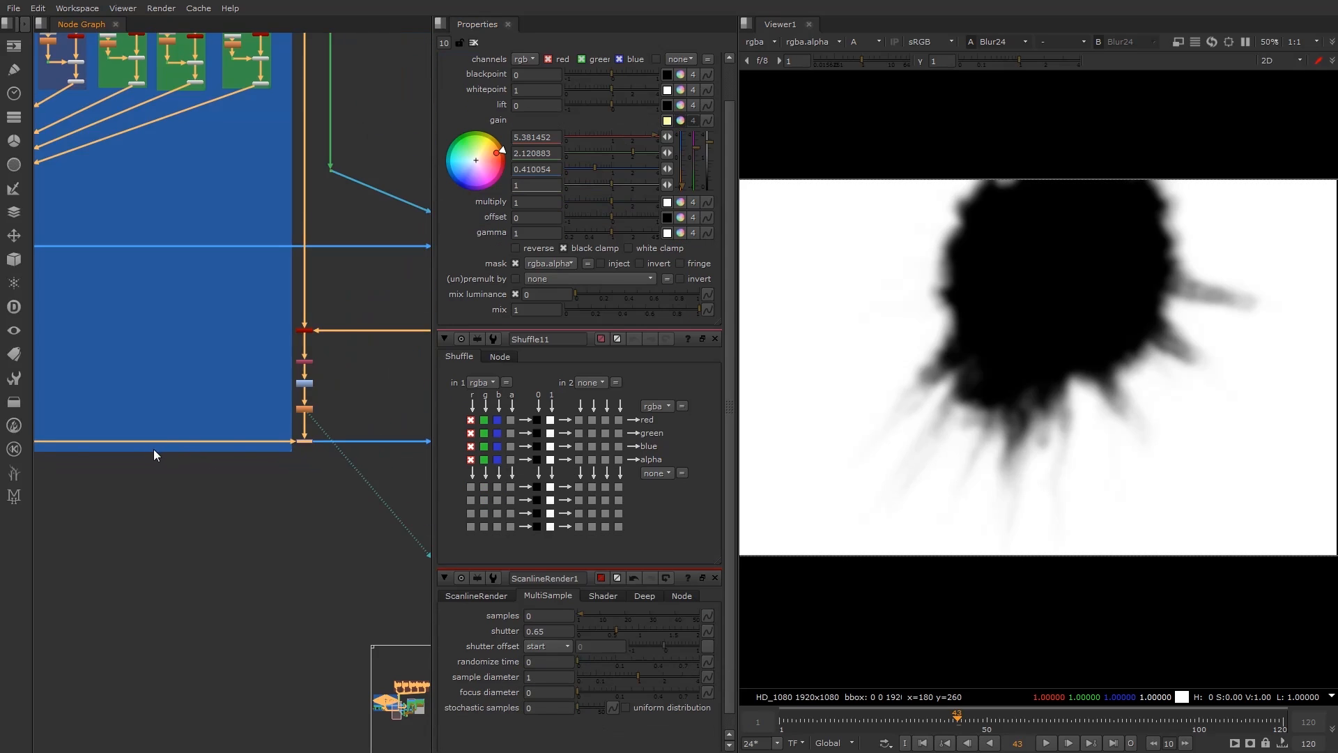
middle_drag(153, 449, 82, 441)
scroll(276, 440, up, 6)
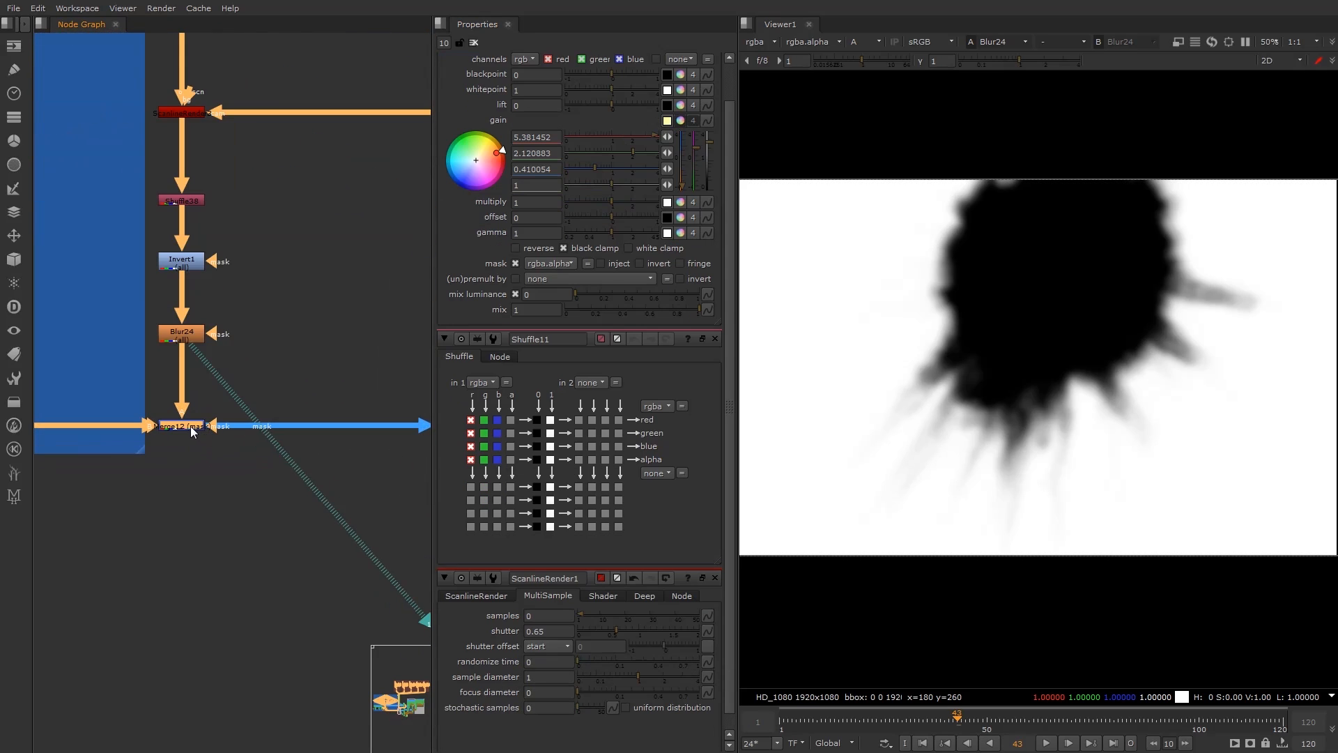
key(1)
double_click(183, 426)
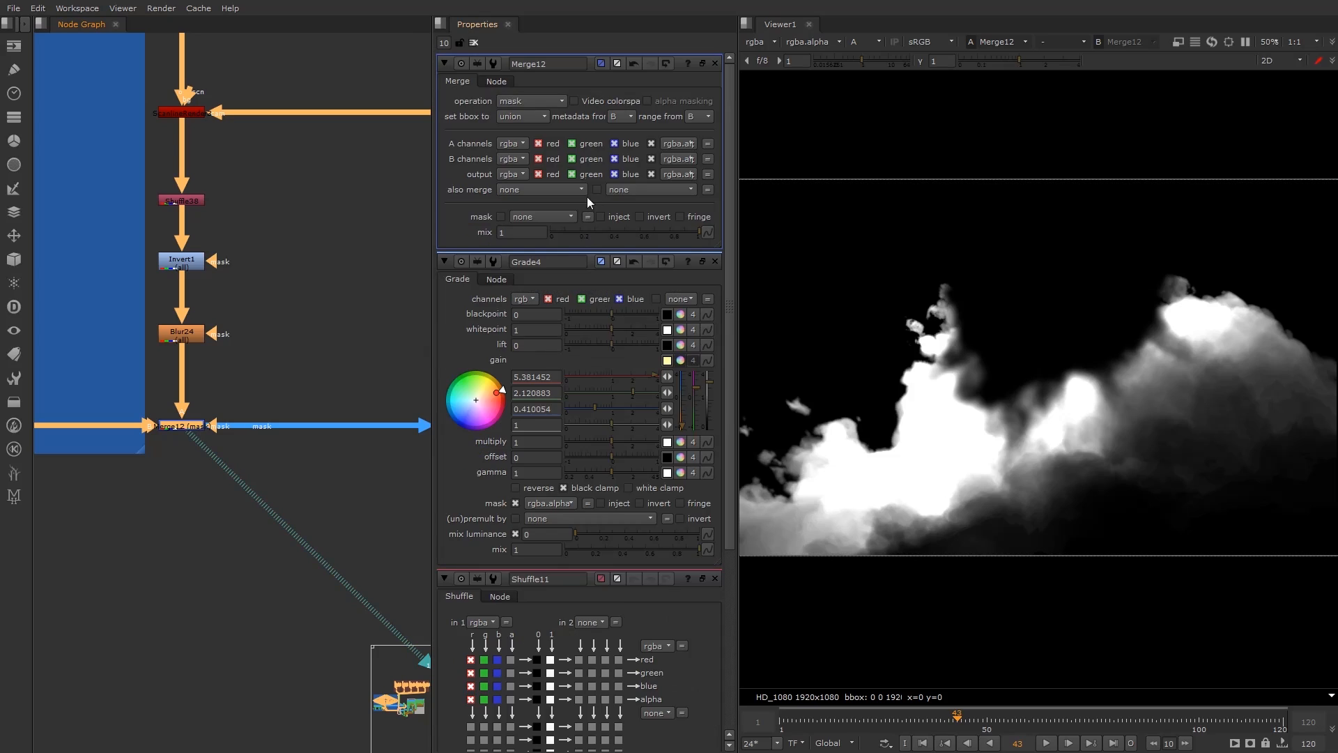
click(512, 100)
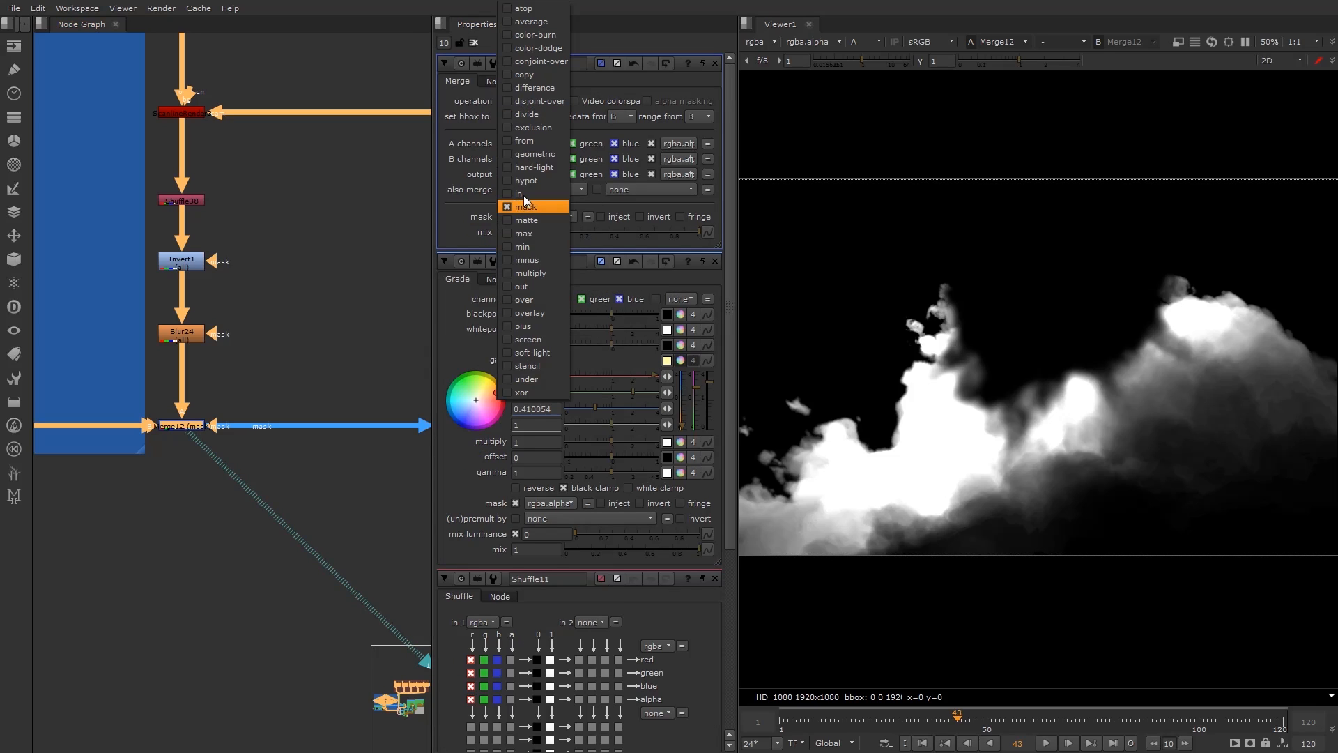
click(523, 299)
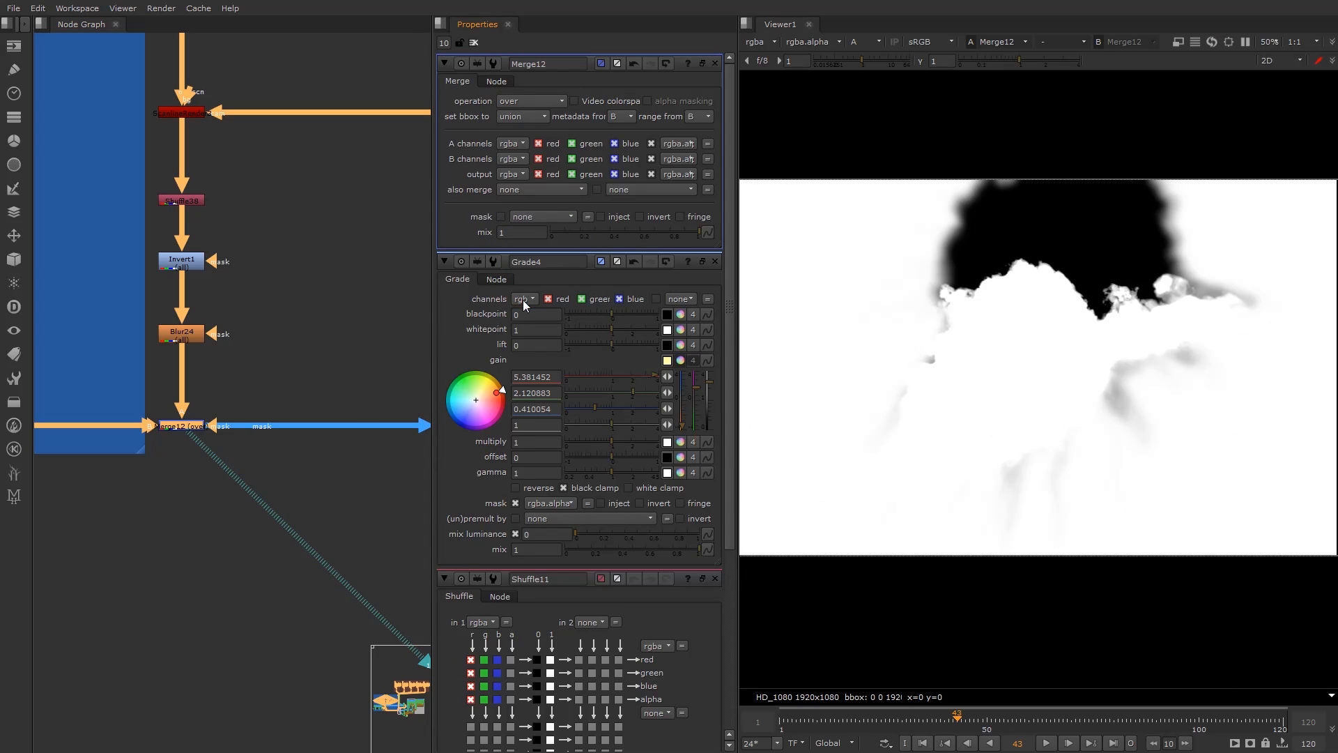
Set the Merge12 operation to mask so the blurred, inverted explosion alpha holds out the cloud light matte.
click(507, 100)
click(533, 207)
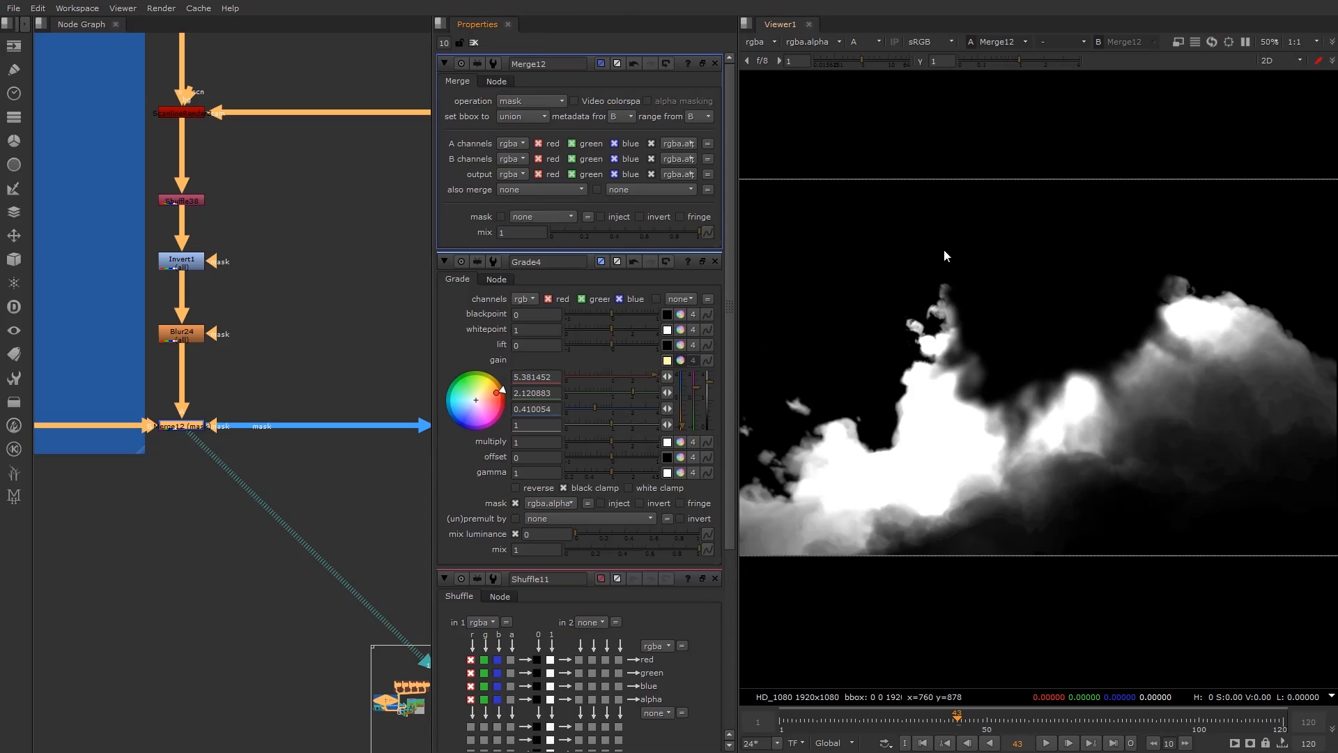
Display the Grade4 node that Merge12 feeds as a mask in the viewer.
scroll(325, 436, down, 3)
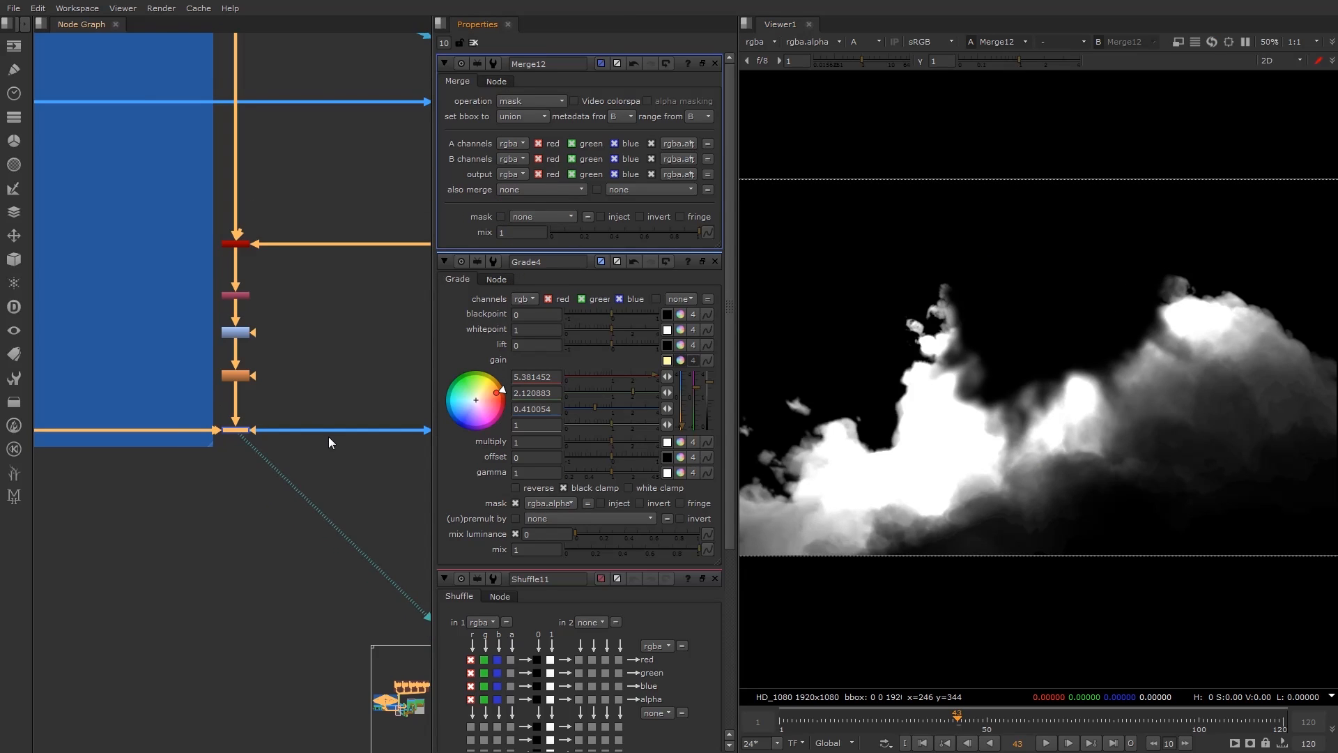
middle_drag(417, 454, 276, 450)
key(1)
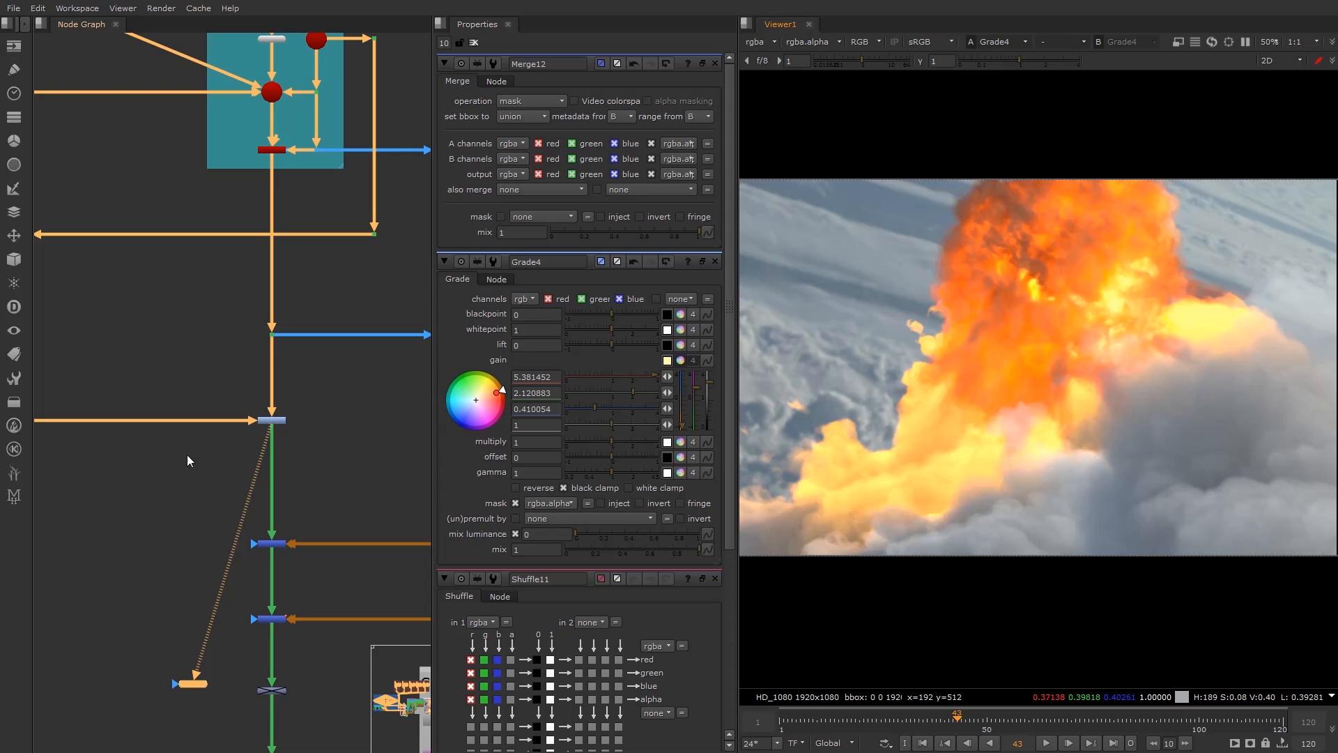
Toggle Merge12 off and on to compare the graded clouds with and without the explosion holdout.
middle_drag(191, 457, 418, 420)
middle_drag(204, 411, 229, 413)
click(186, 385)
key(d)
key(d)
key(d)
key(d)
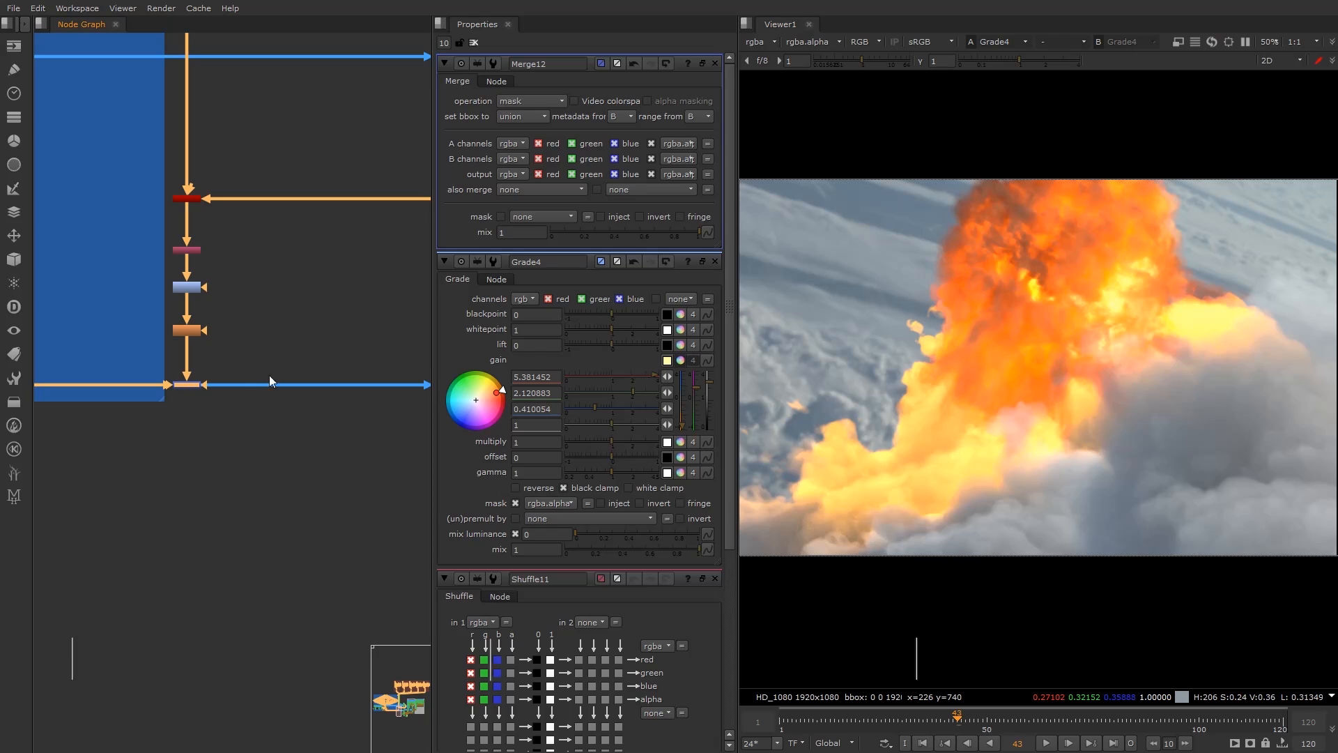
Display Merge11 below Grade4 in the viewer to check the lit clouds and explosion together with the jet.
middle_drag(376, 416, 138, 429)
scroll(138, 429, down, 1)
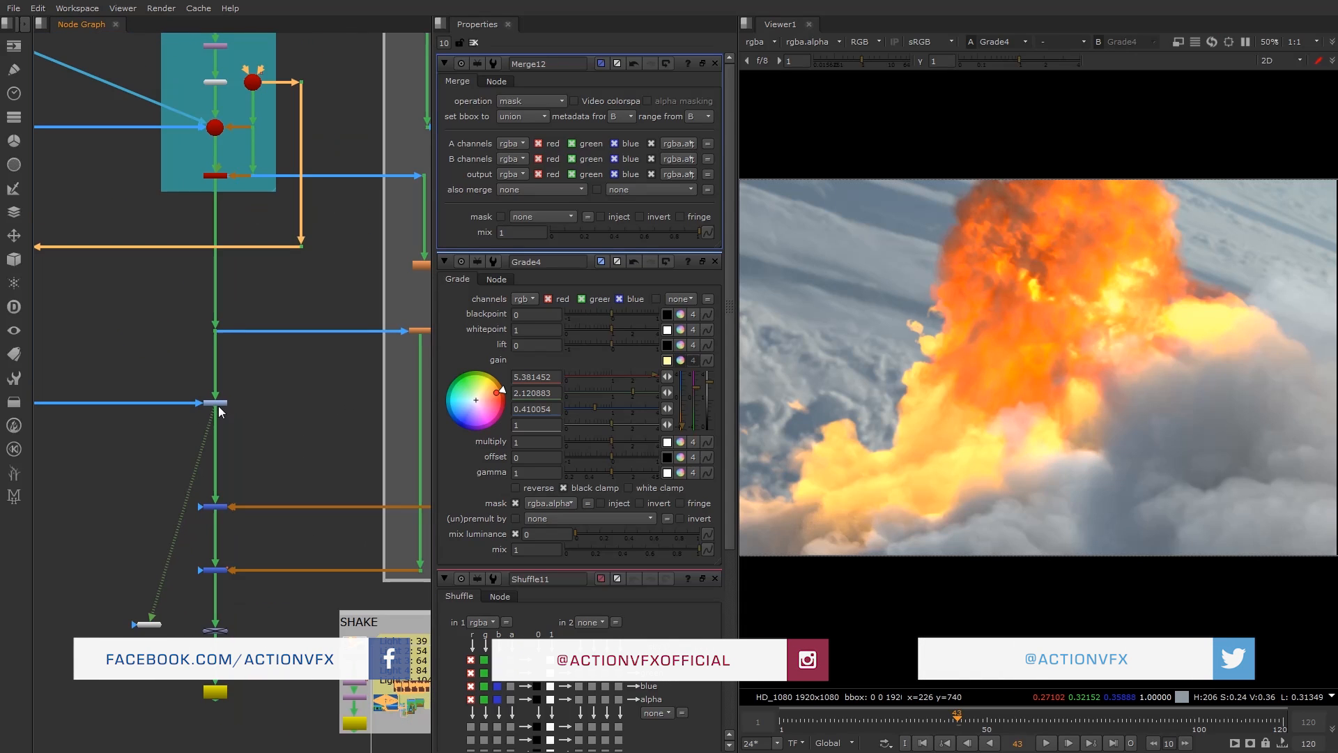
ctrl+click(218, 403)
scroll(229, 462, down, 3)
middle_drag(263, 472, 200, 433)
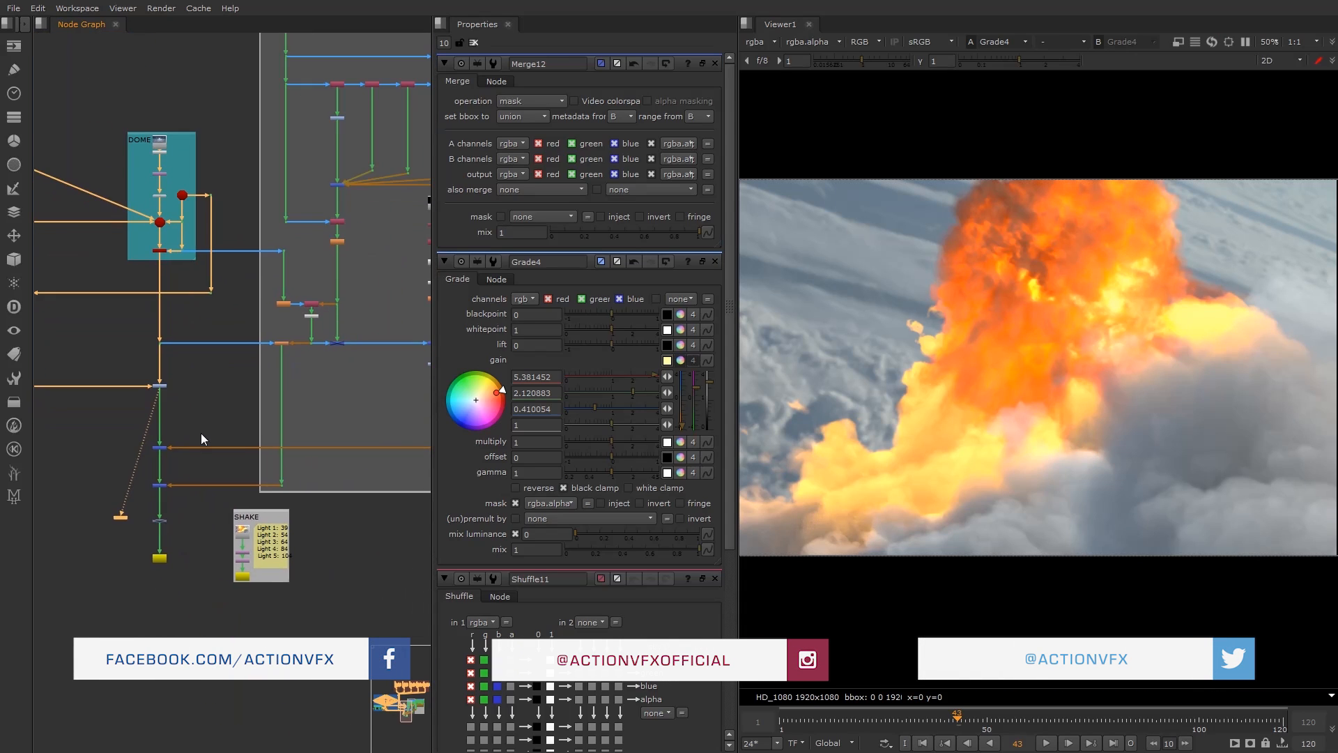
scroll(161, 450, up, 3)
key(1)
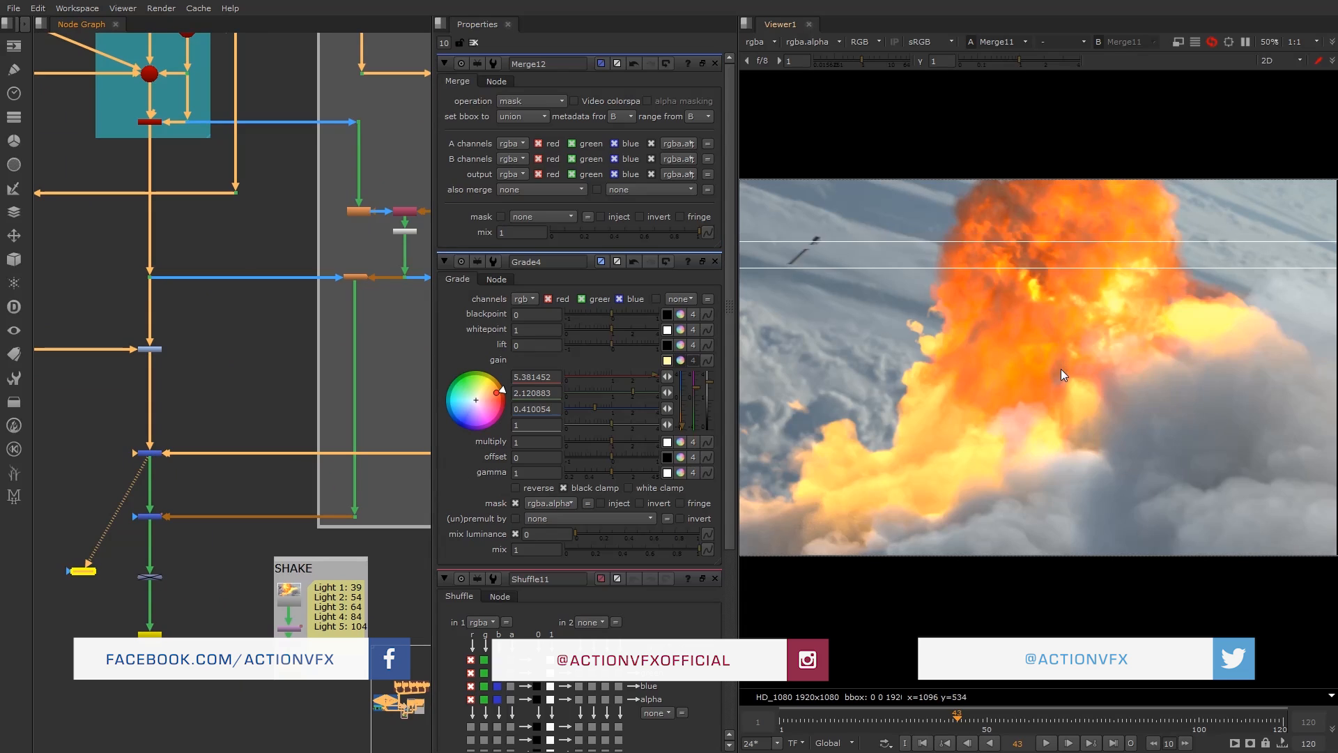
scroll(1044, 379, down, 3)
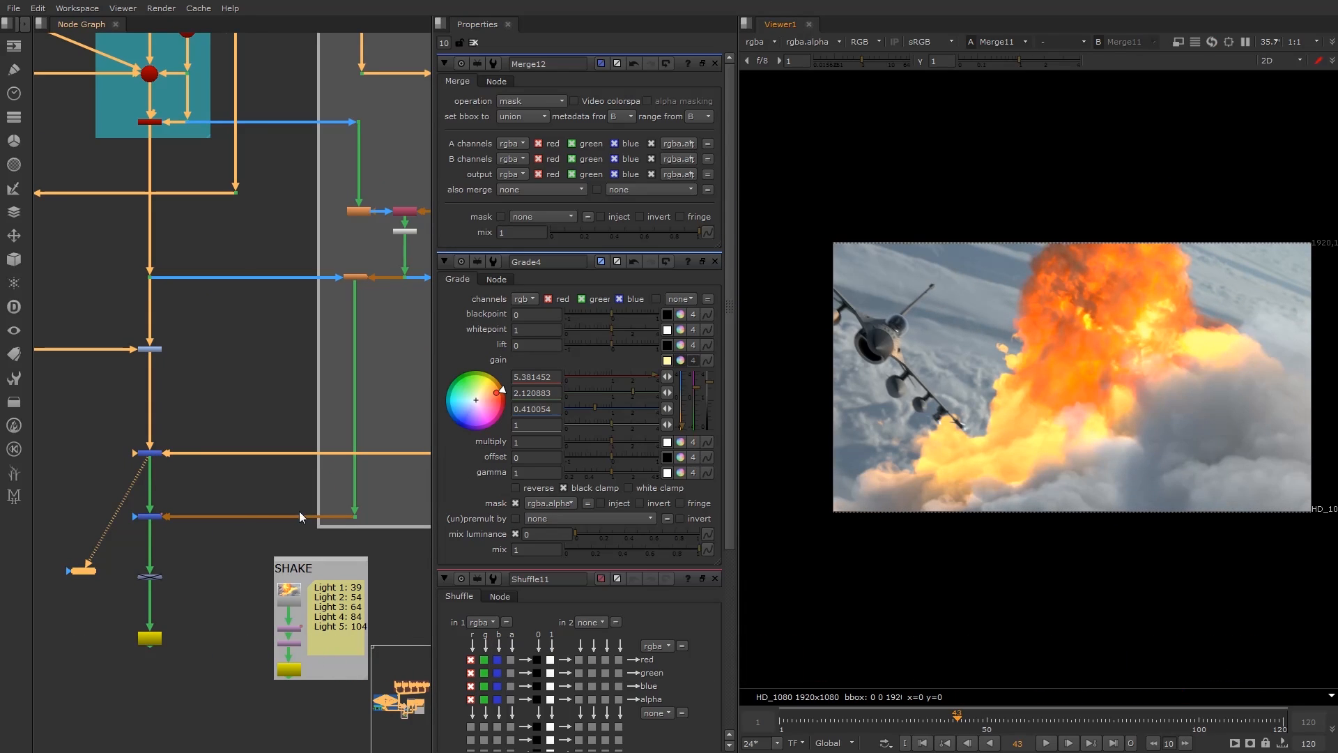
click(998, 718)
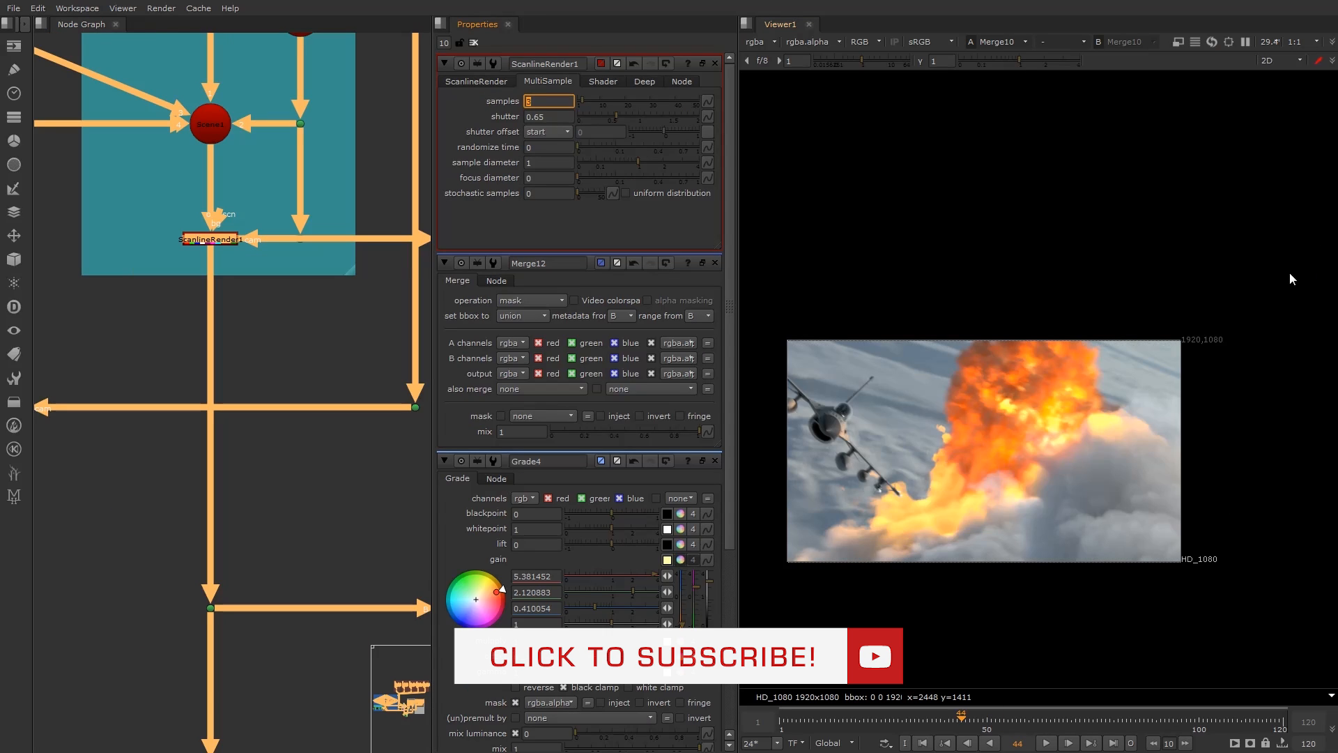
Examine the Merge10 composite of jet, explosion and clouds, and review the node graph from the explosion branches down.
scroll(934, 496, up, 1)
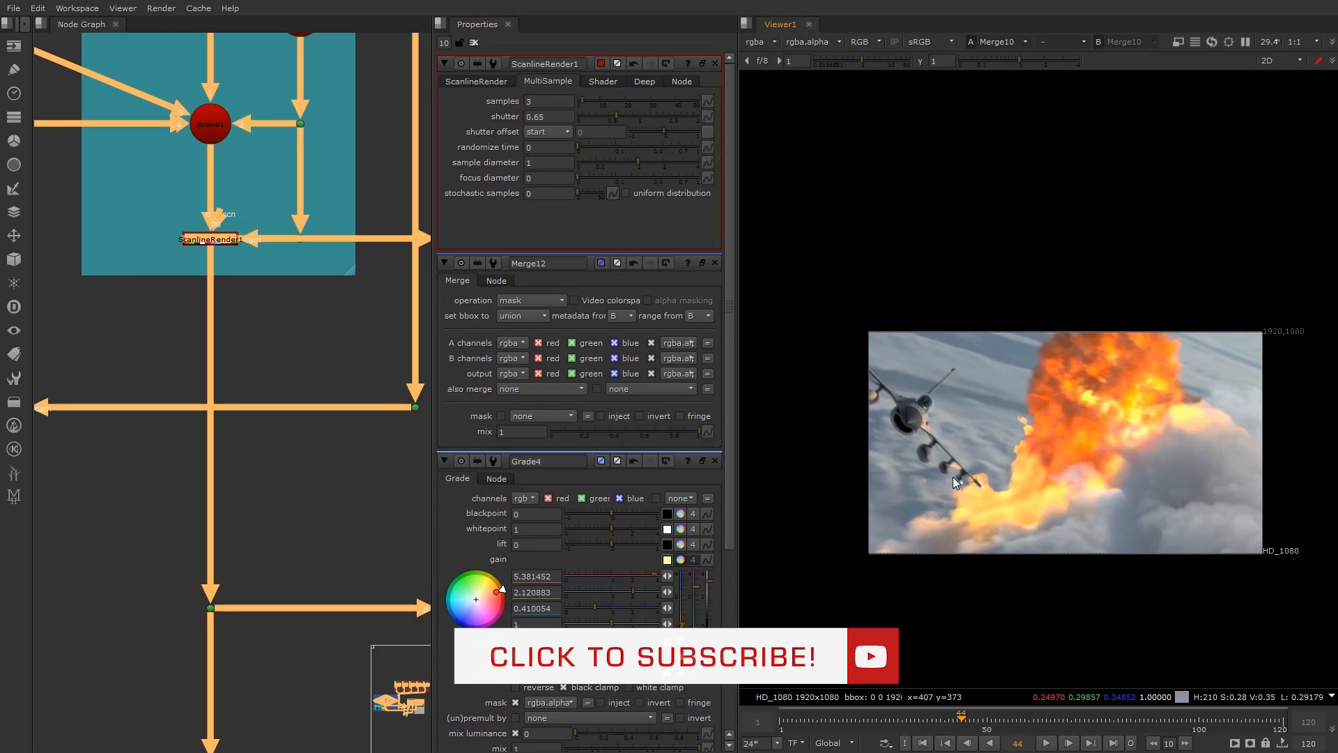
scroll(1010, 467, up, 3)
scroll(1026, 503, down, 1)
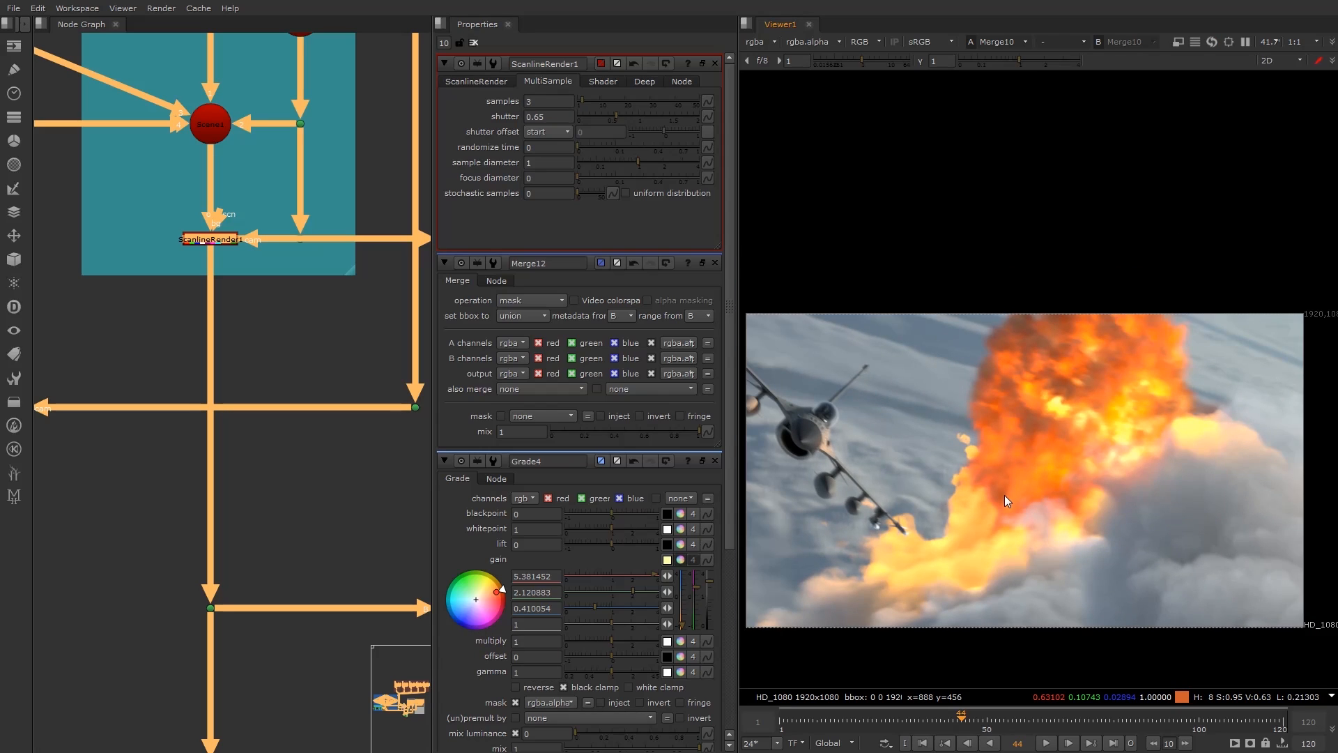
scroll(1005, 495, down, 1)
scroll(272, 358, down, 6)
click(311, 149)
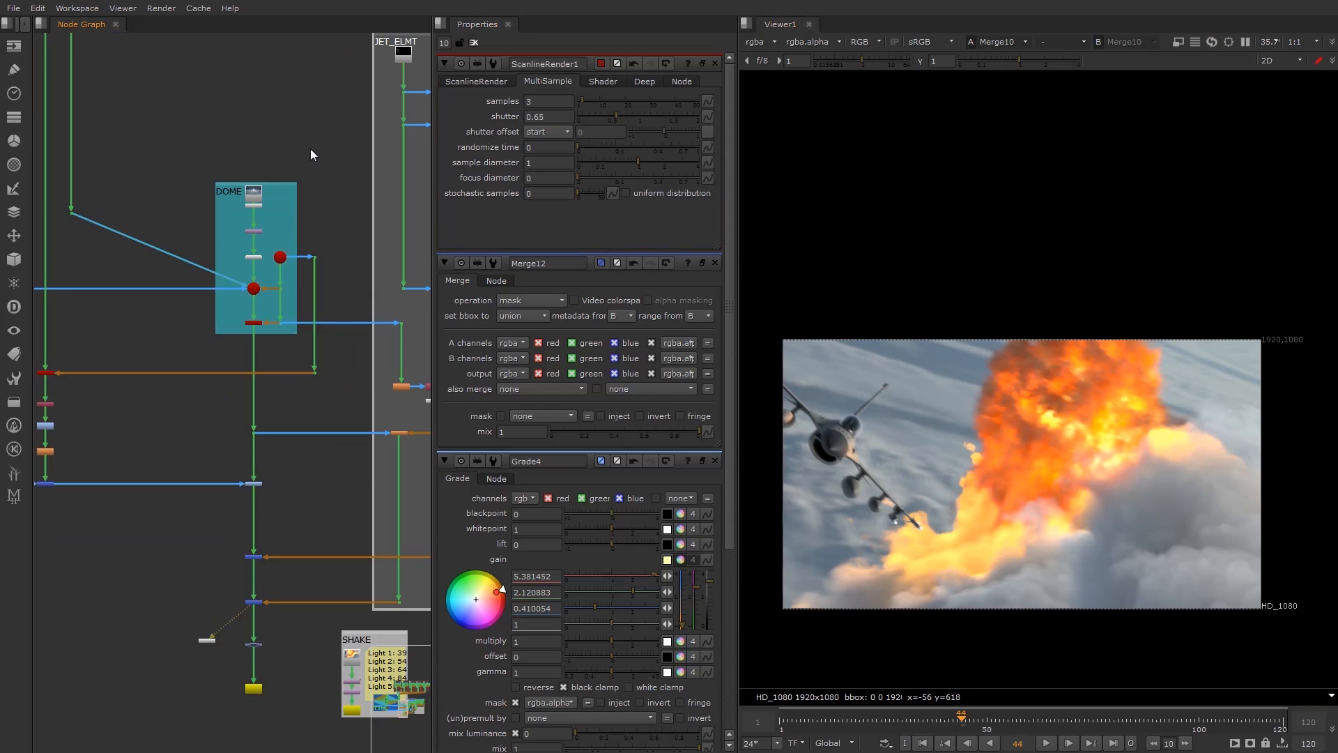
scroll(311, 148, down, 4)
middle_drag(277, 197, 270, 412)
middle_drag(228, 237, 186, 398)
scroll(273, 314, down, 3)
scroll(299, 368, down, 1)
middle_drag(962, 481, 969, 416)
scroll(995, 395, up, 3)
scroll(969, 416, down, 2)
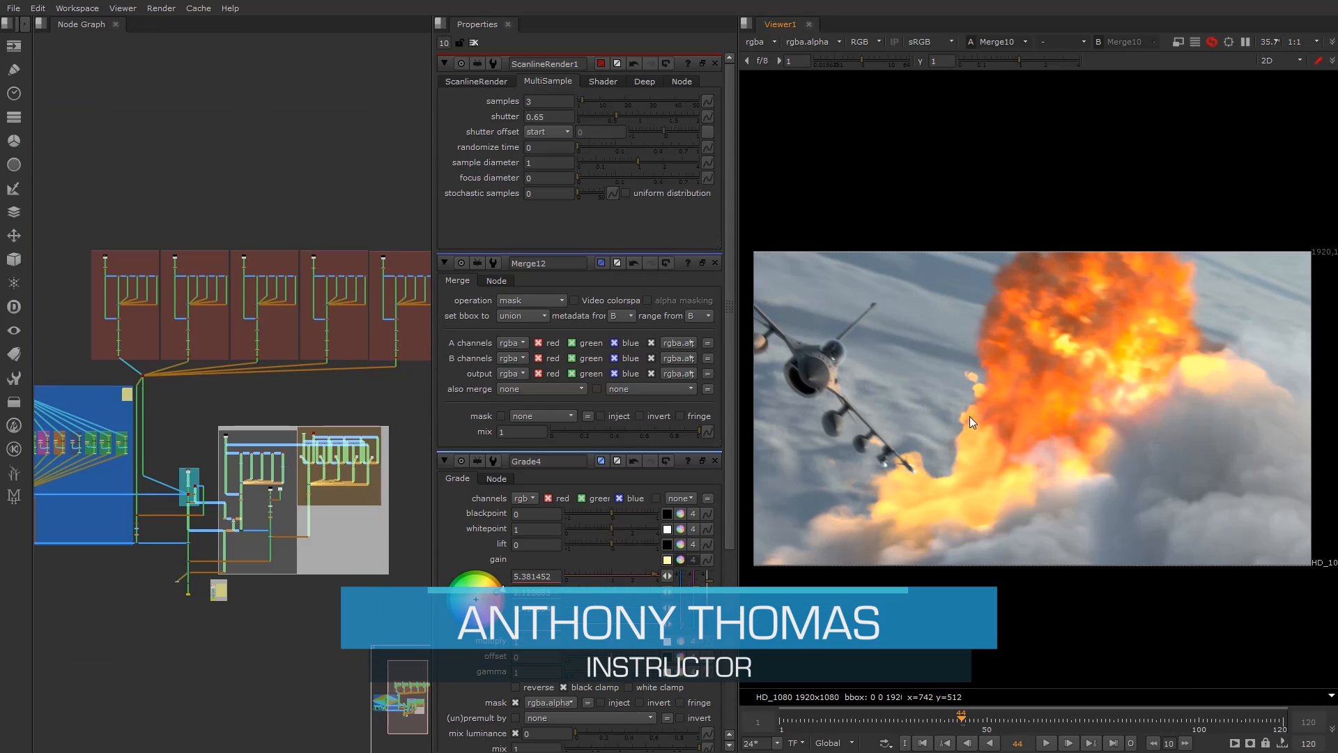
scroll(969, 416, down, 1)
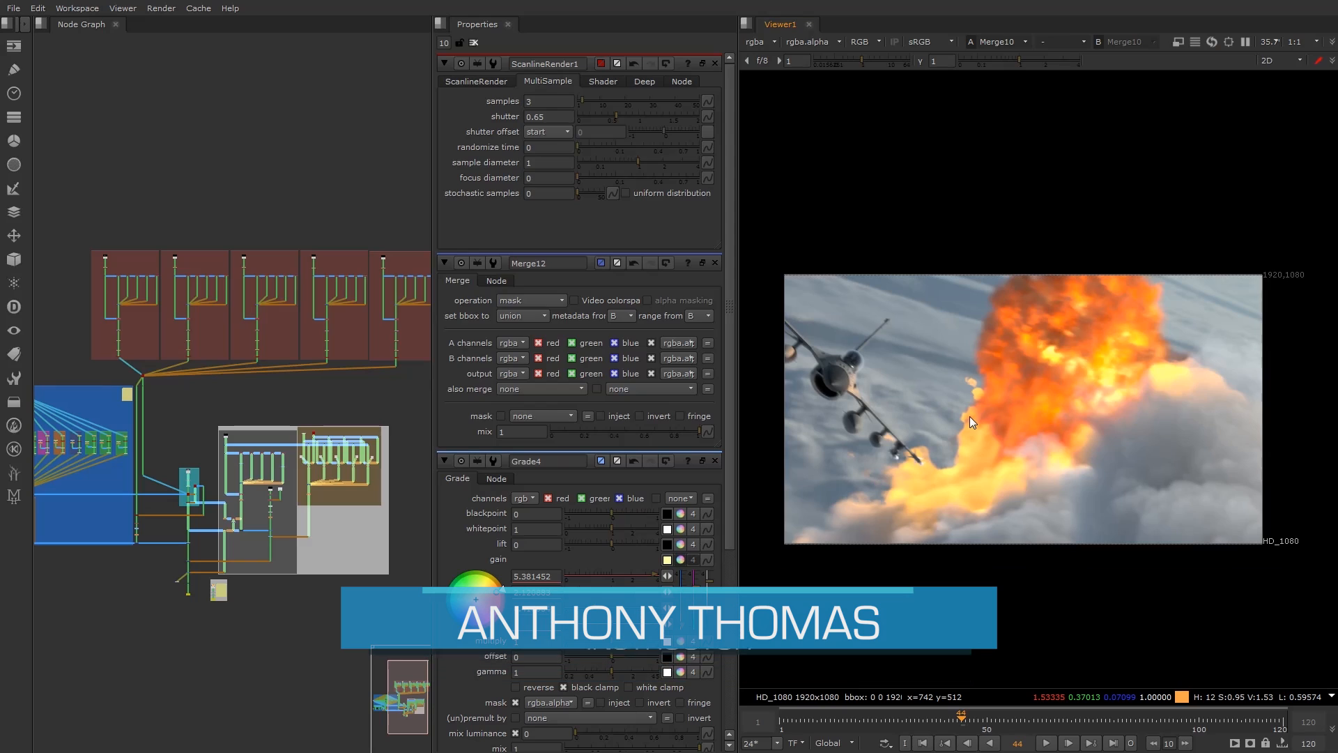